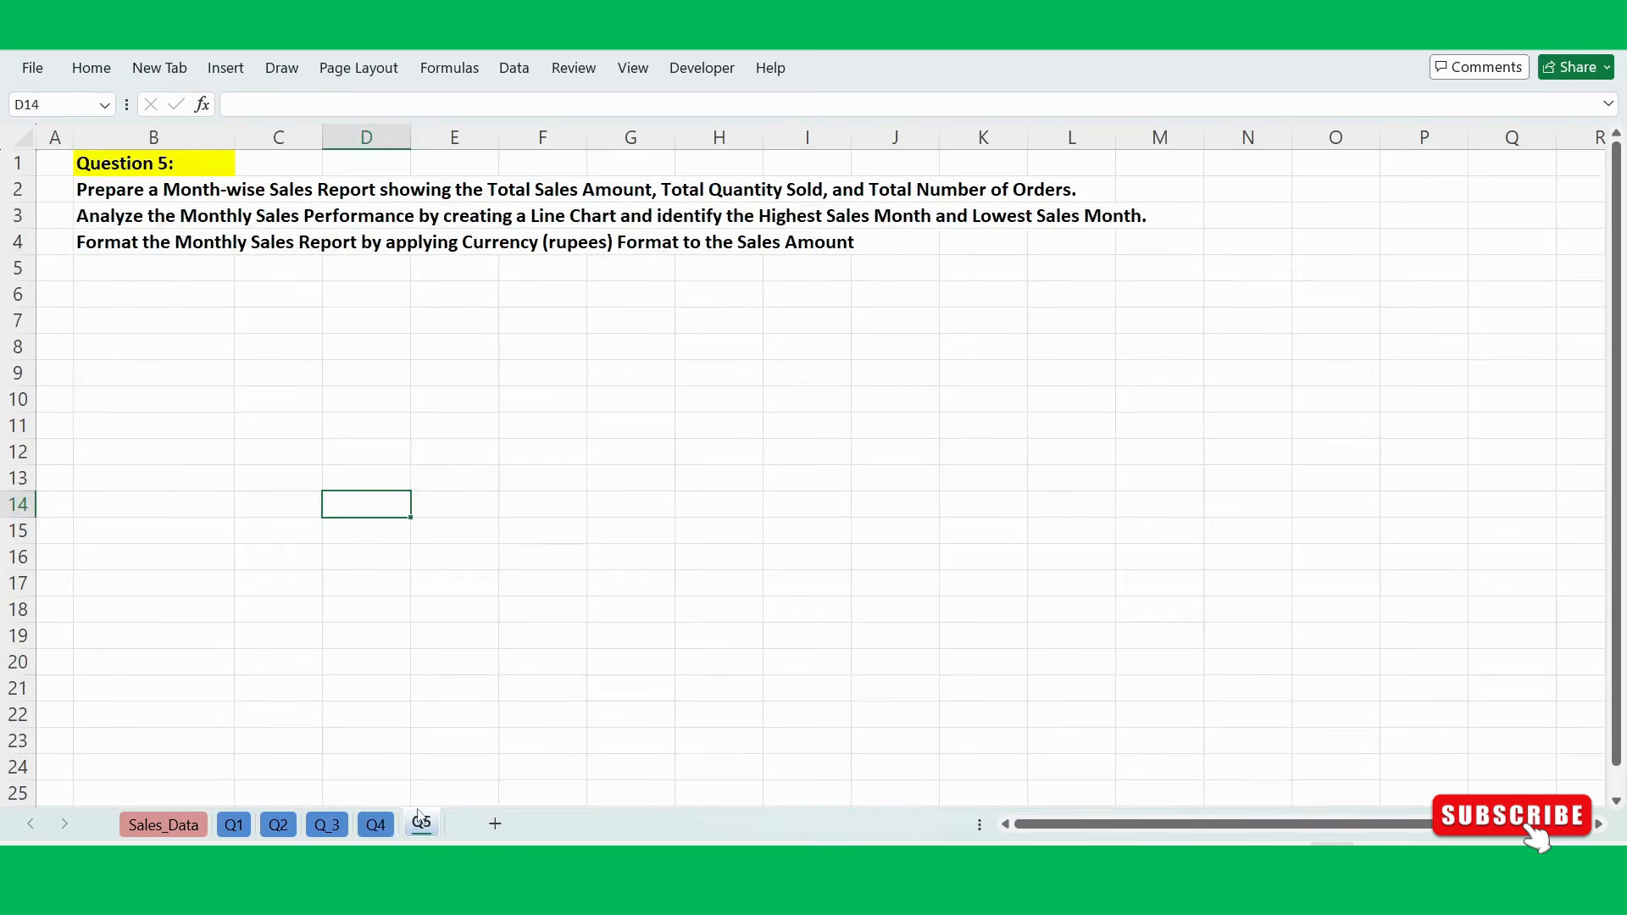
Look through the Sales_Data sheet and the task descriptions on sheets Q1, Q2, Q_3, Q4 and Q5.
left_click(375, 825)
left_click(325, 826)
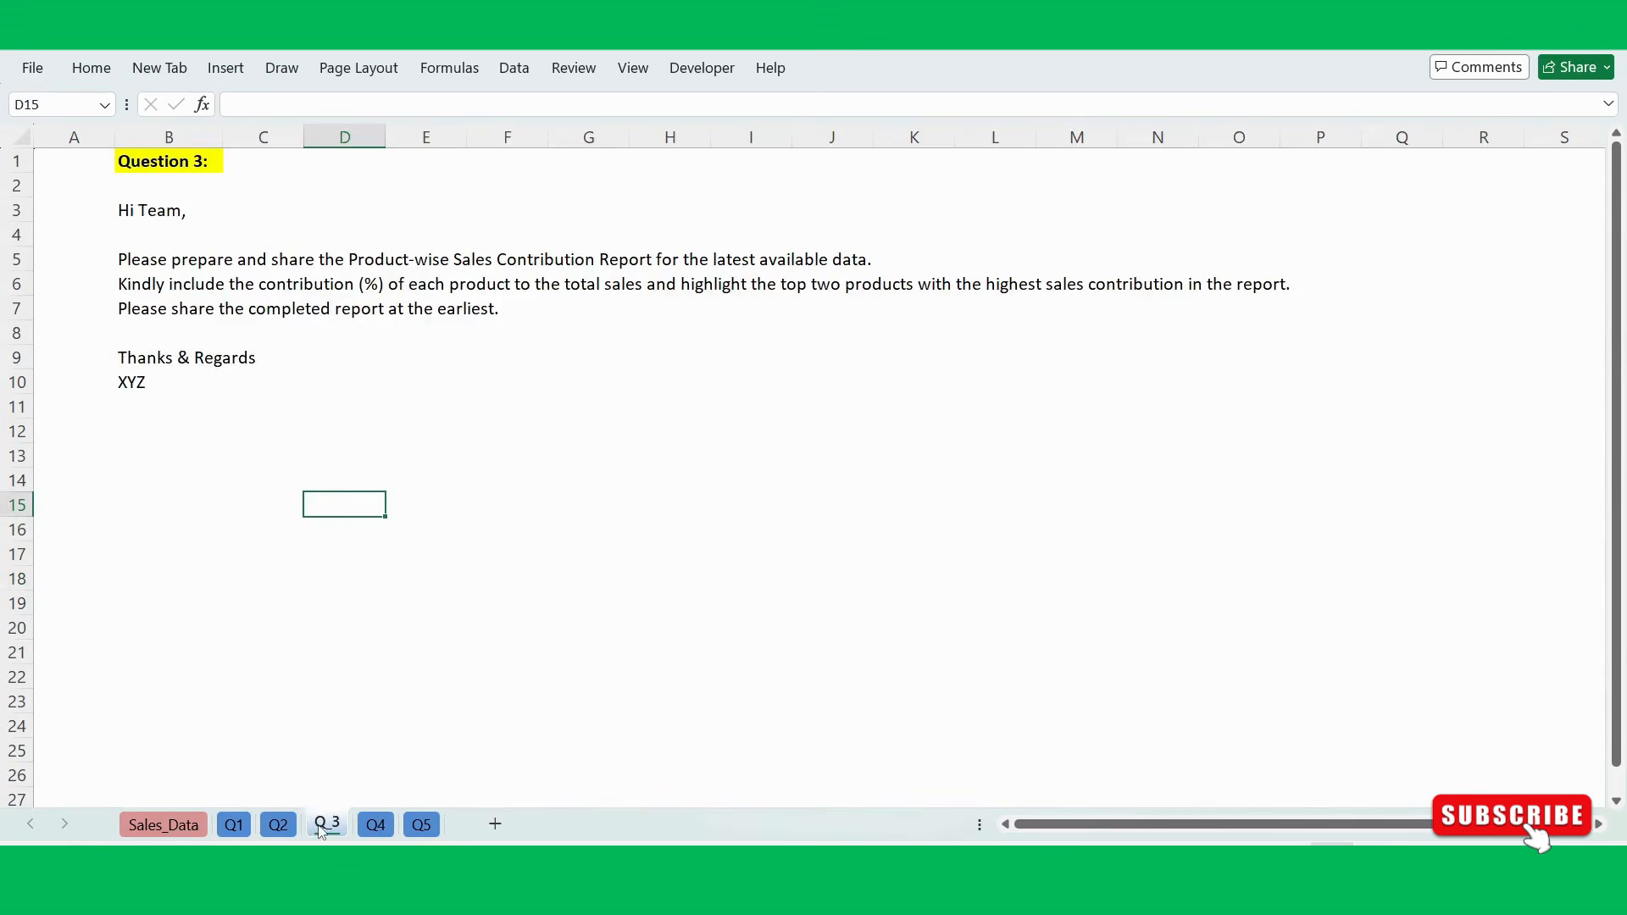
left_click(279, 826)
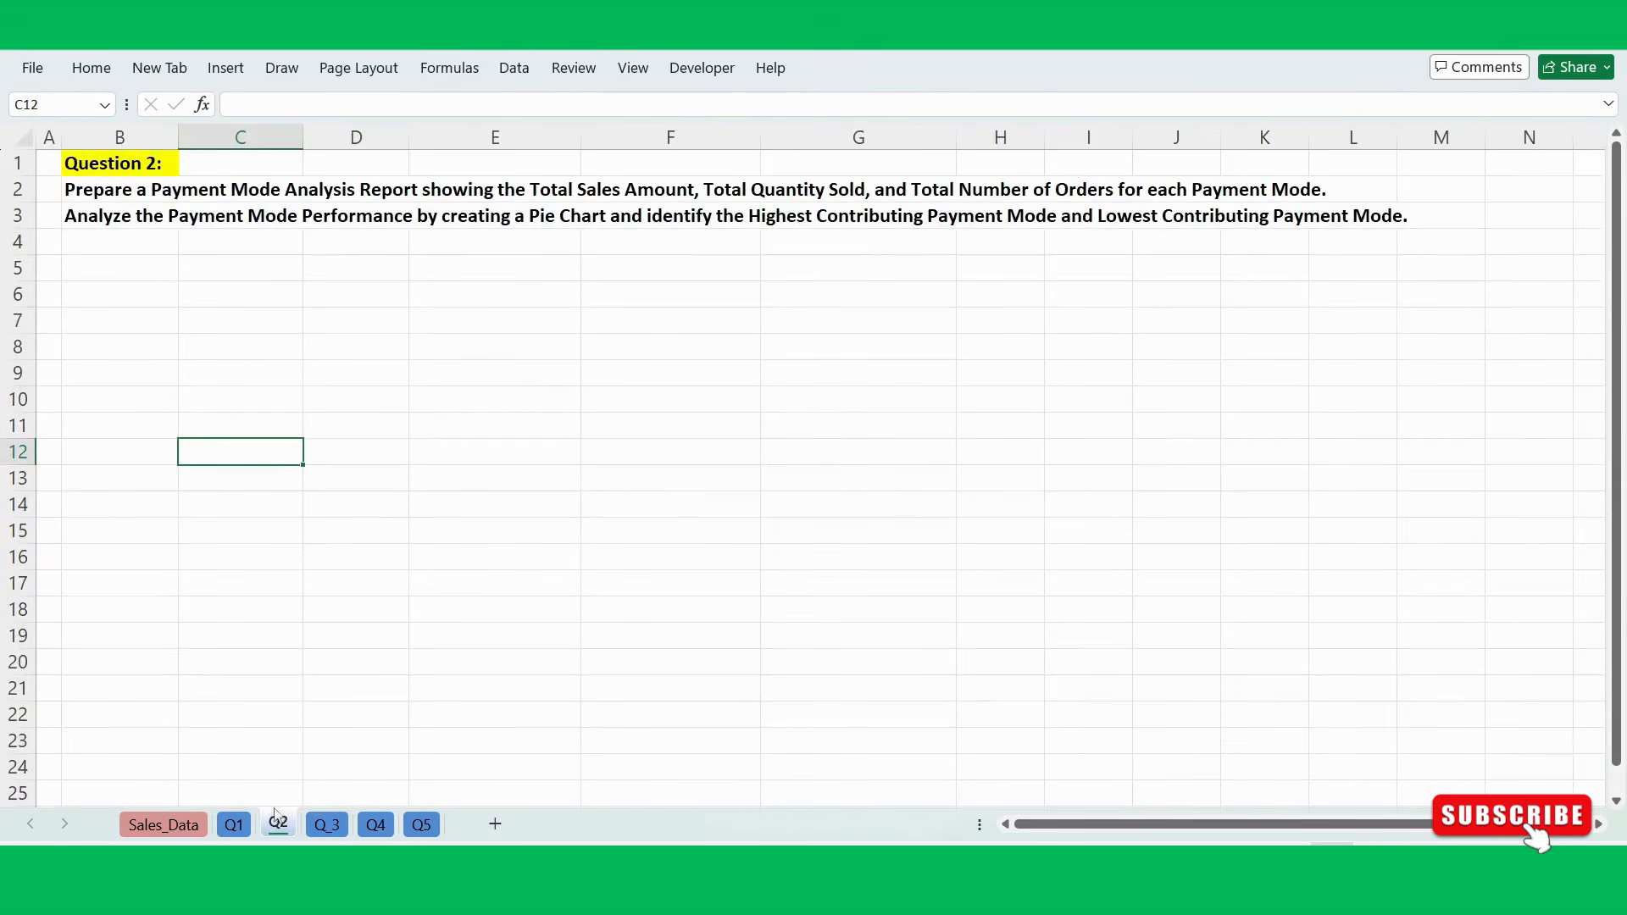
left_click(235, 824)
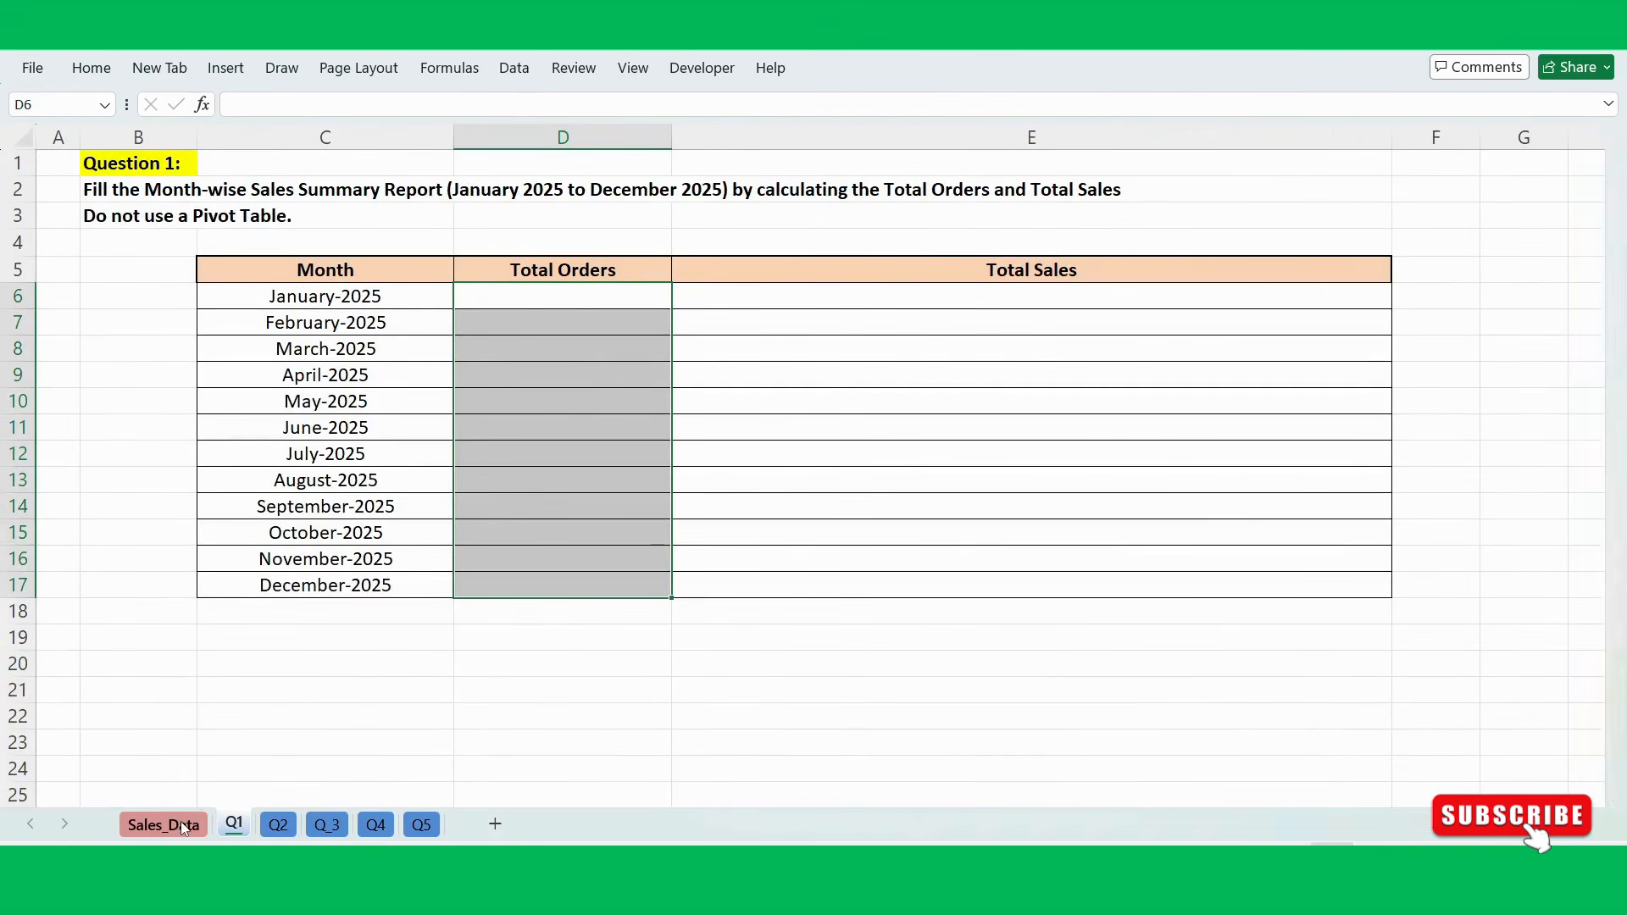
left_click(170, 825)
left_click(234, 827)
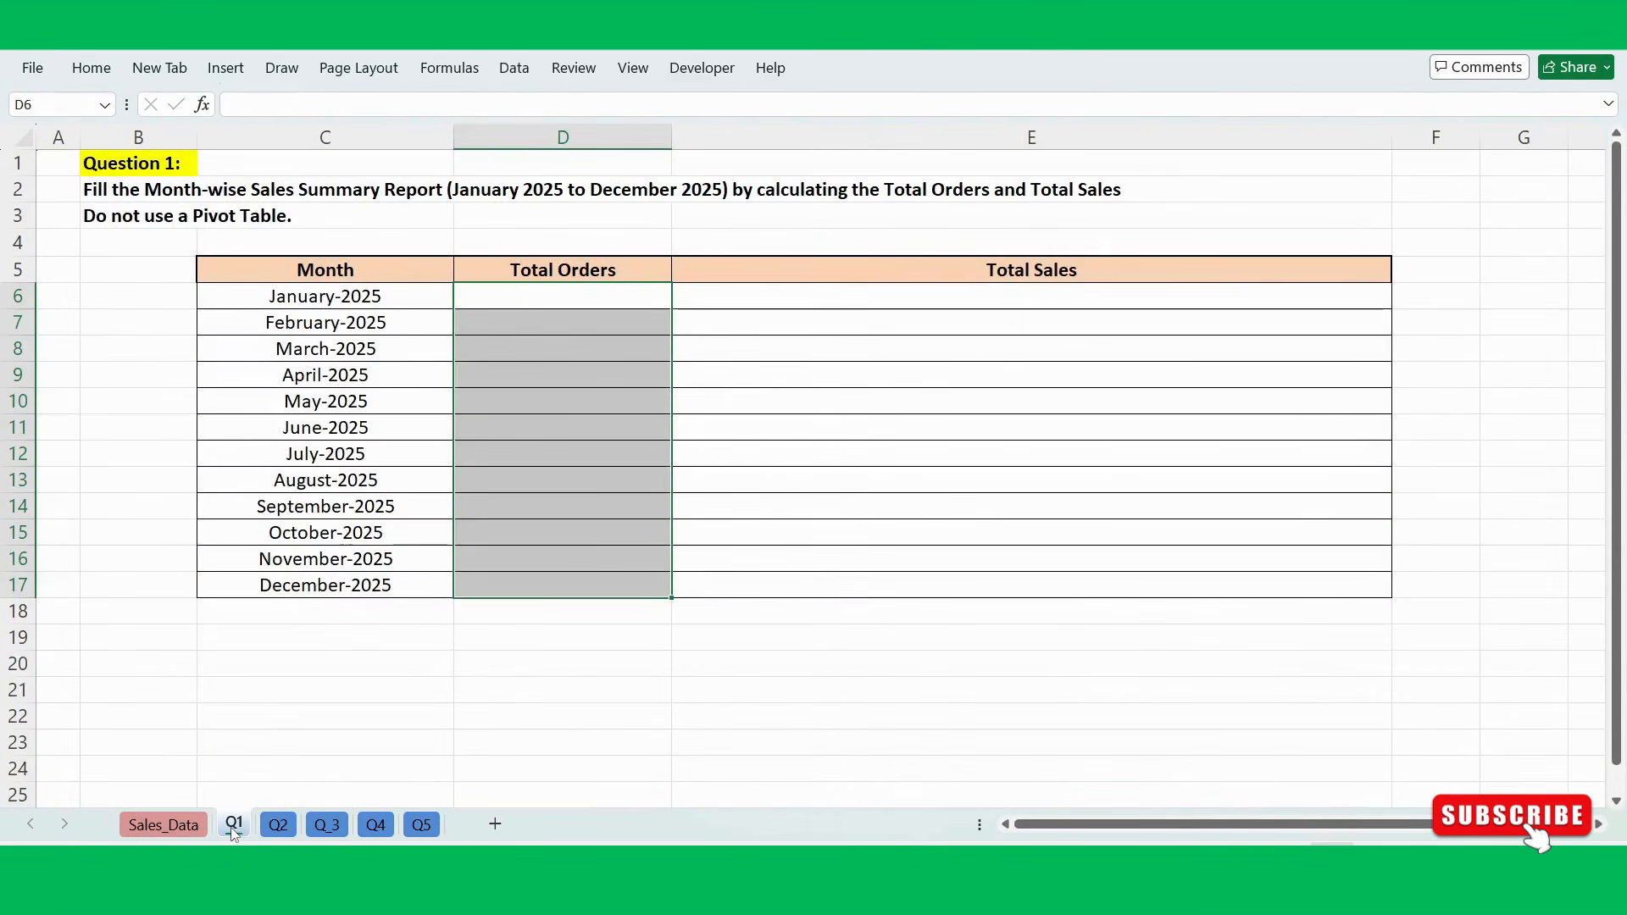
left_click(278, 826)
left_click(324, 826)
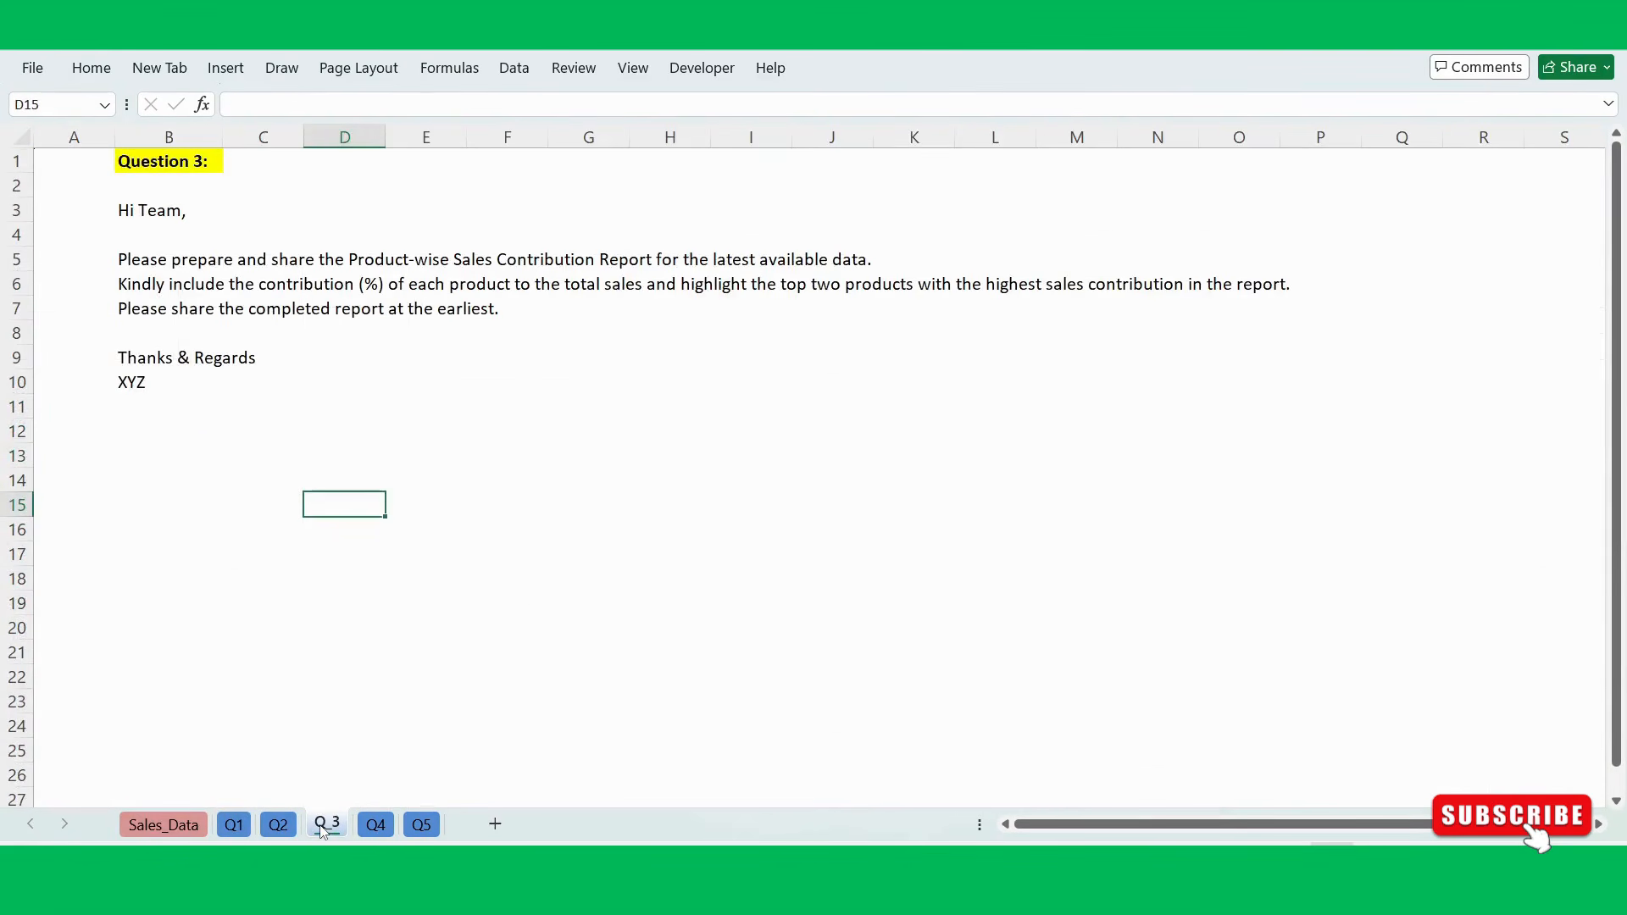
left_click(376, 826)
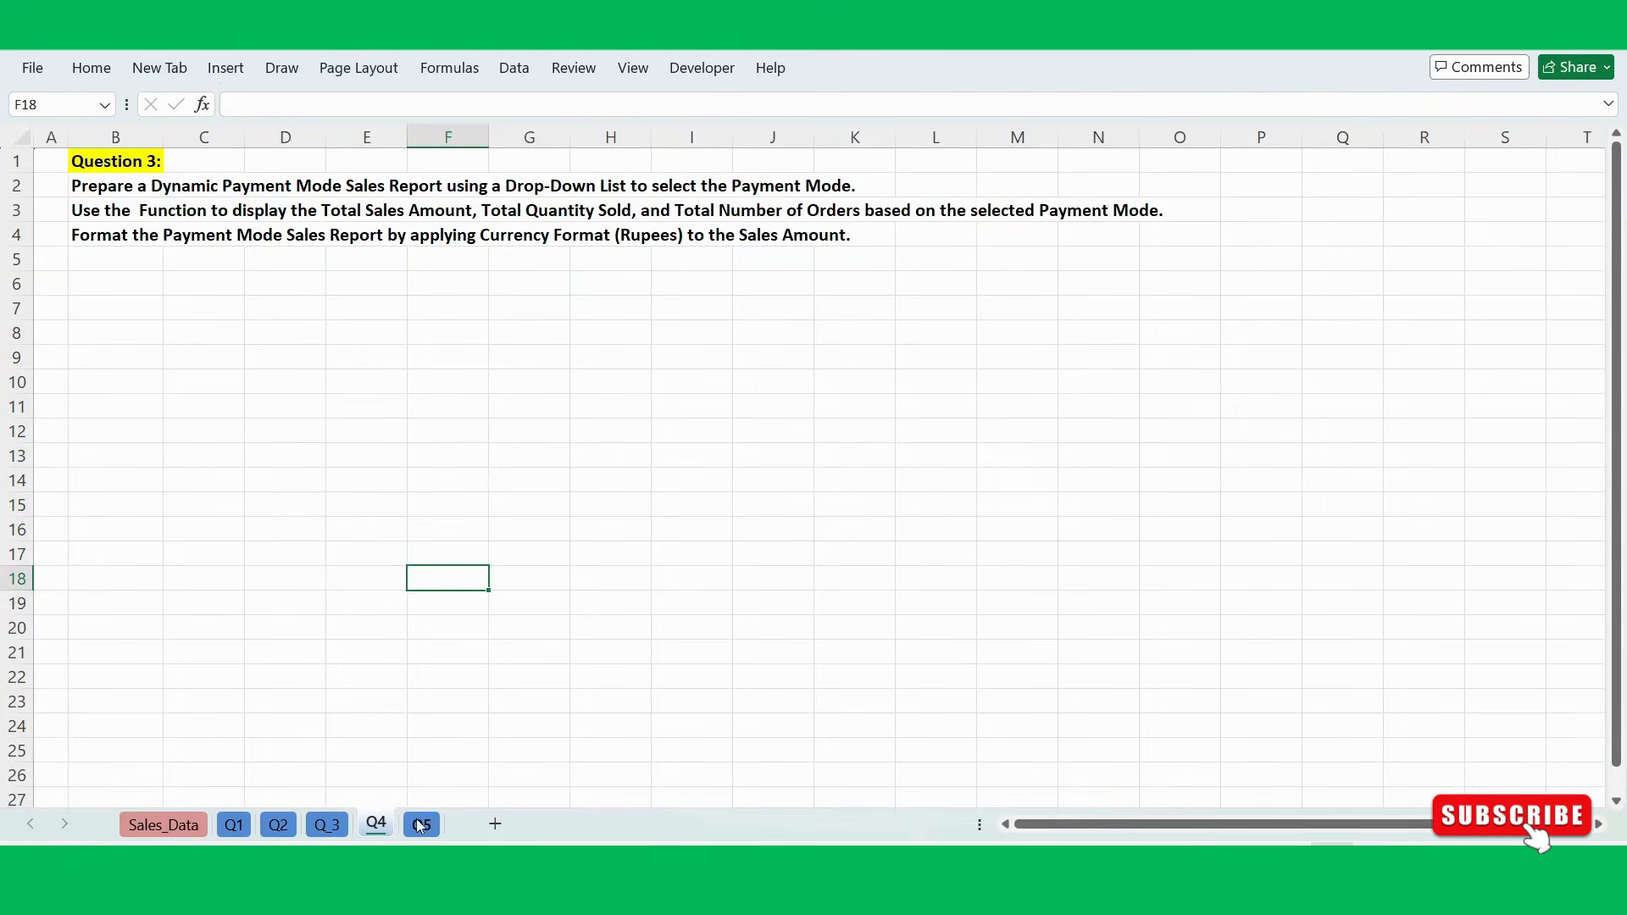
left_click(418, 822)
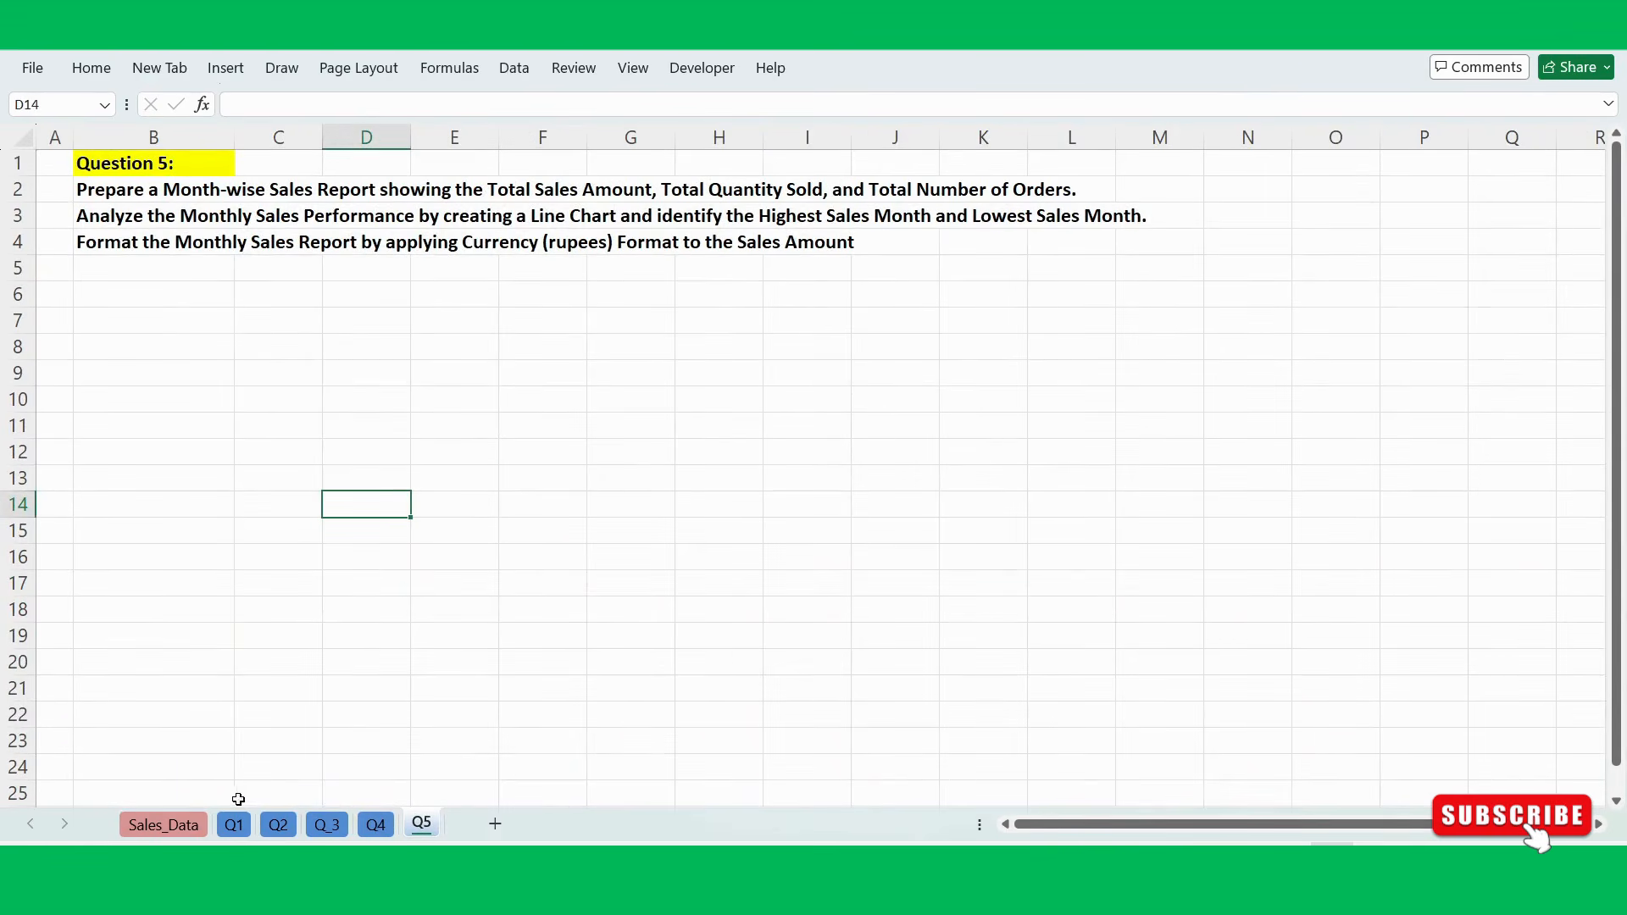
left_click(231, 817)
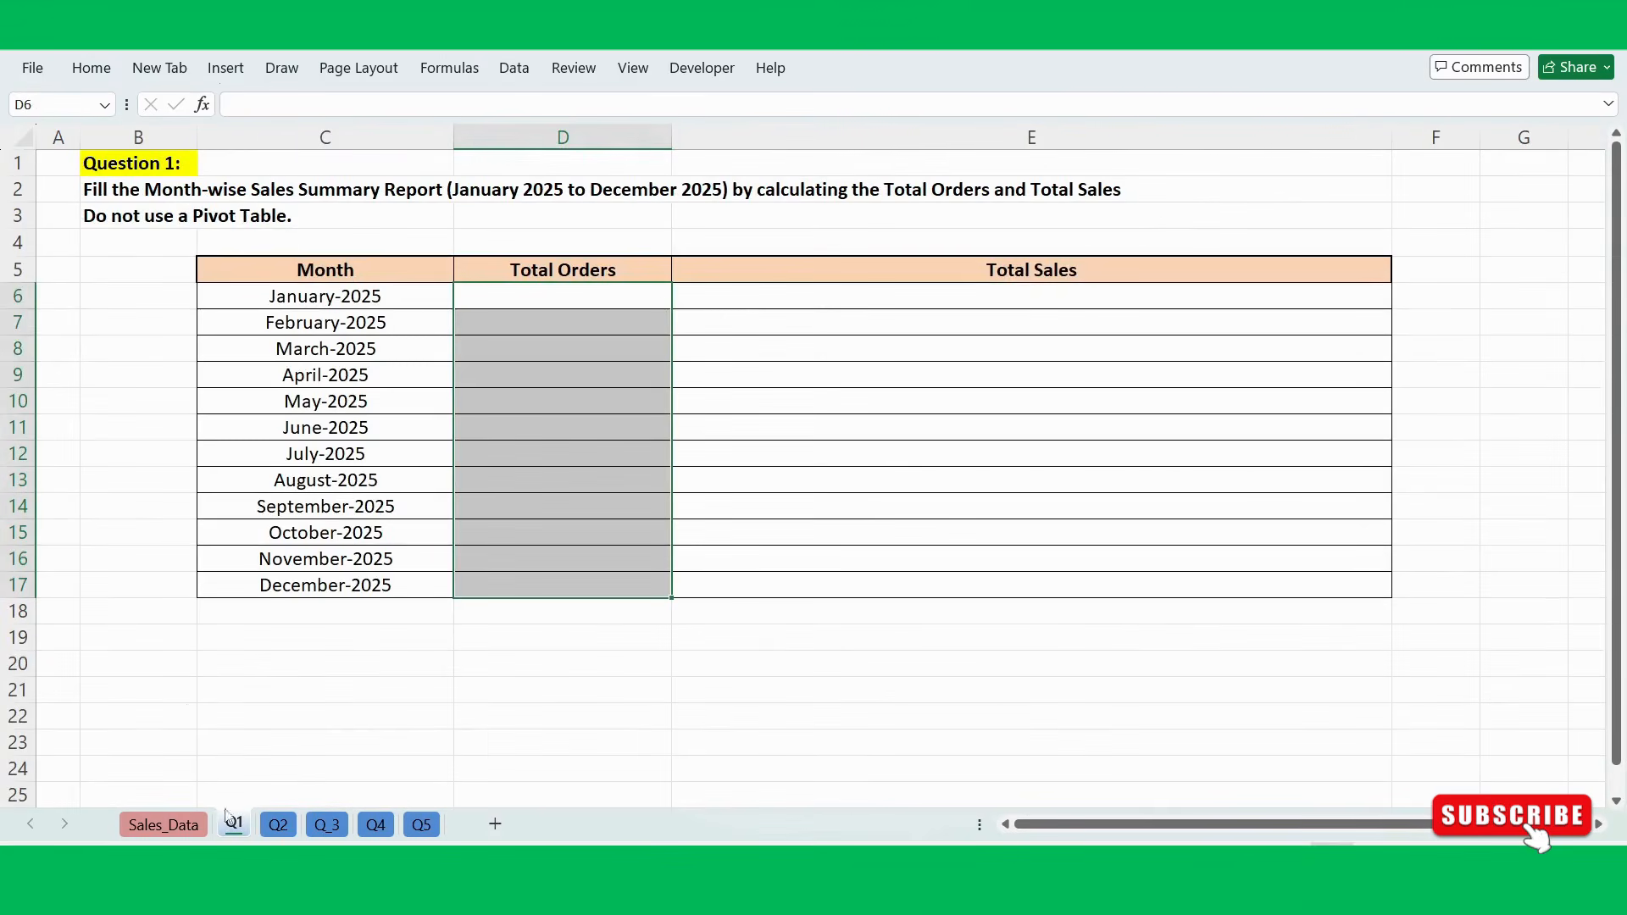
Examine the Question 1 instructions and the report's Month, Total Orders and Total Sales columns on sheet Q1.
left_click(120, 501)
left_click(63, 271)
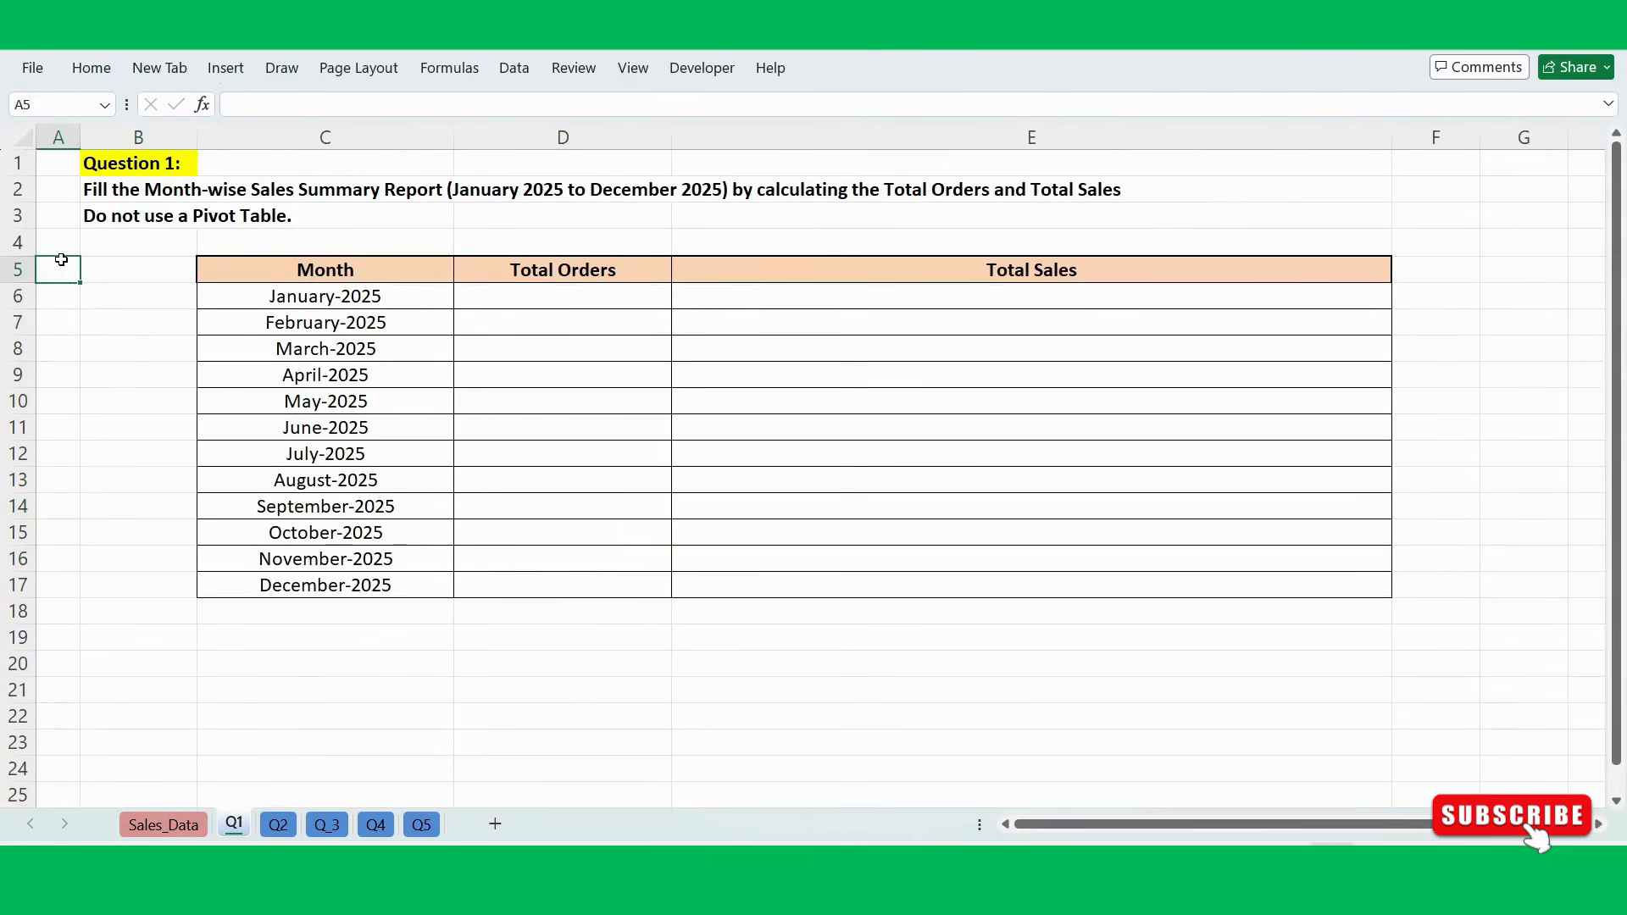
left_click(55, 243)
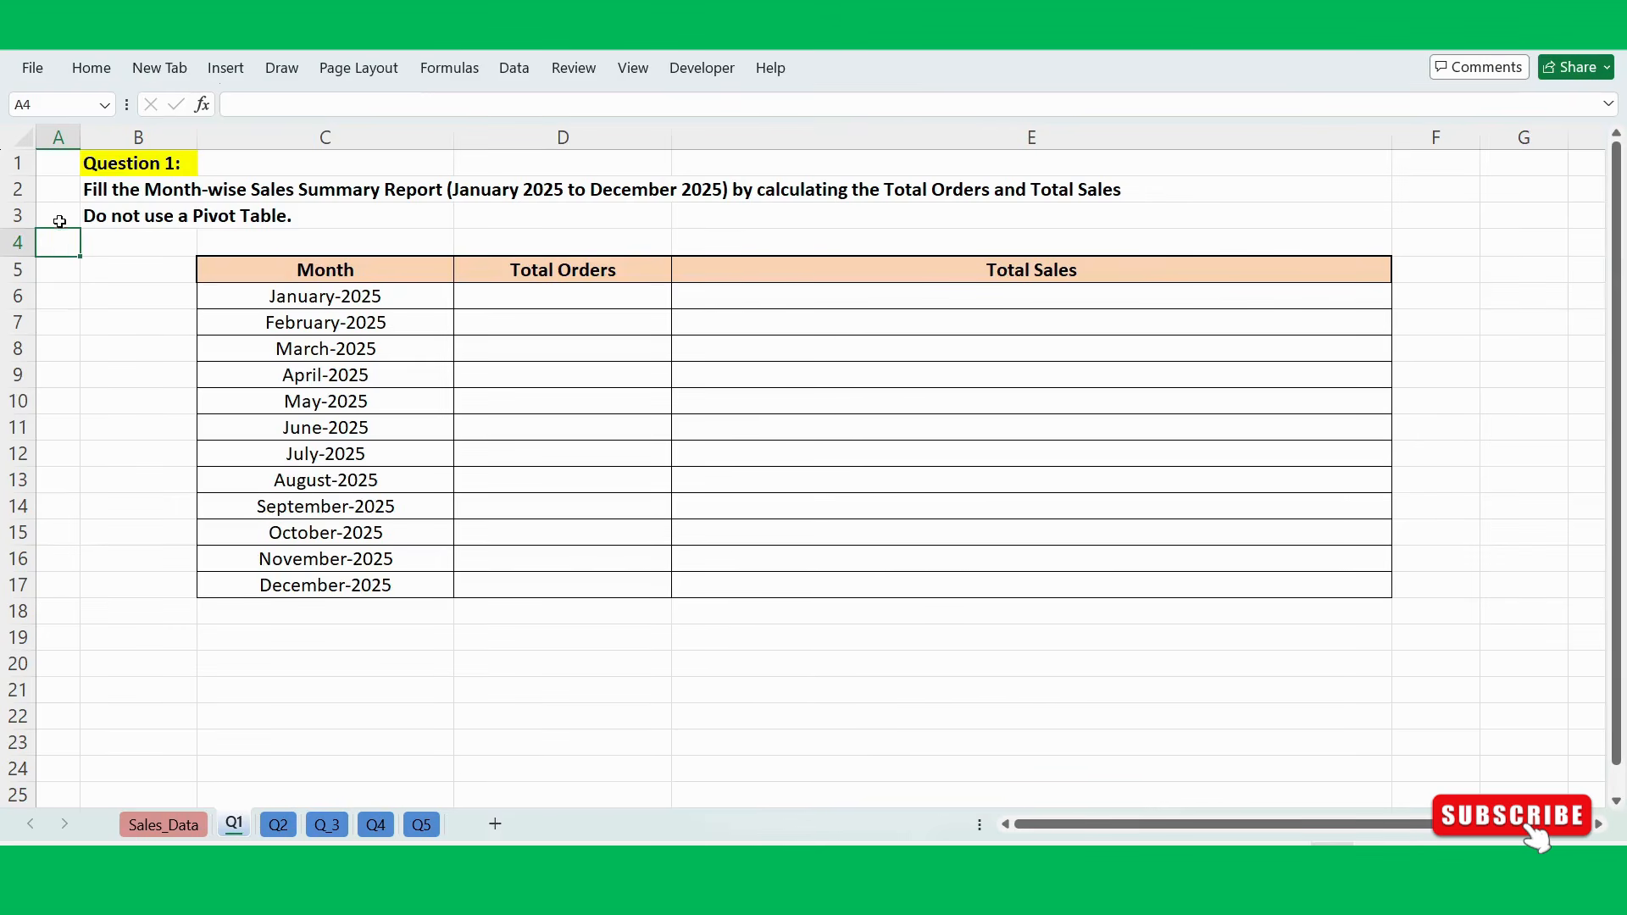
left_click(114, 190)
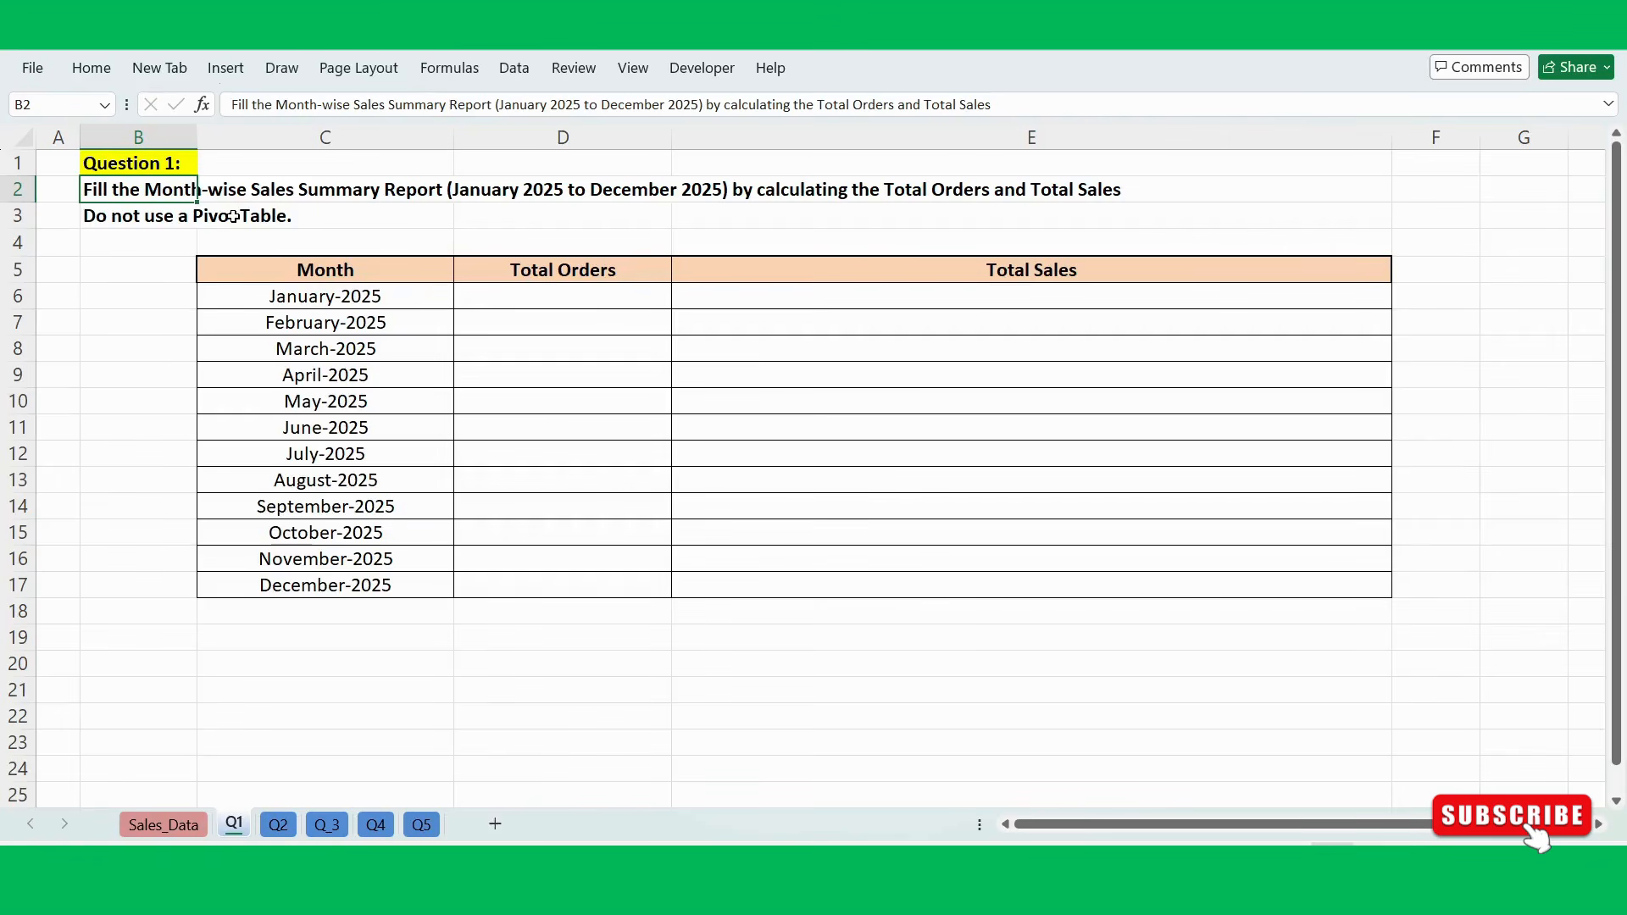
mouse_move(347, 268)
left_mouse_down()
mouse_move(338, 454)
mouse_move(373, 552)
left_mouse_up()
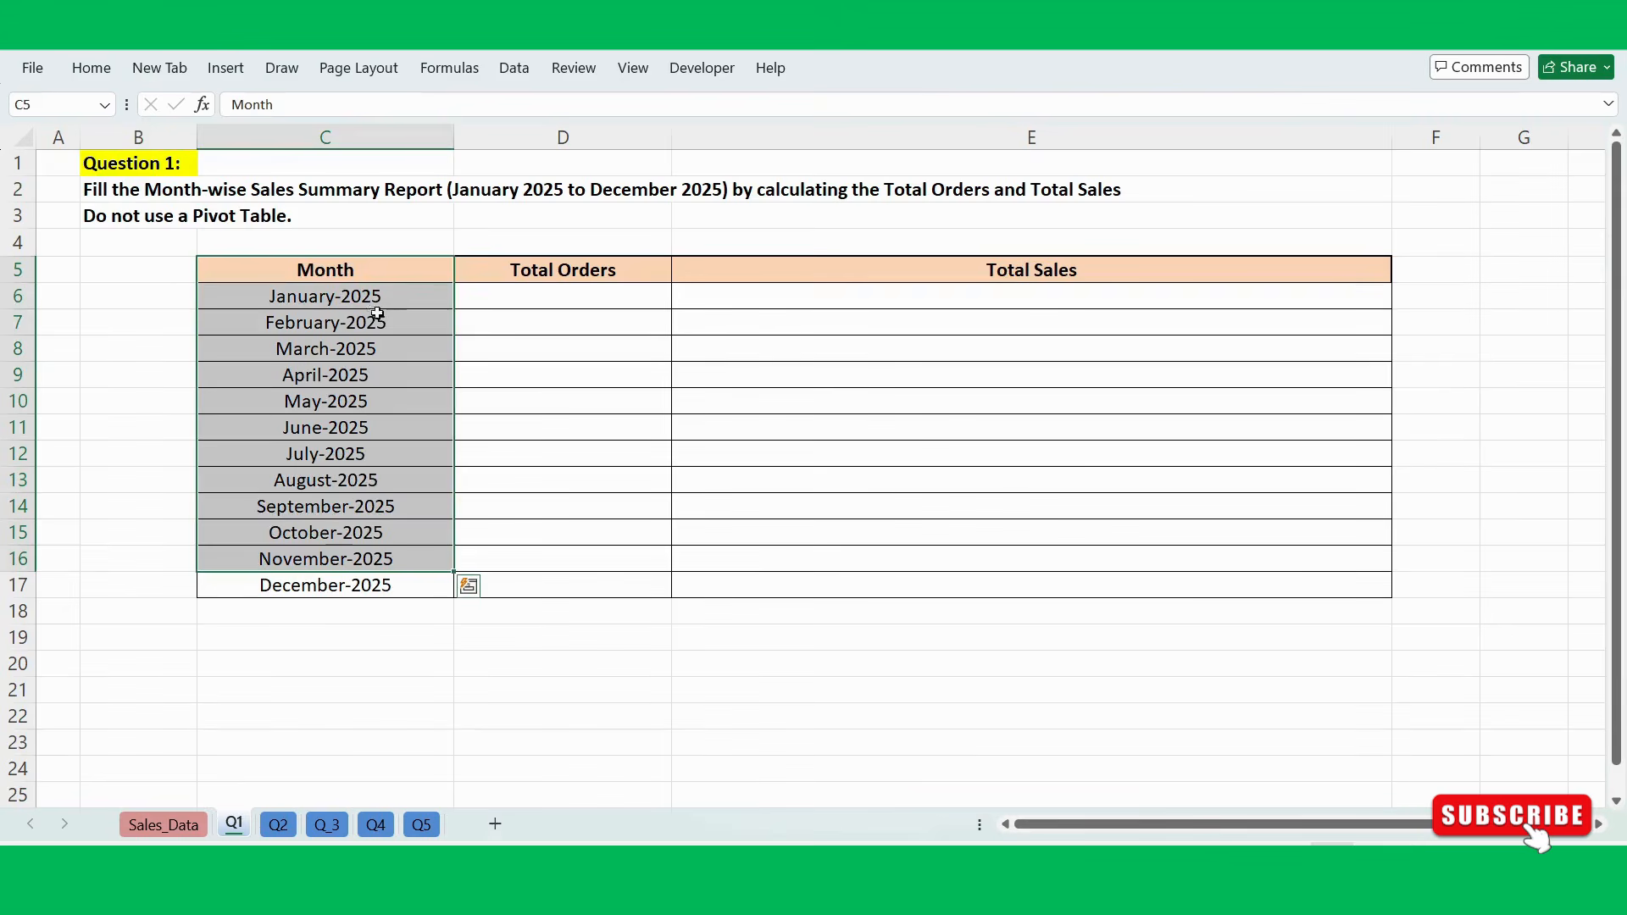
left_click(344, 297)
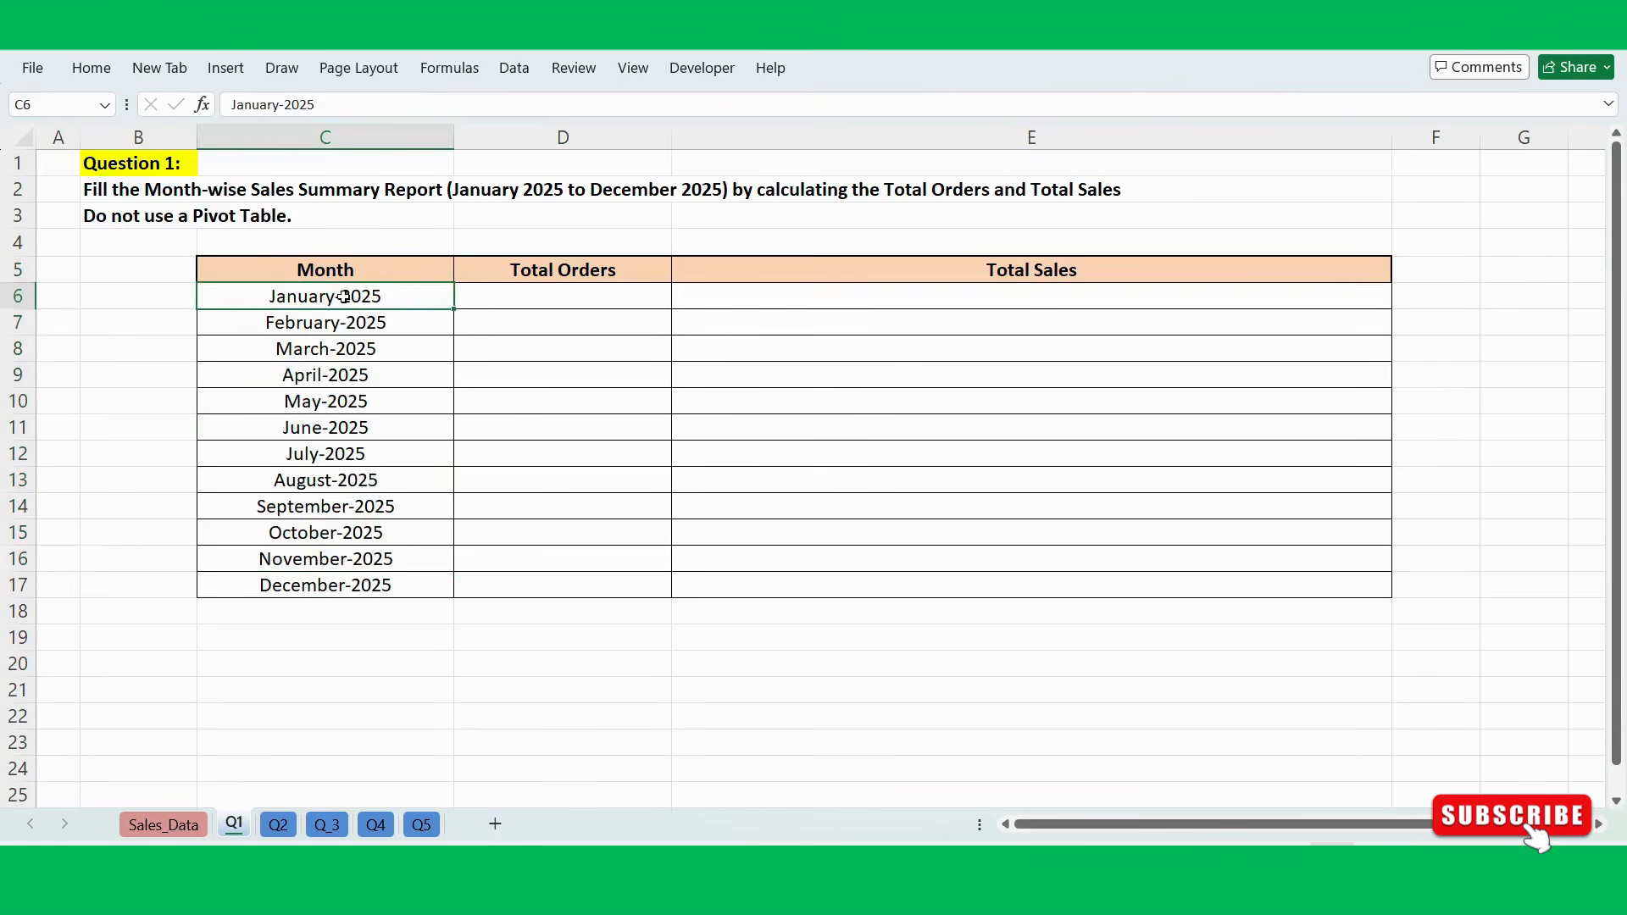
left_click(374, 587)
left_click(579, 296)
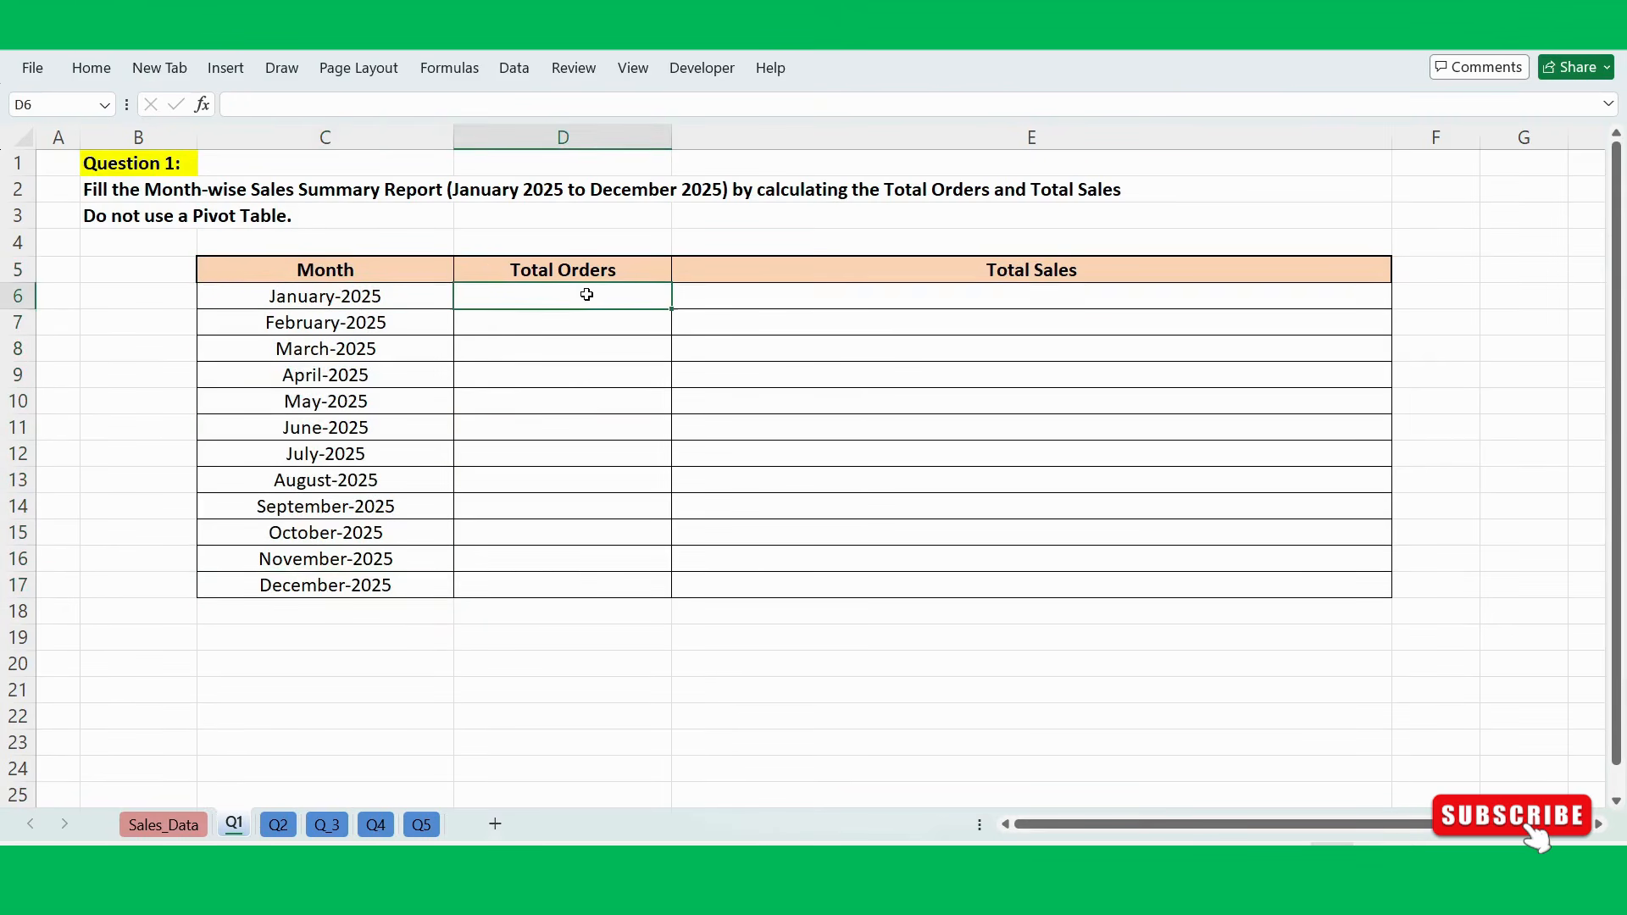
left_click(871, 293)
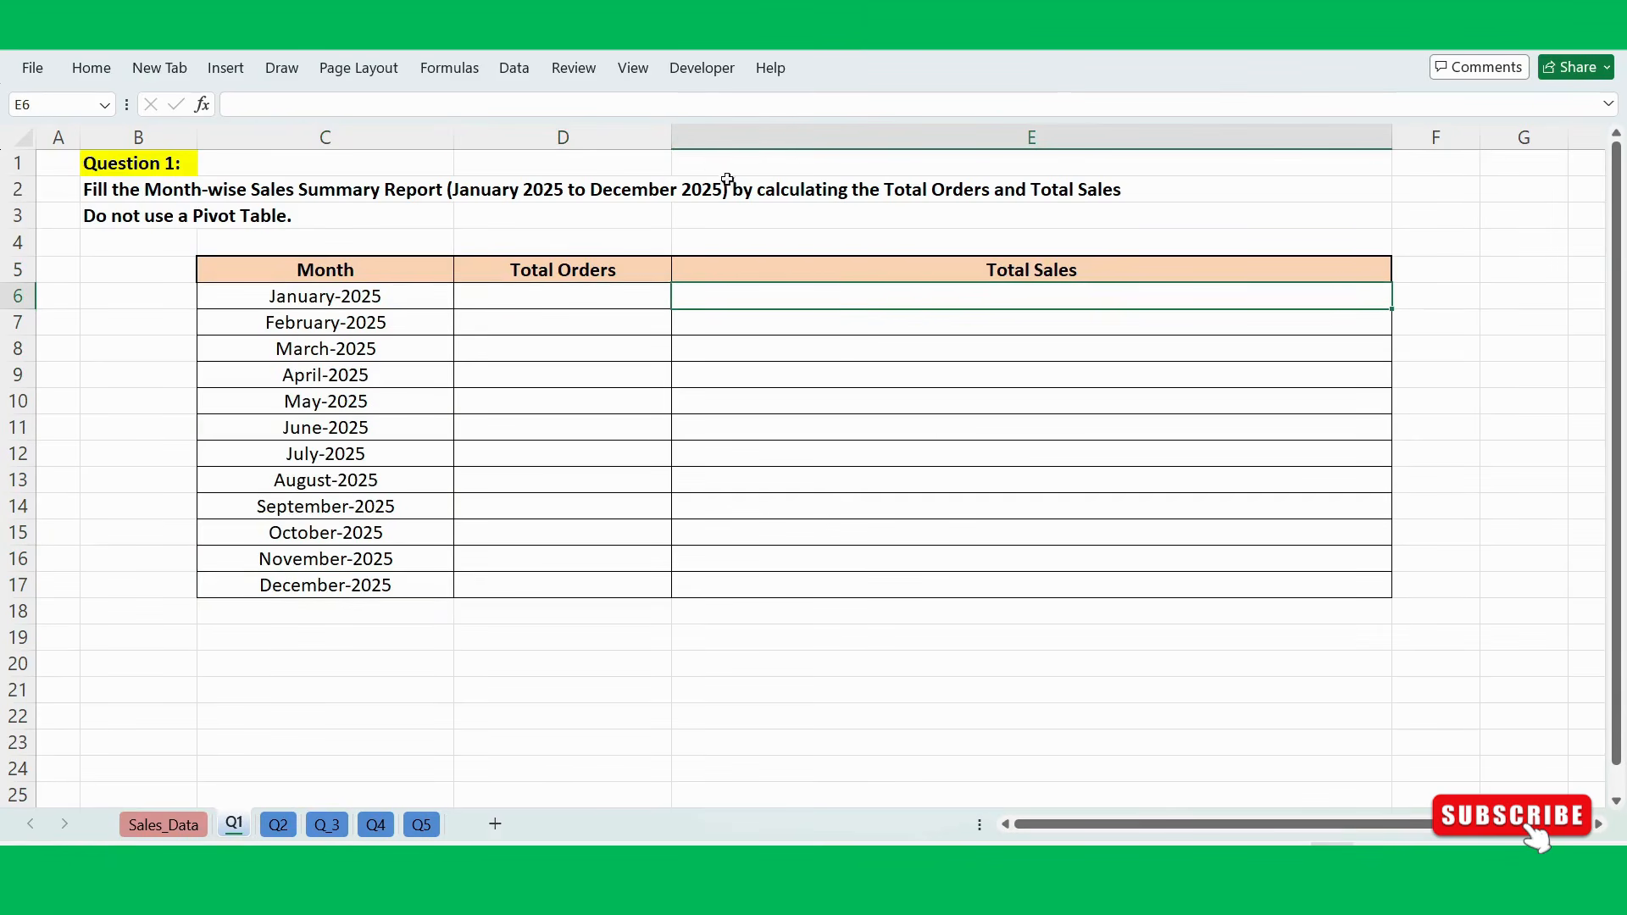
Widen the Total Orders column on Q1 and check the Order_Date values in Sales_Data against the report's months.
left_click_drag(675, 137, 835, 140)
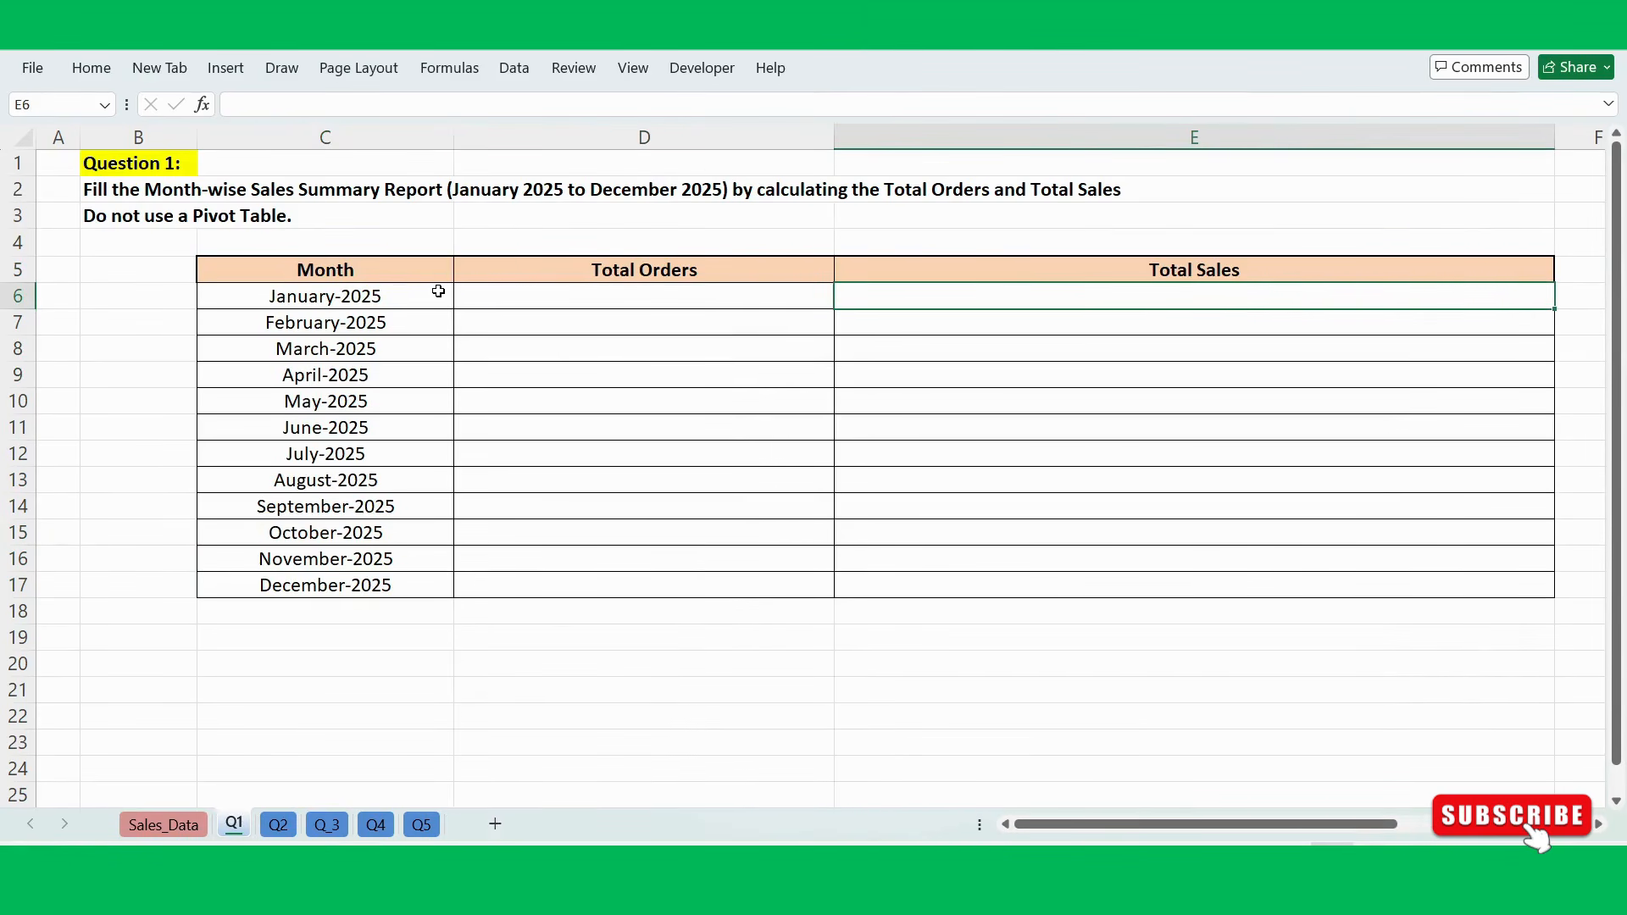
left_click(399, 295)
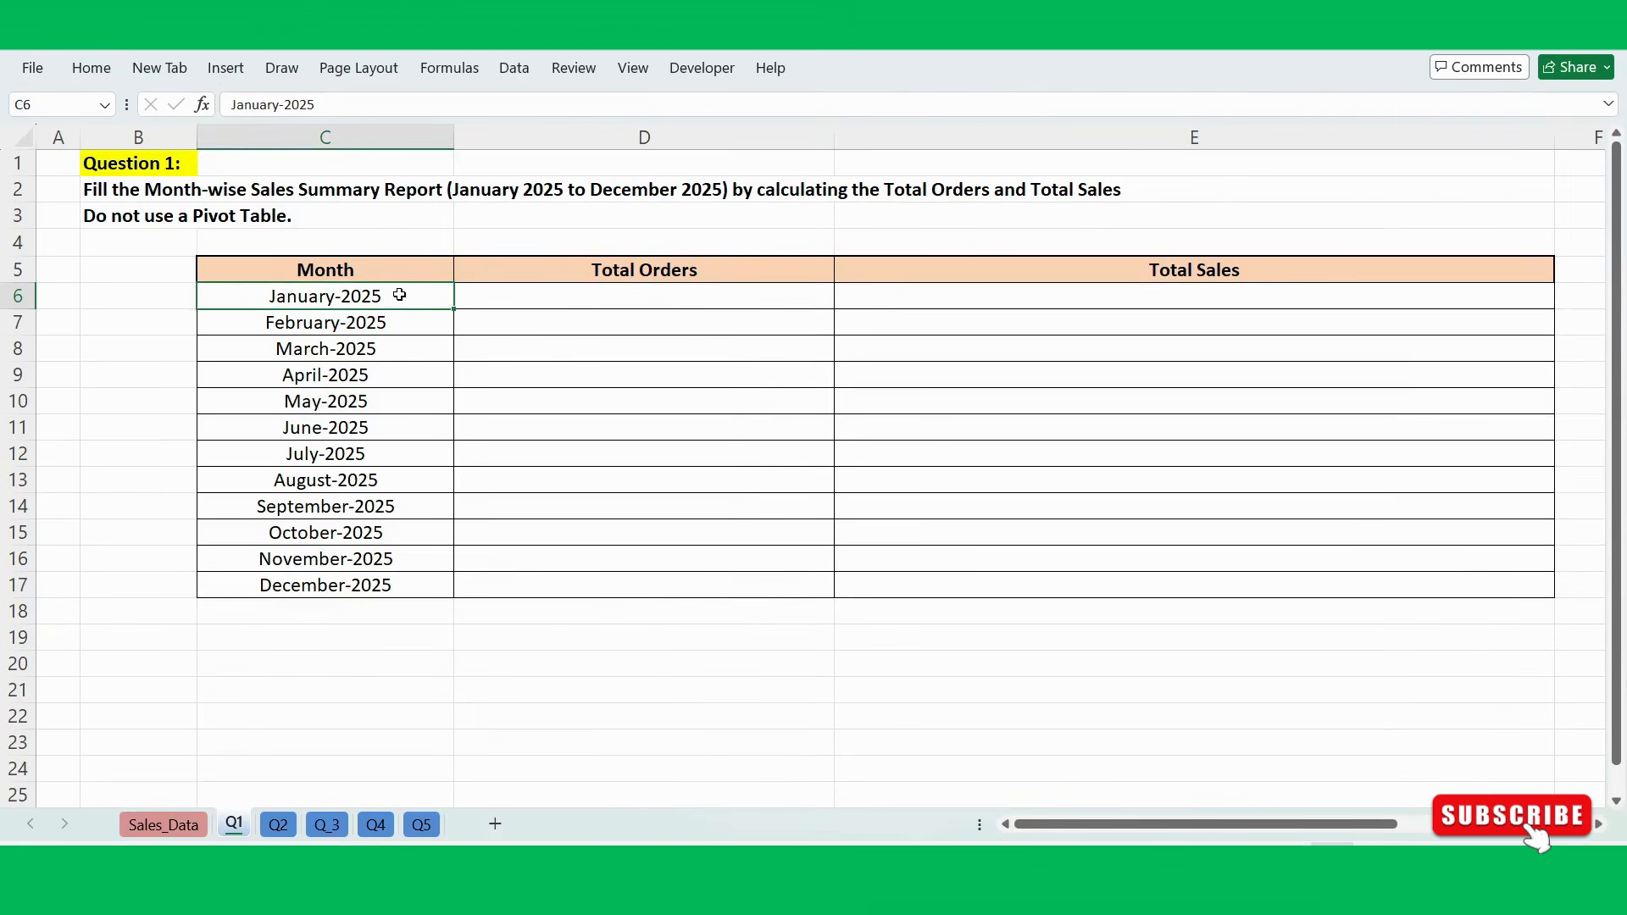
left_click(361, 315)
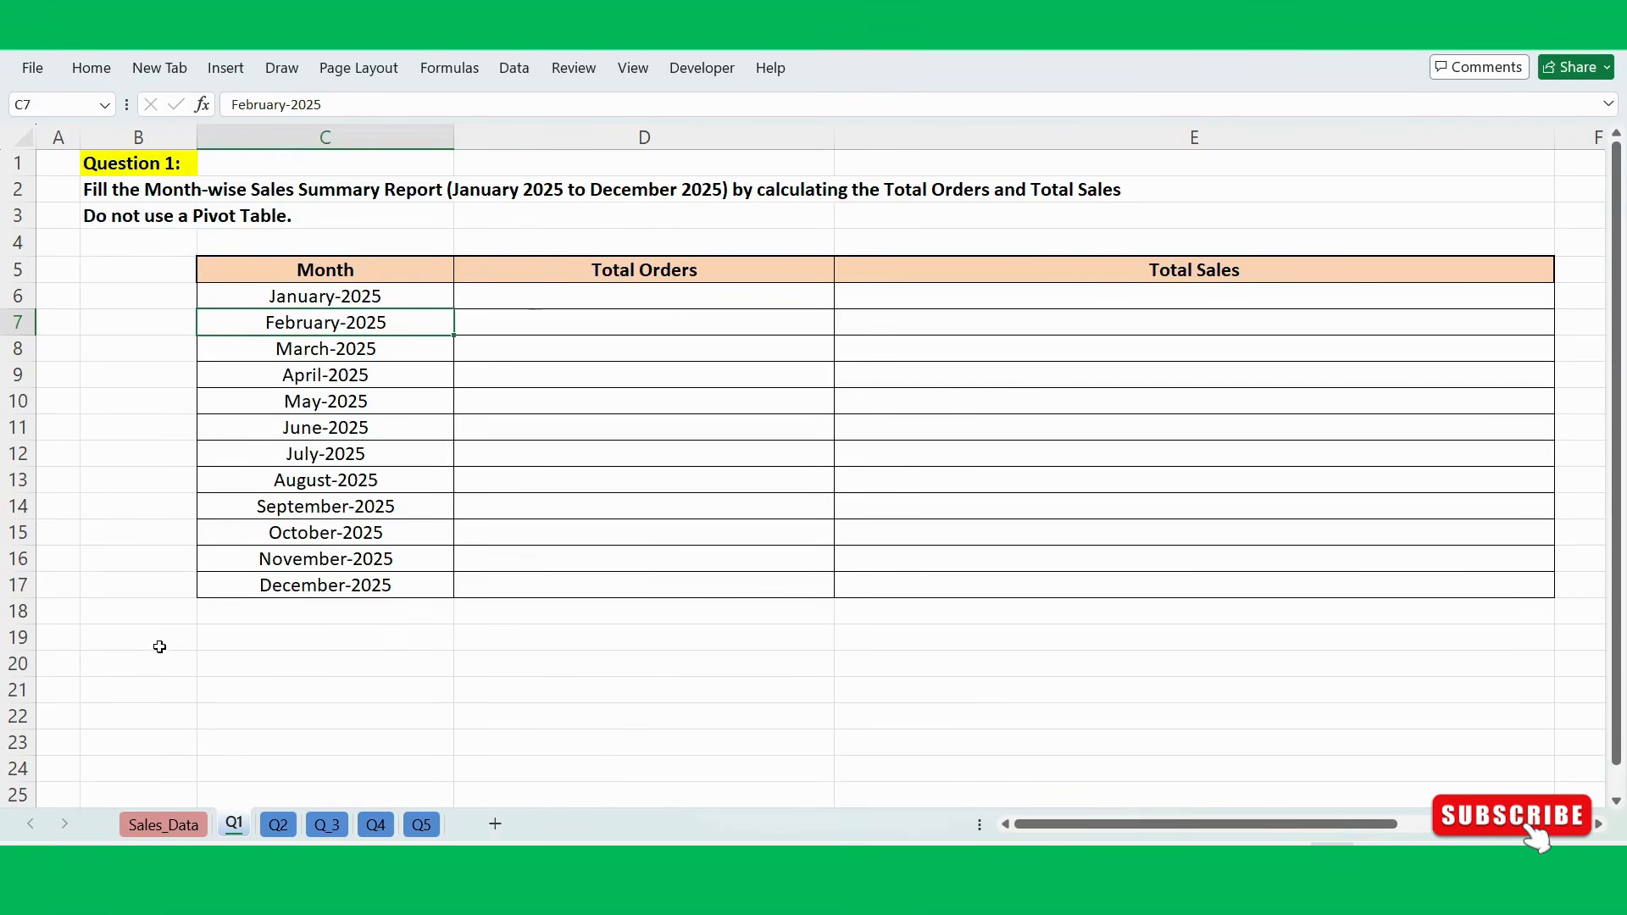
left_click(168, 823)
left_click(246, 364)
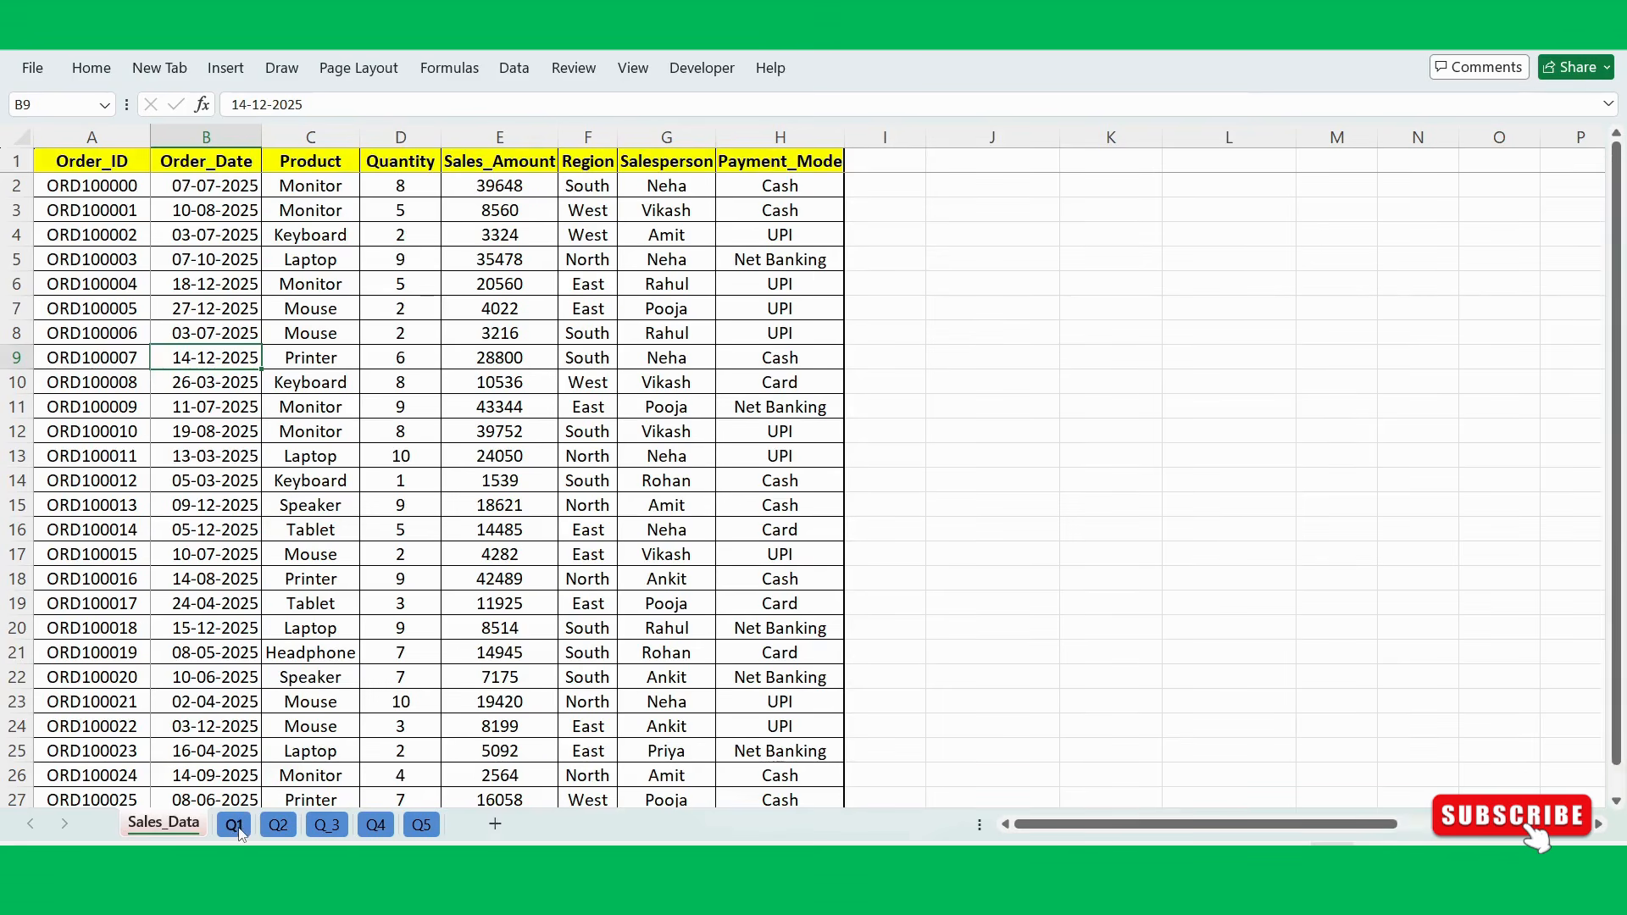
left_click(234, 825)
left_click(565, 315)
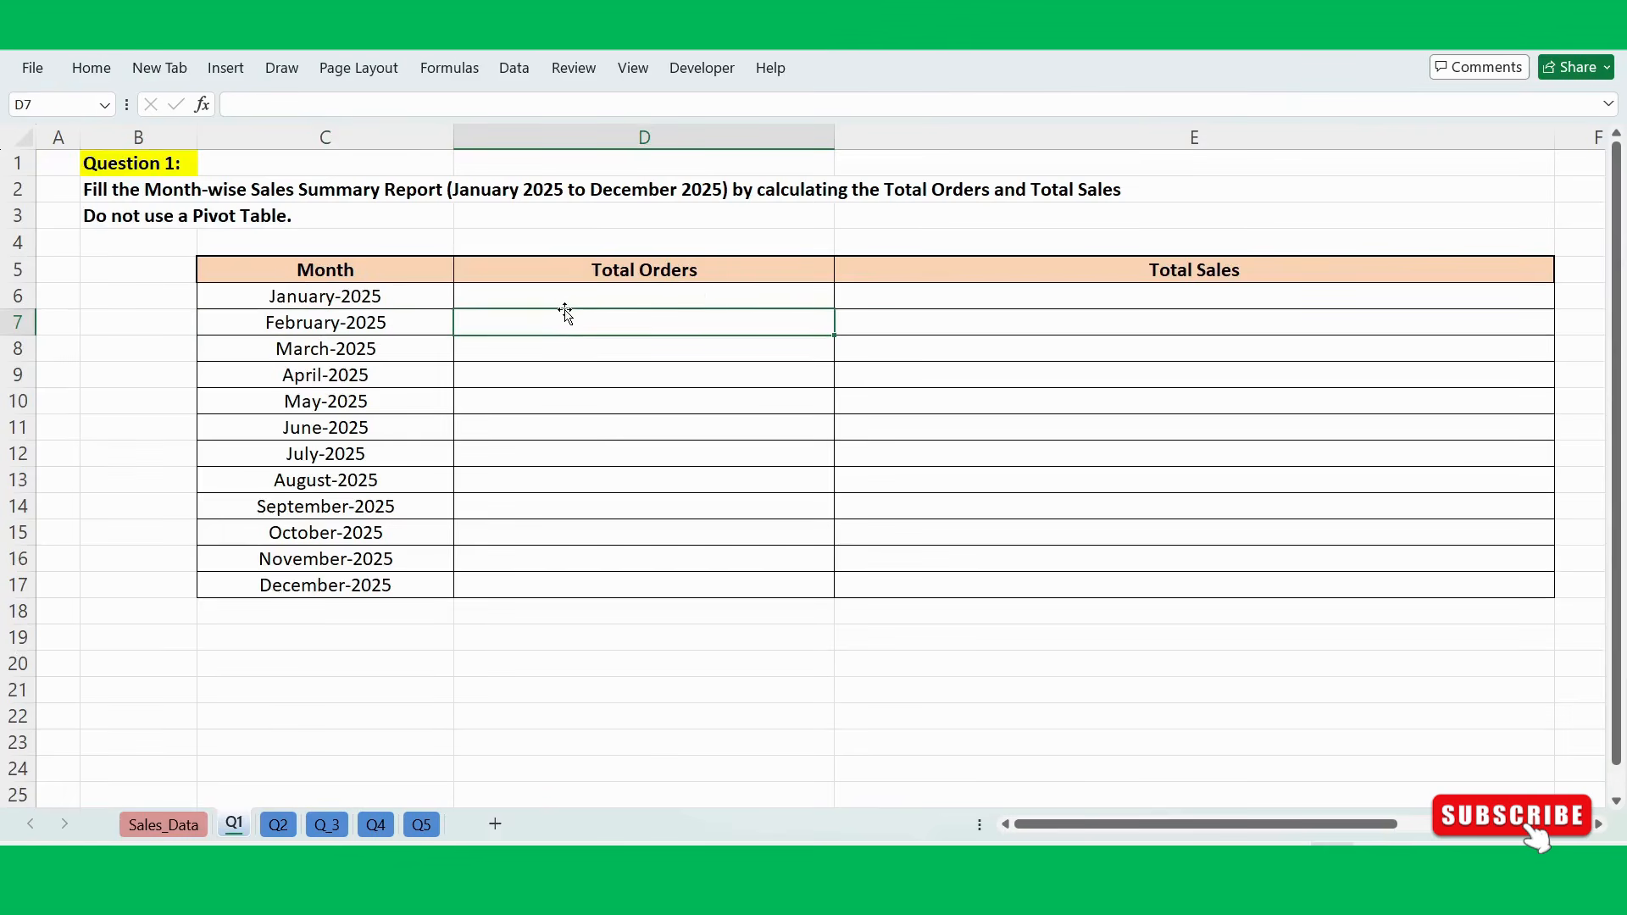
left_click(882, 298)
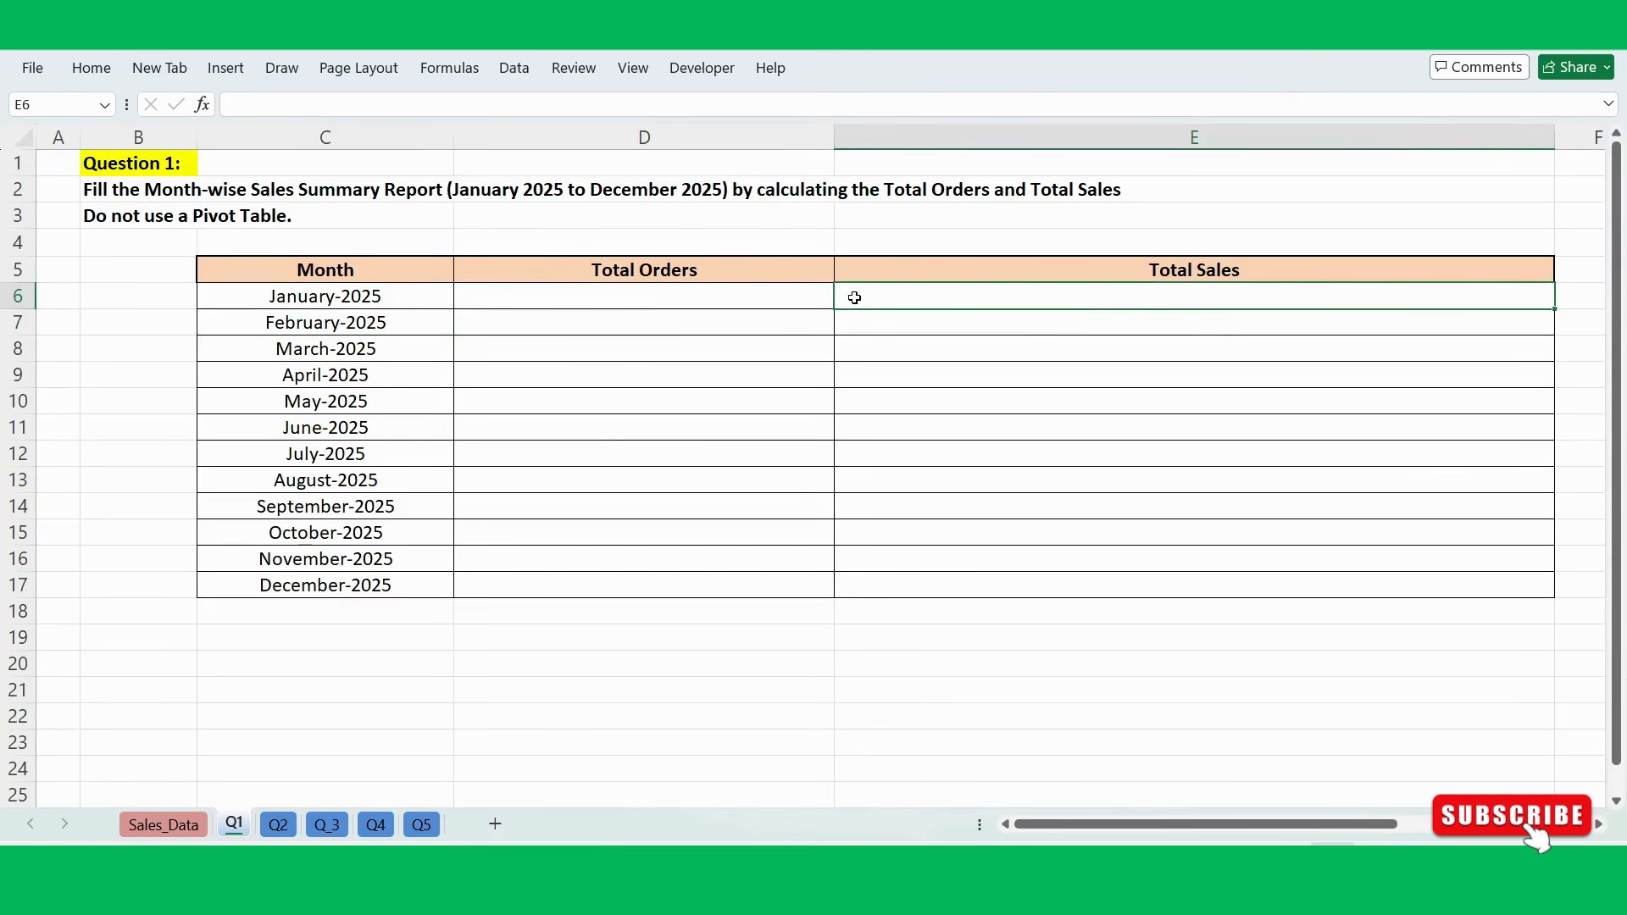
left_click(745, 295)
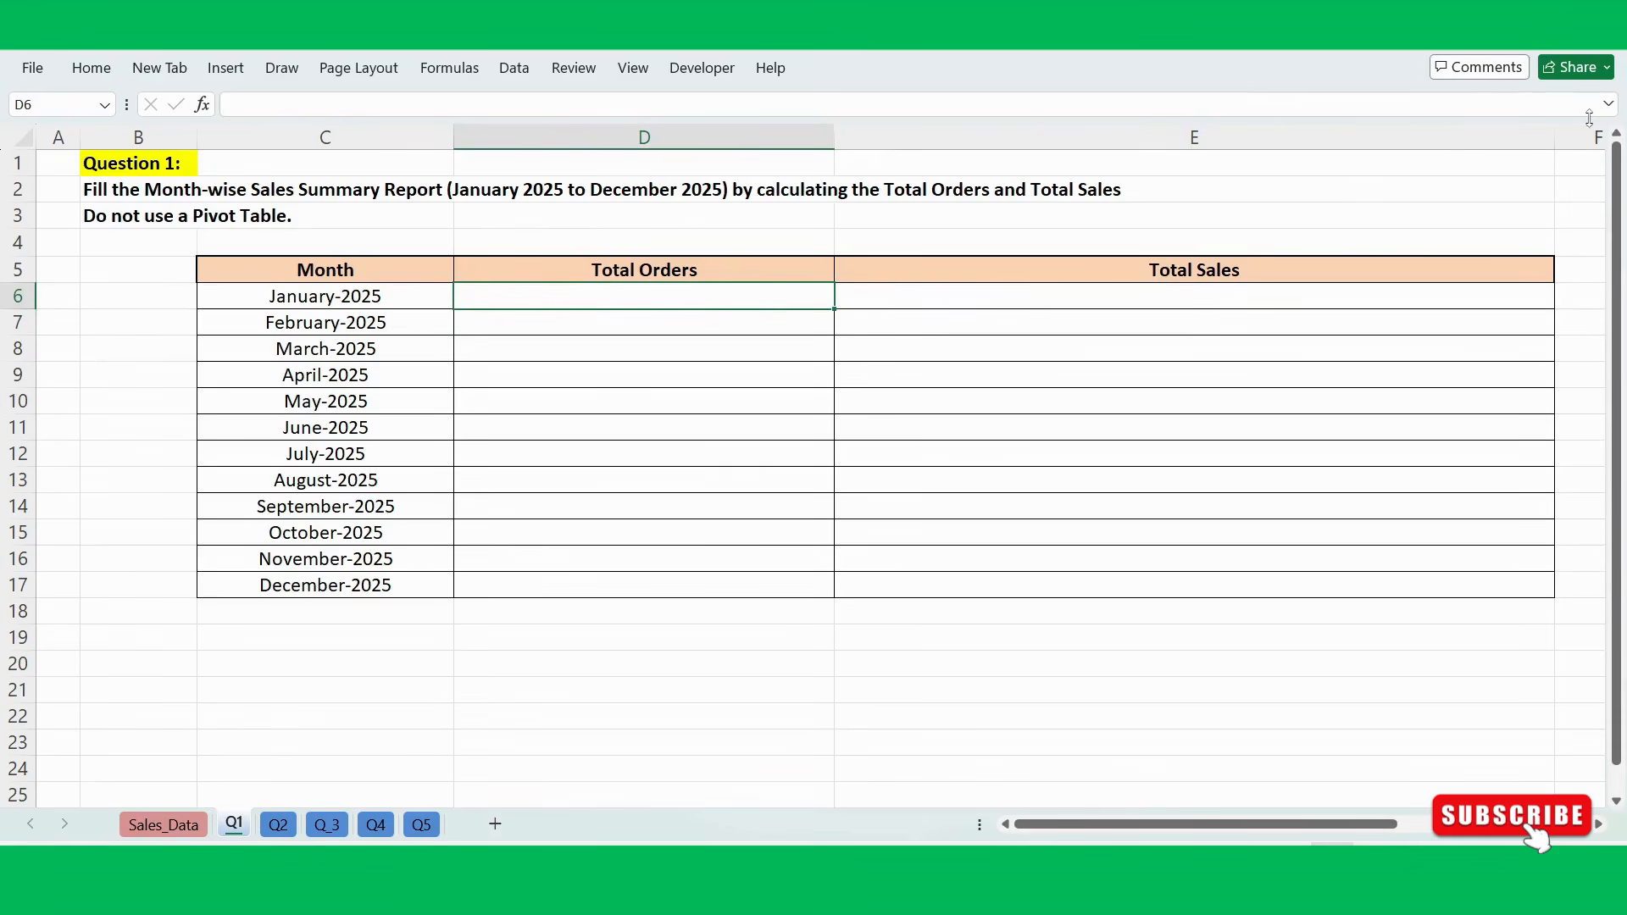
Narrow the Total Sales column and widen the Total Orders column further to make room for a long formula.
left_click_drag(1556, 138, 1359, 175)
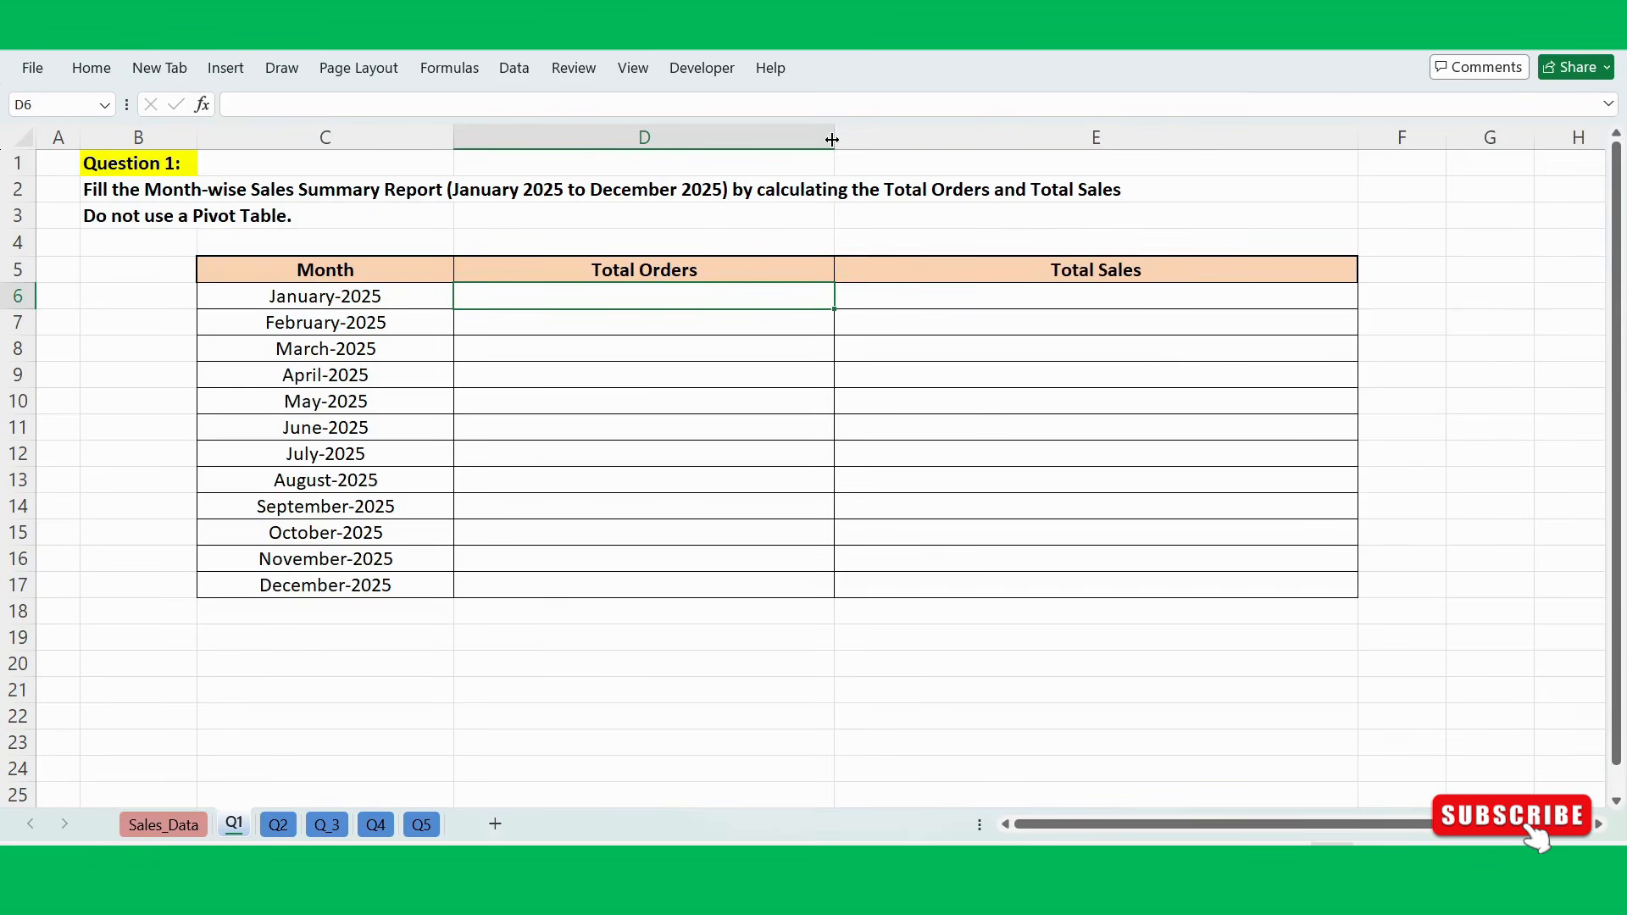
left_click_drag(835, 139, 932, 138)
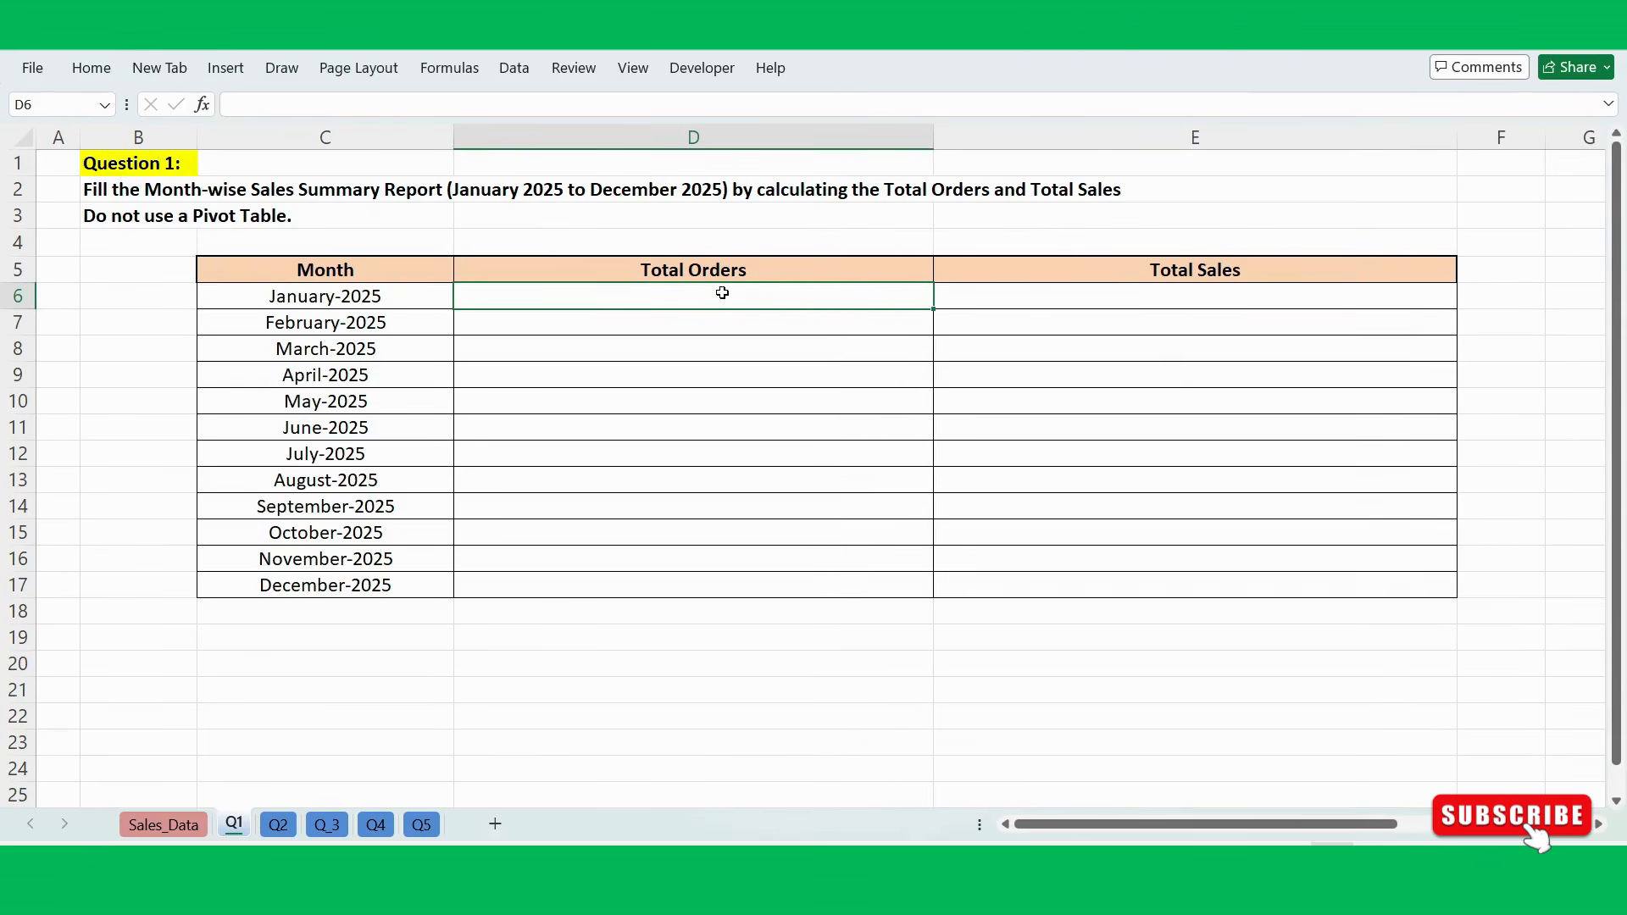
left_click_drag(934, 138, 1085, 142)
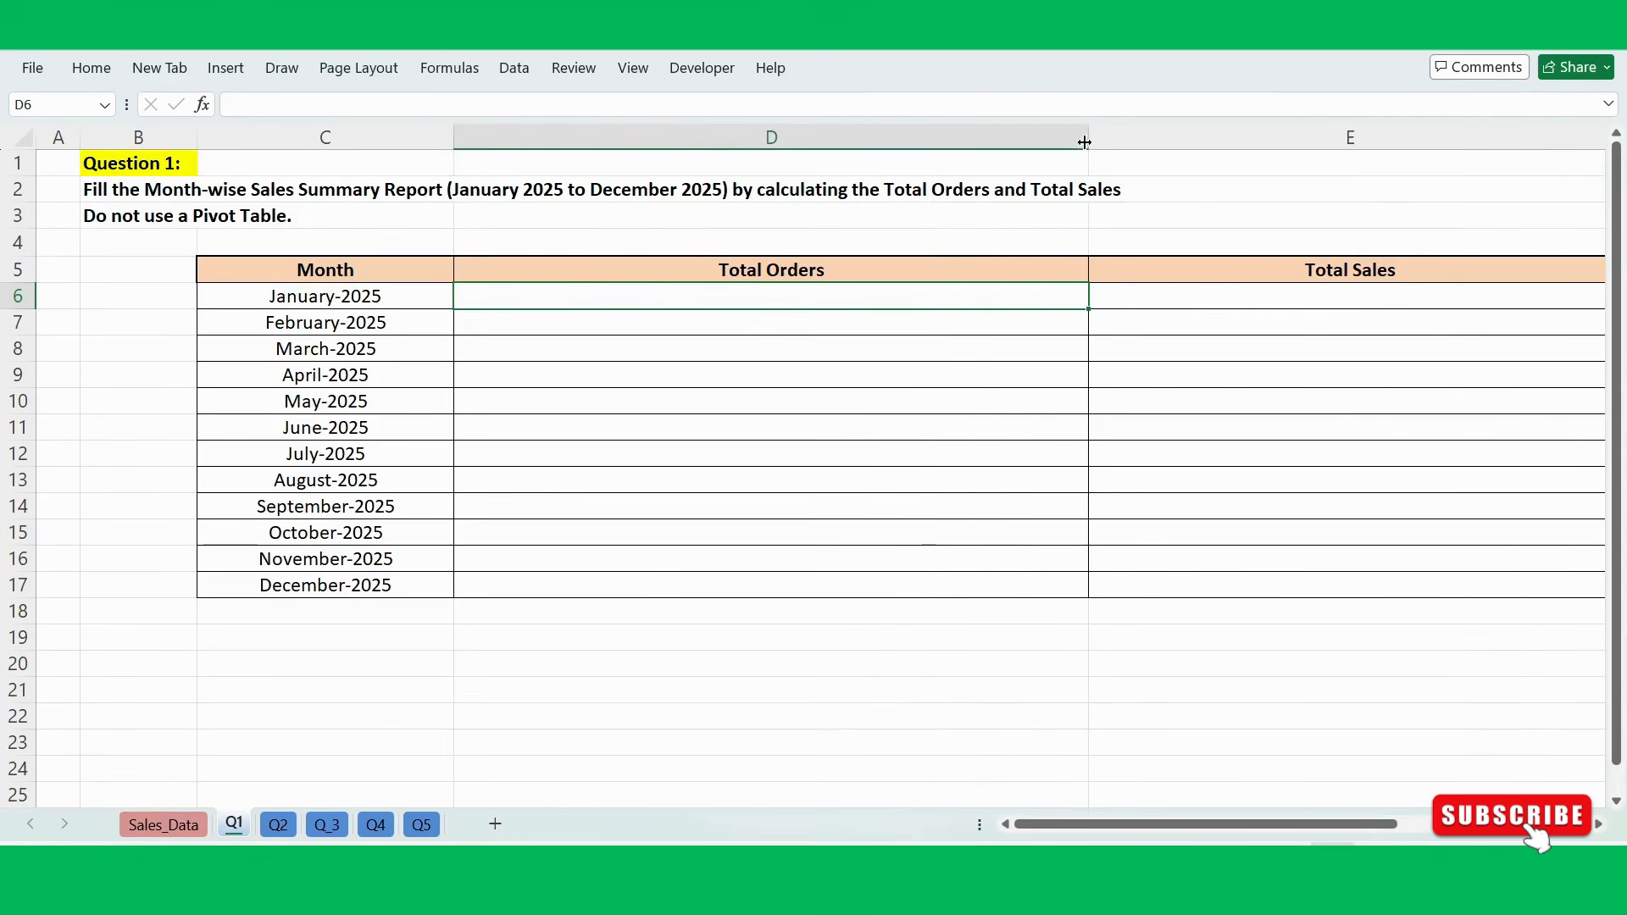
Start a formula in the January-2025 Total Orders cell D6 with =SUMPRODUCT(--(TEXT(.
type("=sump")
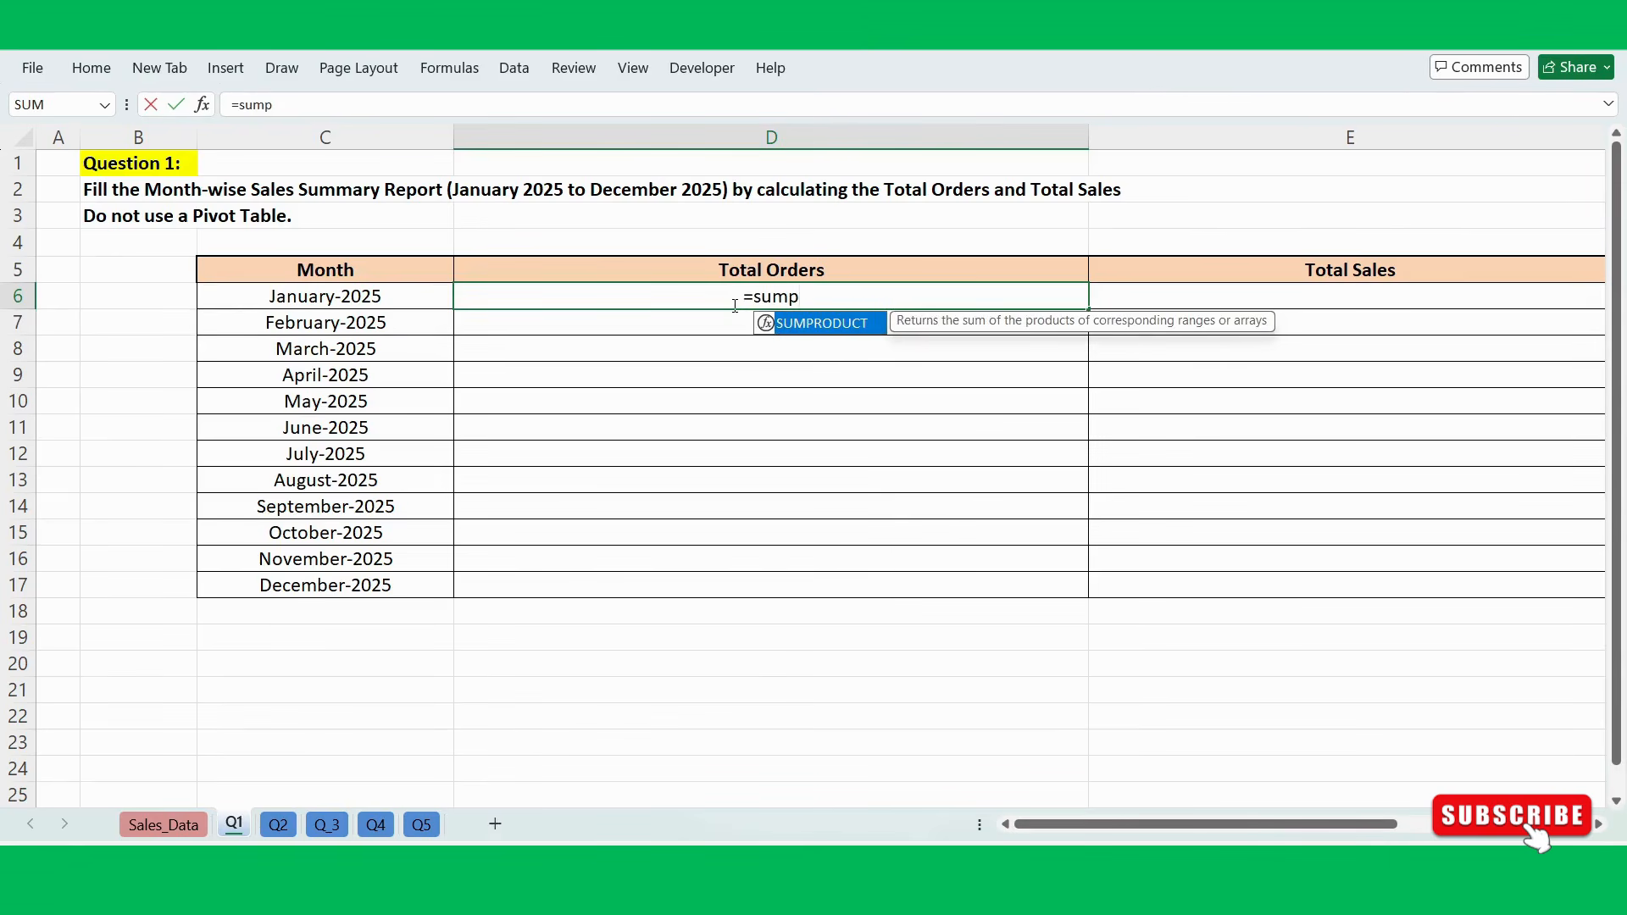
key("Tab")
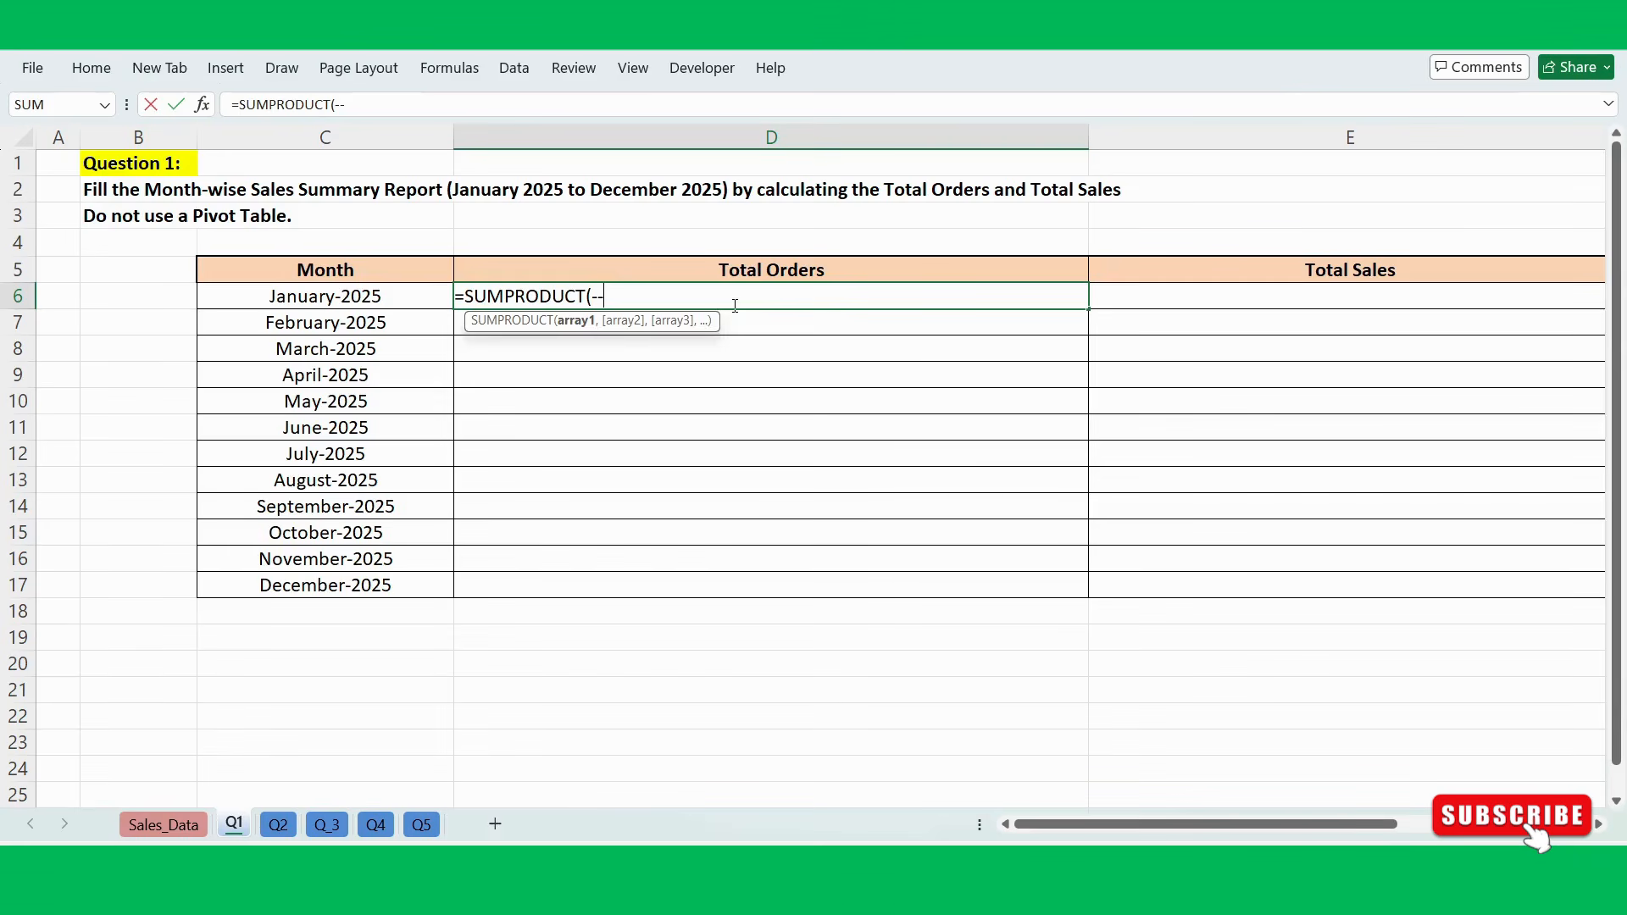
type("--(")
type("tex")
key("Tab")
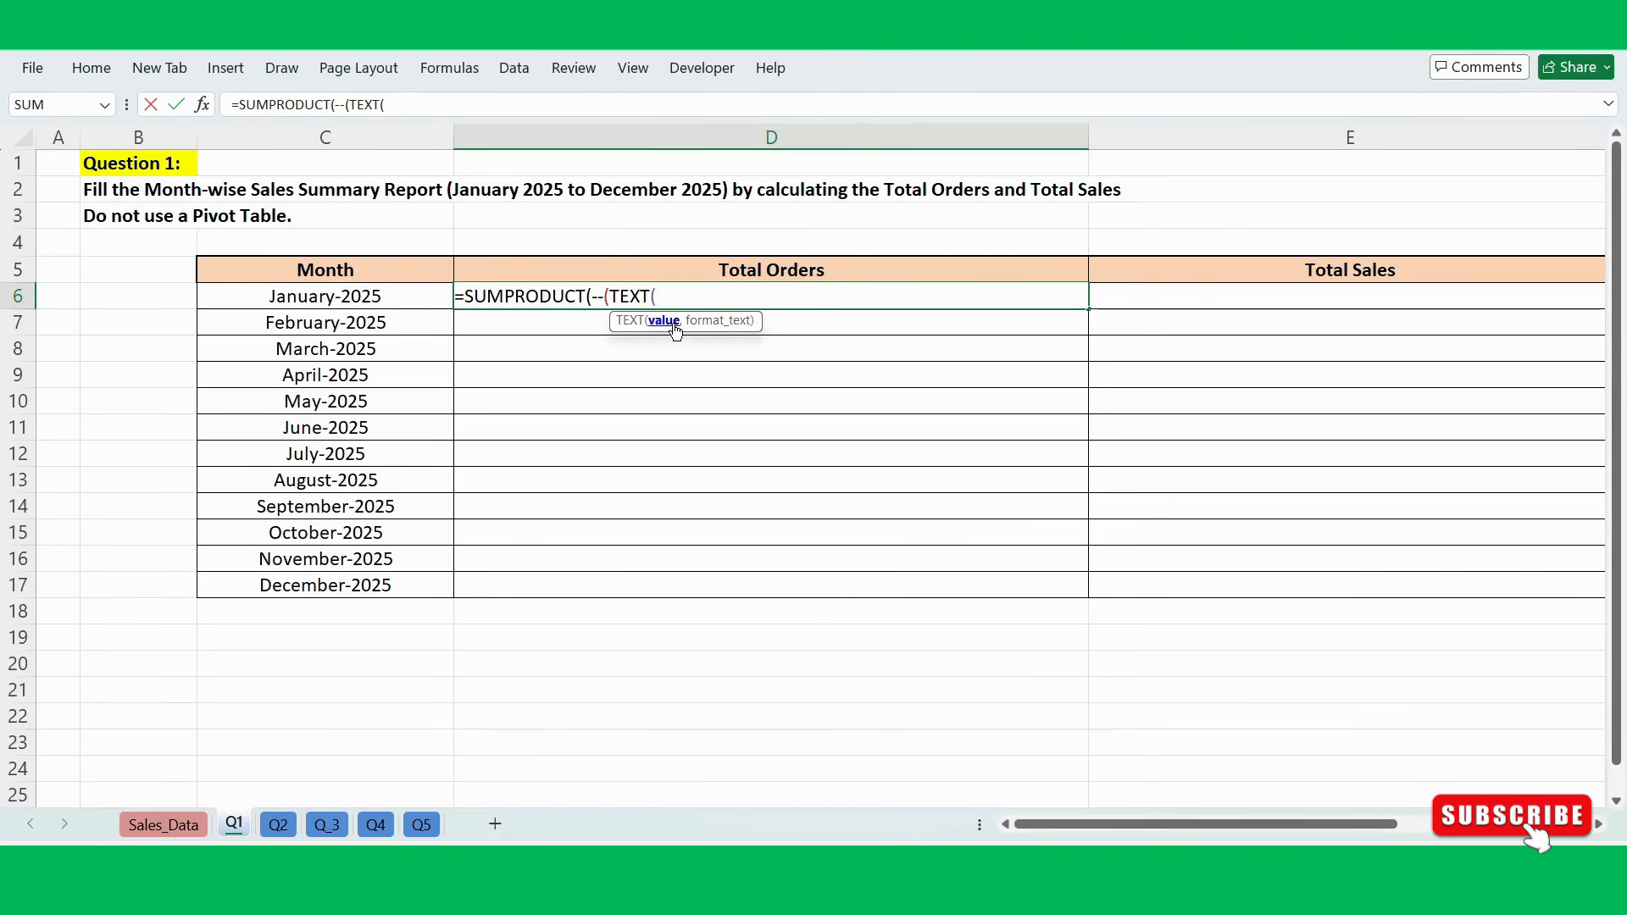
Supply the order dates Sales_Data!$B$2:$B$5001 as an absolute range for the TEXT function's value.
left_click(168, 820)
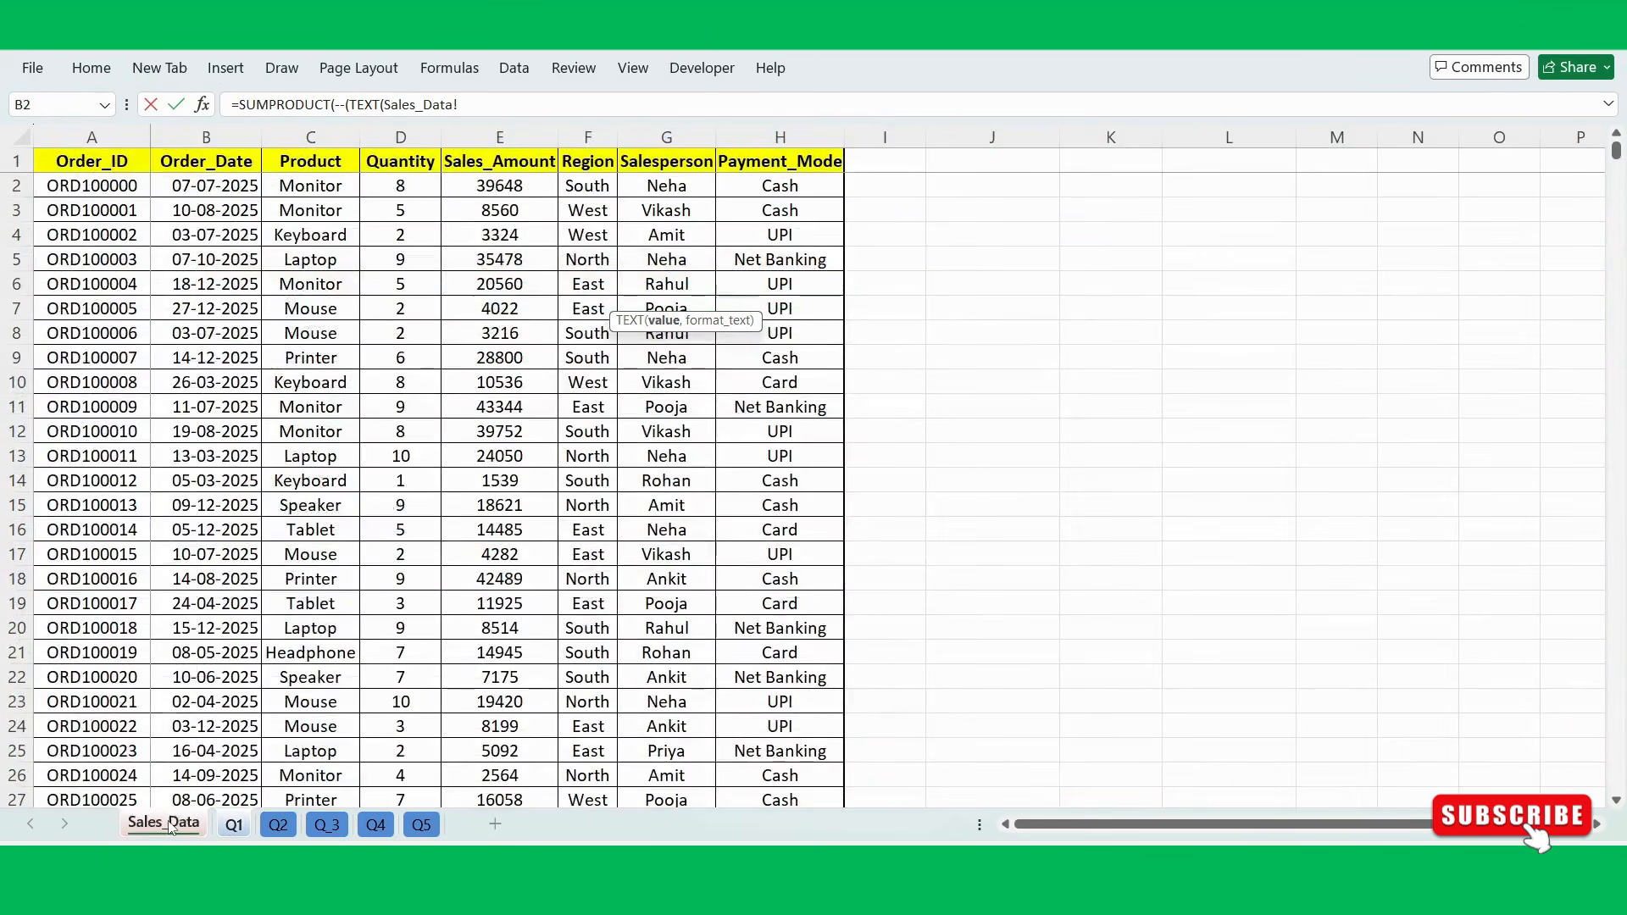
left_click(212, 188)
key("ctrl+shift+Down")
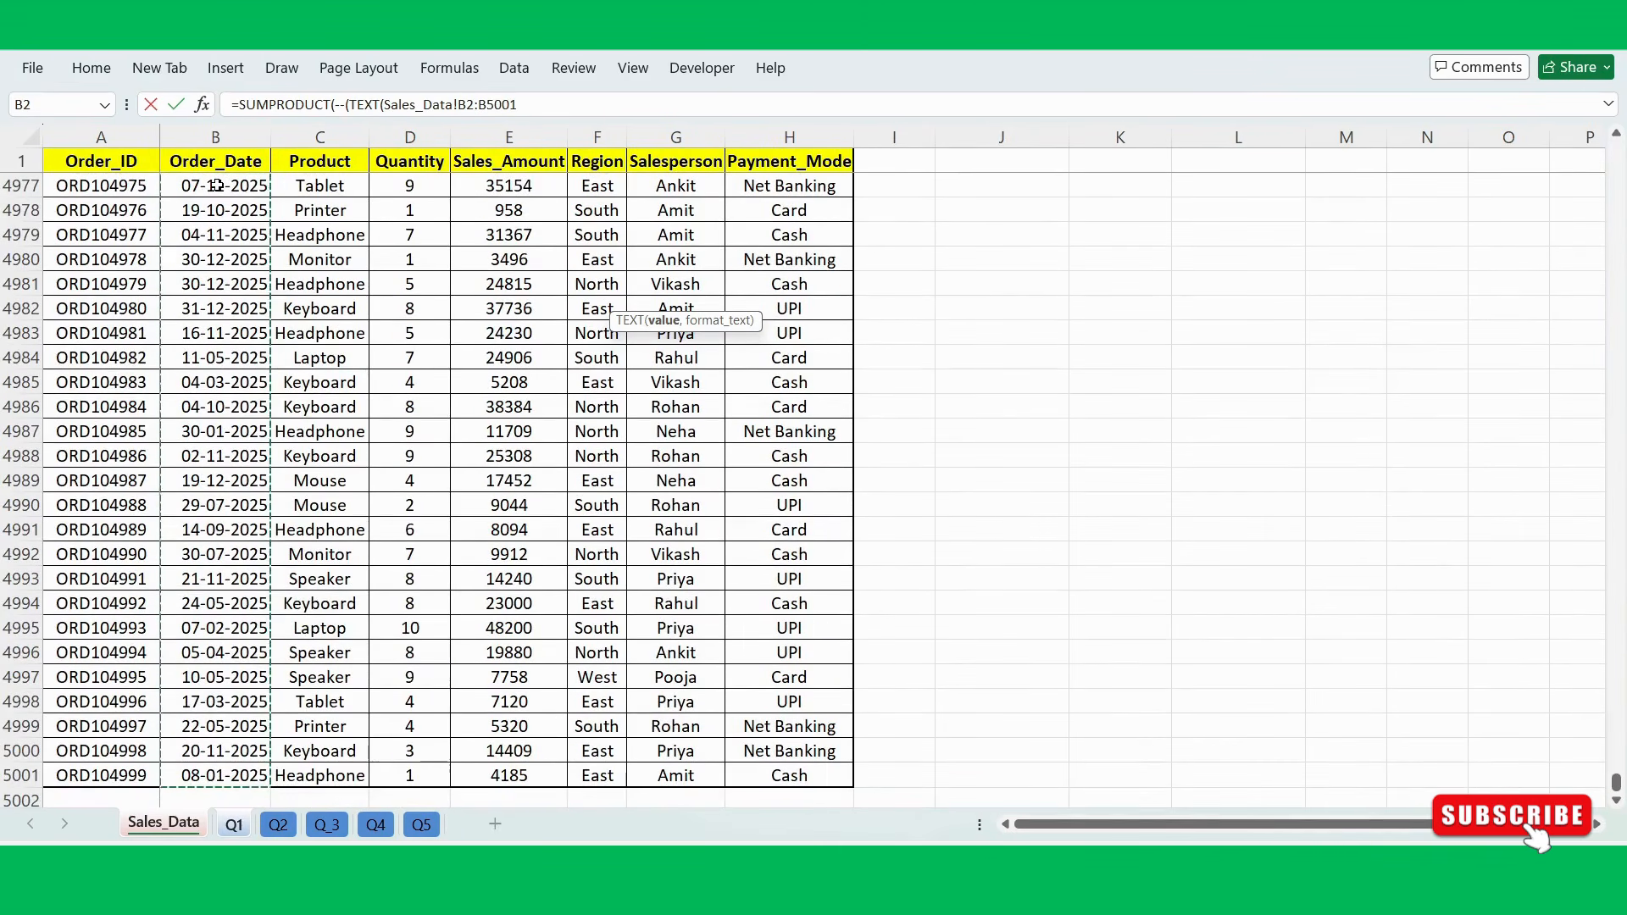
key("F4")
type(",")
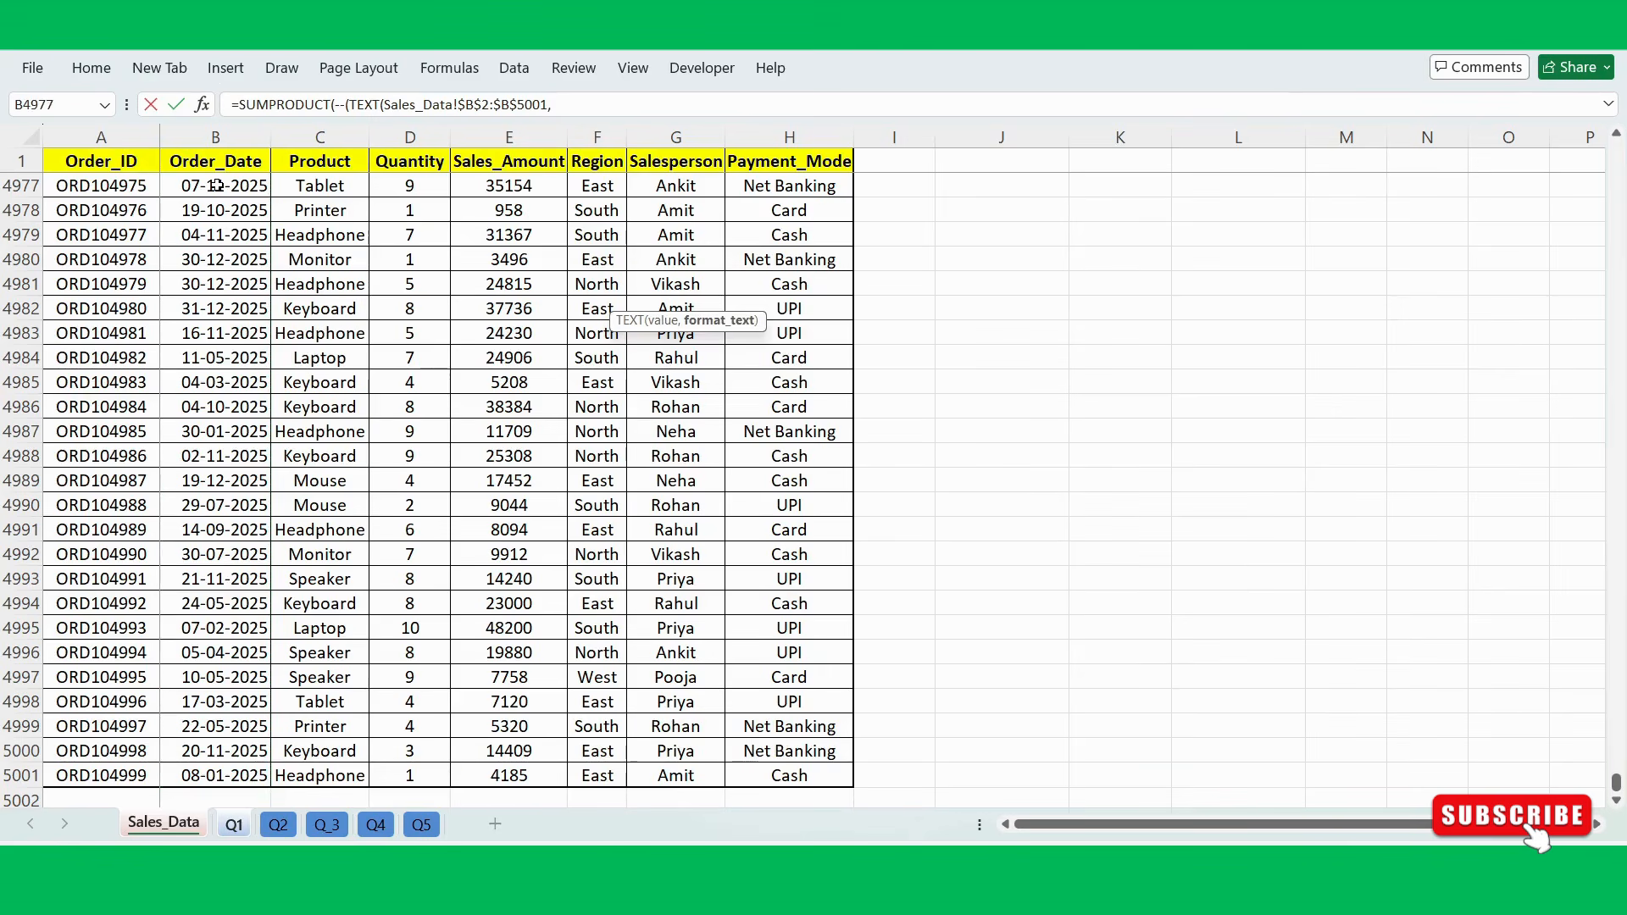
Complete the January-2025 Total Orders formula with the format "MMMM-YYYY", compare it with month cell 'Q1'!C6, and enter it.
type("\"MMMM-YYYY\")=")
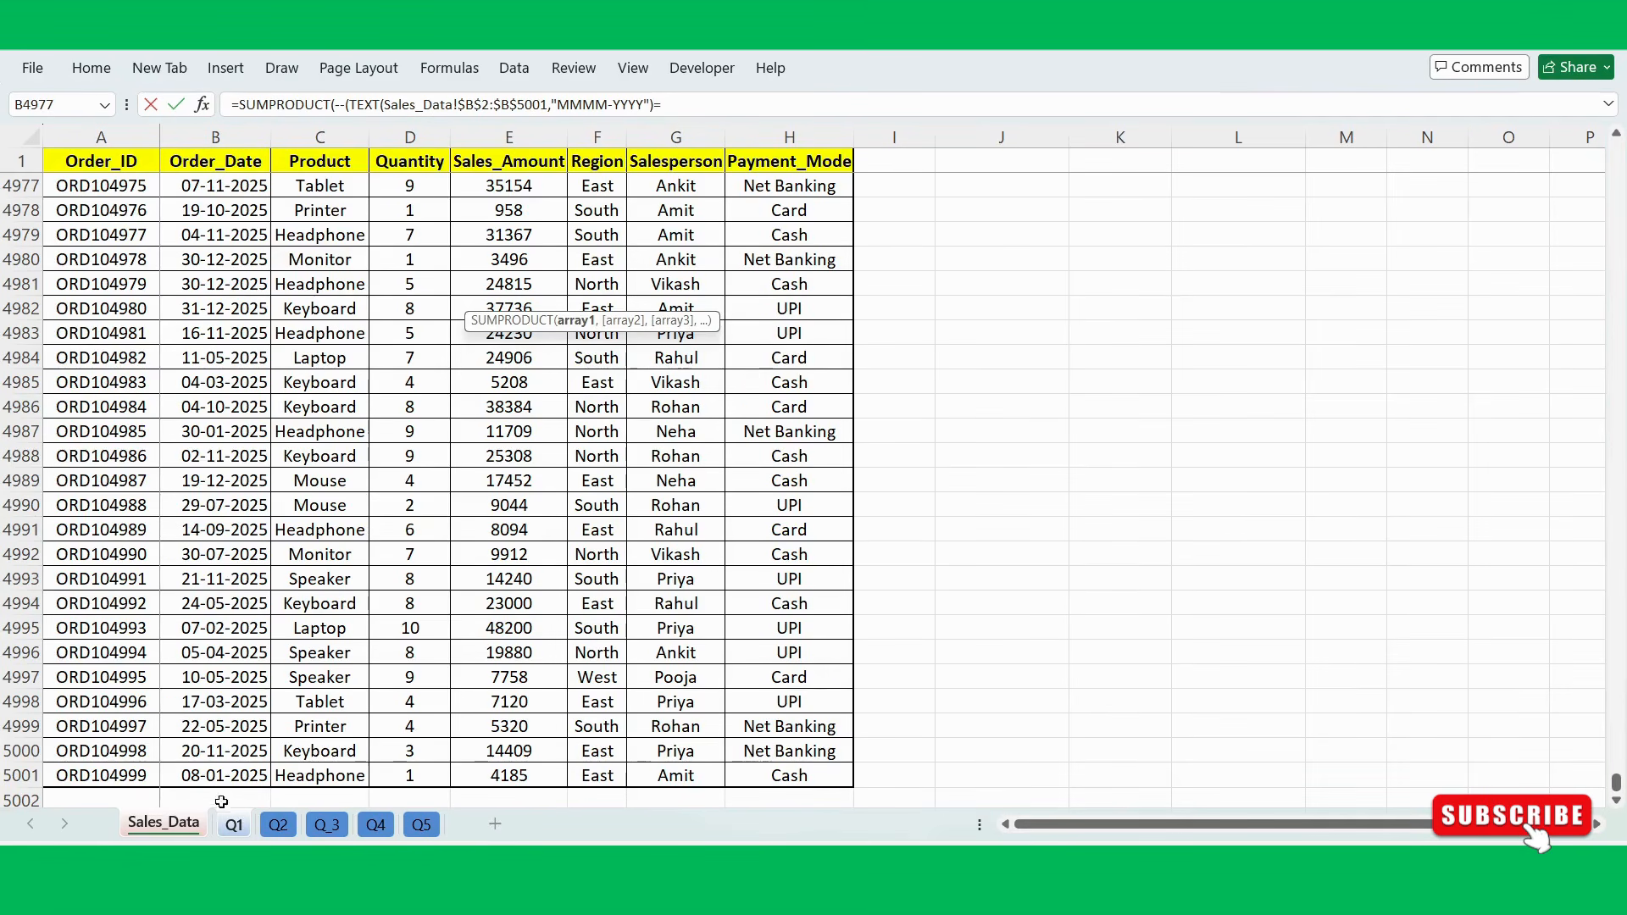
left_click(236, 829)
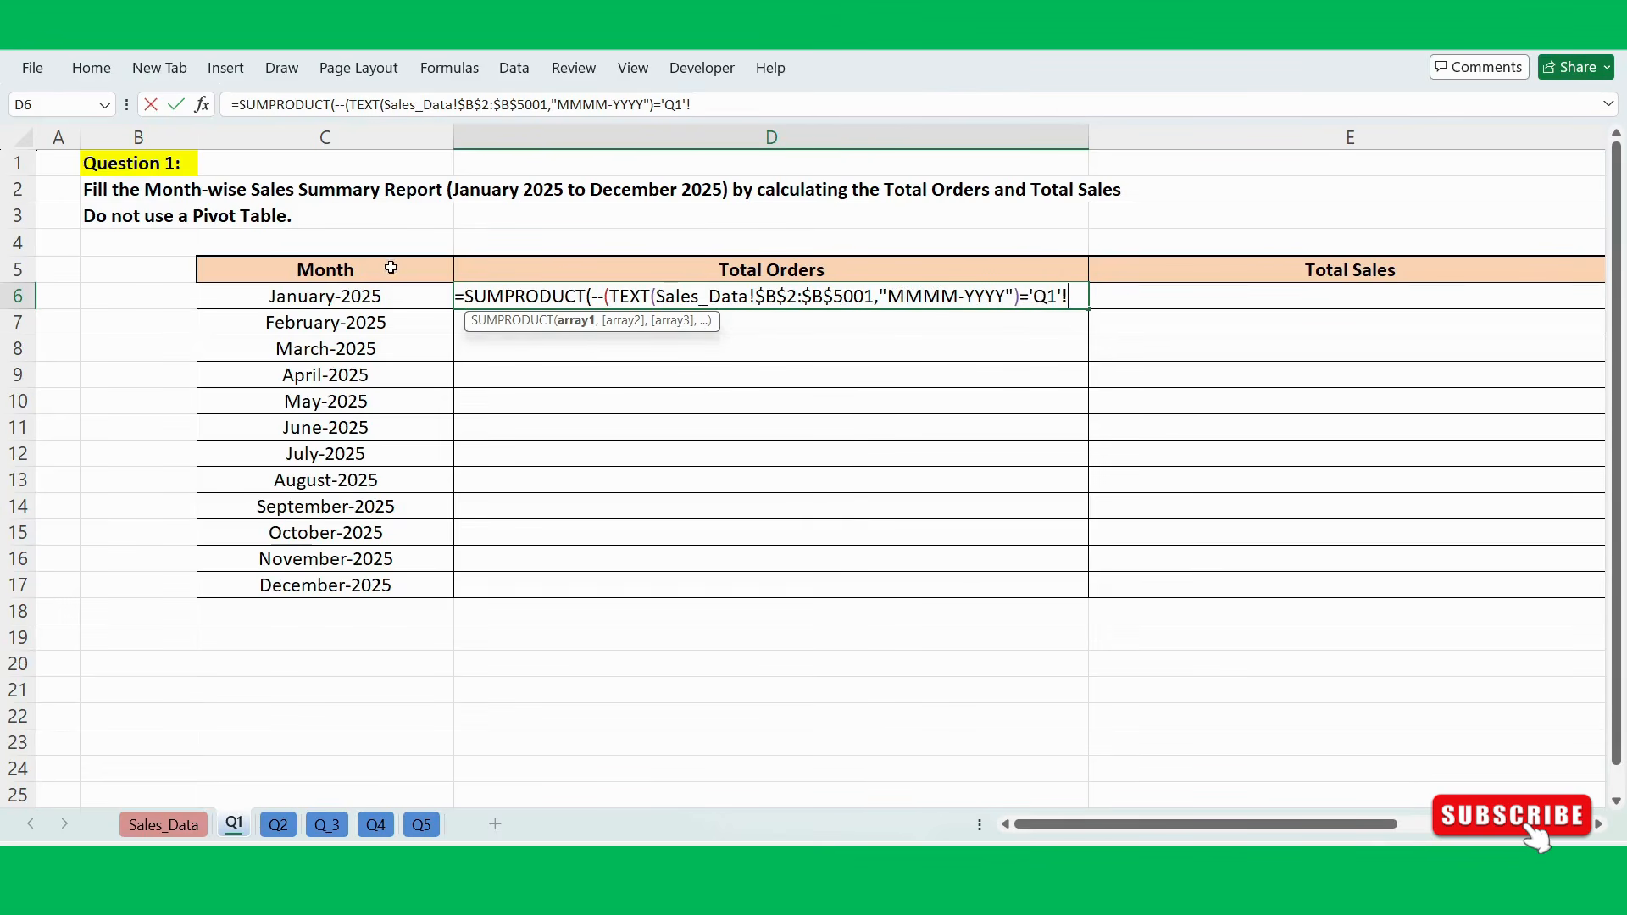
left_click(343, 294)
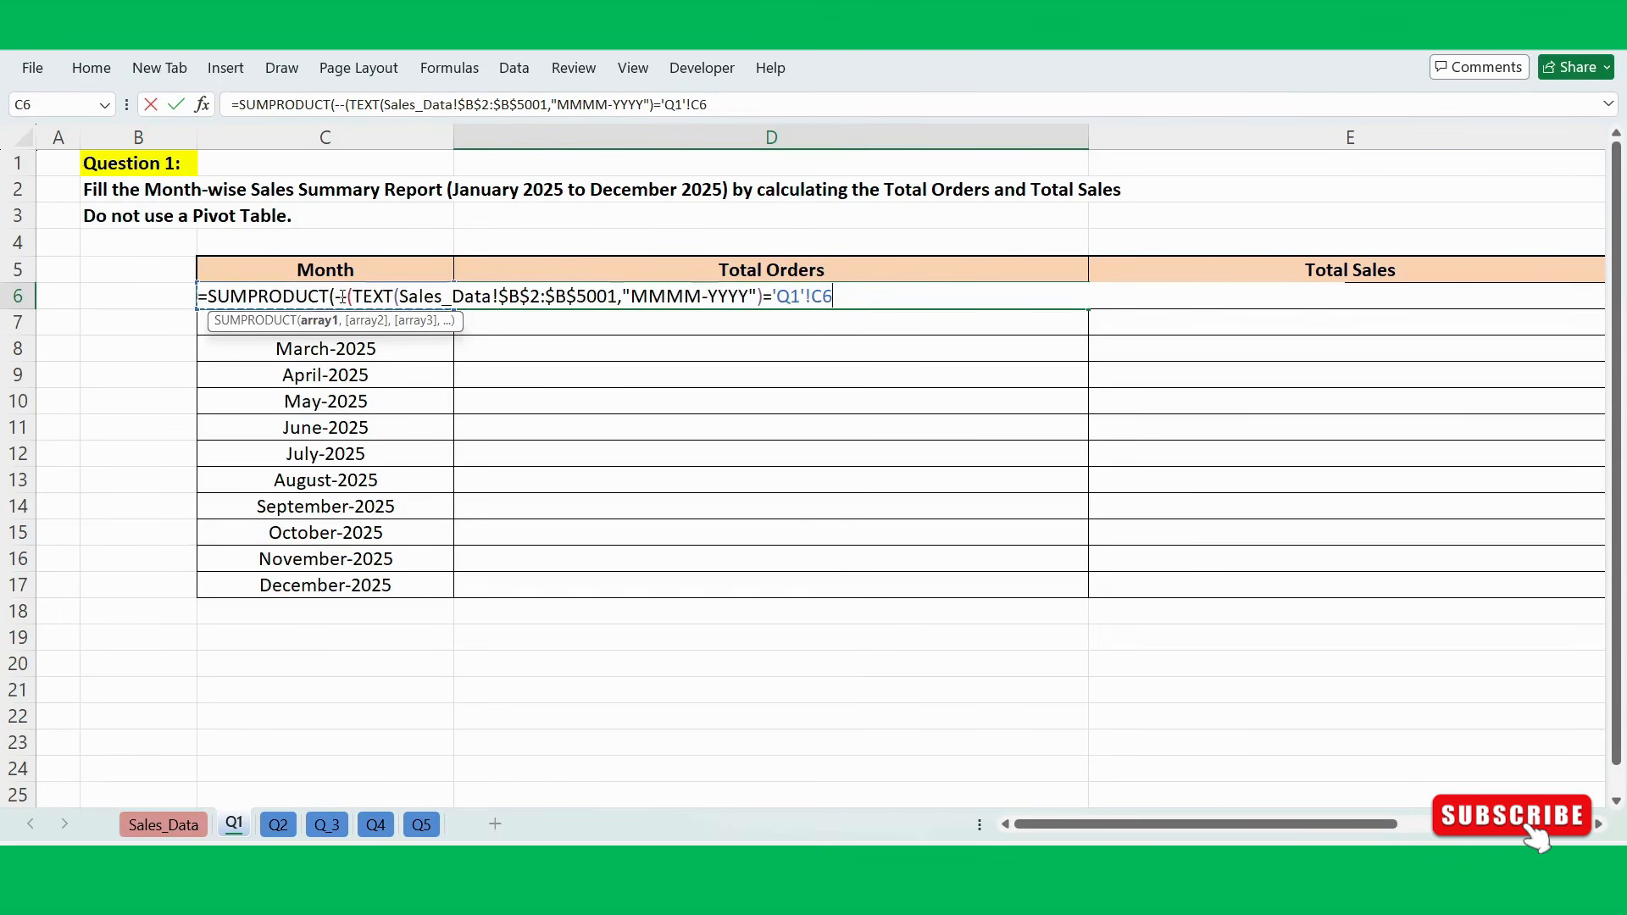
type("))")
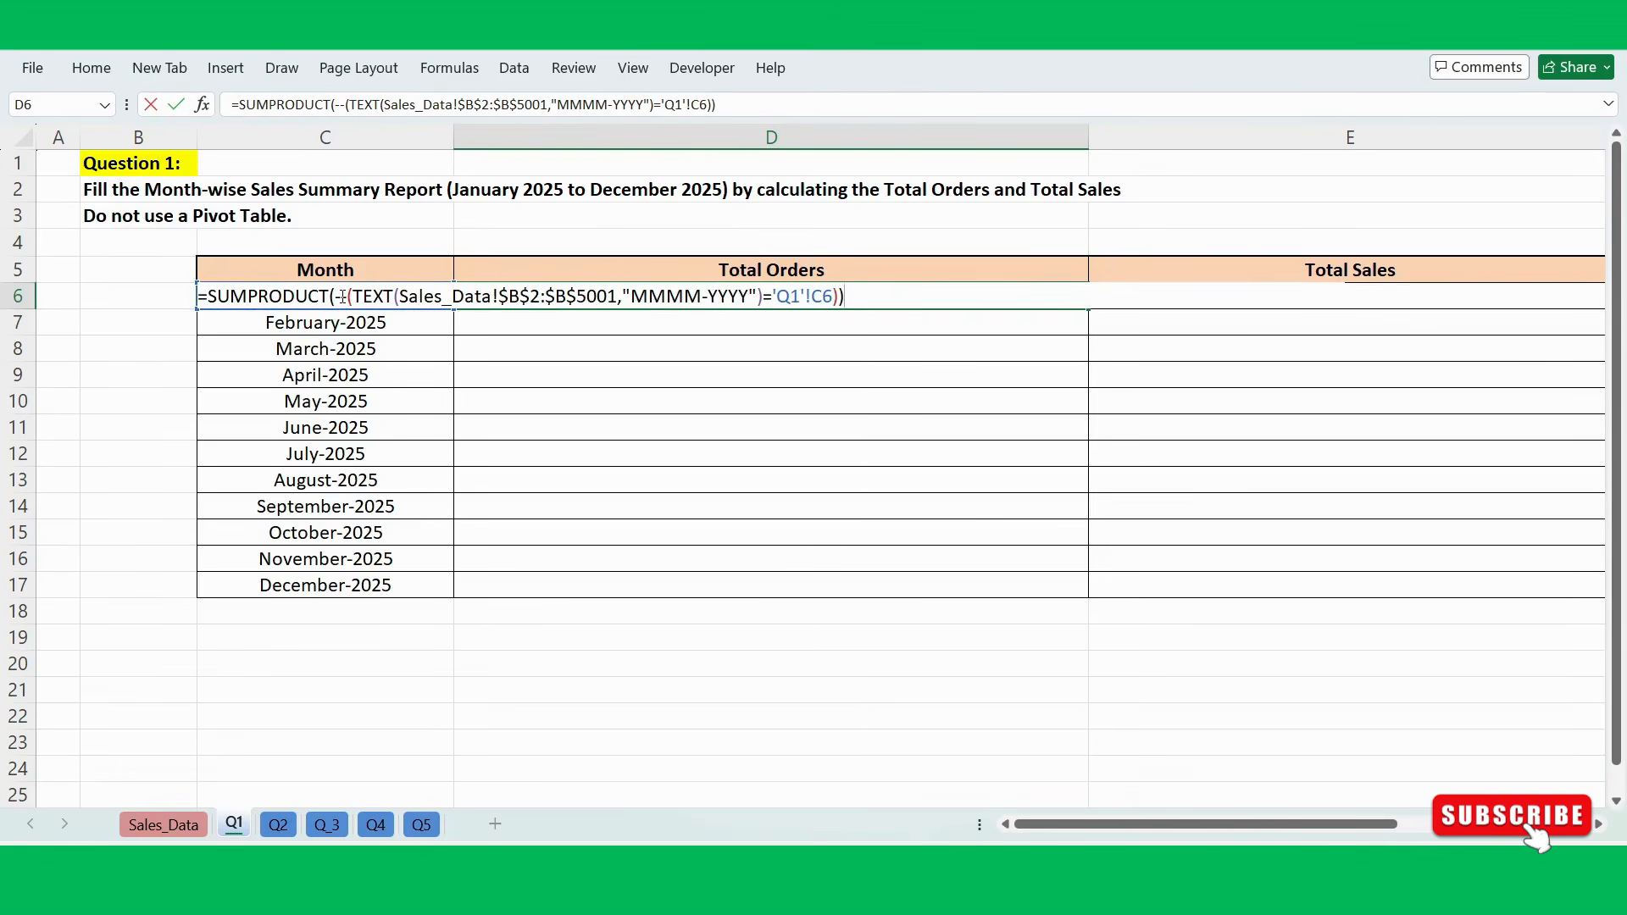
key("BackSpace")
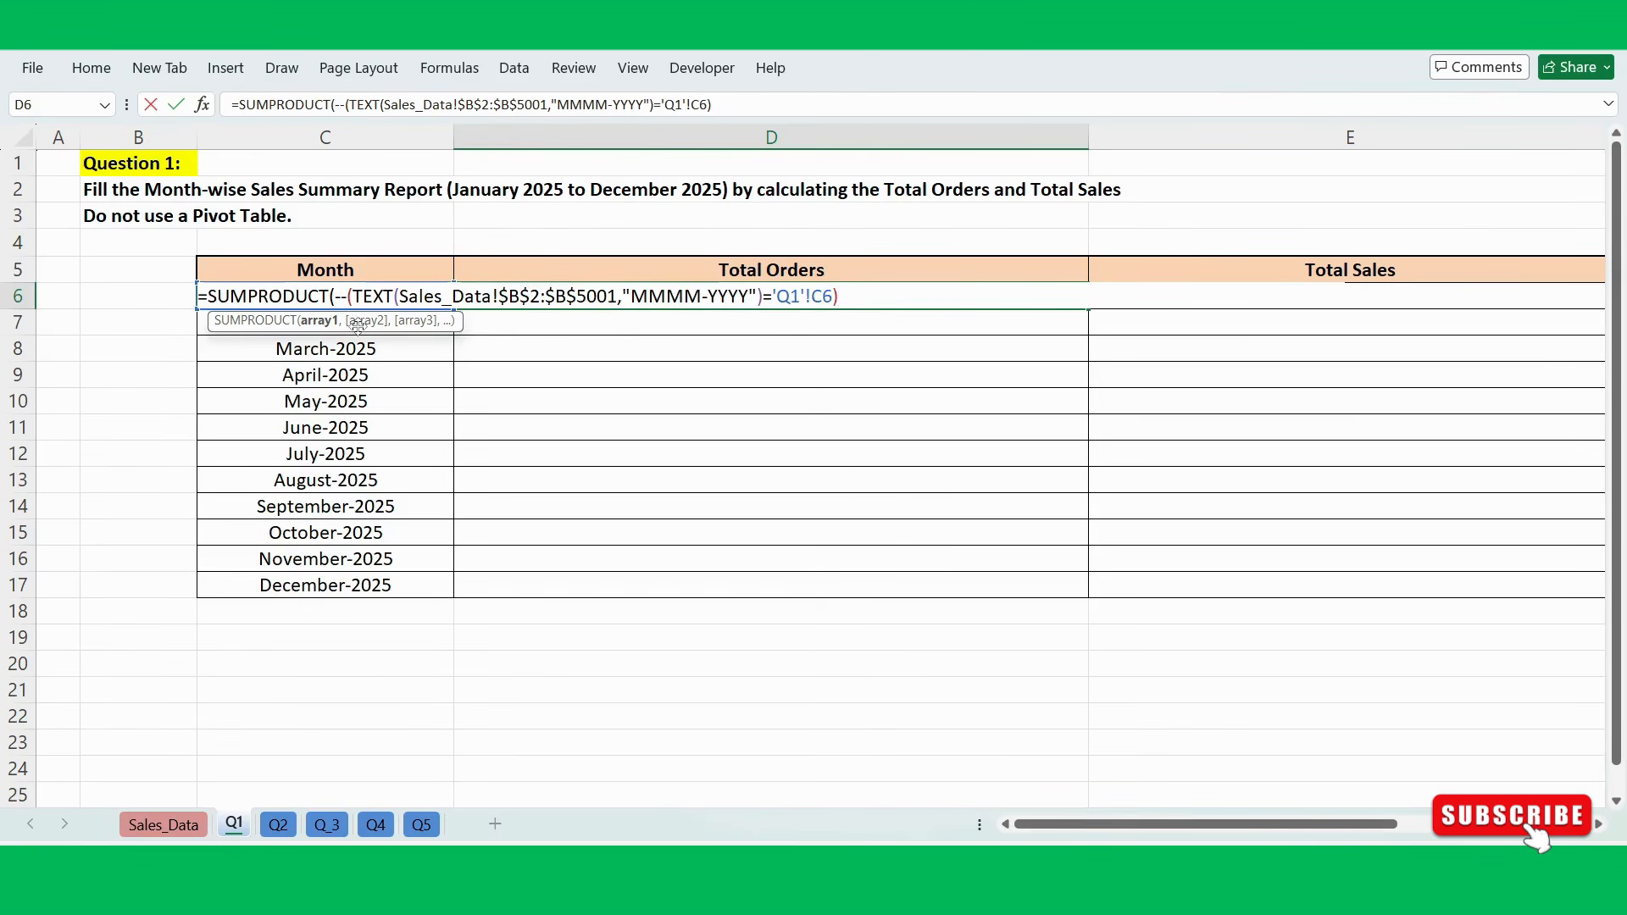
type(")")
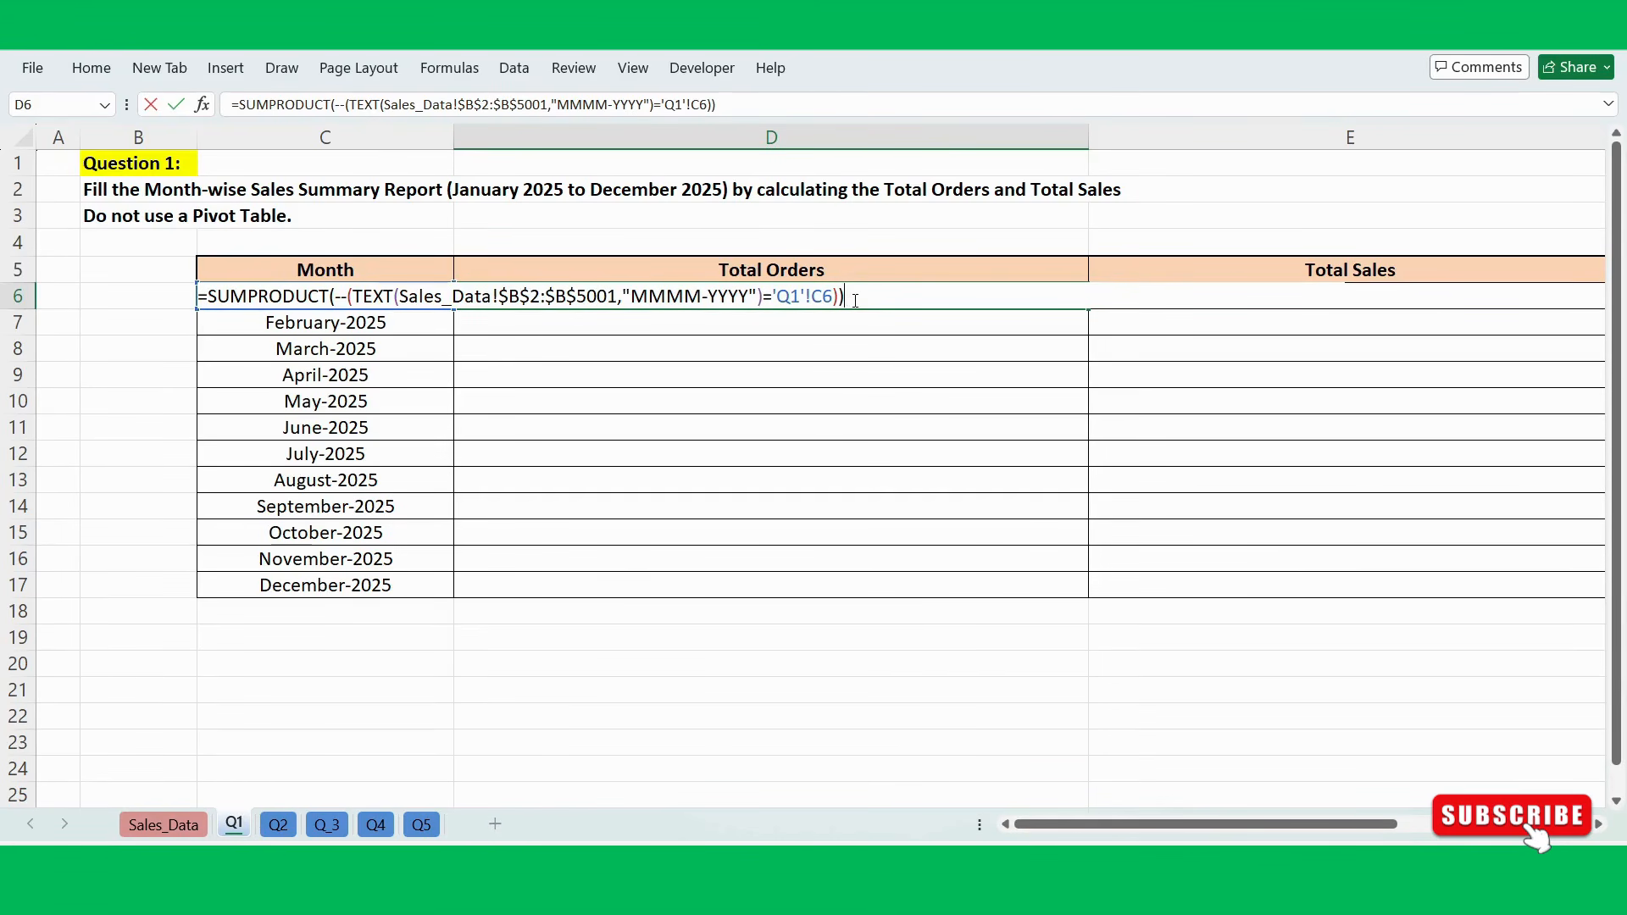
key("Return")
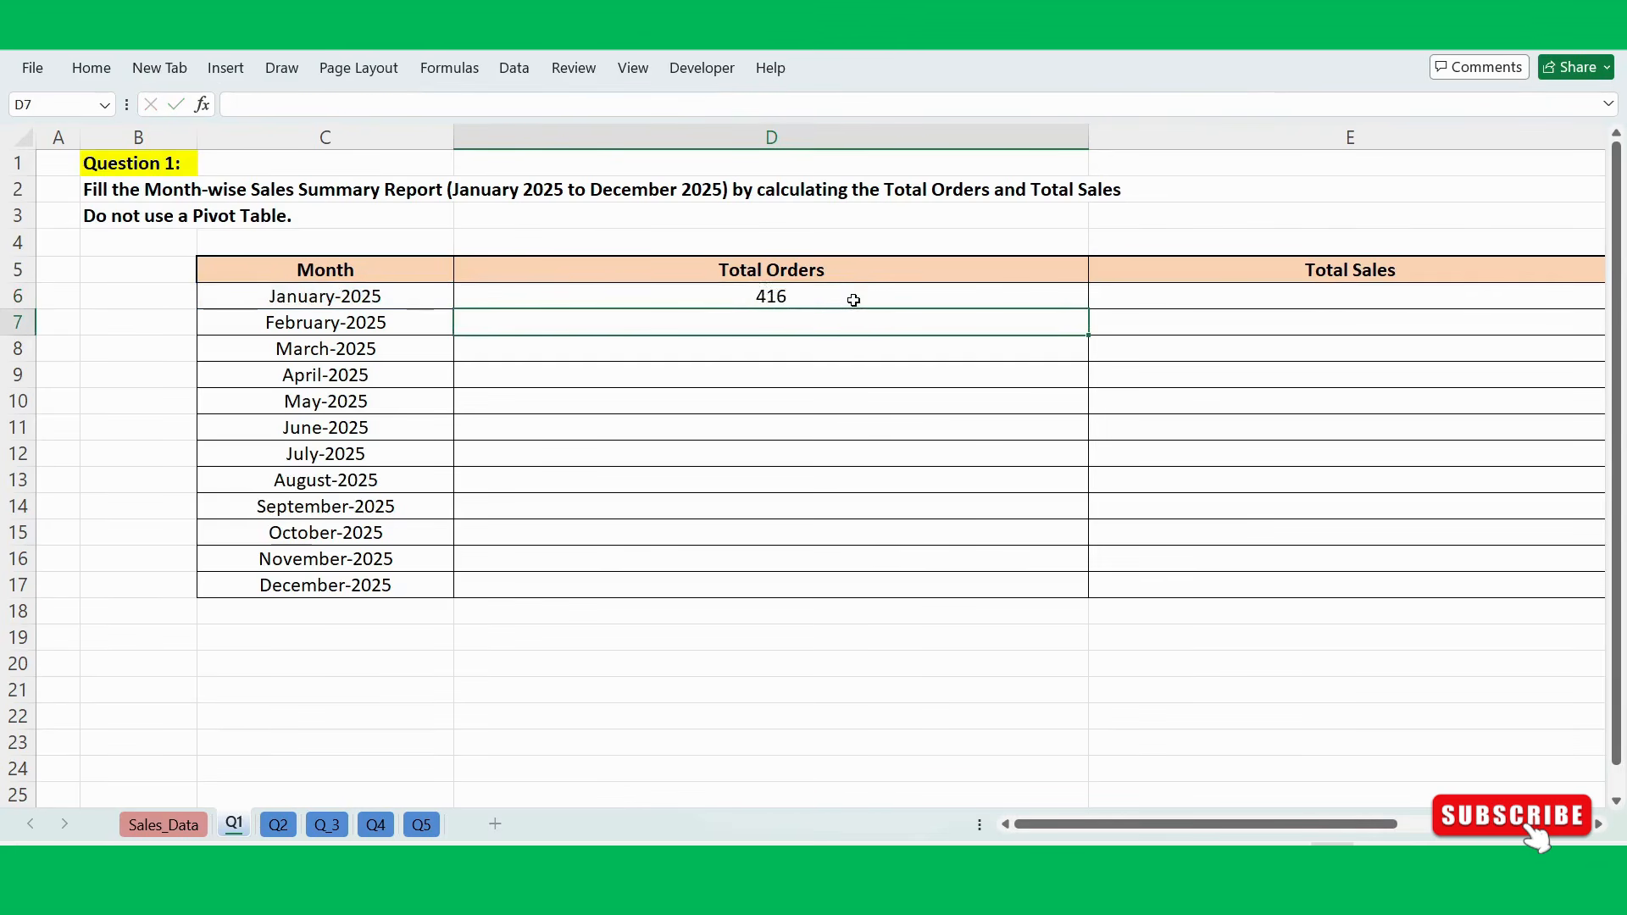
Fill the Total Orders formula down from D6 to D17 and check the month references in the first two rows.
left_click_drag(823, 296, 796, 574)
key("ctrl+d")
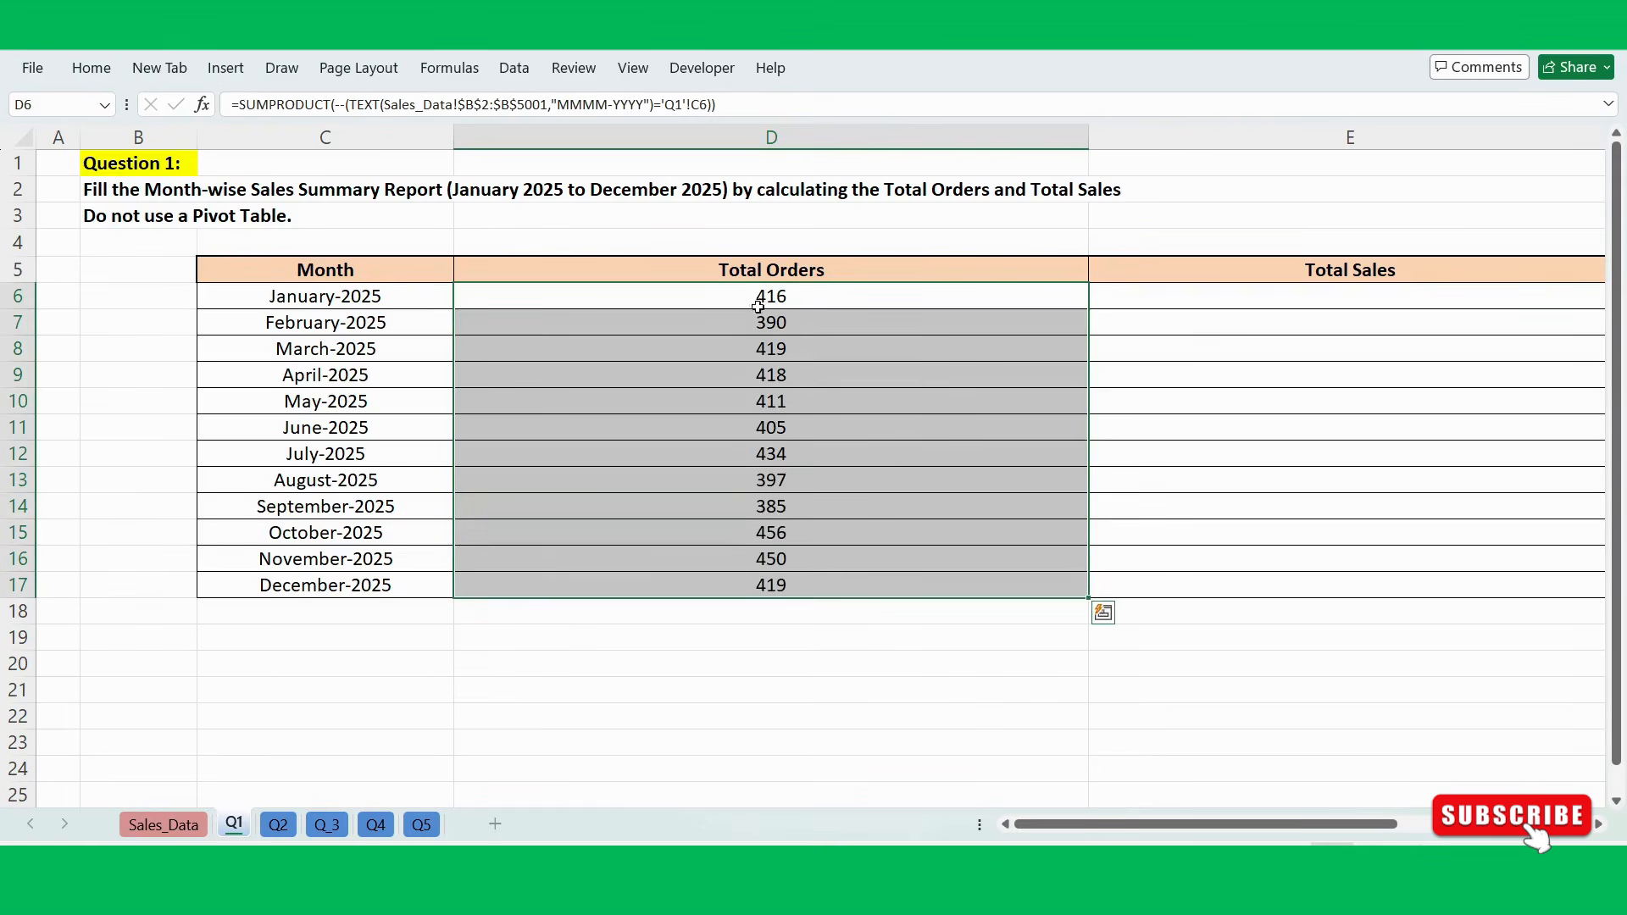
left_click_drag(752, 296, 755, 560)
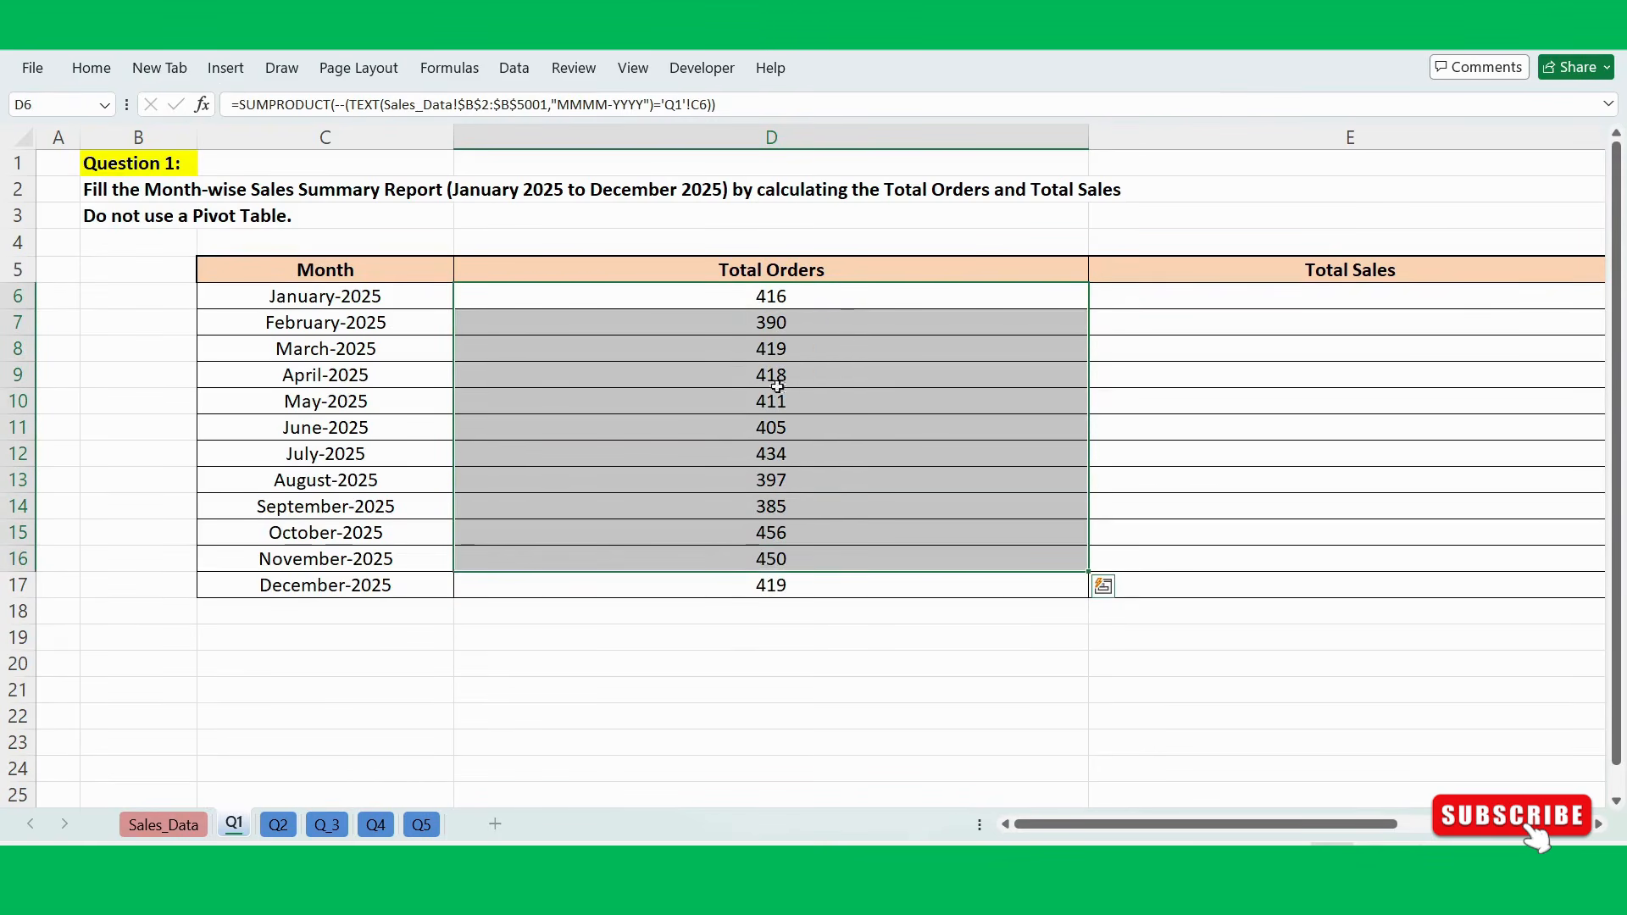
left_click(784, 298)
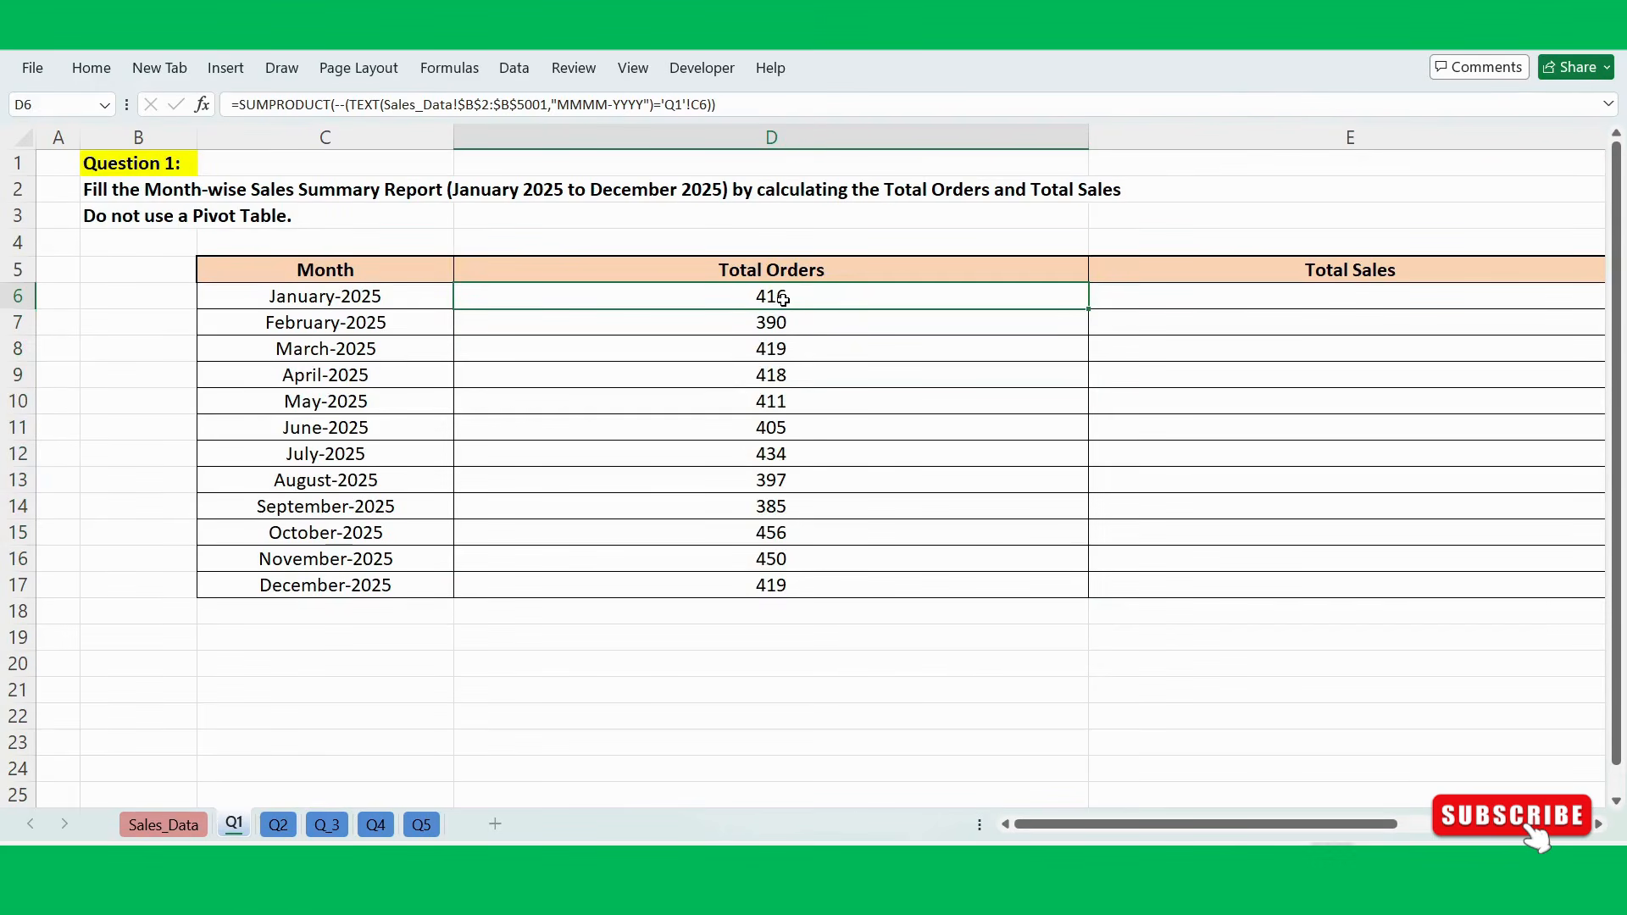
left_click(771, 323)
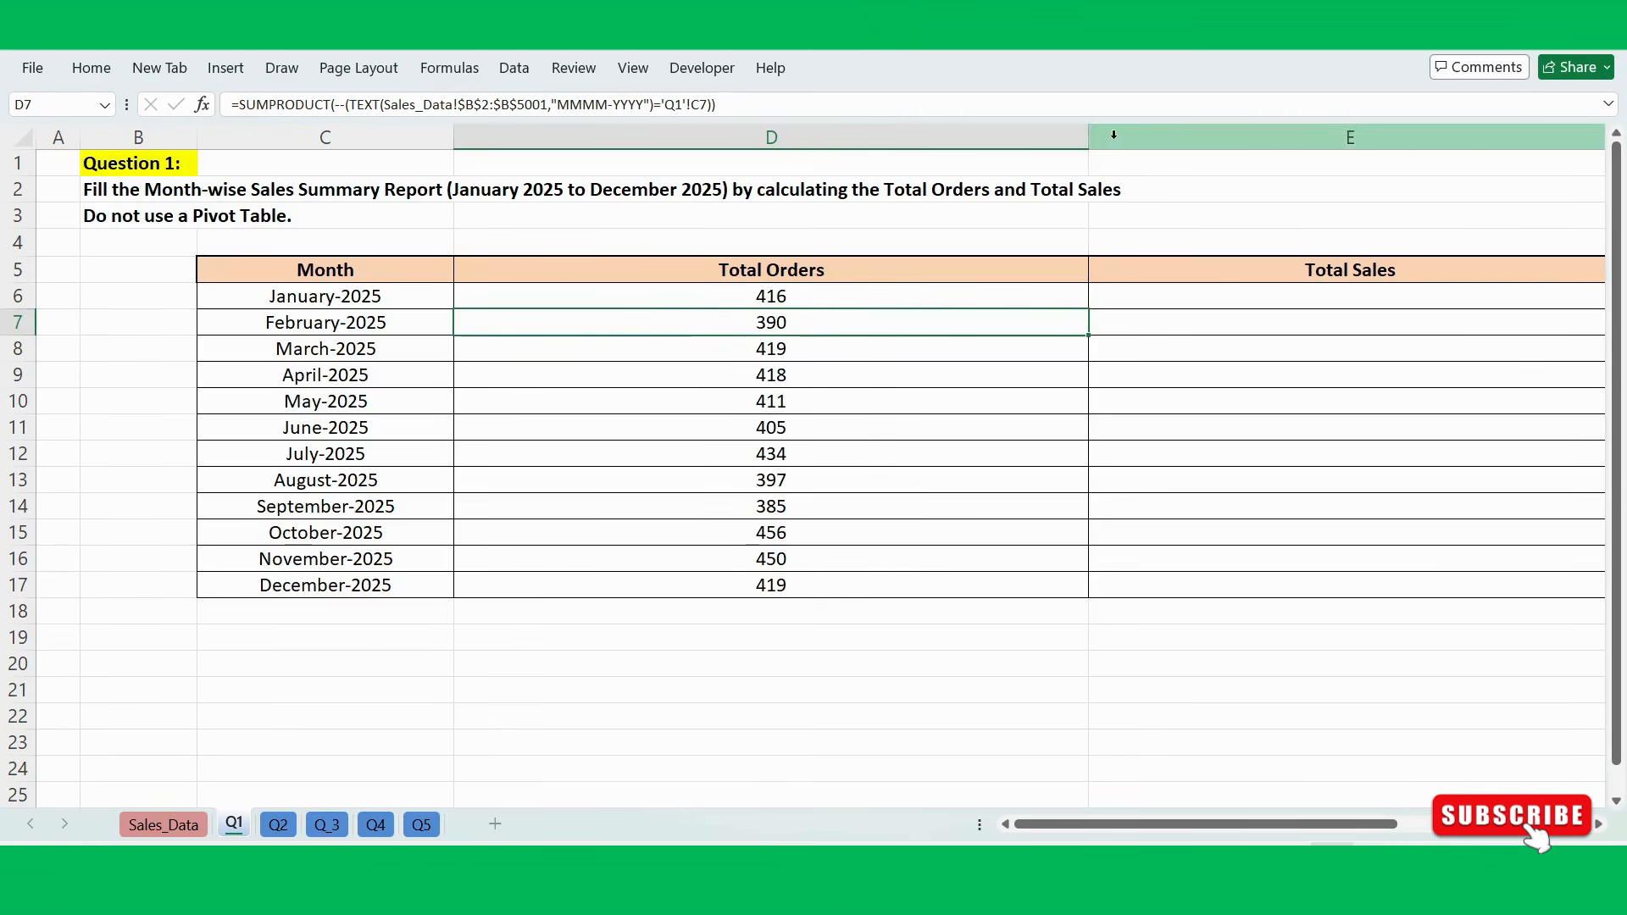
Narrow the Total Orders column to fit its contents and widen the Total Sales column for a long formula.
left_click_drag(1091, 136, 652, 155)
left_click(708, 211)
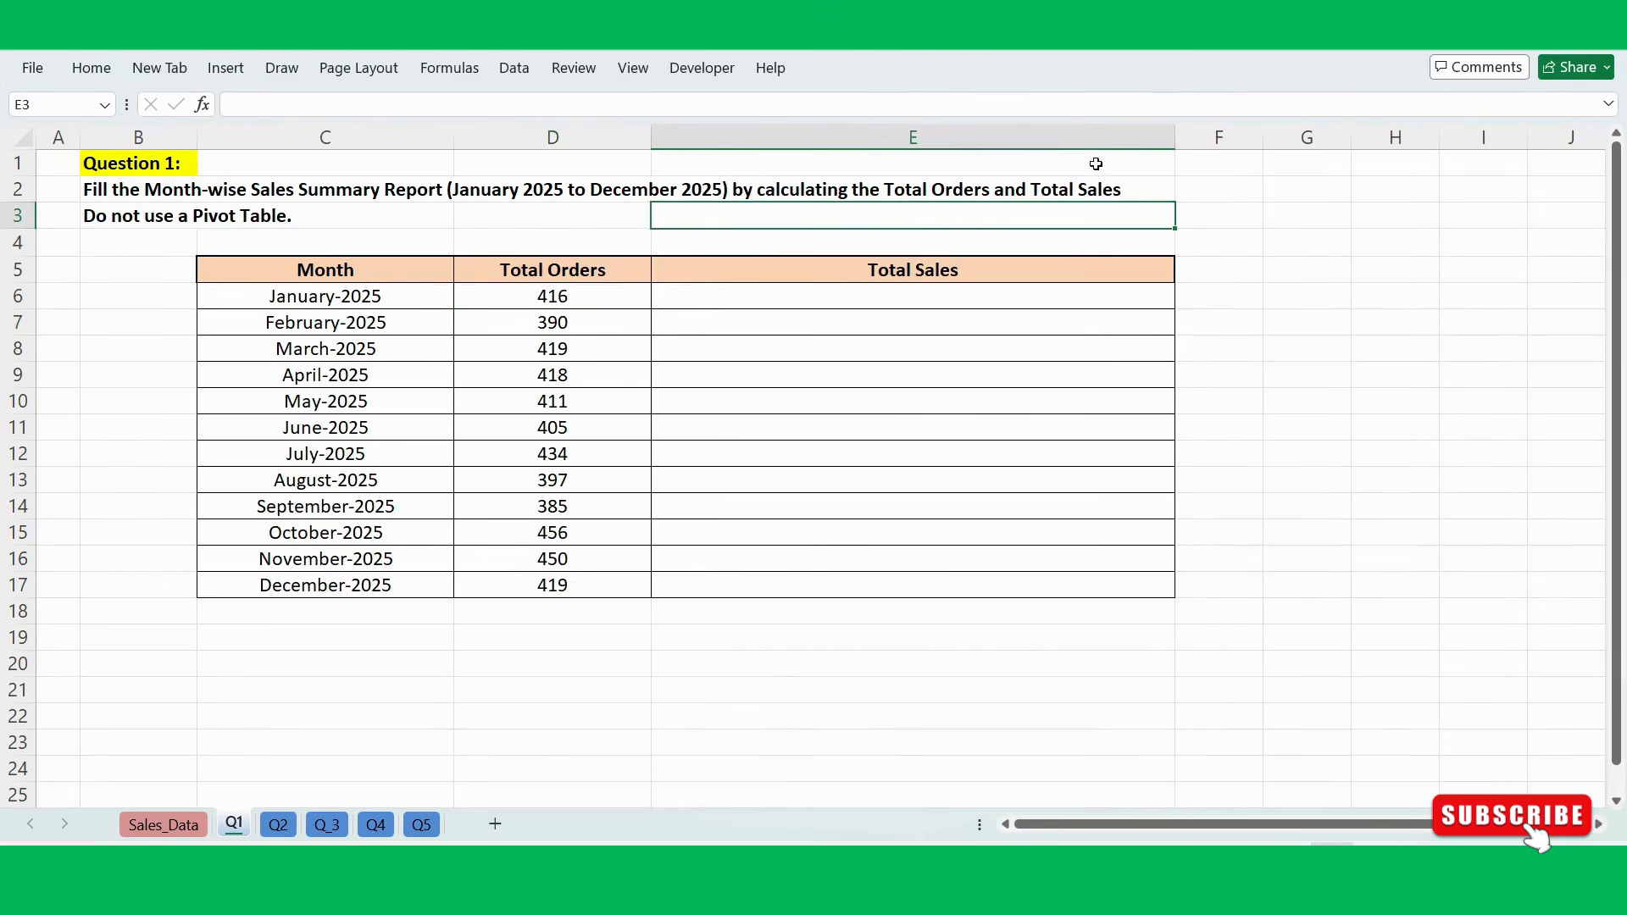
left_click_drag(1173, 142, 1460, 144)
left_click(926, 299)
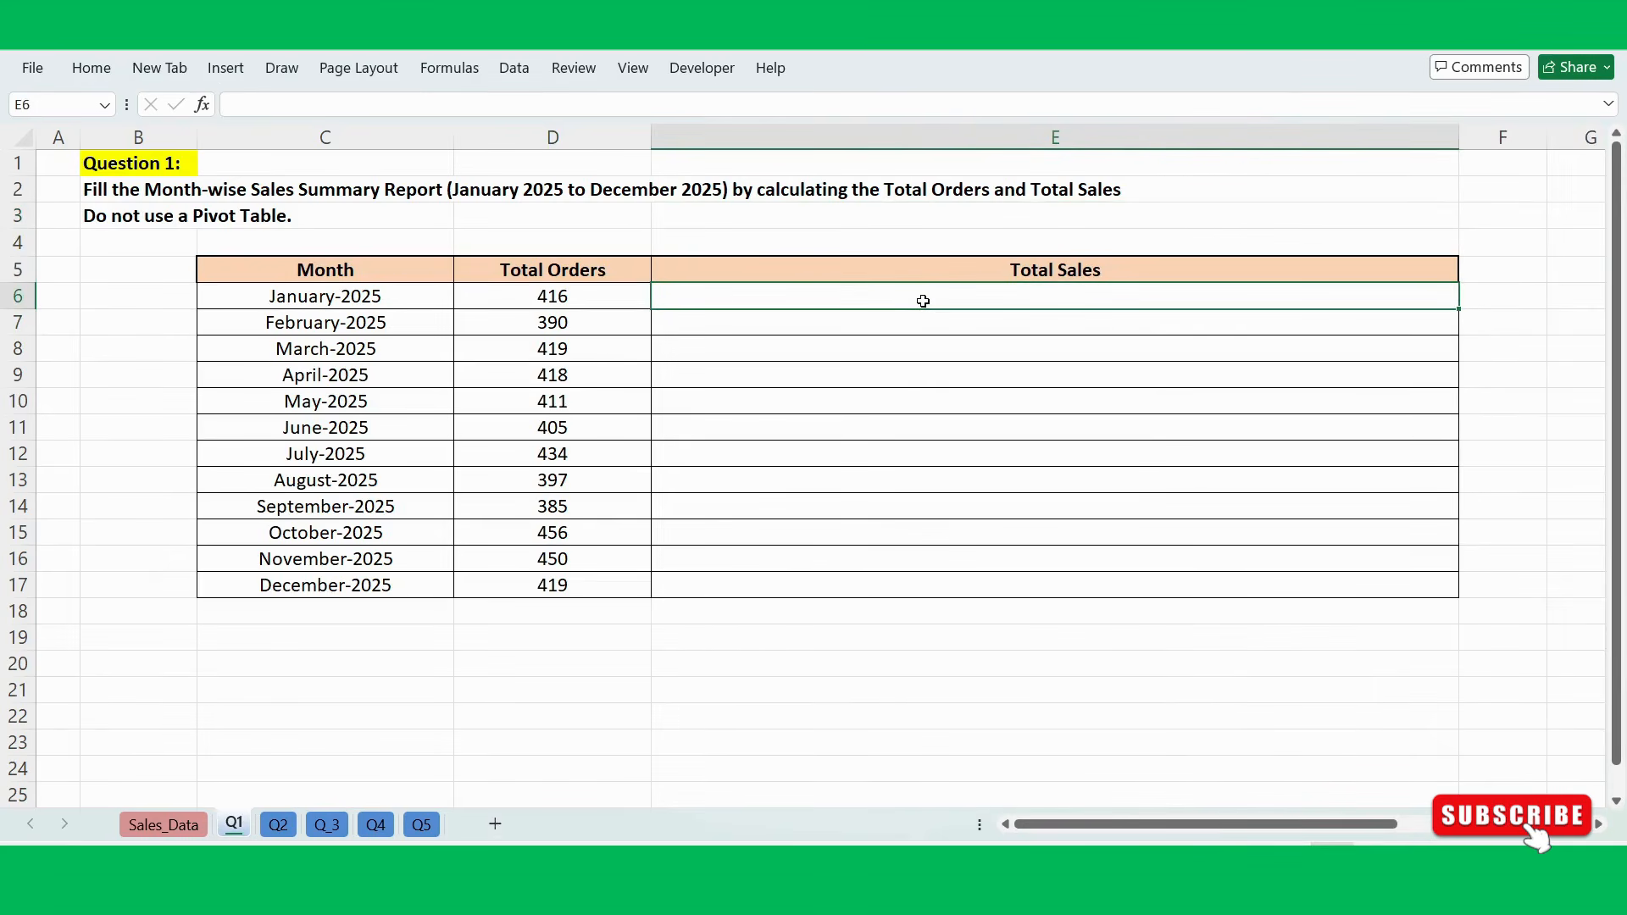
Start a formula in the January-2025 Total Sales cell E6 with =SUMPRODUCT(--(TEXT(.
left_click(578, 298)
left_click(705, 296)
type("=SUMPRODUCT(")
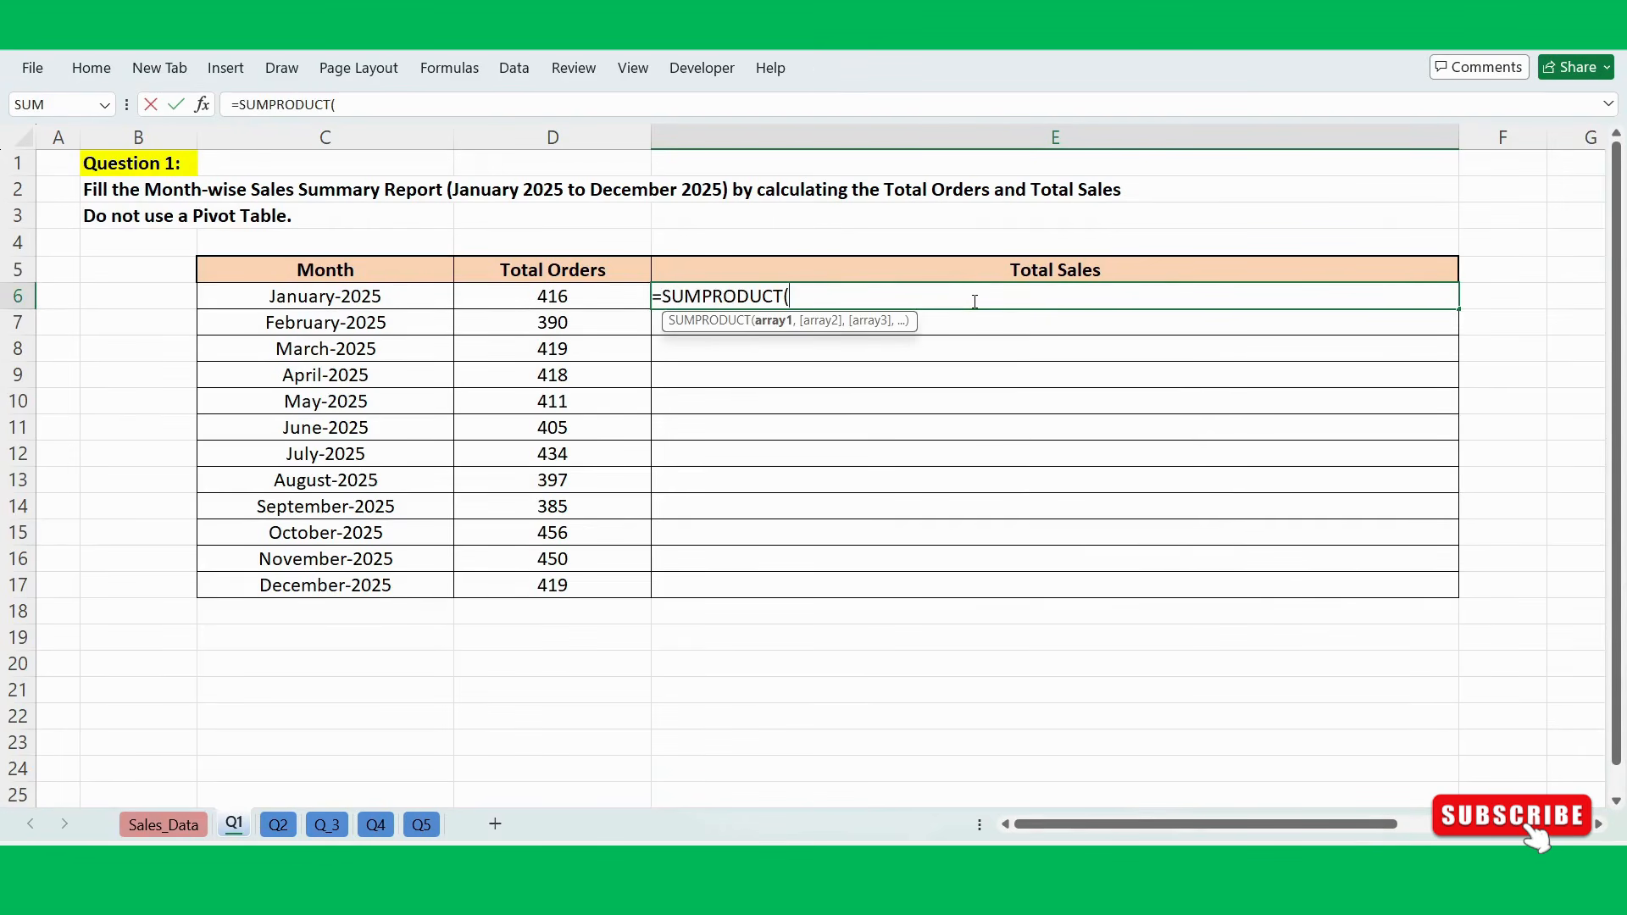
type("--(text")
key("Tab")
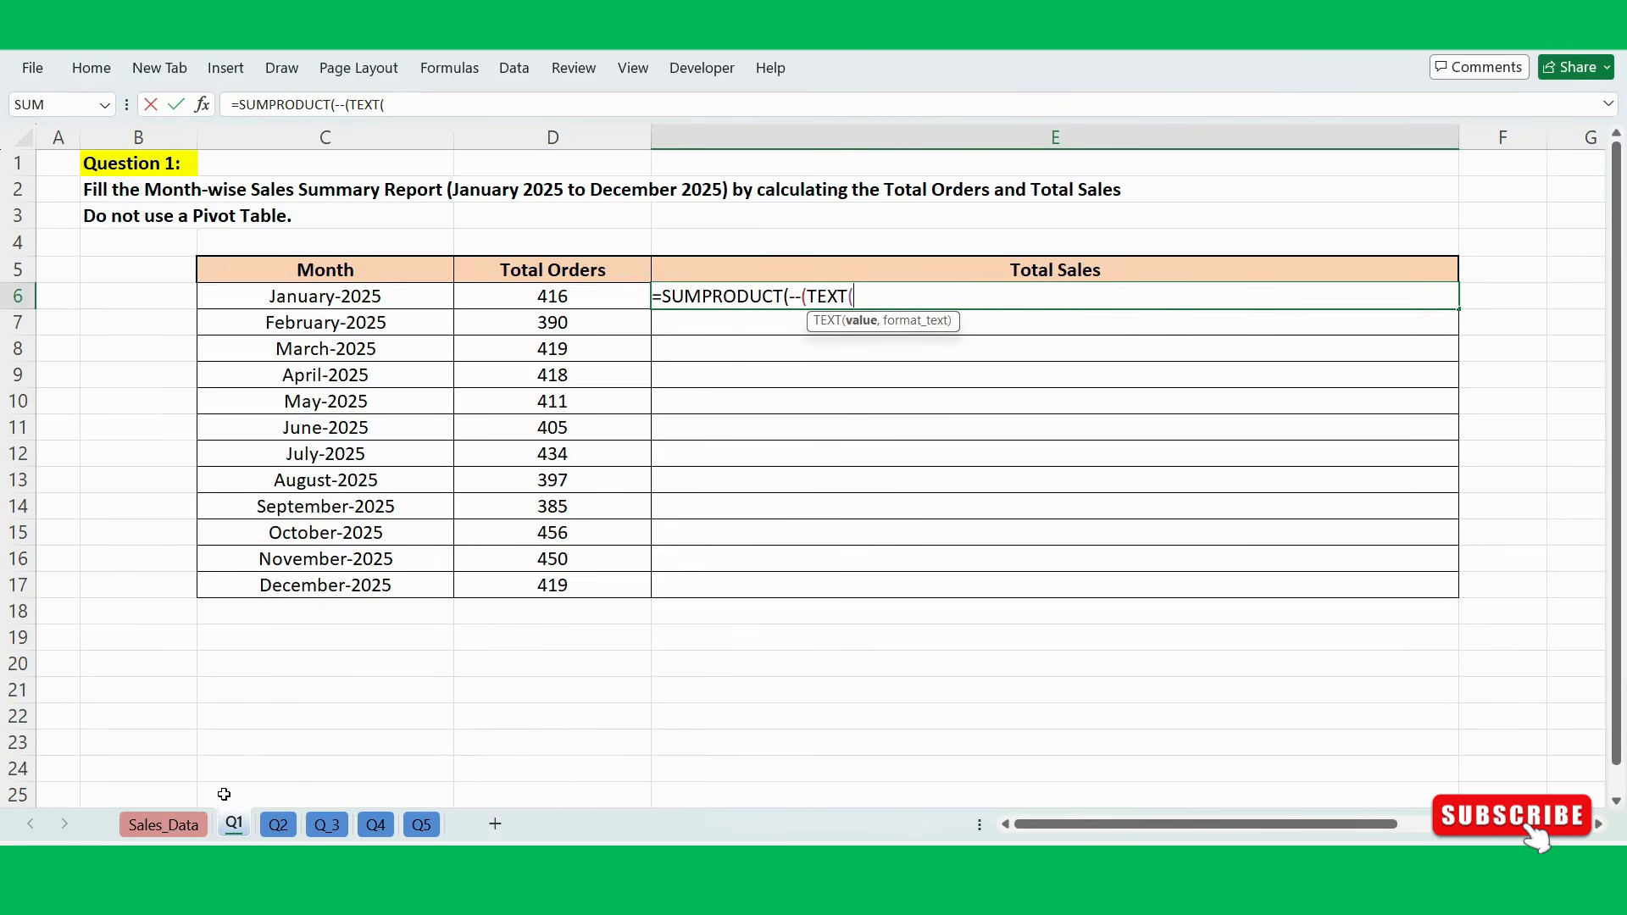
Supply the Order_Date range Sales_Data!$B$2:$B$5001 as an absolute reference for the TEXT function in the Total Sales formula.
left_click(169, 833)
left_click(221, 593)
key("ctrl+Up")
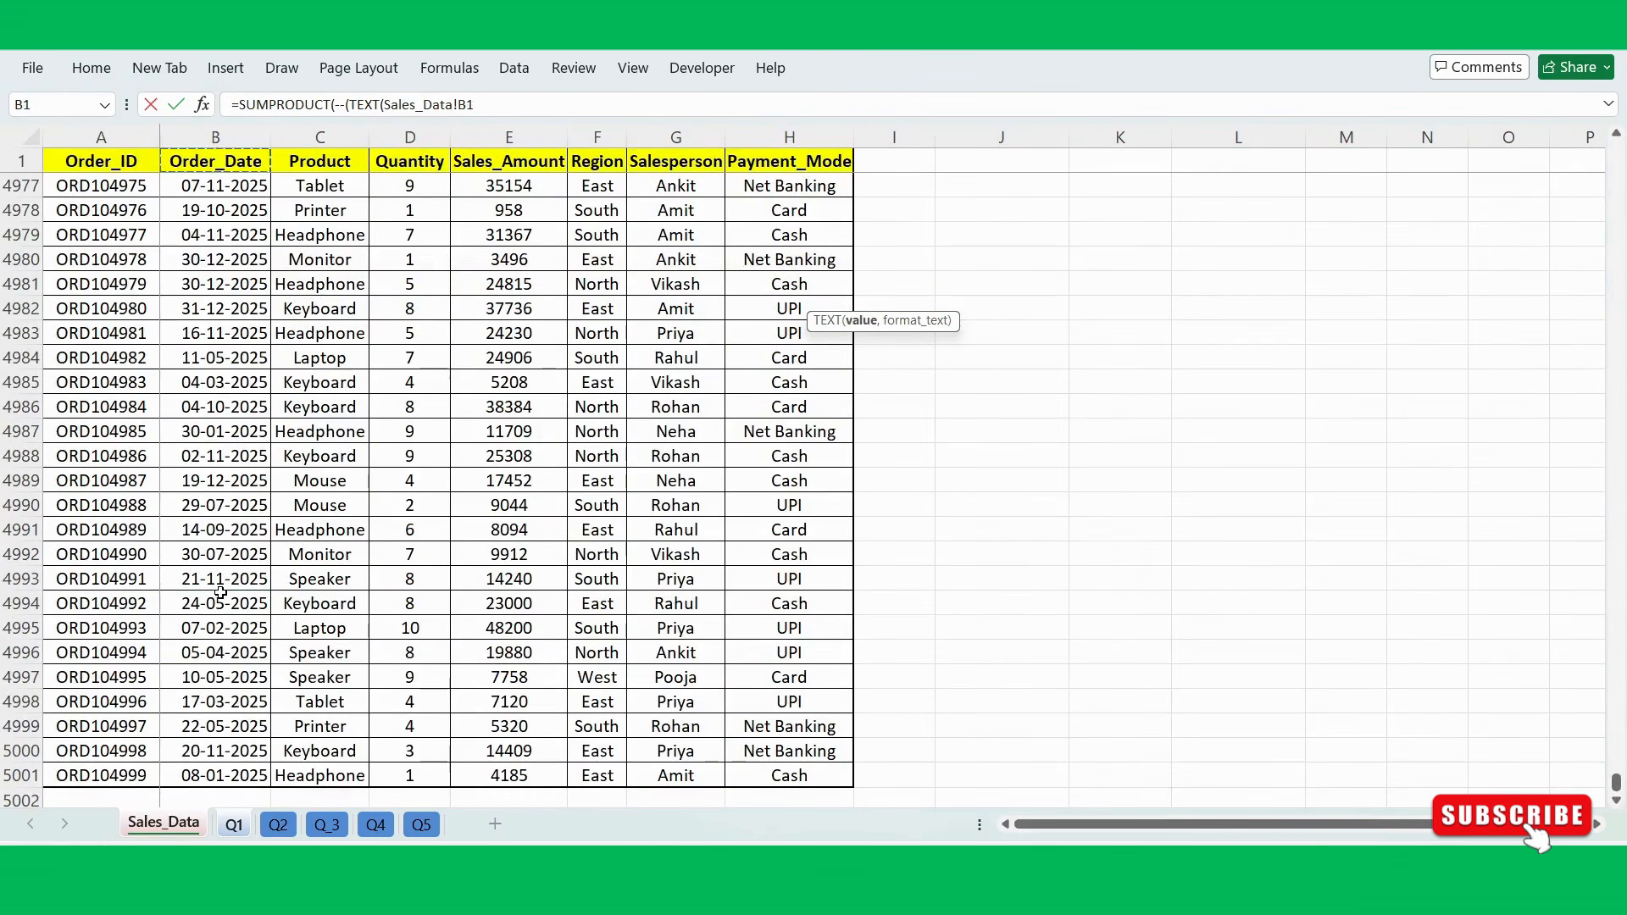
key("Down")
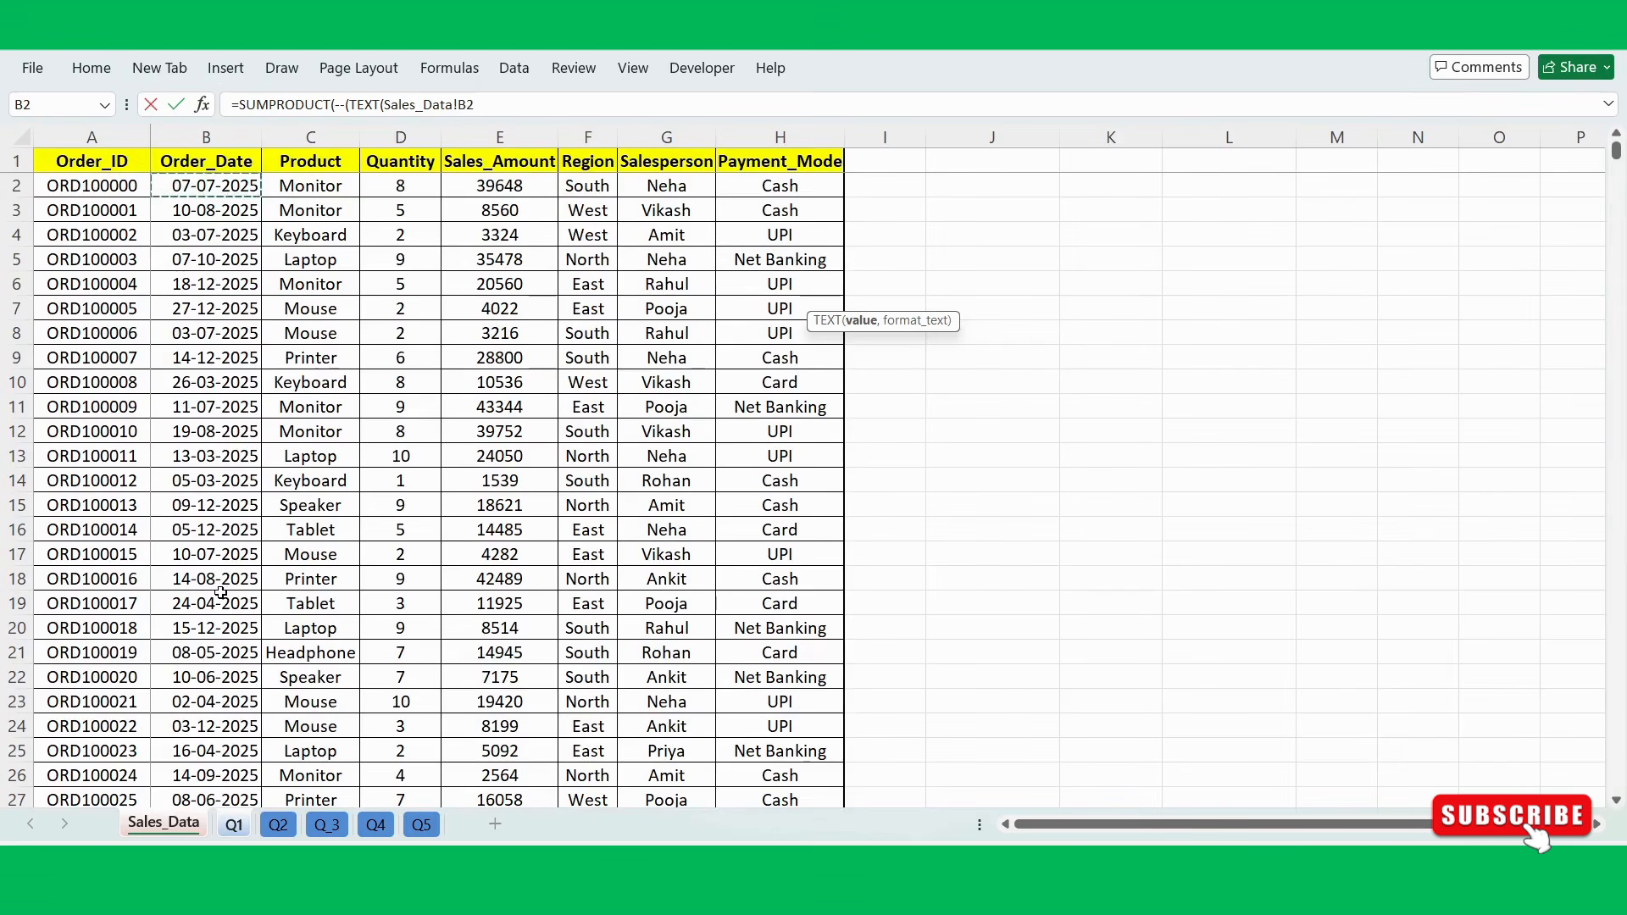
key("ctrl+shift+Down")
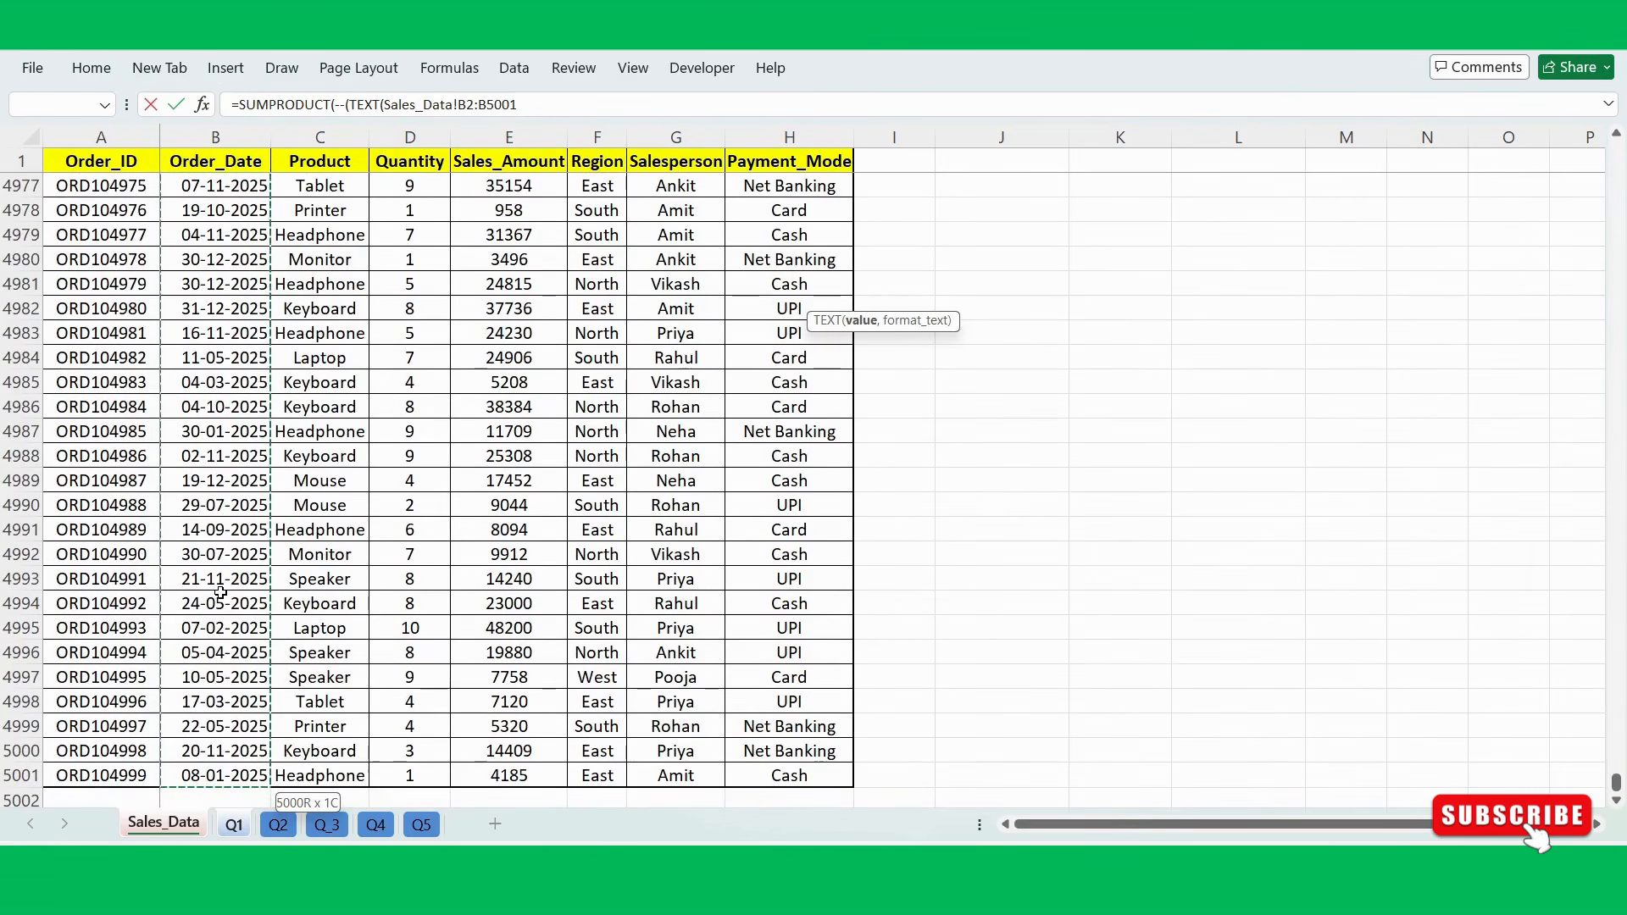
key("F4")
Add the format "MMMM-YYYY" to the Total Sales formula, compare it with 'Q1'!C6, then close the parentheses and enter it.
type(",\"MMMM-YYYY")
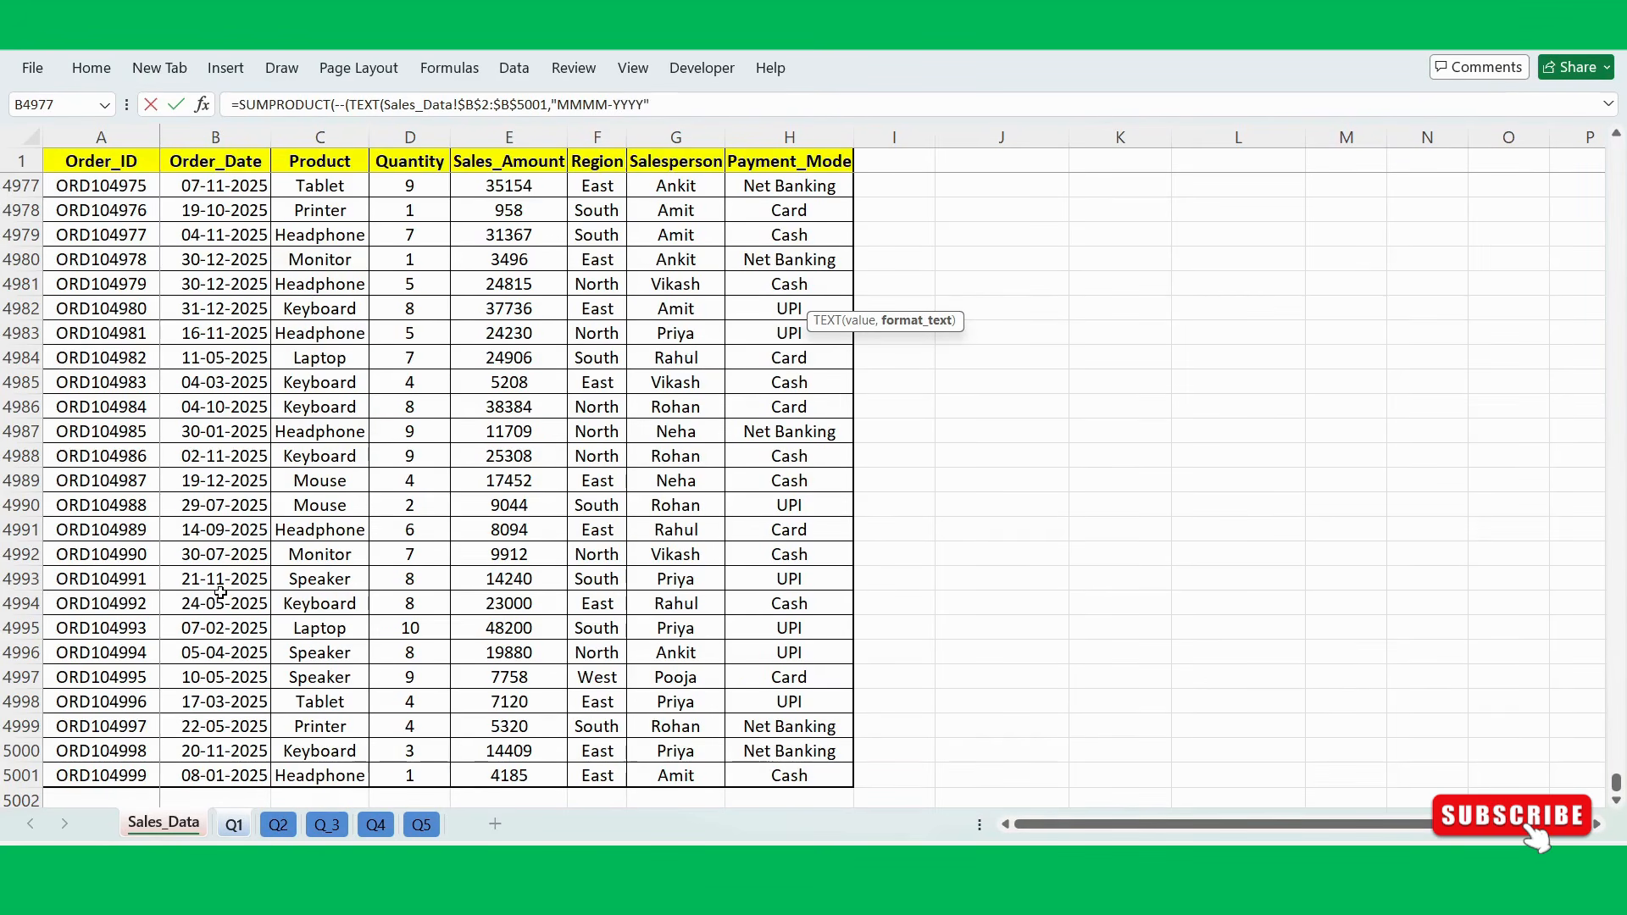
type(")=")
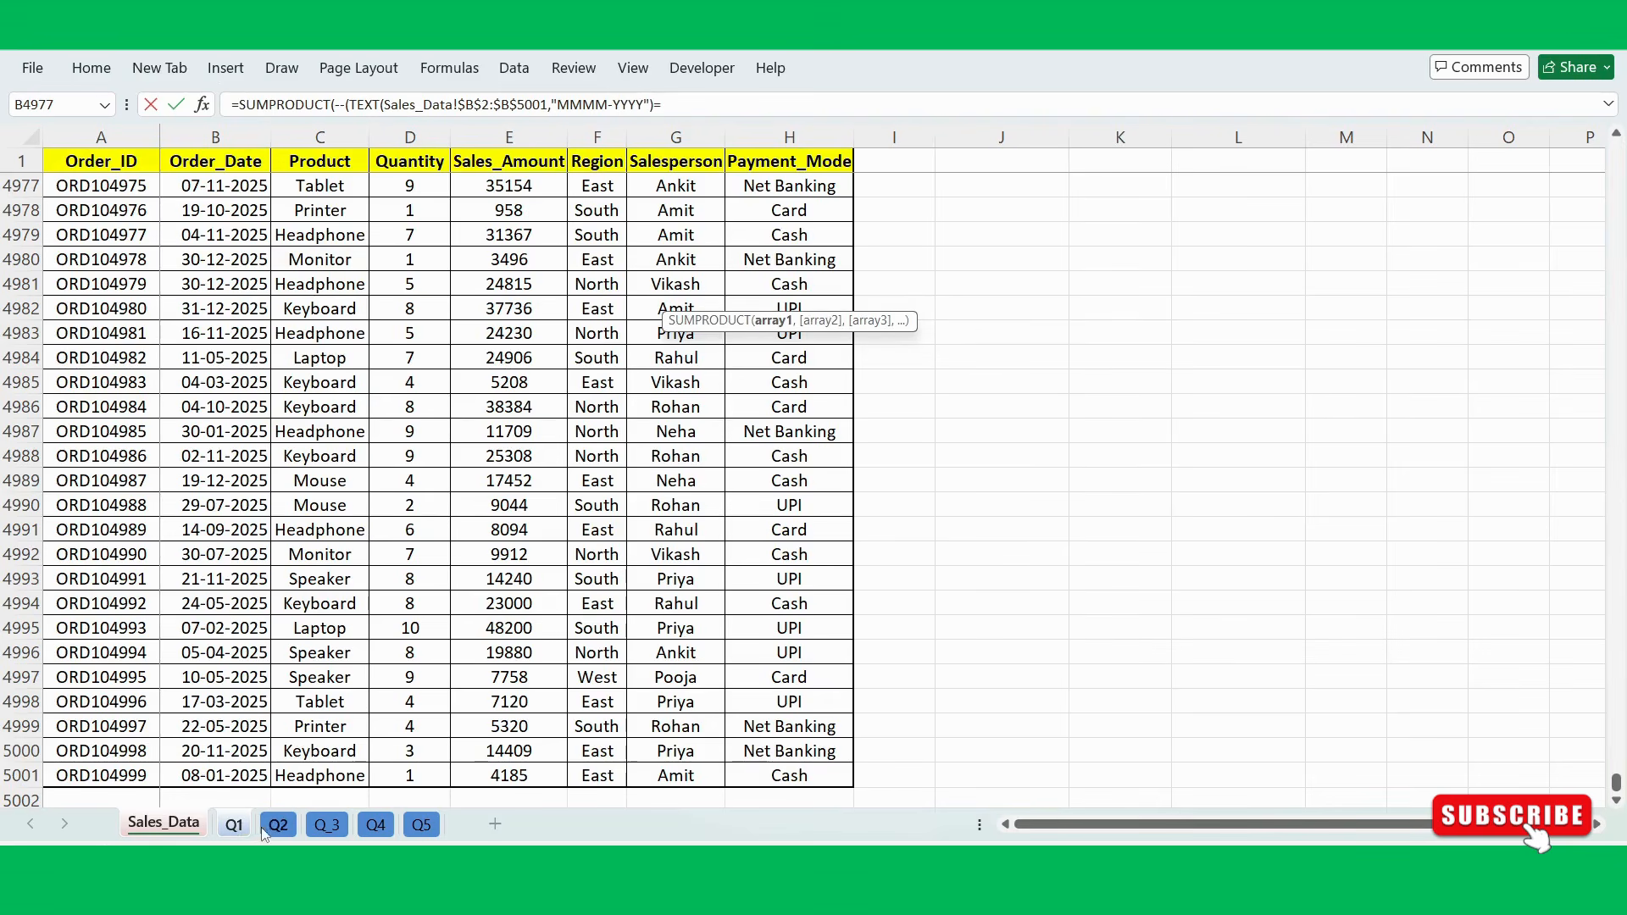
left_click(234, 826)
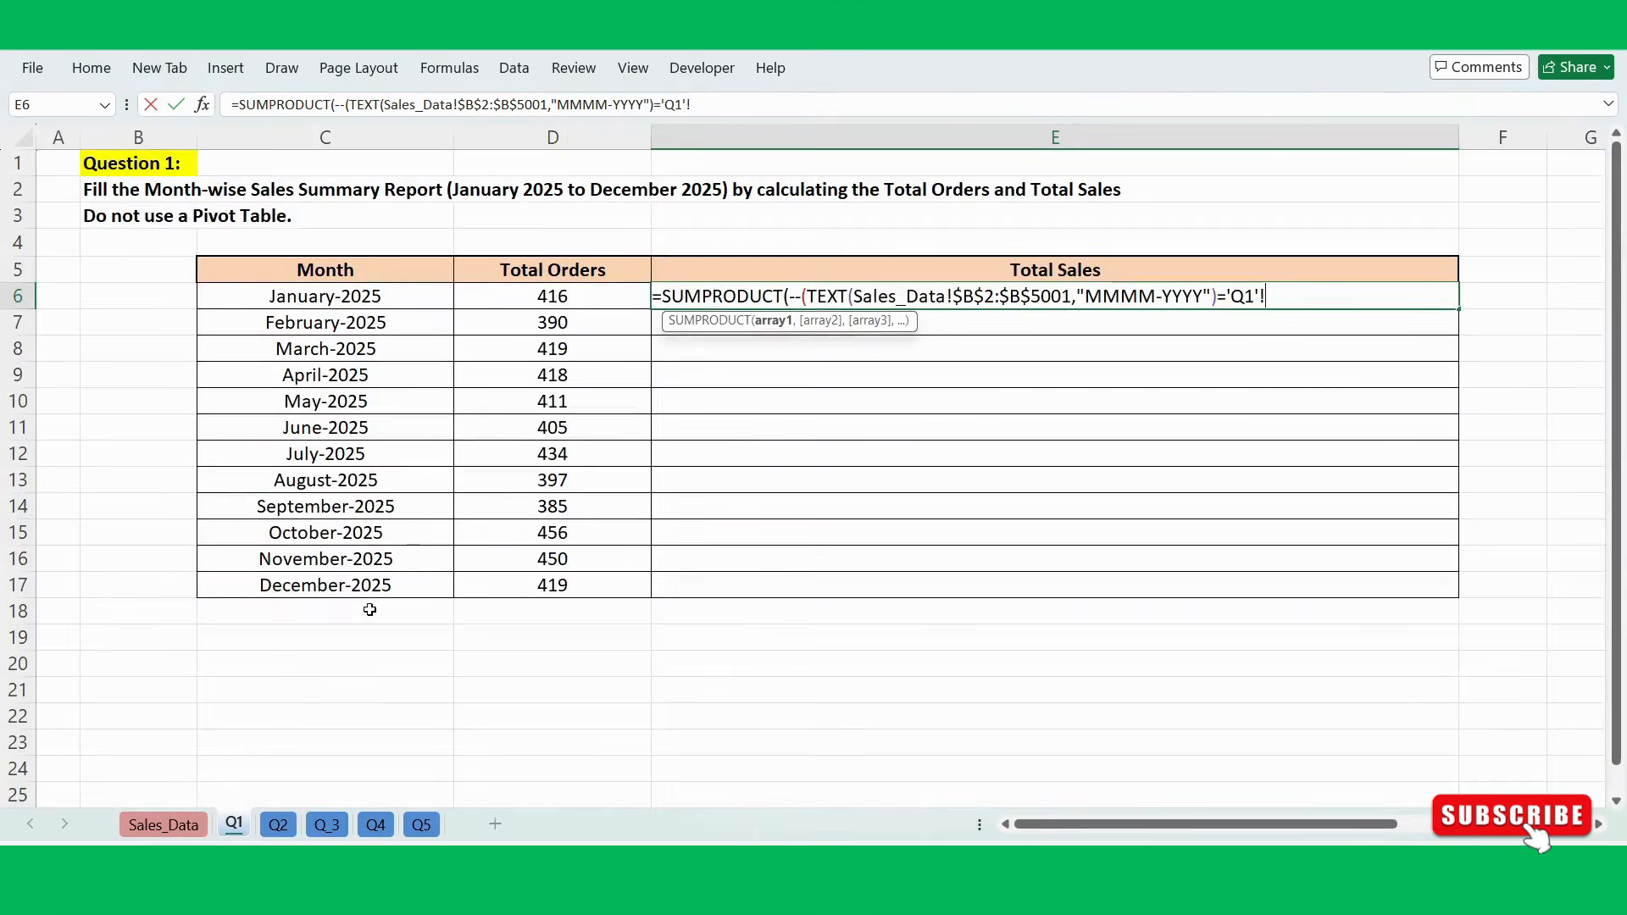
left_click(373, 296)
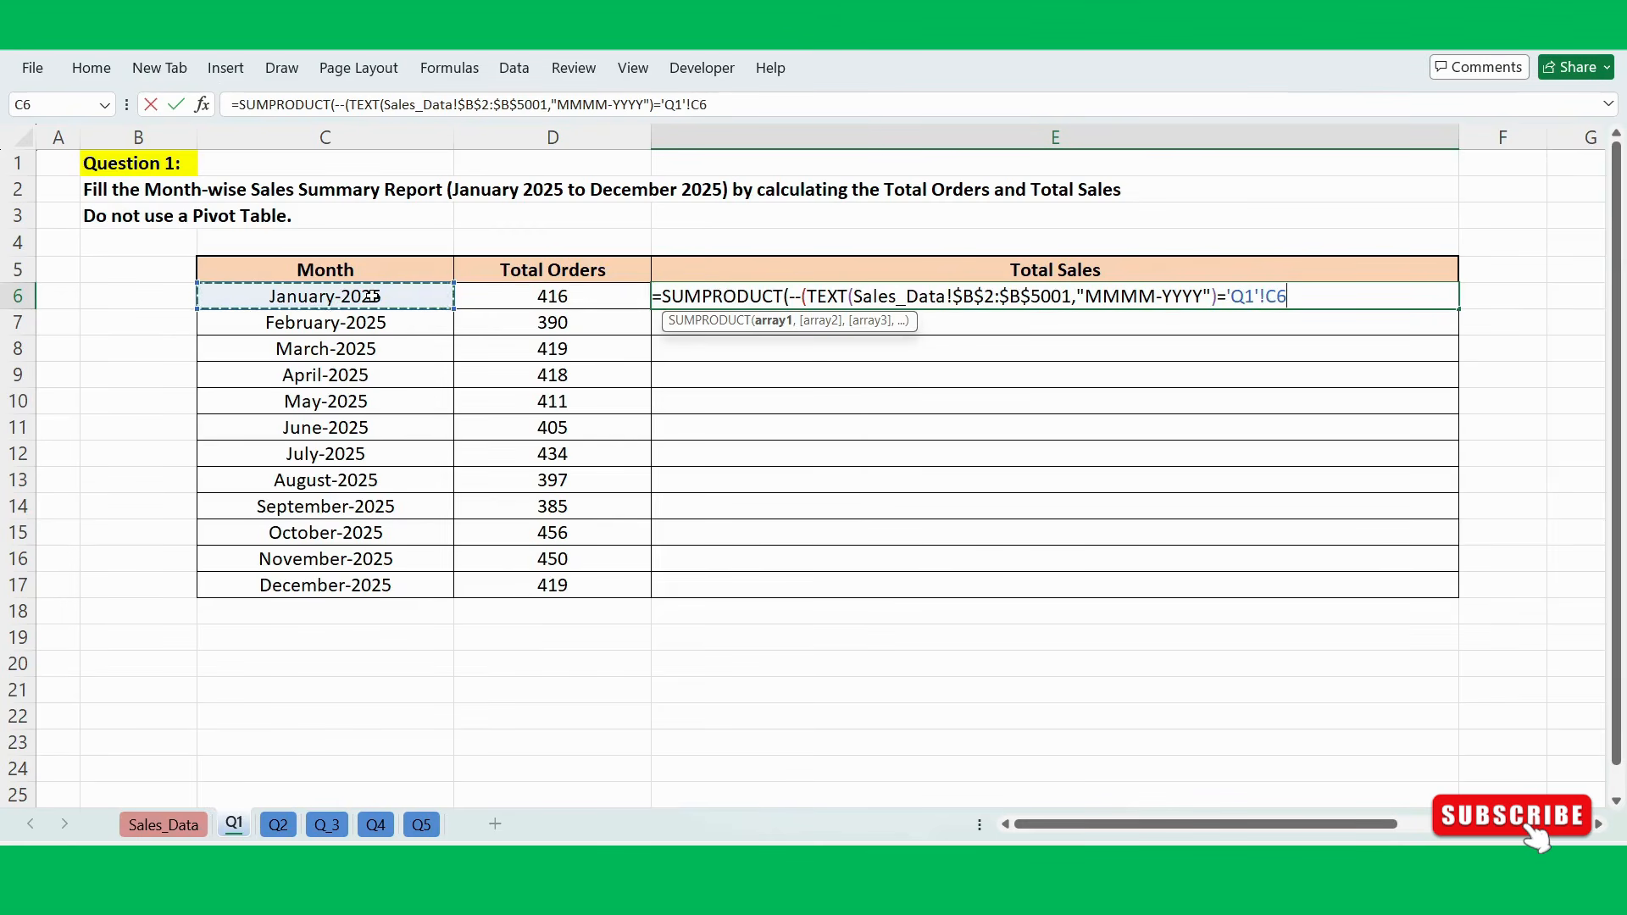
type("))")
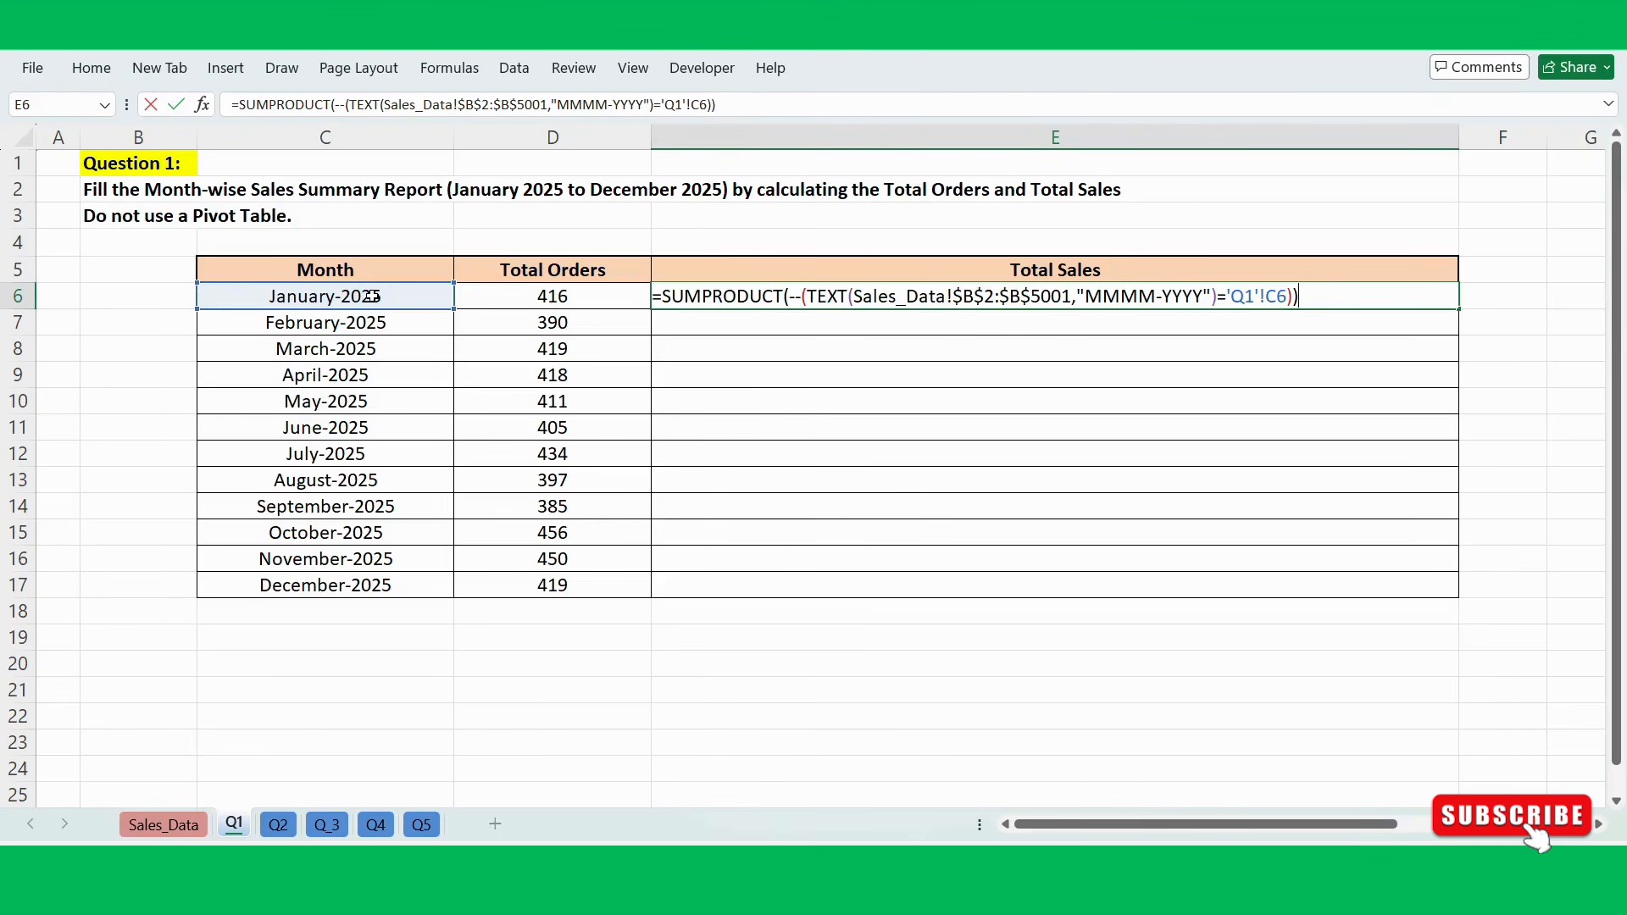
key("Return")
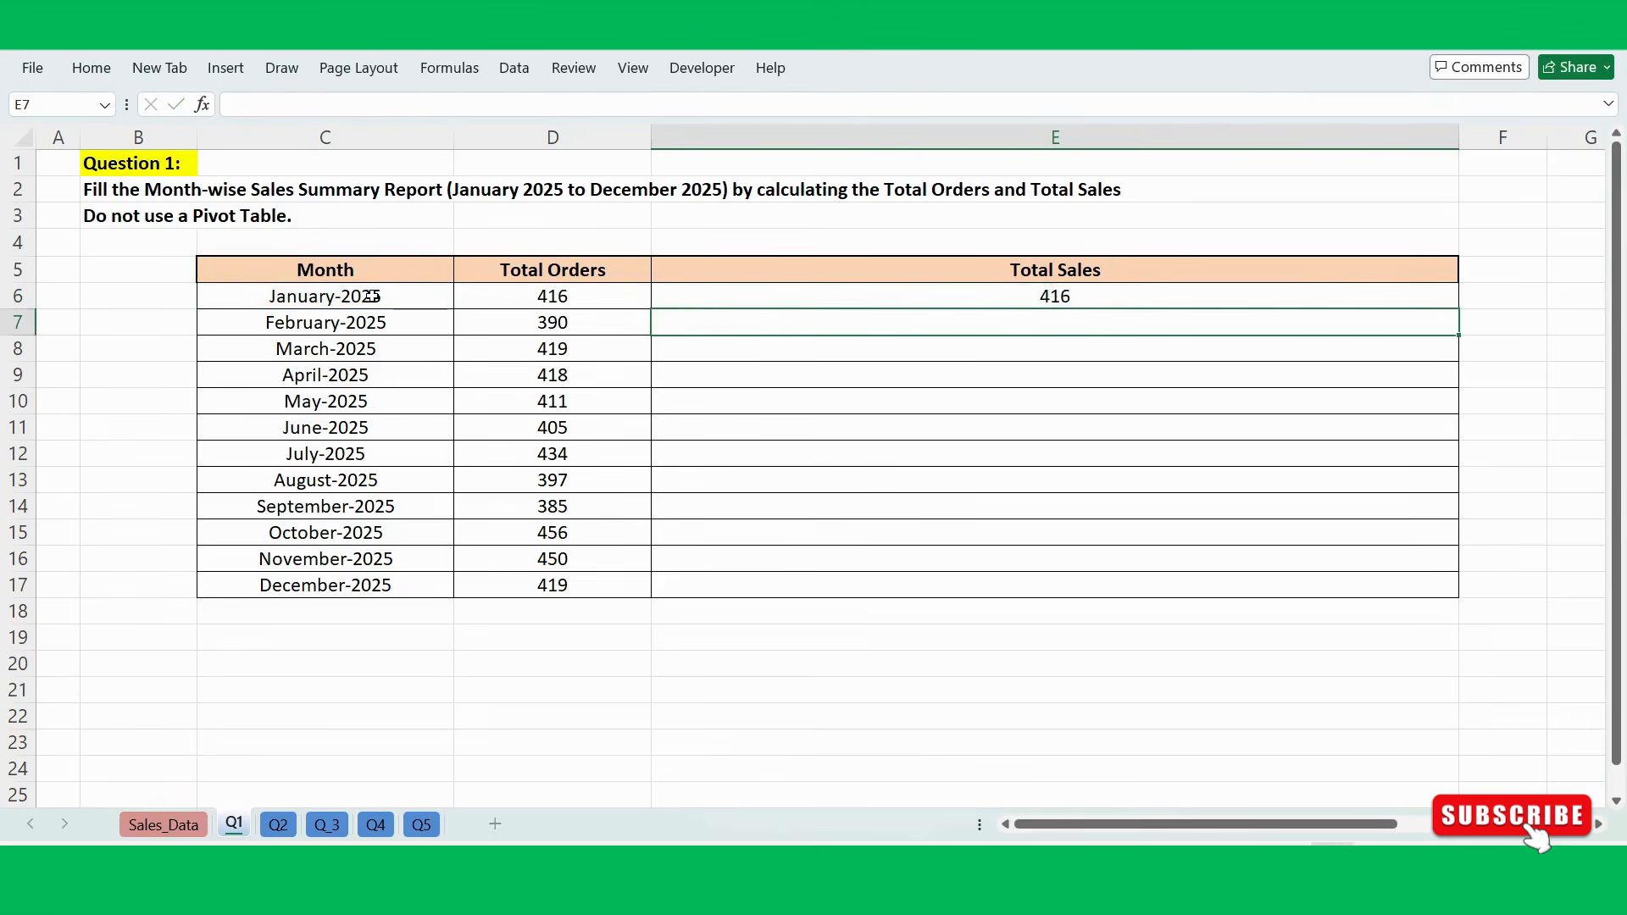
Reopen the January-2025 Total Sales formula and replace its final closing parenthesis with a comma to allow a second array.
left_click(989, 295)
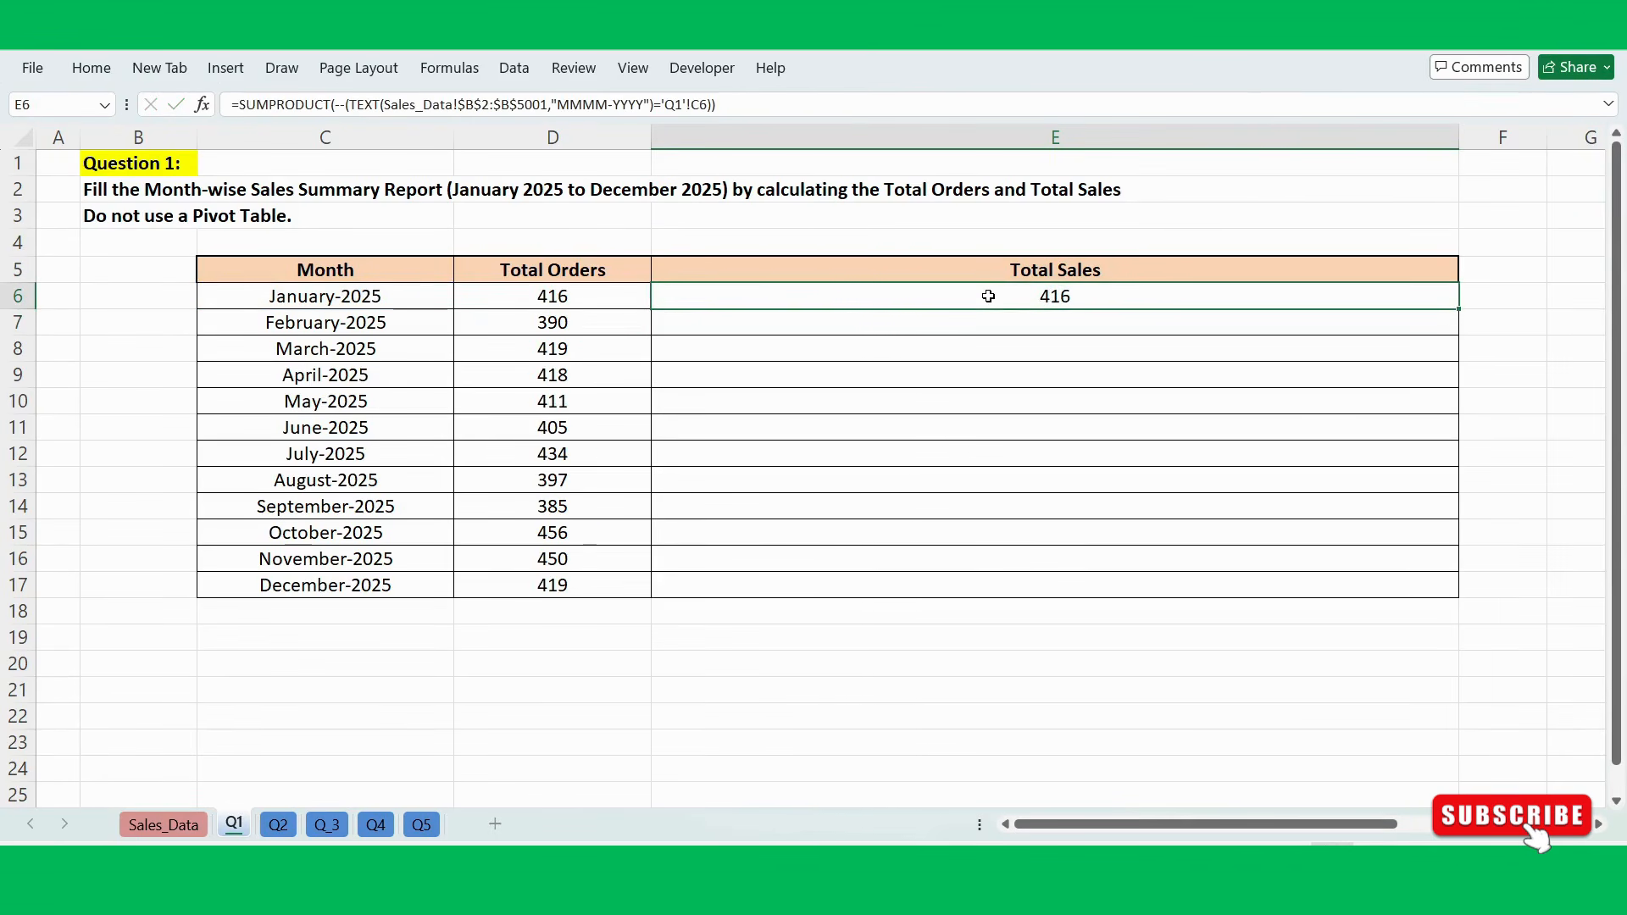
double_click(988, 296)
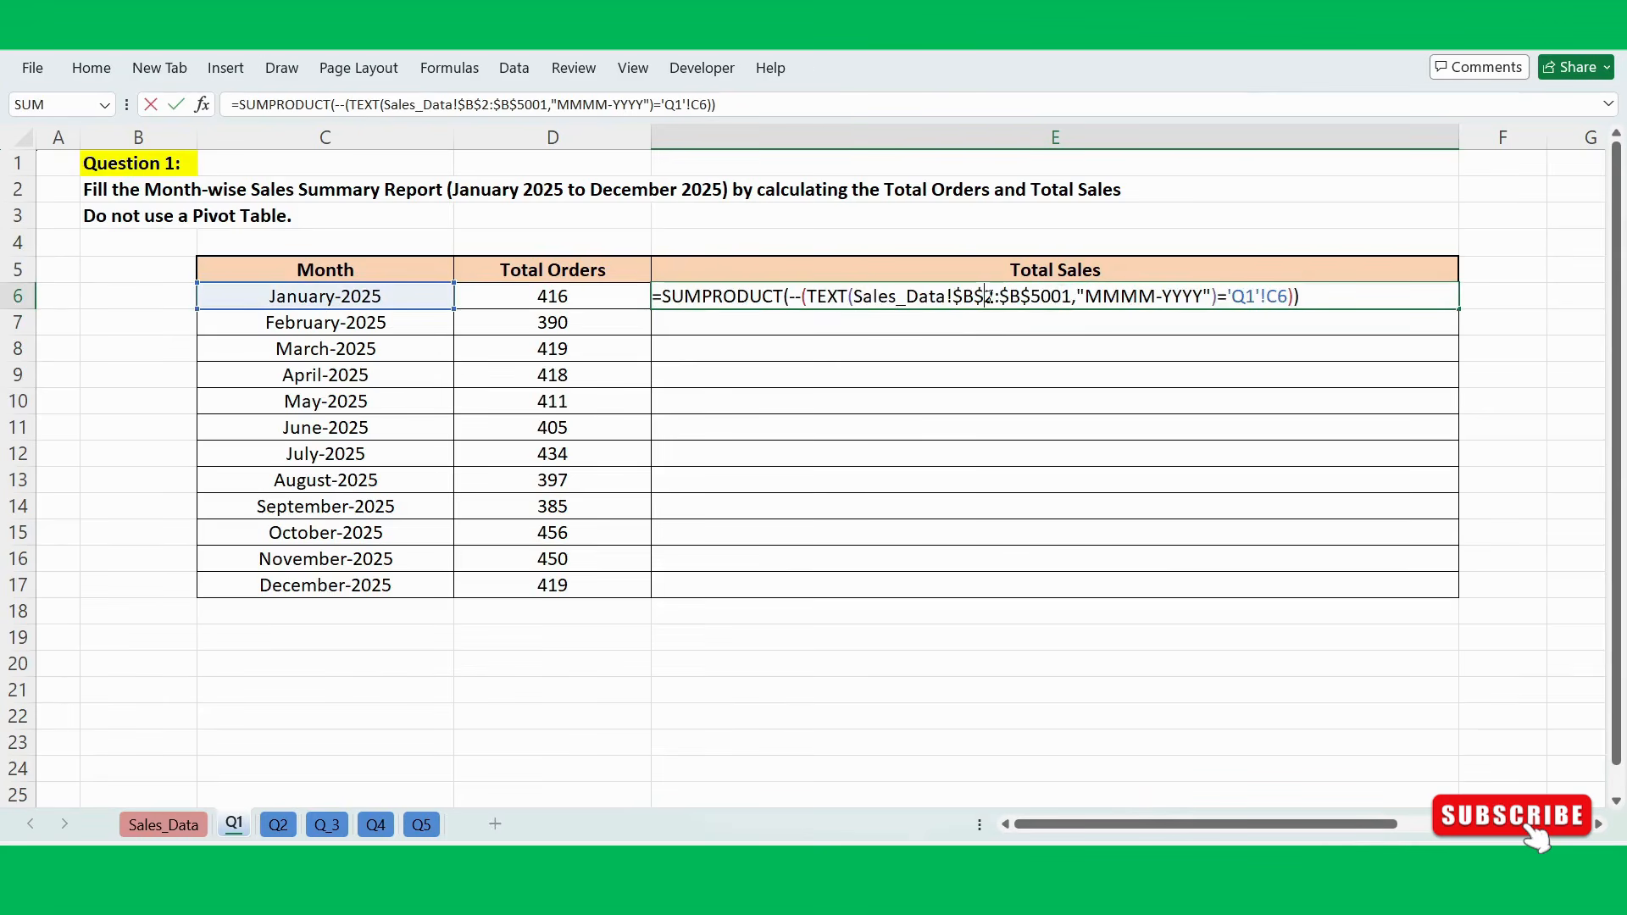
left_click(1309, 298)
key("BackSpace")
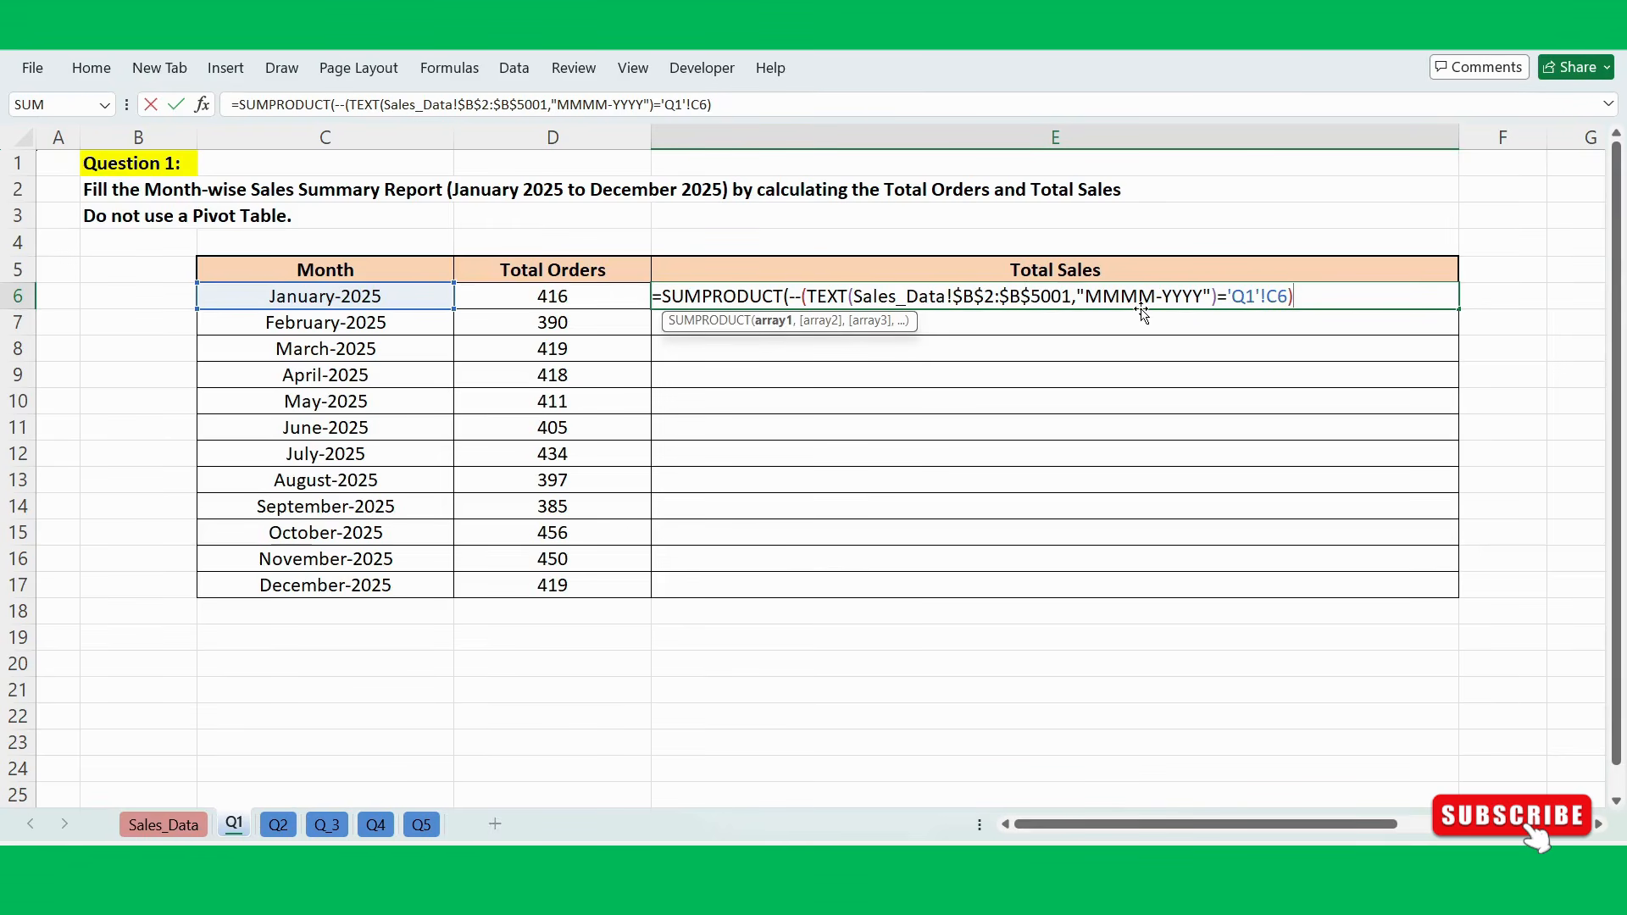
type(",")
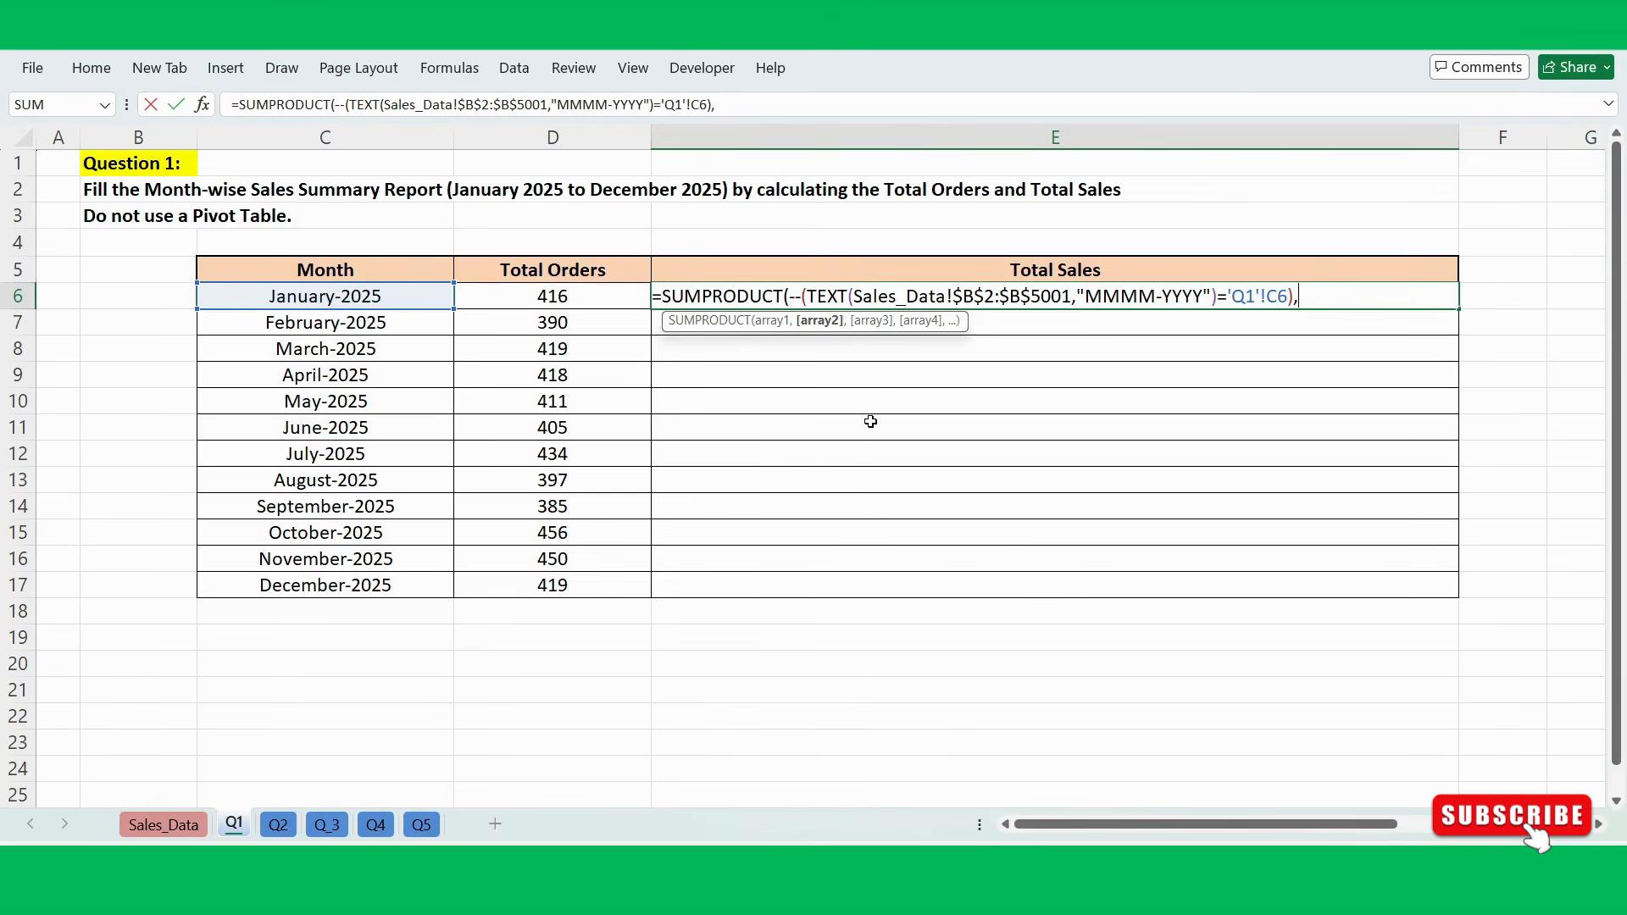
Supply the Sales_Amount range Sales_Data!$E$2:$E$5001 as the absolute second SUMPRODUCT array and enter the formula.
left_click(161, 826)
left_click(514, 458)
key("ctrl+Up")
key("Down")
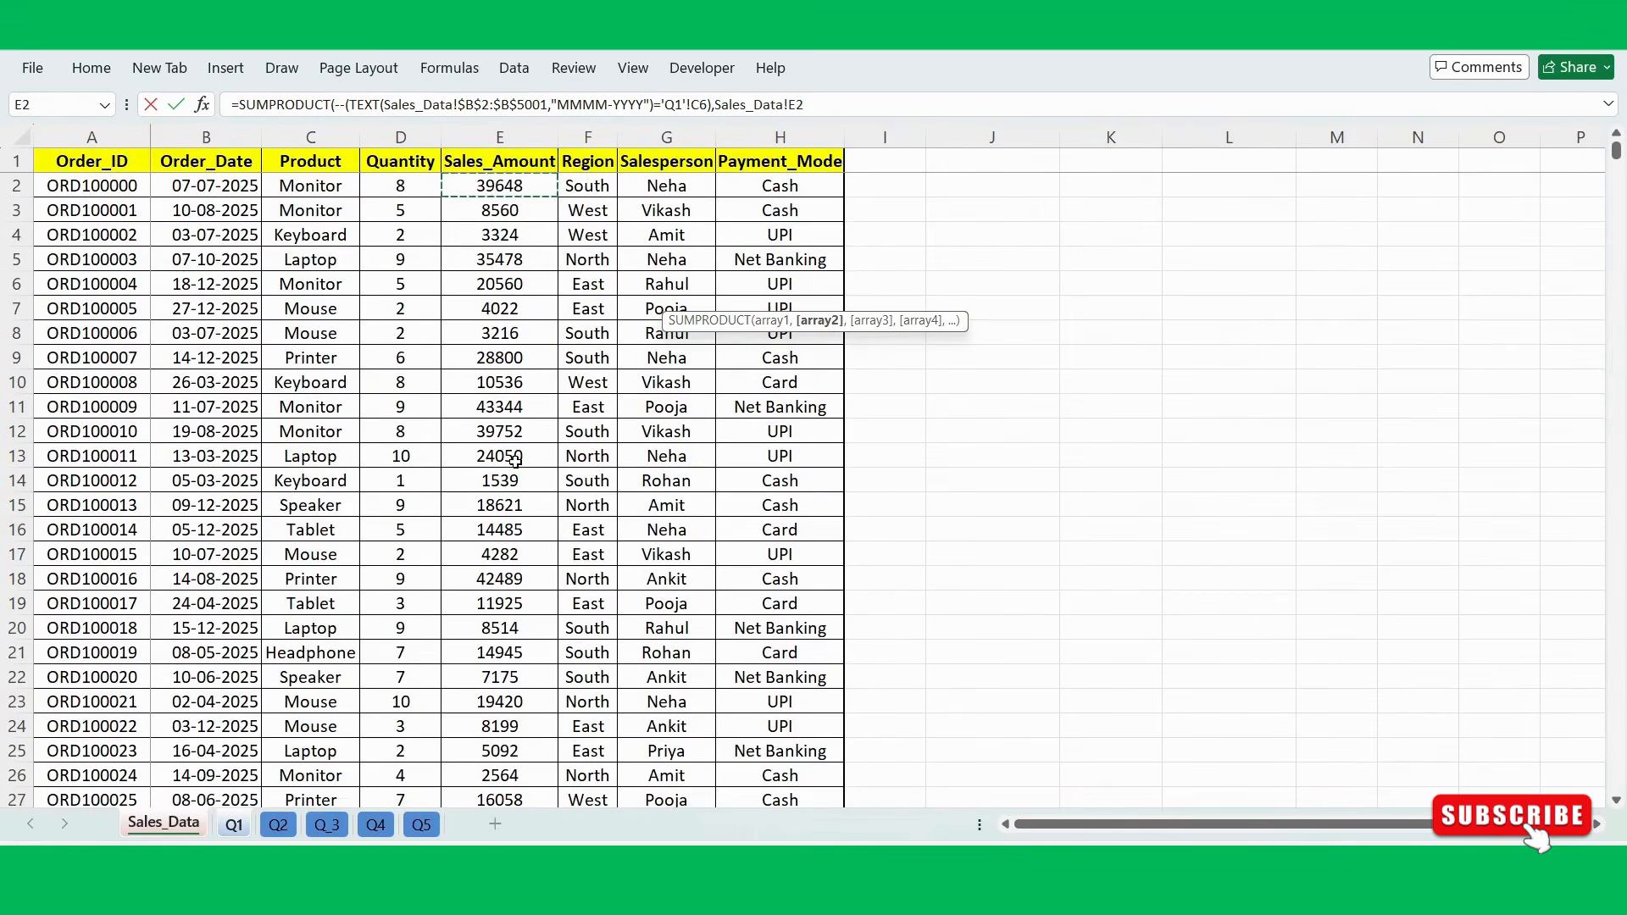
key("ctrl+shift+Down")
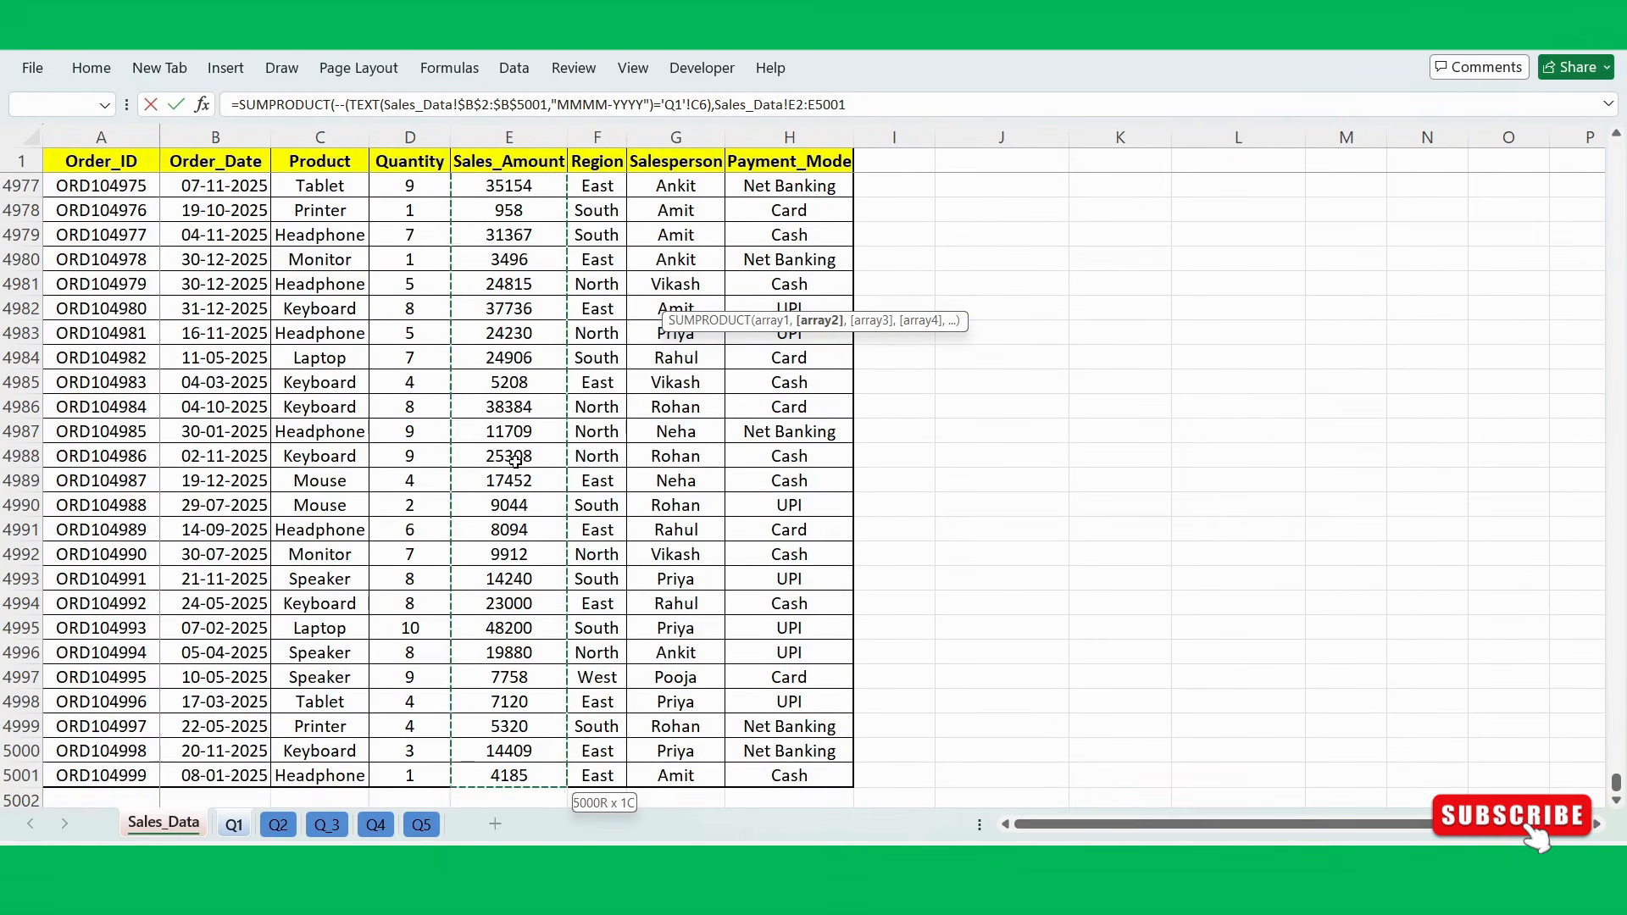
key("F4")
key("Return")
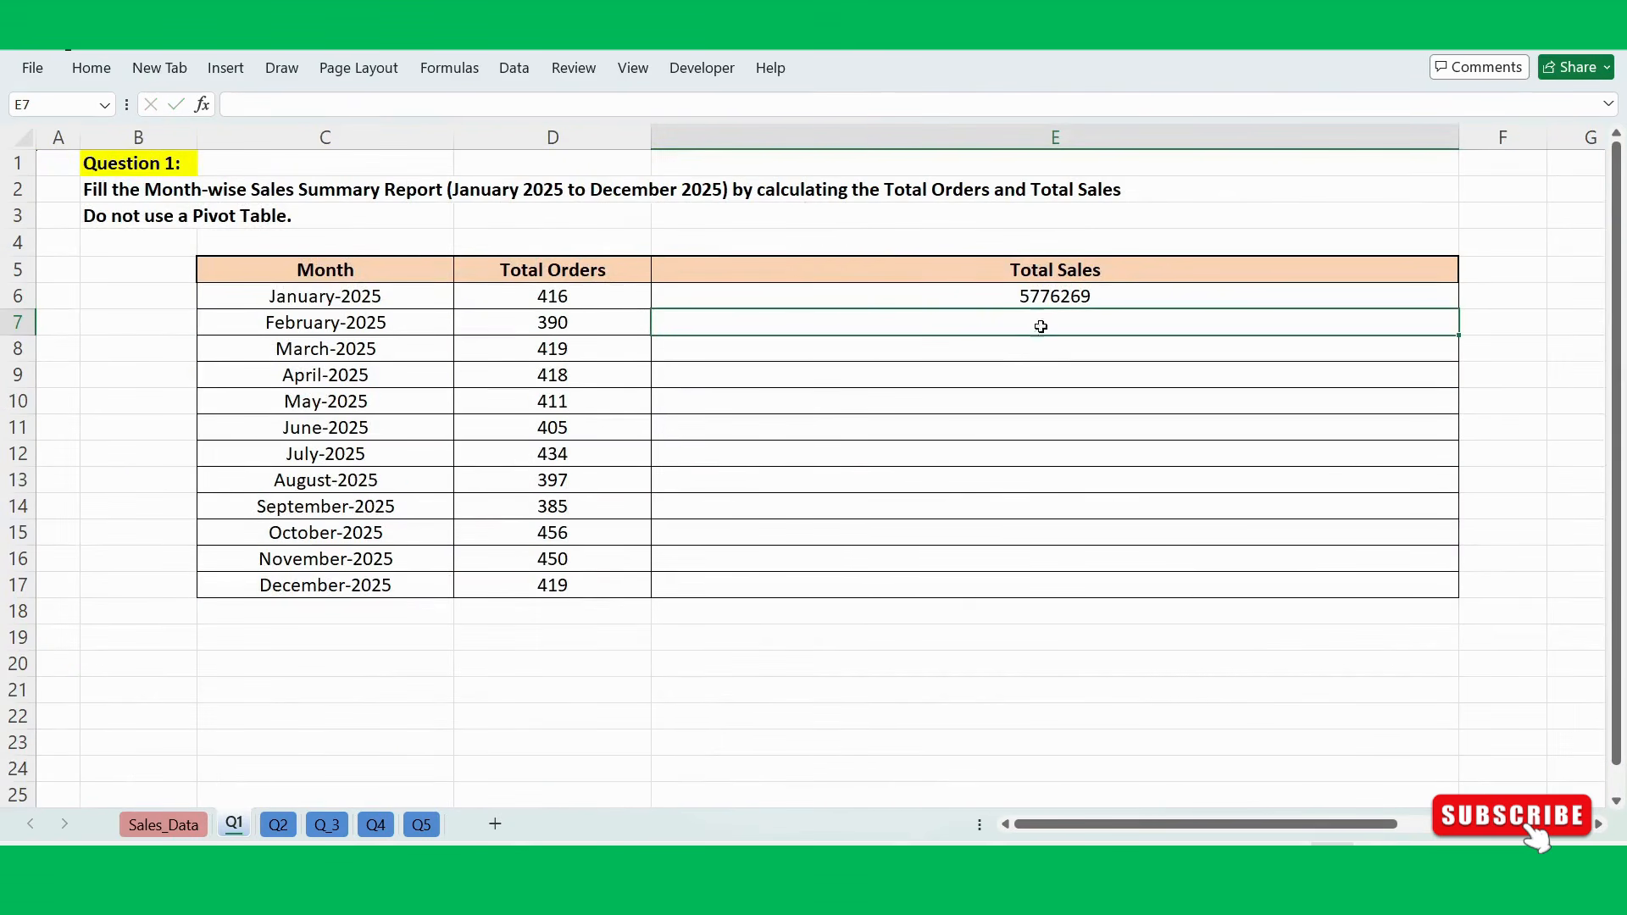
Fill the Total Sales formula down from E6 to E17 and open the January-2025 formula for review.
left_click_drag(1087, 292, 1033, 588)
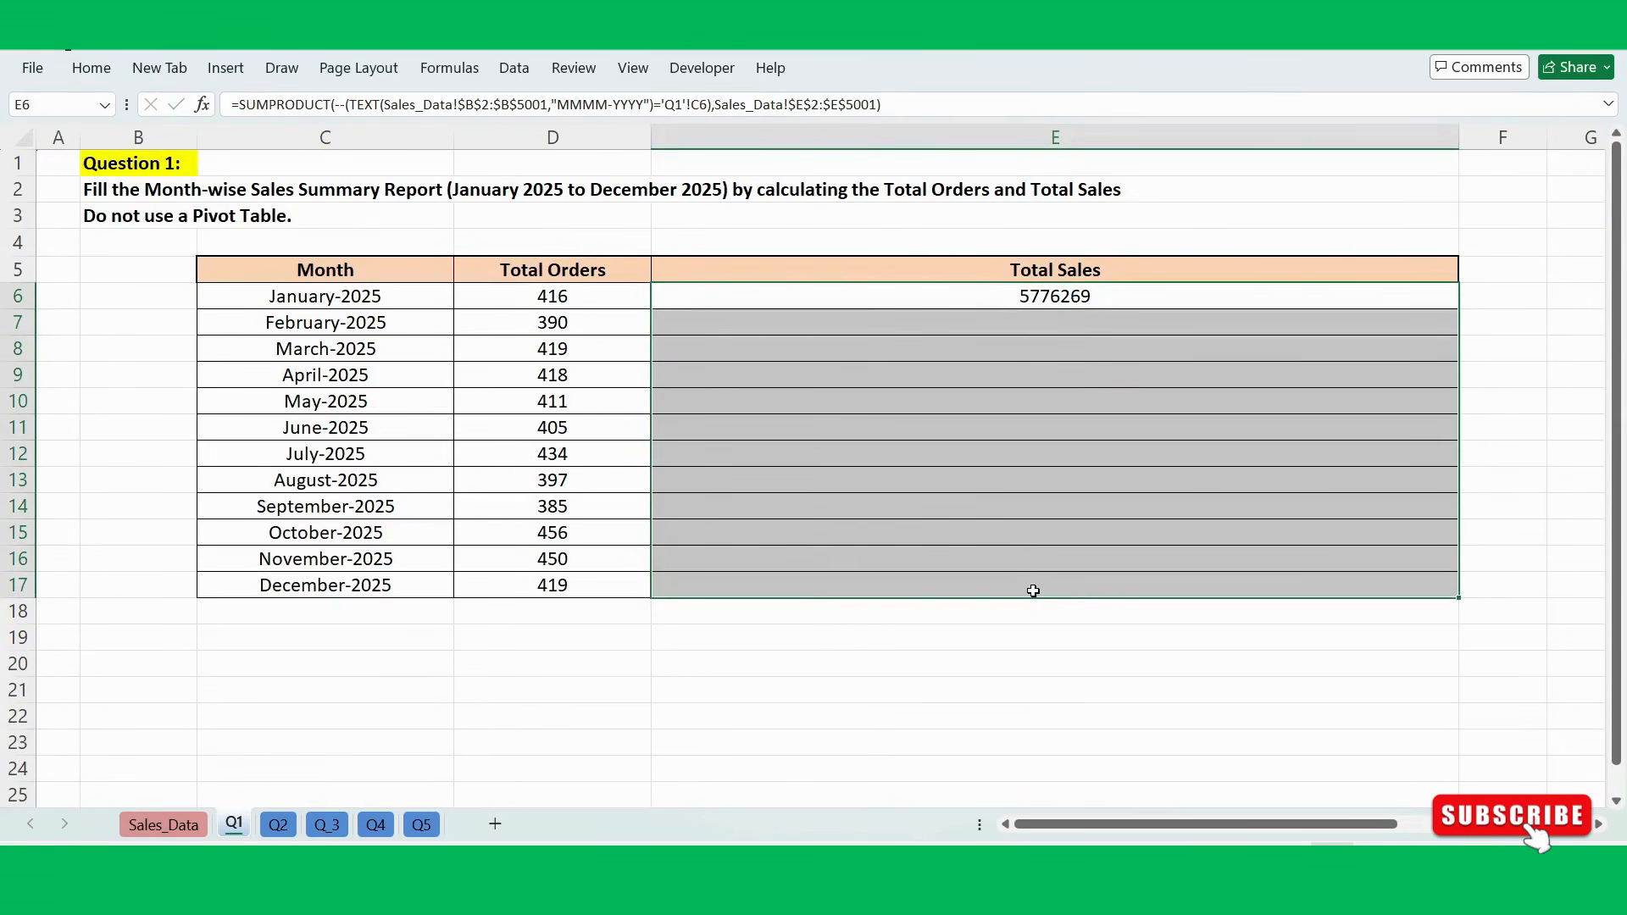
key("ctrl+d")
left_click(1060, 400)
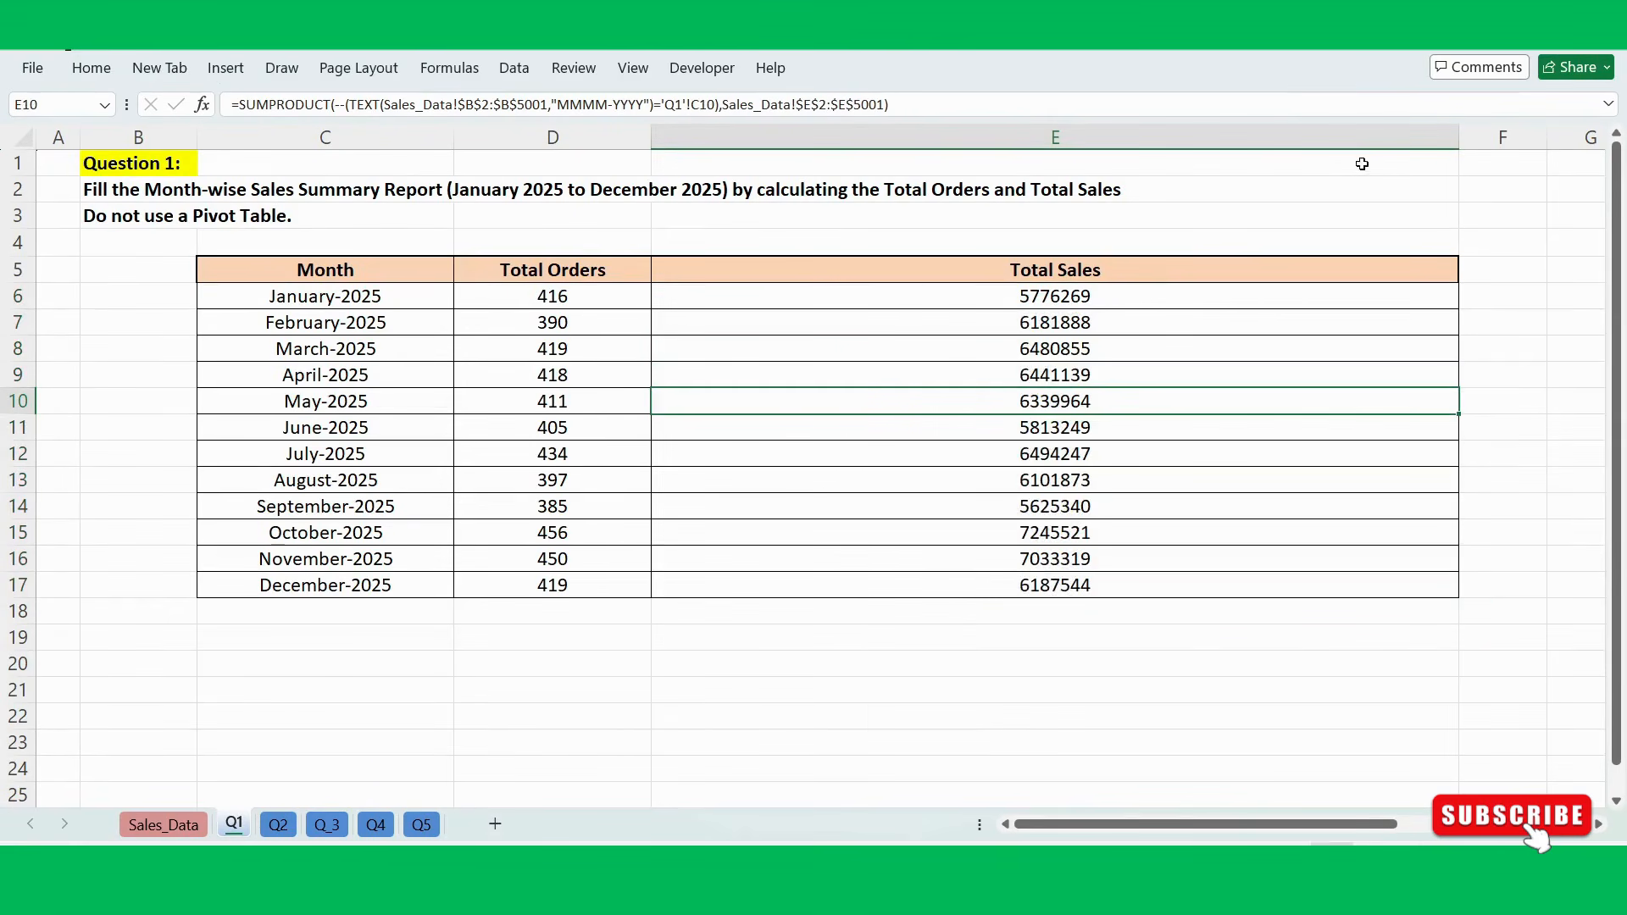
left_click(1007, 295)
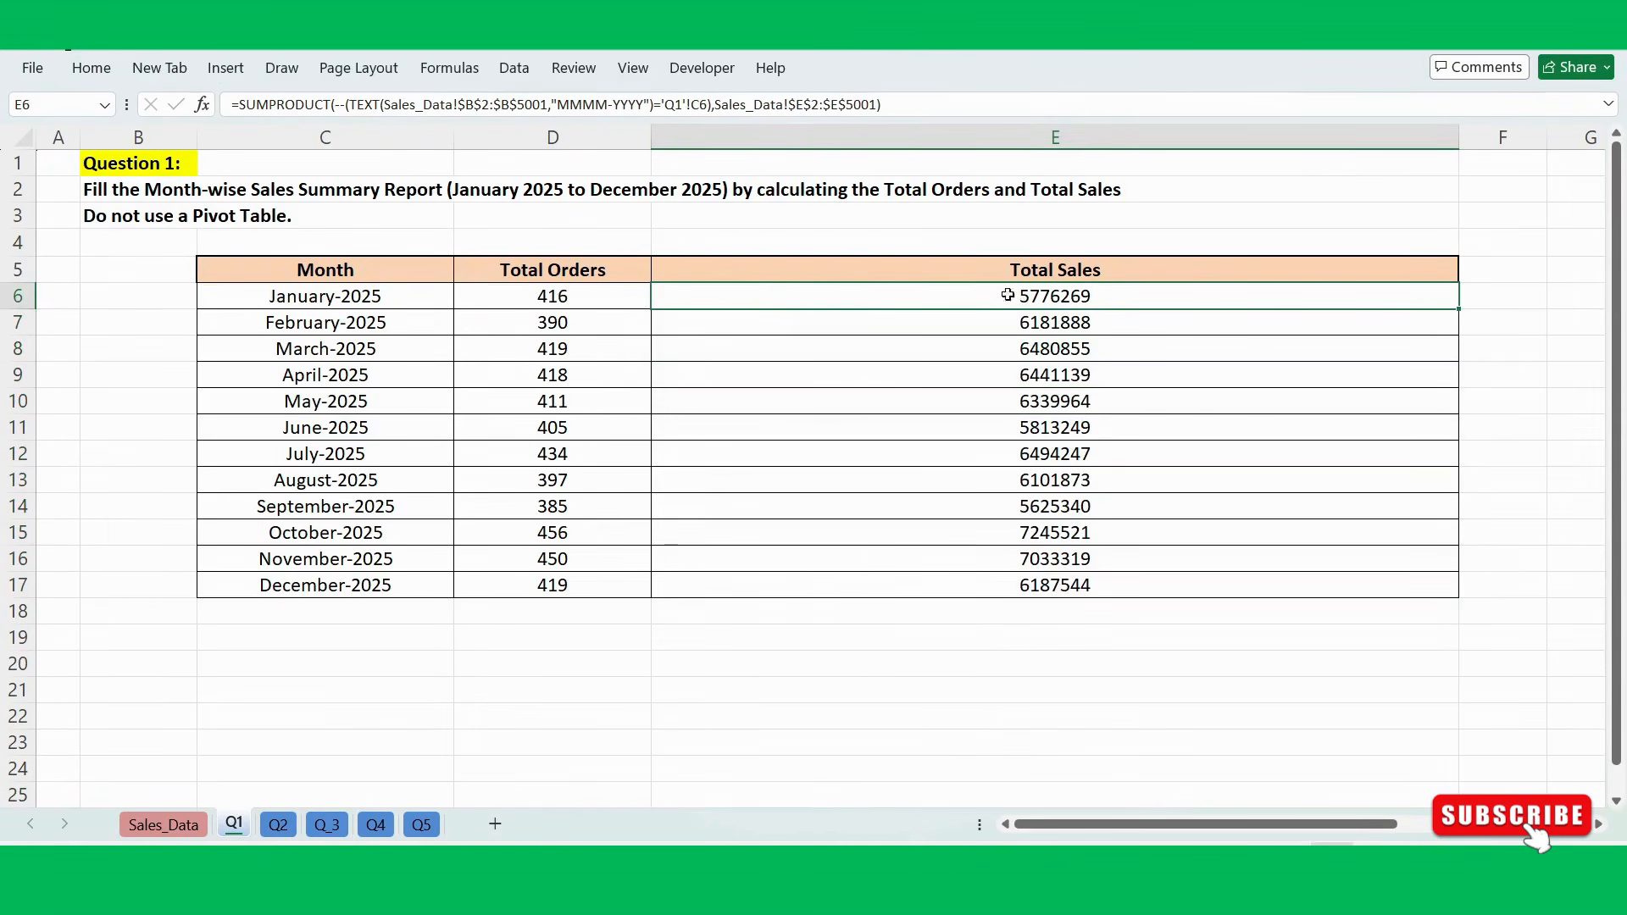
double_click(766, 296)
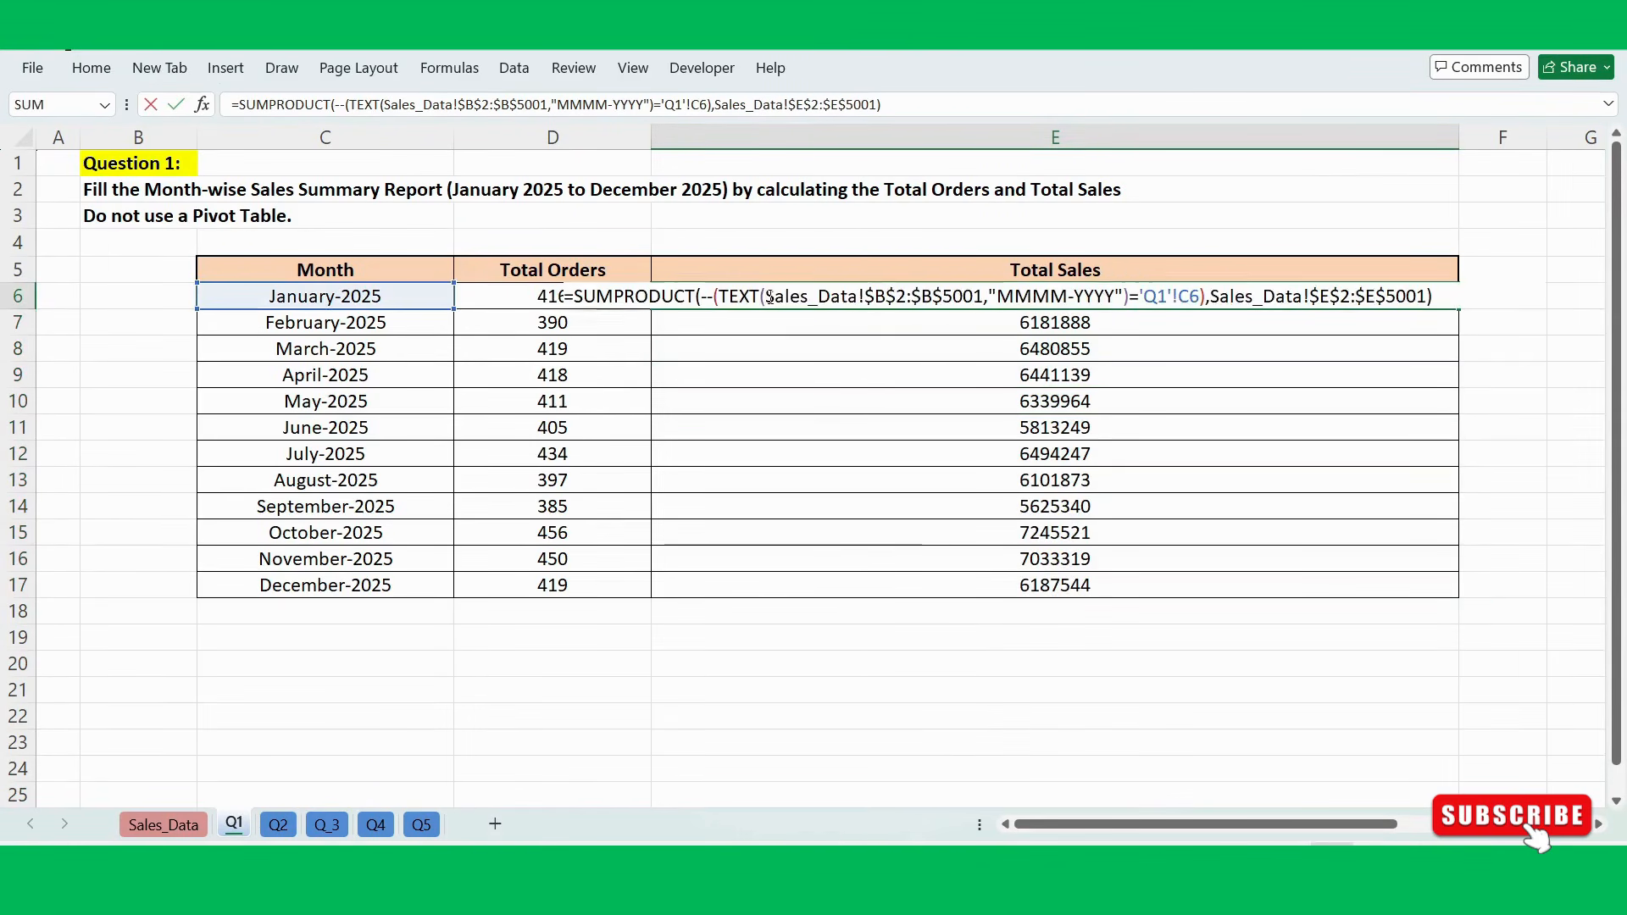
Convert the January-2025 Total Sales formula in E6 to text with a leading apostrophe and widen column E to fit it.
left_click(566, 296)
type("'")
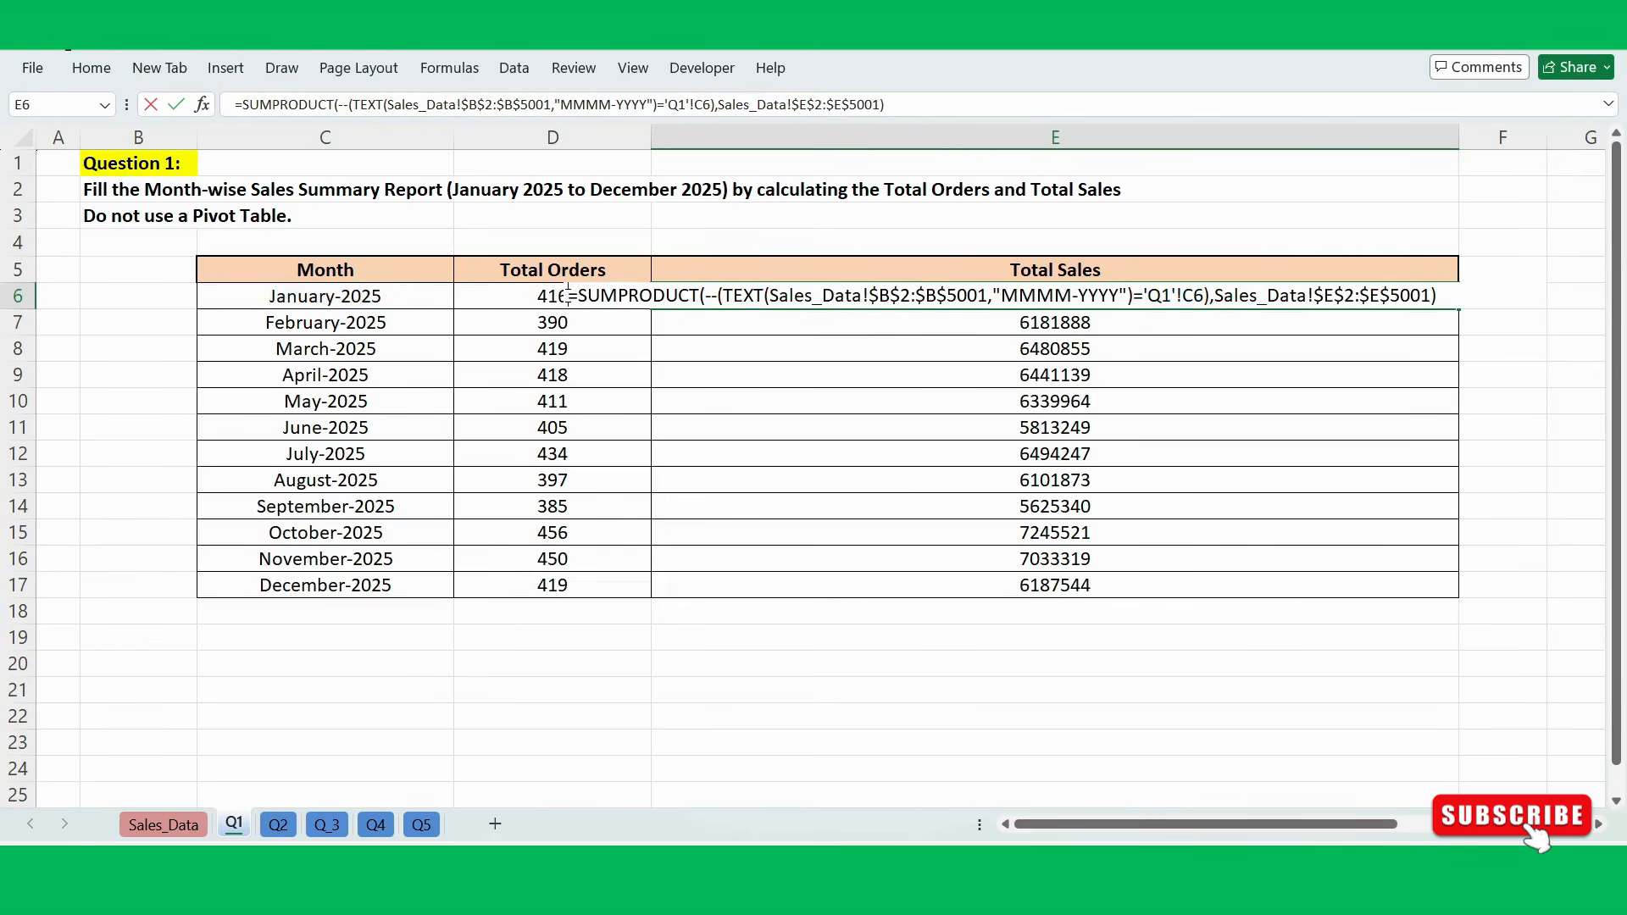
key("Return")
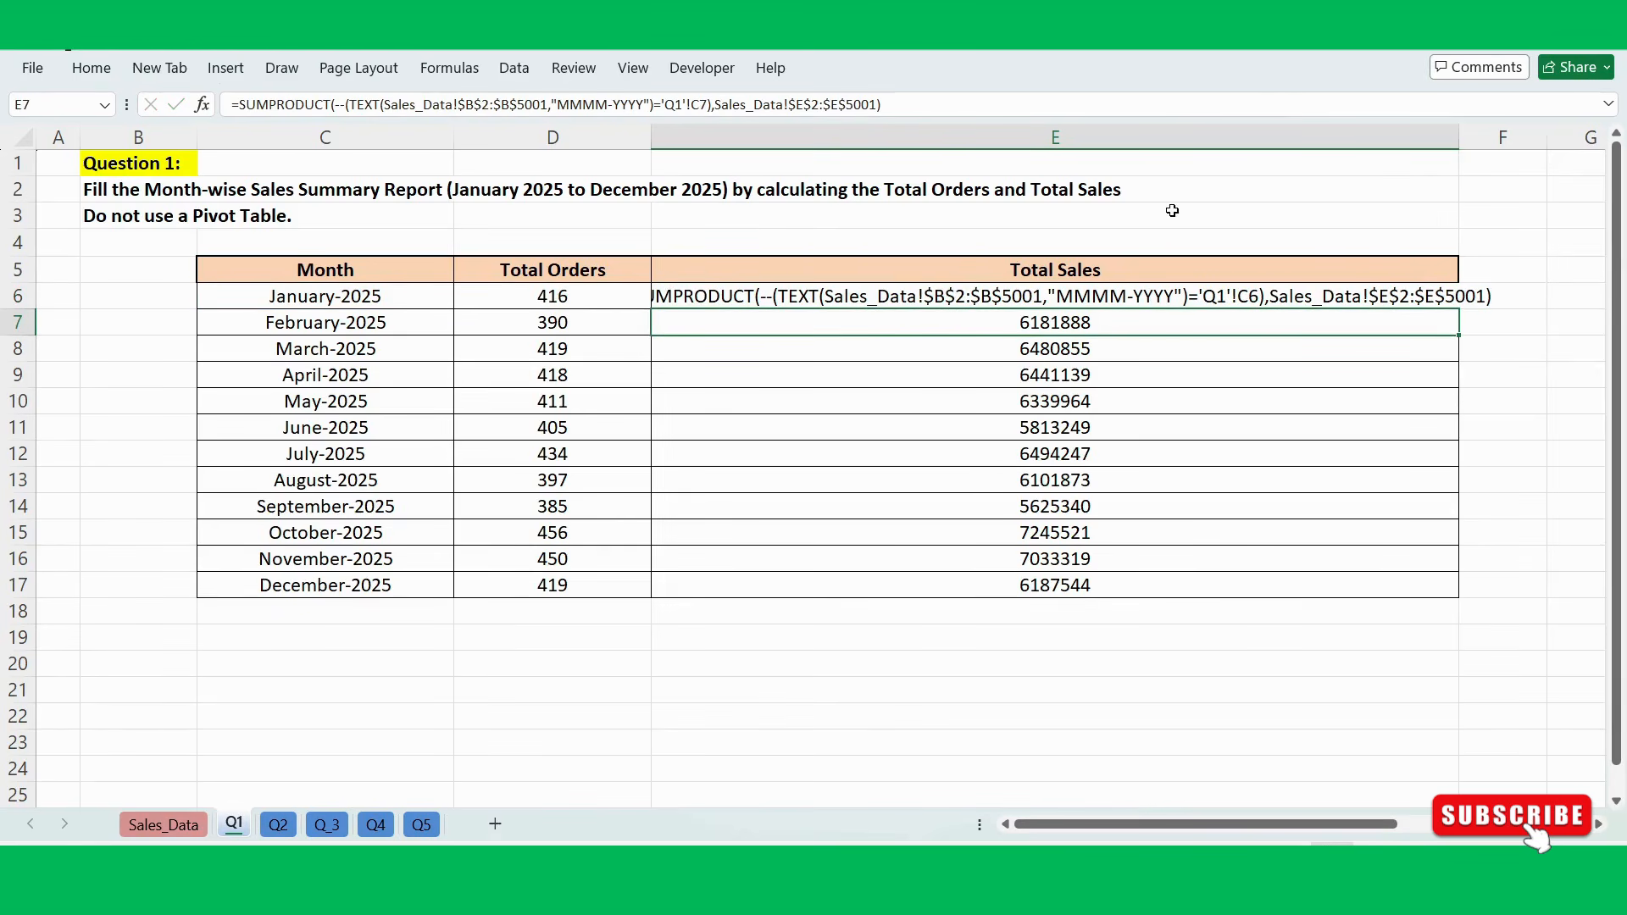
left_click_drag(1459, 134, 1555, 134)
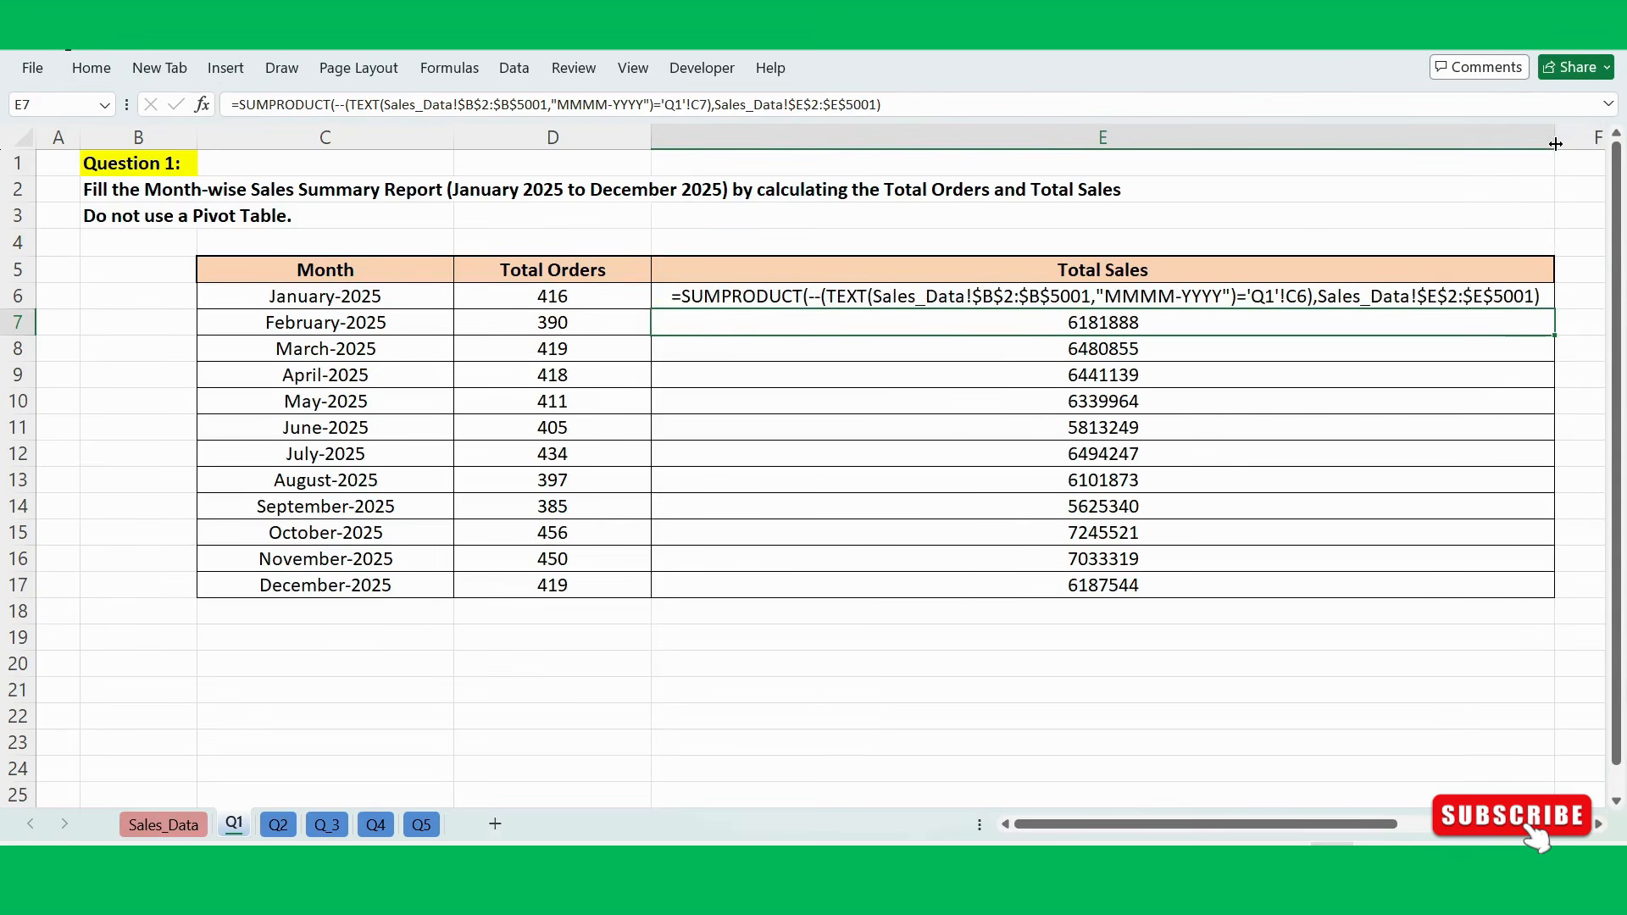
Make the displayed SUMPRODUCT formula text in E6 bold.
left_click(1008, 301)
key("ctrl+b")
left_click(971, 424)
left_click(1029, 298)
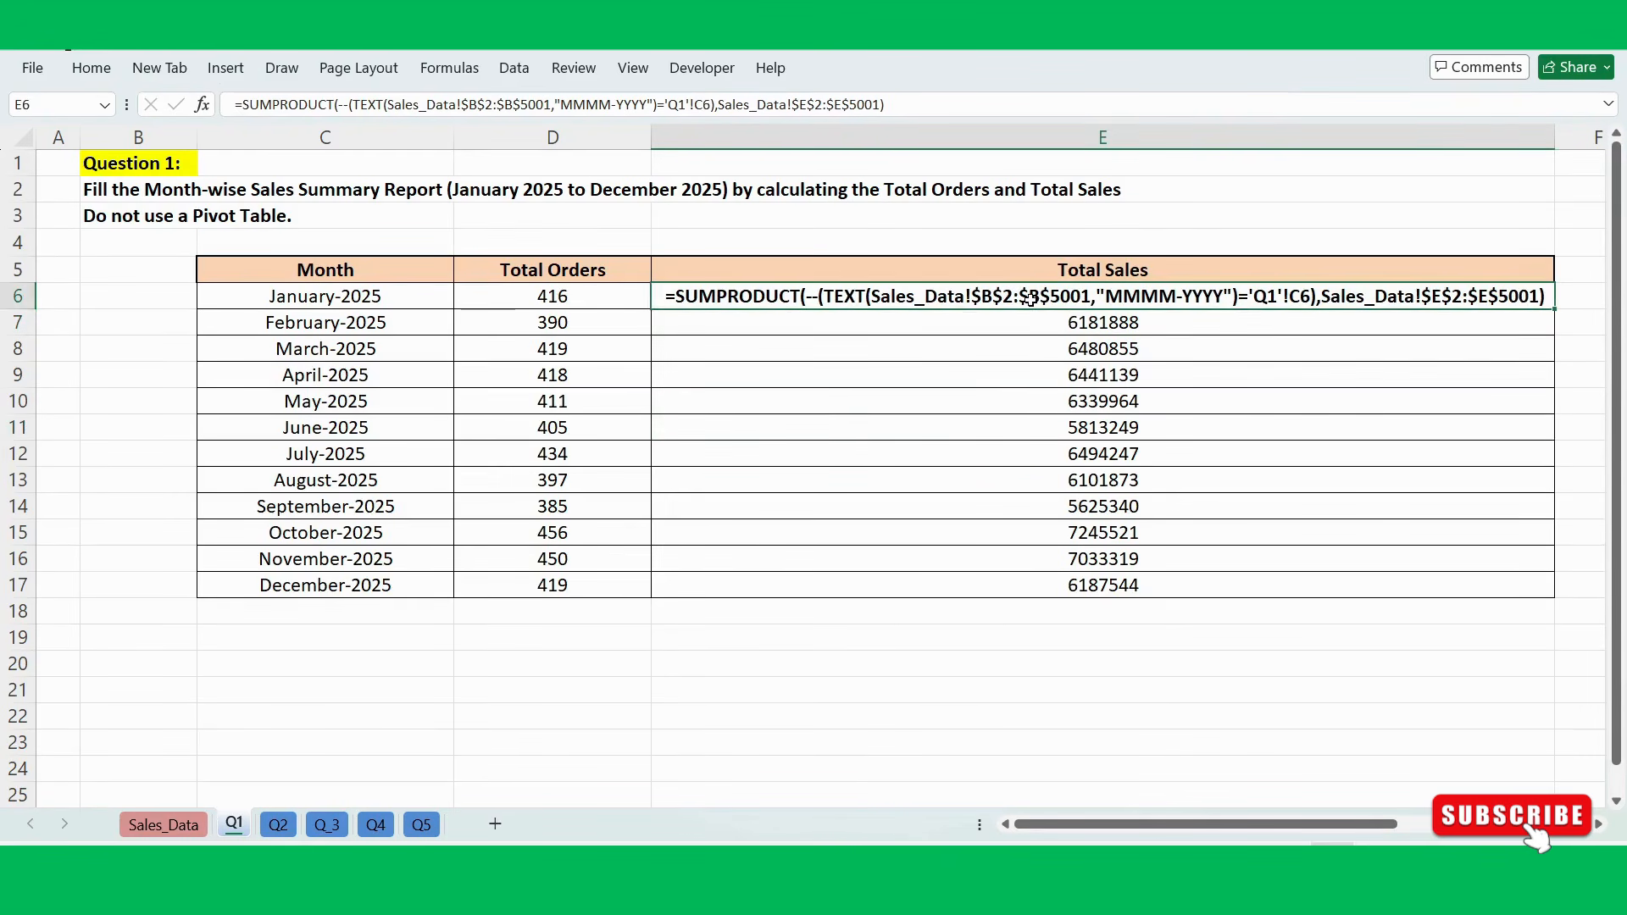
left_click(967, 348)
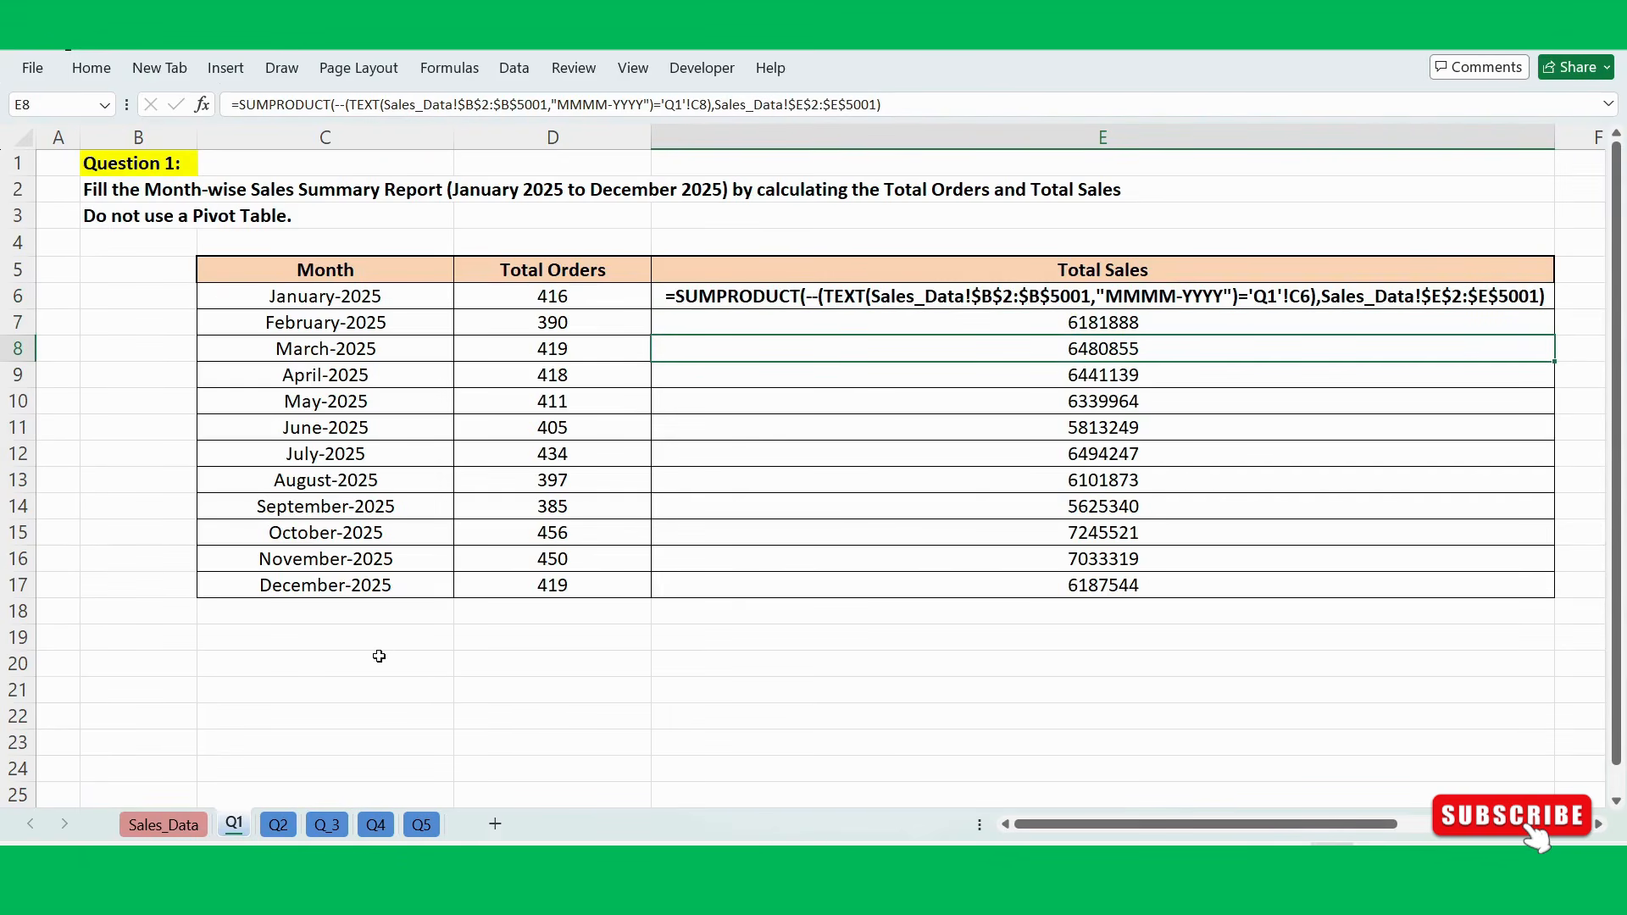
Leave the finished month-wise report and open sheet Q2.
left_click(209, 631)
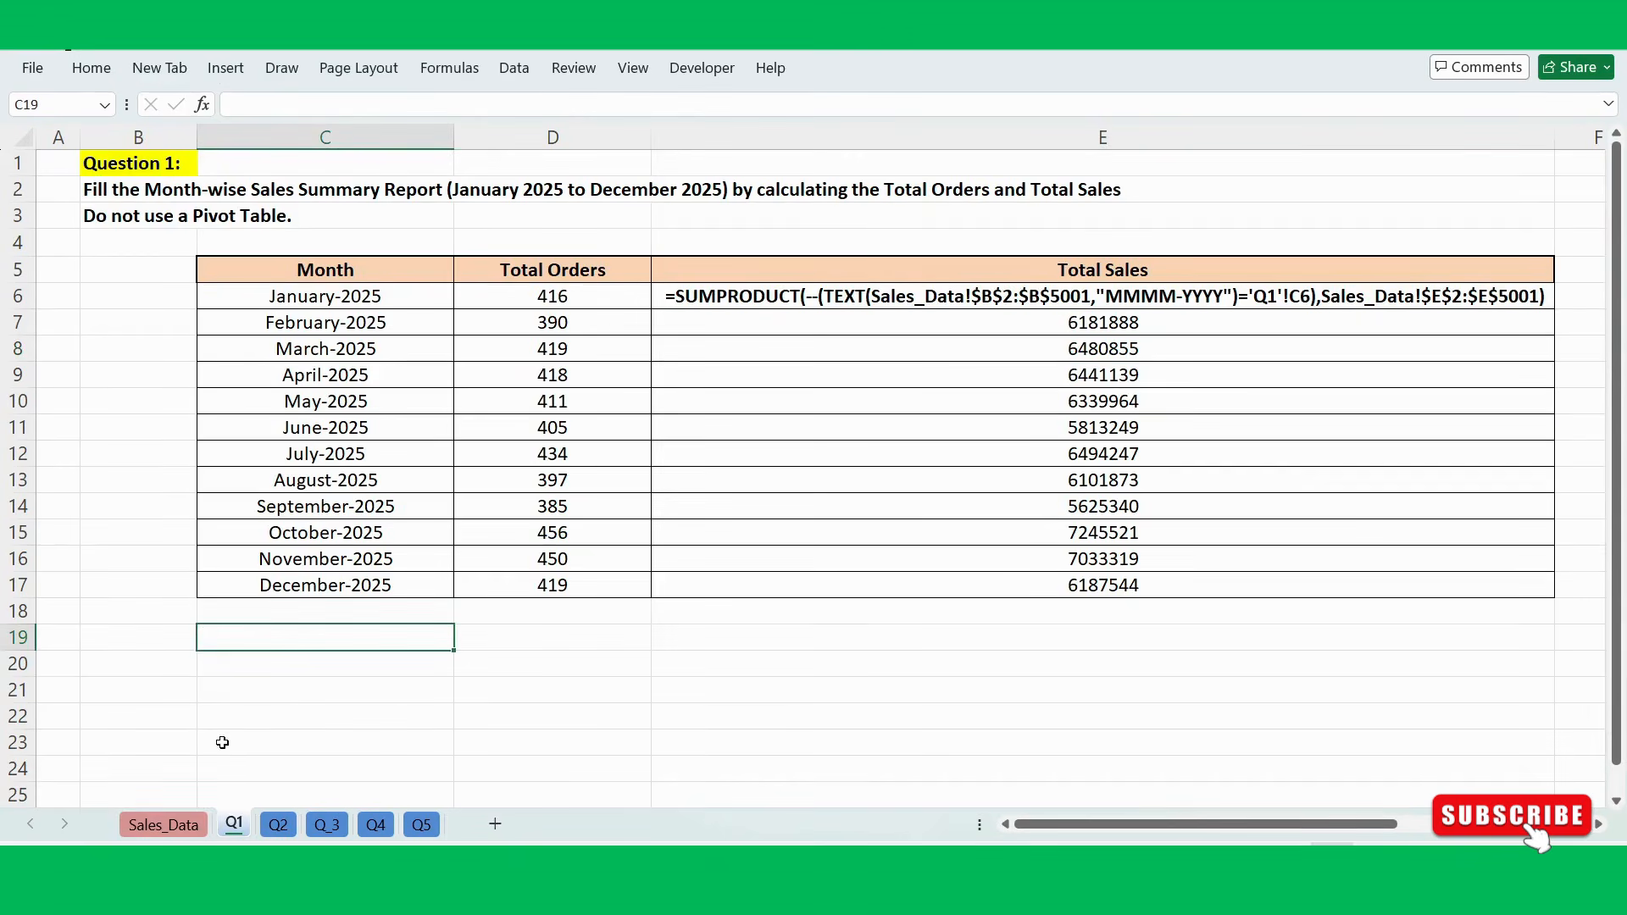
left_click(278, 825)
left_click(413, 496)
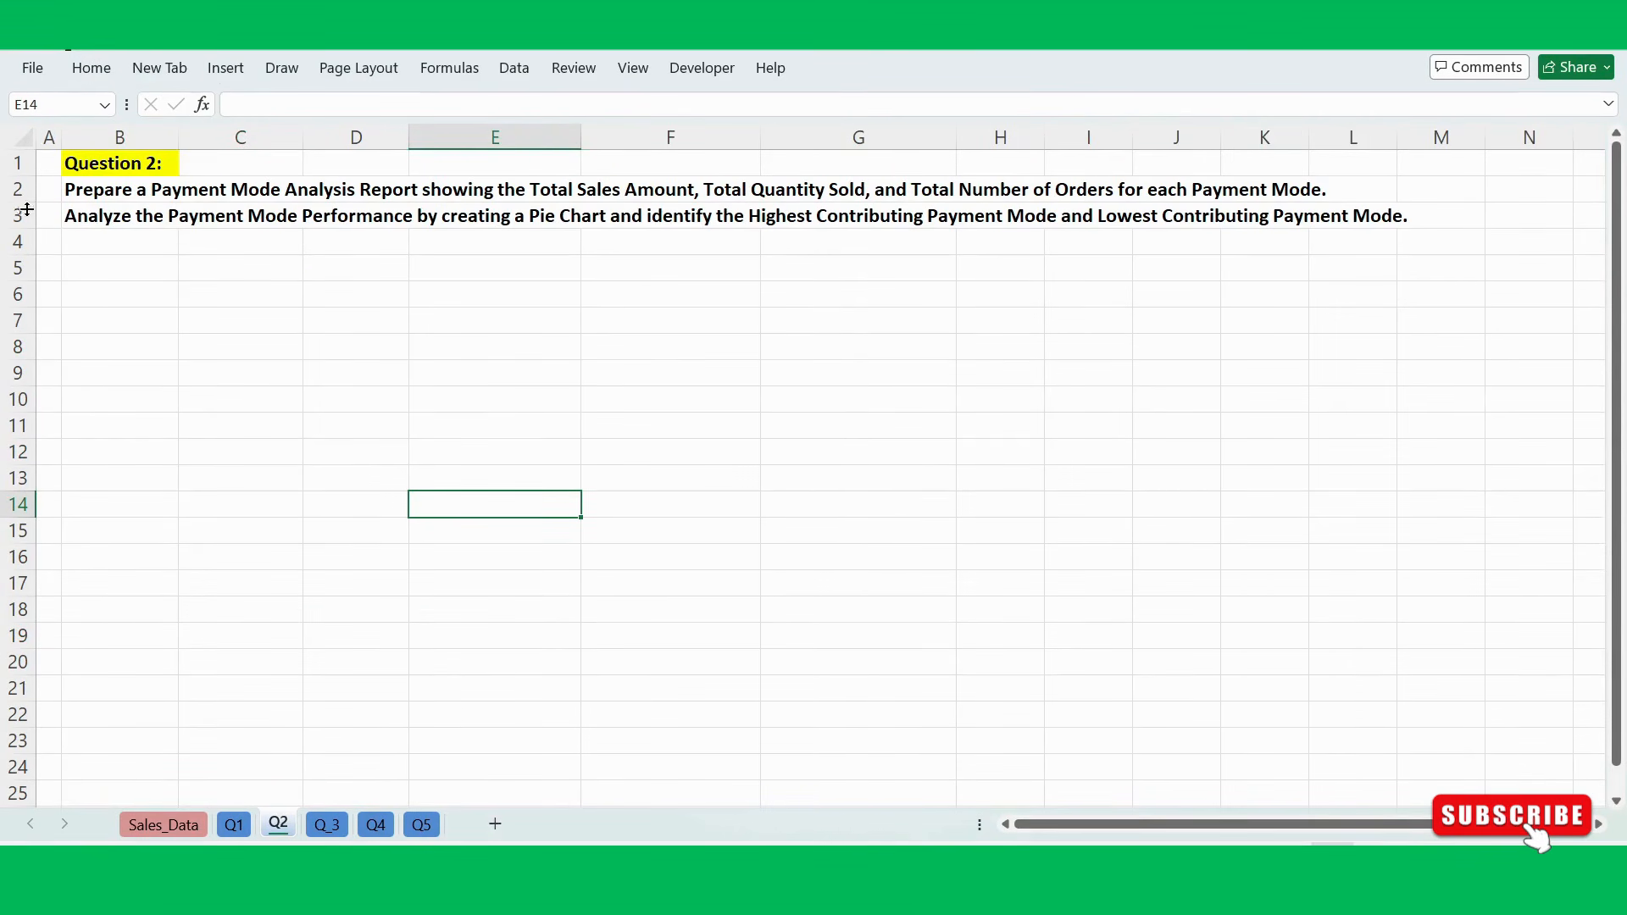
left_click_drag(28, 198, 26, 211)
left_click(169, 289)
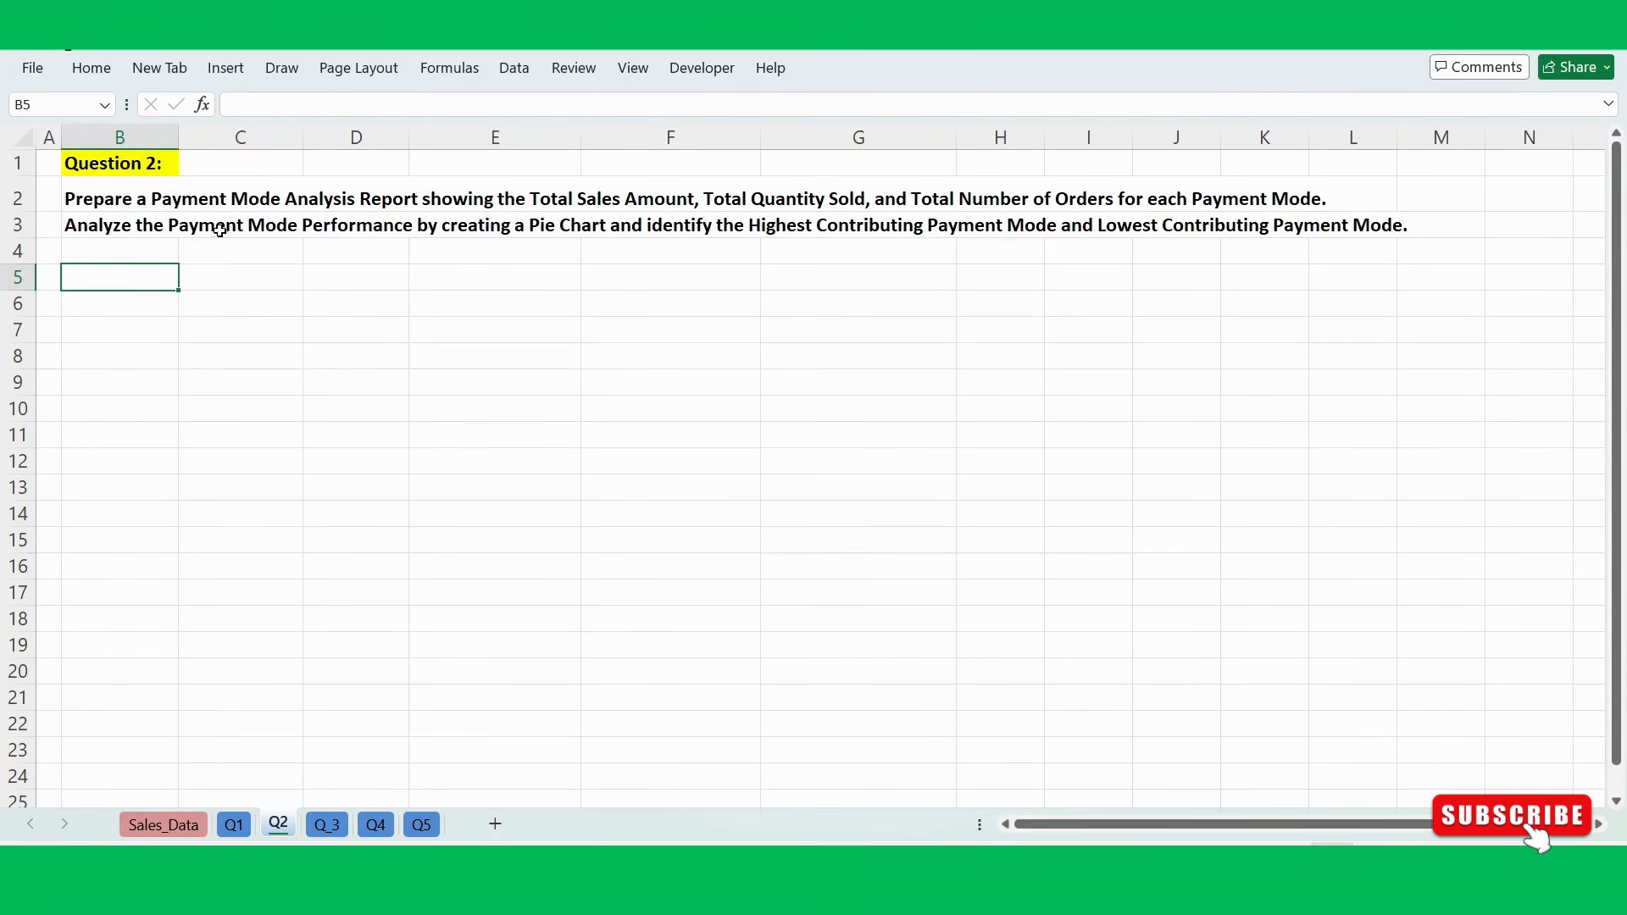
left_click(195, 273)
key("ctrl+z")
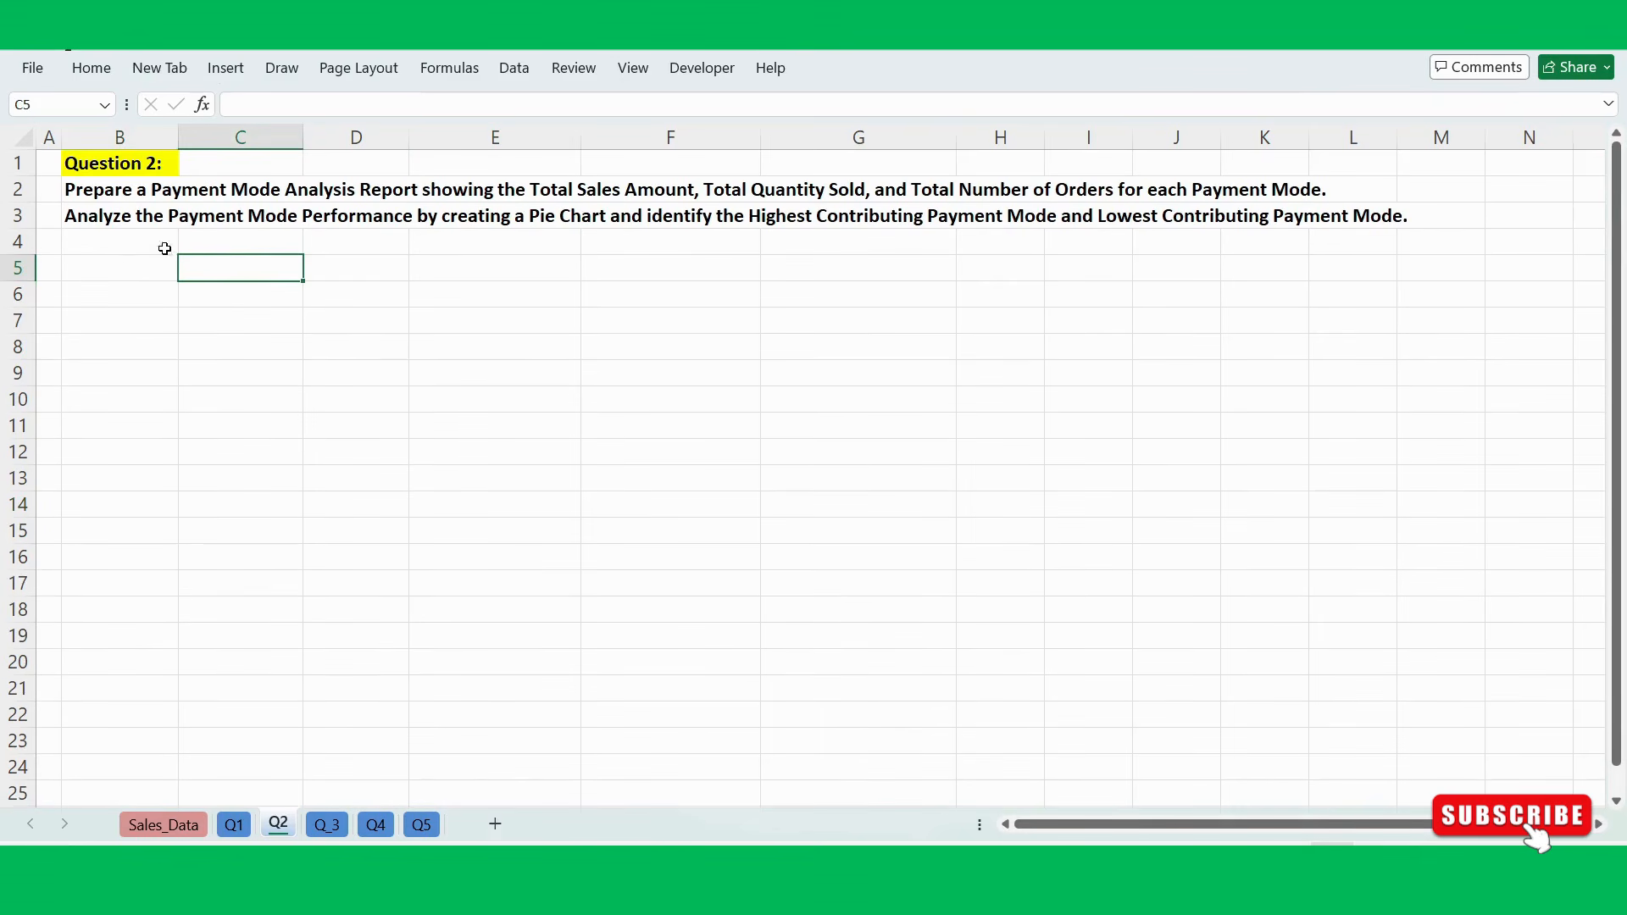
Read the Question 2 requirements in B2 and B3, and compare them with the pivot table restriction on sheet Q1.
left_click(95, 194)
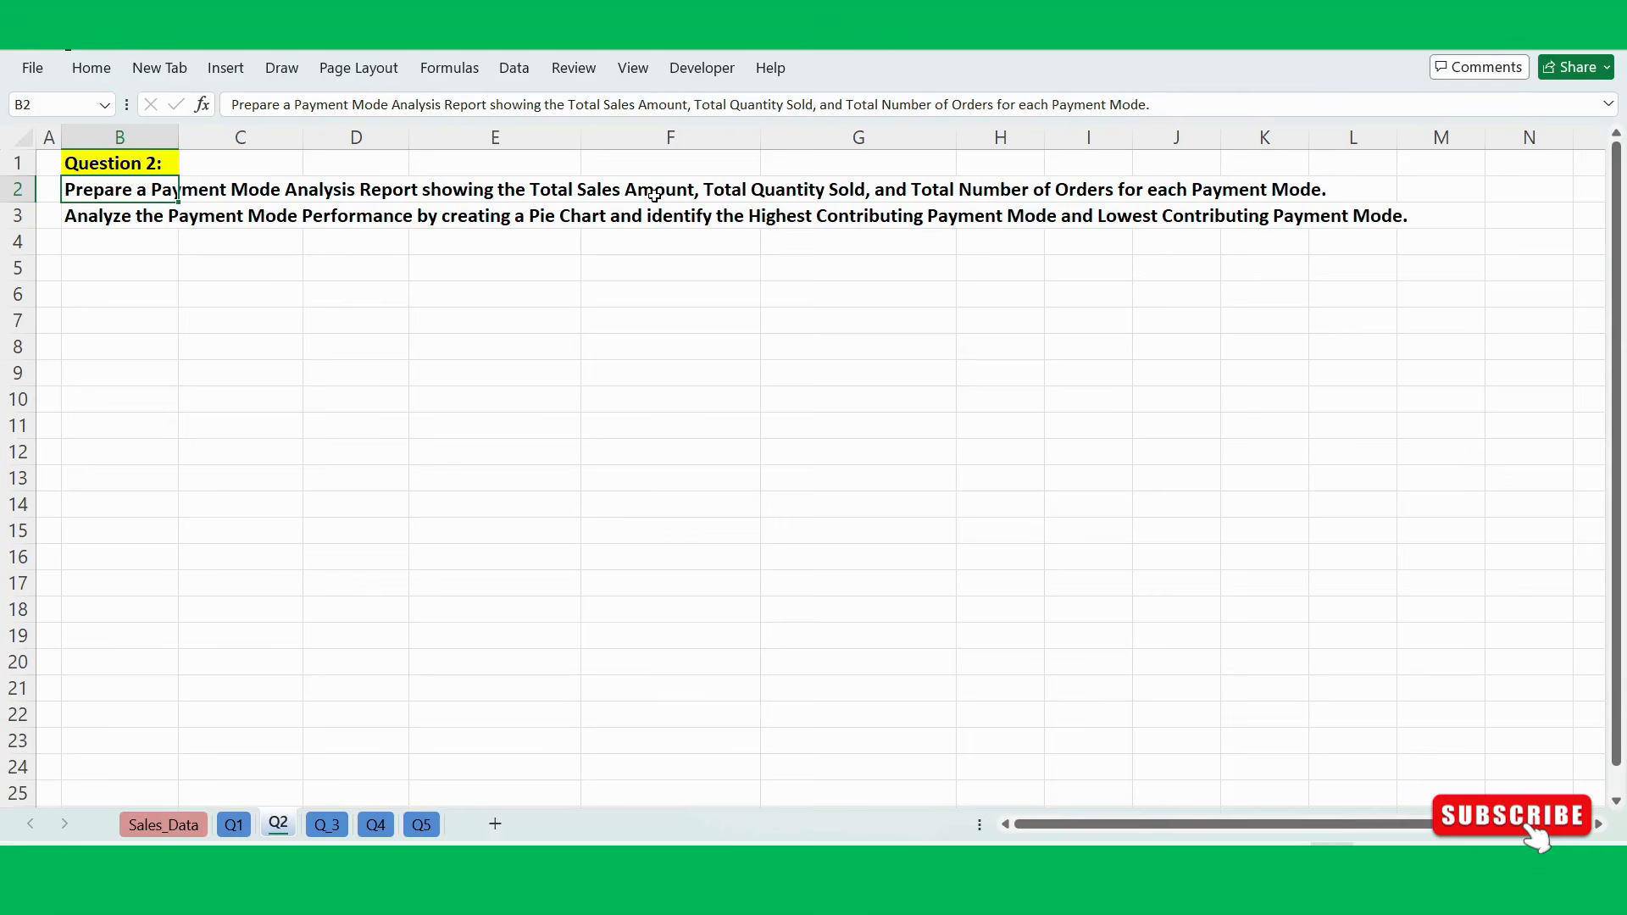
left_click(89, 217)
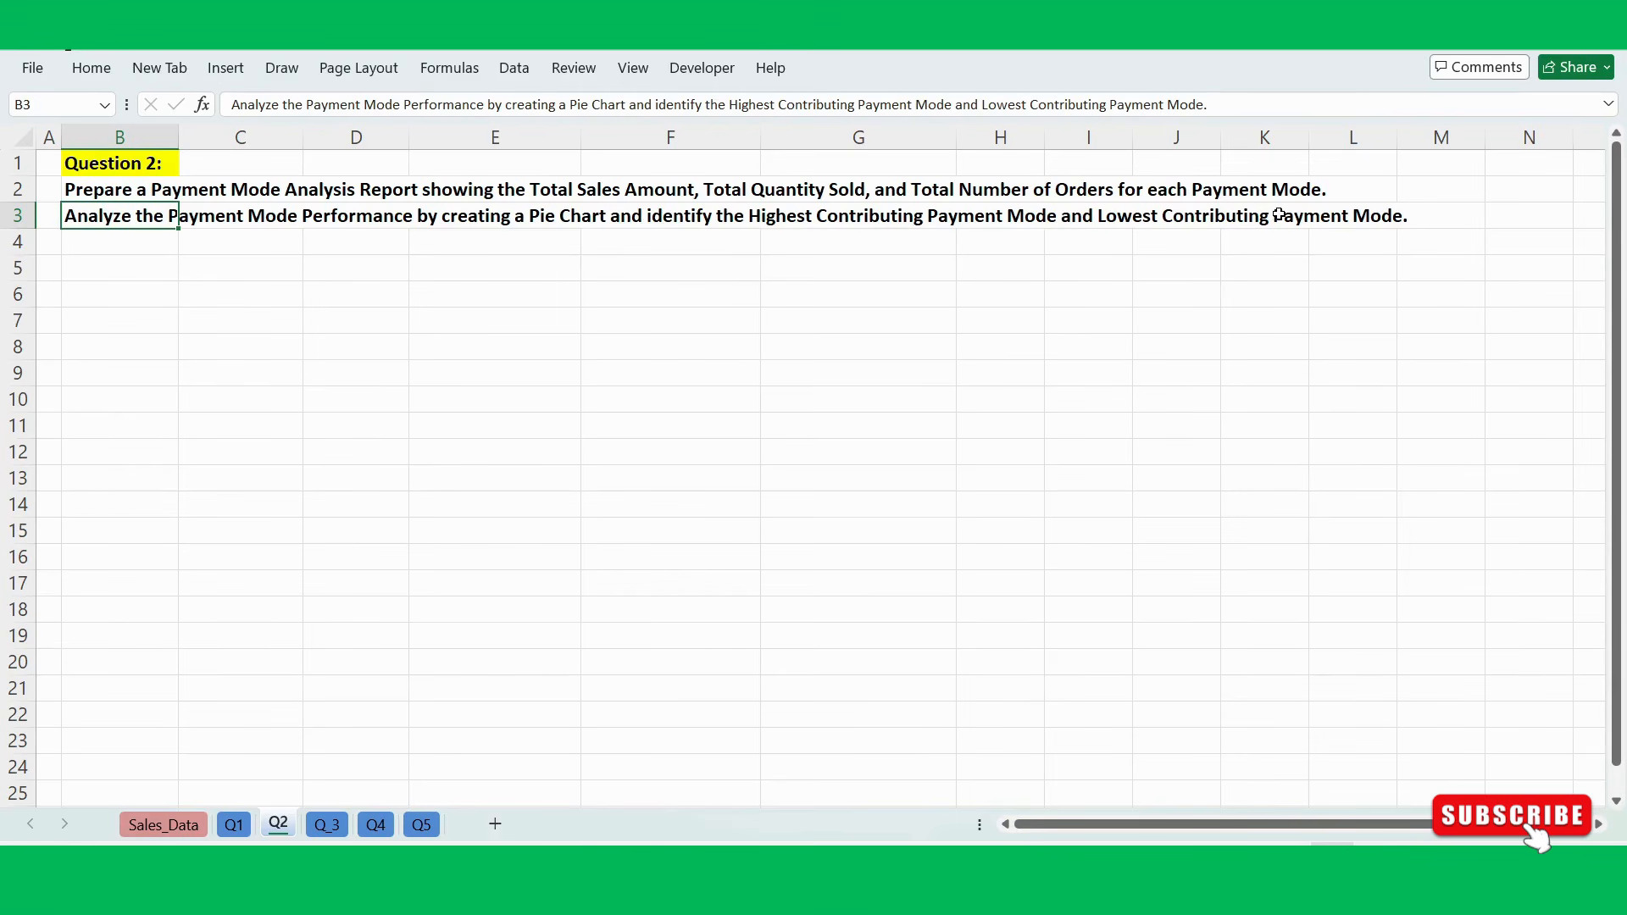
left_click(667, 266)
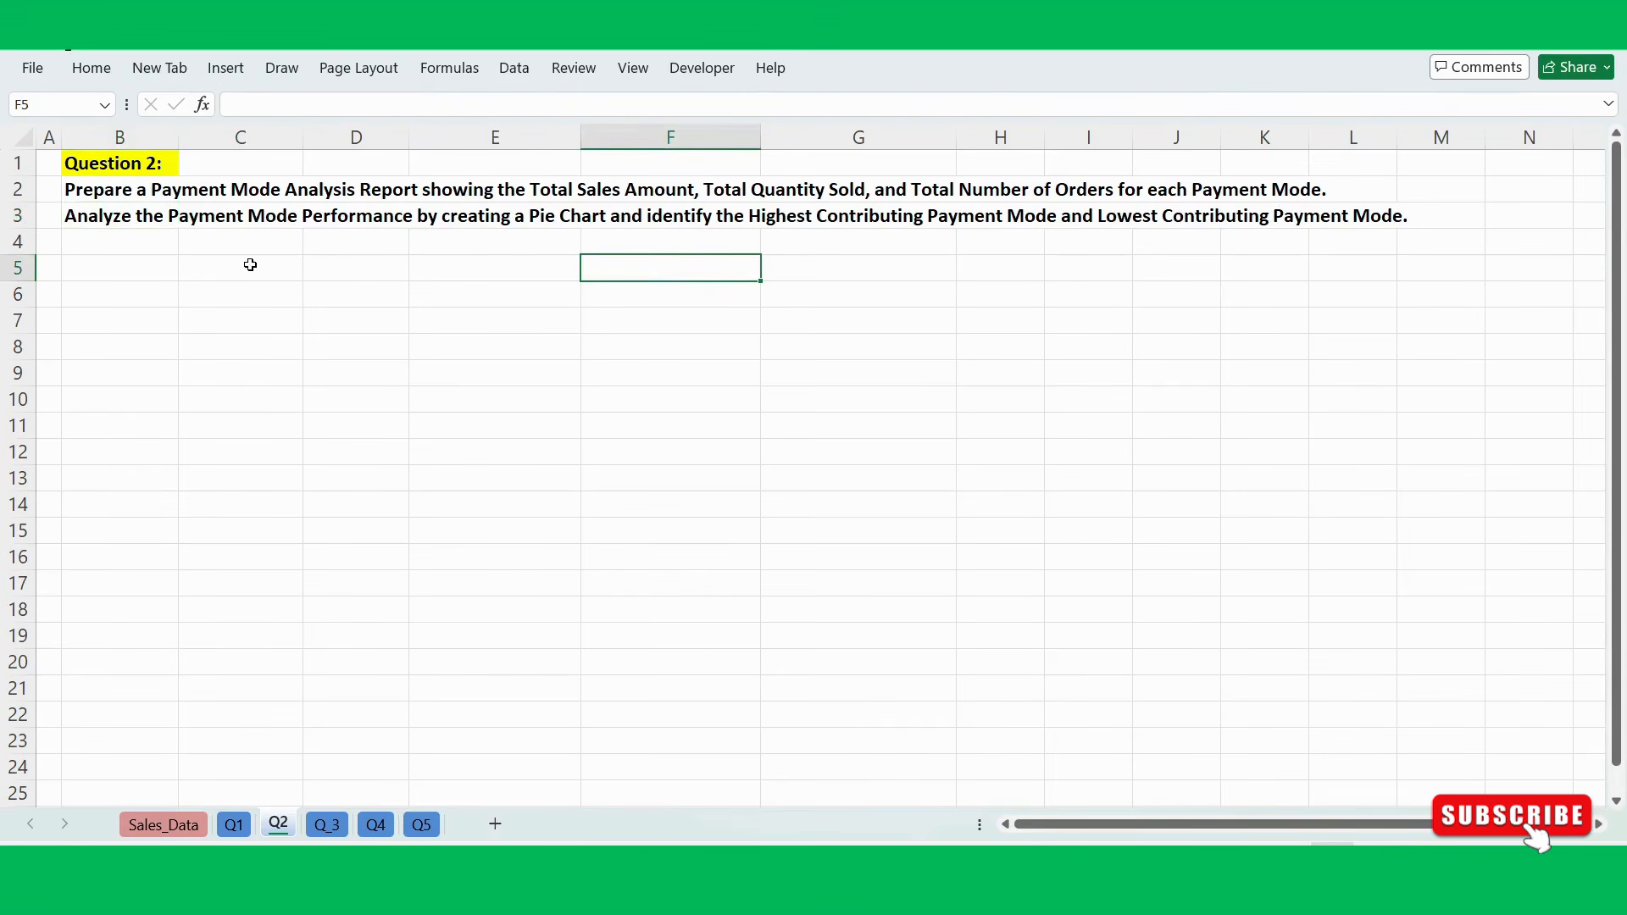
left_click(121, 246)
left_click(15, 188)
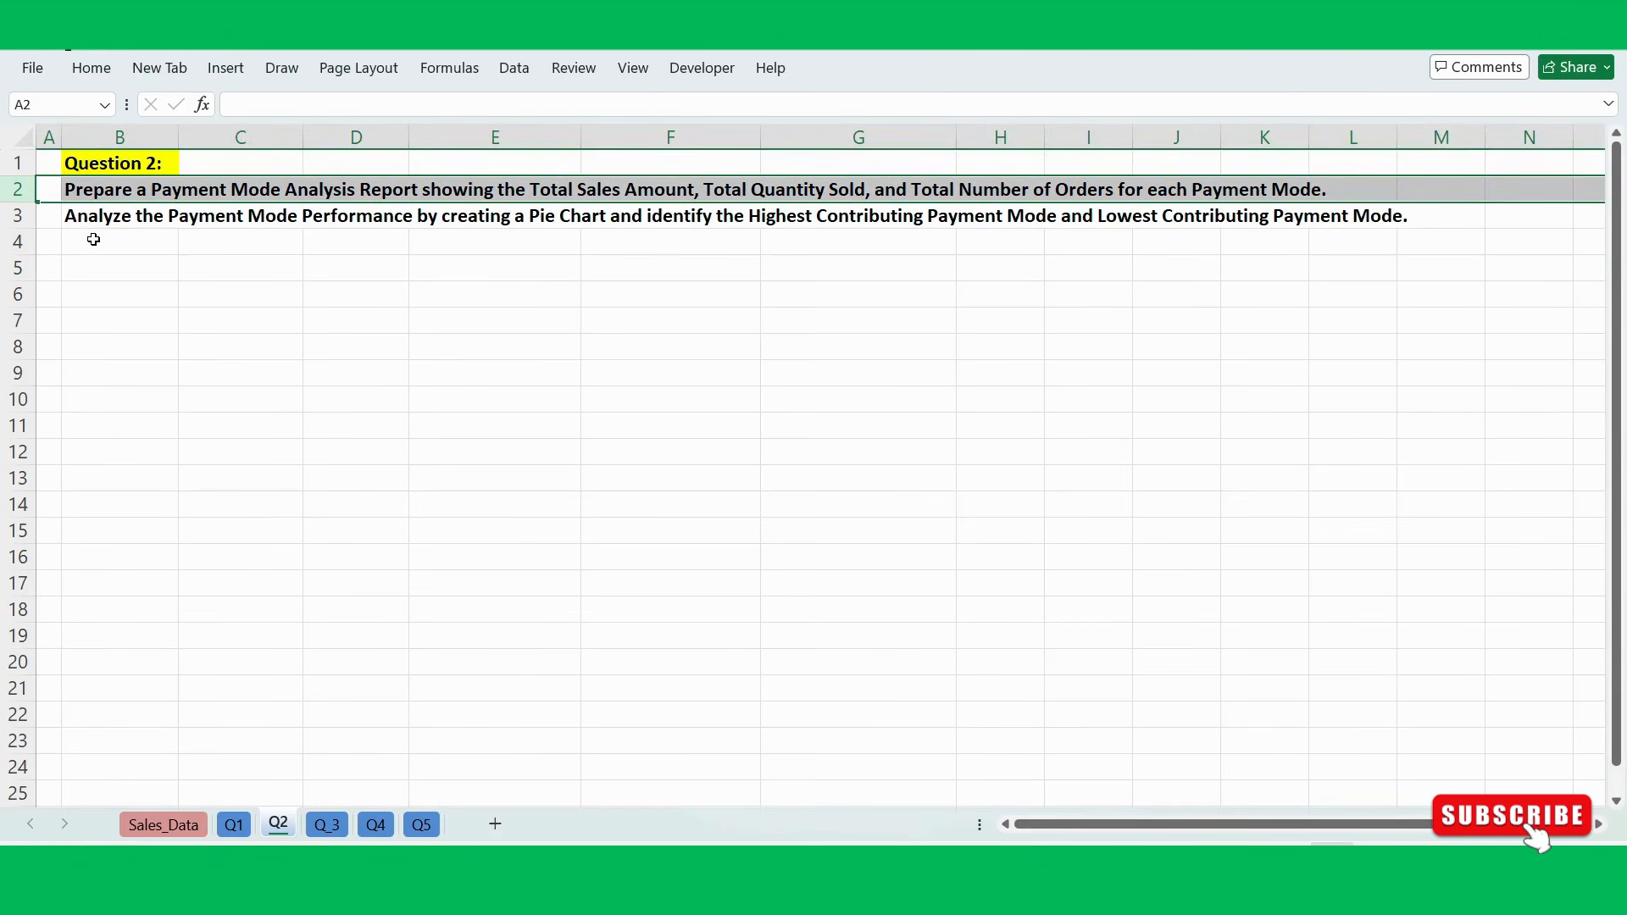
left_click(115, 190)
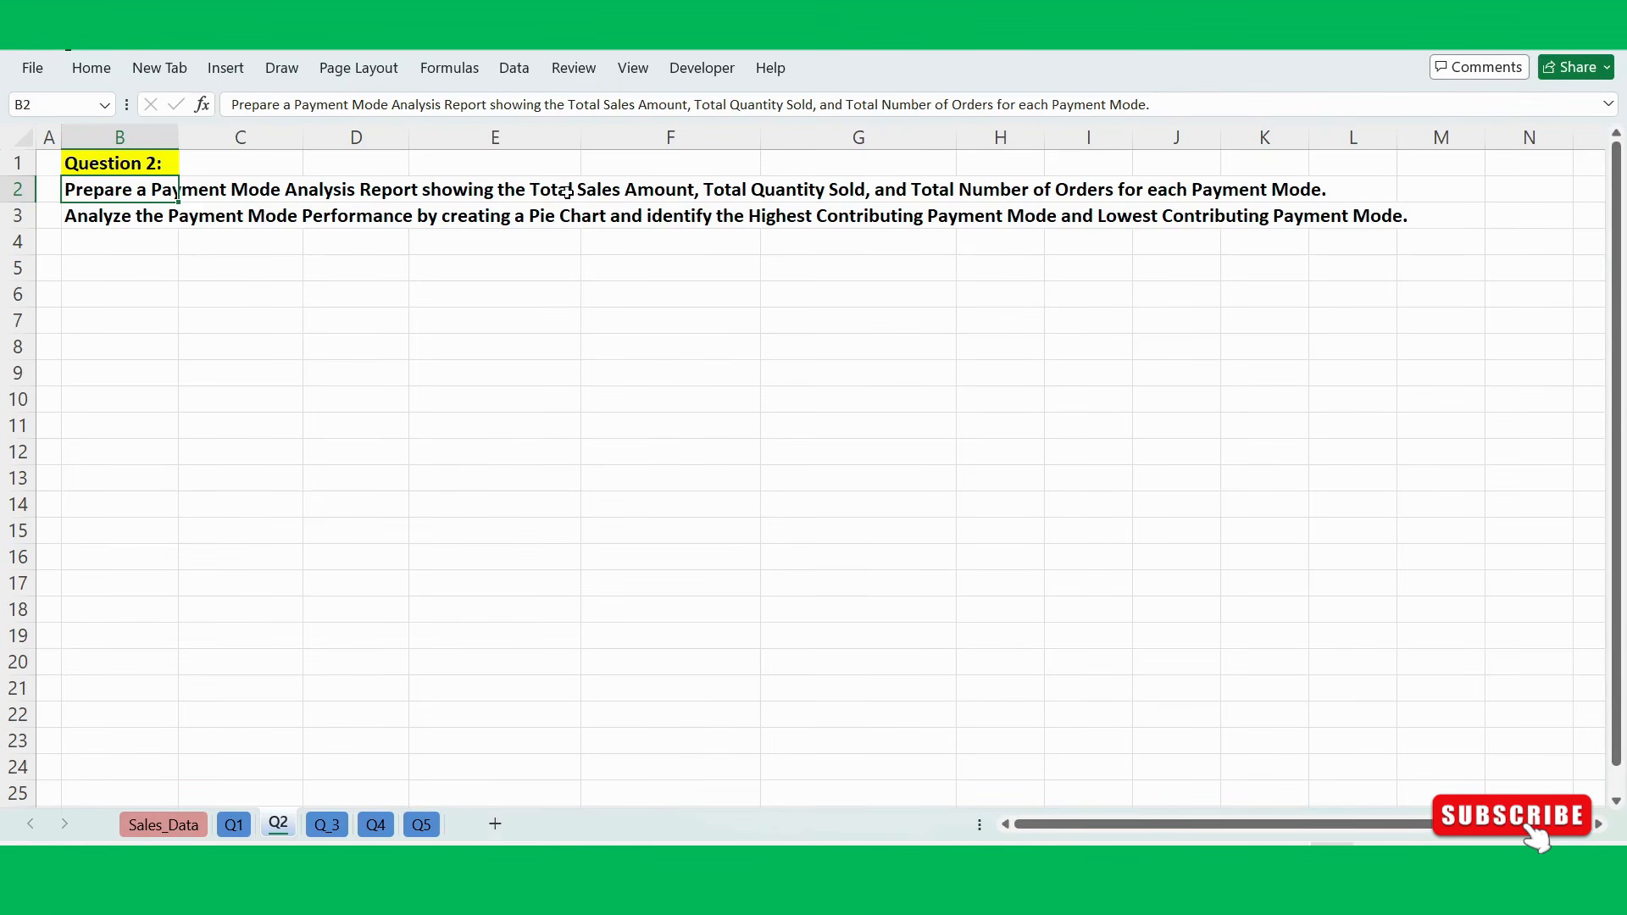
left_click(416, 298)
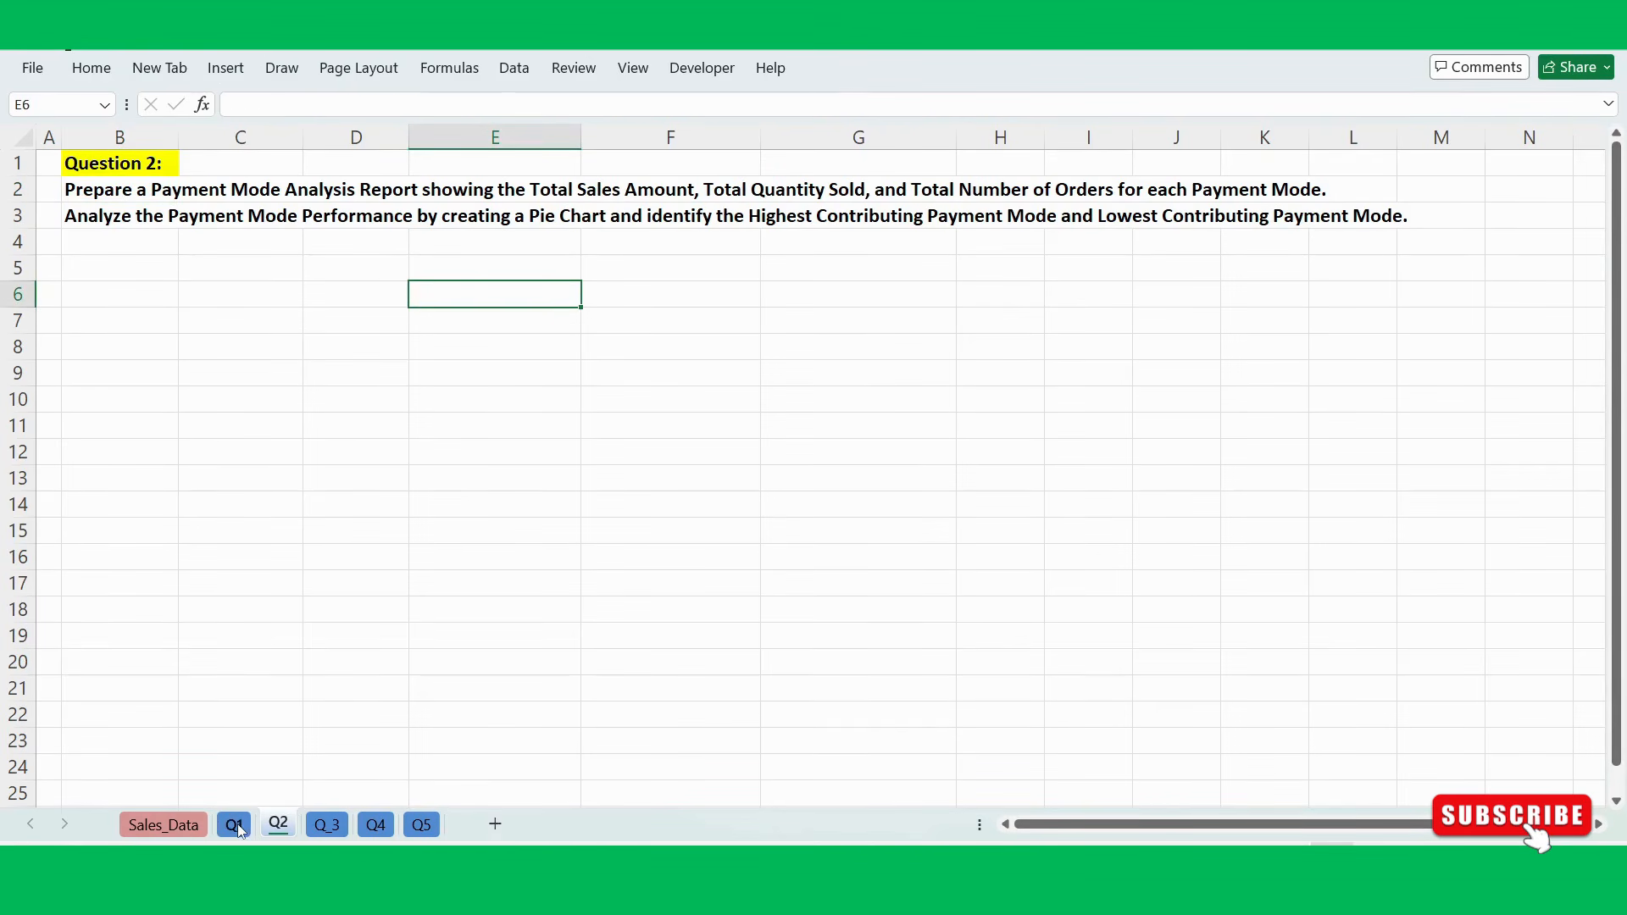
left_click(234, 825)
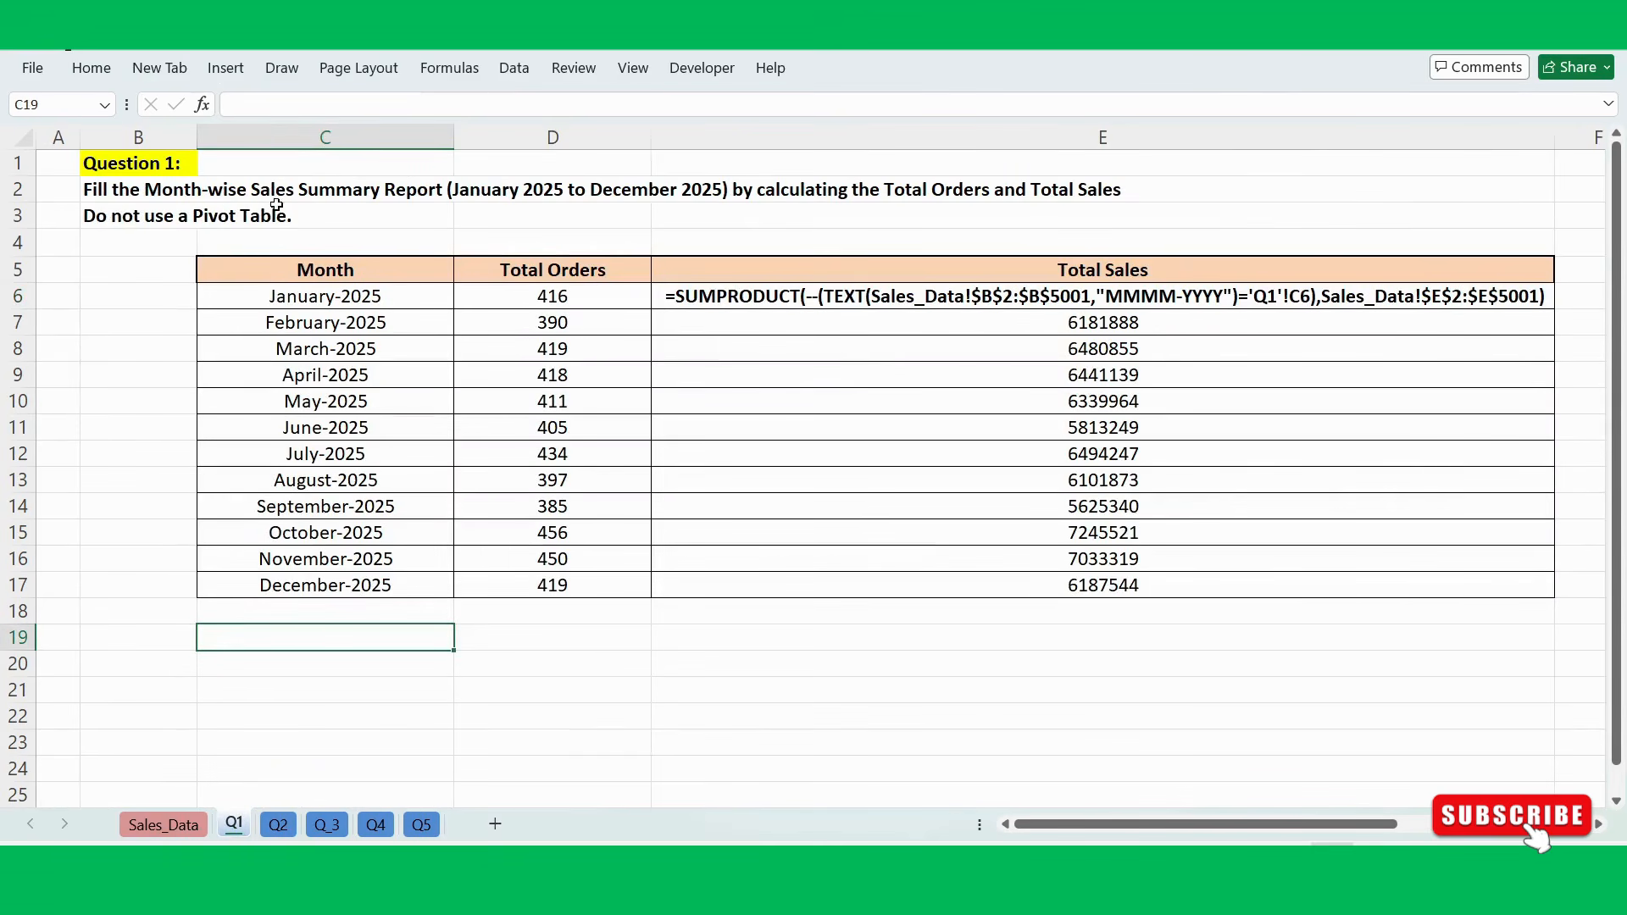
left_click(280, 827)
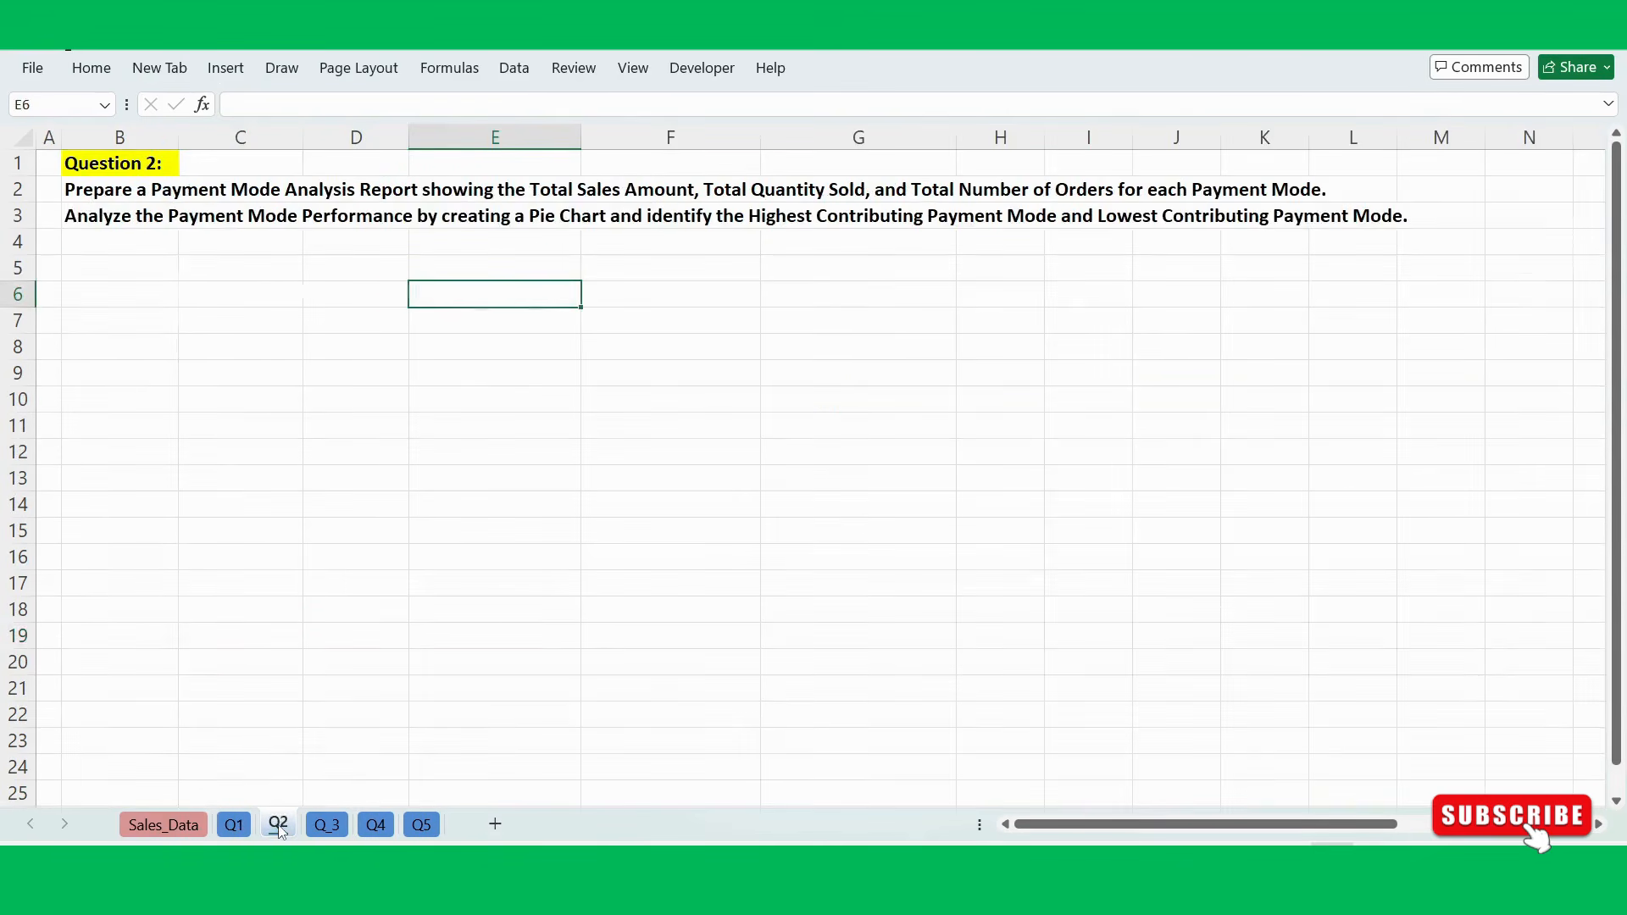
left_click(89, 239)
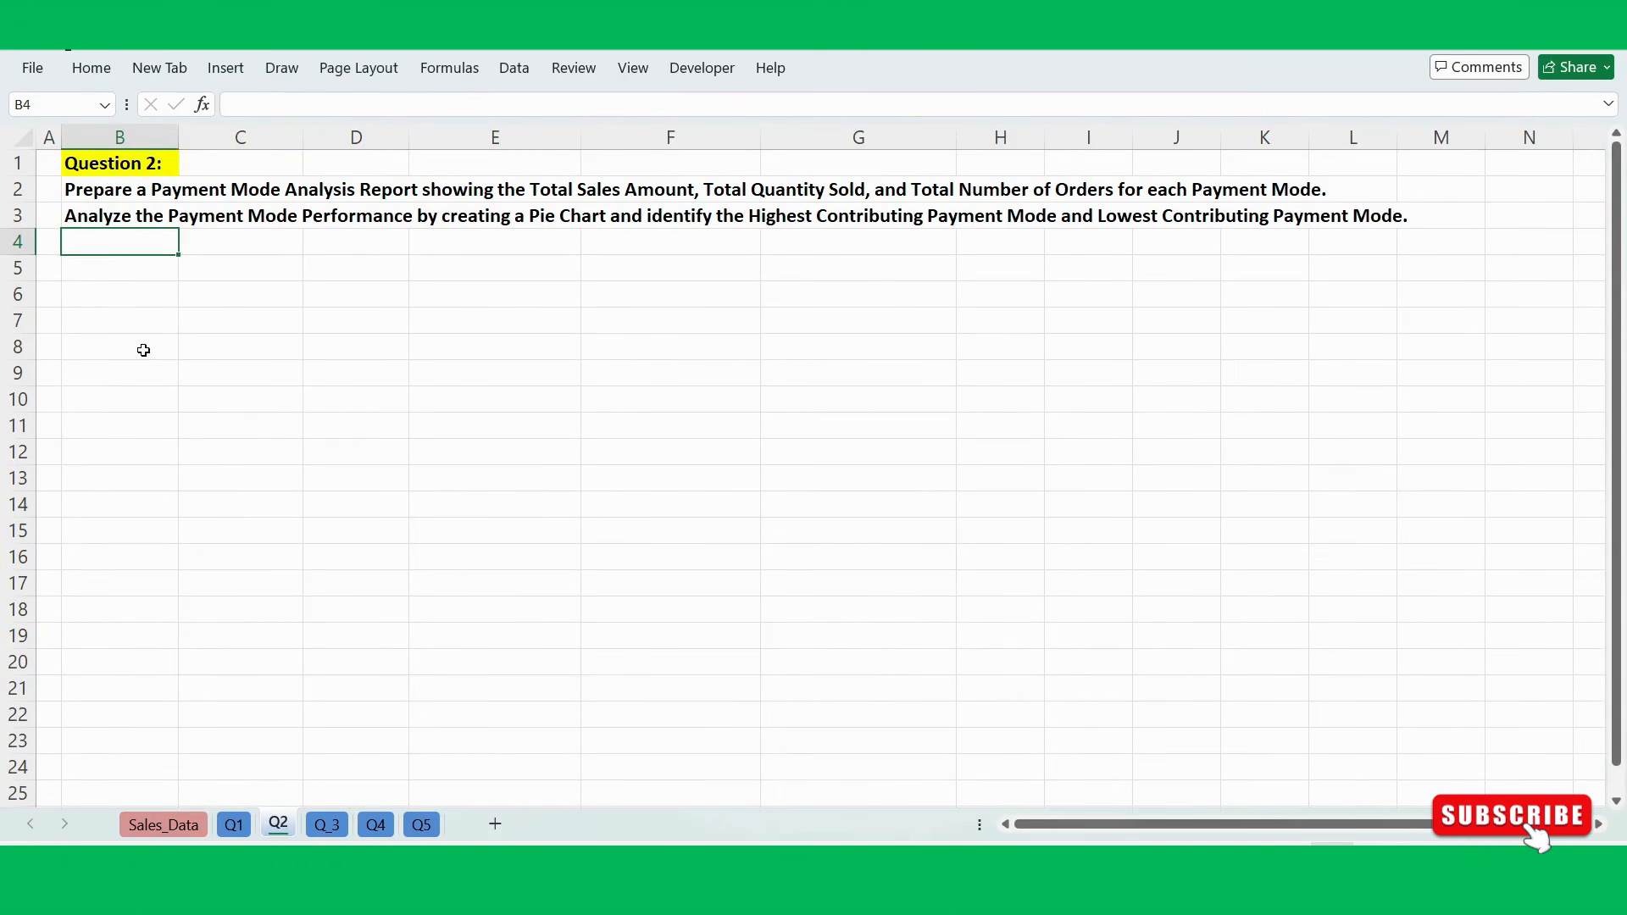
Open the Sales_Data sheet and select a cell within the order records near the beginning of the data.
left_click(155, 826)
left_click(381, 335)
left_click(166, 830)
left_click(382, 454)
key("ctrl+Up")
key("Down")
key("Down")
key("Down")
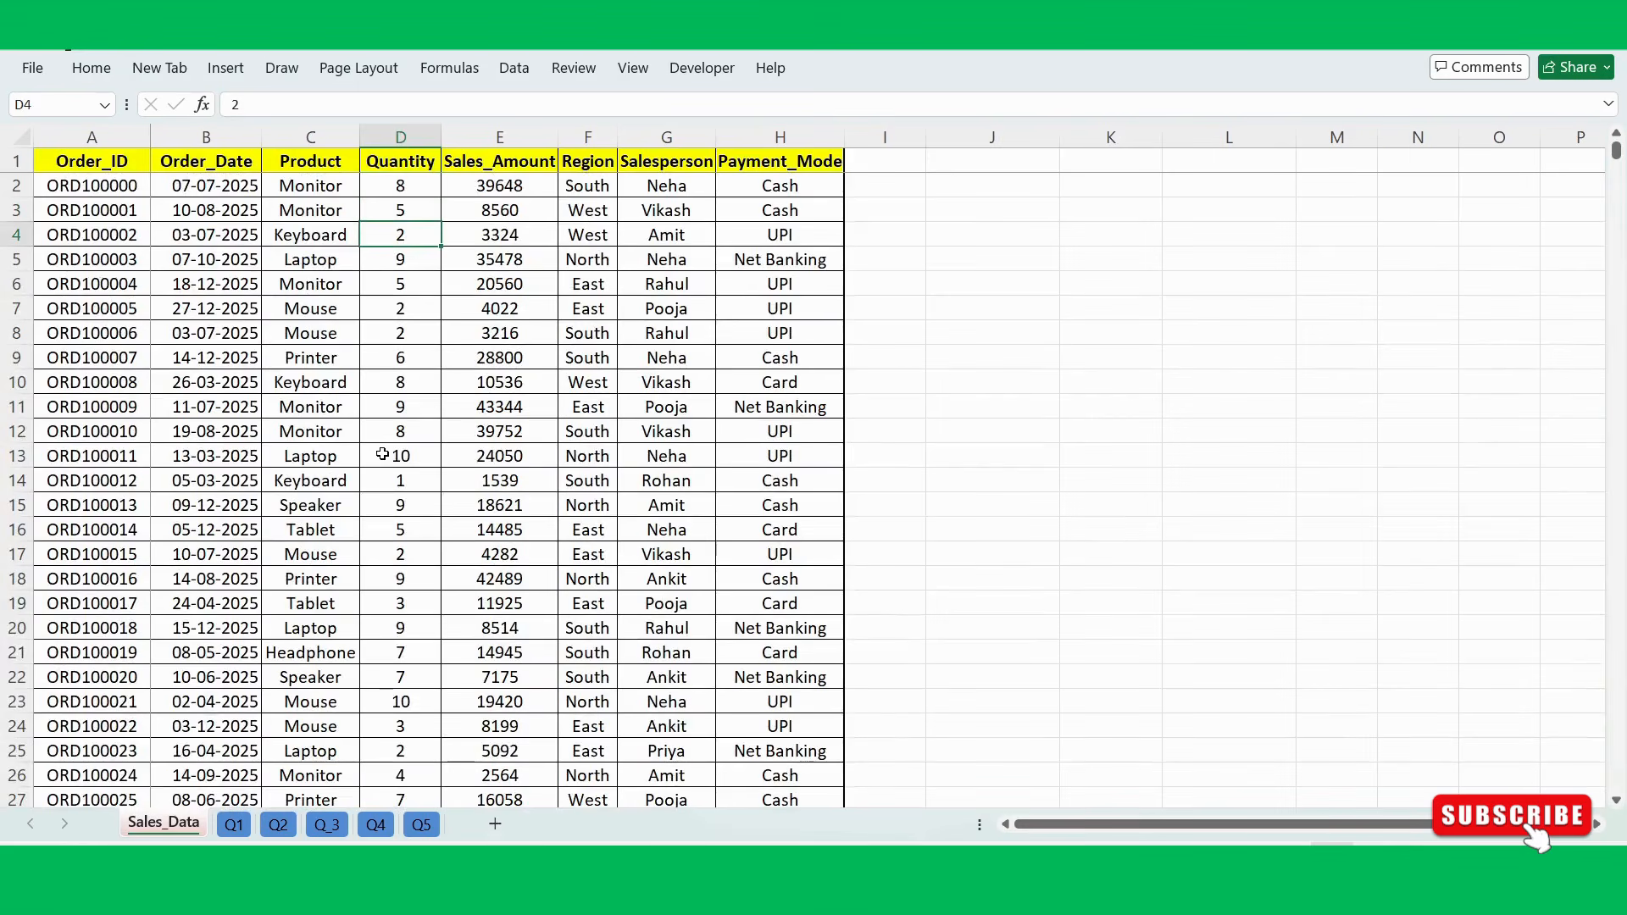
left_click(308, 386)
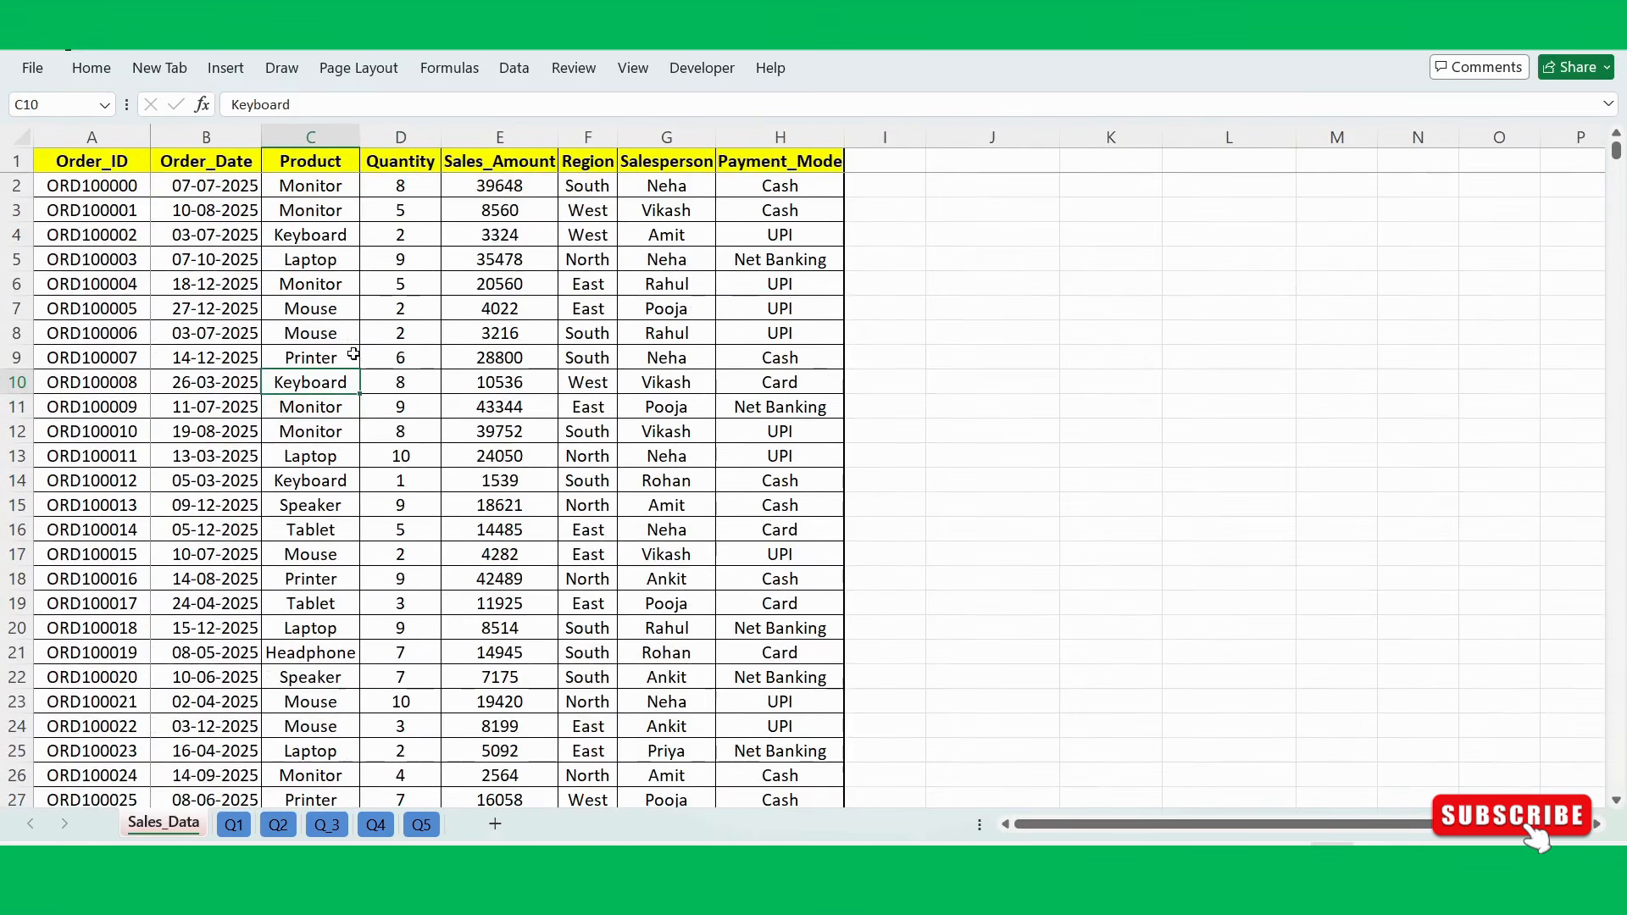
left_click(315, 413)
key("alt")
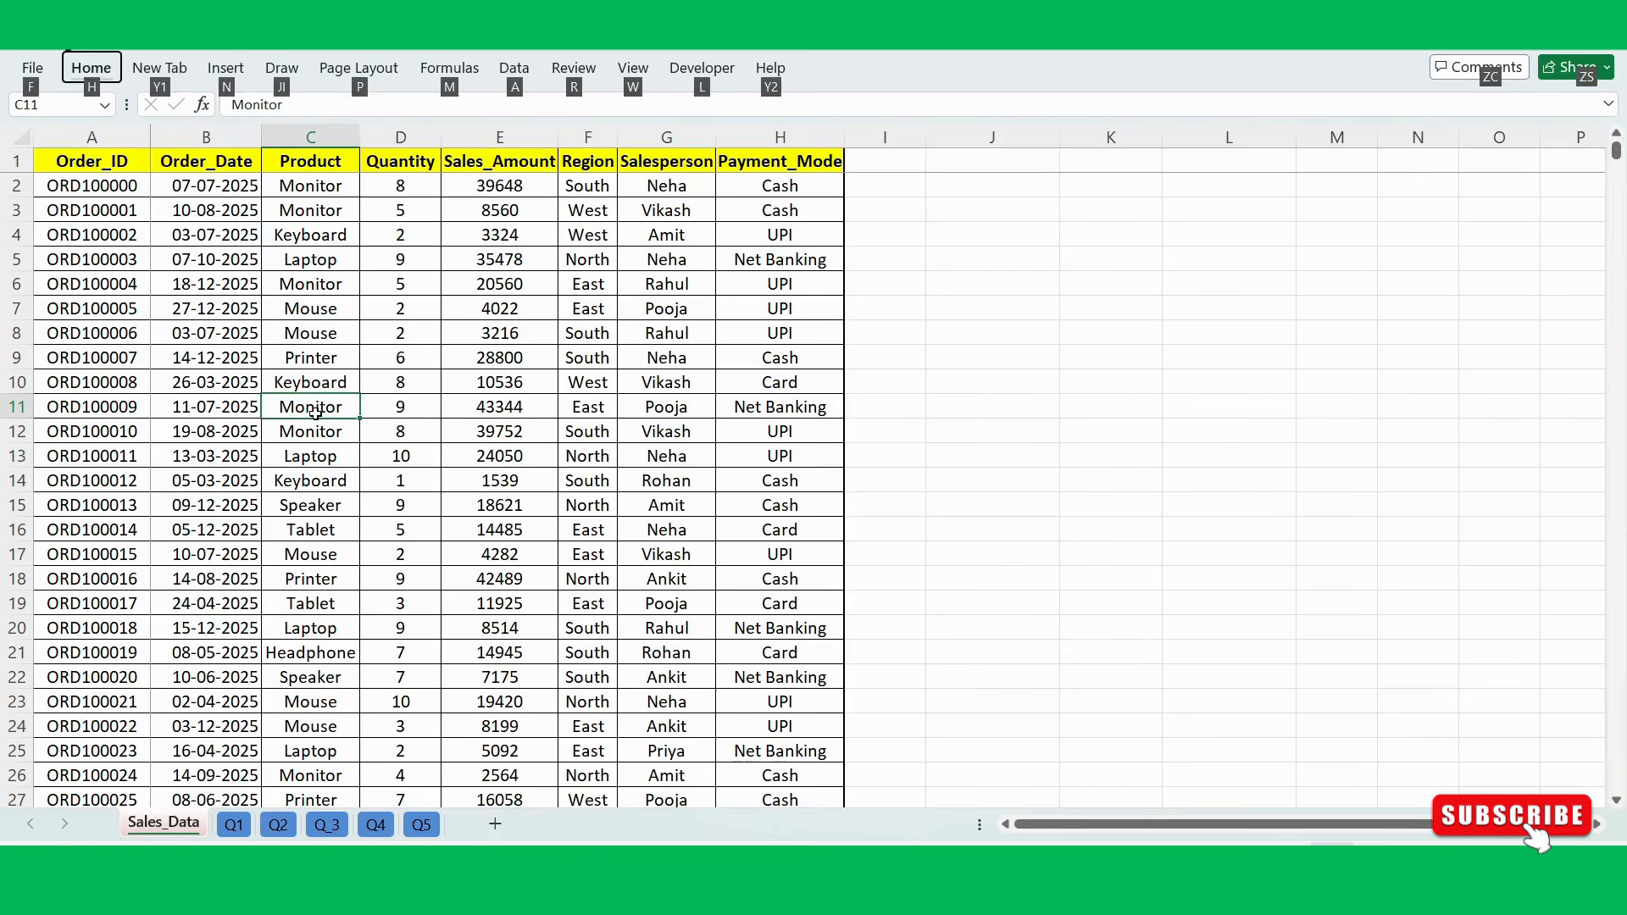
key("n")
key("v")
key("t")
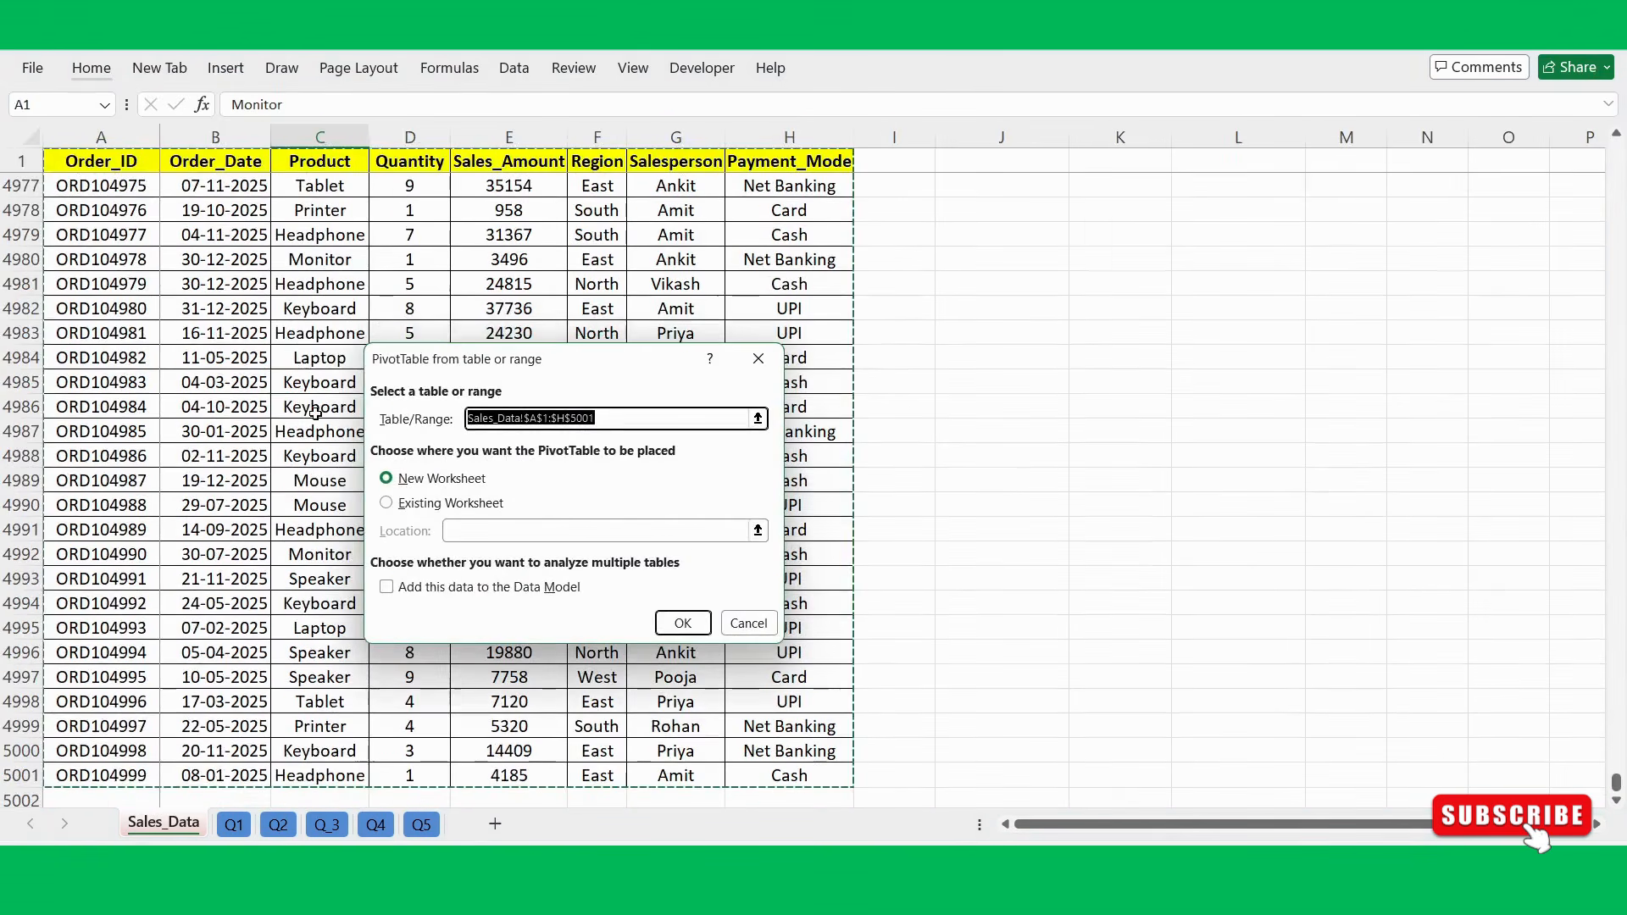
key("Escape")
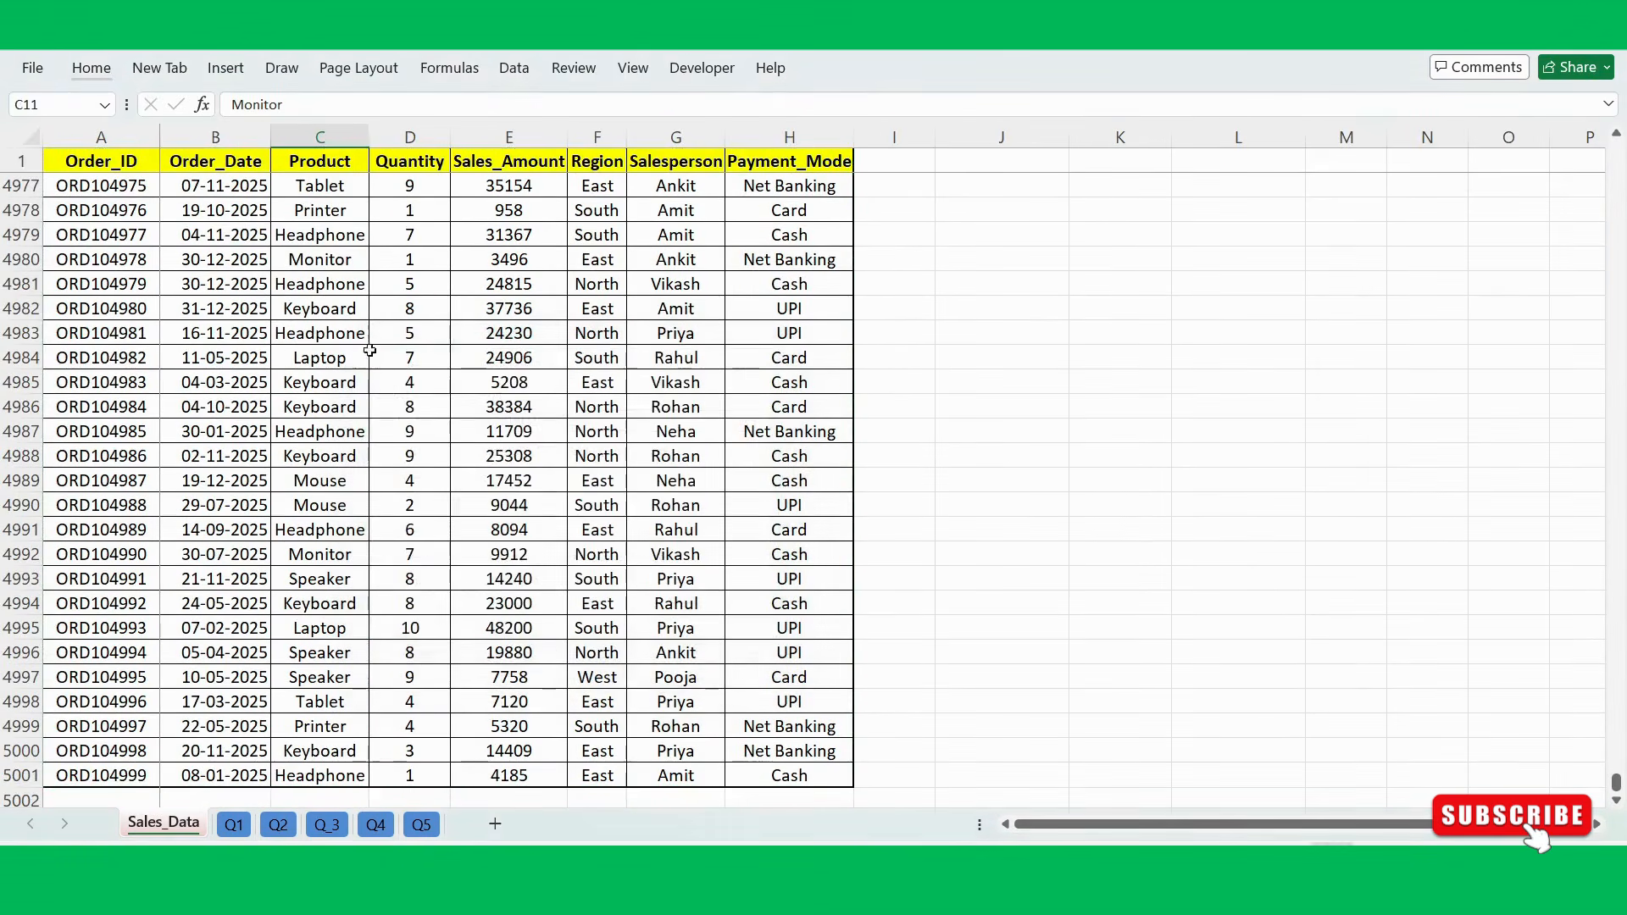
left_click(331, 271)
key("ctrl+Up")
key("Down")
key("Down")
key("Down")
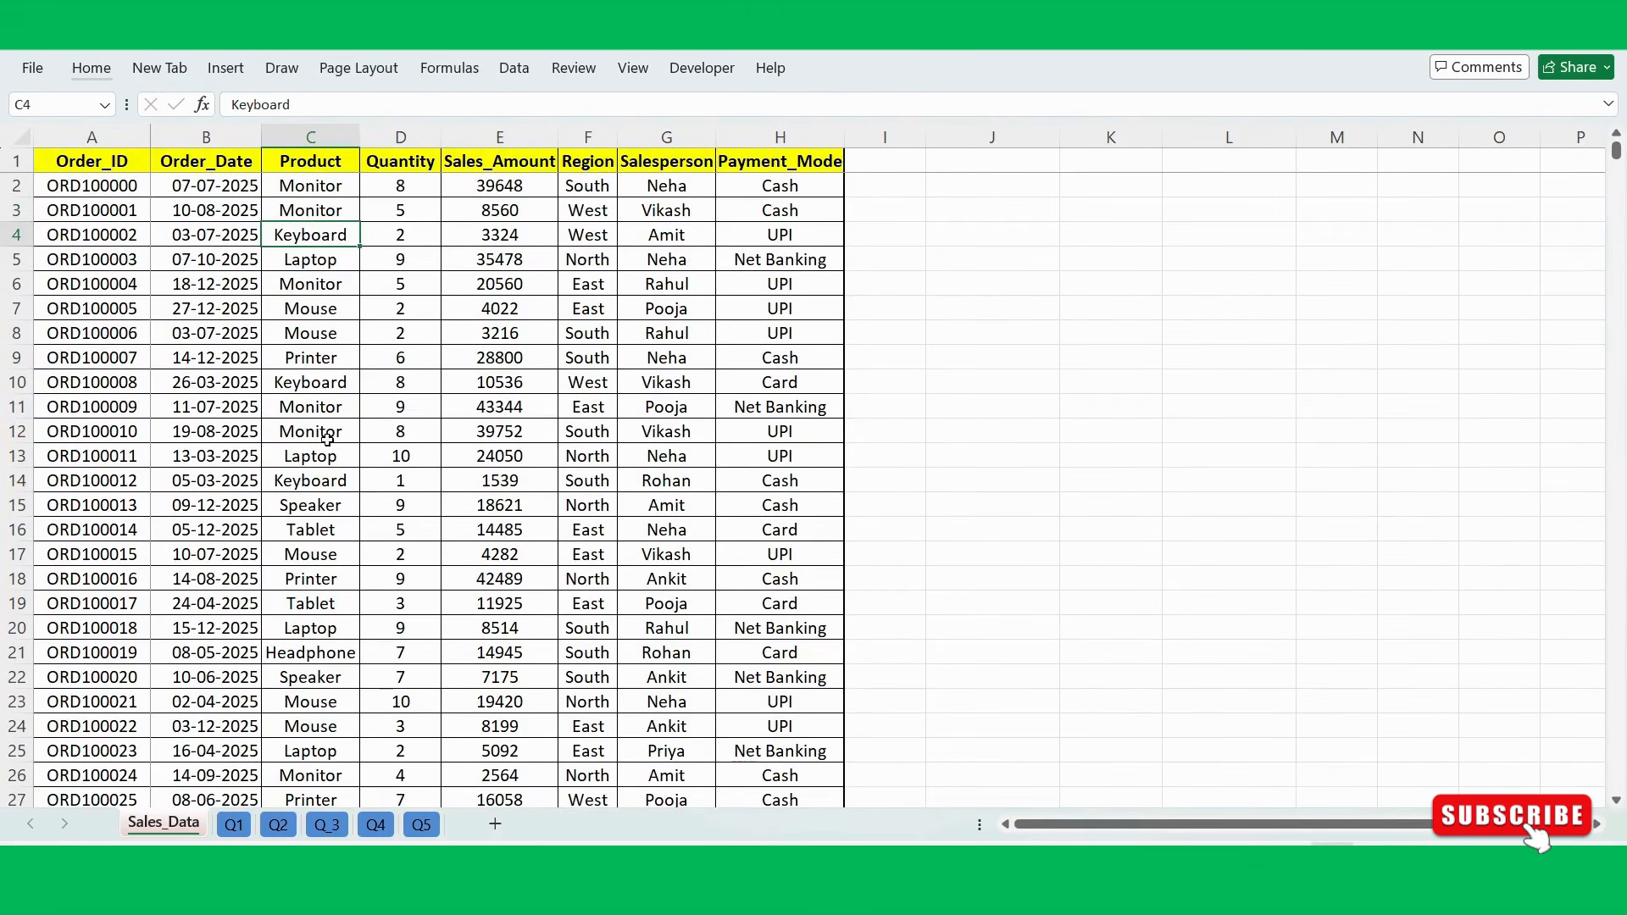
Create a PivotTable from Sales_Data!$A$1:$H$5001 on the existing worksheet at location 'Q2'!$C$8.
left_click(324, 439)
key("alt+n")
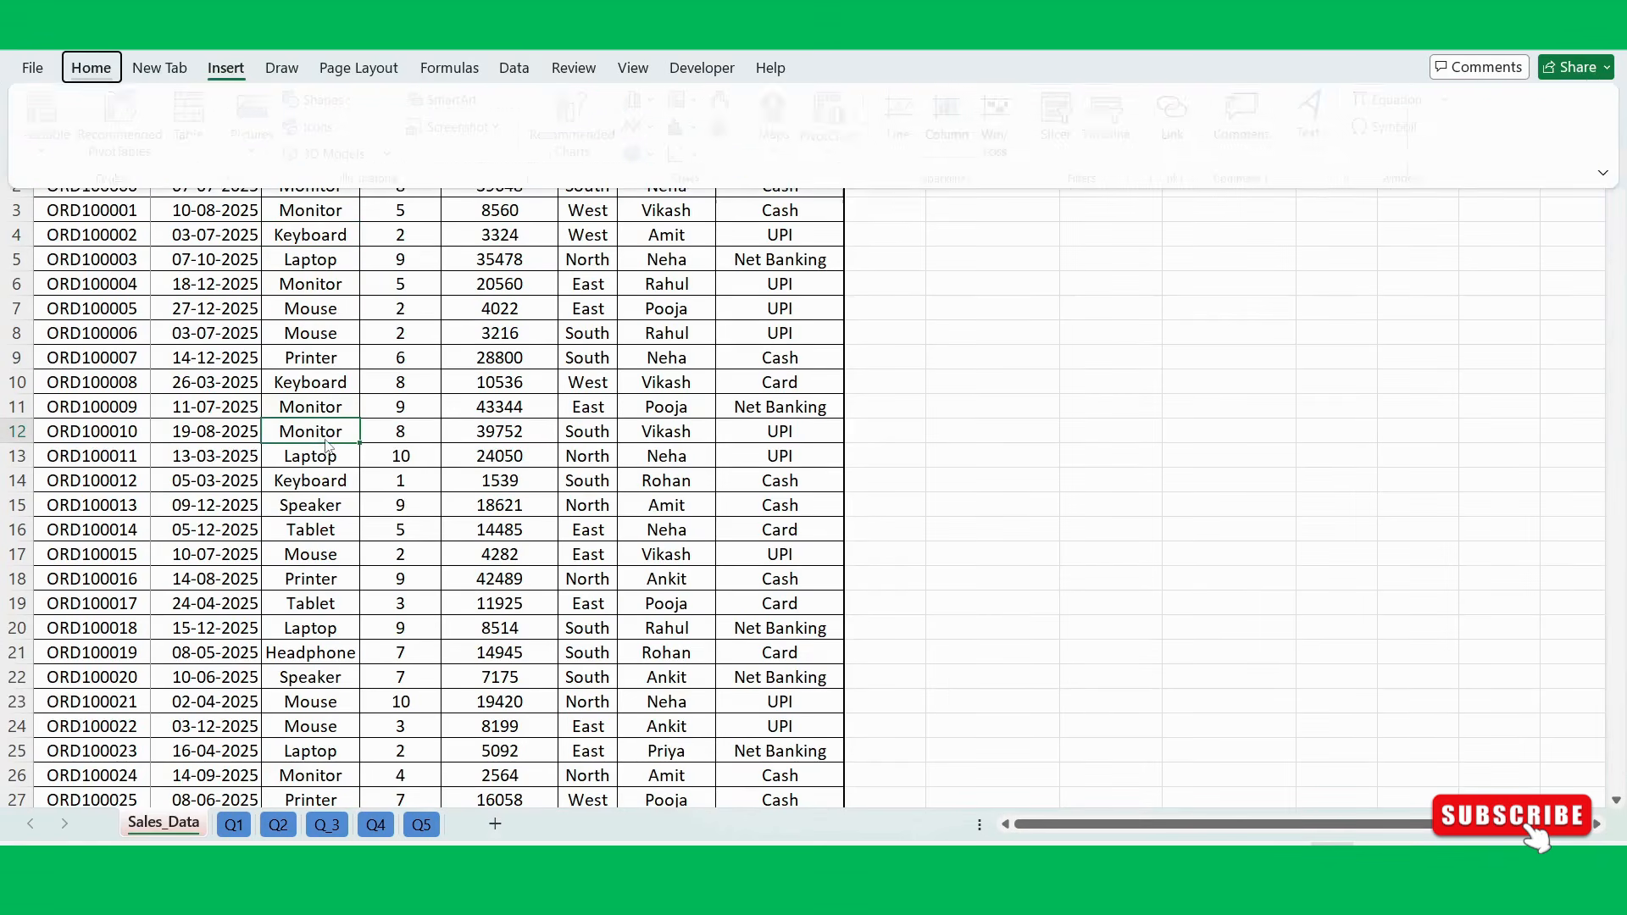
key("v")
key("t")
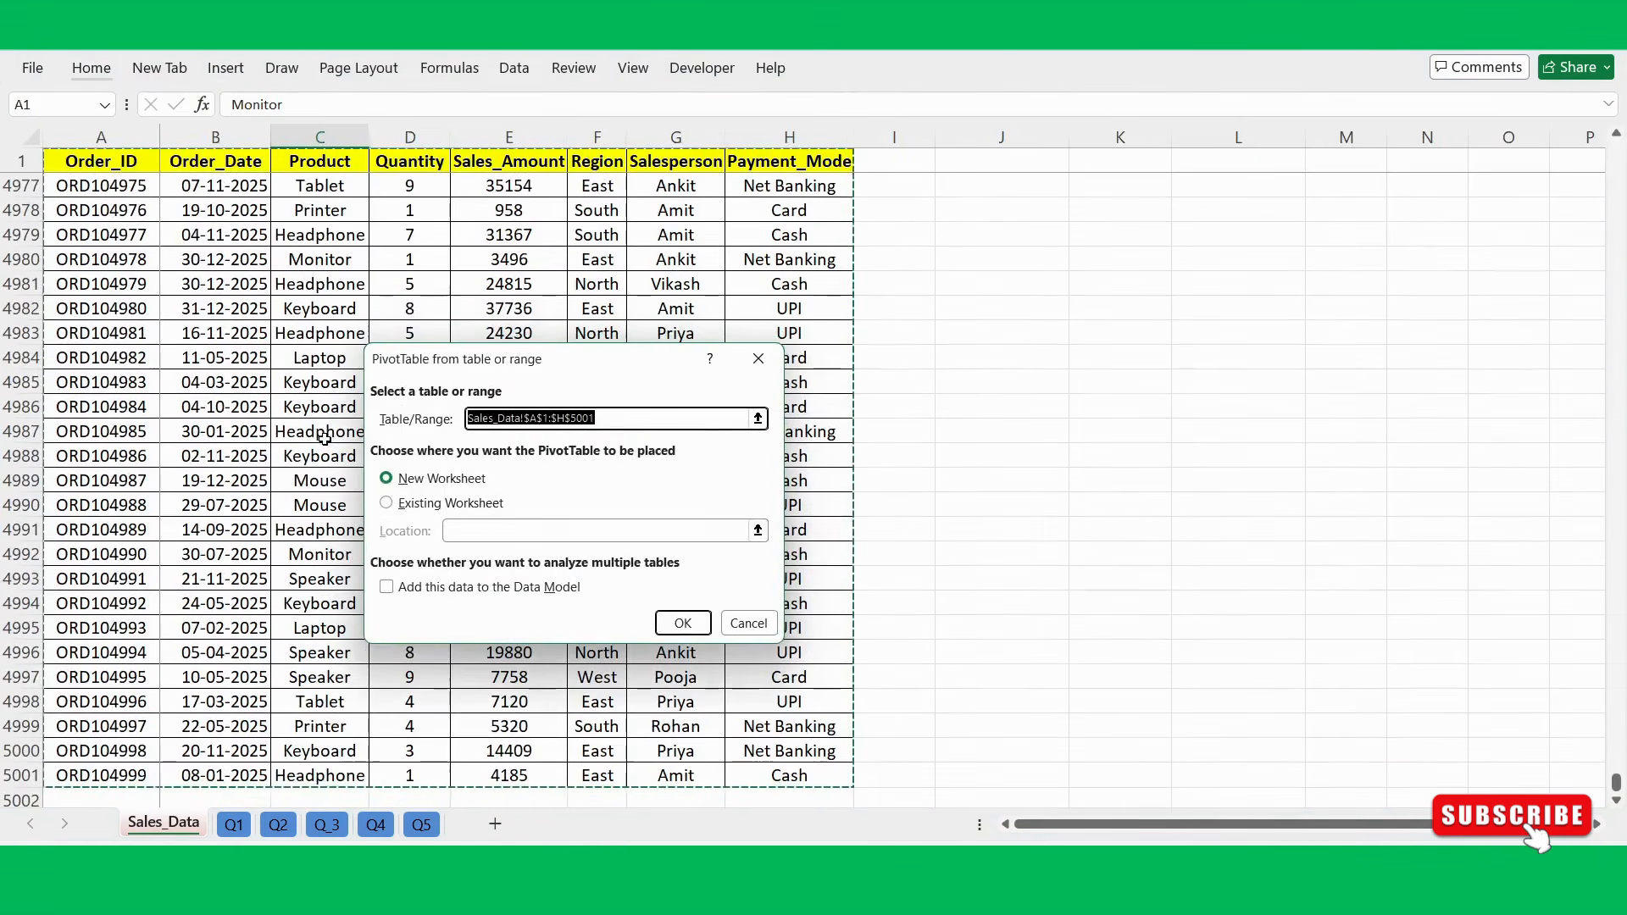
left_click(388, 503)
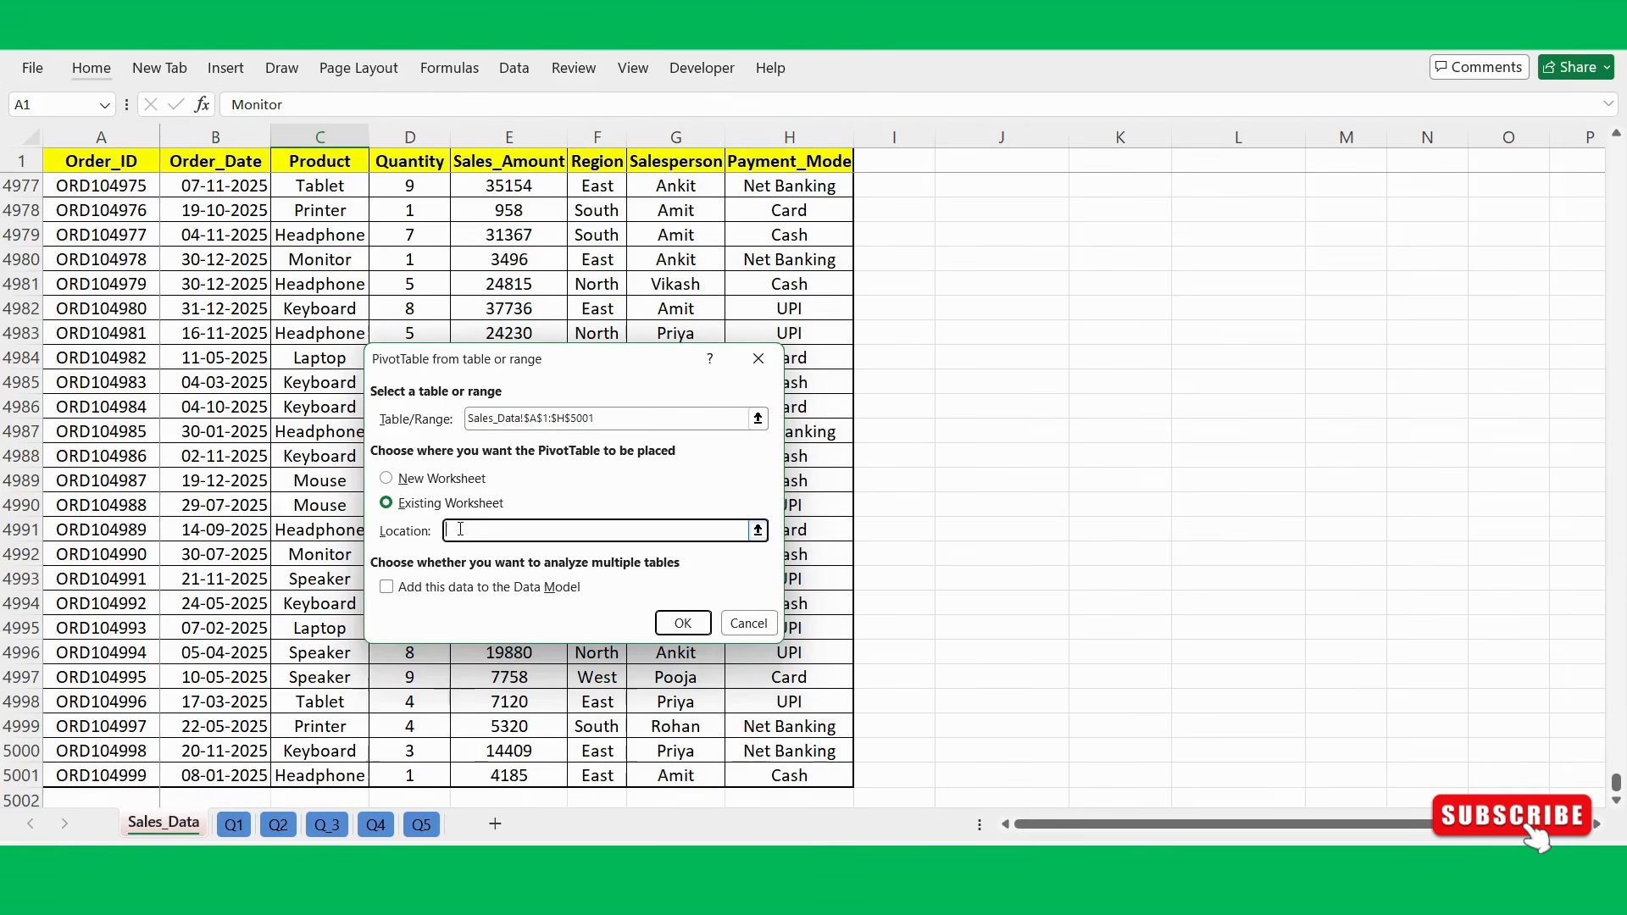
left_click(758, 530)
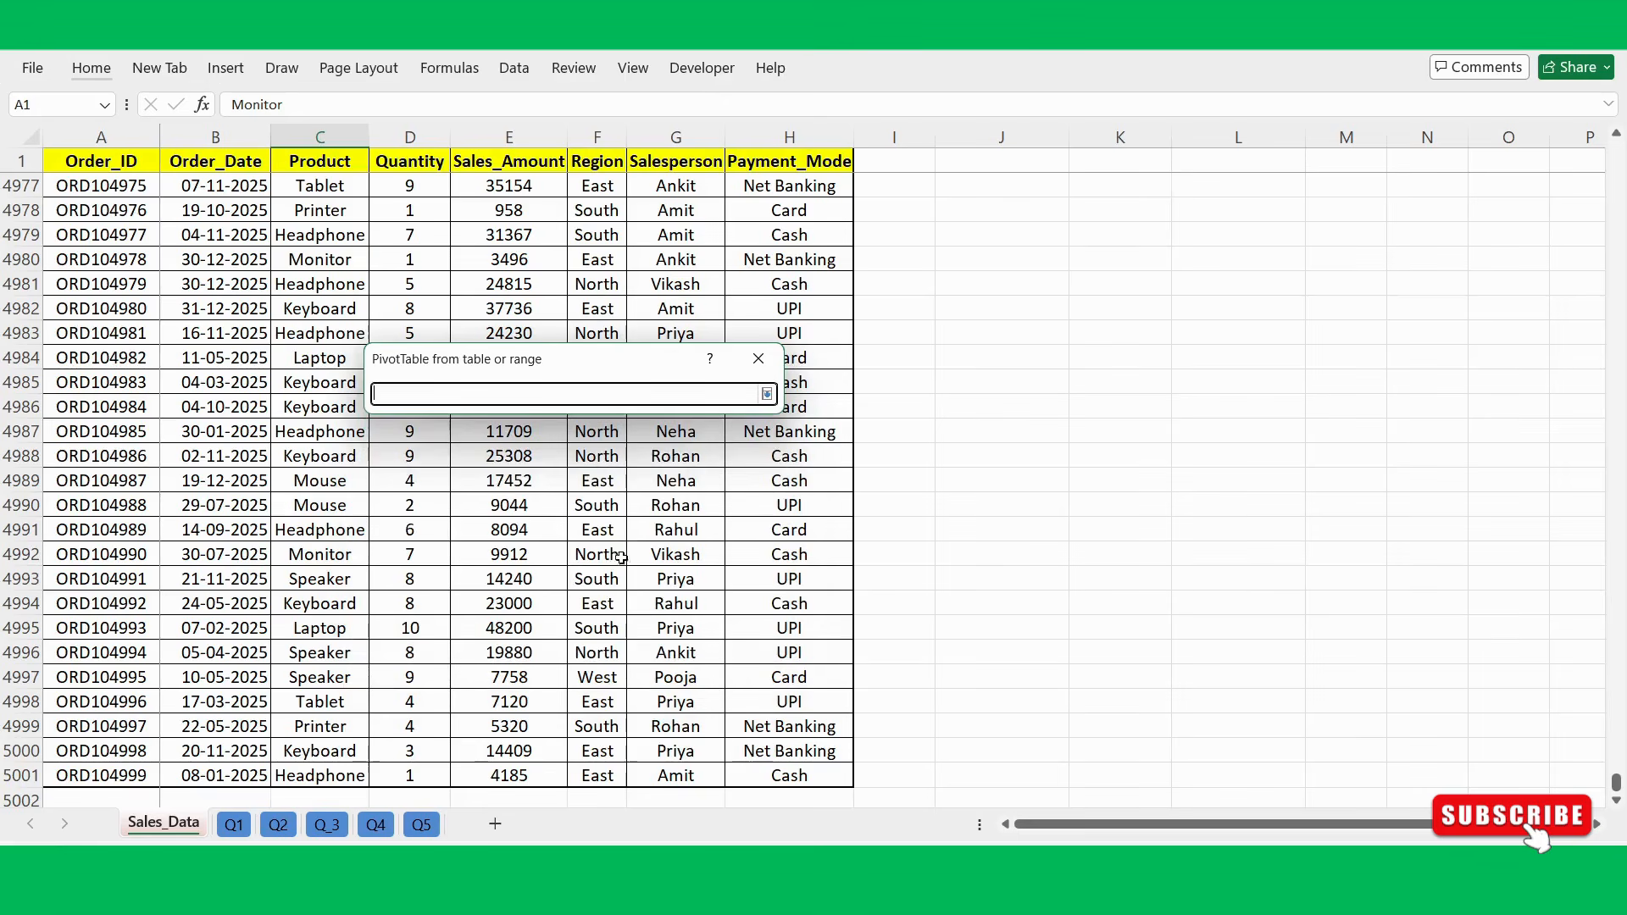
left_click(277, 825)
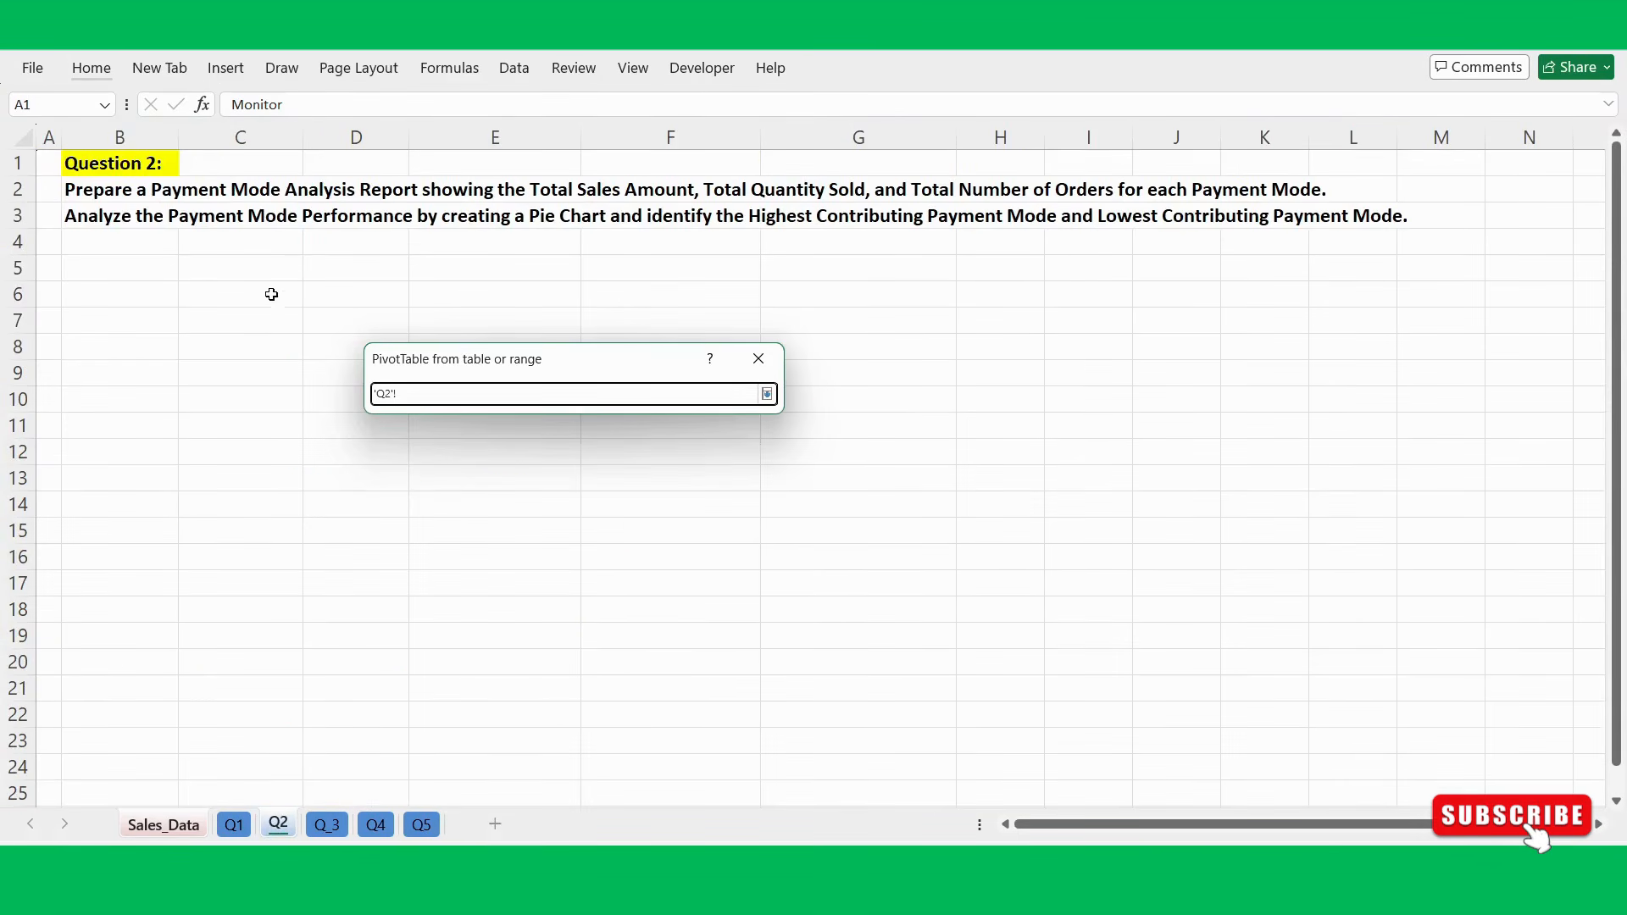
left_click(237, 344)
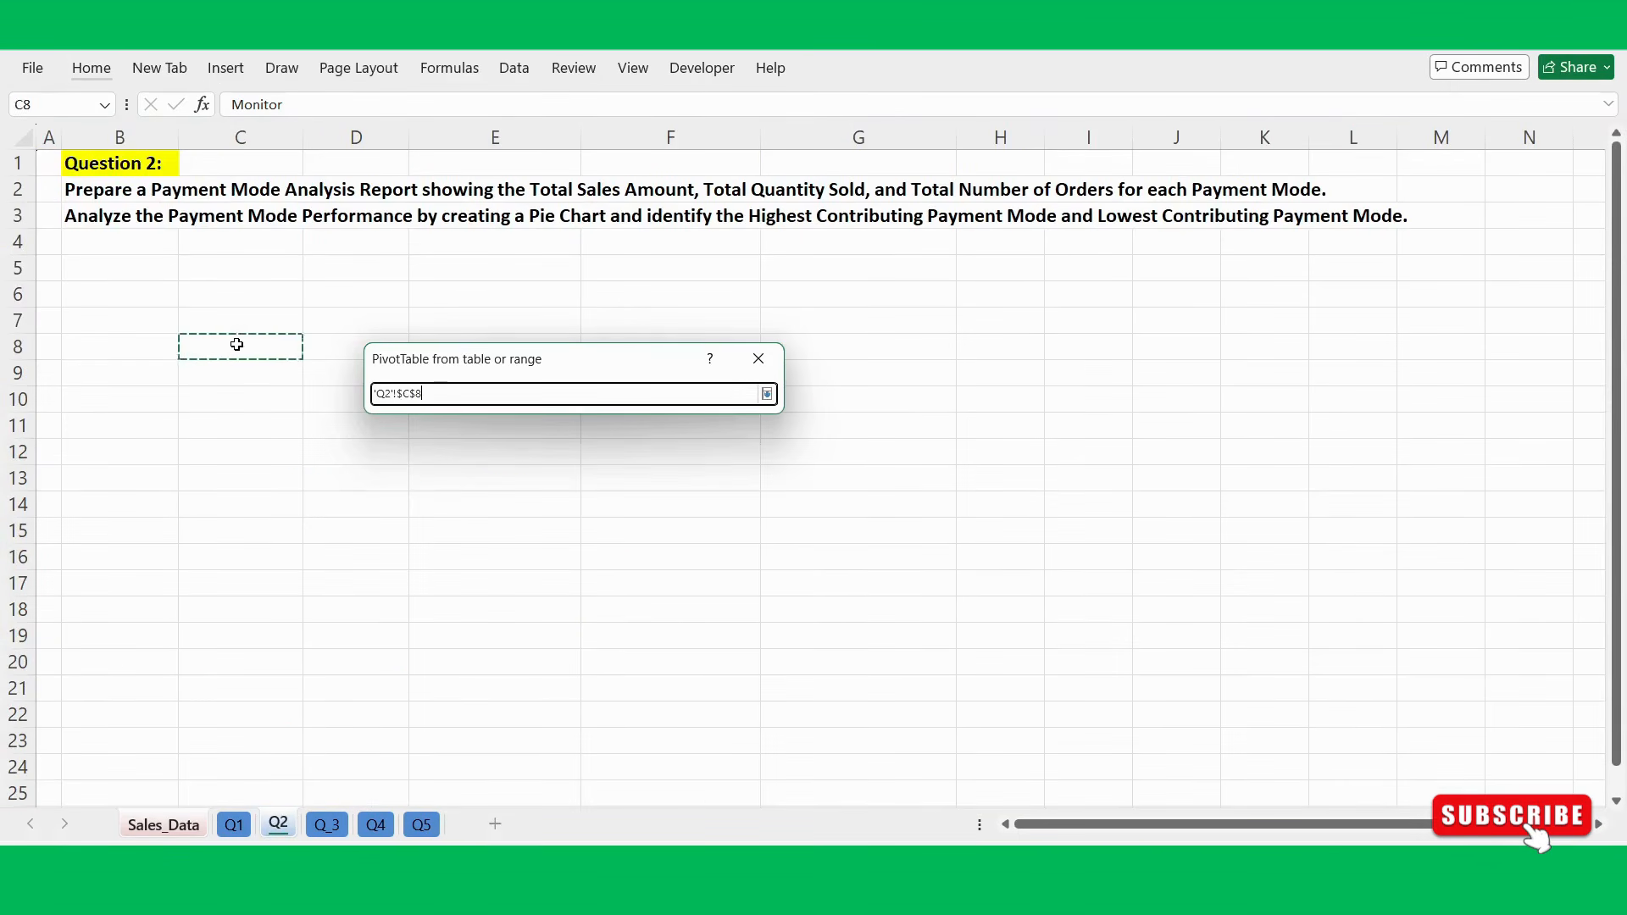
left_click(767, 394)
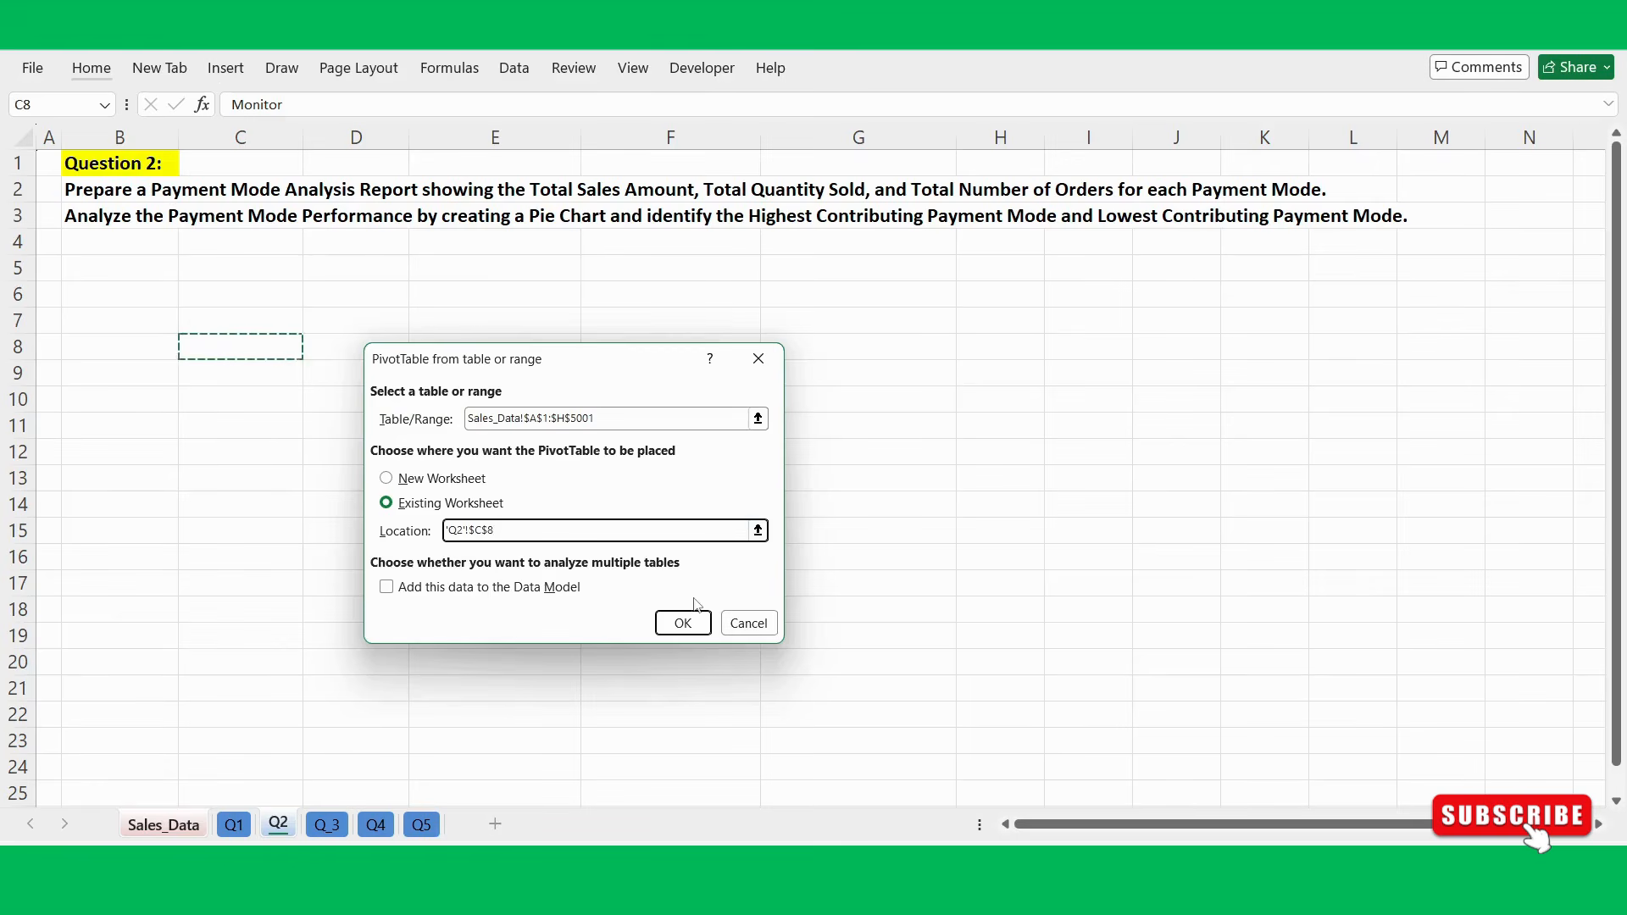
left_click(691, 623)
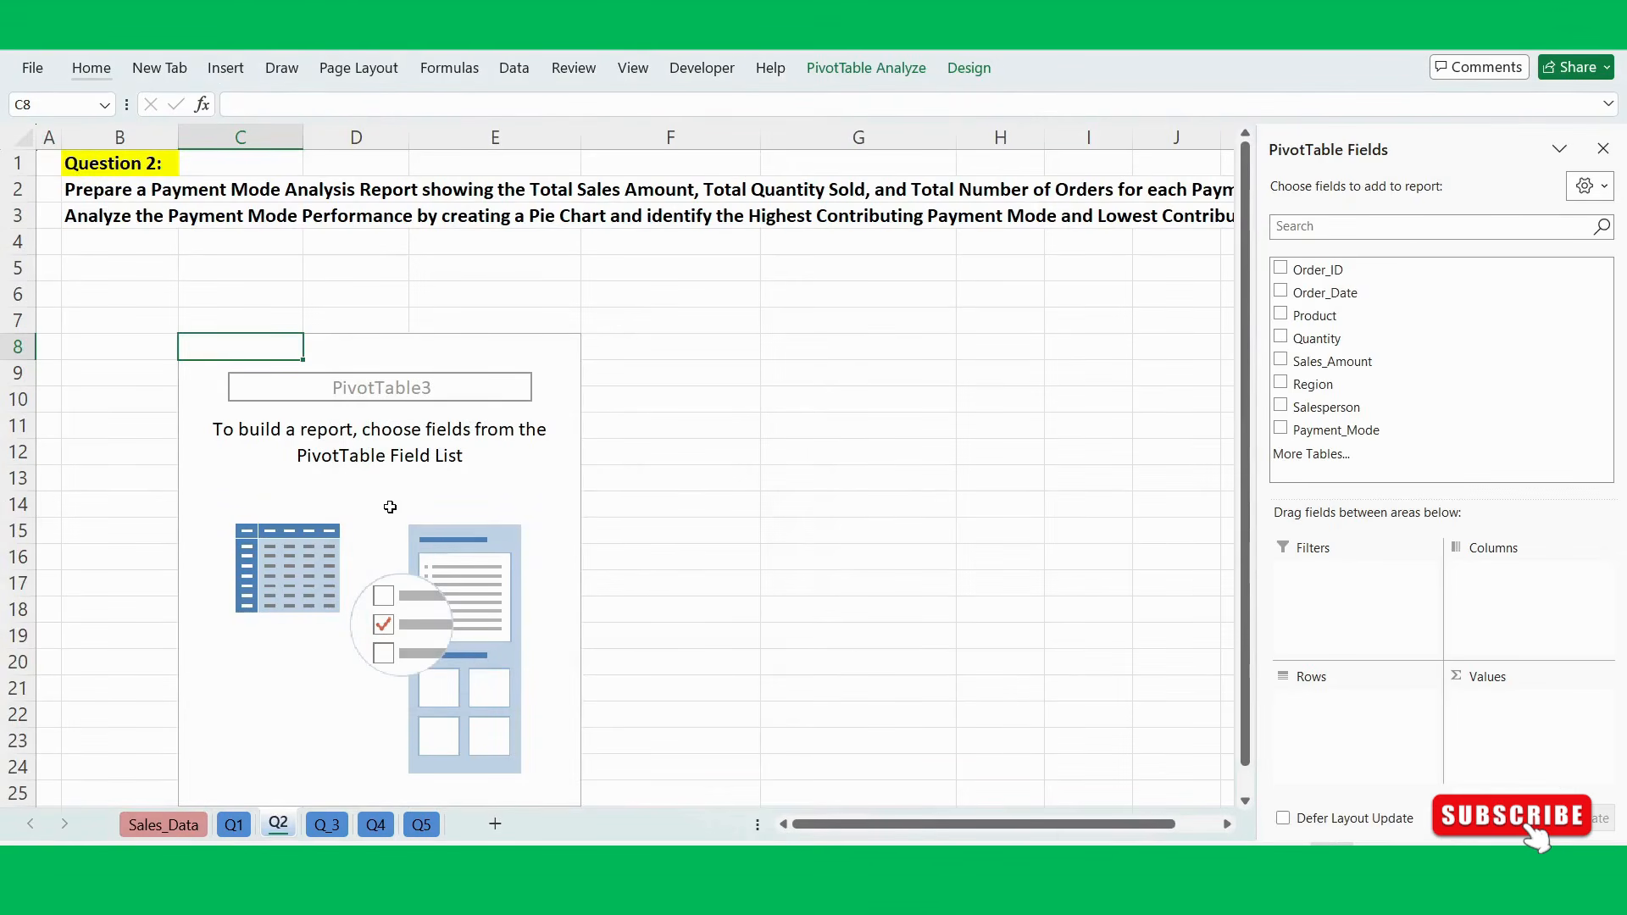
Select cells inside the empty PivotTable area and cell F6 outside it to check when the field list is shown.
left_click(390, 507)
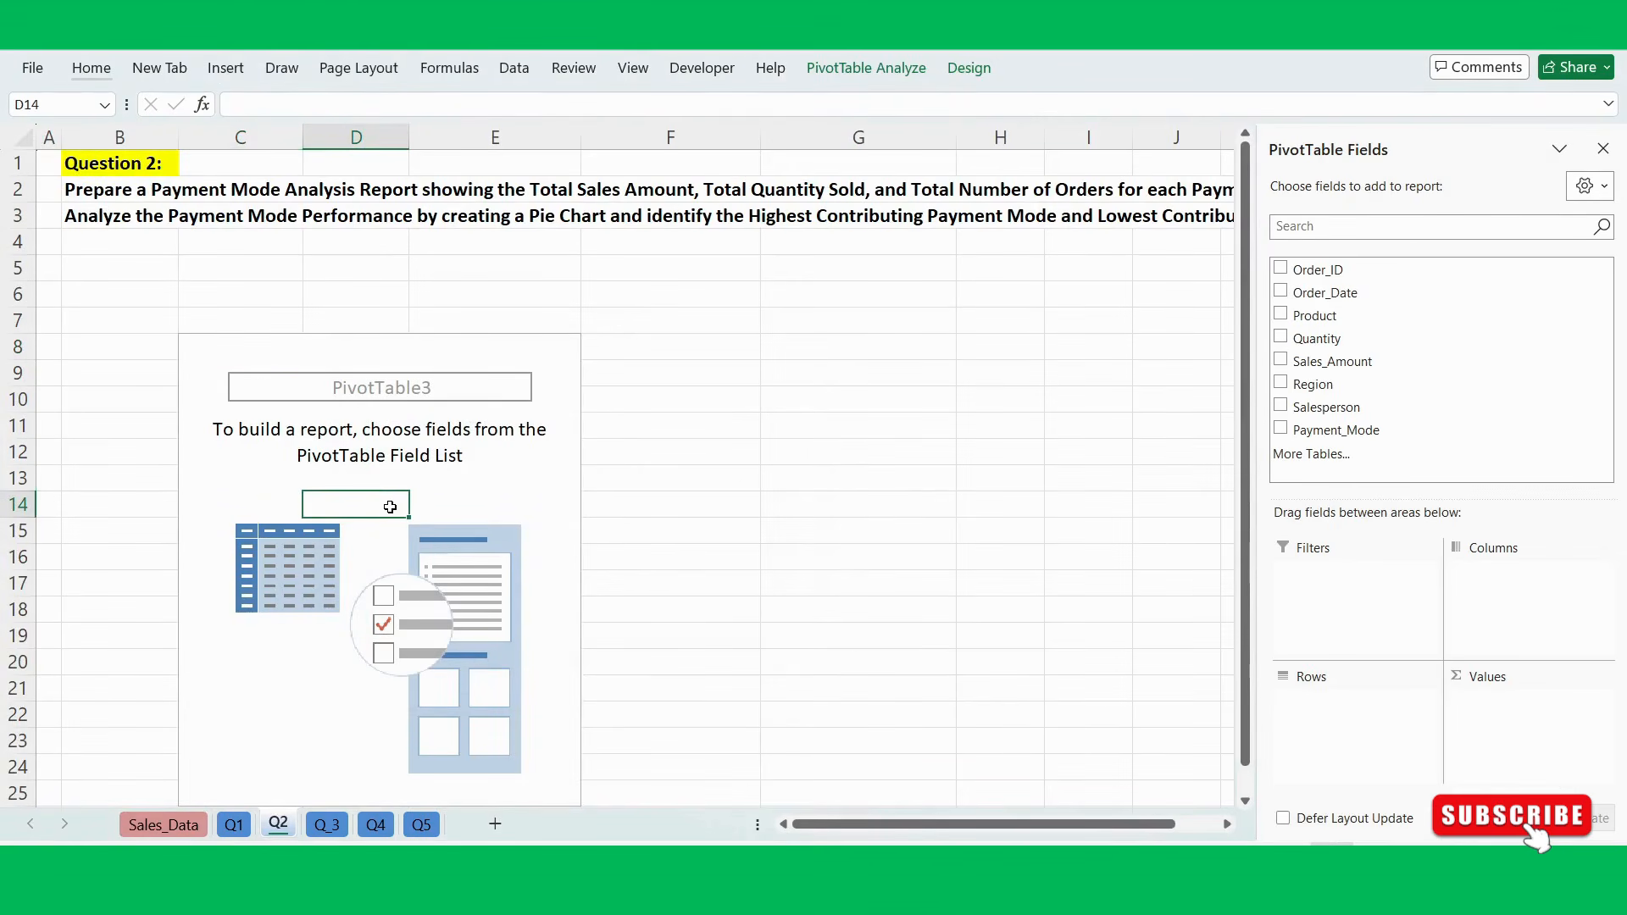
left_click(437, 503)
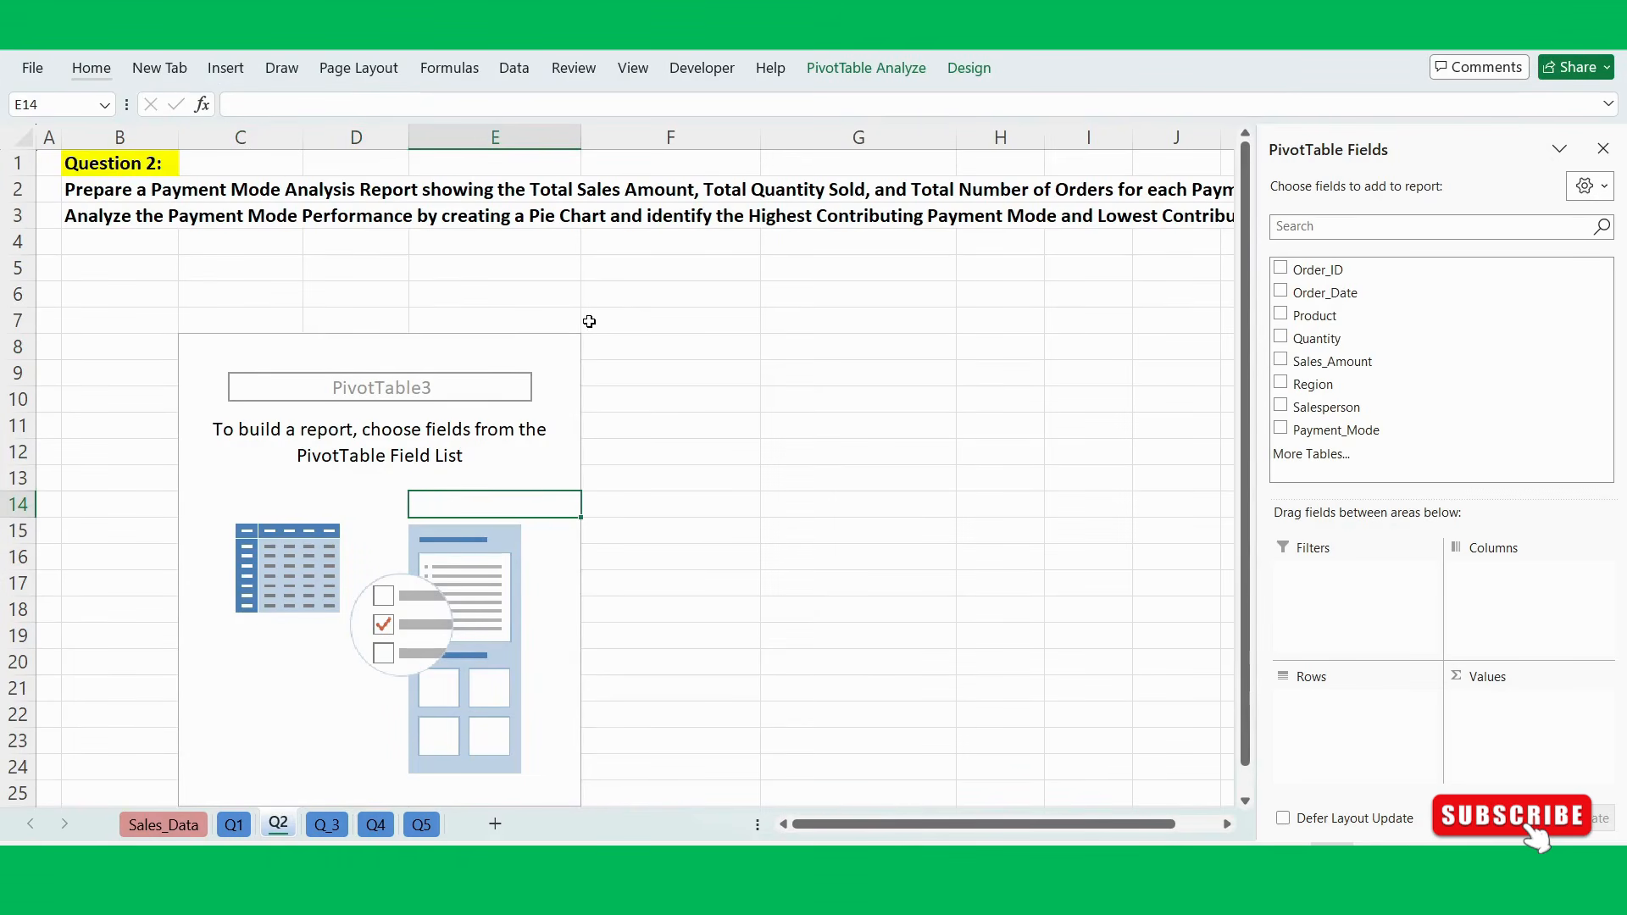
left_click(693, 288)
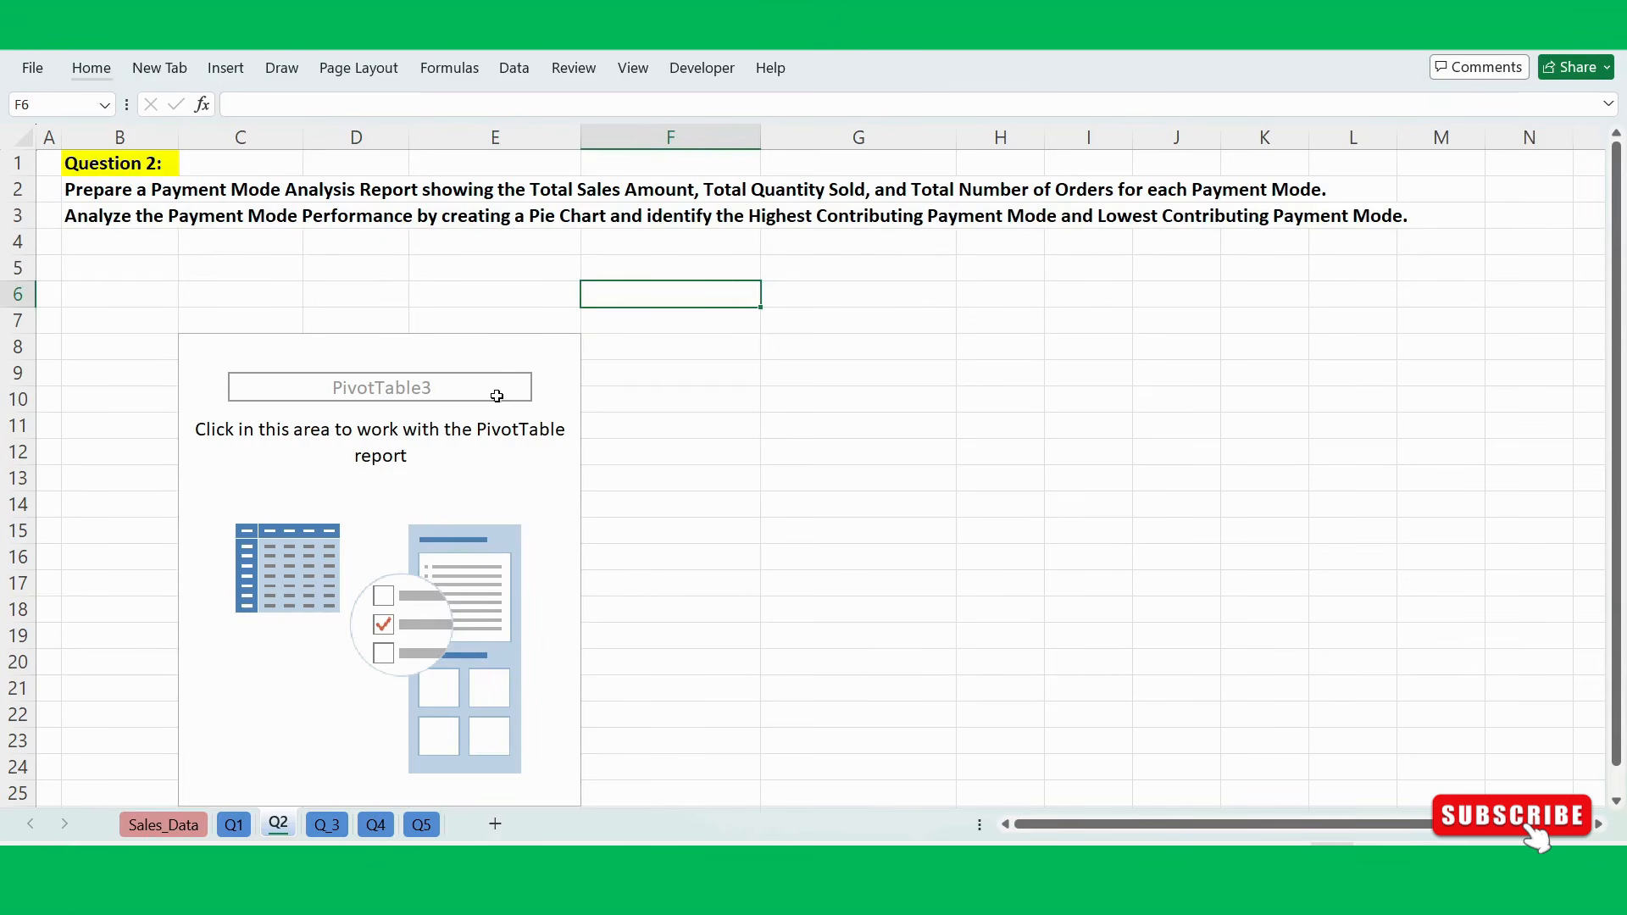
Group the Q2 PivotTable rows by Payment_Mode and add Order_ID as a count value.
left_click(545, 378)
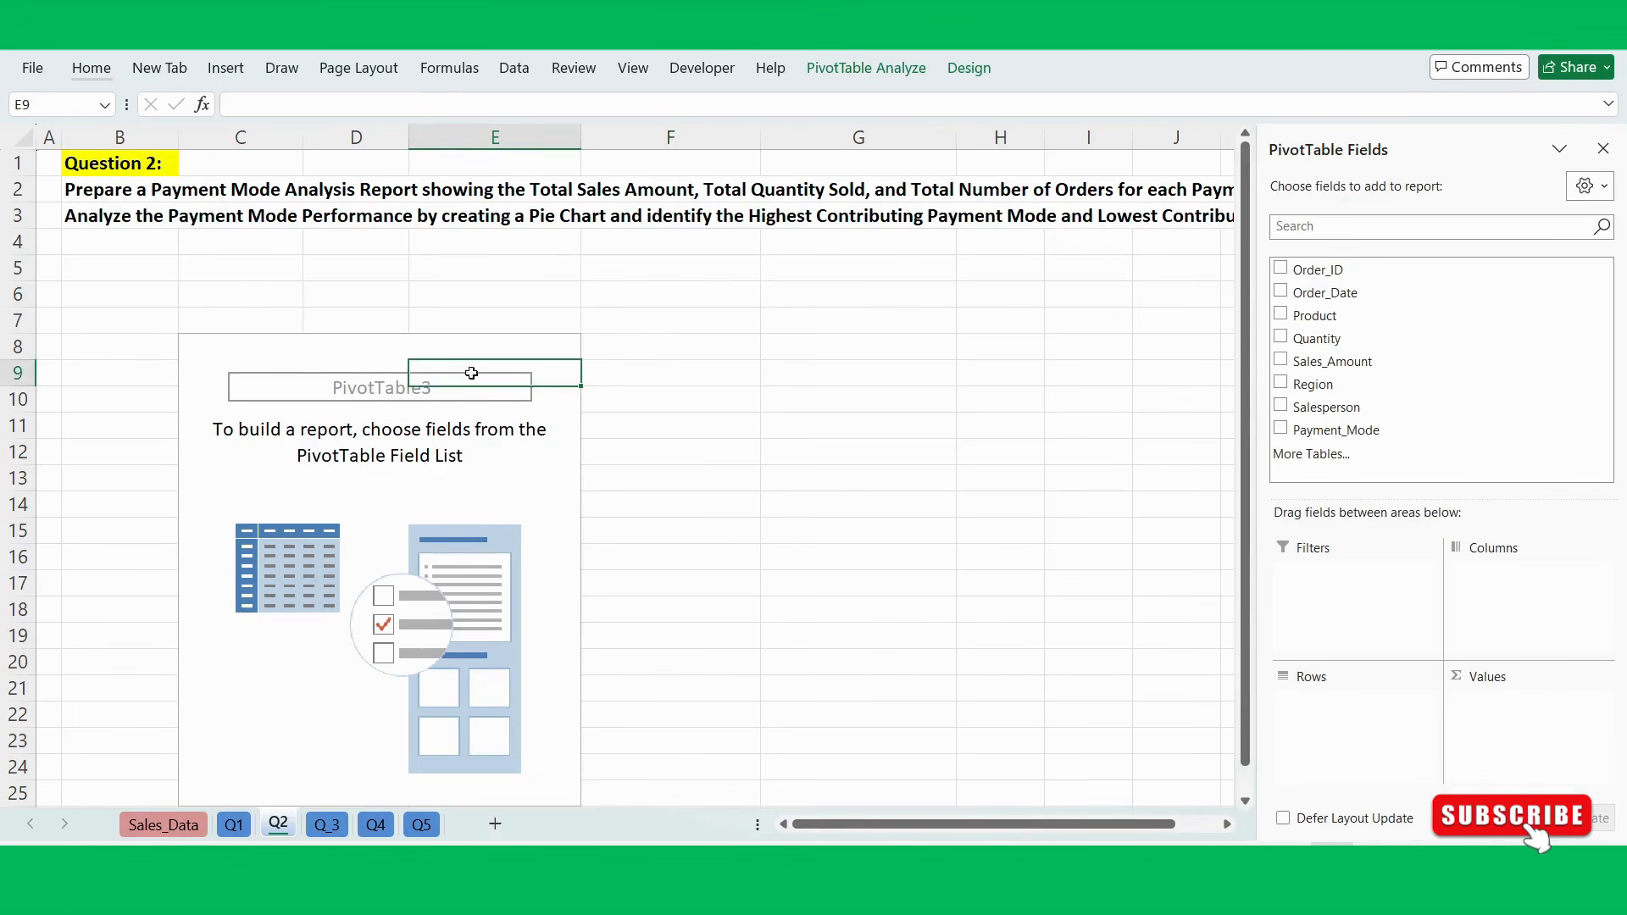
left_click(340, 358)
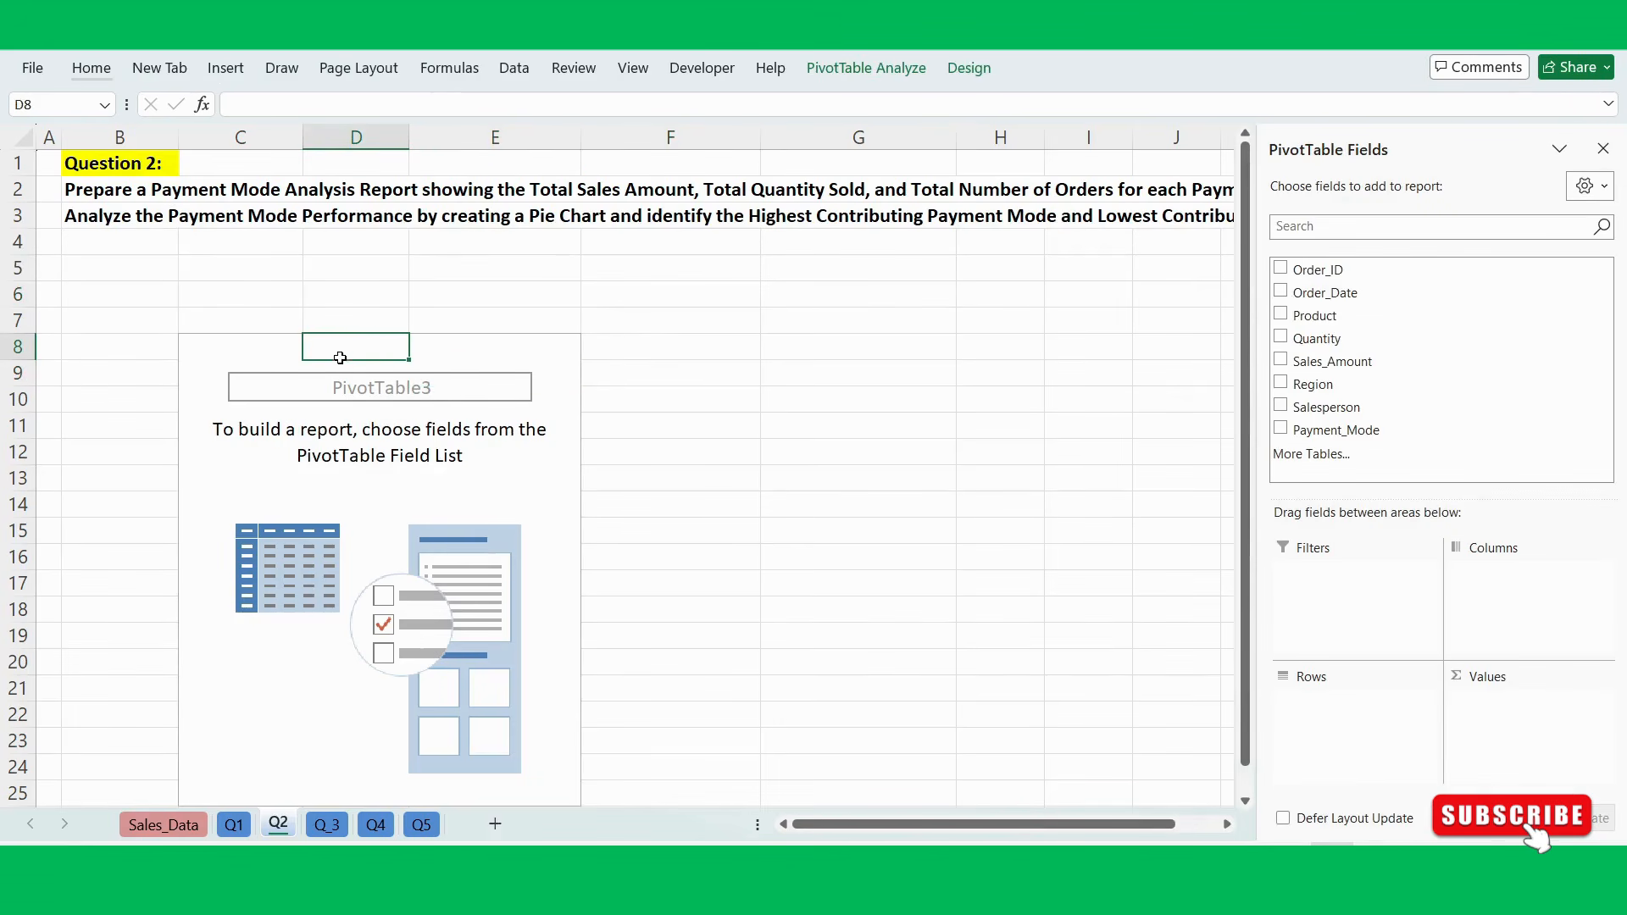
left_click(533, 487)
left_click_drag(1337, 429, 1369, 720)
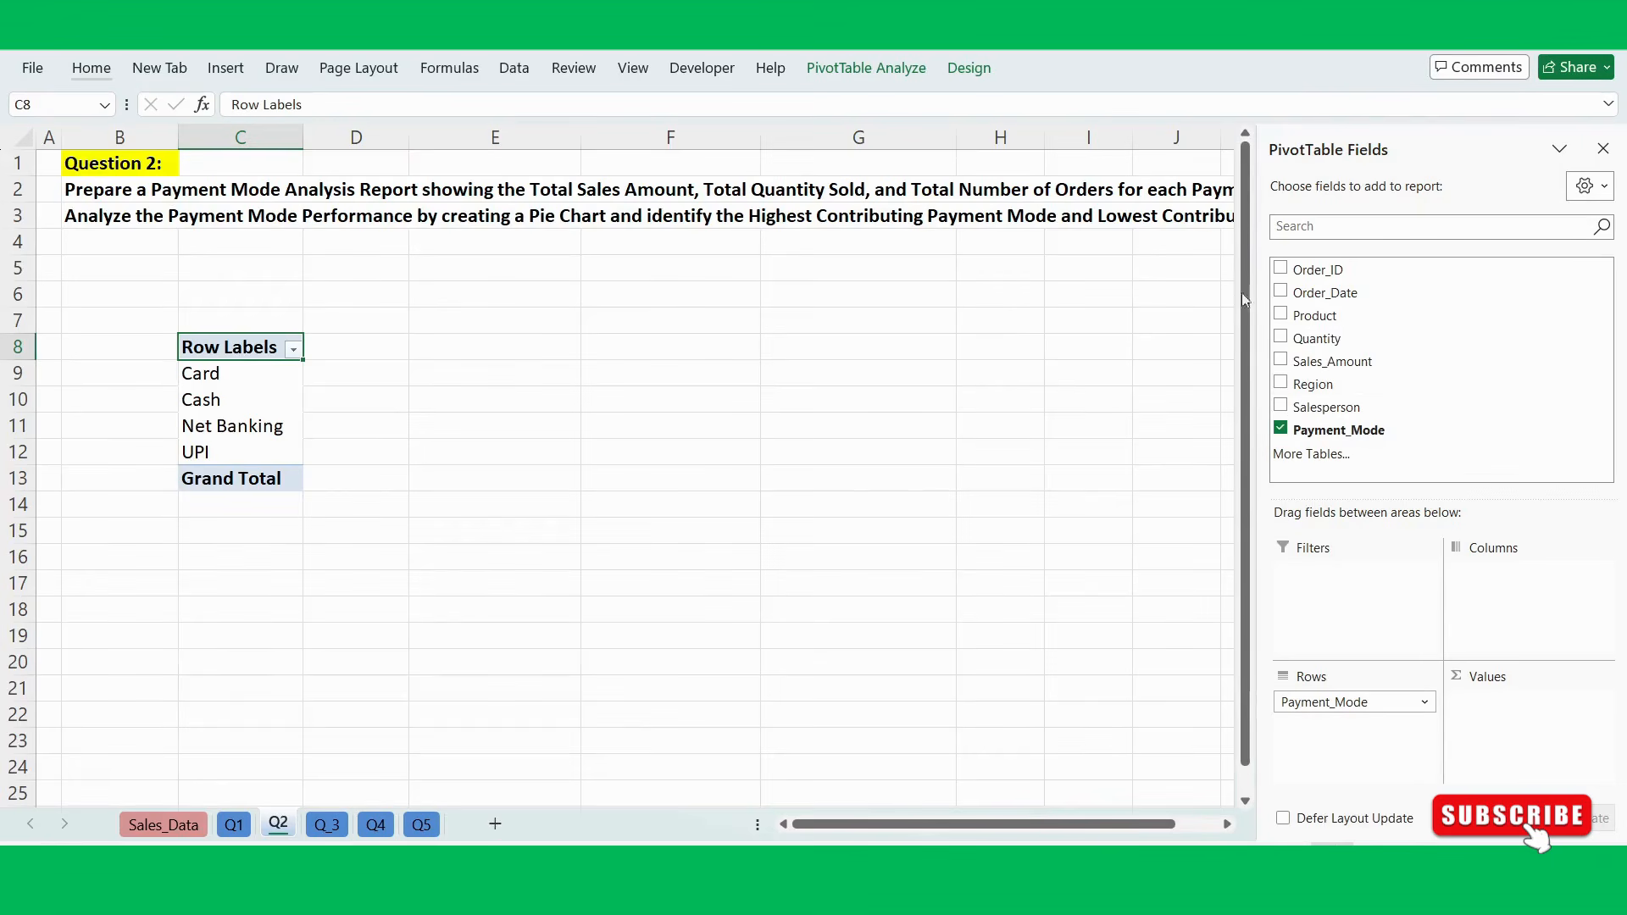
left_click_drag(1343, 269, 1520, 734)
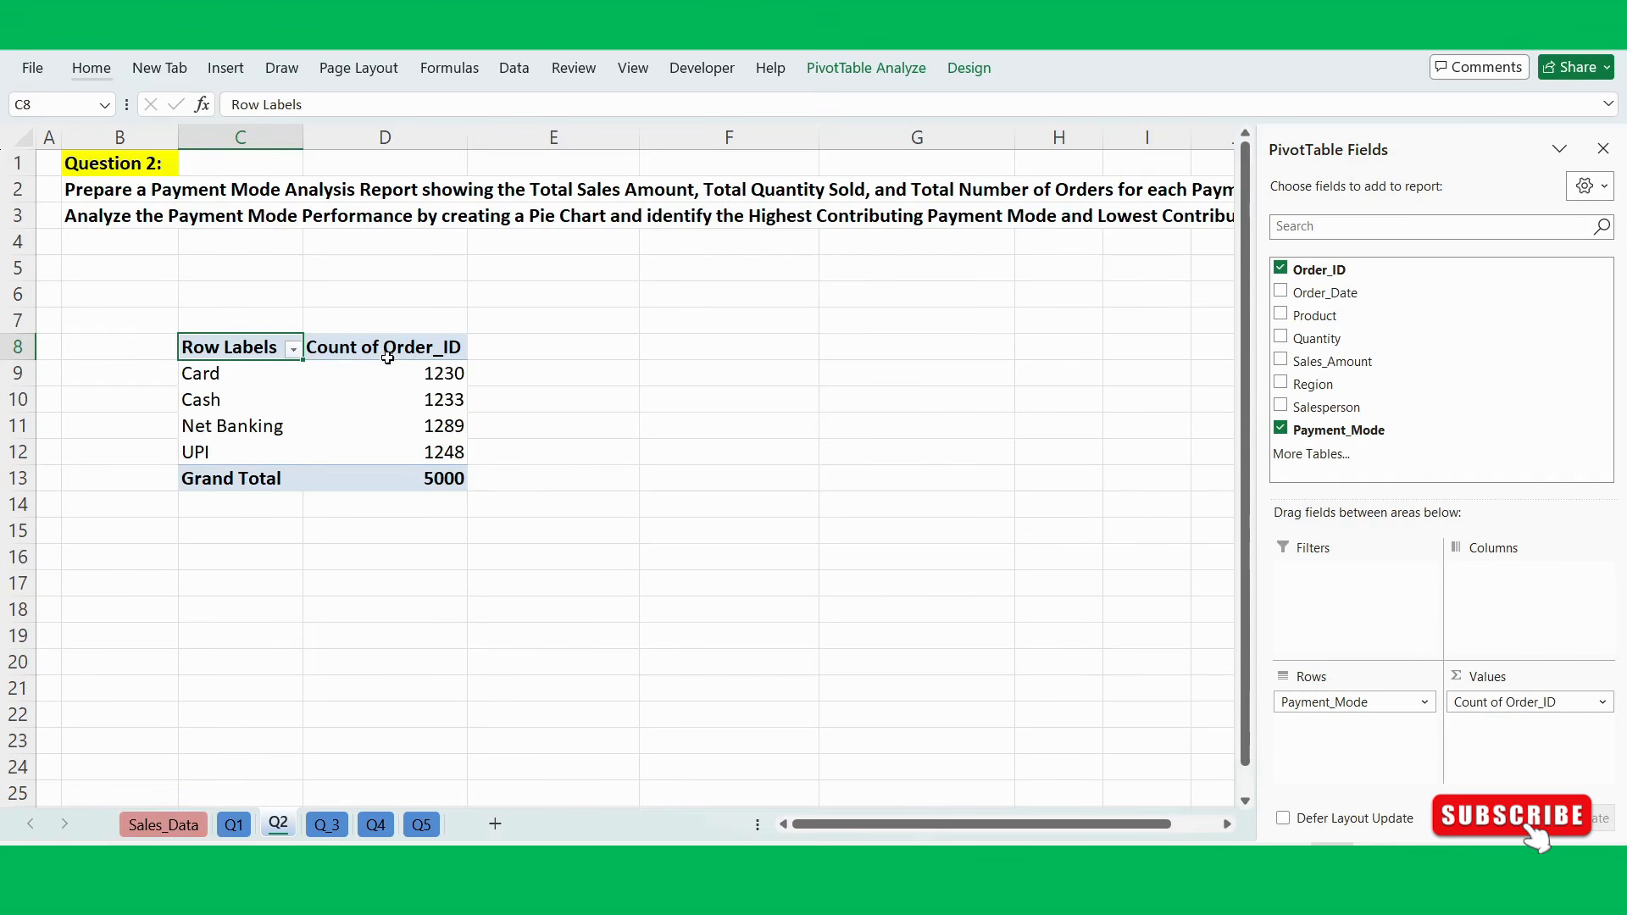
Rename the Order_ID count field in the PivotTable to "Total Order".
left_click_drag(383, 352, 415, 471)
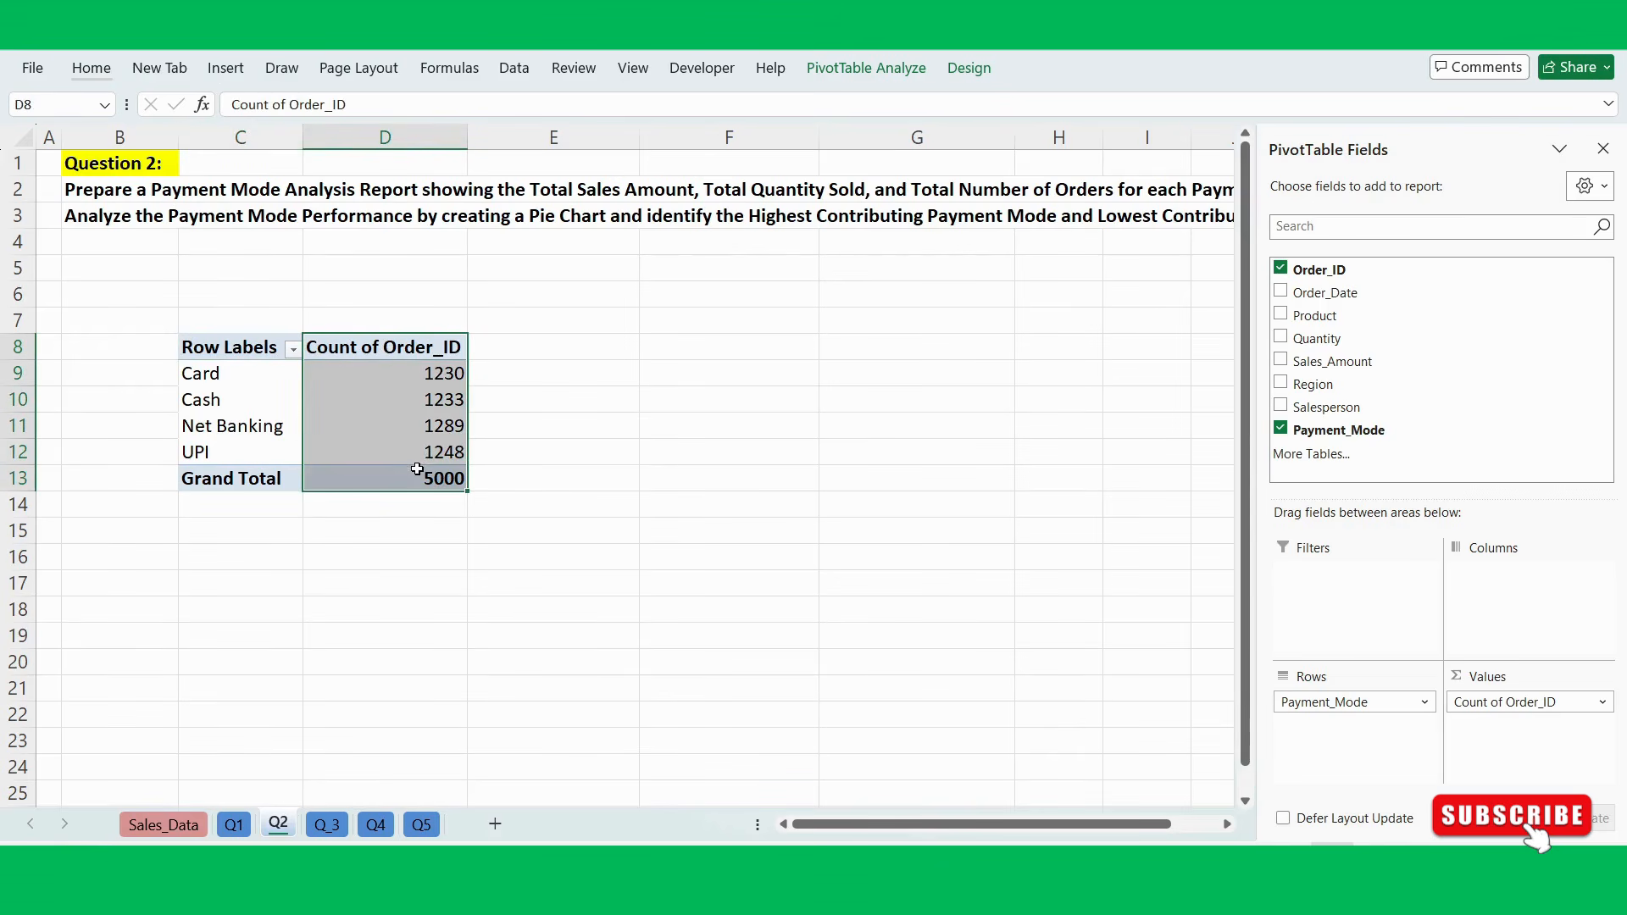
left_click(444, 350)
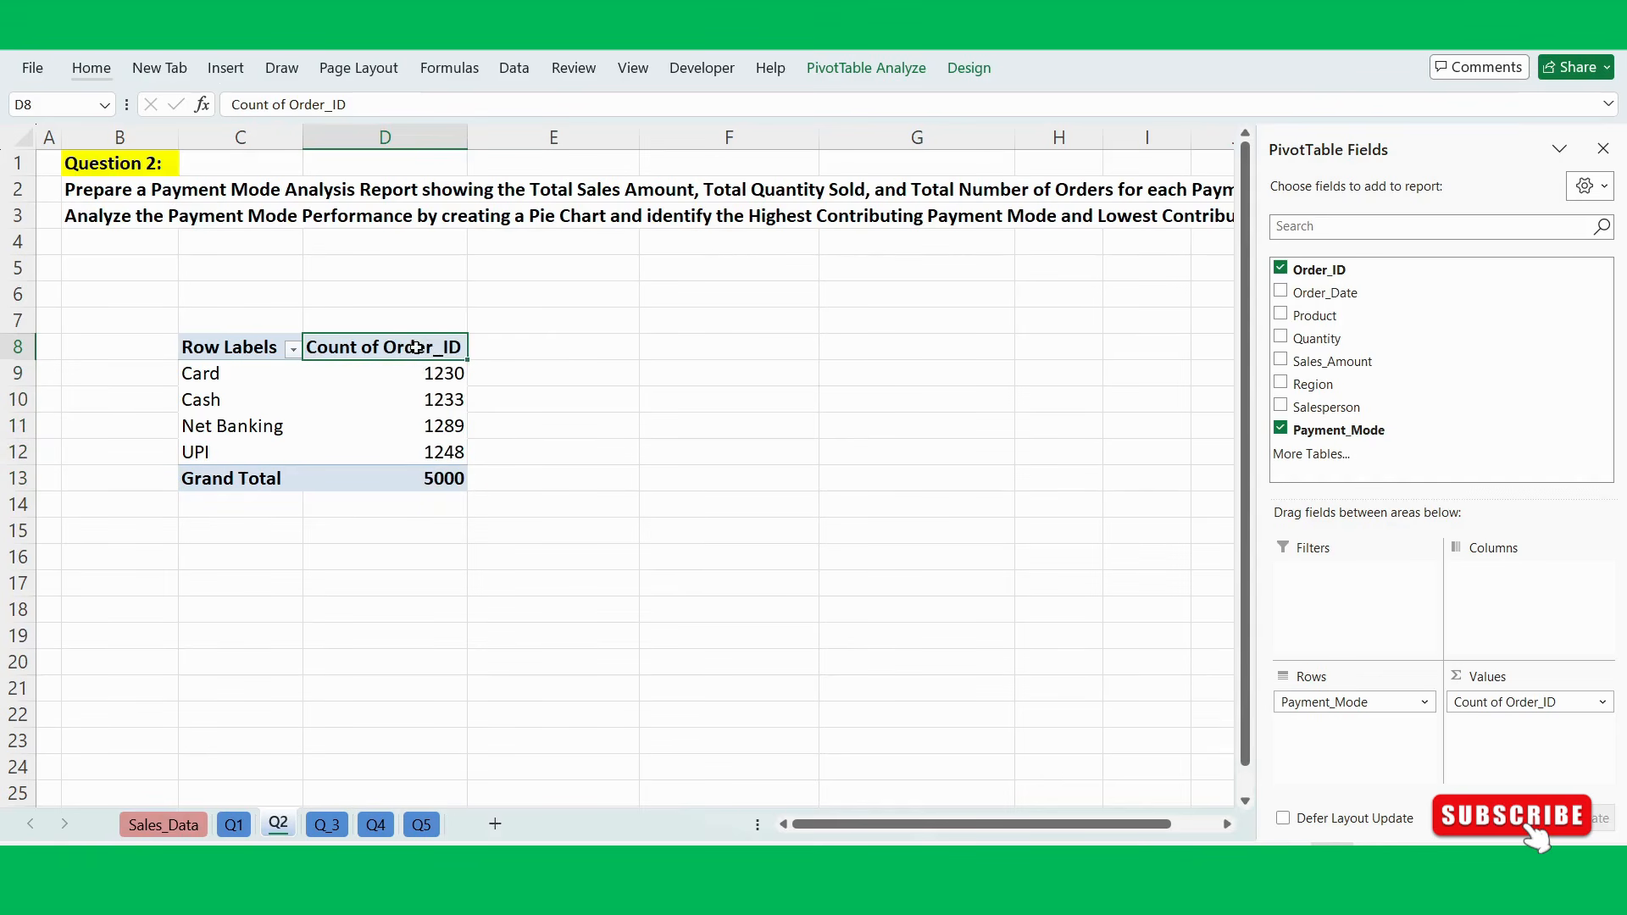
double_click(415, 347)
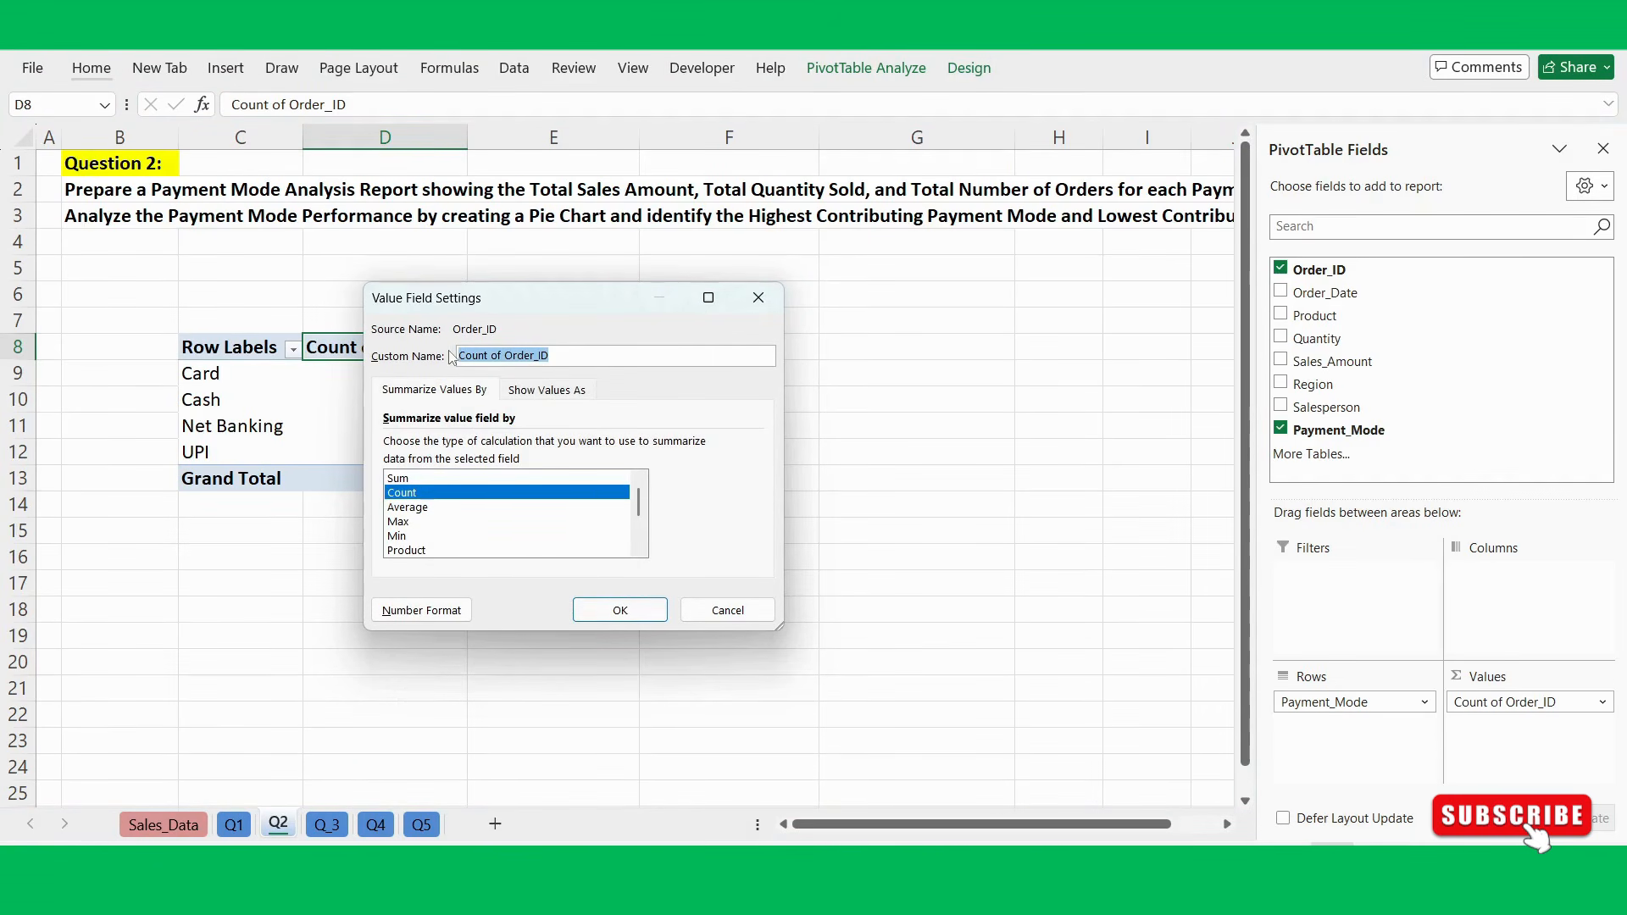
type("Total Order")
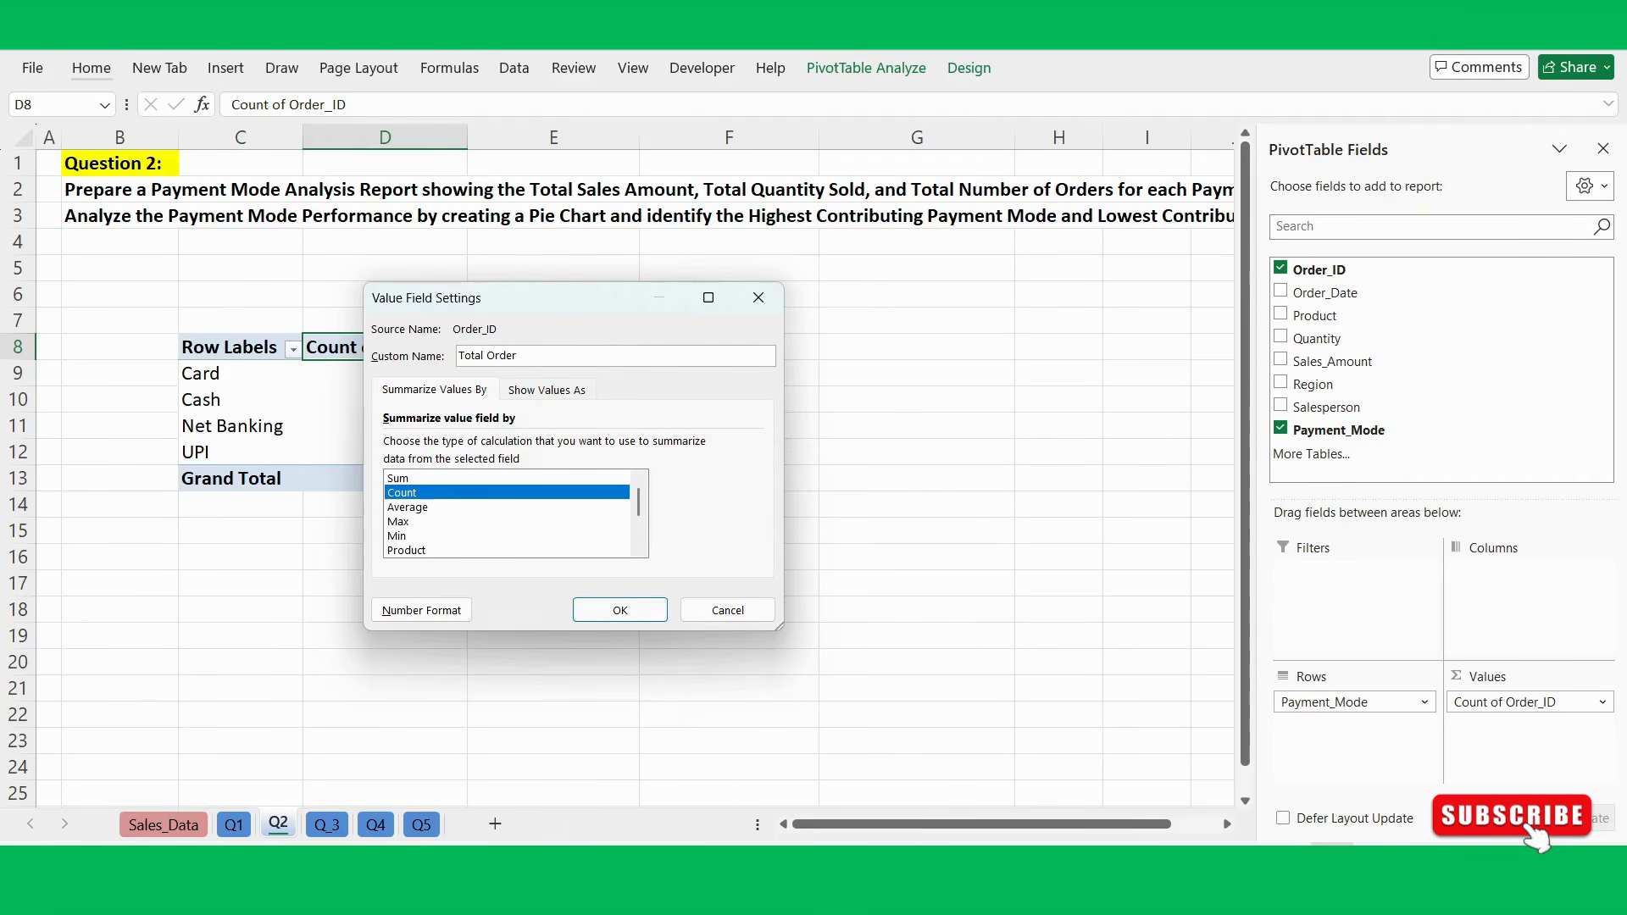
key("Return")
Review the Total Order figures for the payment modes, checking the Card and Cash rows individually.
left_click_drag(254, 345, 373, 472)
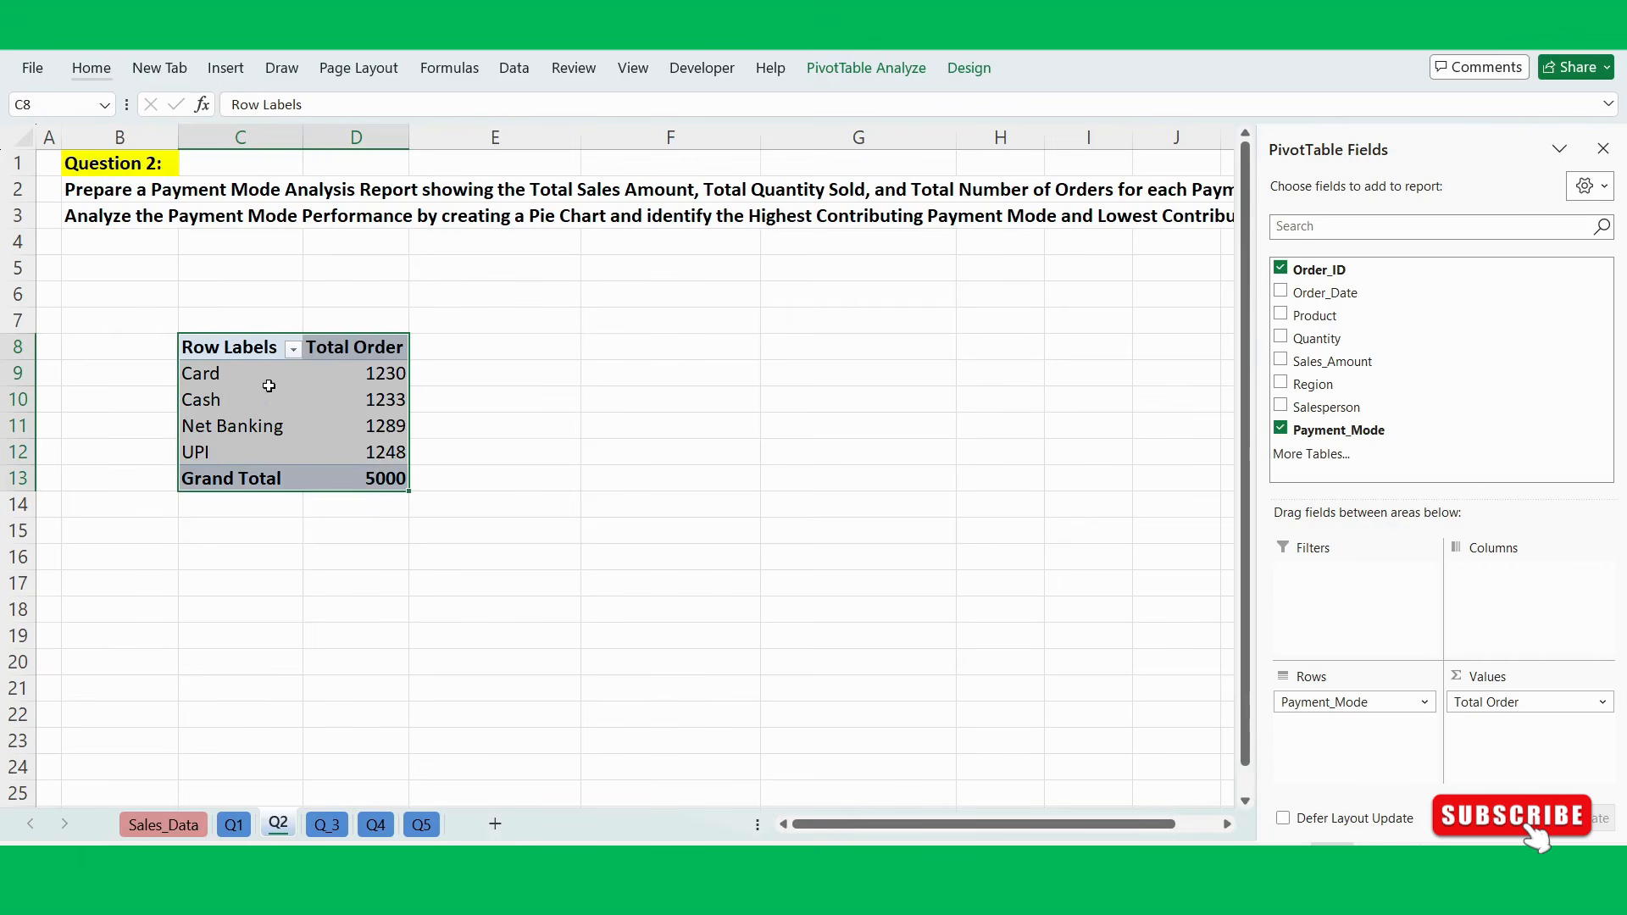
left_click(198, 374)
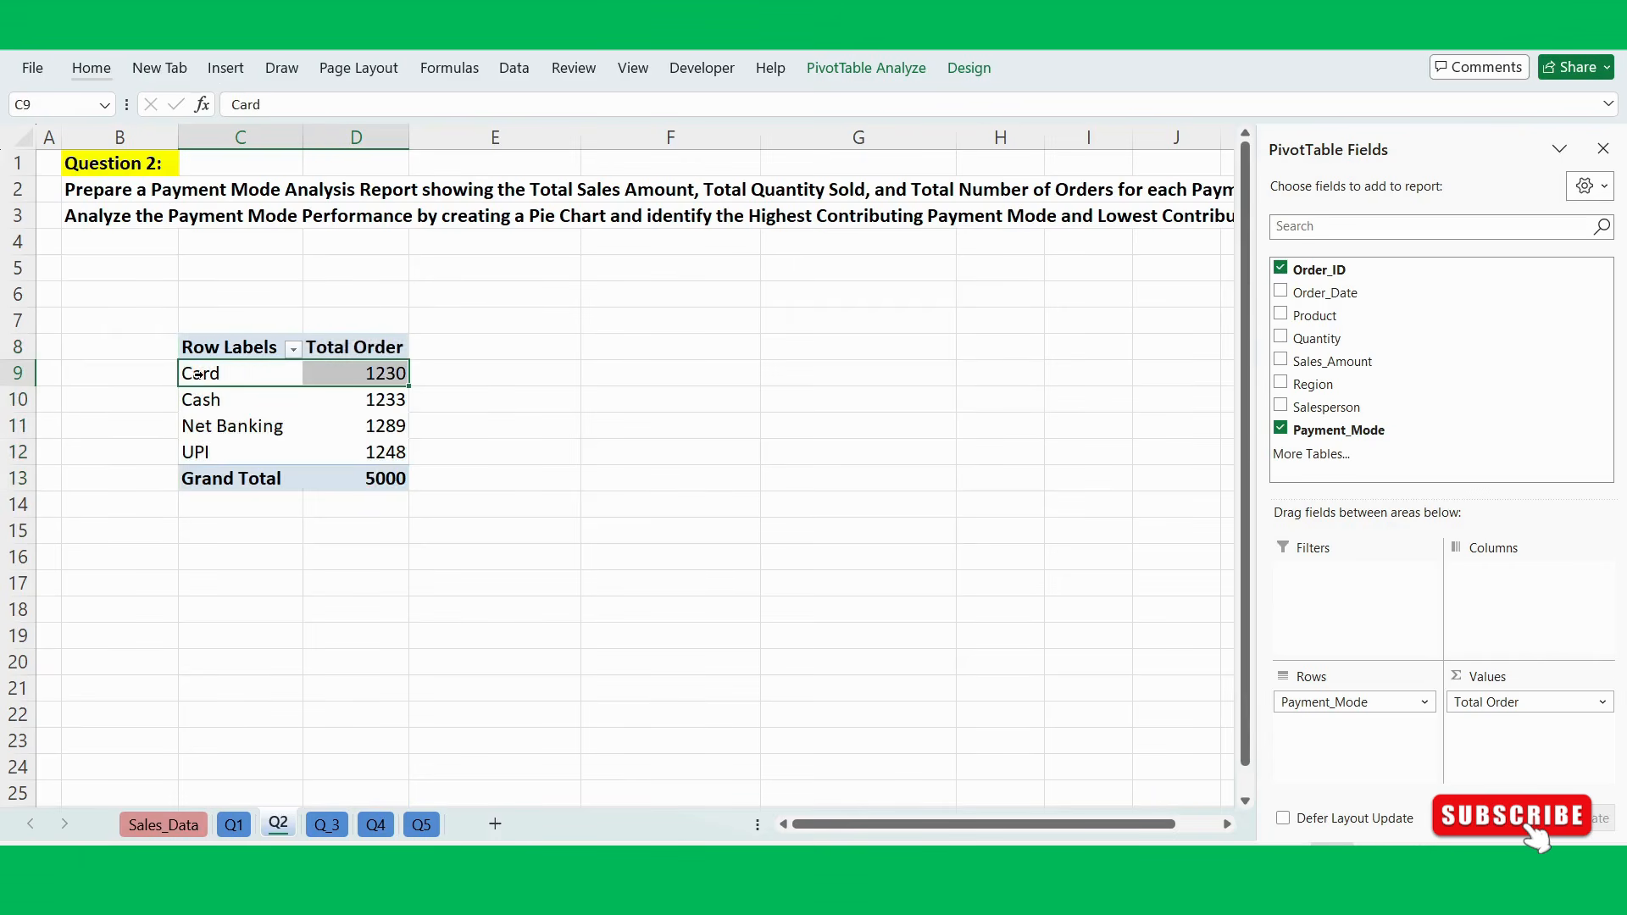
left_click(355, 376)
left_click(191, 399)
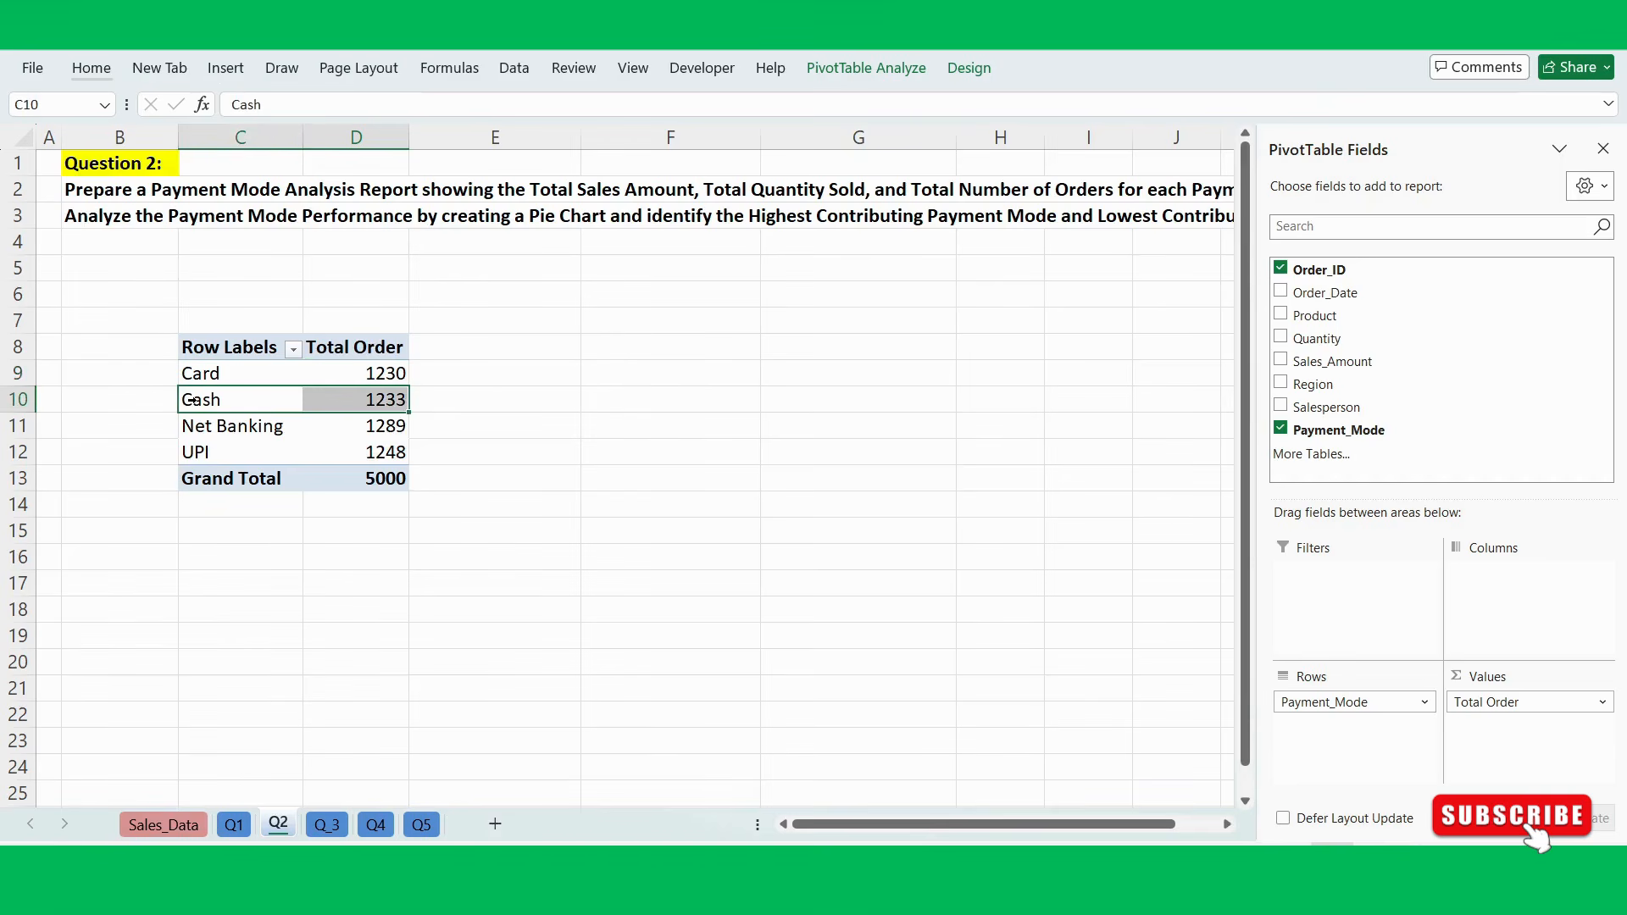
left_click(371, 401)
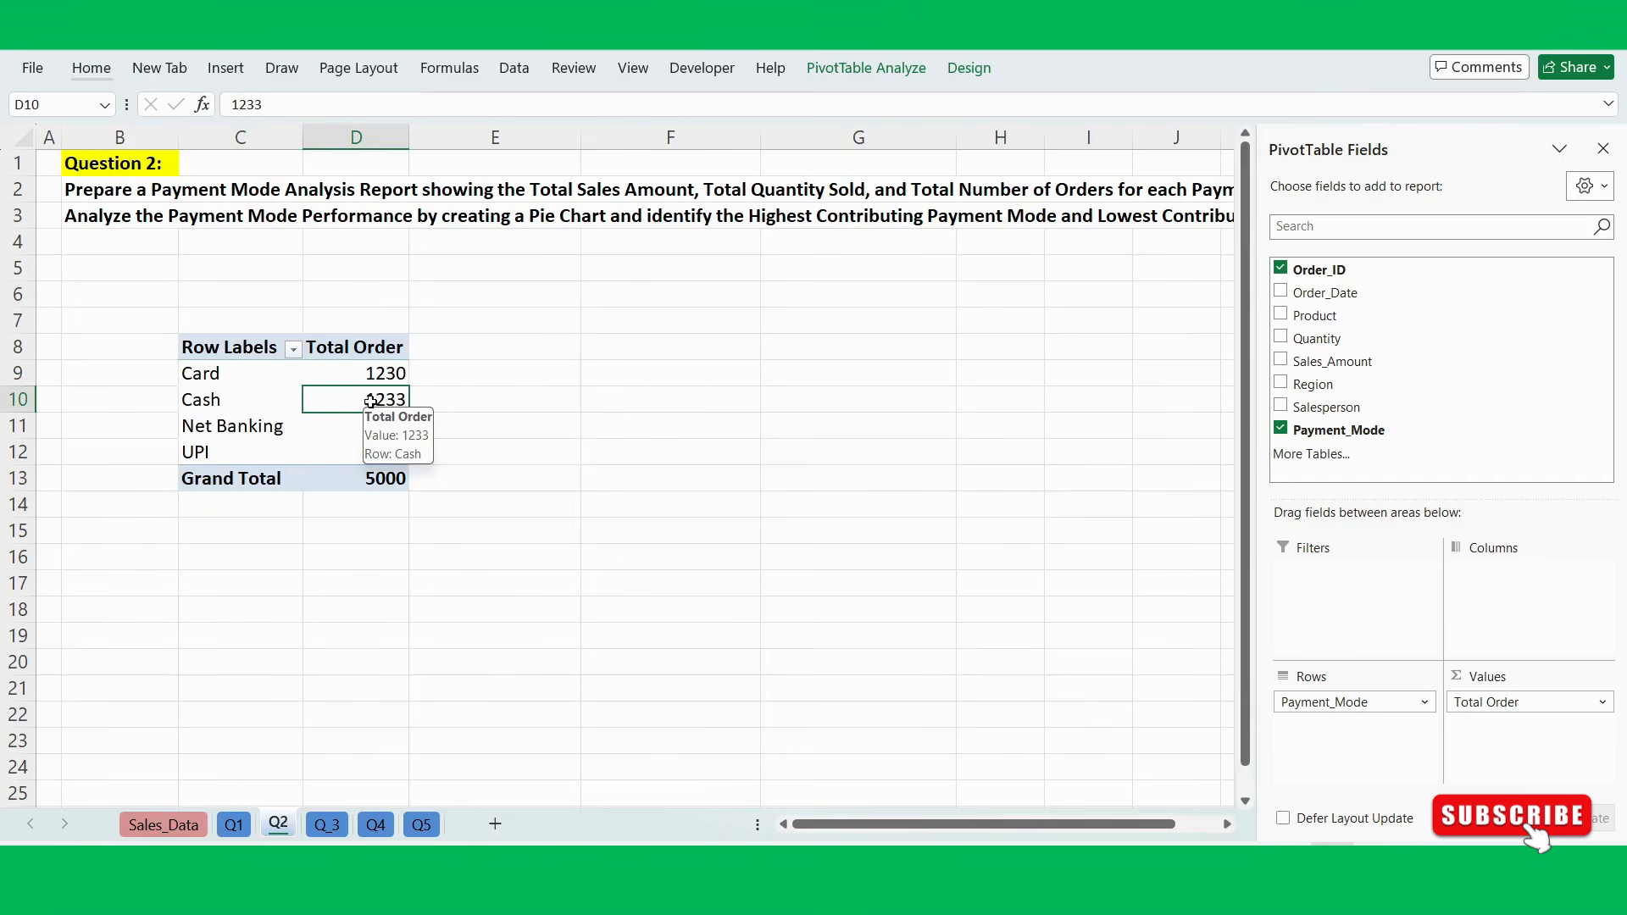
left_click(381, 347)
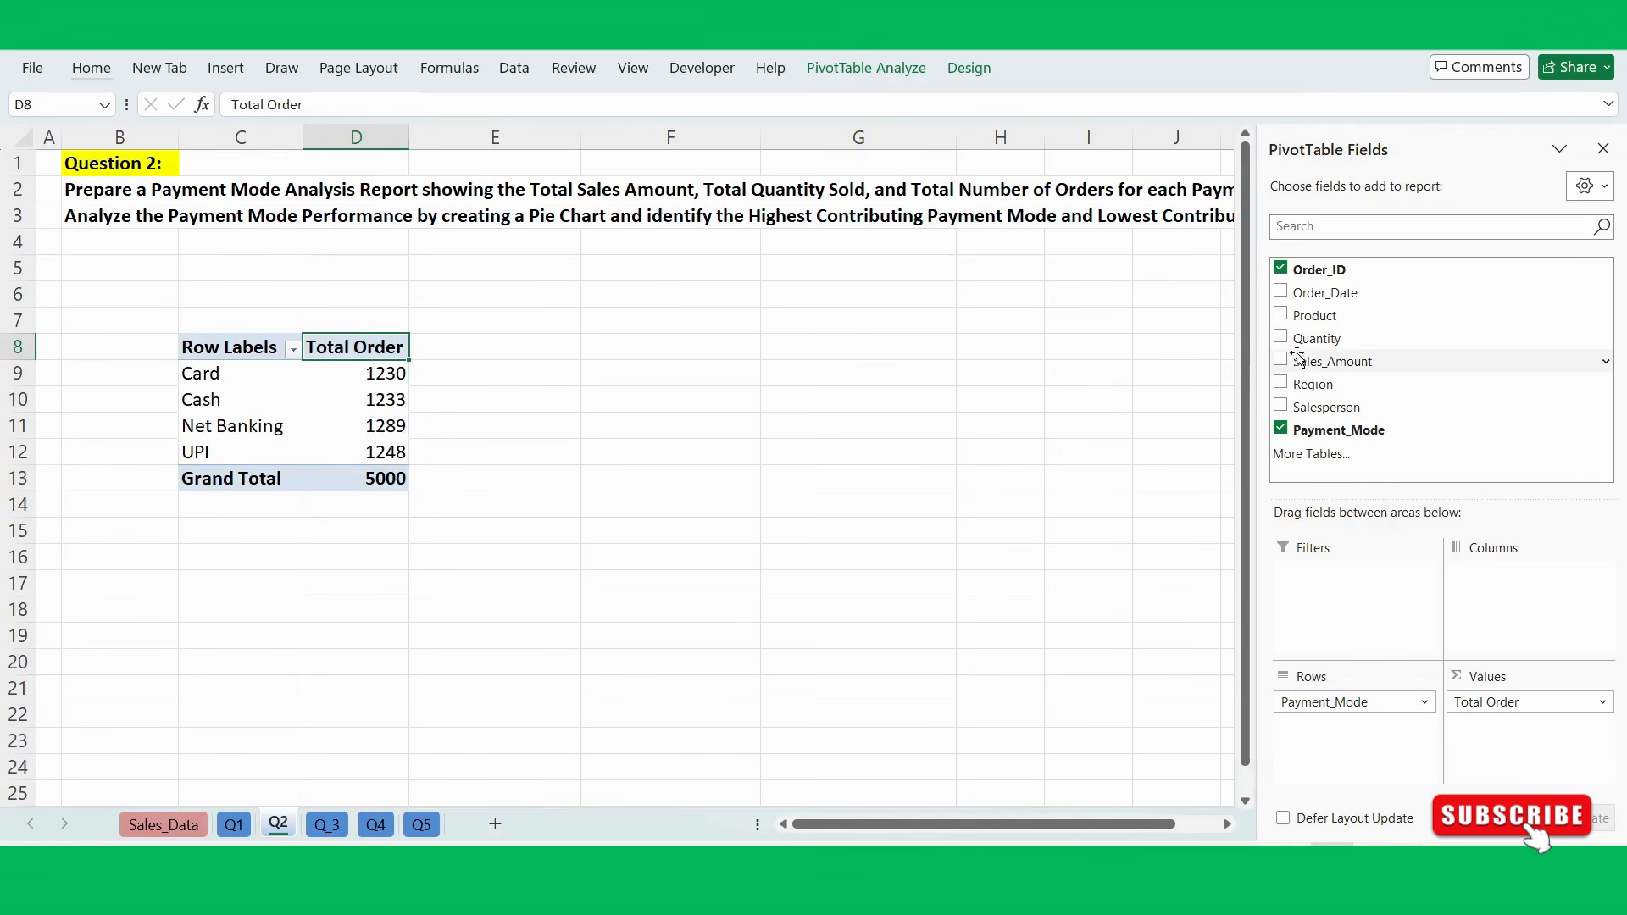
Add Quantity as a summed value in the PivotTable and name the field "Total Quantity Sold".
left_click_drag(1315, 338, 1514, 759)
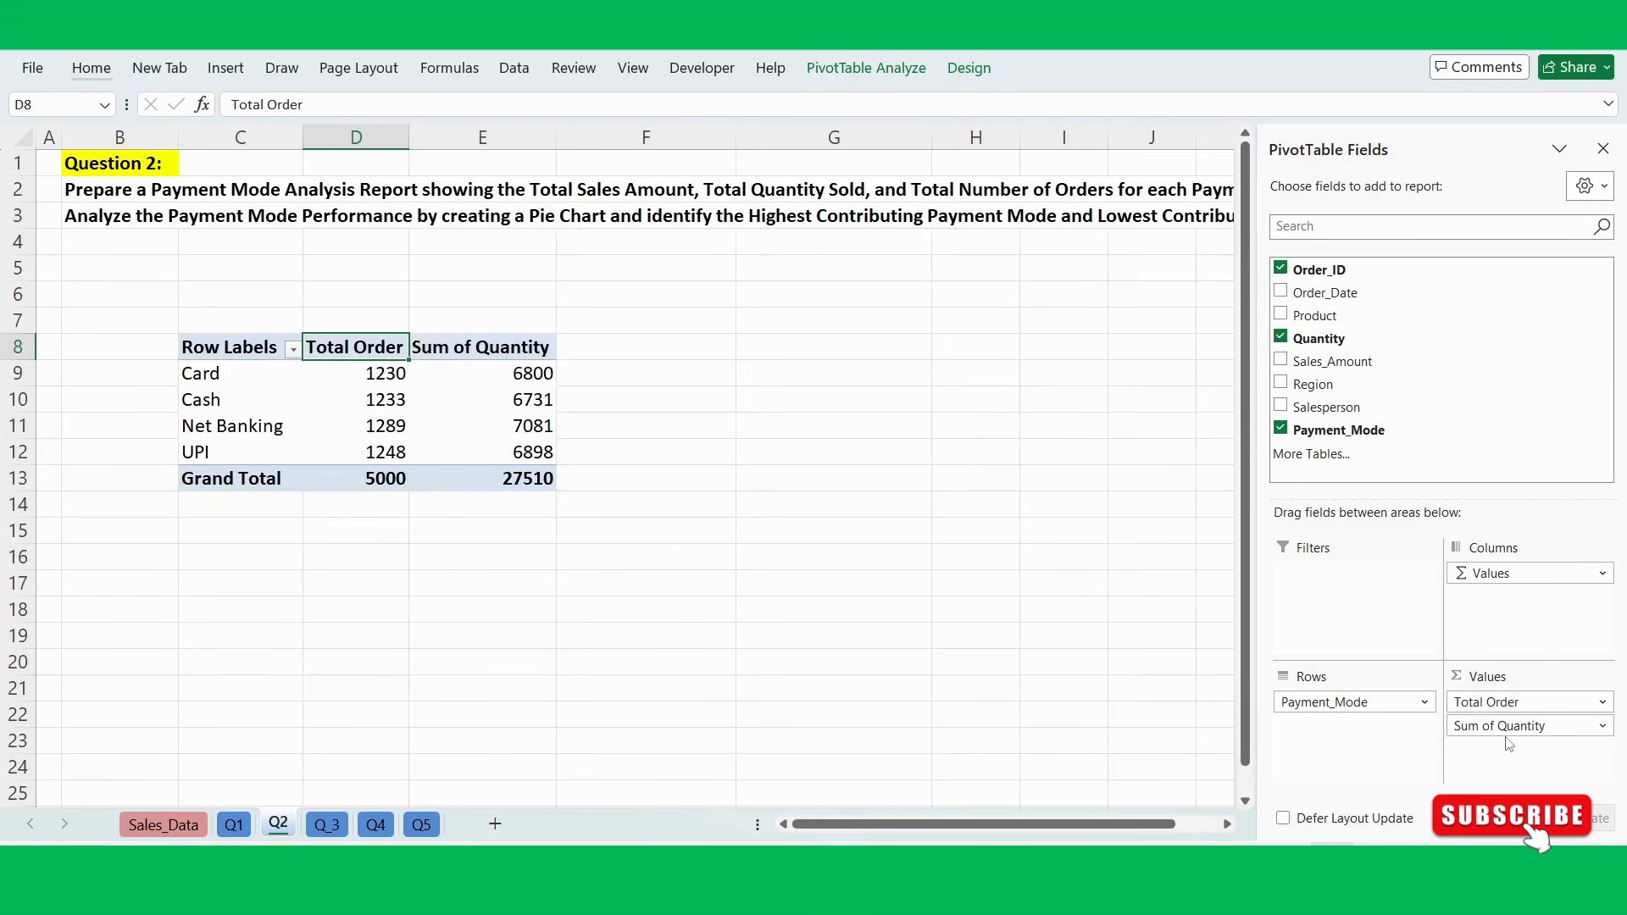
left_click(499, 348)
double_click(500, 347)
left_click(548, 355)
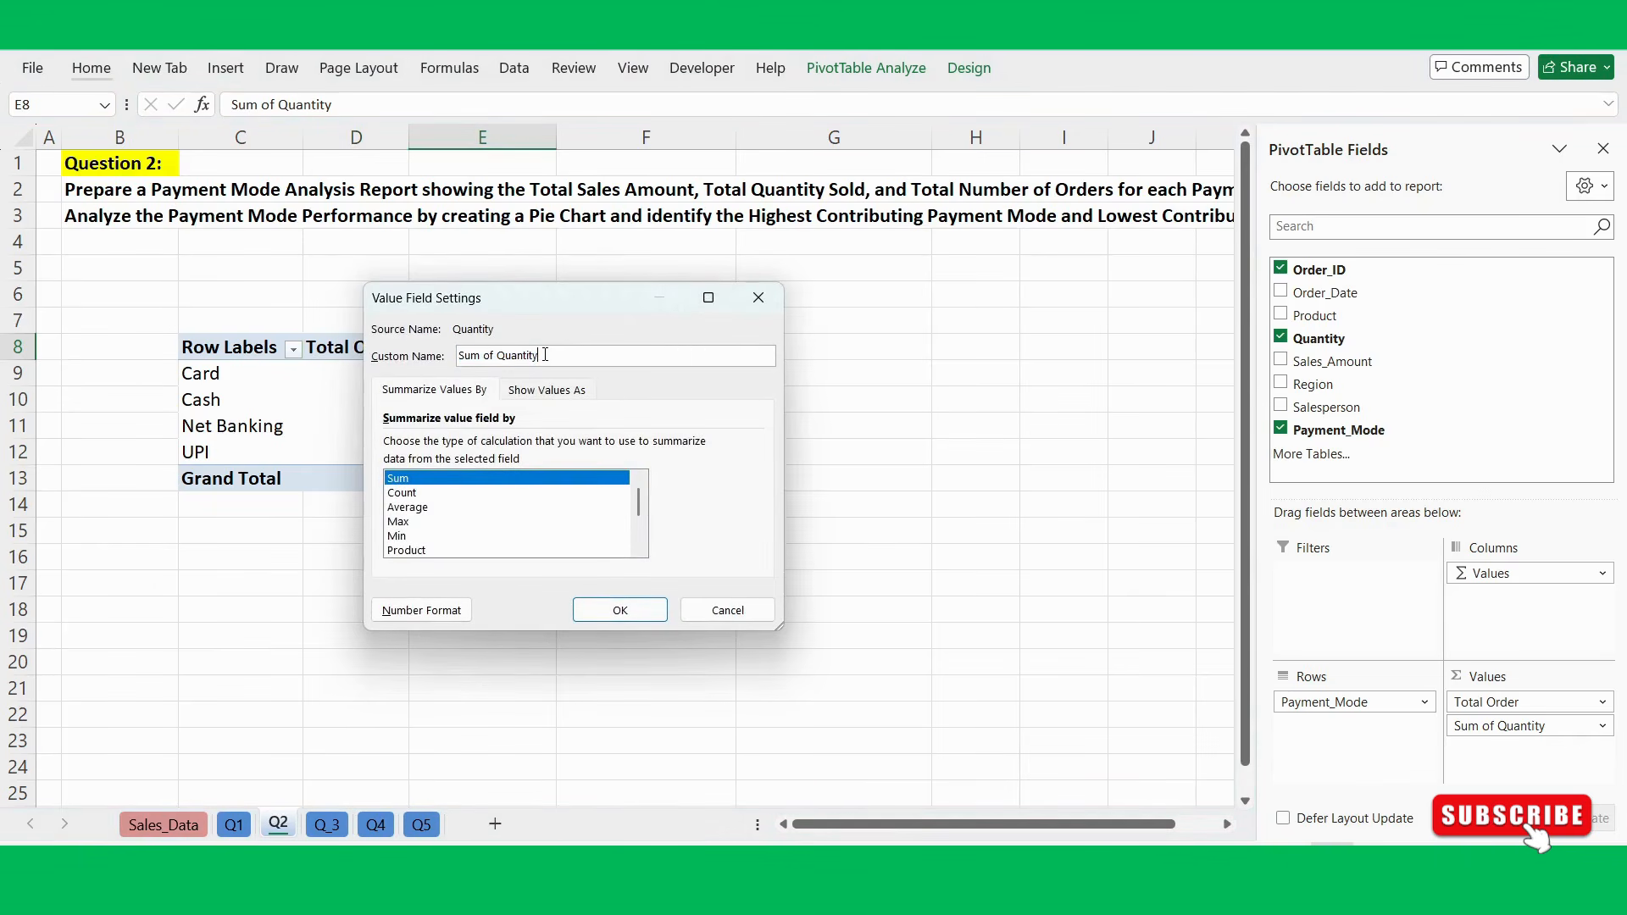
left_click_drag(497, 356, 422, 363)
type("Total")
key("Return")
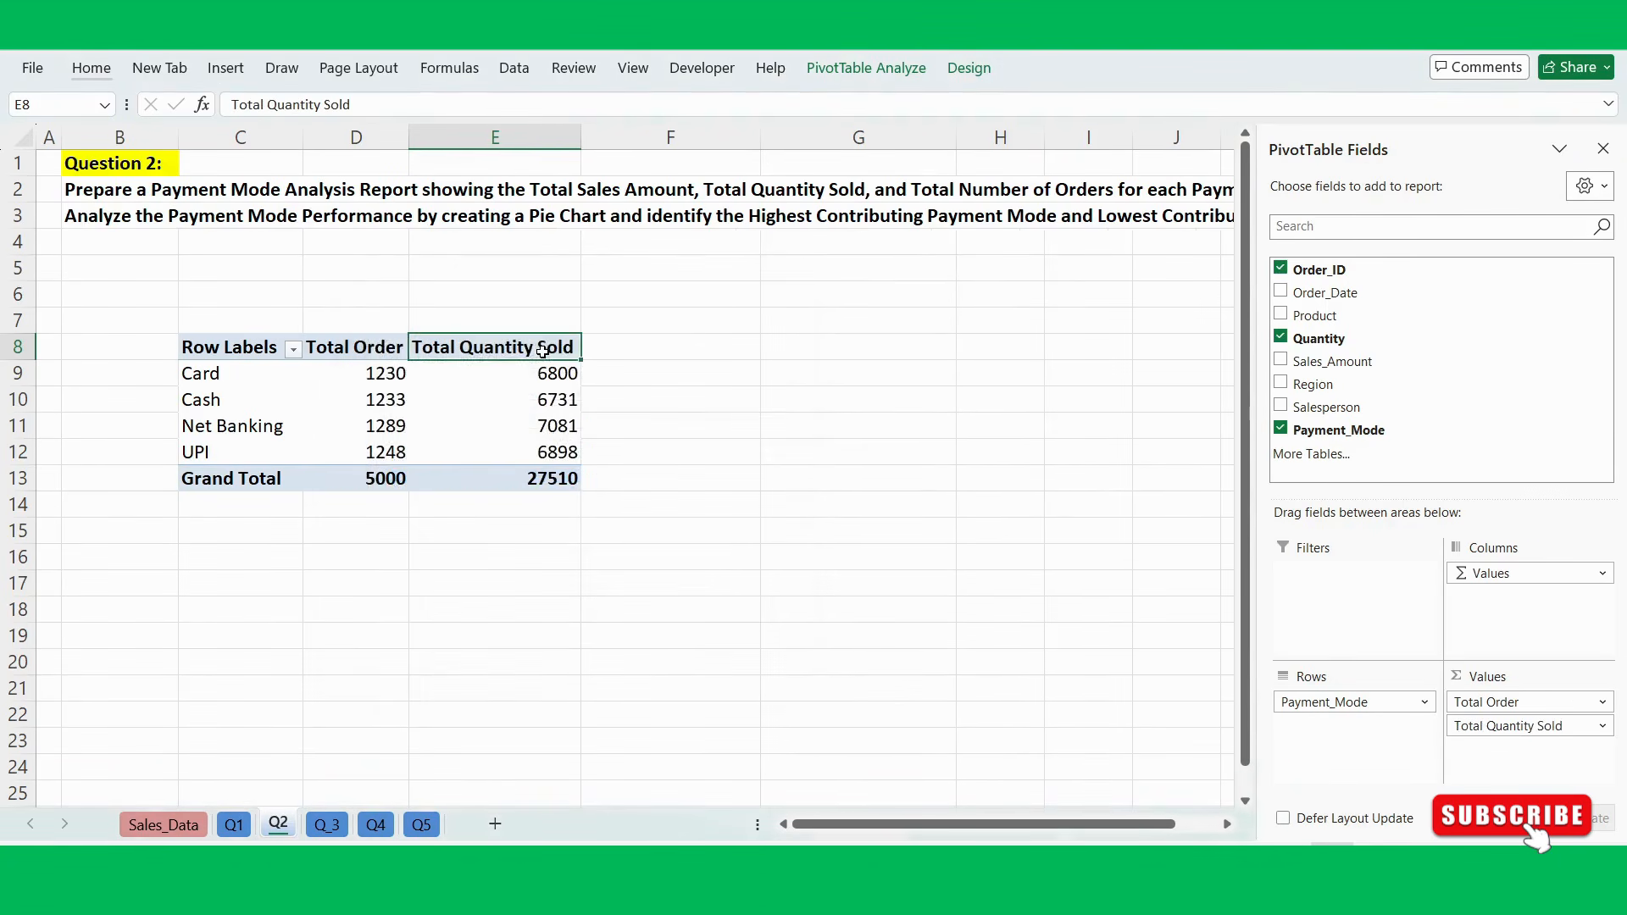
Add Sales_Amount as a summed value after the quantity field and name it "Total Sales_Amount".
left_click(336, 347)
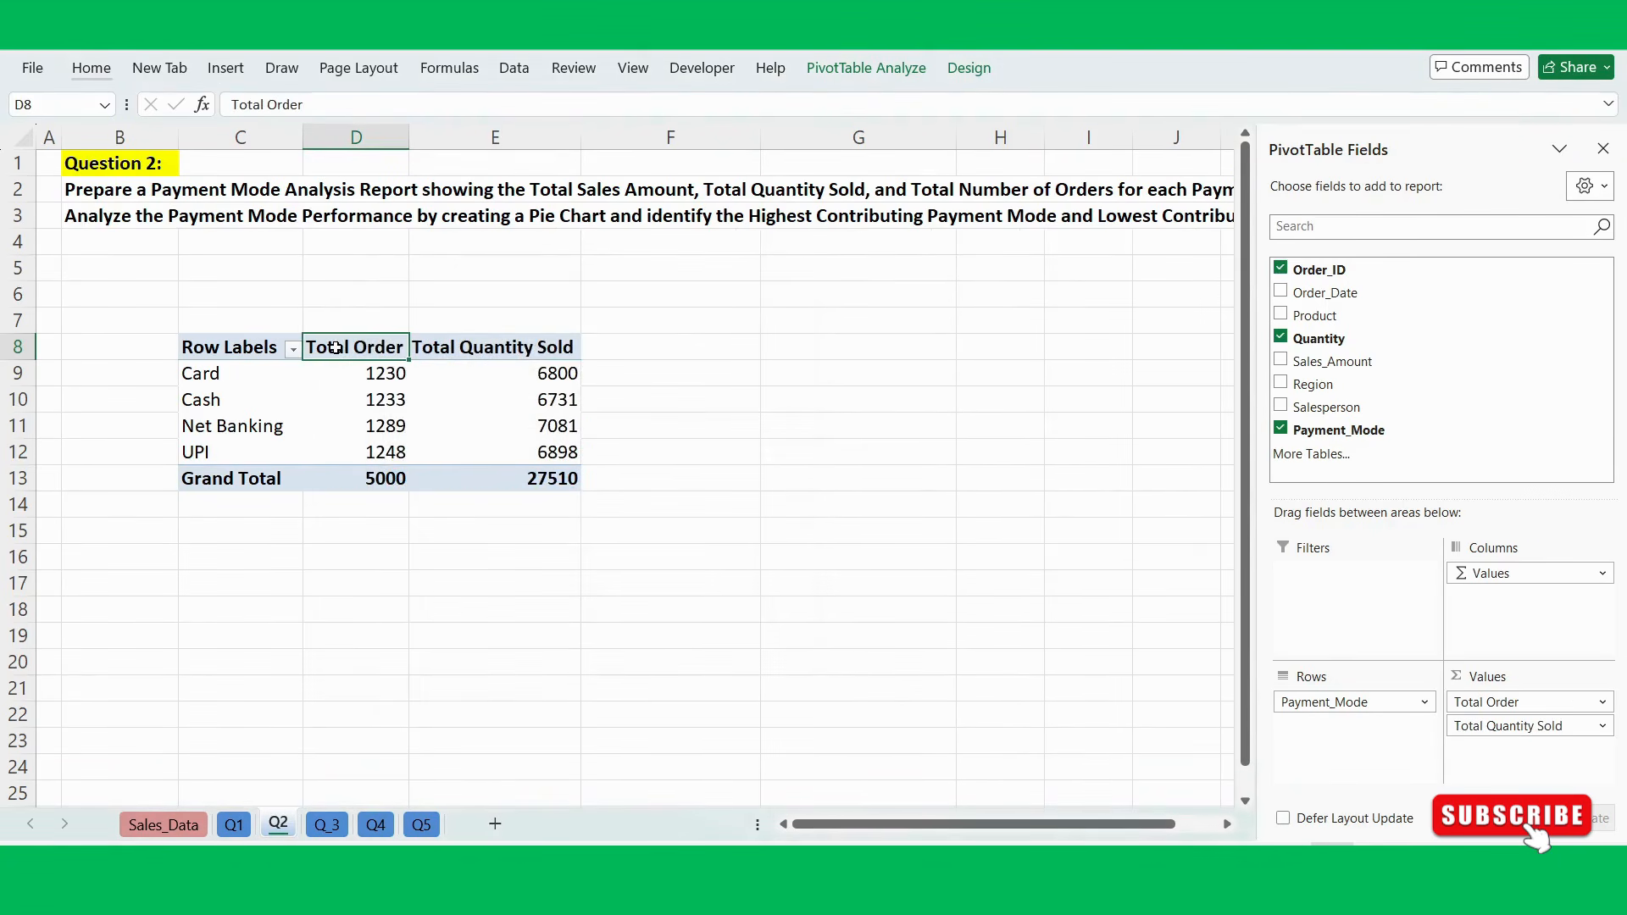
left_click(481, 341)
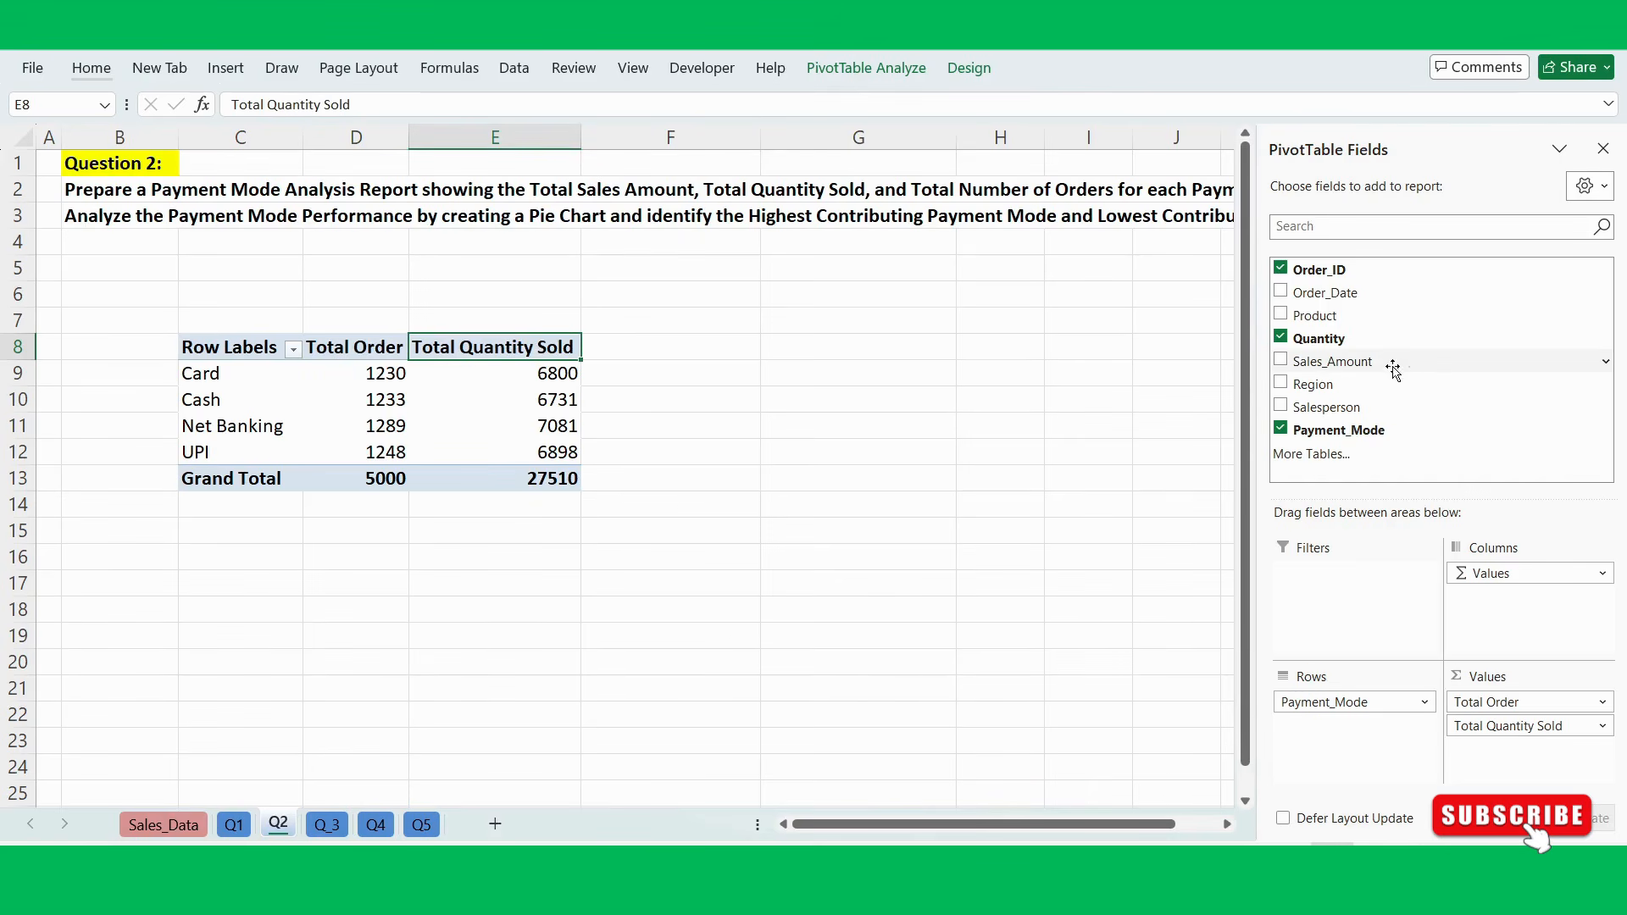
left_click_drag(1351, 363, 1508, 757)
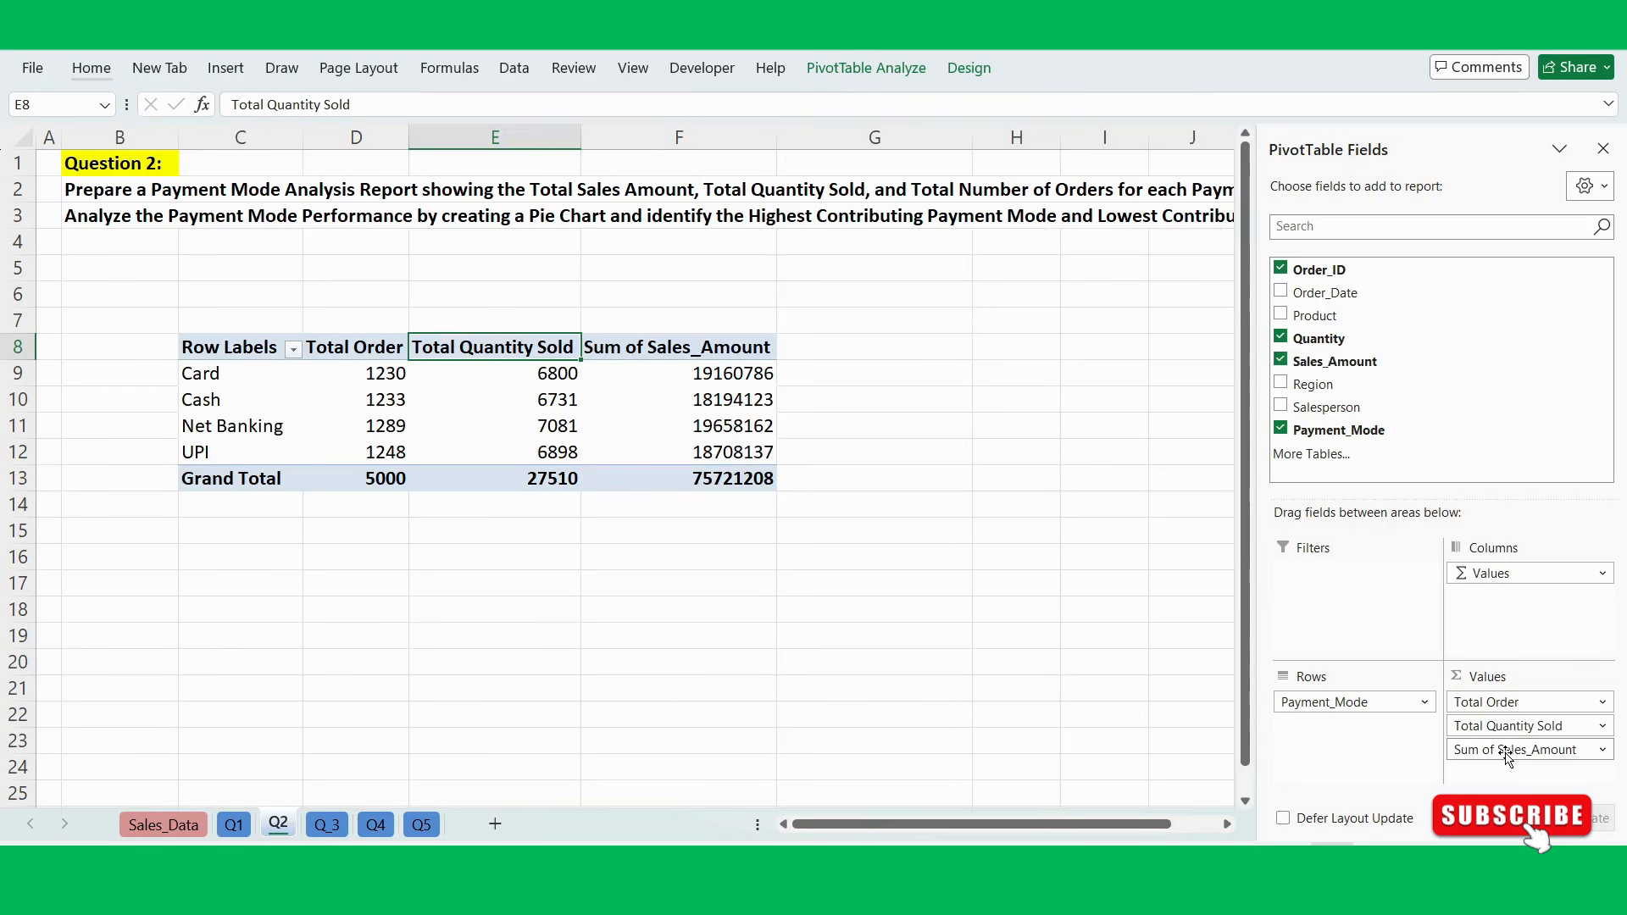
left_click(726, 351)
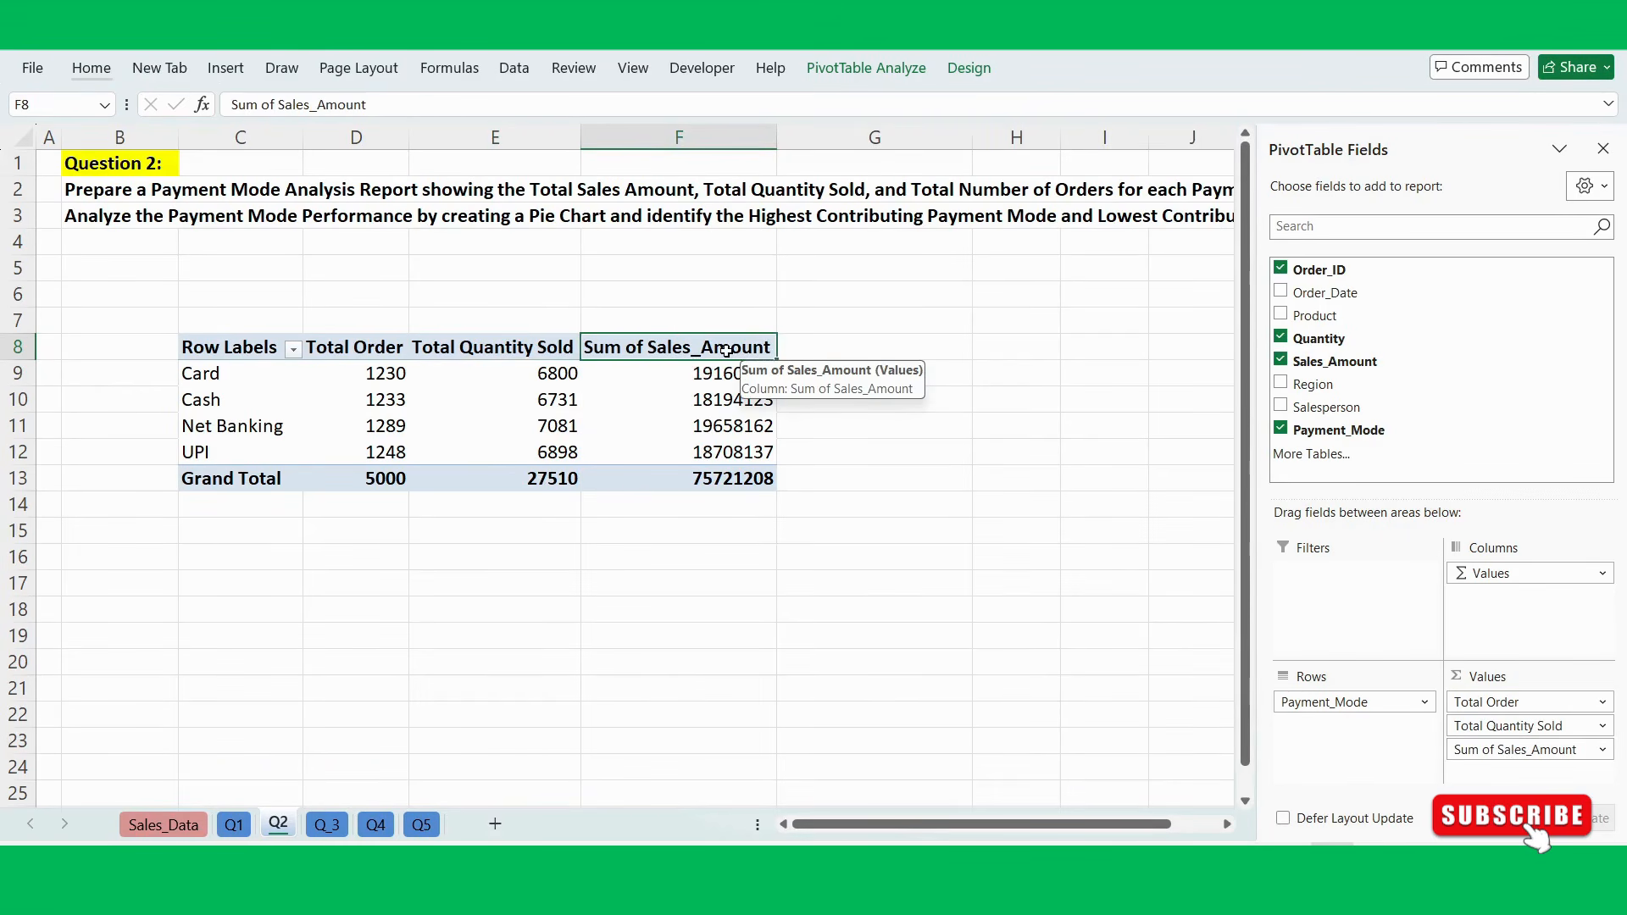
double_click(726, 351)
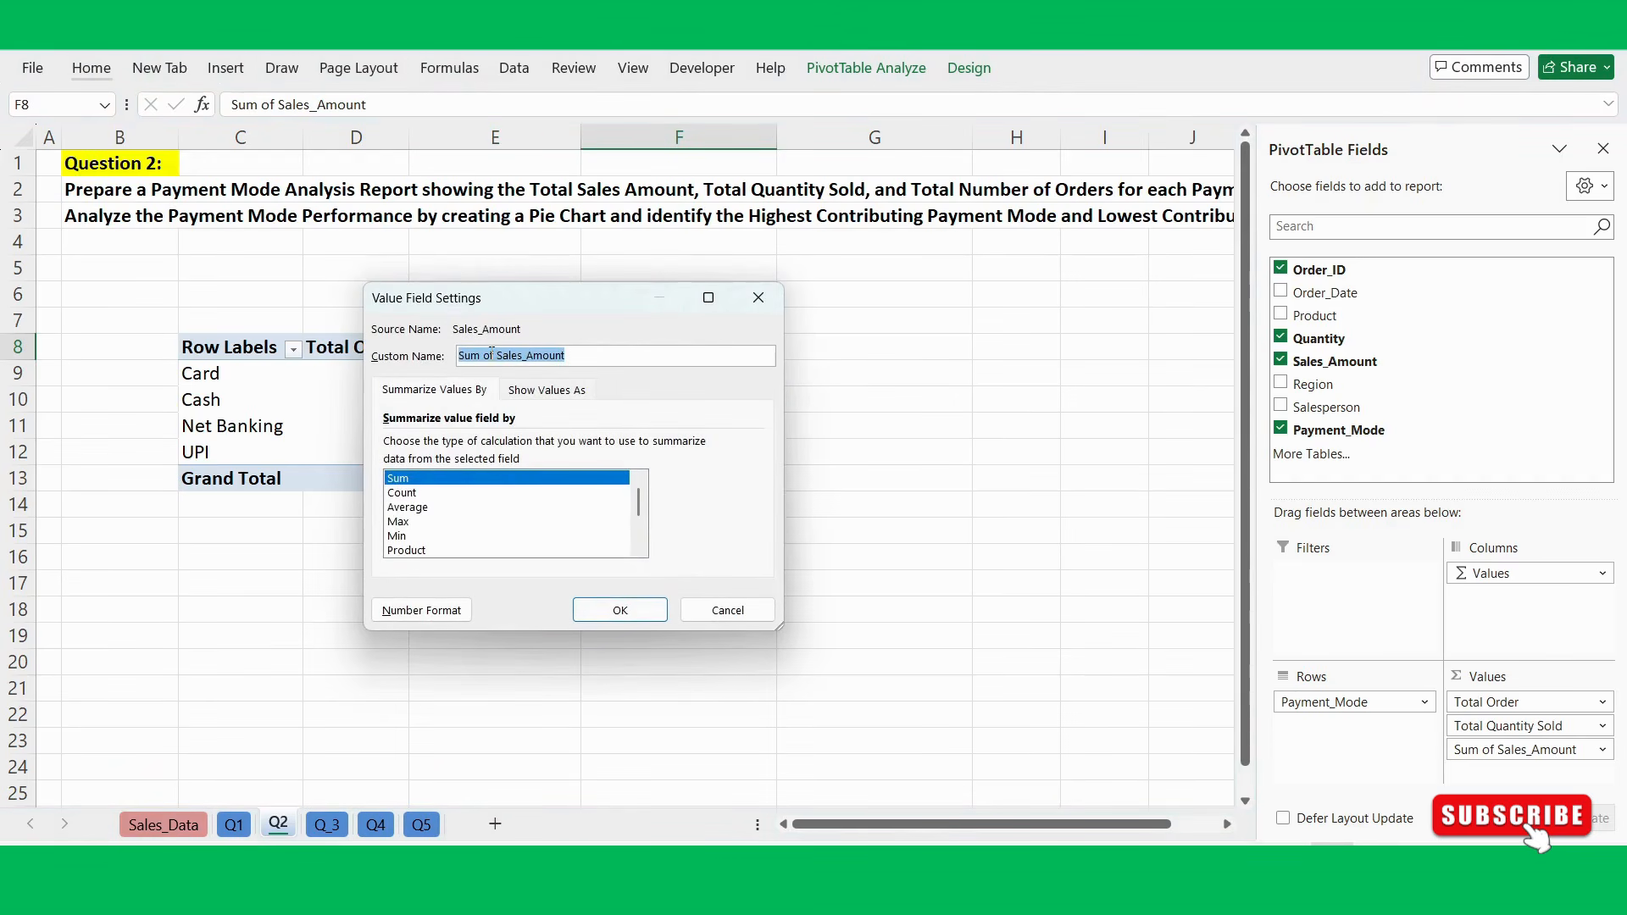
left_click_drag(497, 351, 464, 354)
type("Total")
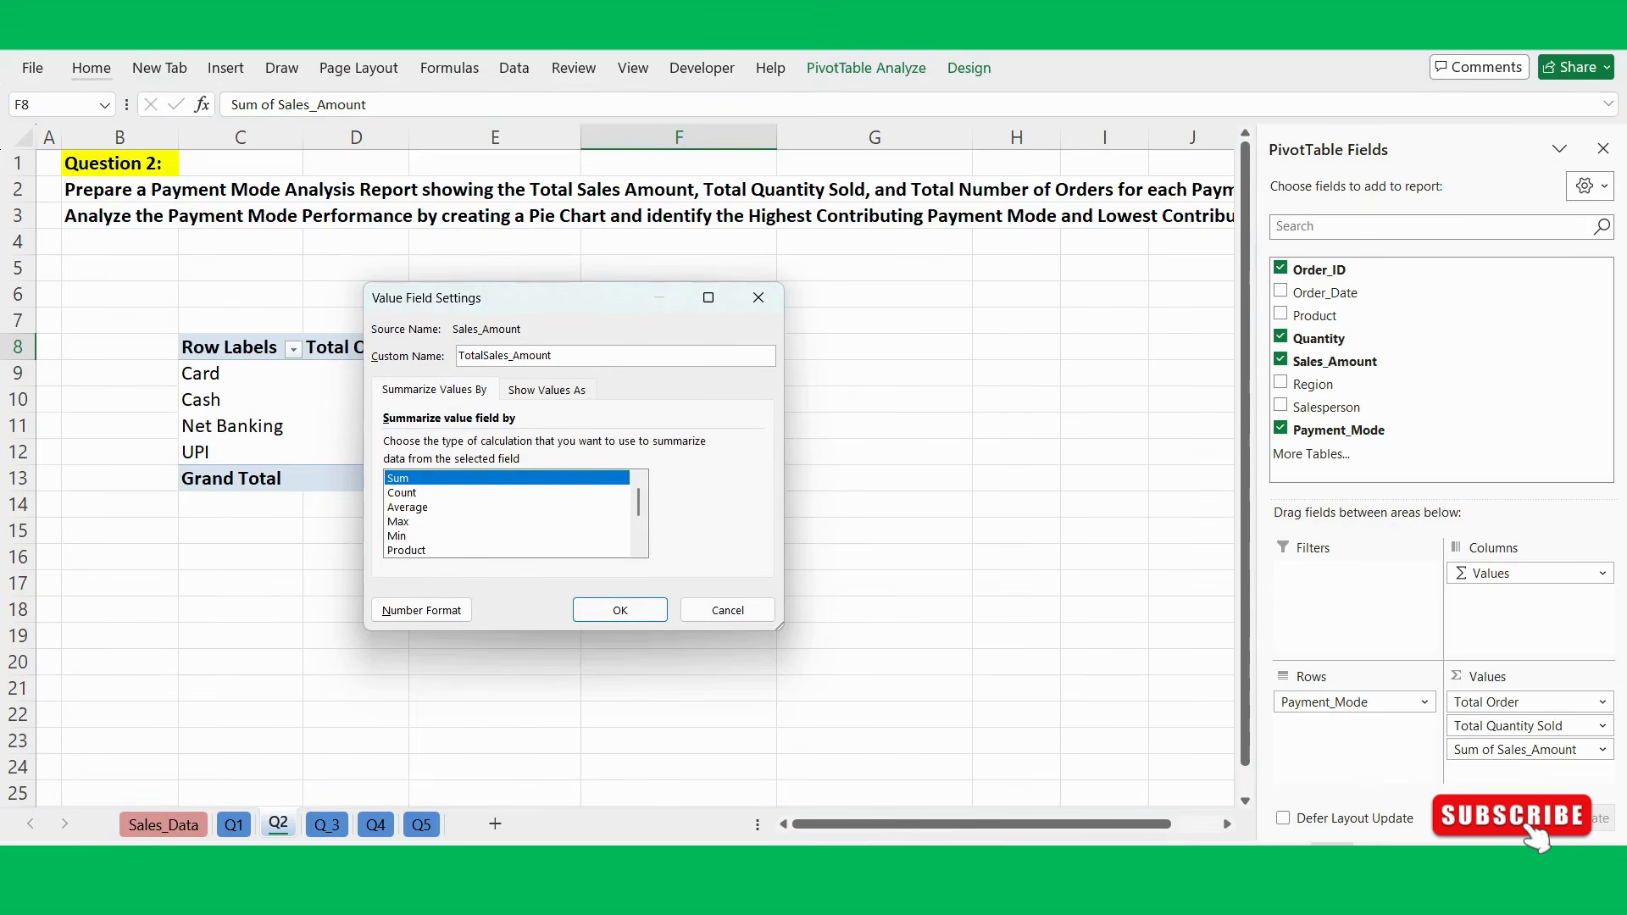
key("Return")
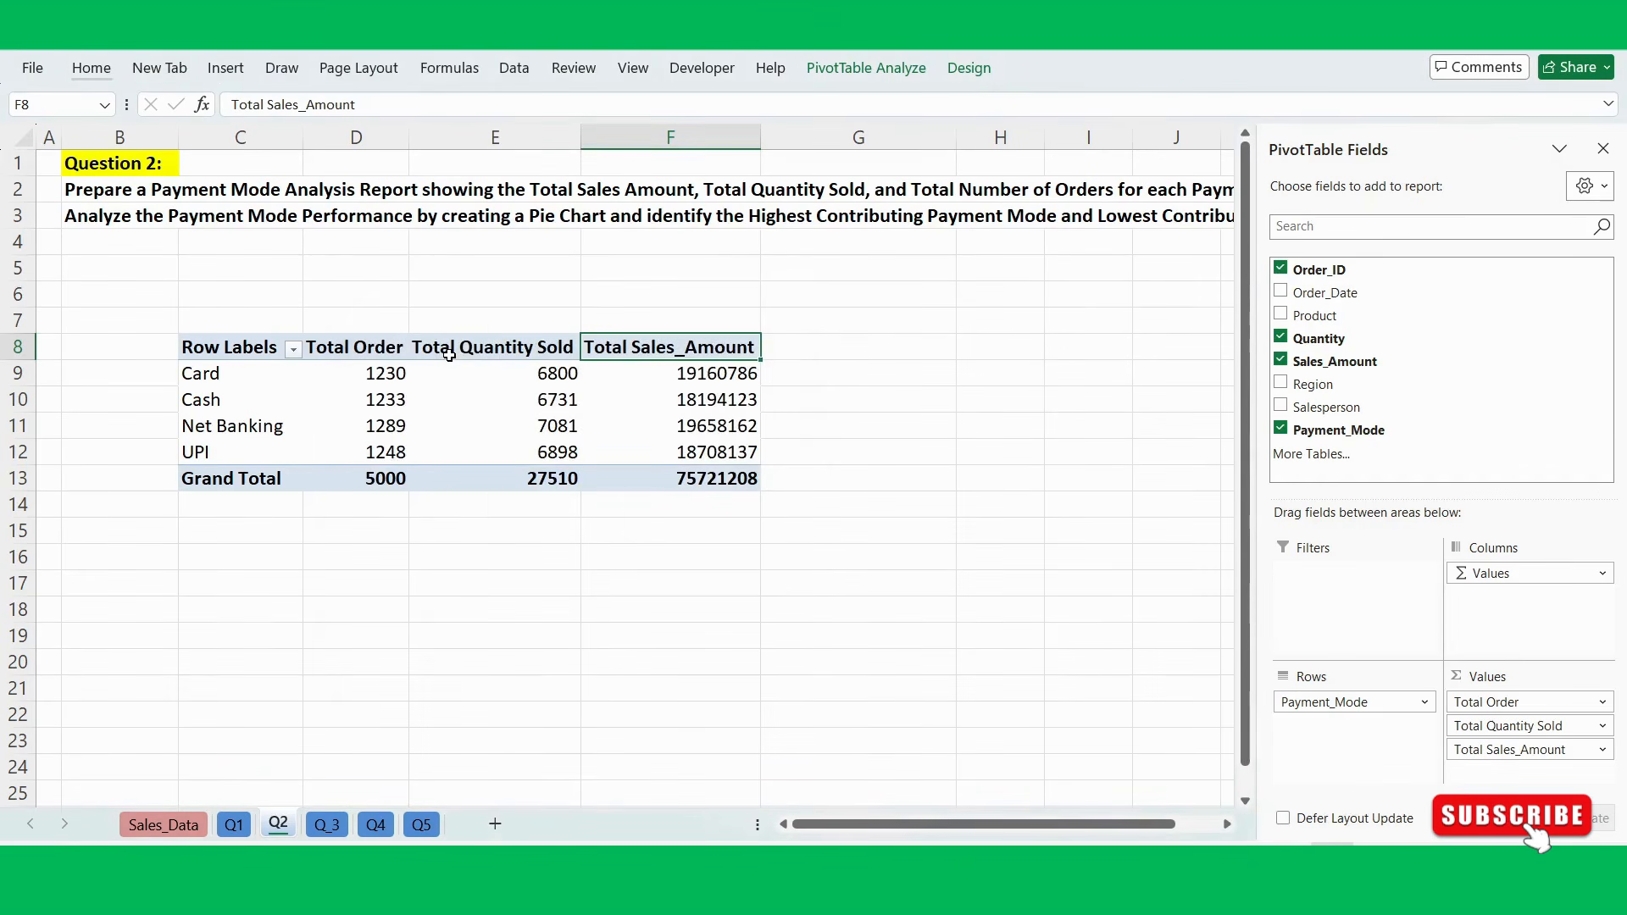
Check the finished PivotTable against the Question 2 requirements in rows 2 and 3.
left_click(845, 488)
left_click_drag(255, 354, 718, 485)
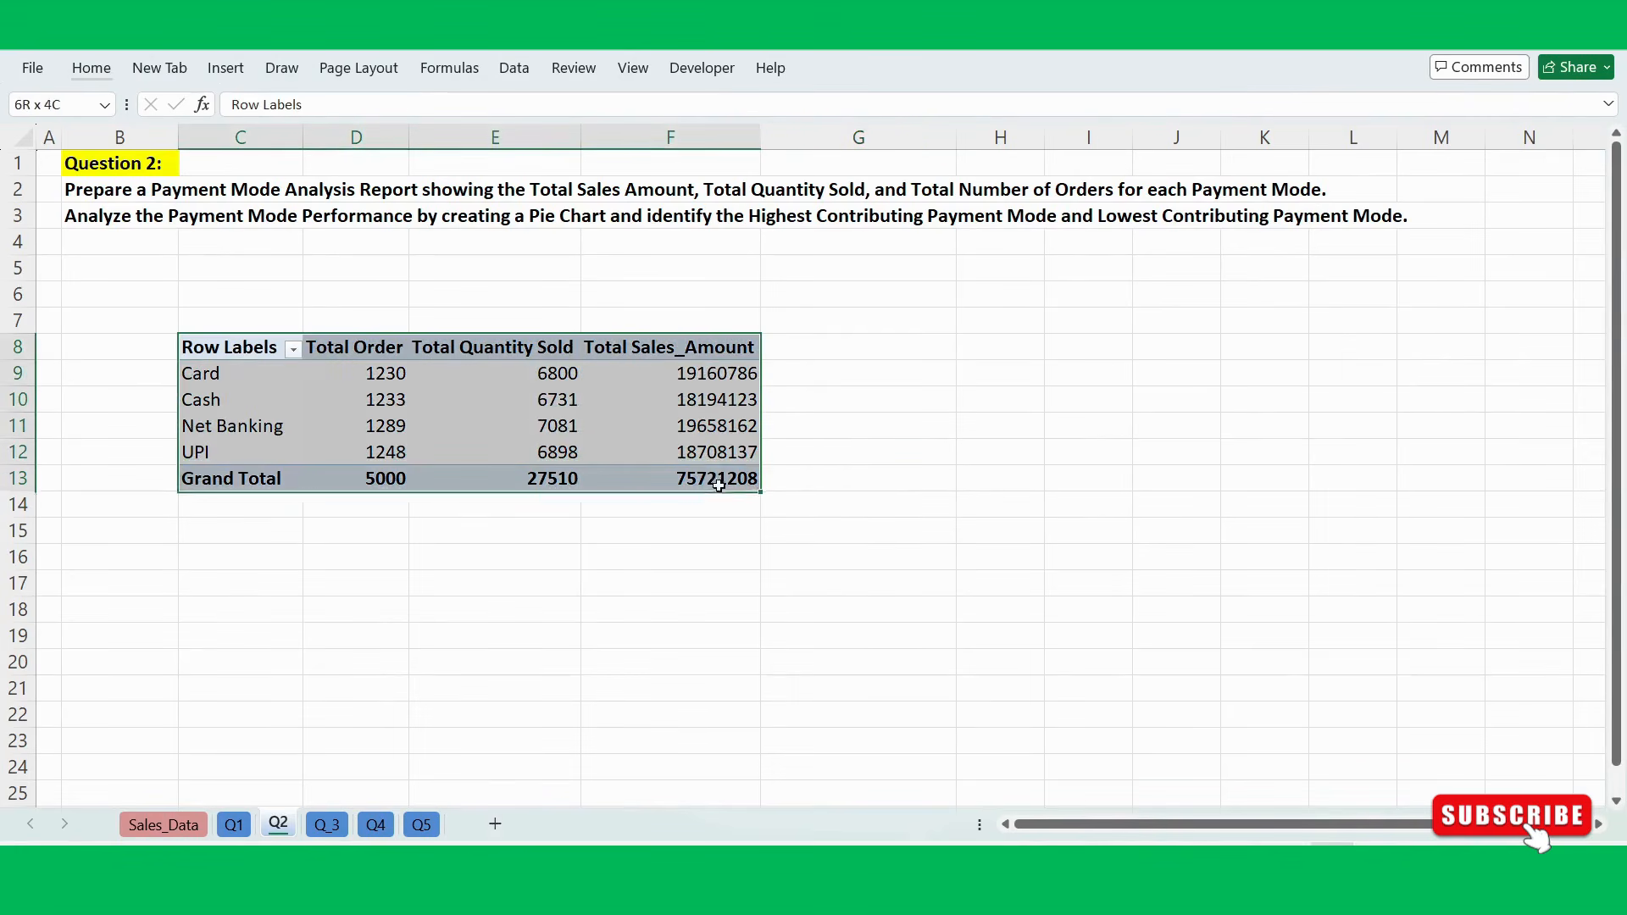
left_click(421, 276)
left_click(17, 188)
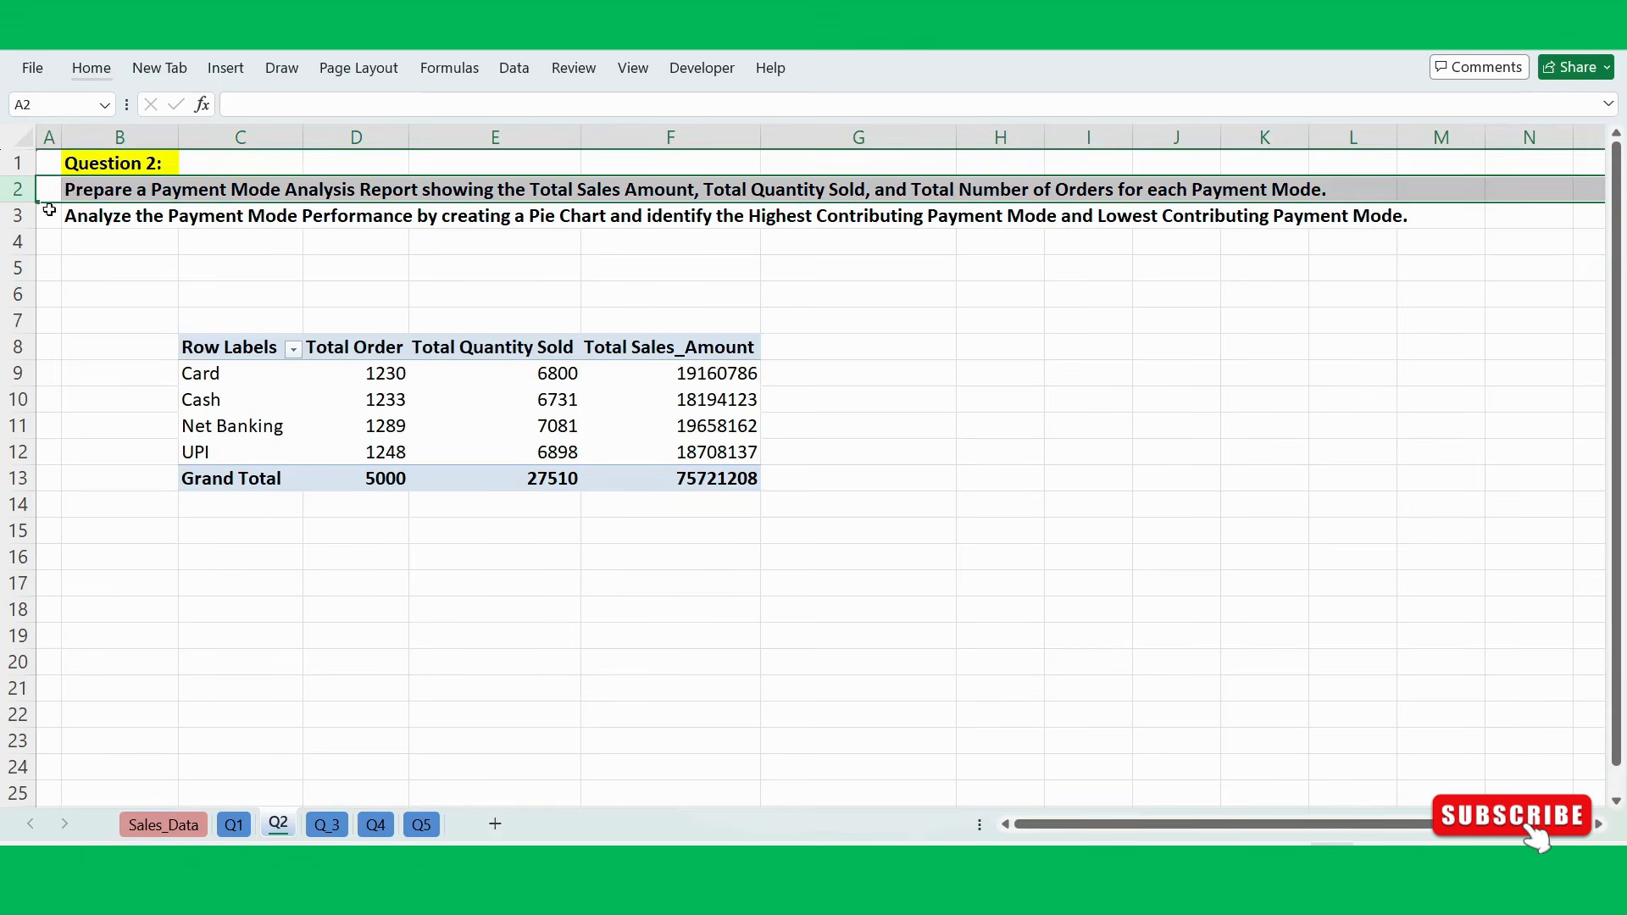
left_click(12, 215)
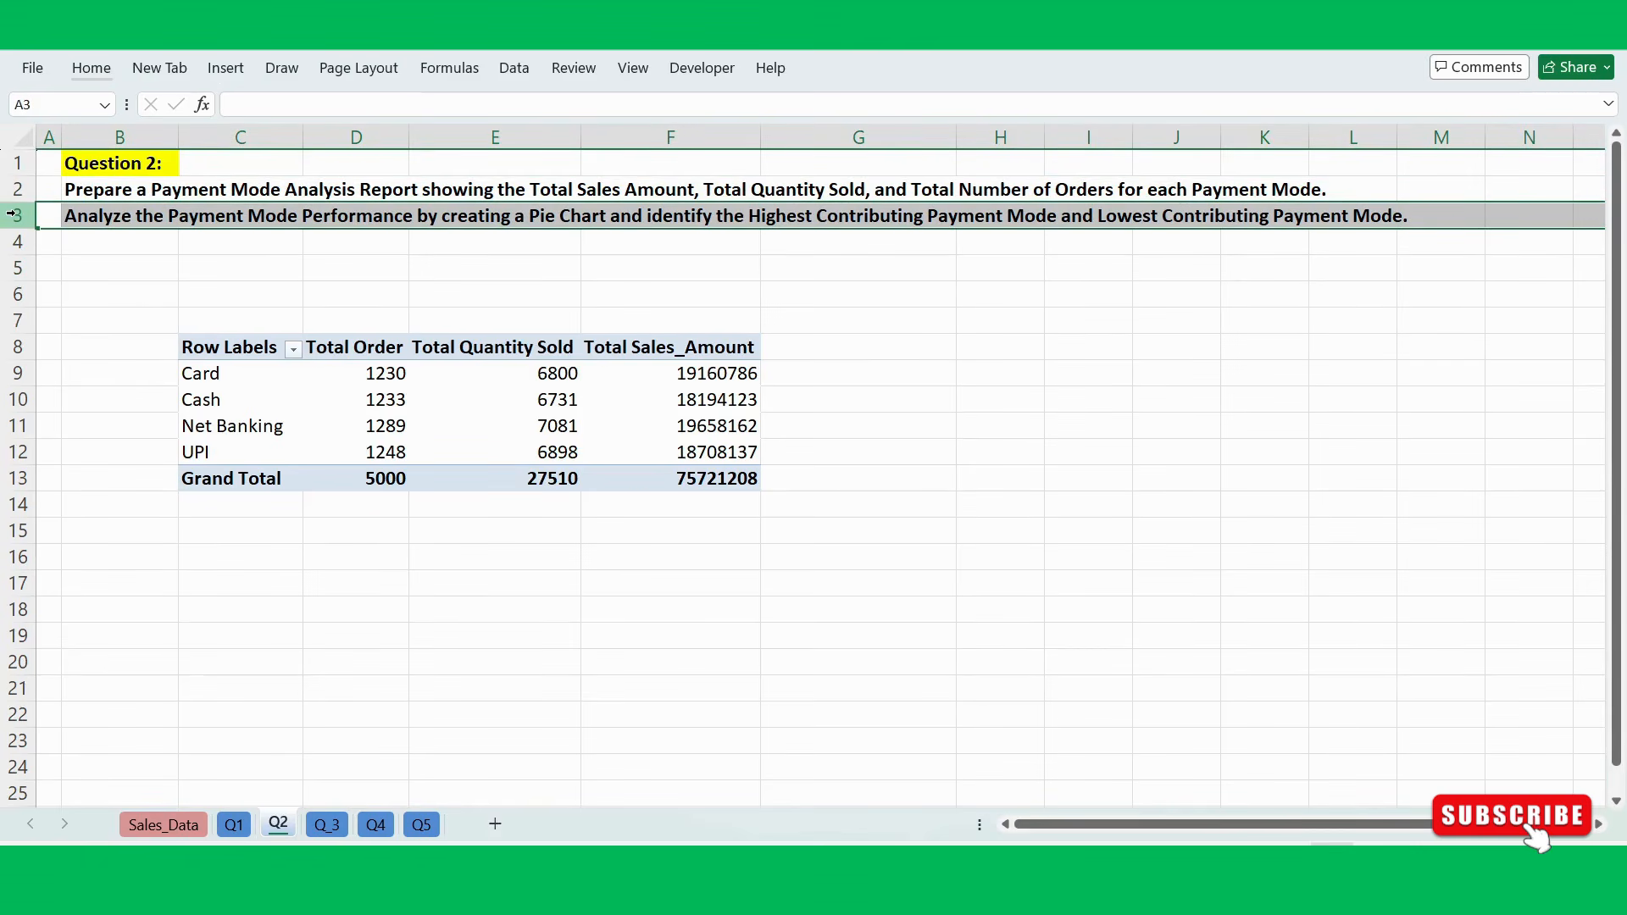
left_click(72, 213)
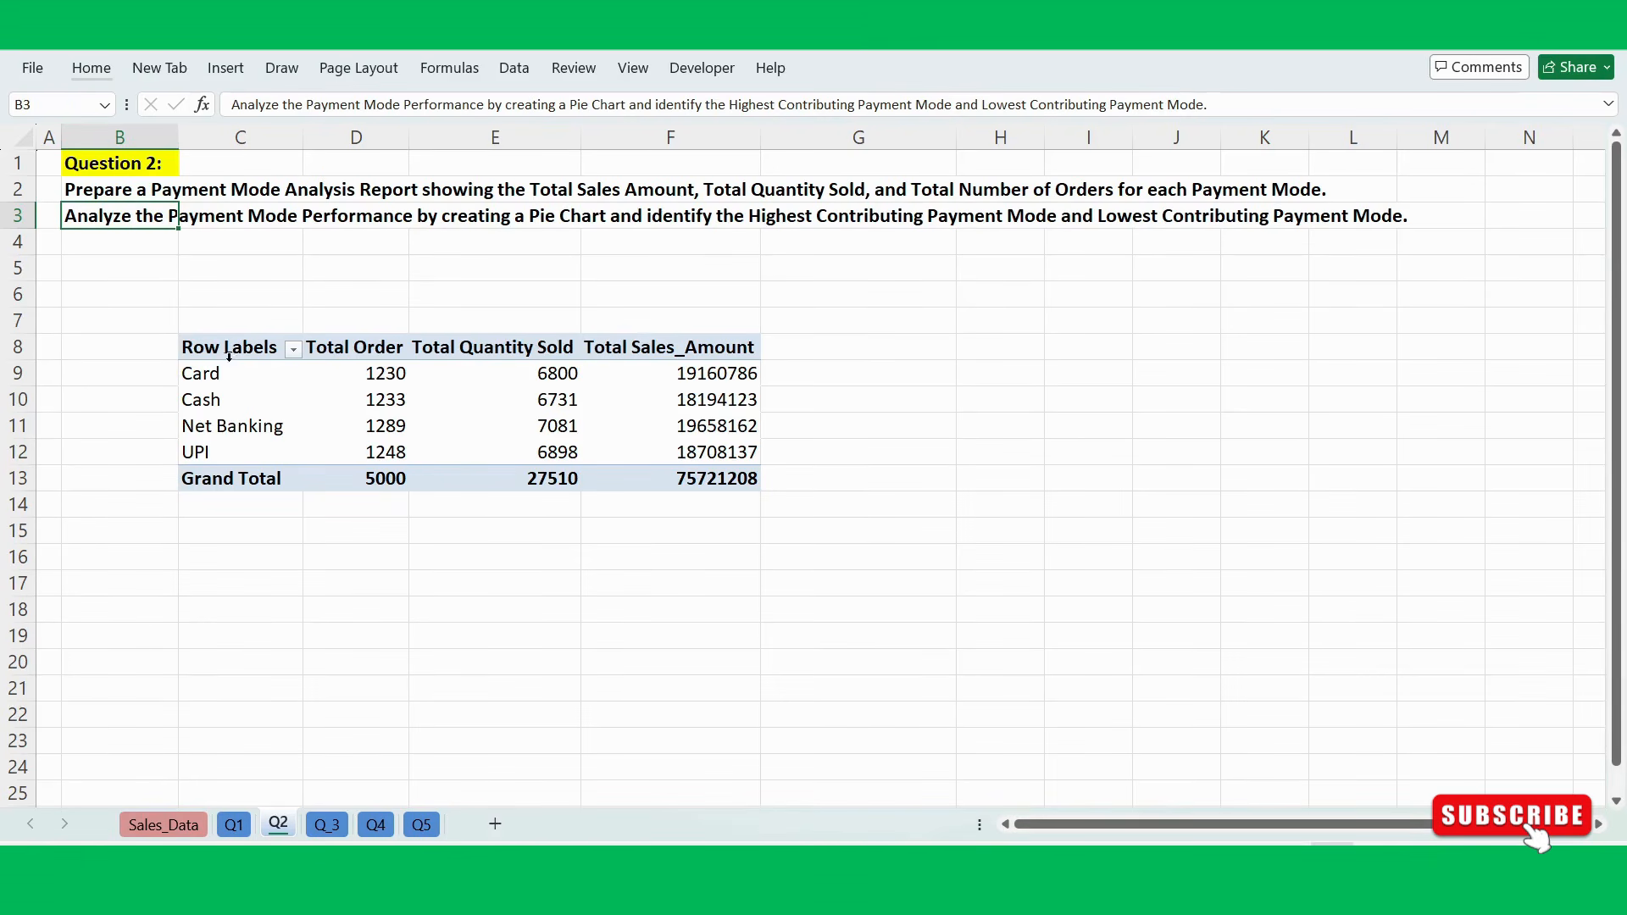
Examine the payment modes and the grand total of sales in relation to the highest and lowest contribution requirement.
left_click_drag(214, 374, 241, 443)
left_click(707, 476)
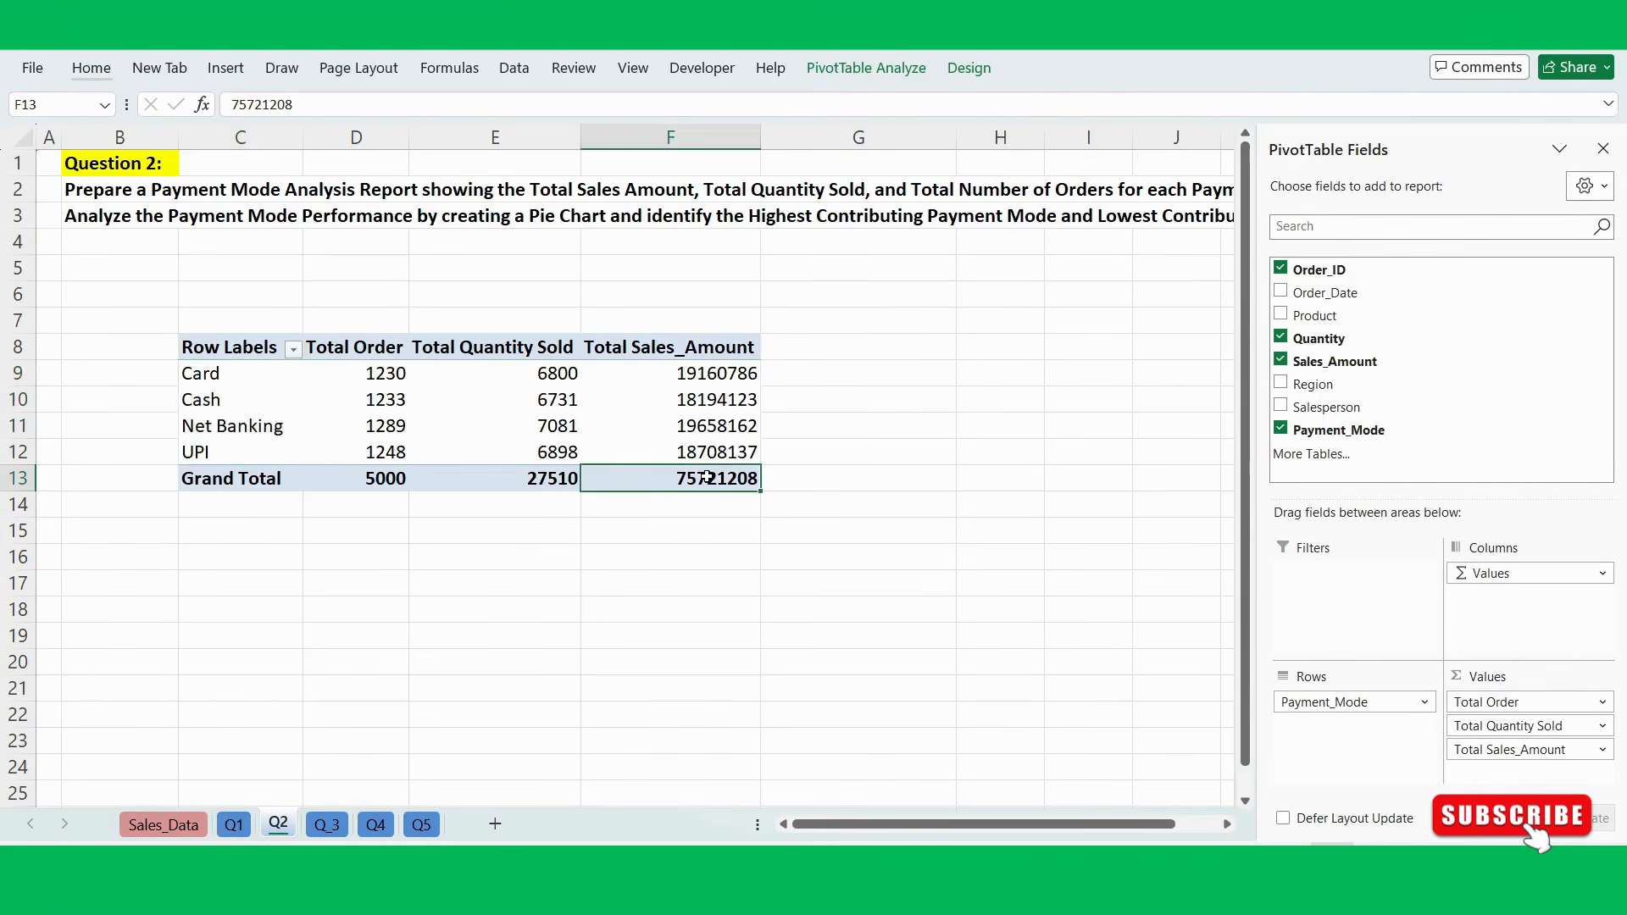
left_click(900, 414)
left_click(861, 371)
left_click(887, 400)
left_click(845, 219)
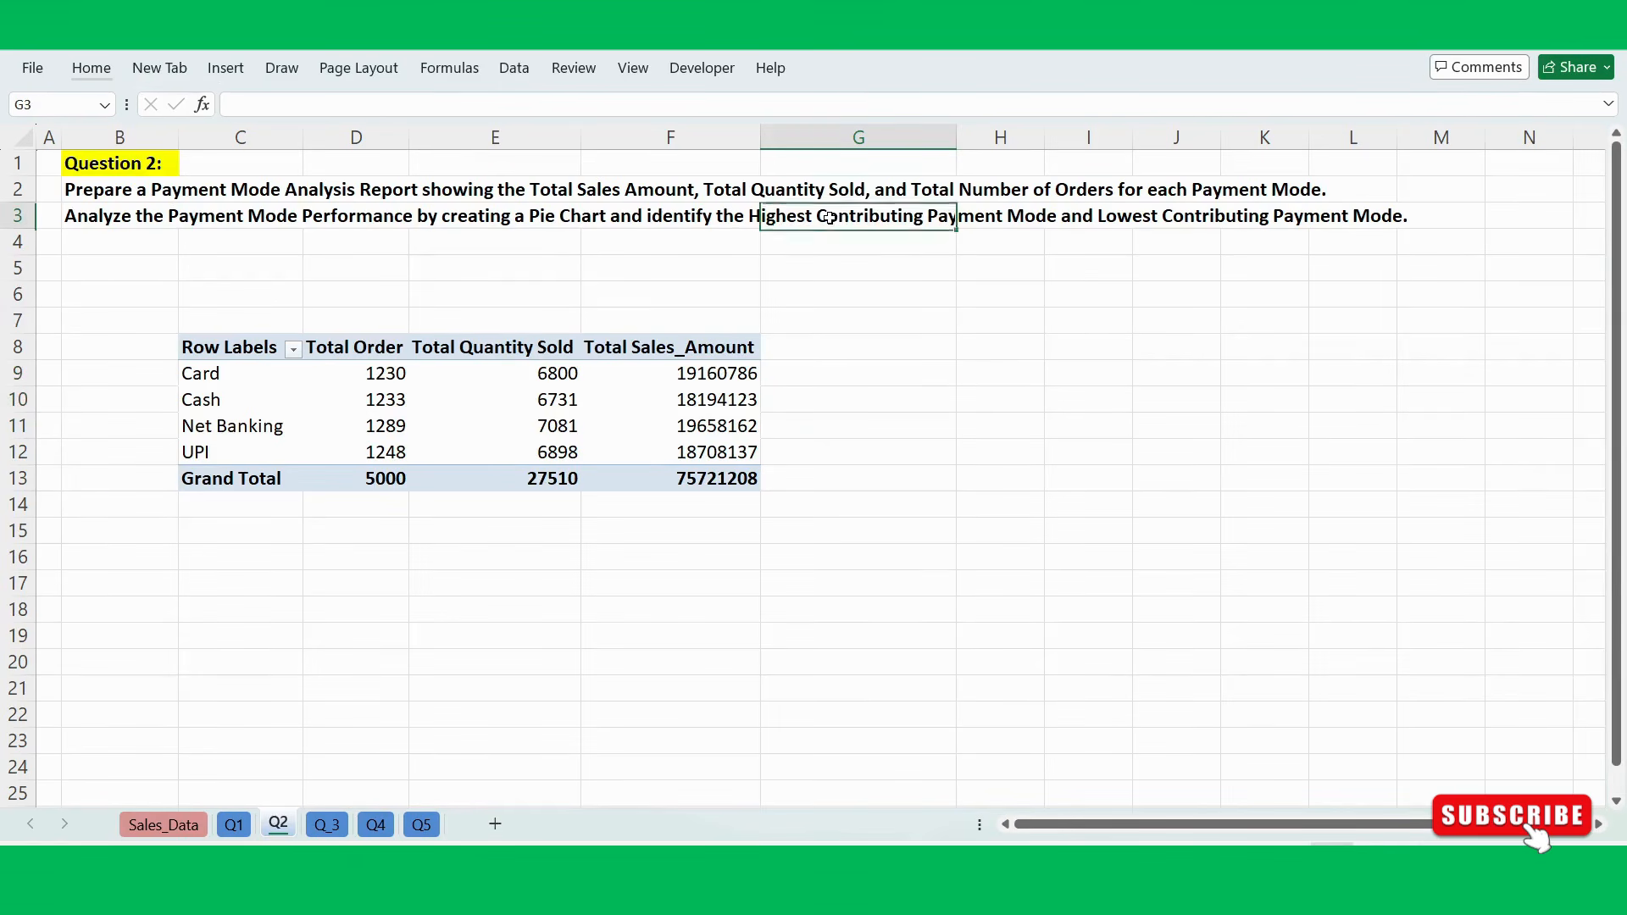
Enter the header "Contribution %" in cell G8 beside the PivotTable.
left_click(795, 354)
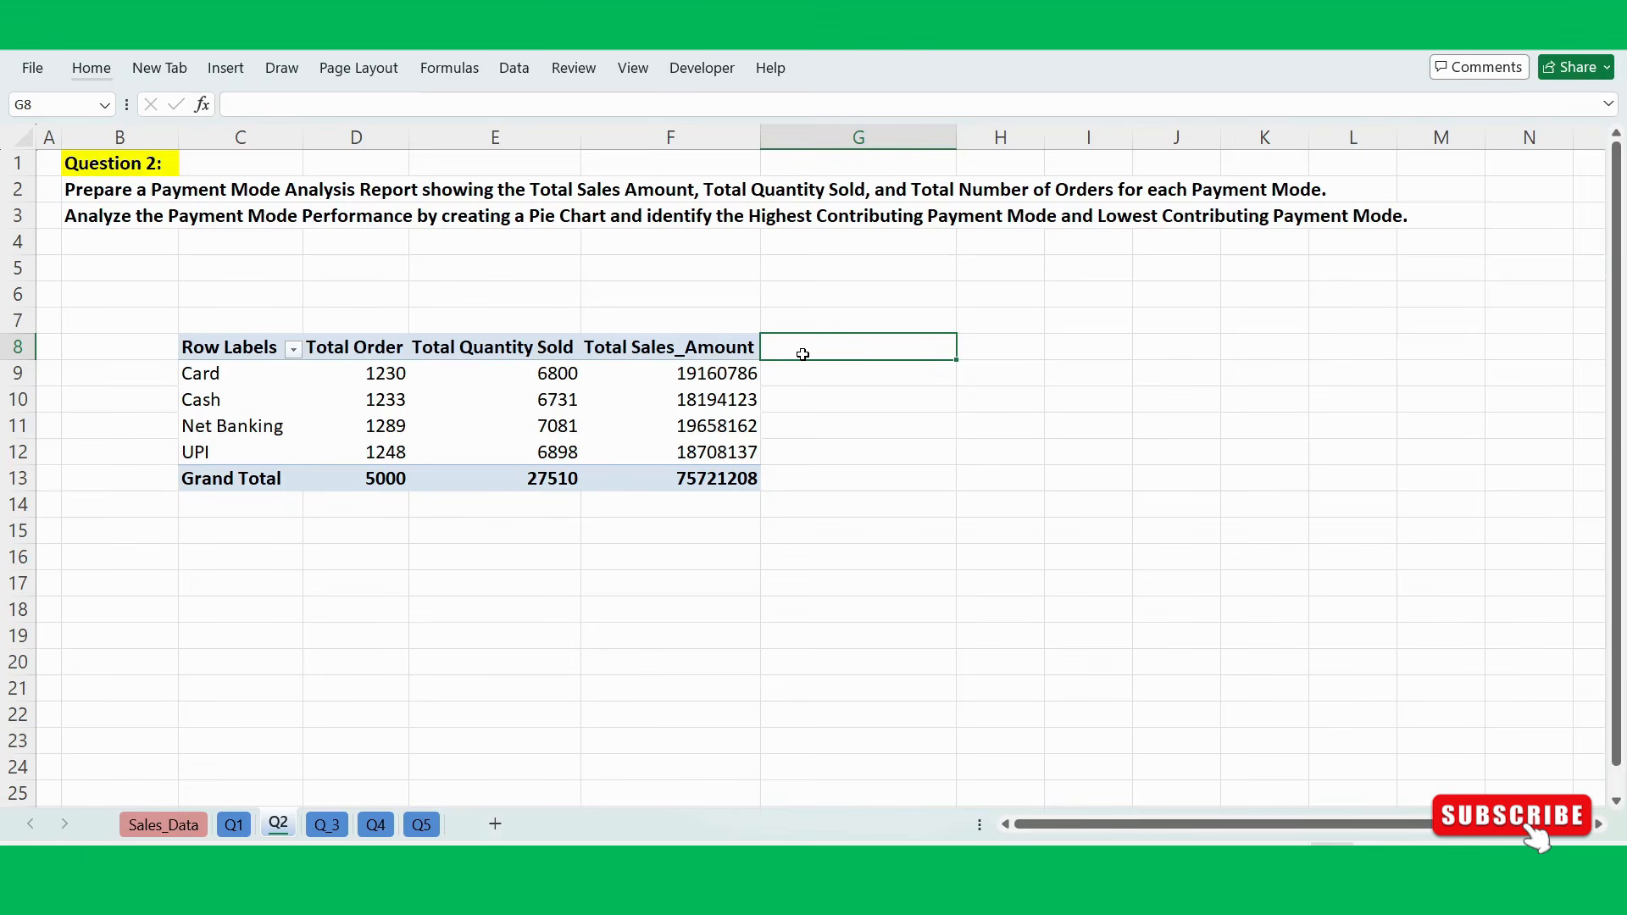
type("Contribution")
type("%")
key("Return")
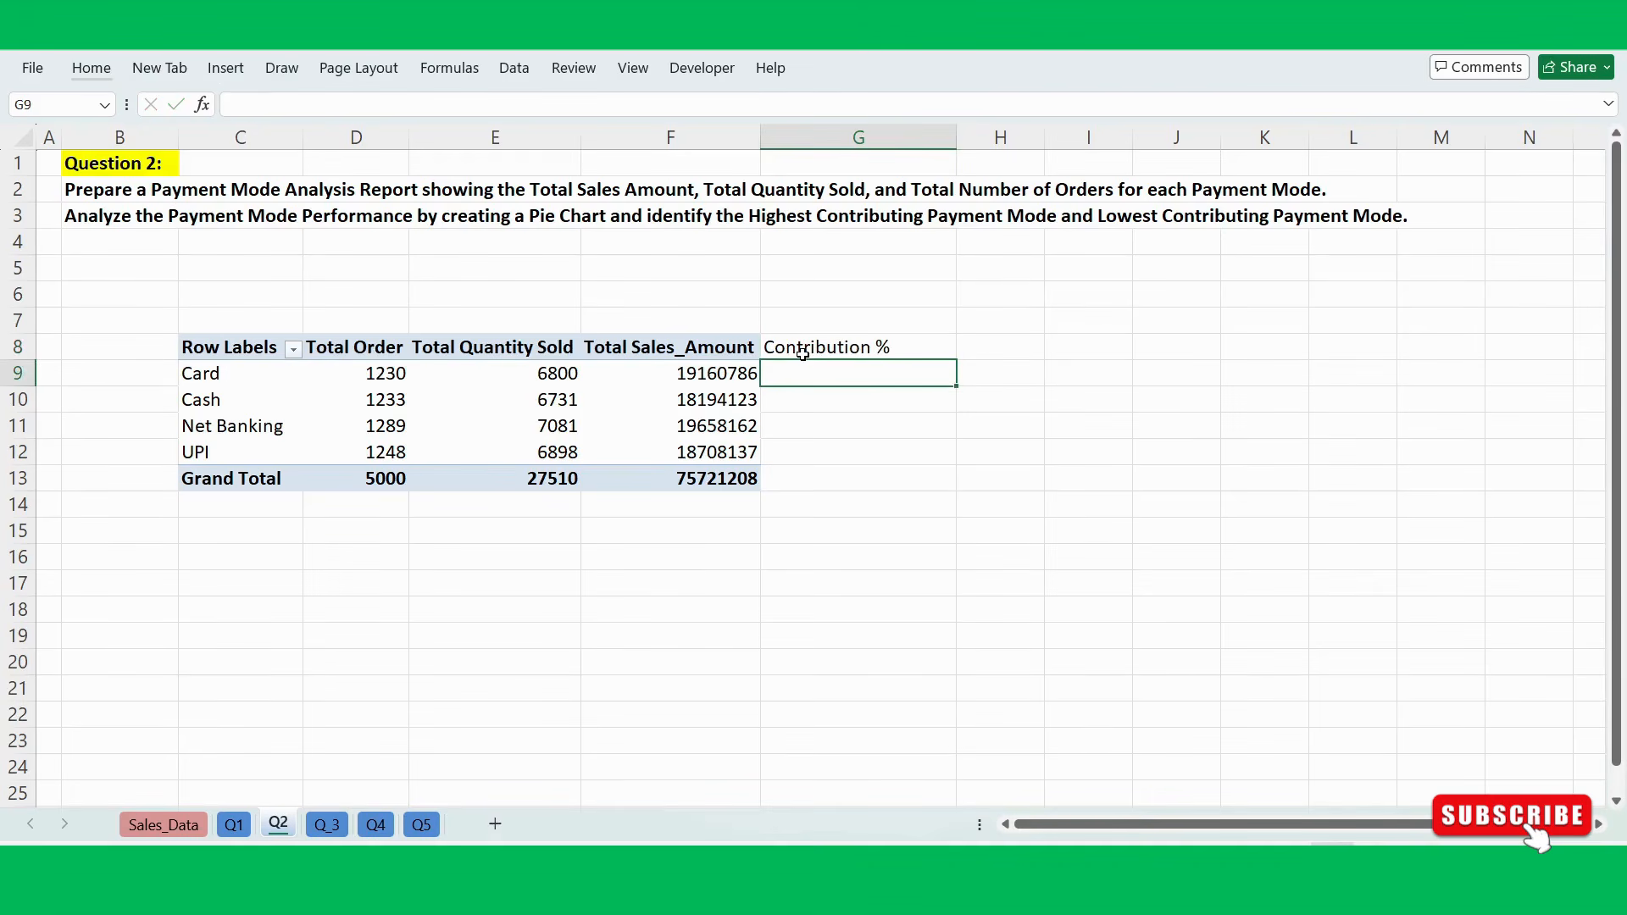
Center the contents of the contribution column in G8:G13.
left_click_drag(839, 346, 844, 467)
key("alt+h")
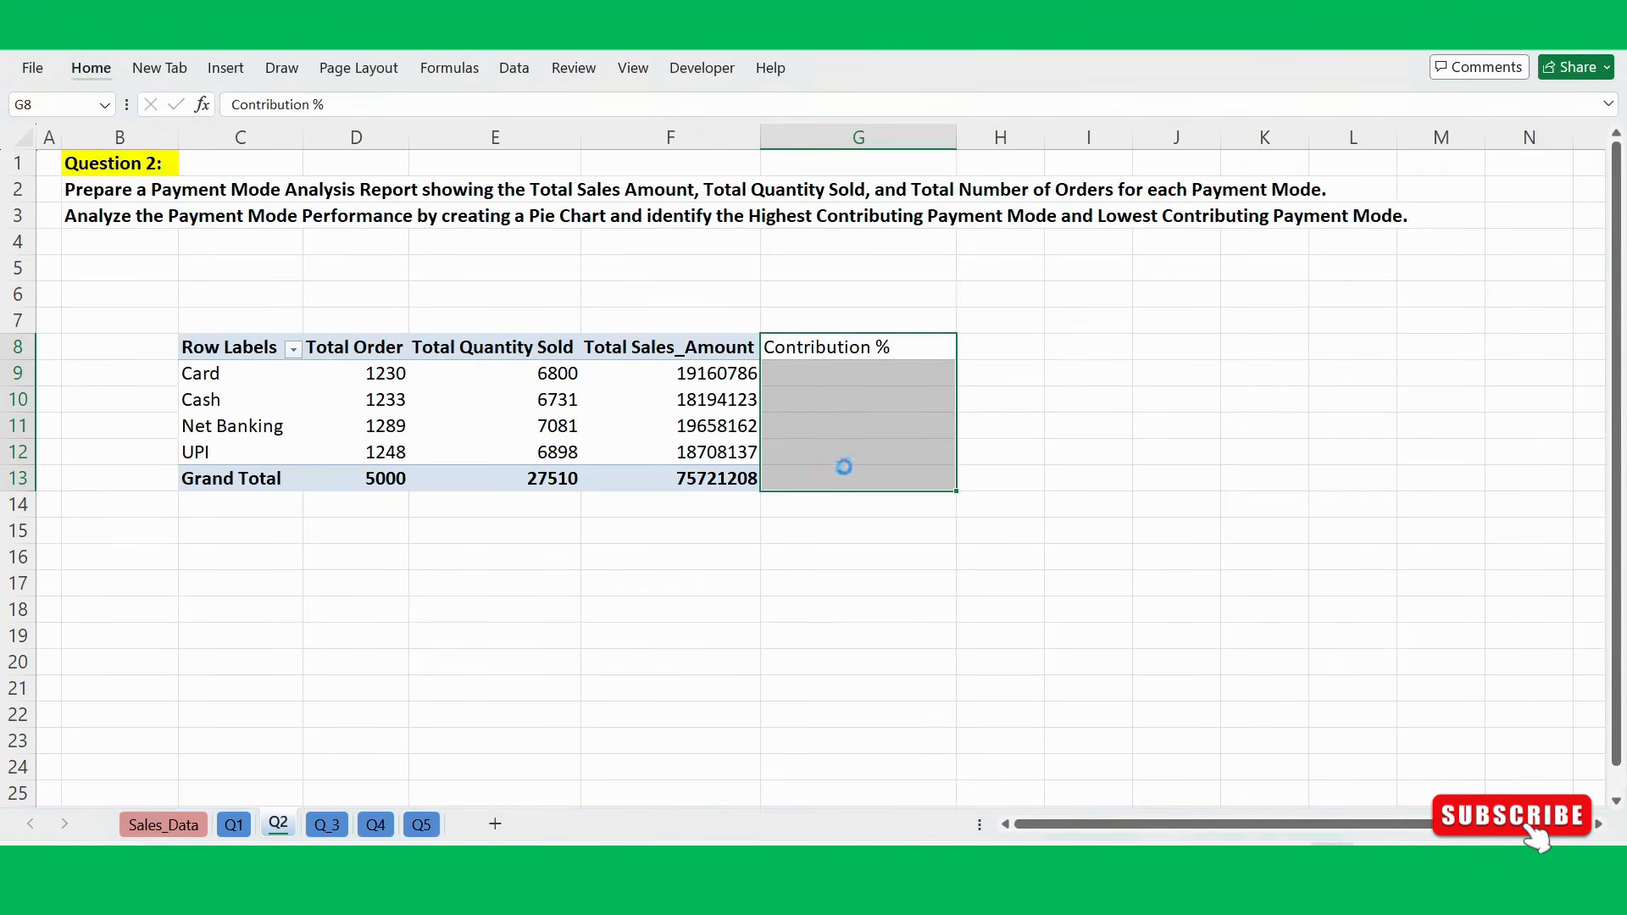
key("a")
key("c")
left_click(1080, 526)
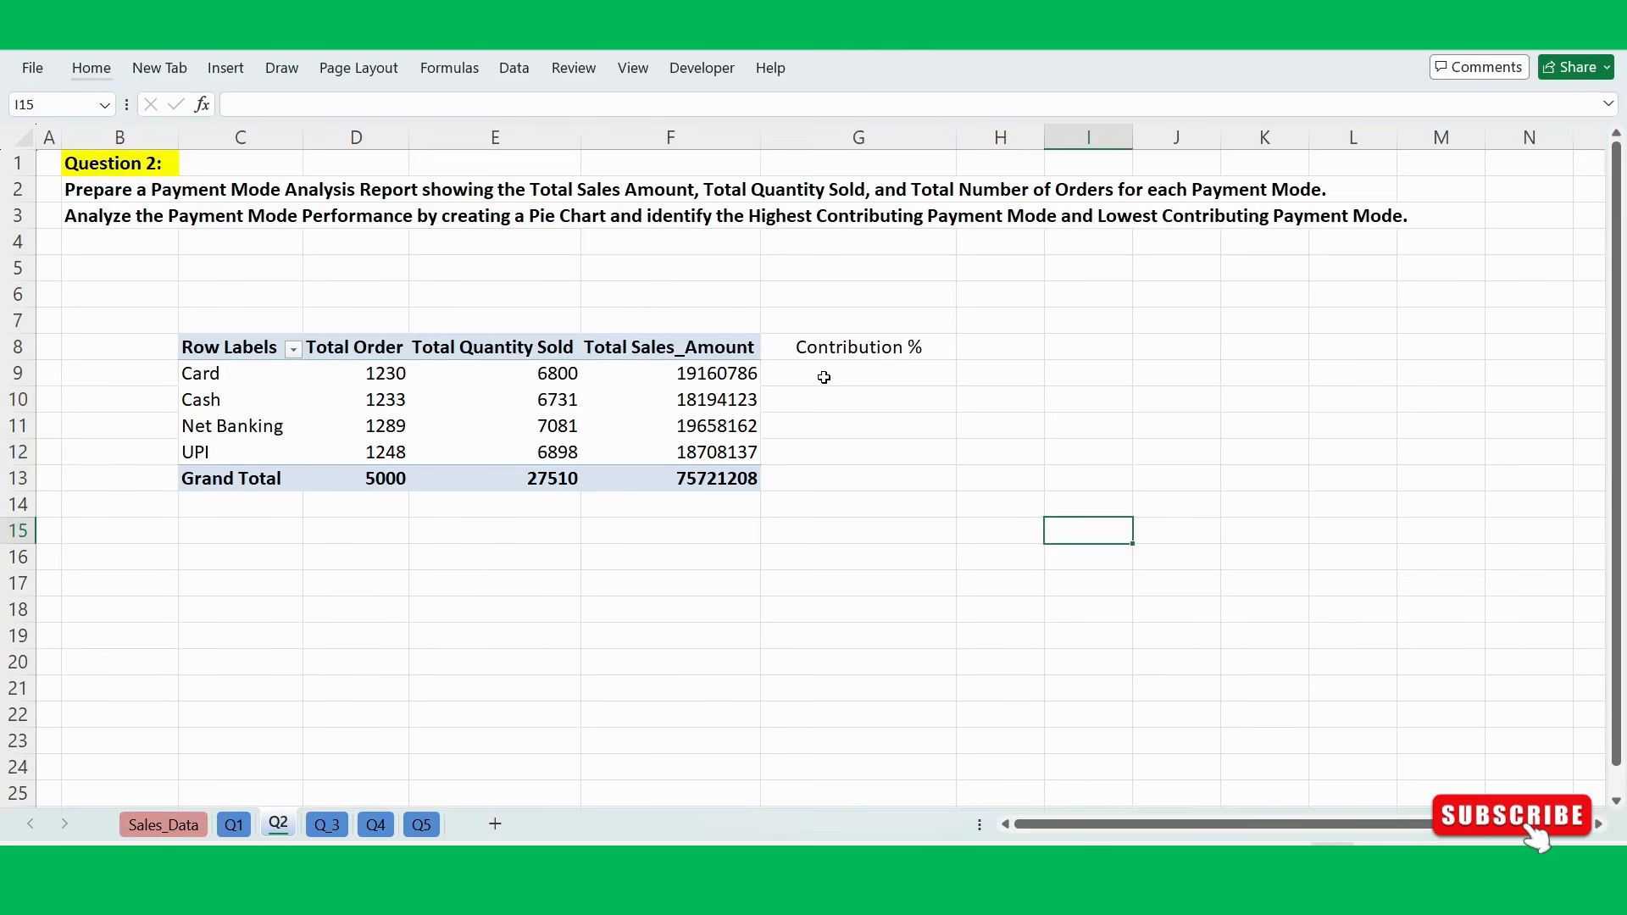
Inspect the Total Sales_Amount values of the payment modes in F9:F12 as the basis for the contribution percentages.
left_click_drag(710, 375, 714, 454)
left_click(733, 422)
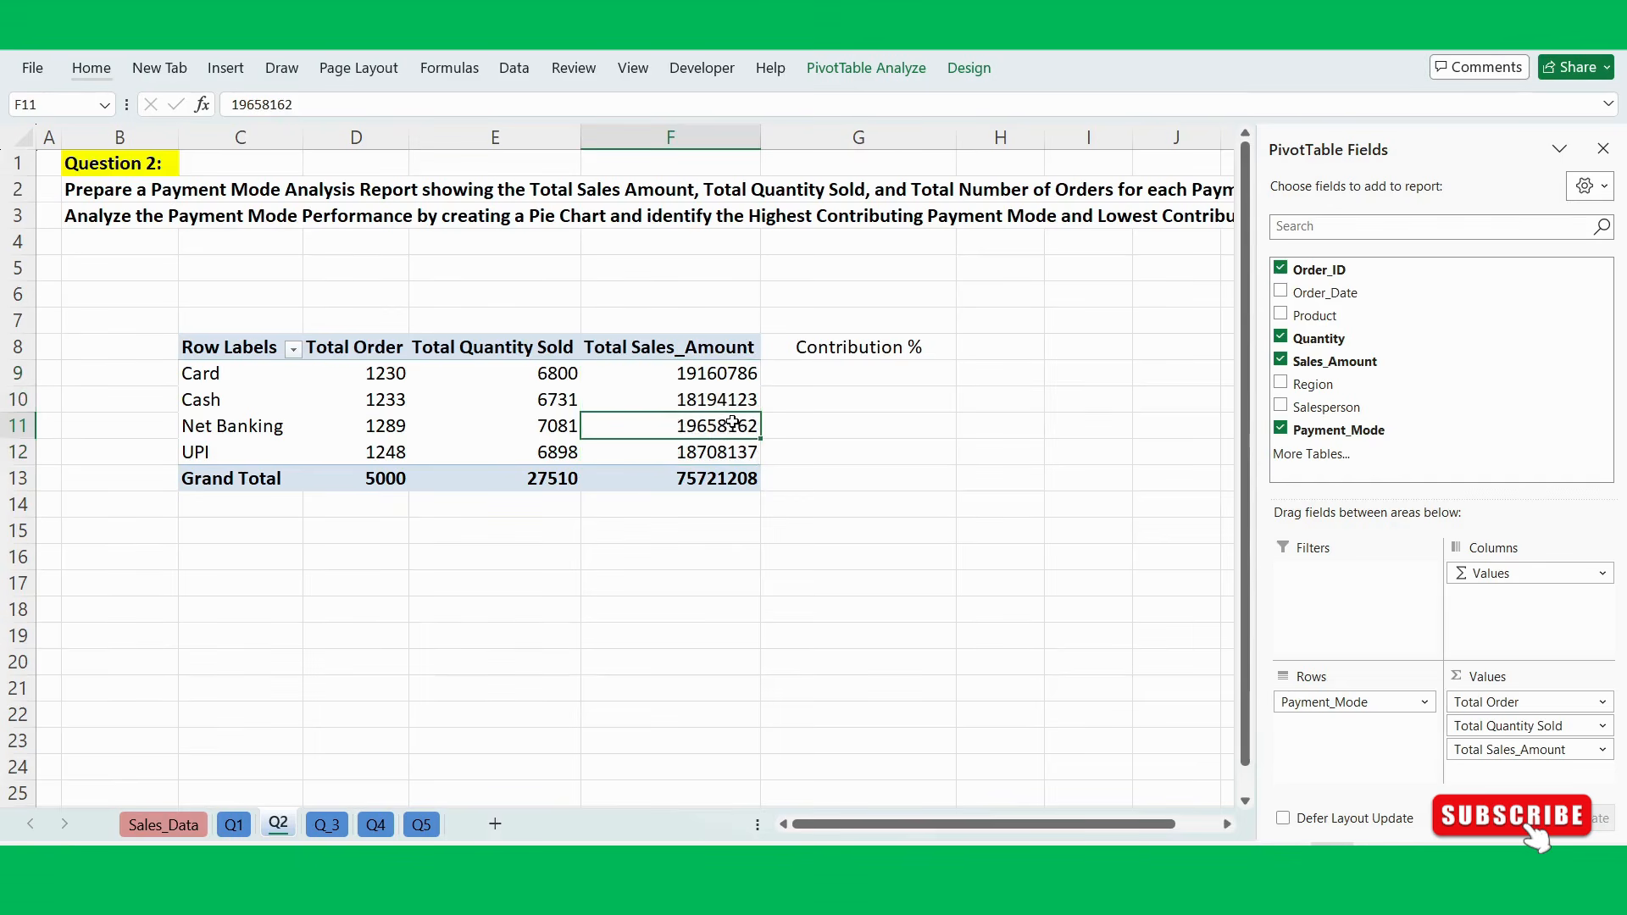
left_click(703, 398)
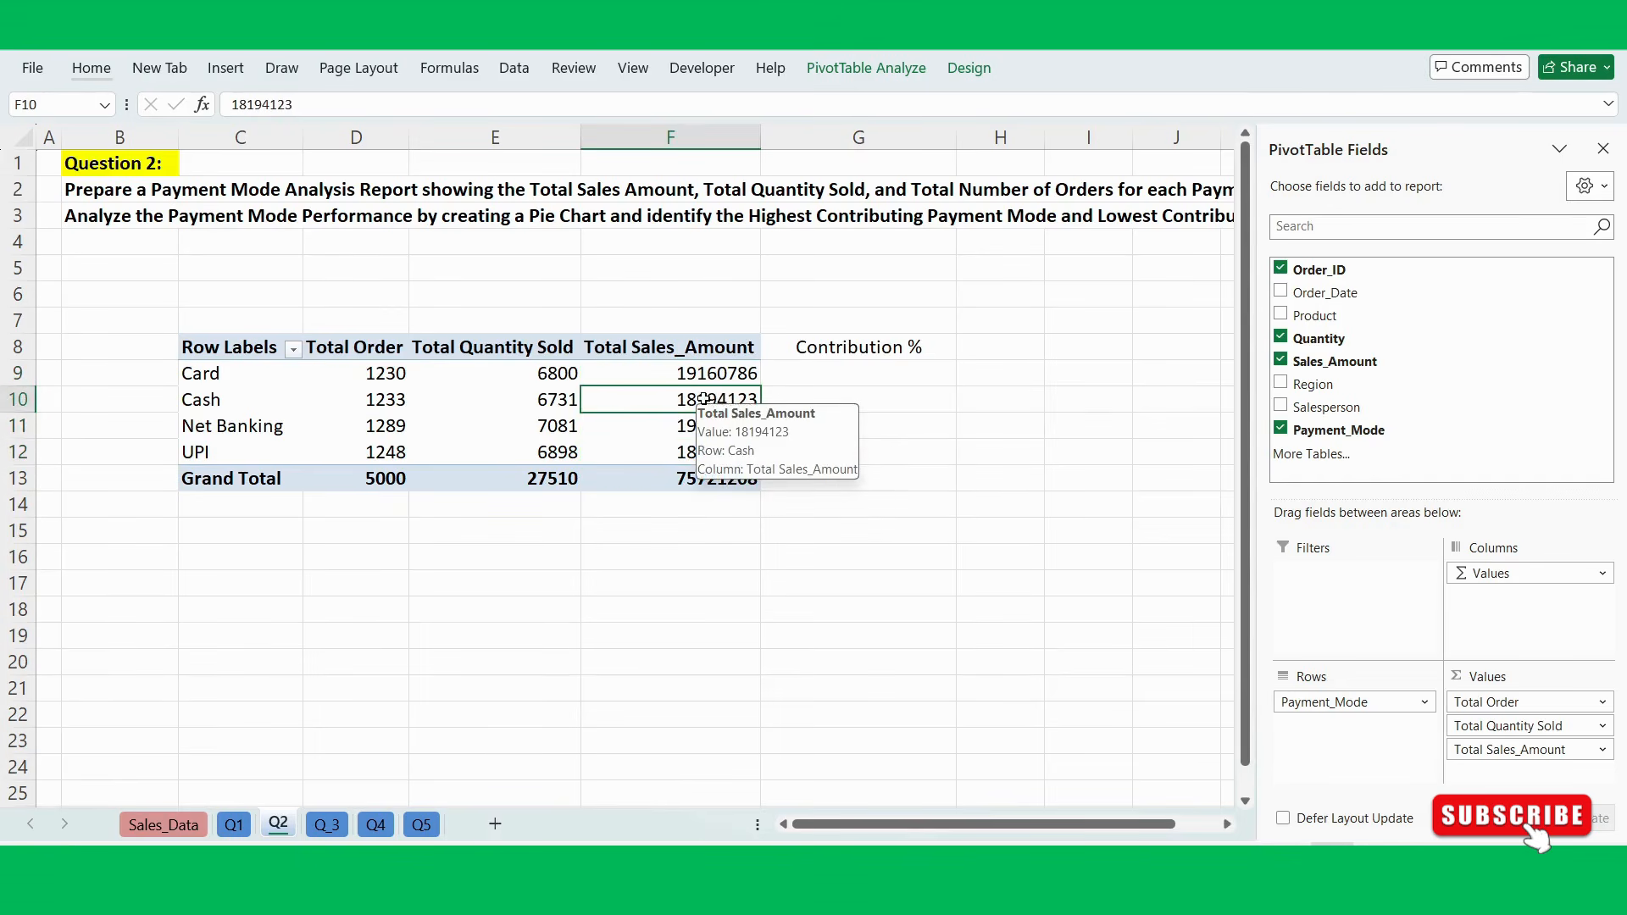
Calculate Card's contribution in G9 with the formula =F9/$F$13, locking the grand total reference.
left_click(811, 377)
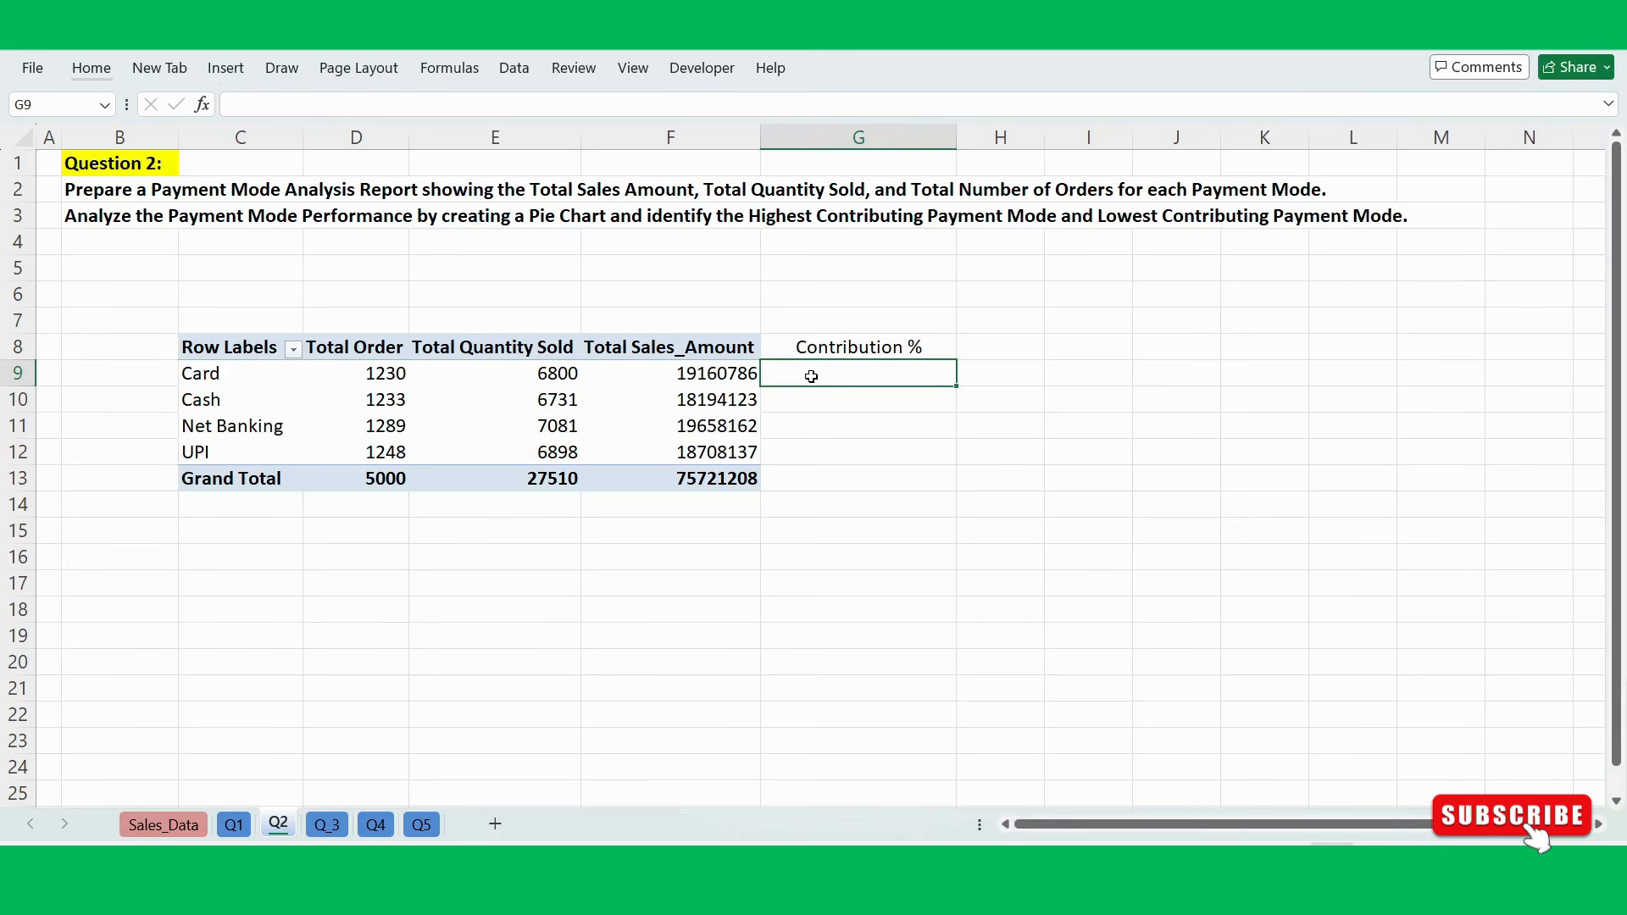
left_click_drag(739, 354, 726, 476)
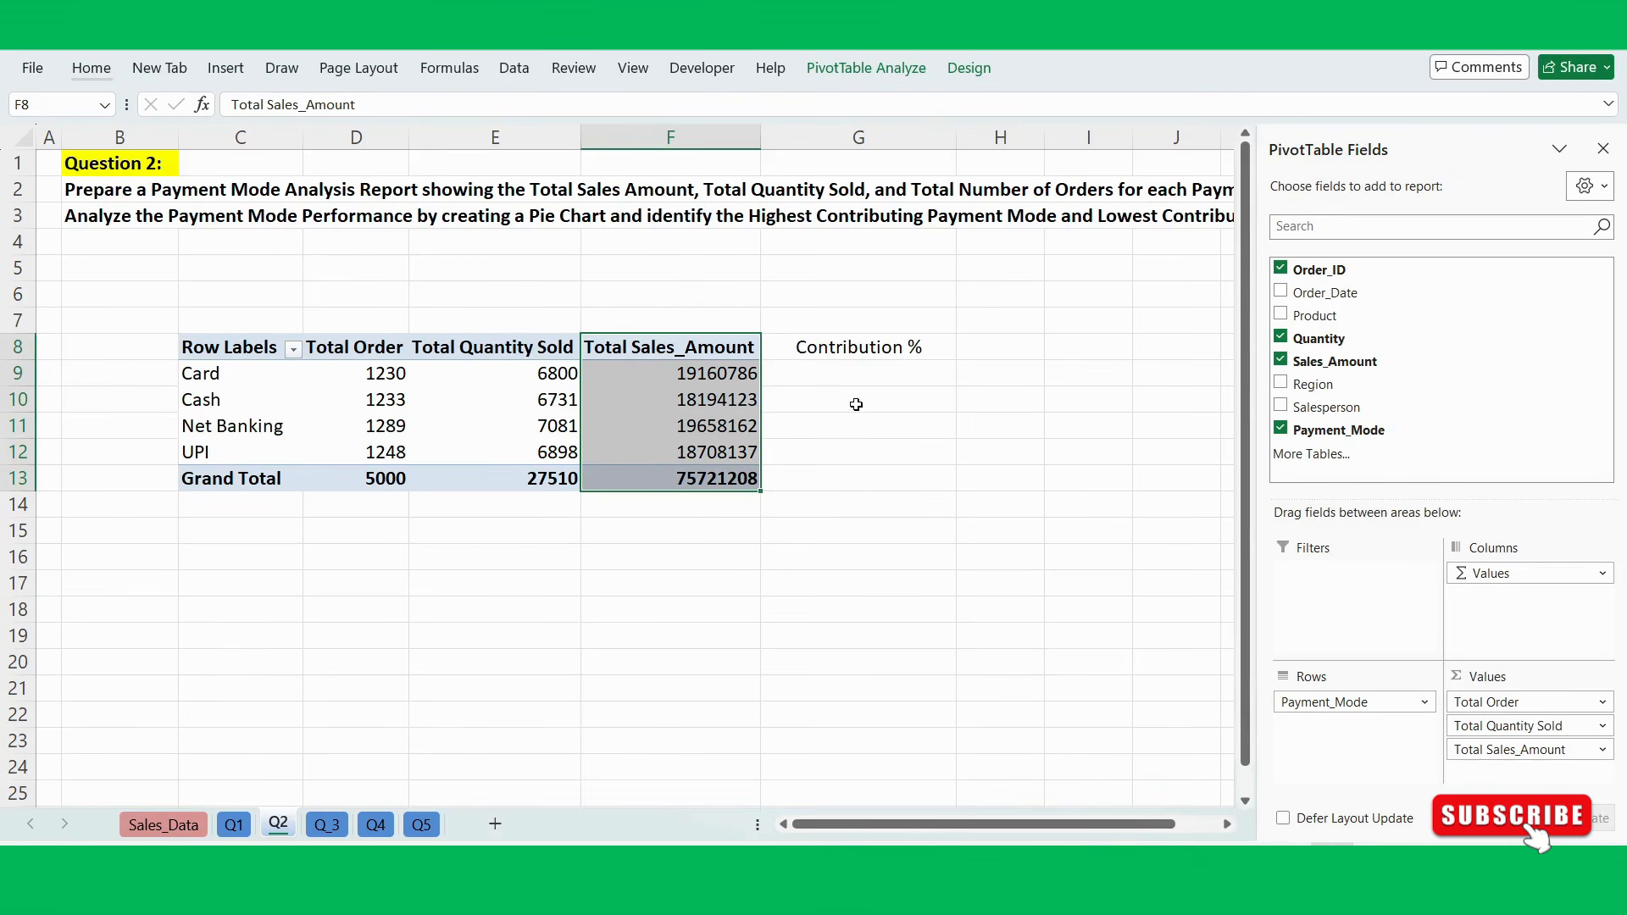
left_click(794, 375)
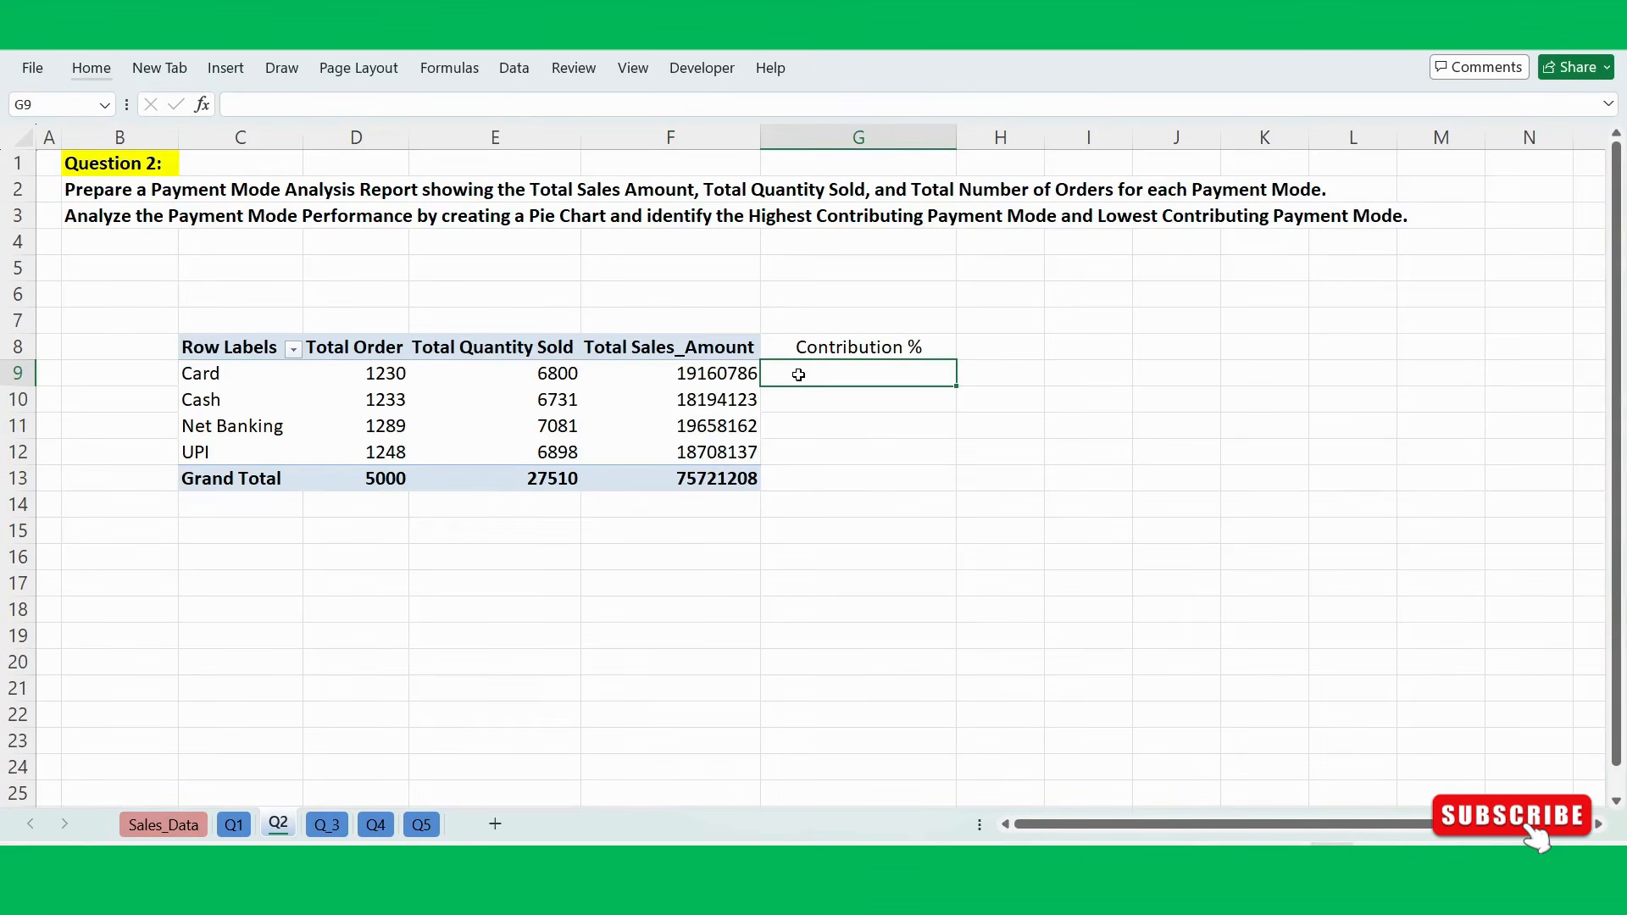
type("=")
left_click(714, 375)
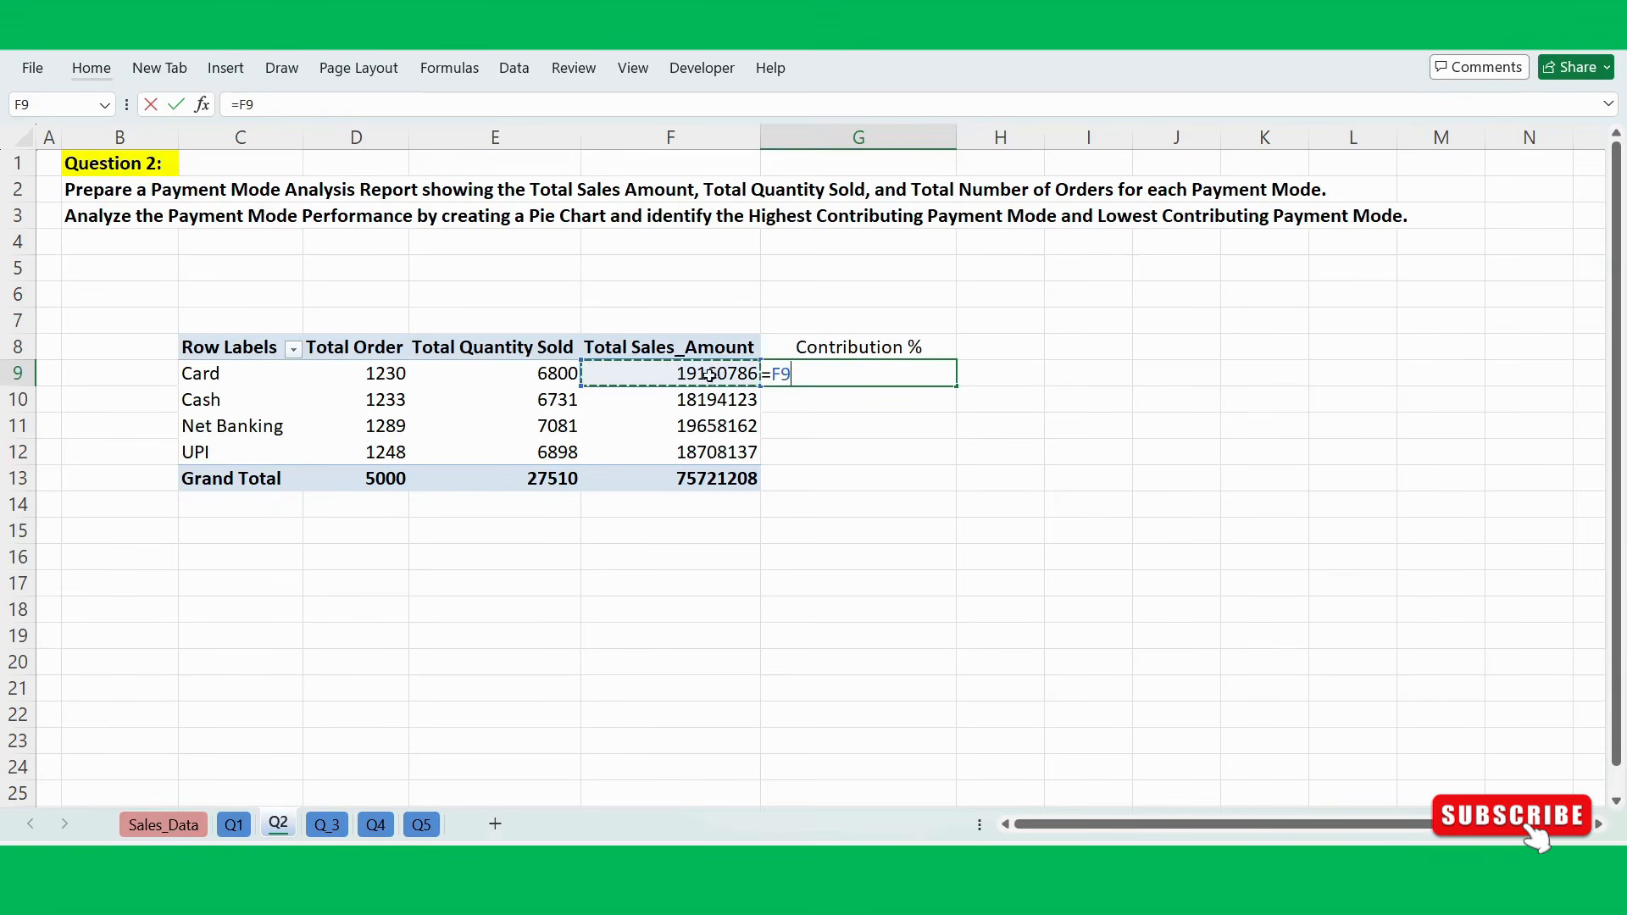
type("/")
left_click(716, 481)
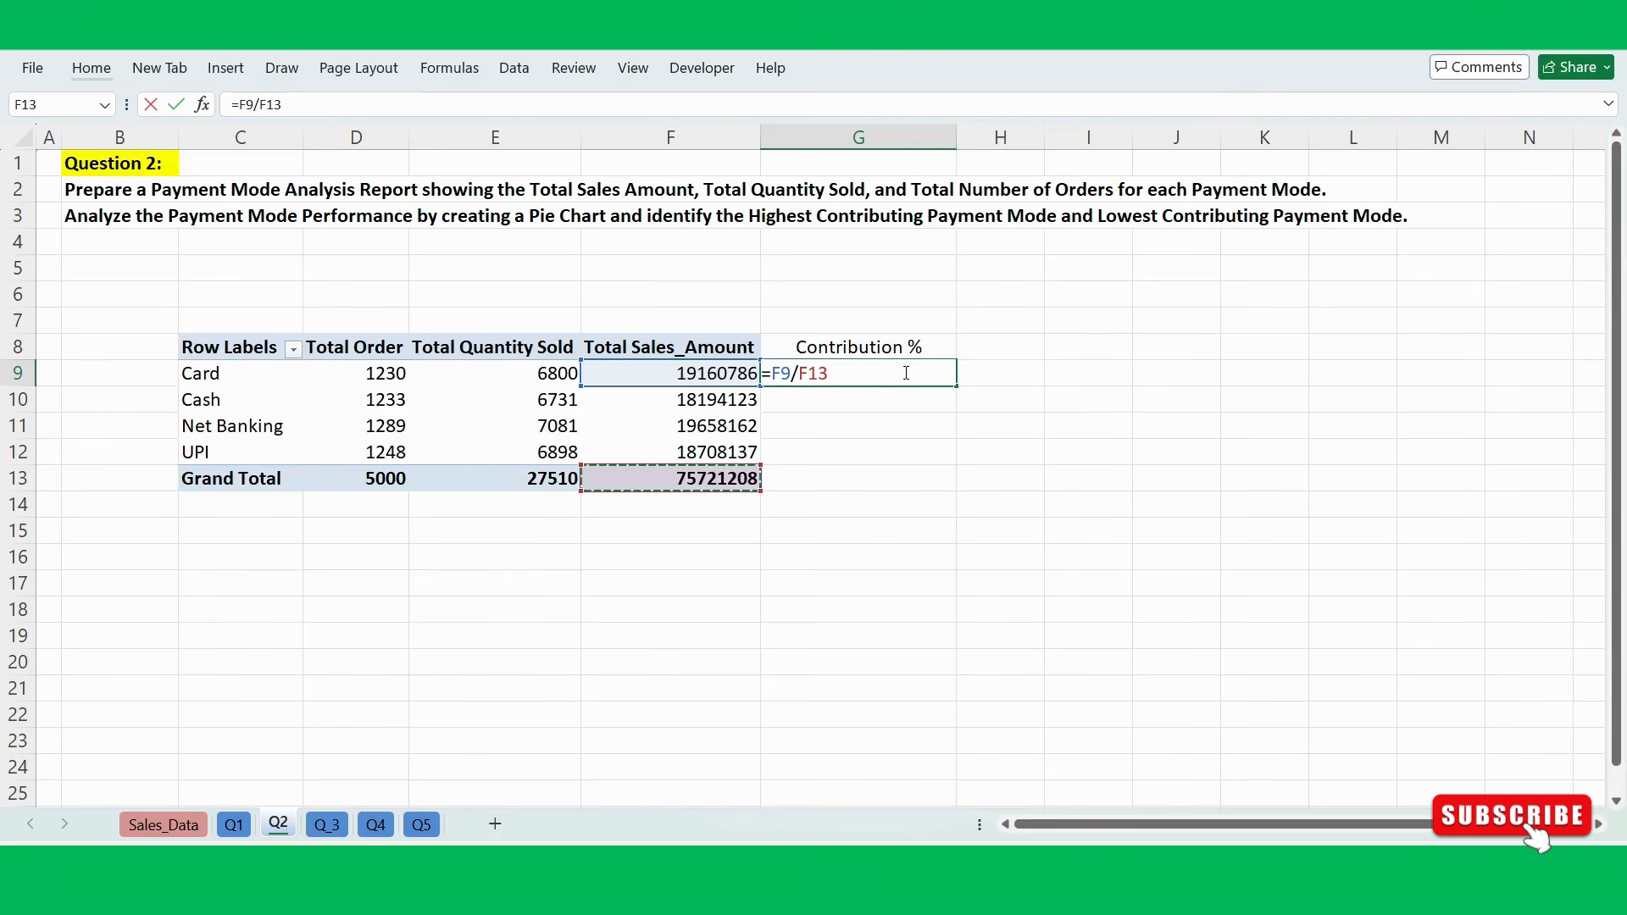
key("F4")
key("Return")
Fill the contribution formula down through G13 and format G9:G13 as percentages with two decimals.
left_click_drag(905, 373, 881, 477)
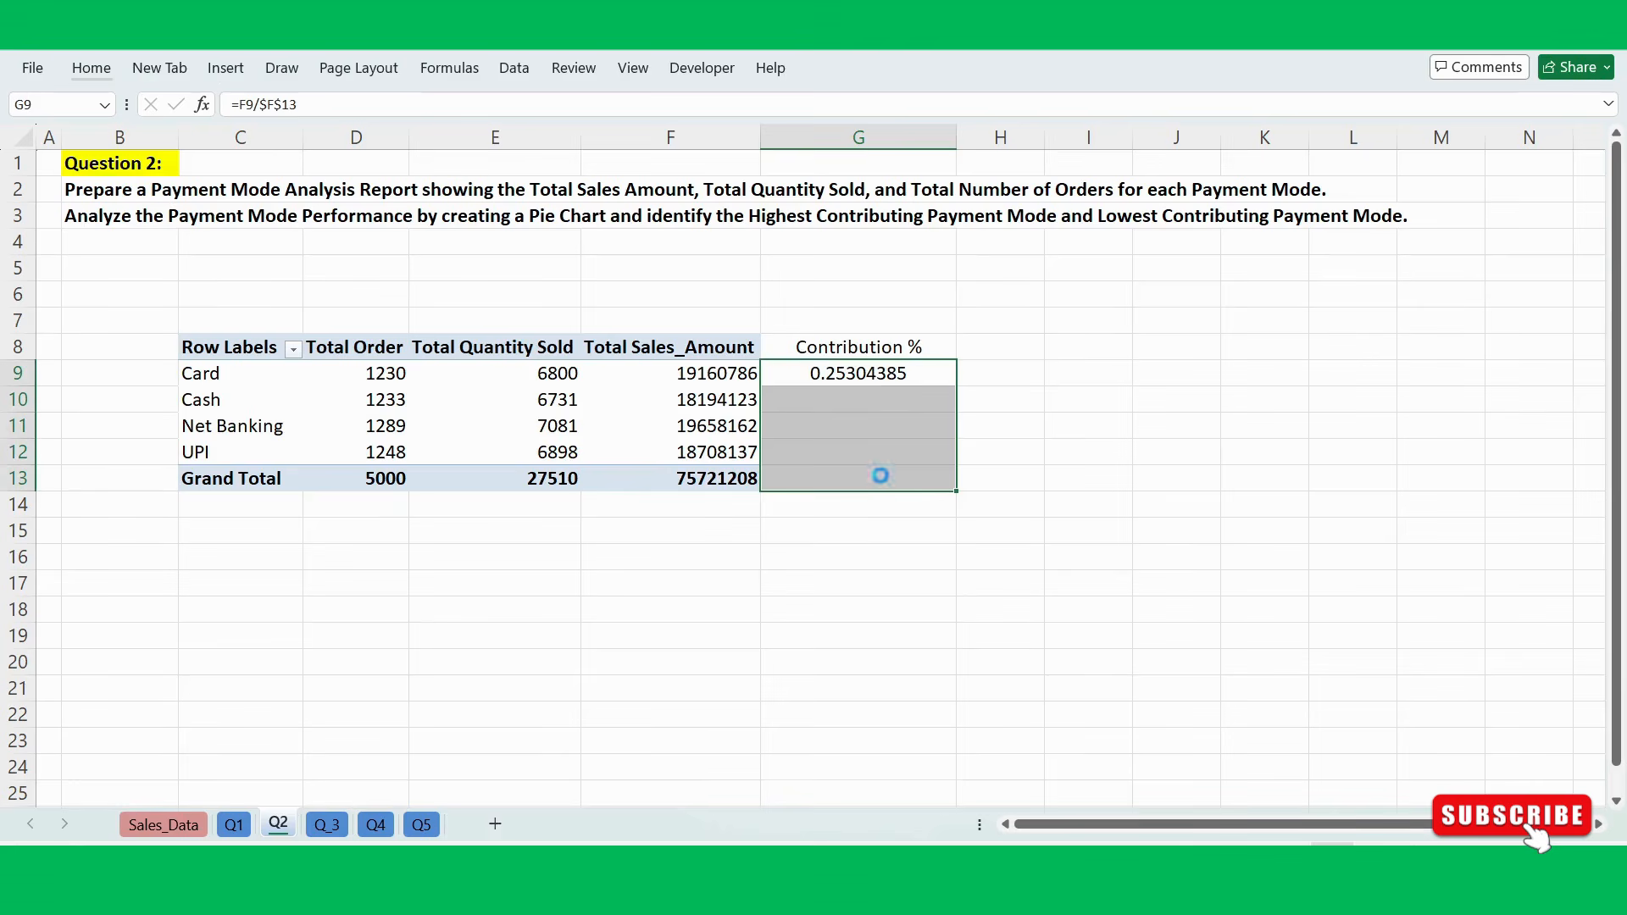
key("ctrl+d")
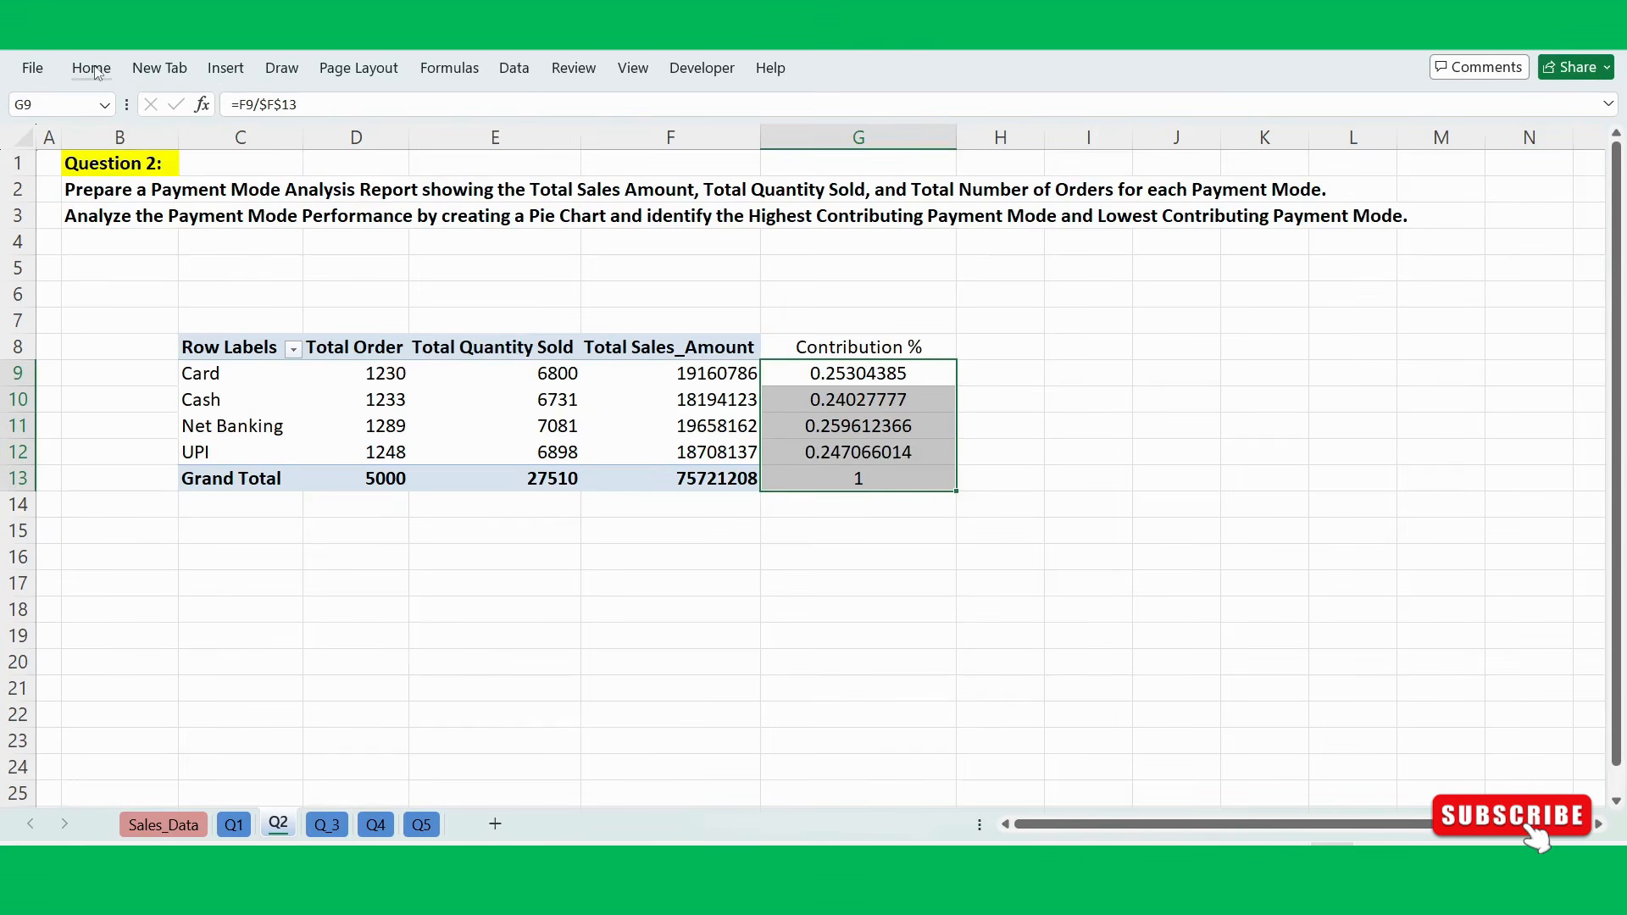
left_click(92, 68)
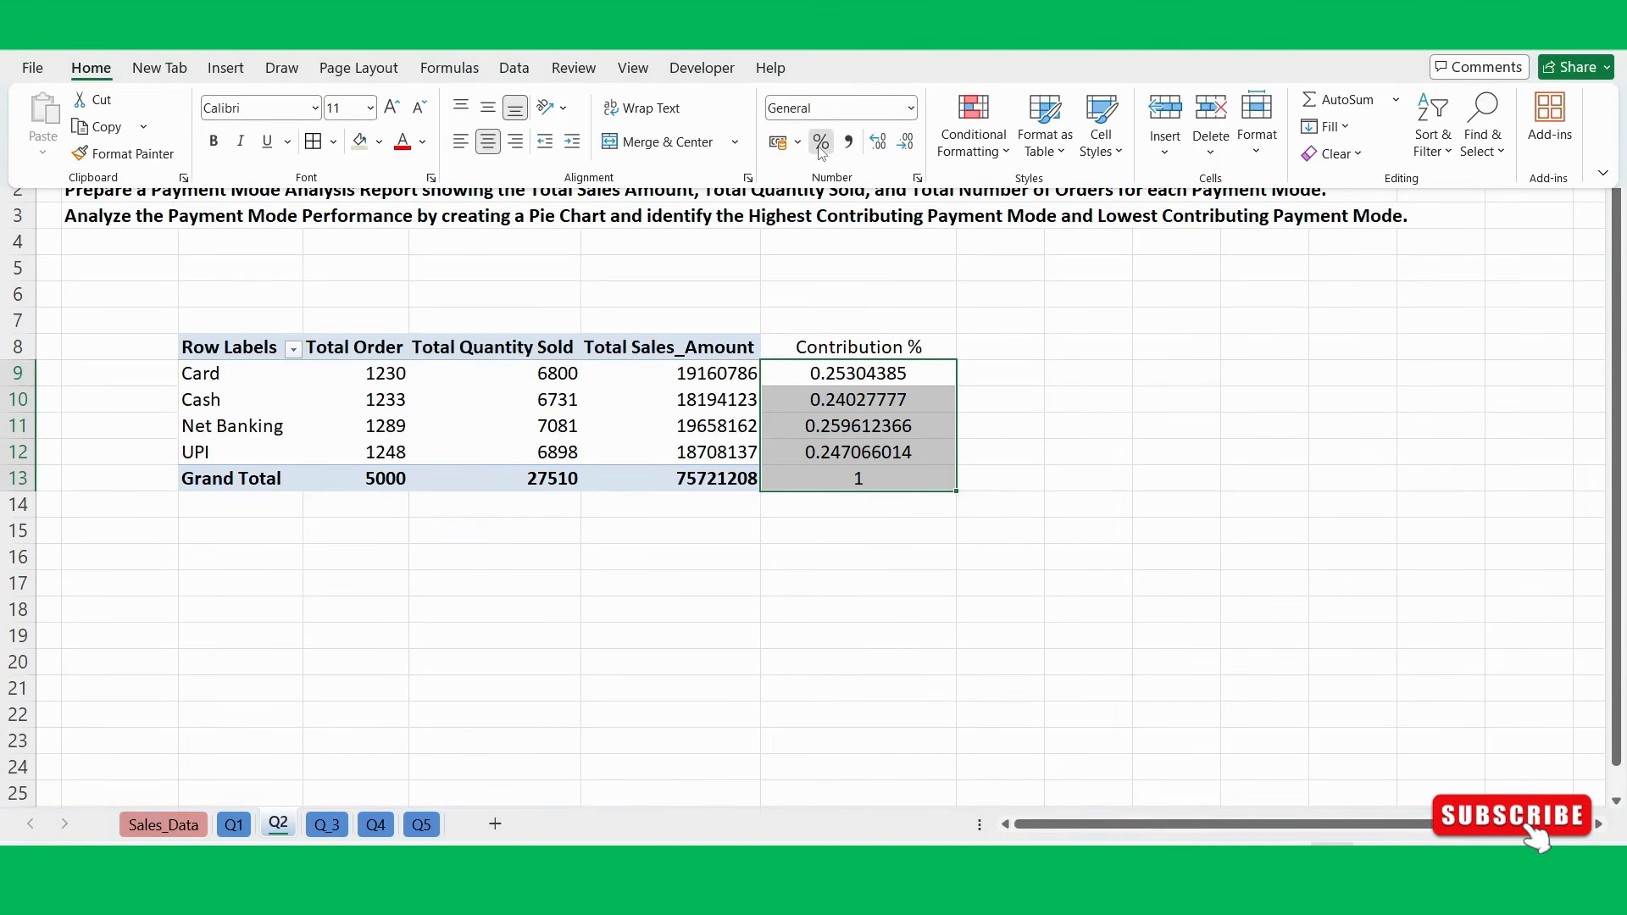
left_click(820, 141)
left_click(879, 143)
left_click(879, 143)
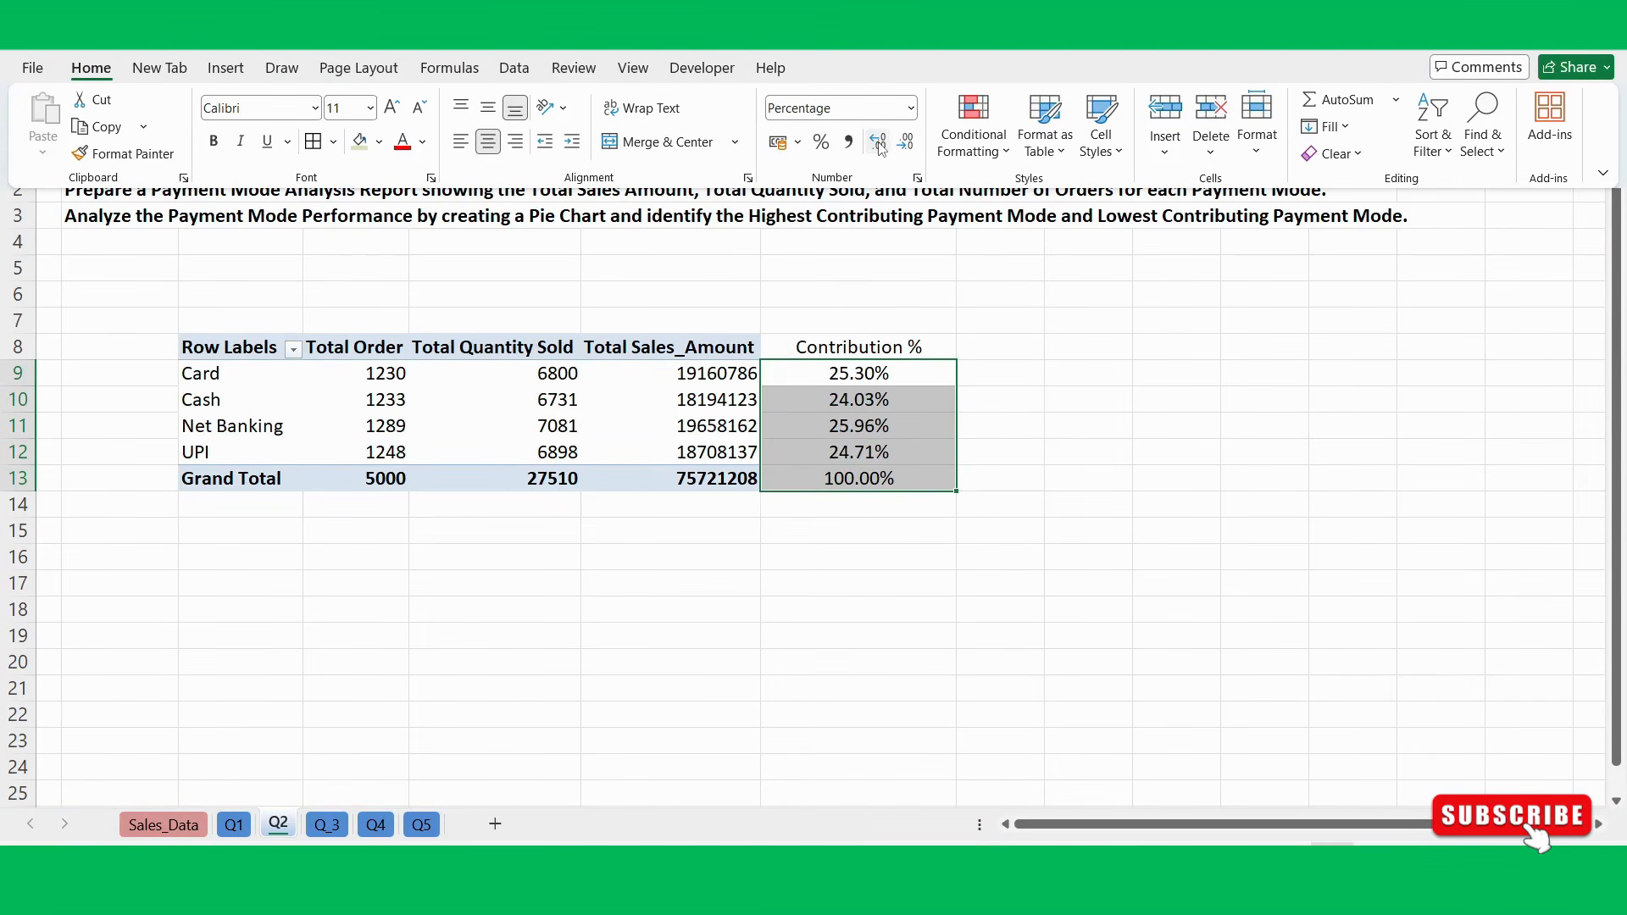
Remove the decimal places from the grand total percentage in G13.
left_click(841, 475)
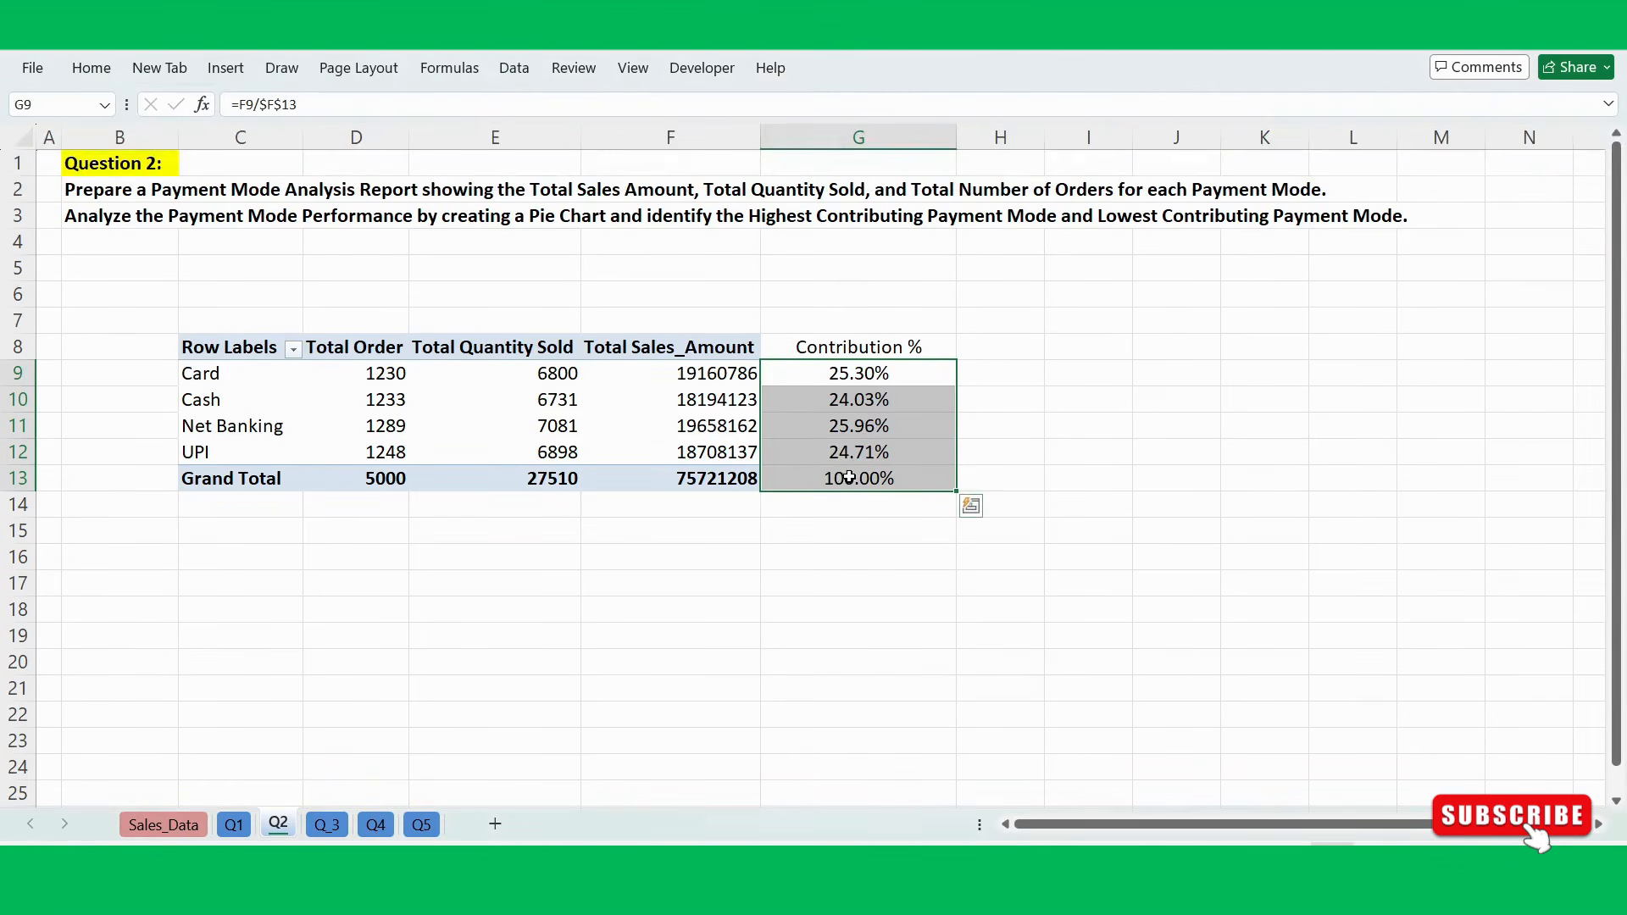
left_click(842, 475)
left_click(91, 68)
left_click(905, 142)
left_click(905, 142)
left_click(908, 523)
left_click(908, 523)
left_click(749, 511)
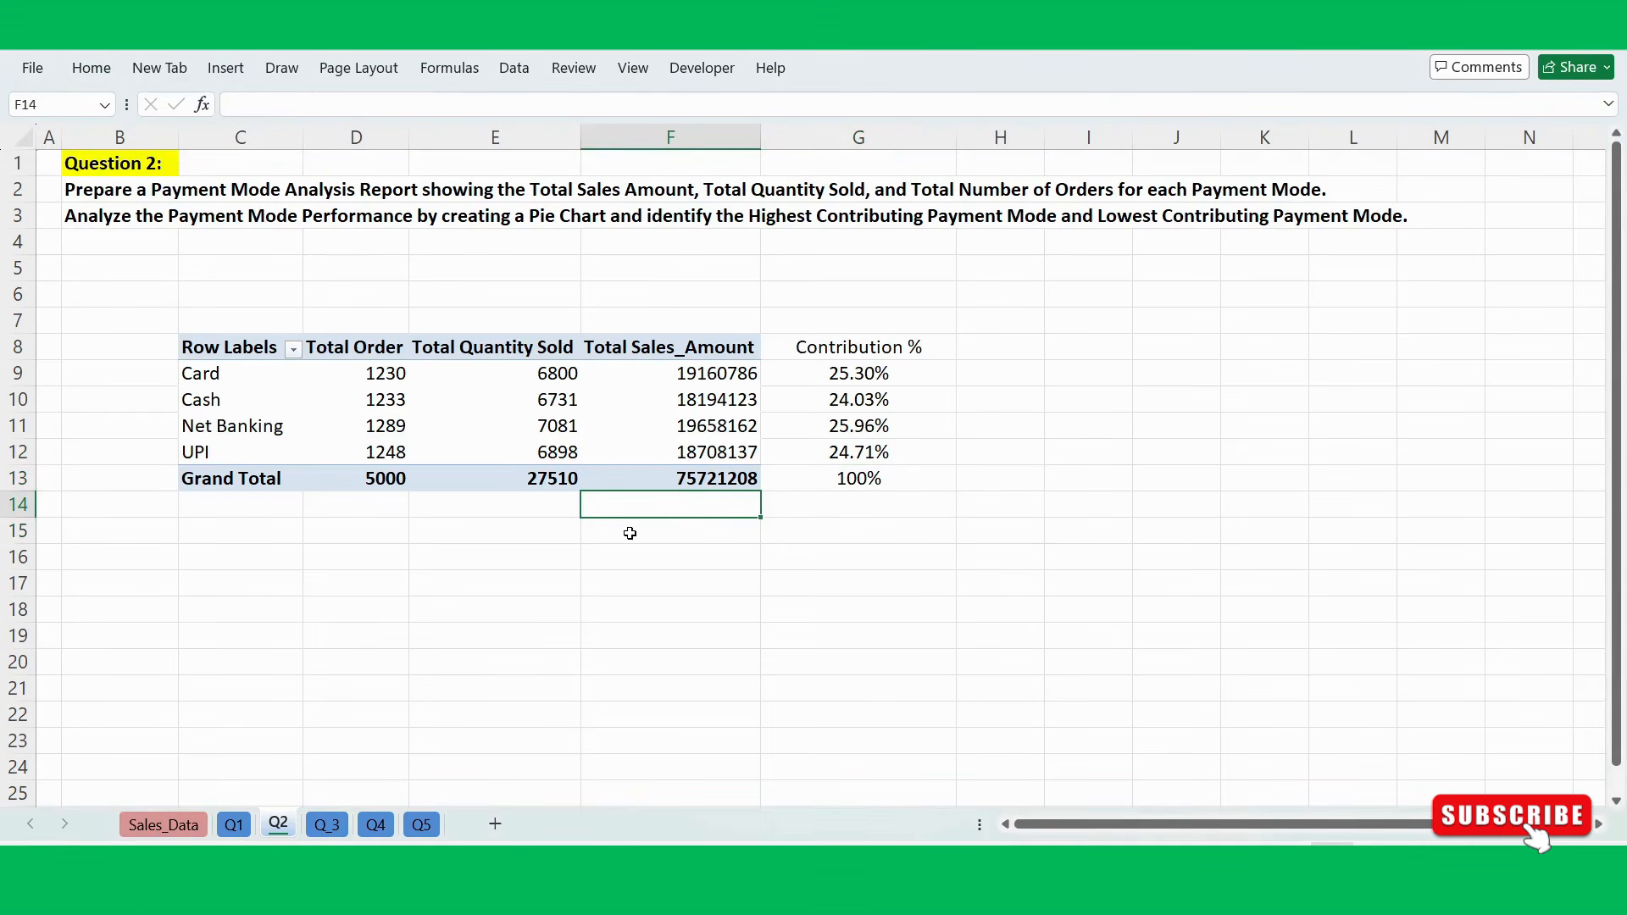
Compare the contribution percentages and sales amounts of the payment modes, especially Card and Net Banking.
left_click(500, 540)
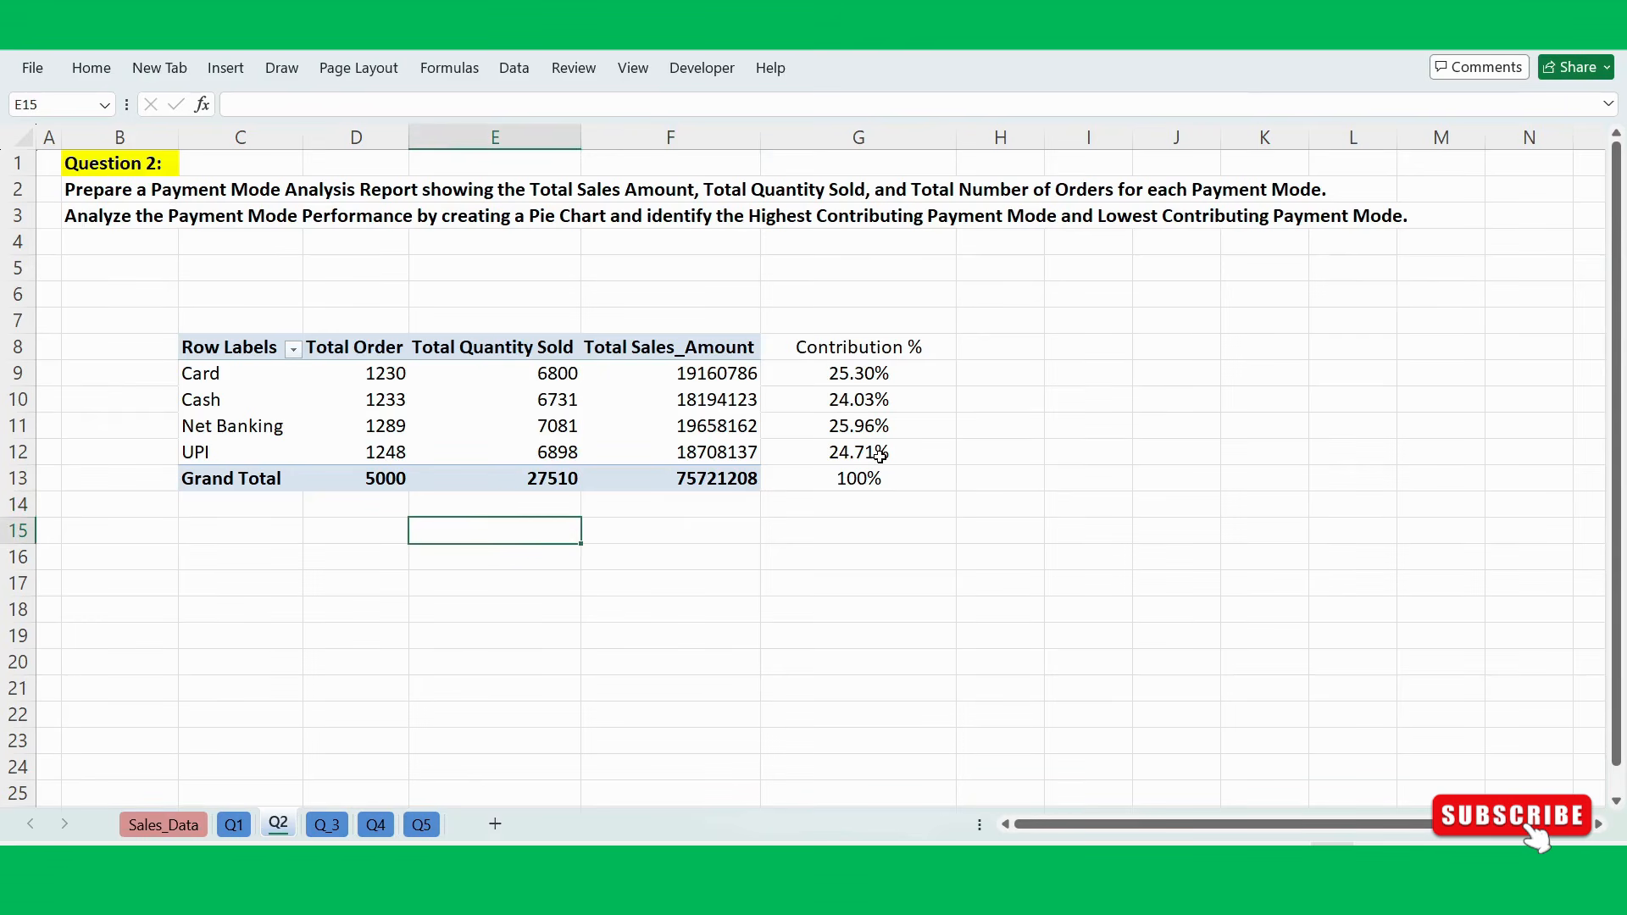
left_click(839, 428)
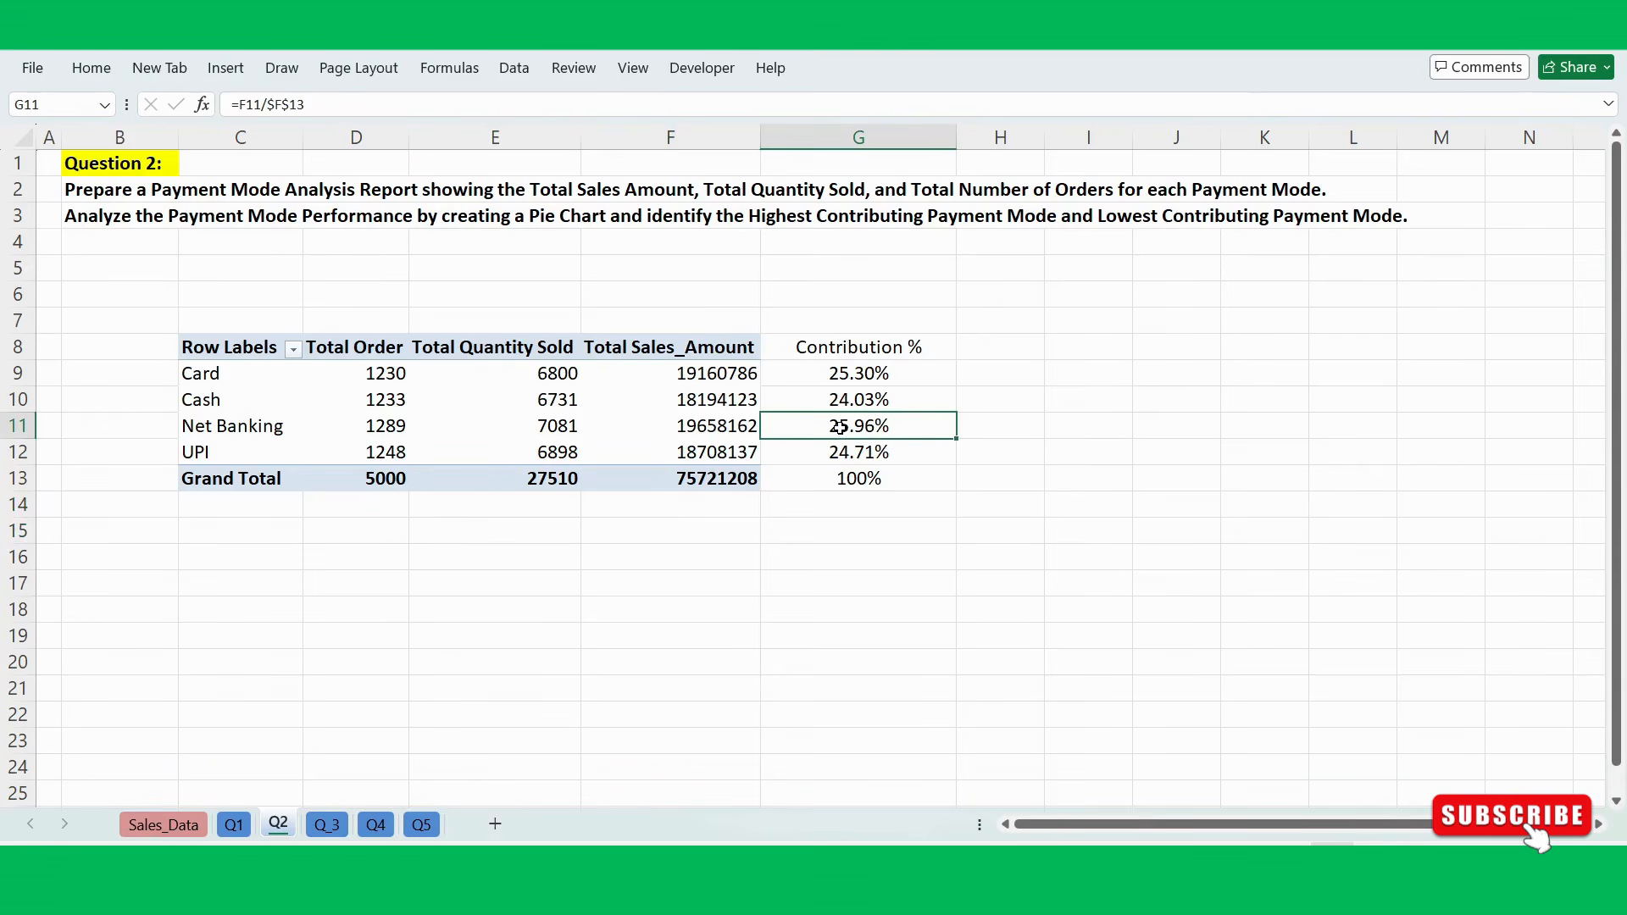
left_click(841, 374)
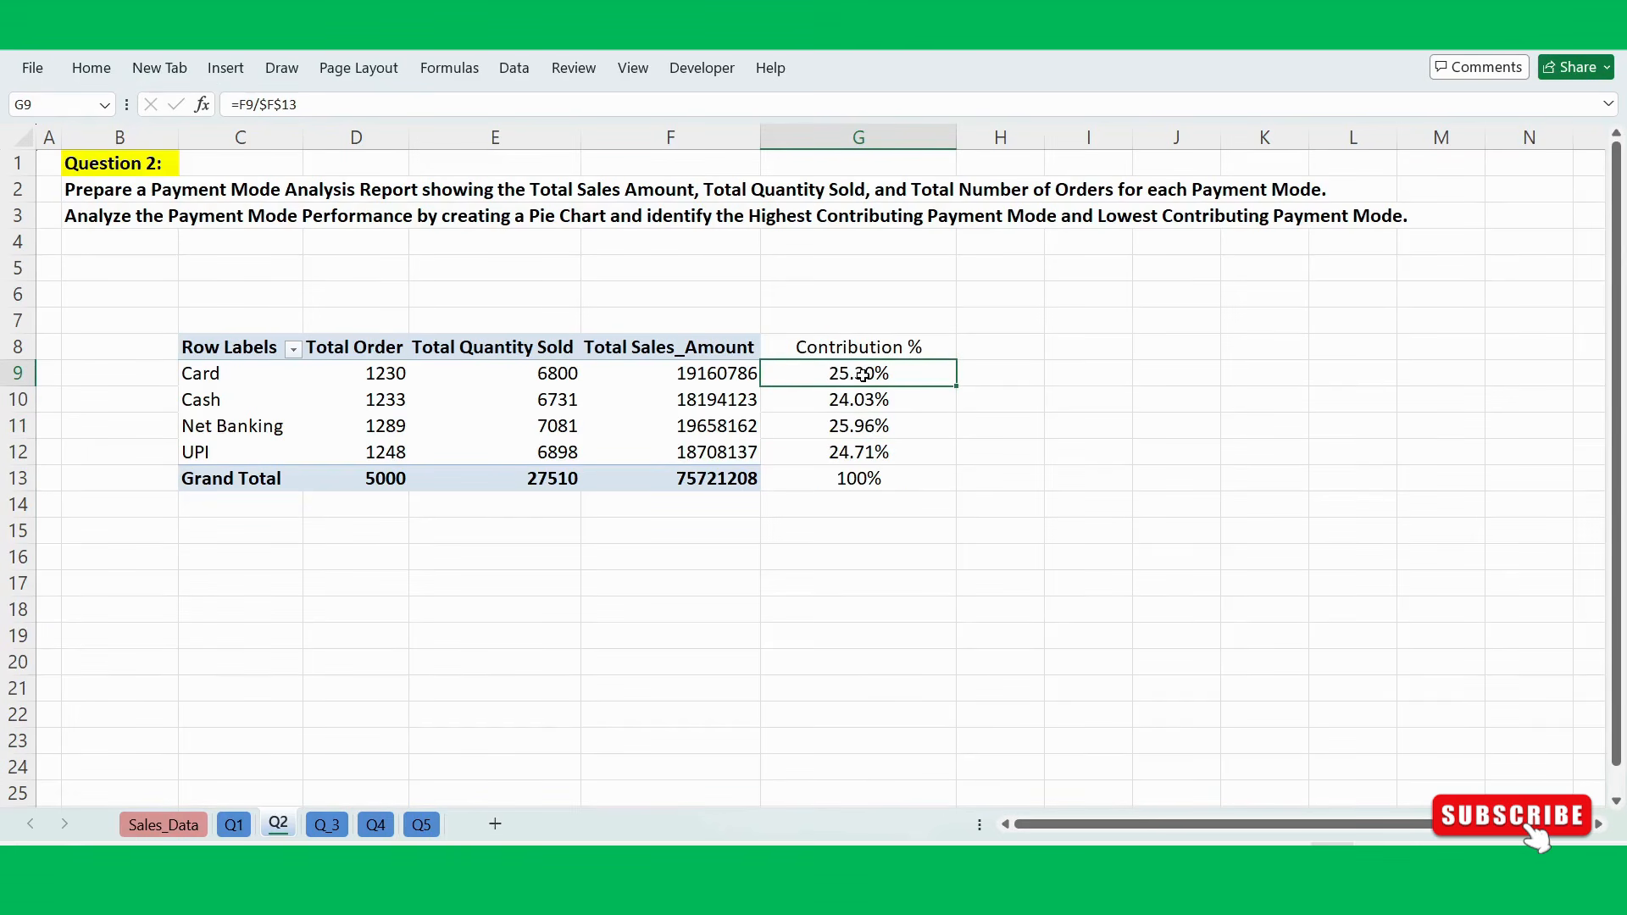
left_click(718, 375)
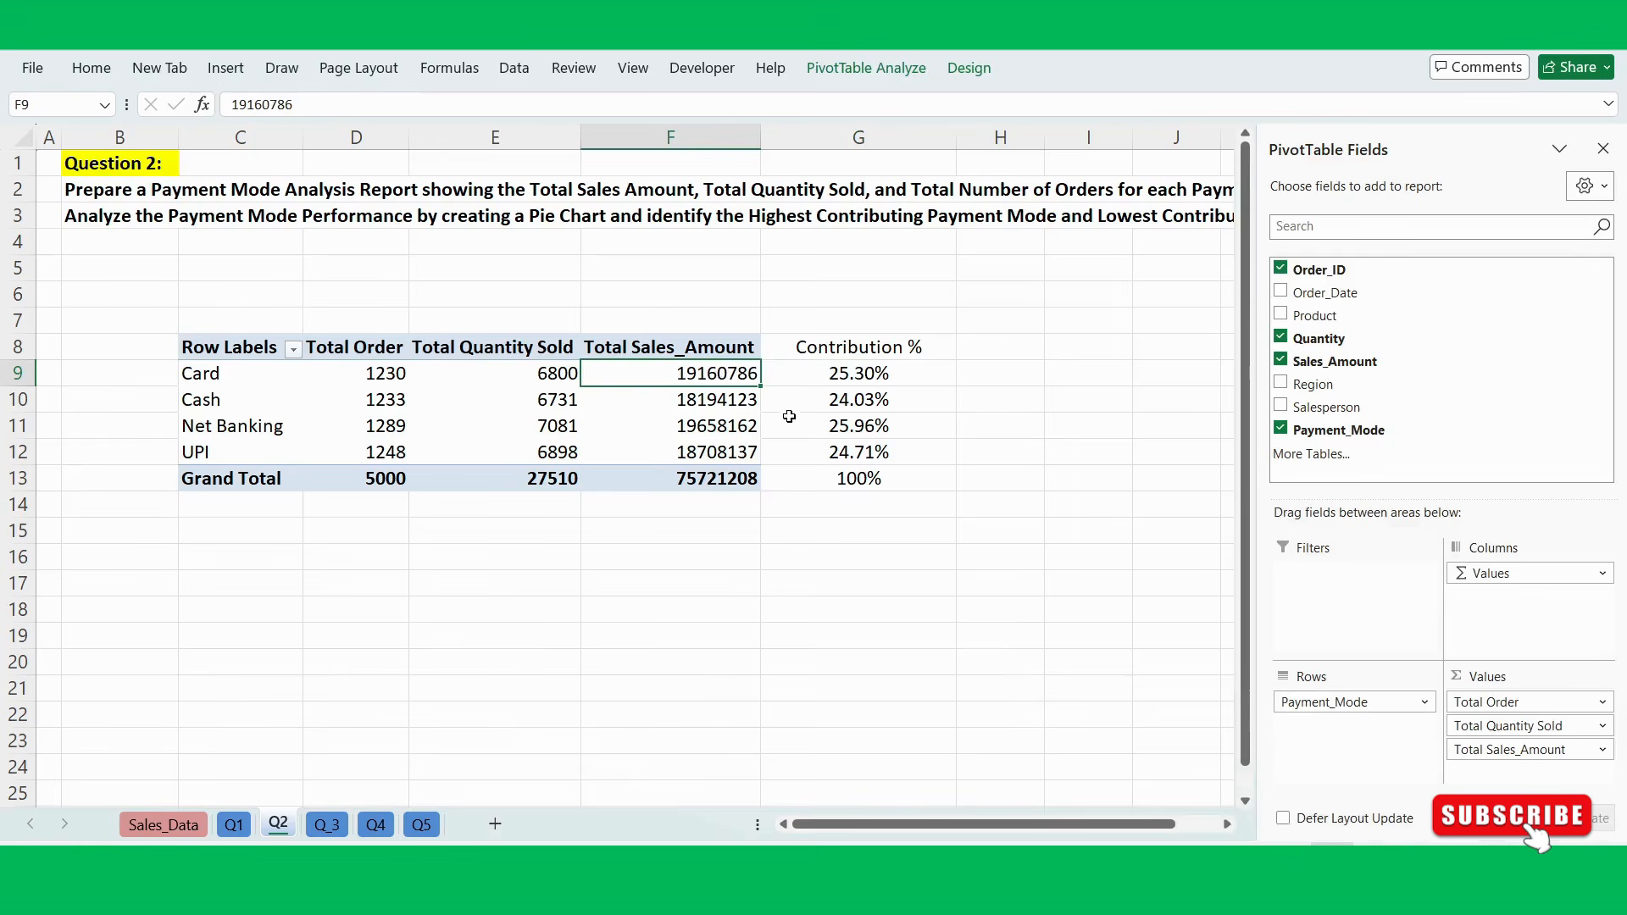
left_click(730, 432, "ctrl")
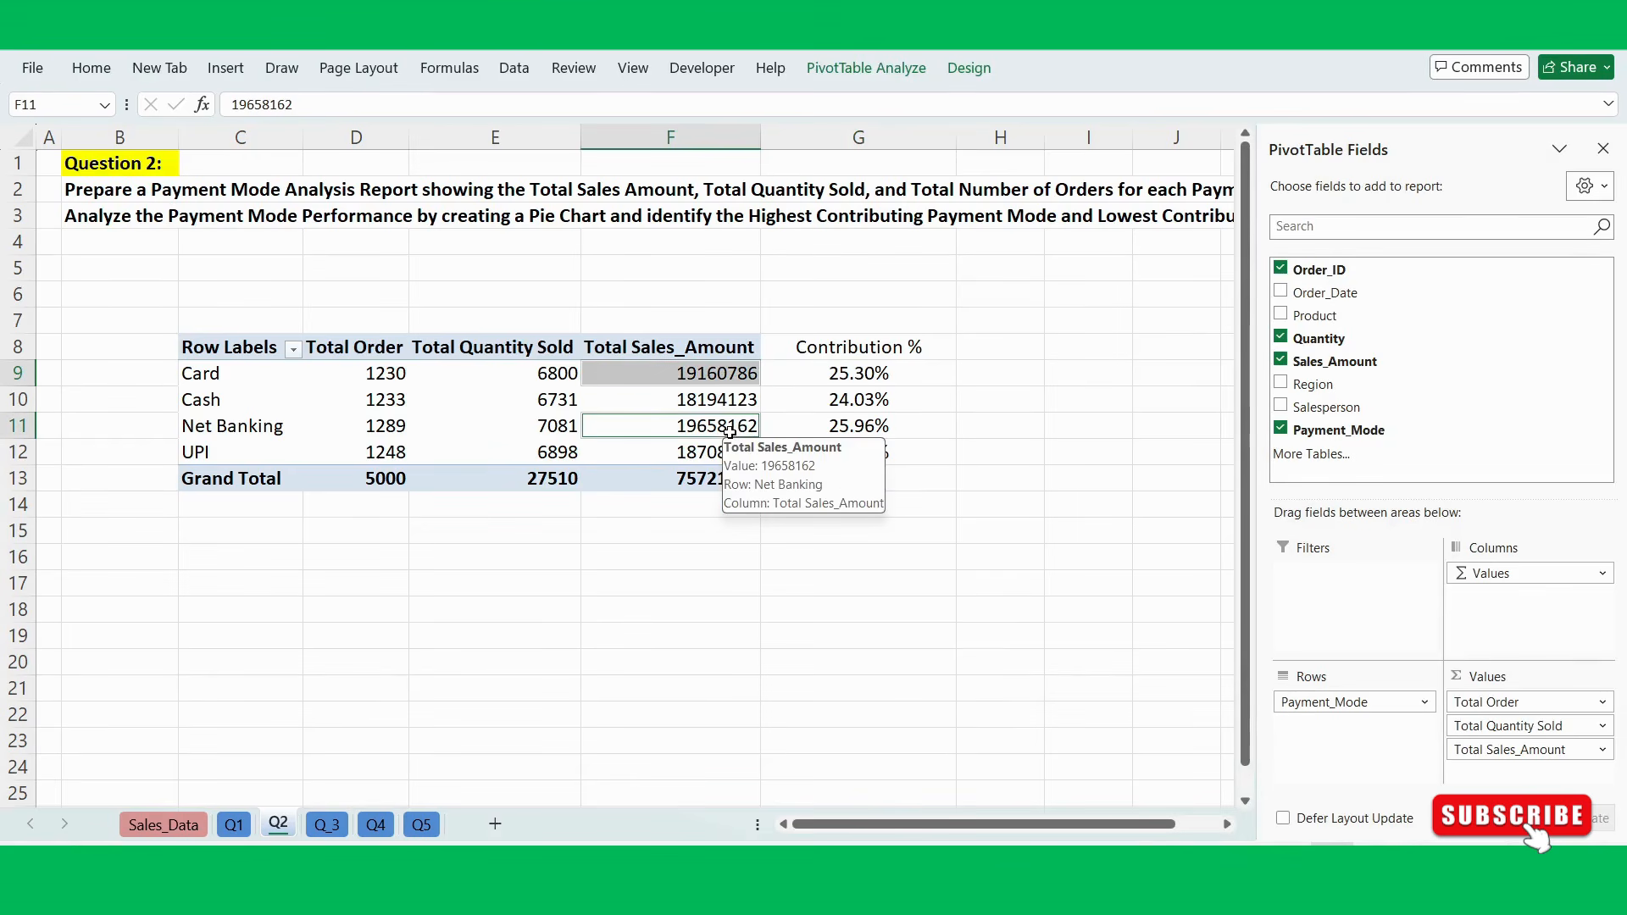
left_click(1002, 423)
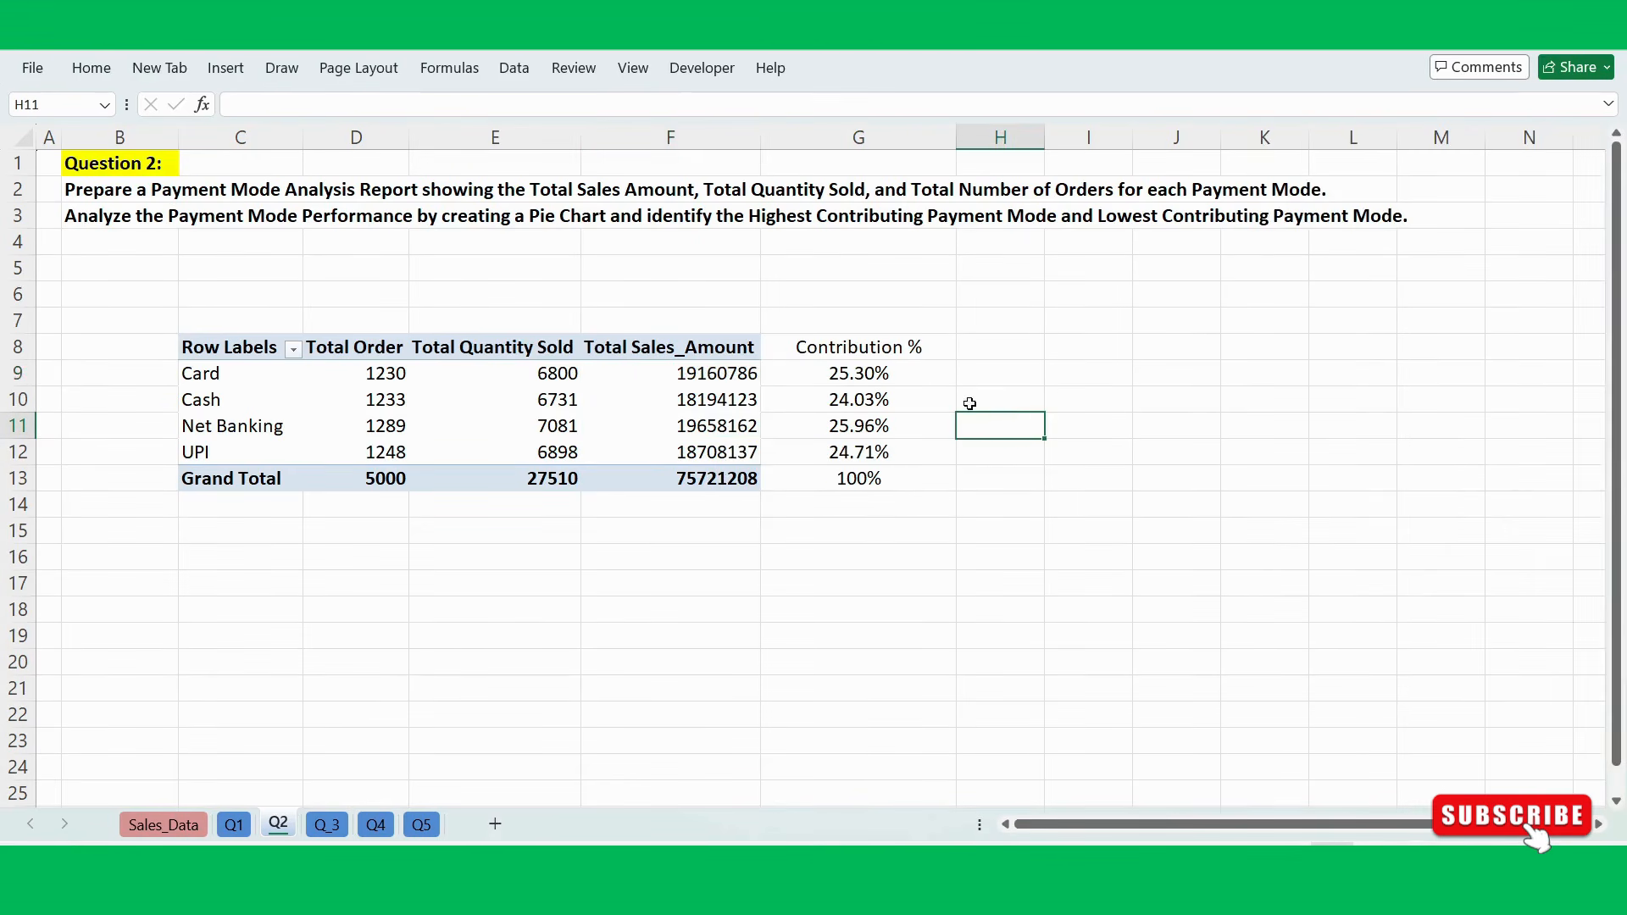
left_click(887, 379)
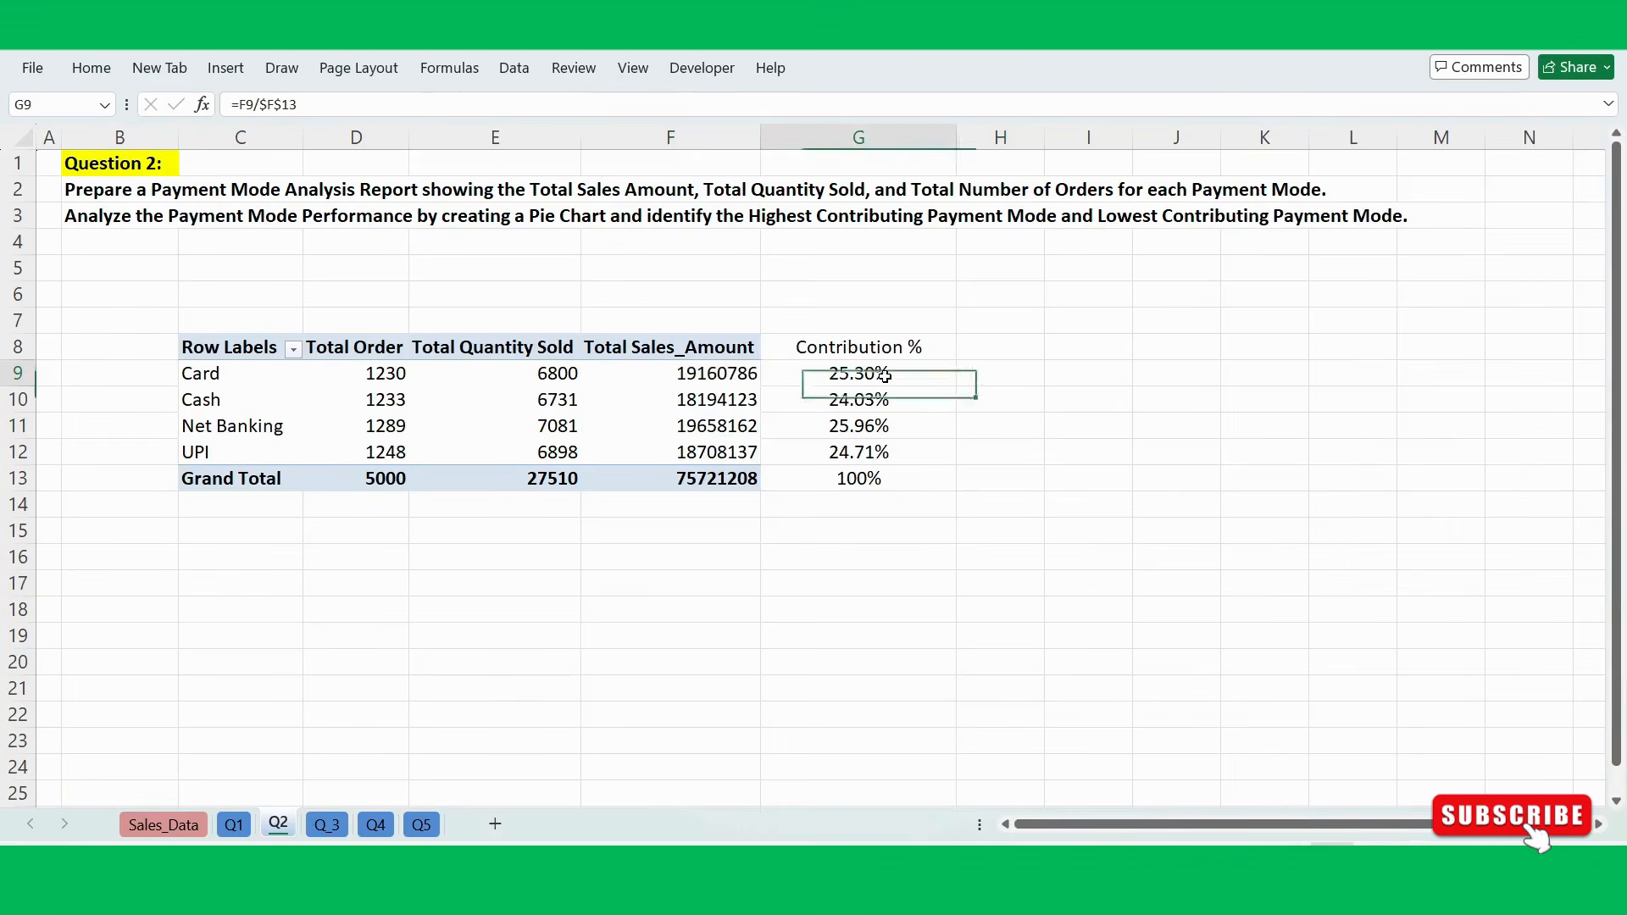
left_click(869, 425)
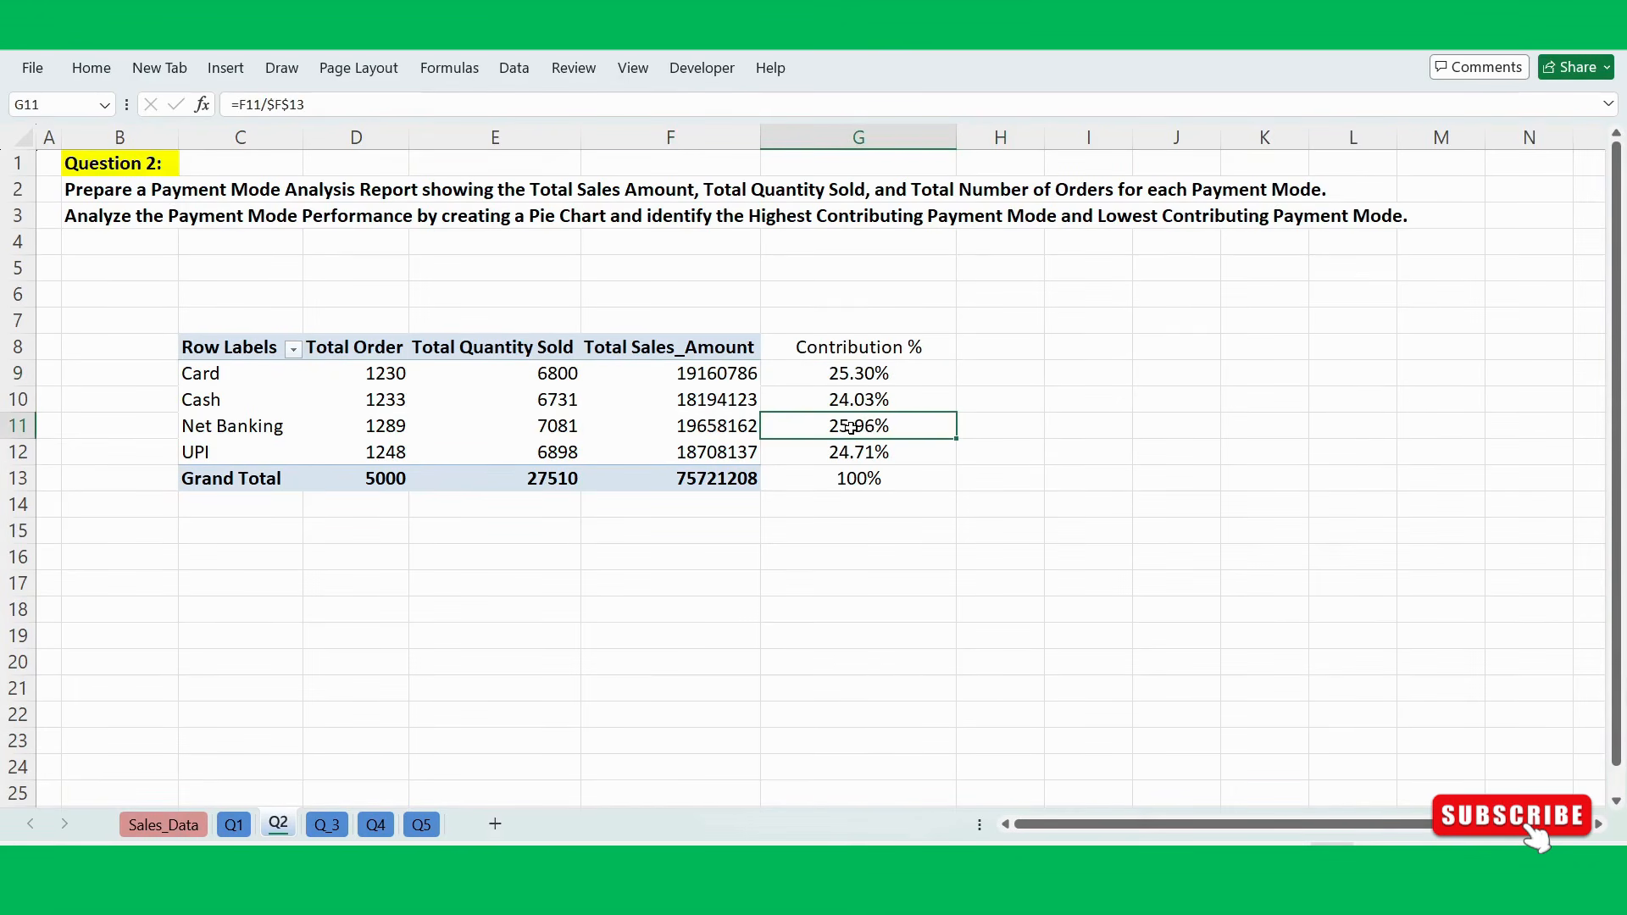
Copy the phrase "Highest Contributing Payment Mode" from the question text in B3 into cell C15.
left_click(96, 220)
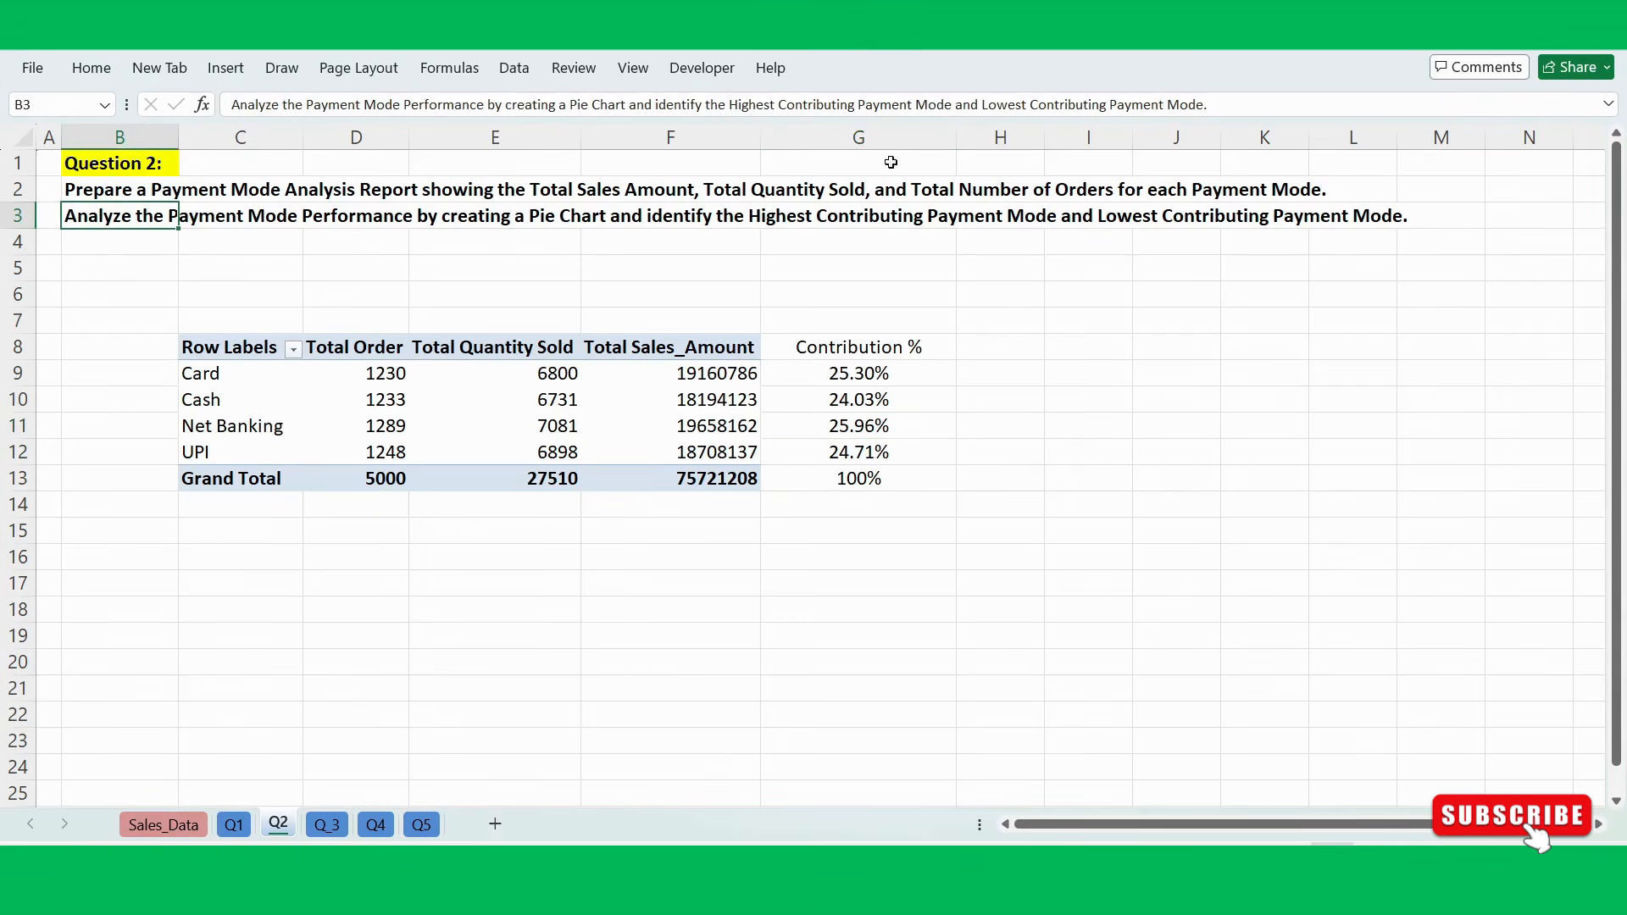
left_click_drag(729, 104, 952, 104)
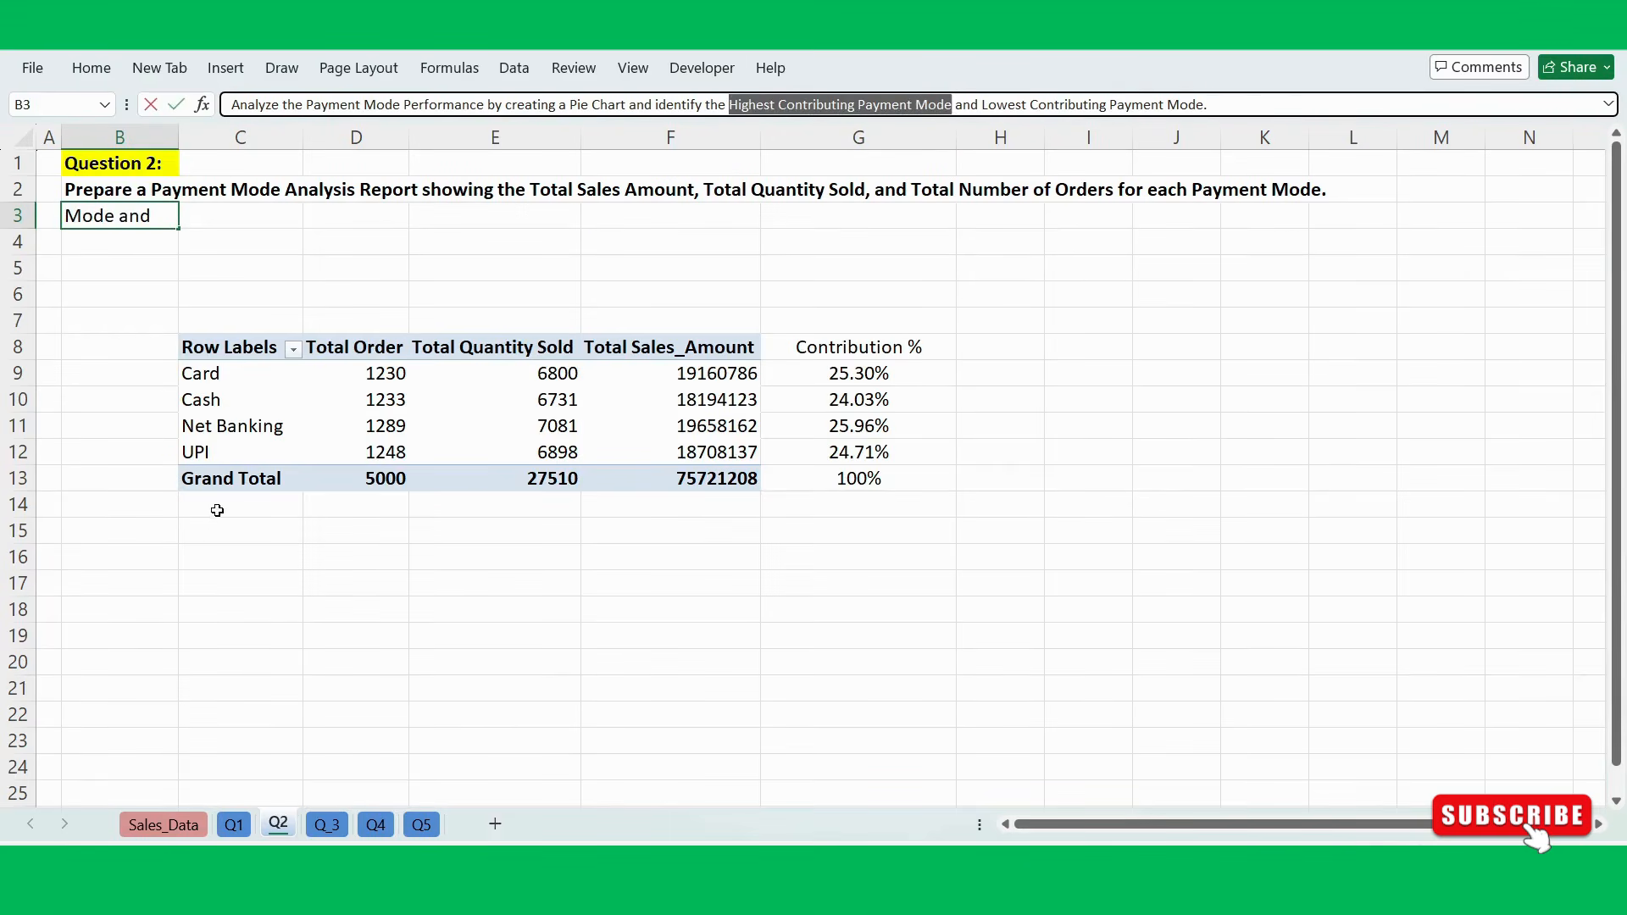
left_click(221, 541)
key("ctrl+v")
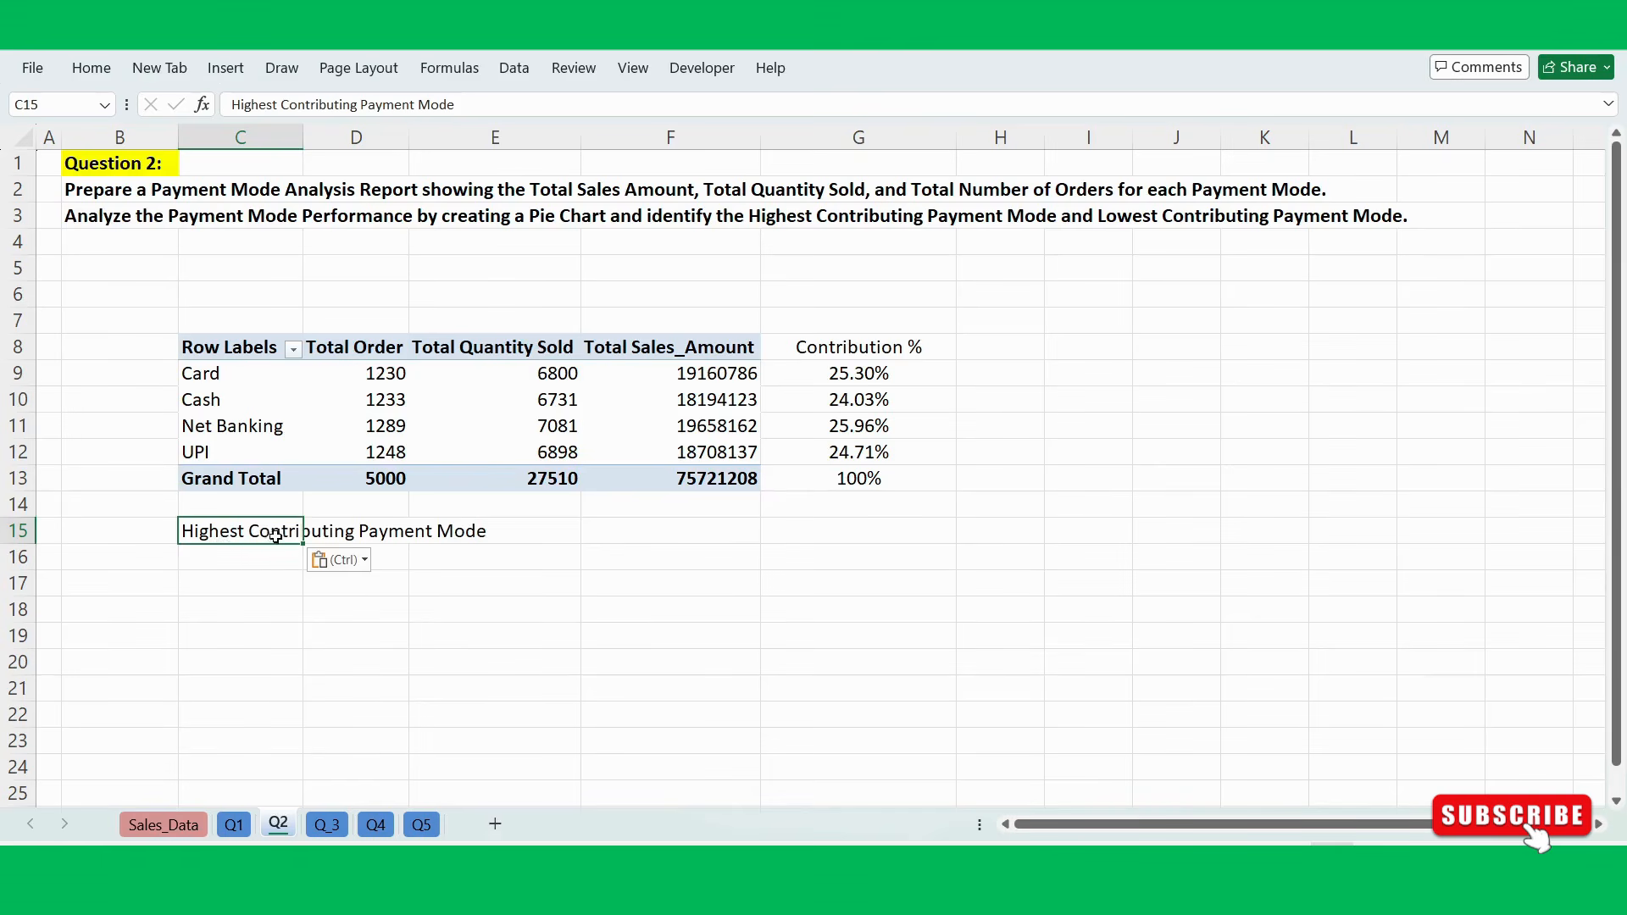
Copy the phrase "Lowest Contributing Payment Mode" from the question text in B3 into cell C16.
left_click(134, 218)
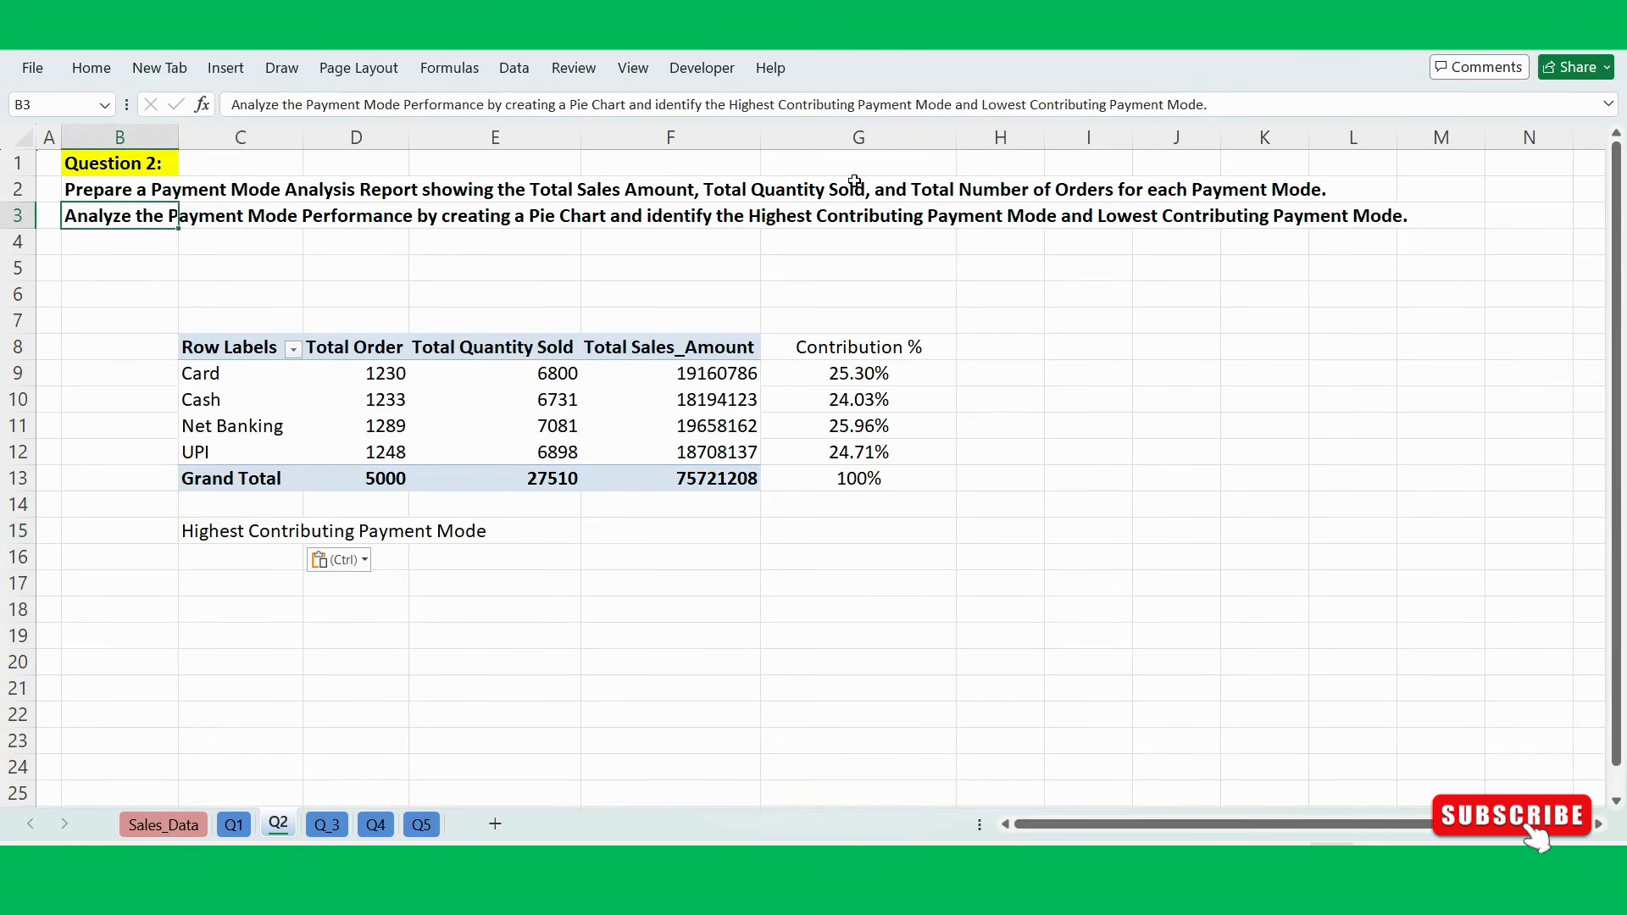
left_click_drag(983, 104, 1204, 98)
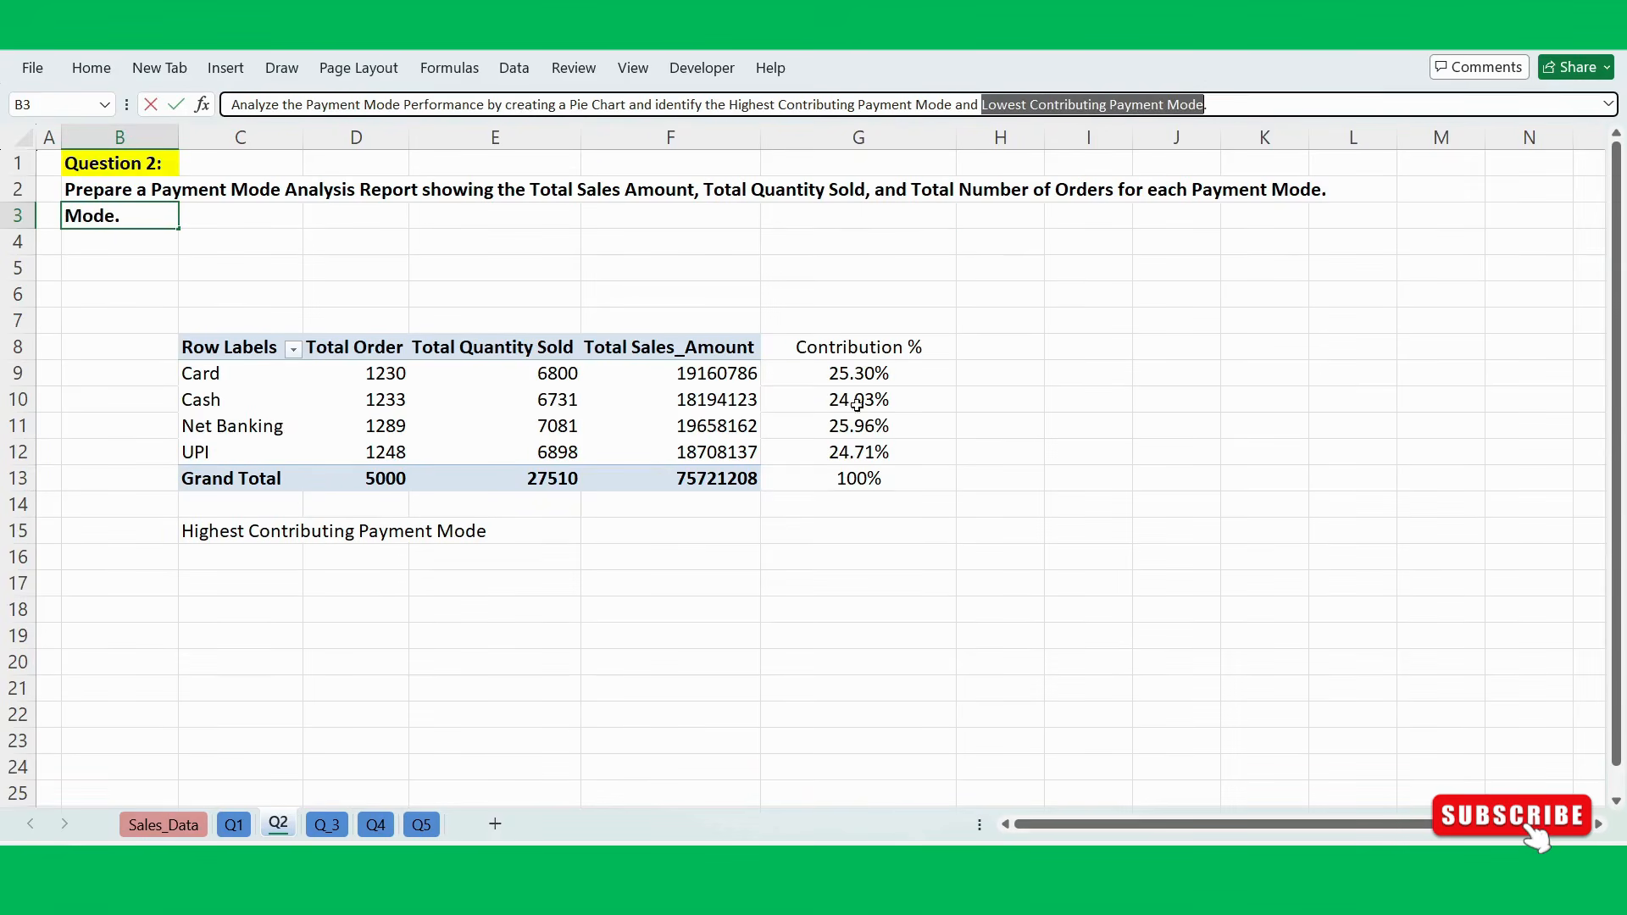
left_click(577, 595)
left_click(272, 558)
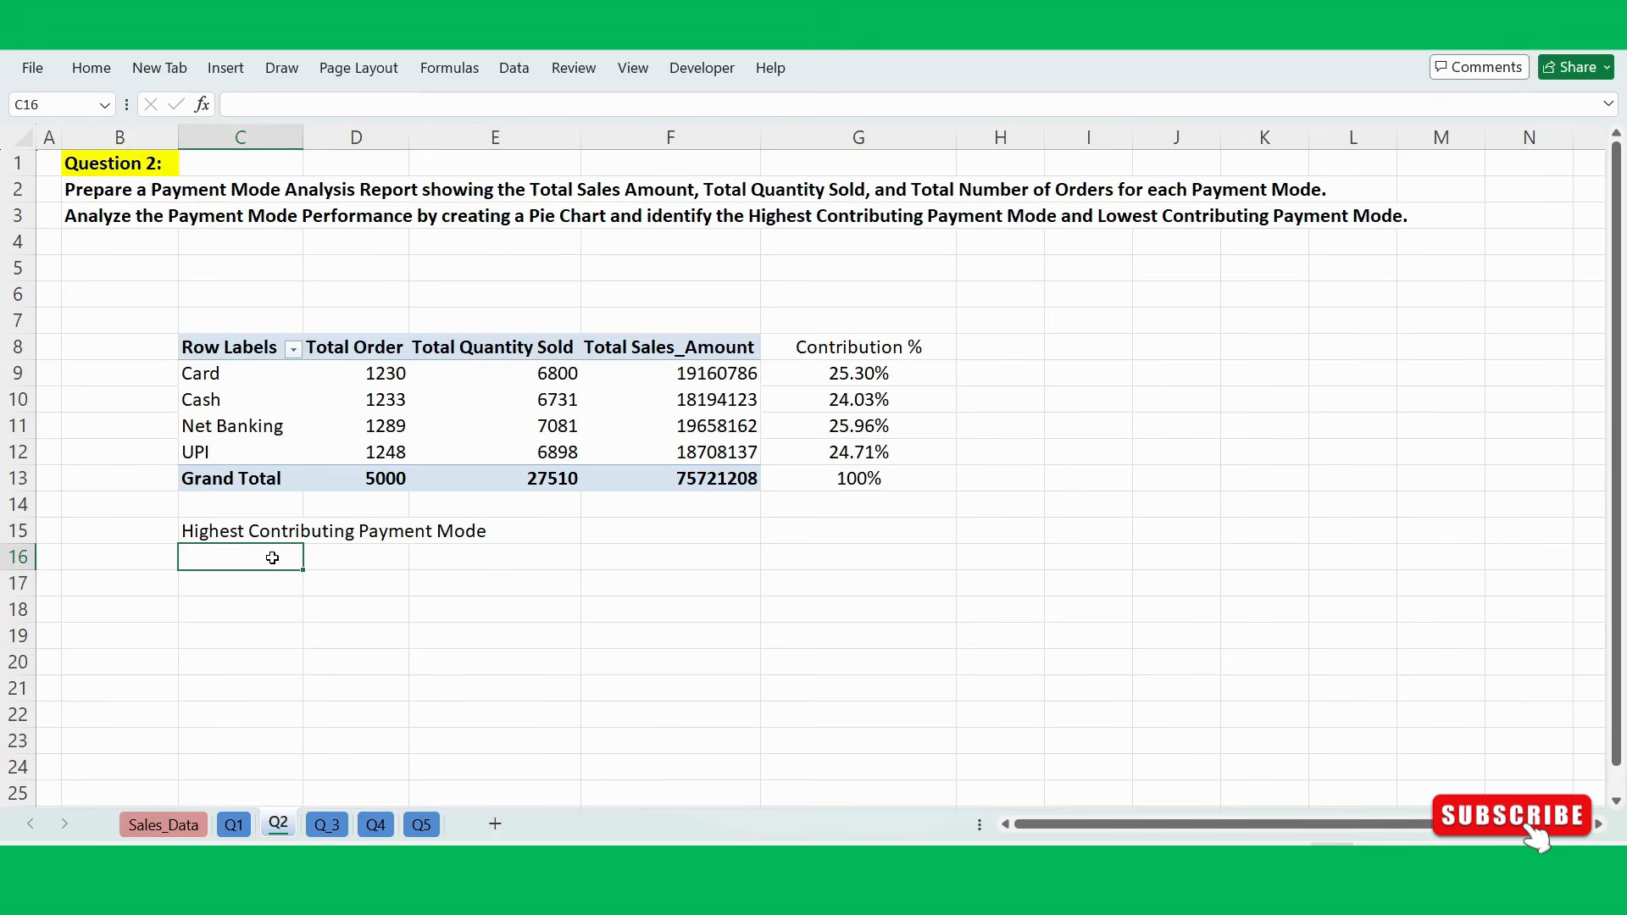
key("ctrl+v")
left_click(583, 555)
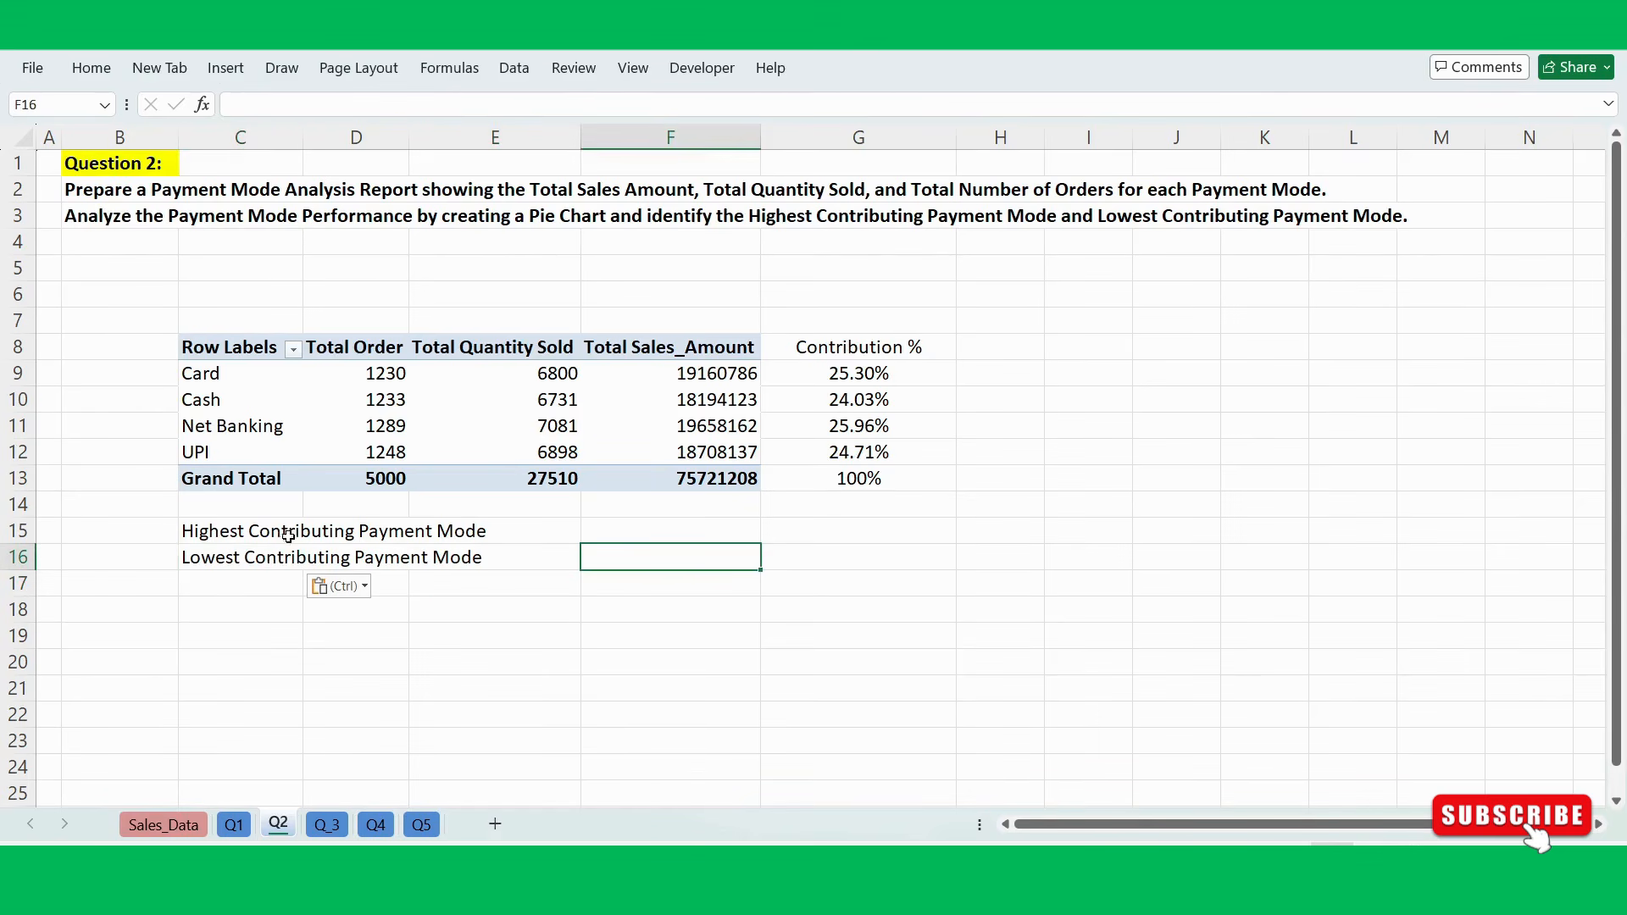
Check the contribution percentages for the highest mode and copy the Net Banking label into F15.
left_click(200, 538)
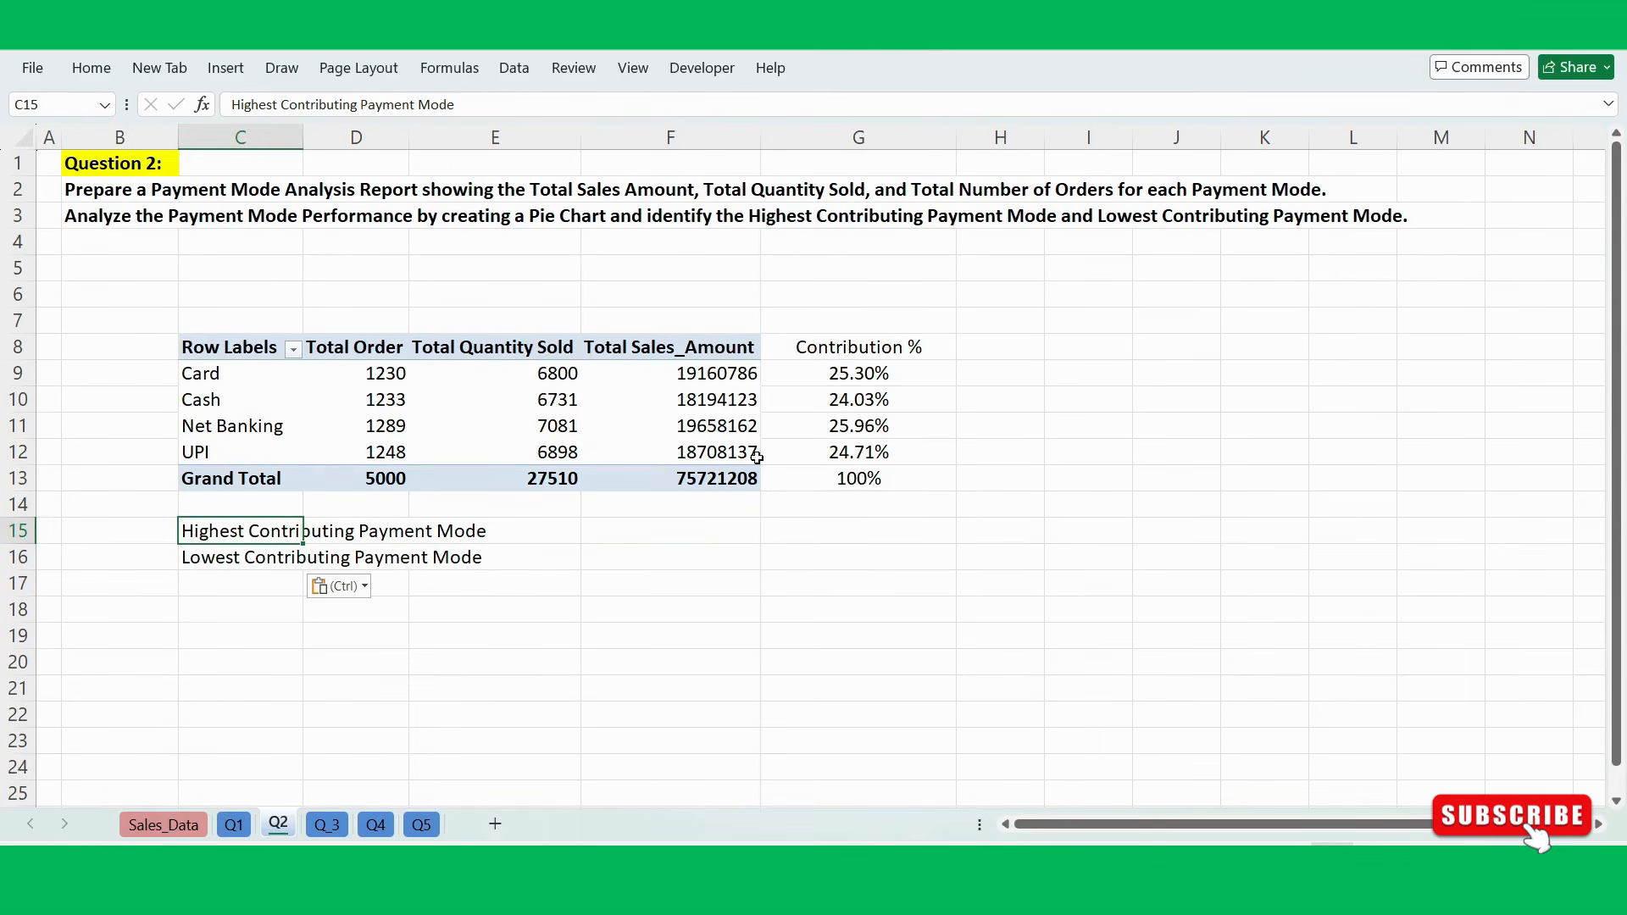
left_click_drag(859, 372, 864, 476)
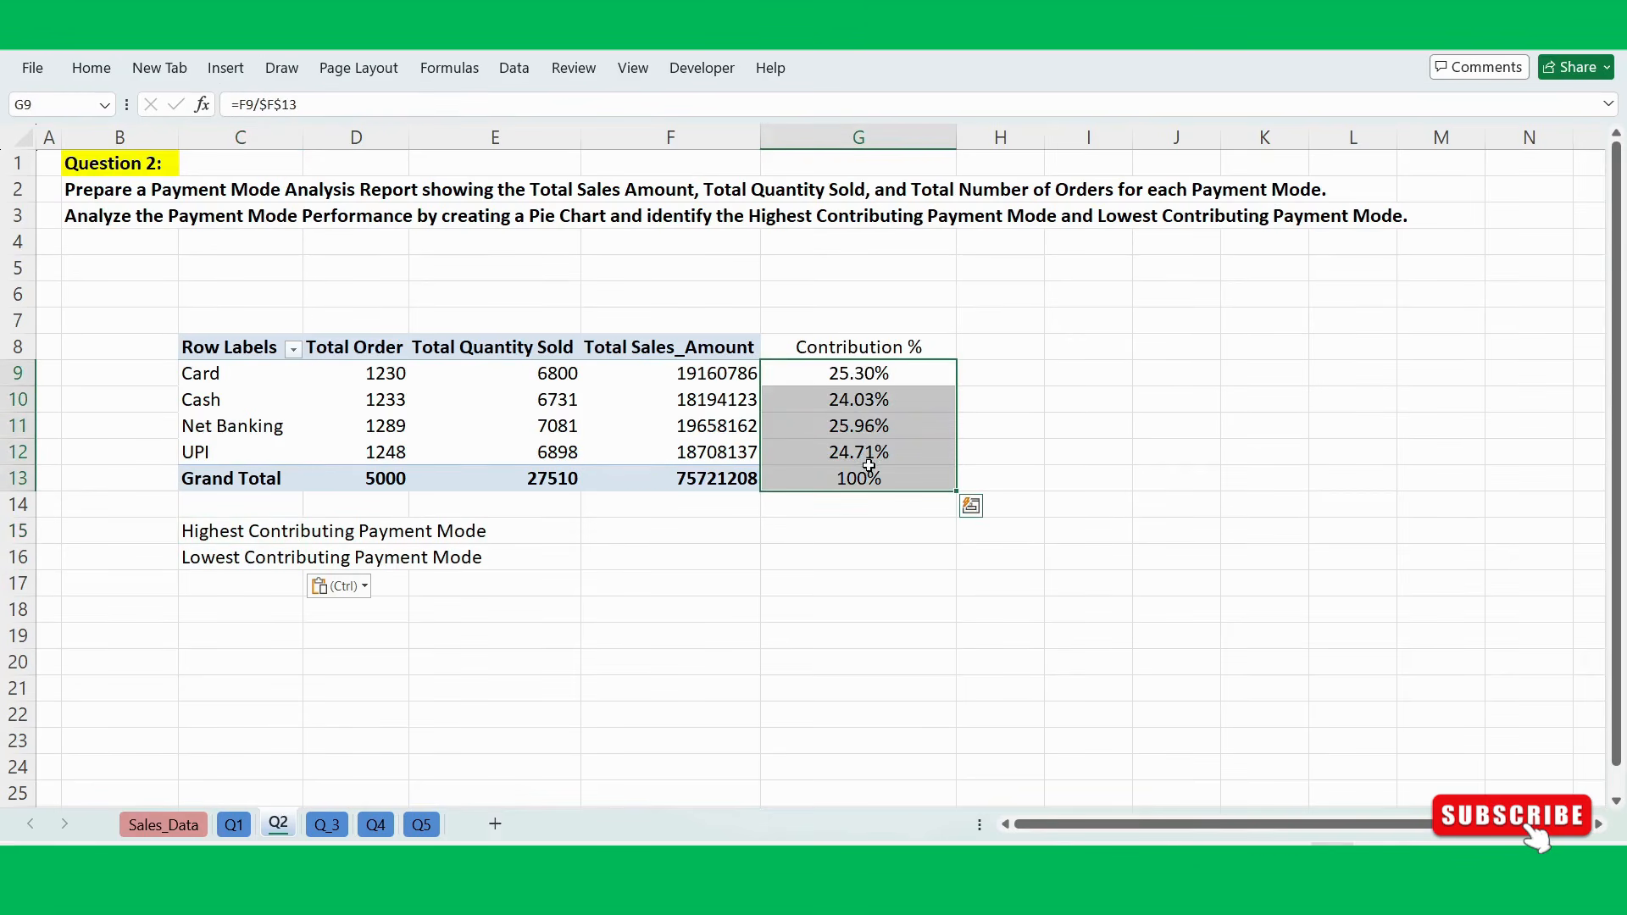
left_click(835, 428)
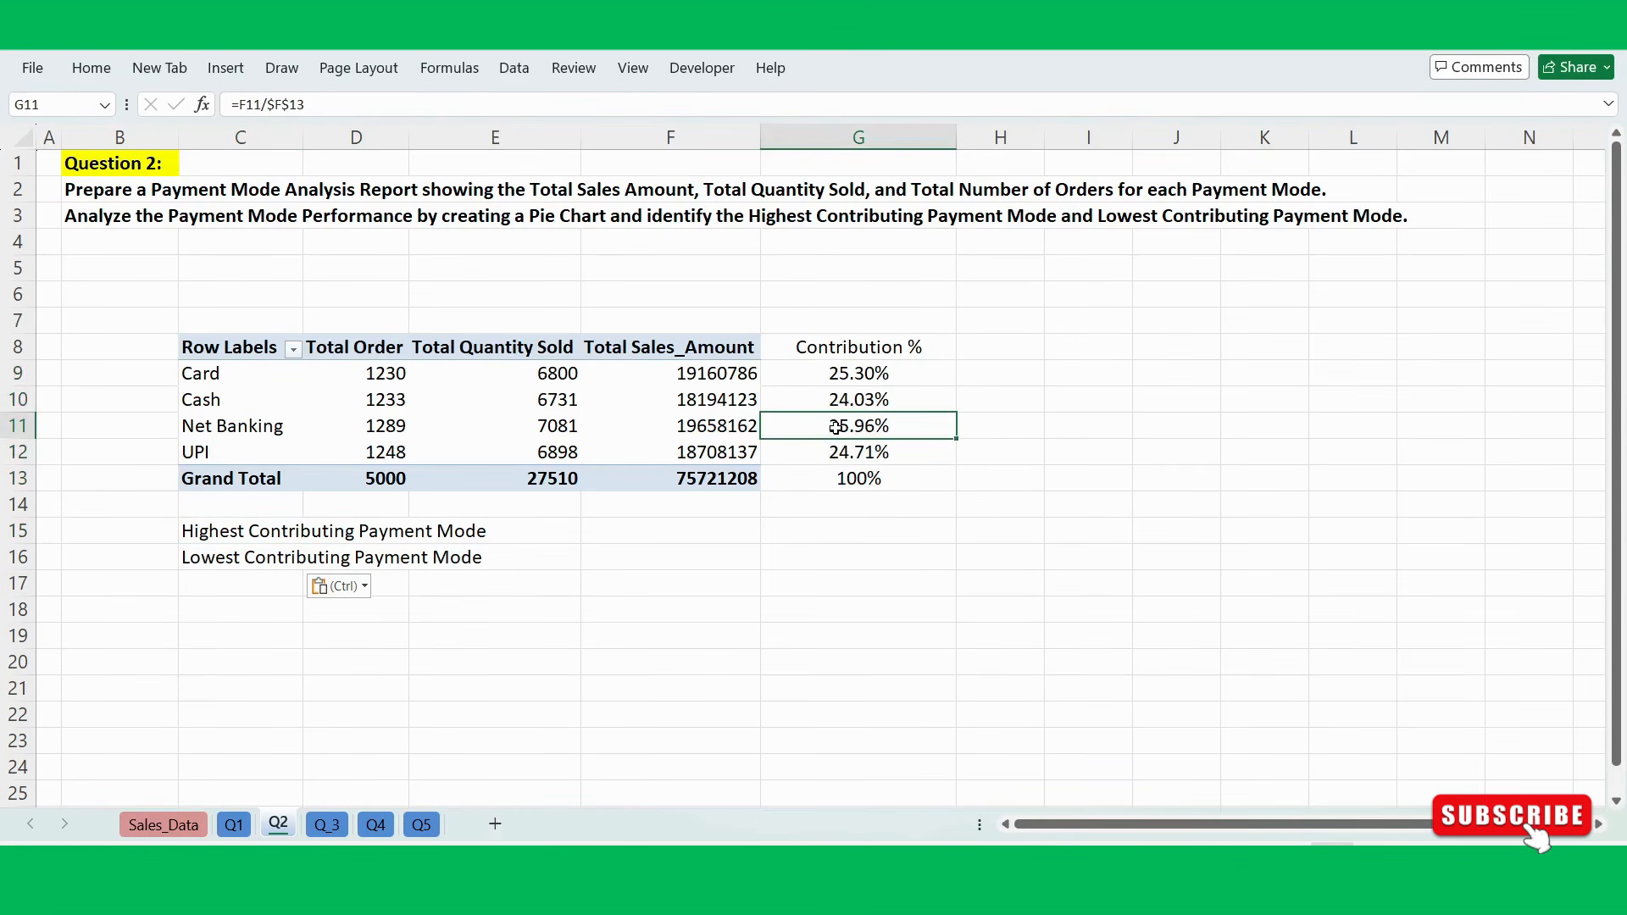
left_click(261, 424)
key("ctrl+c")
left_click(603, 537)
key("ctrl+v")
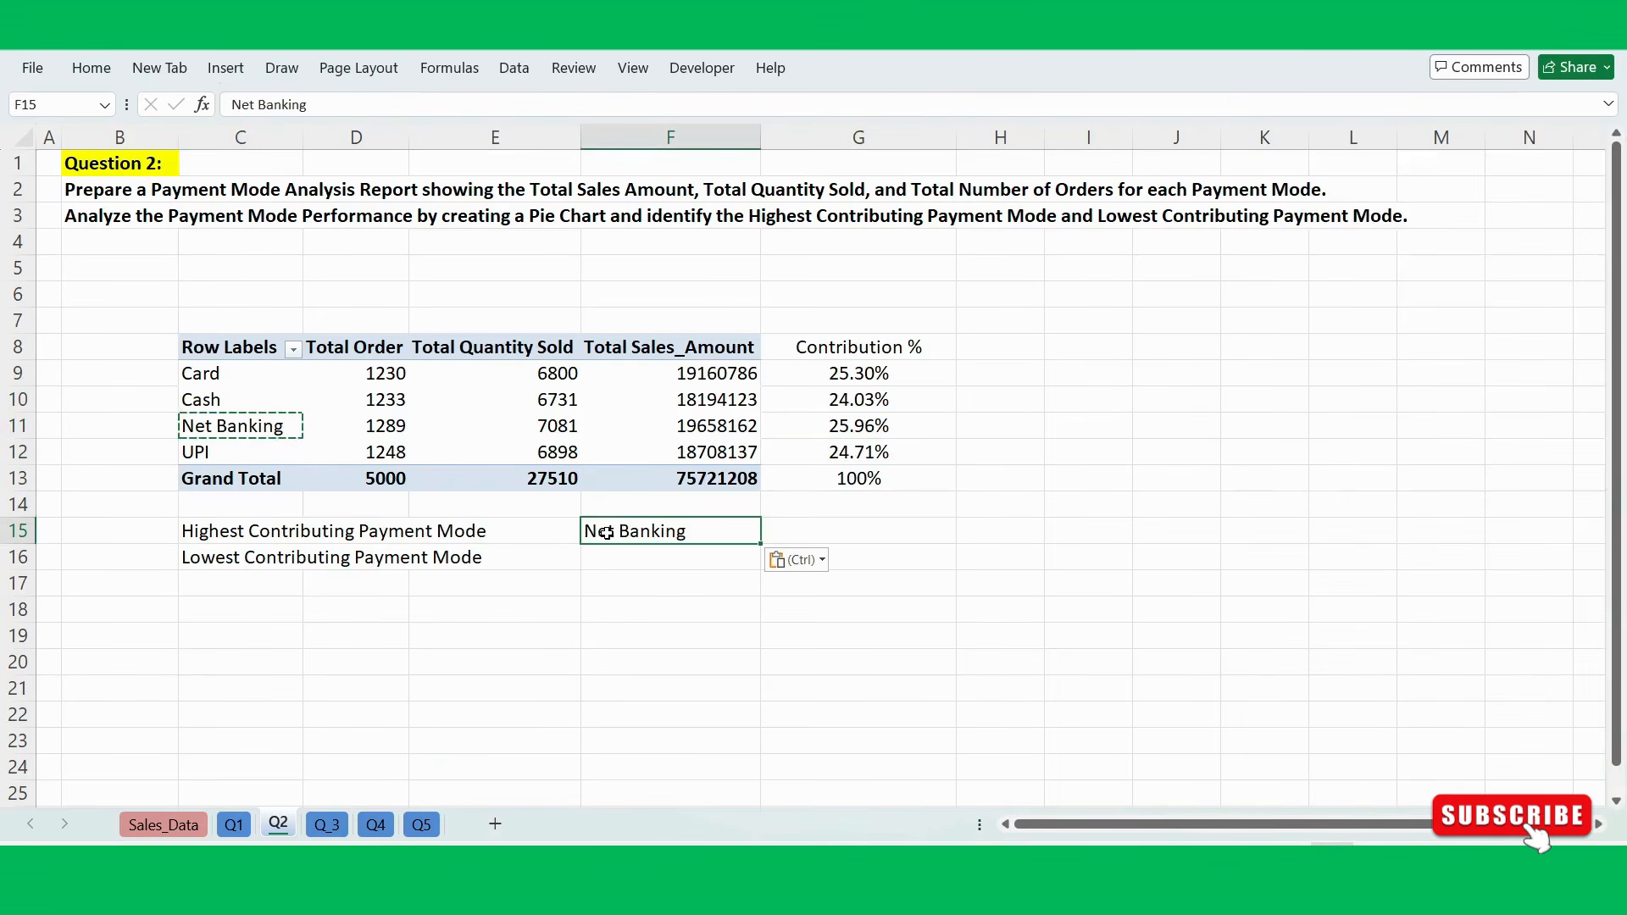
Copy the Cash label from the PivotTable into F16 as the lowest contributing payment mode.
left_click(848, 400)
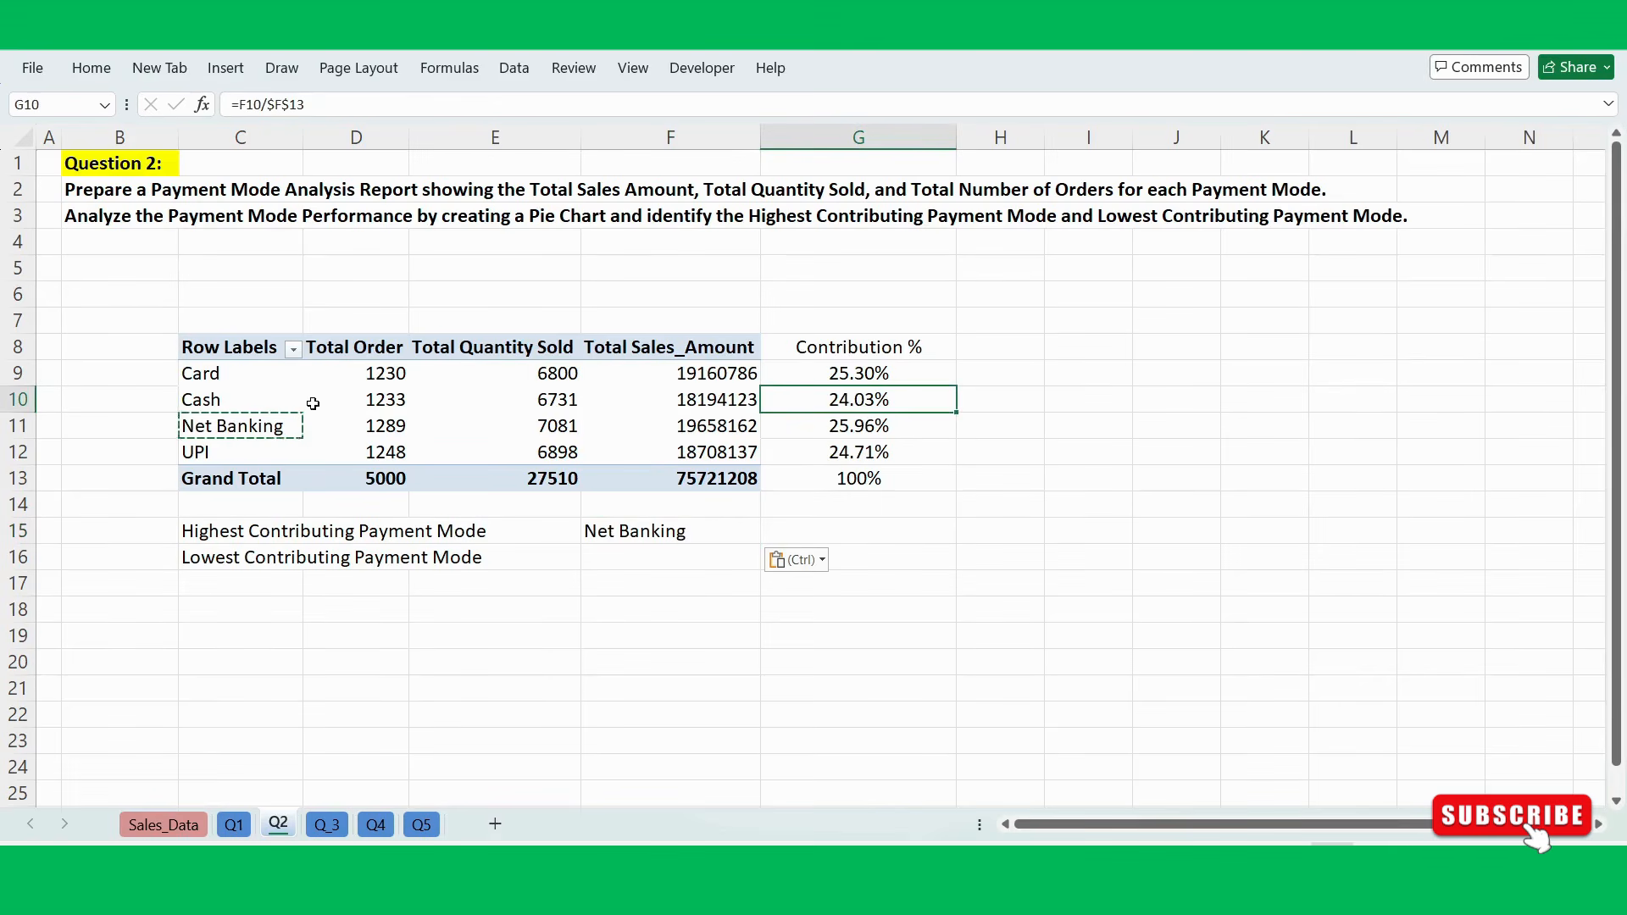
left_click(222, 401)
key("ctrl+c")
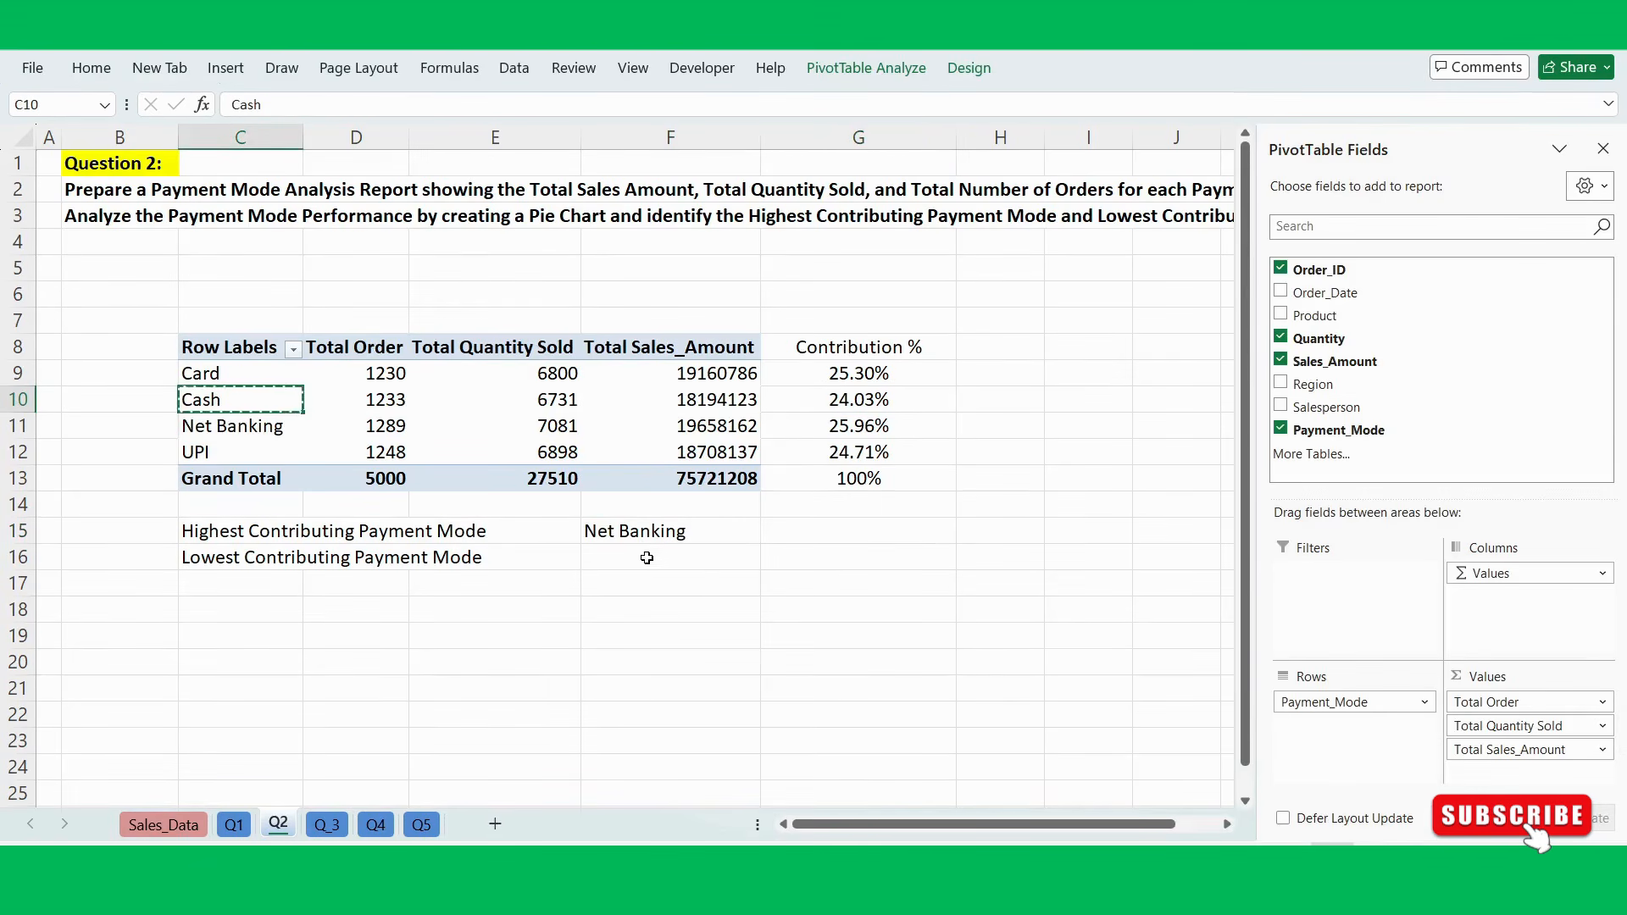
left_click(696, 557)
key("ctrl+v")
left_click(852, 584)
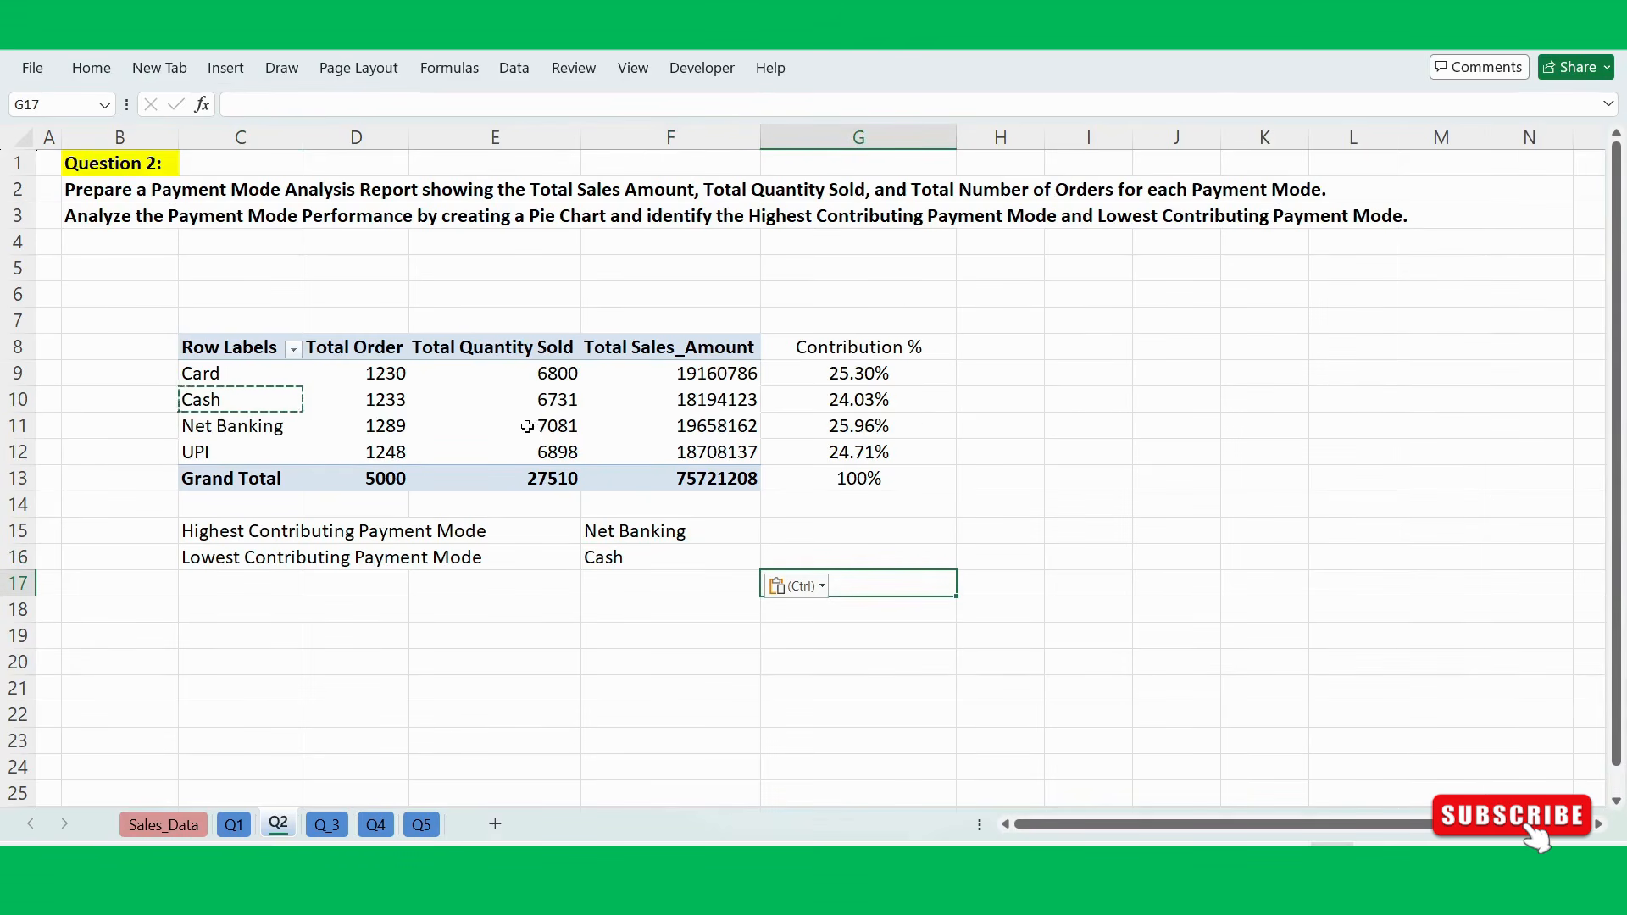
left_click(873, 427)
key("ctrl+c")
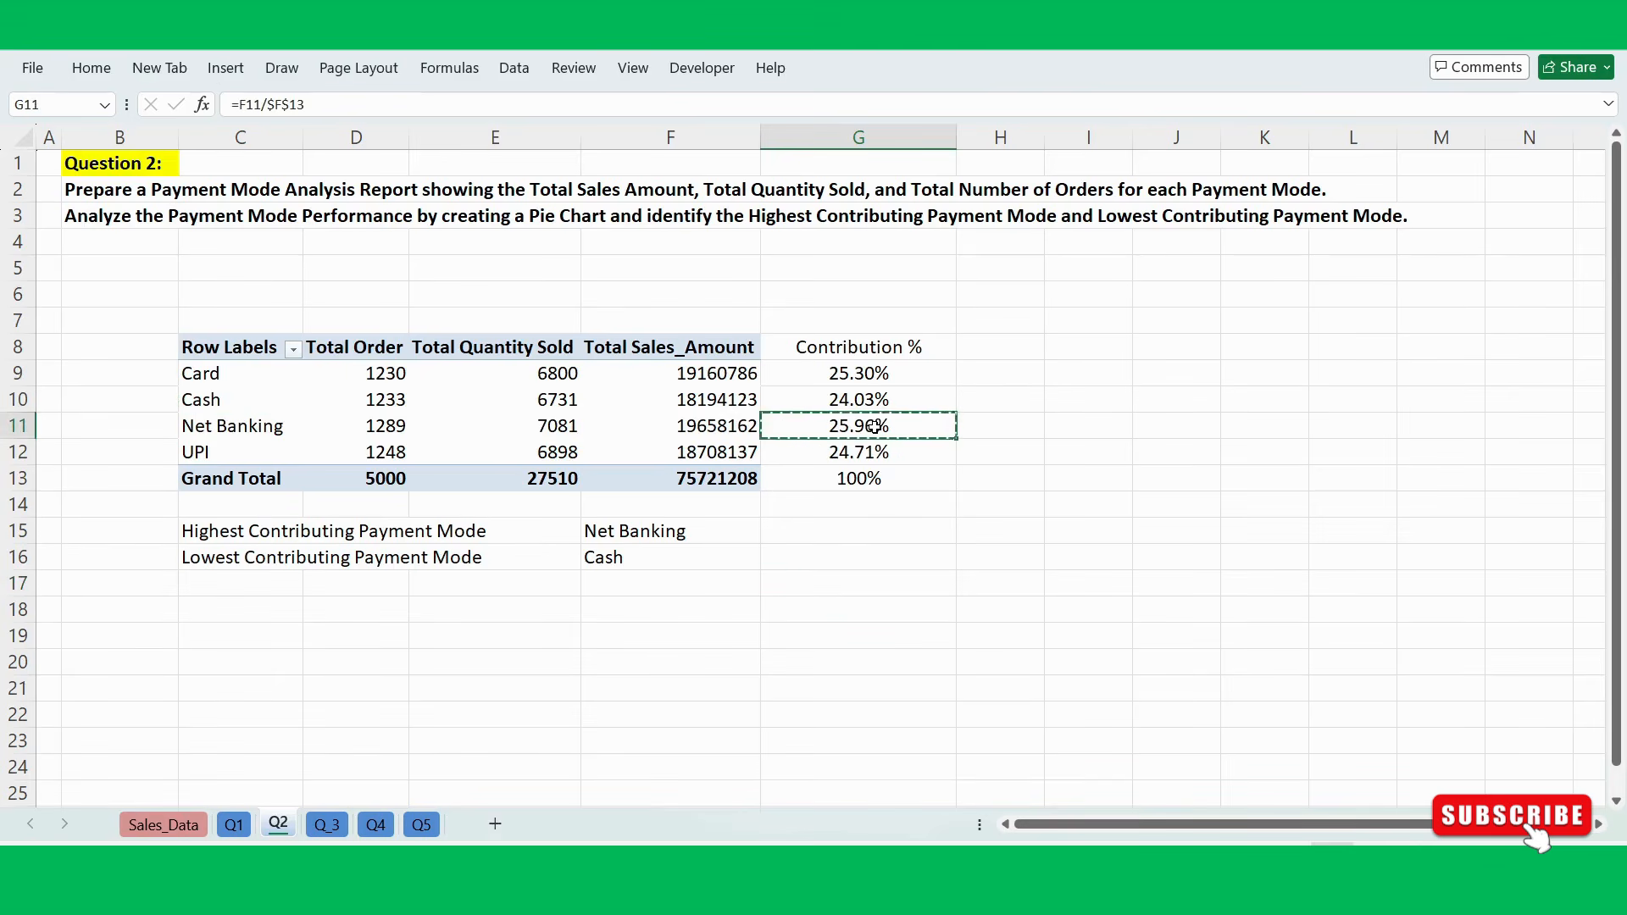
left_click(797, 536)
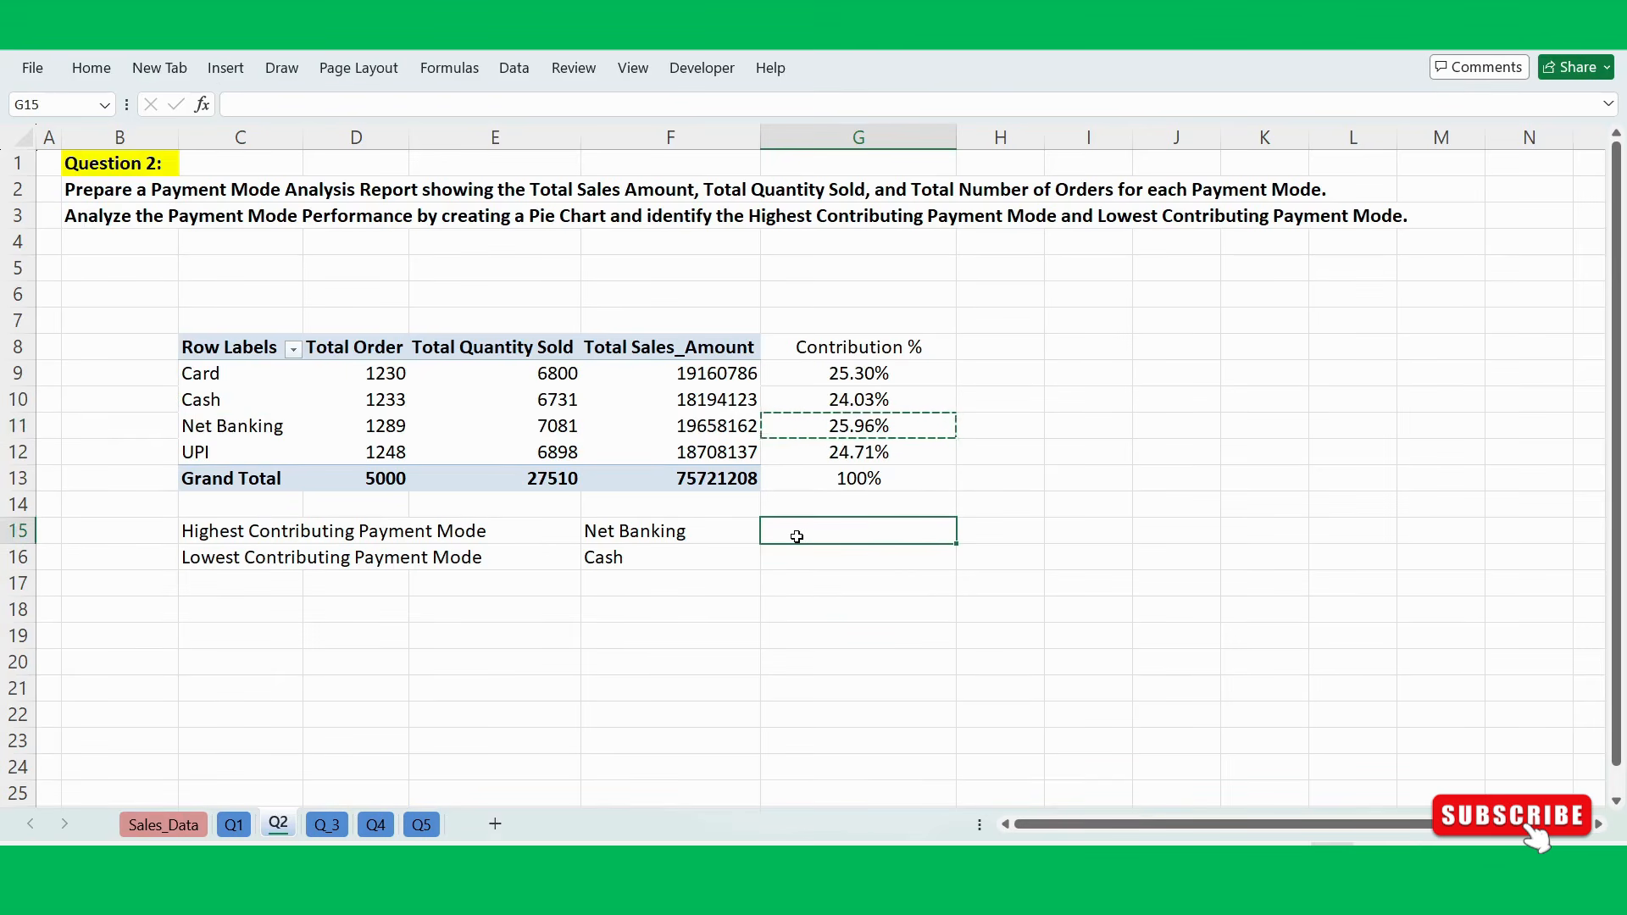
key("ctrl+v")
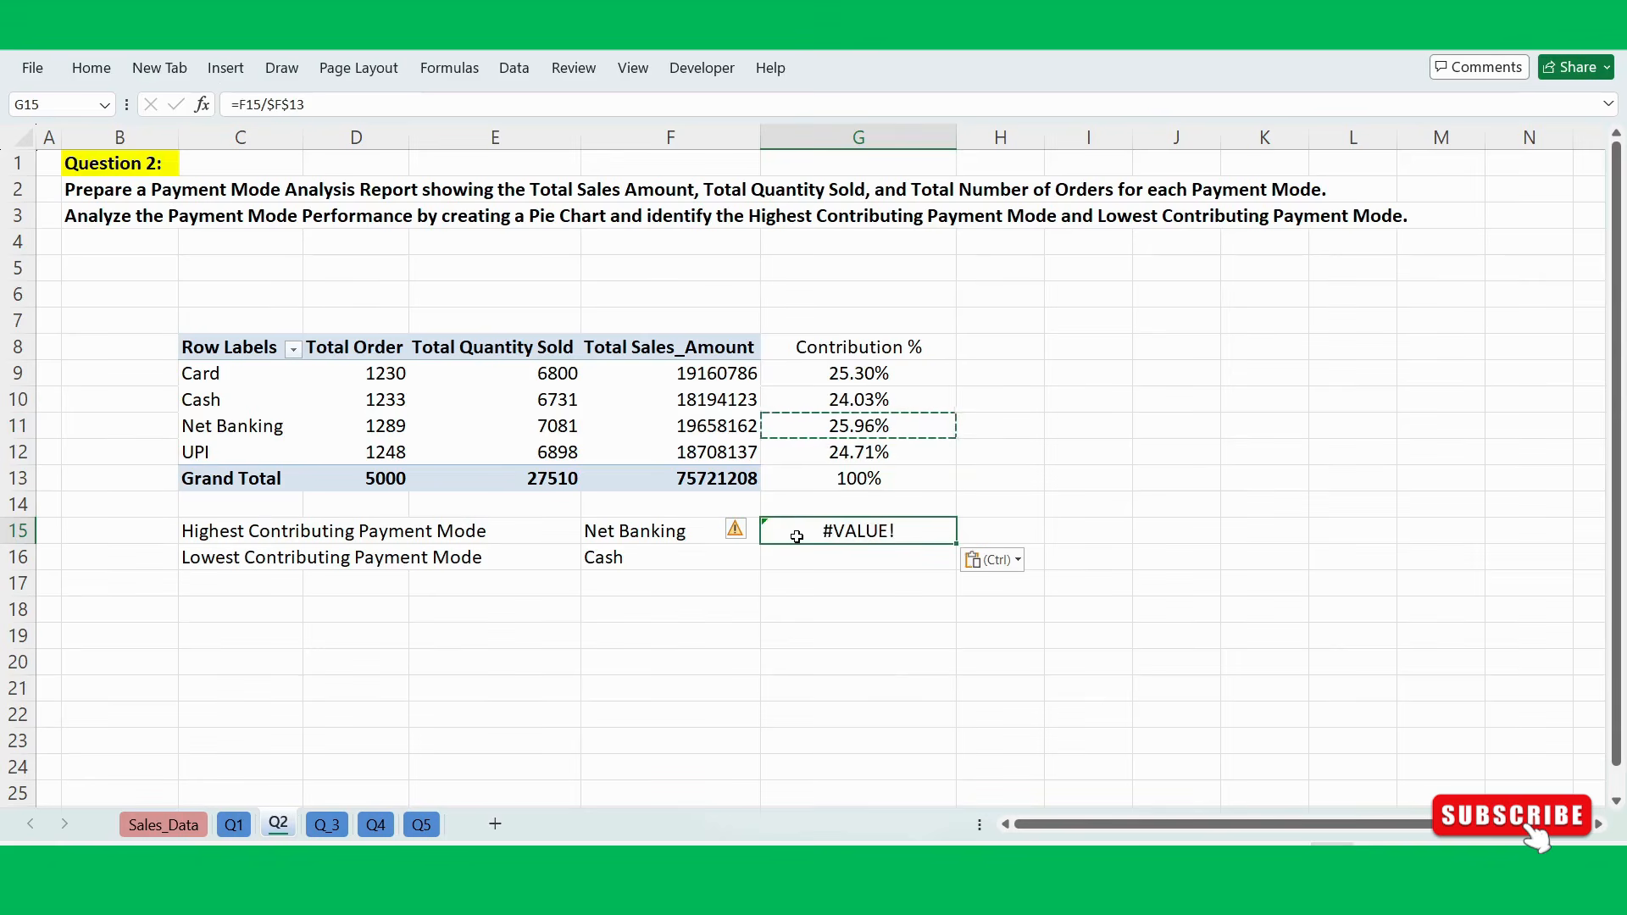
key("Delete")
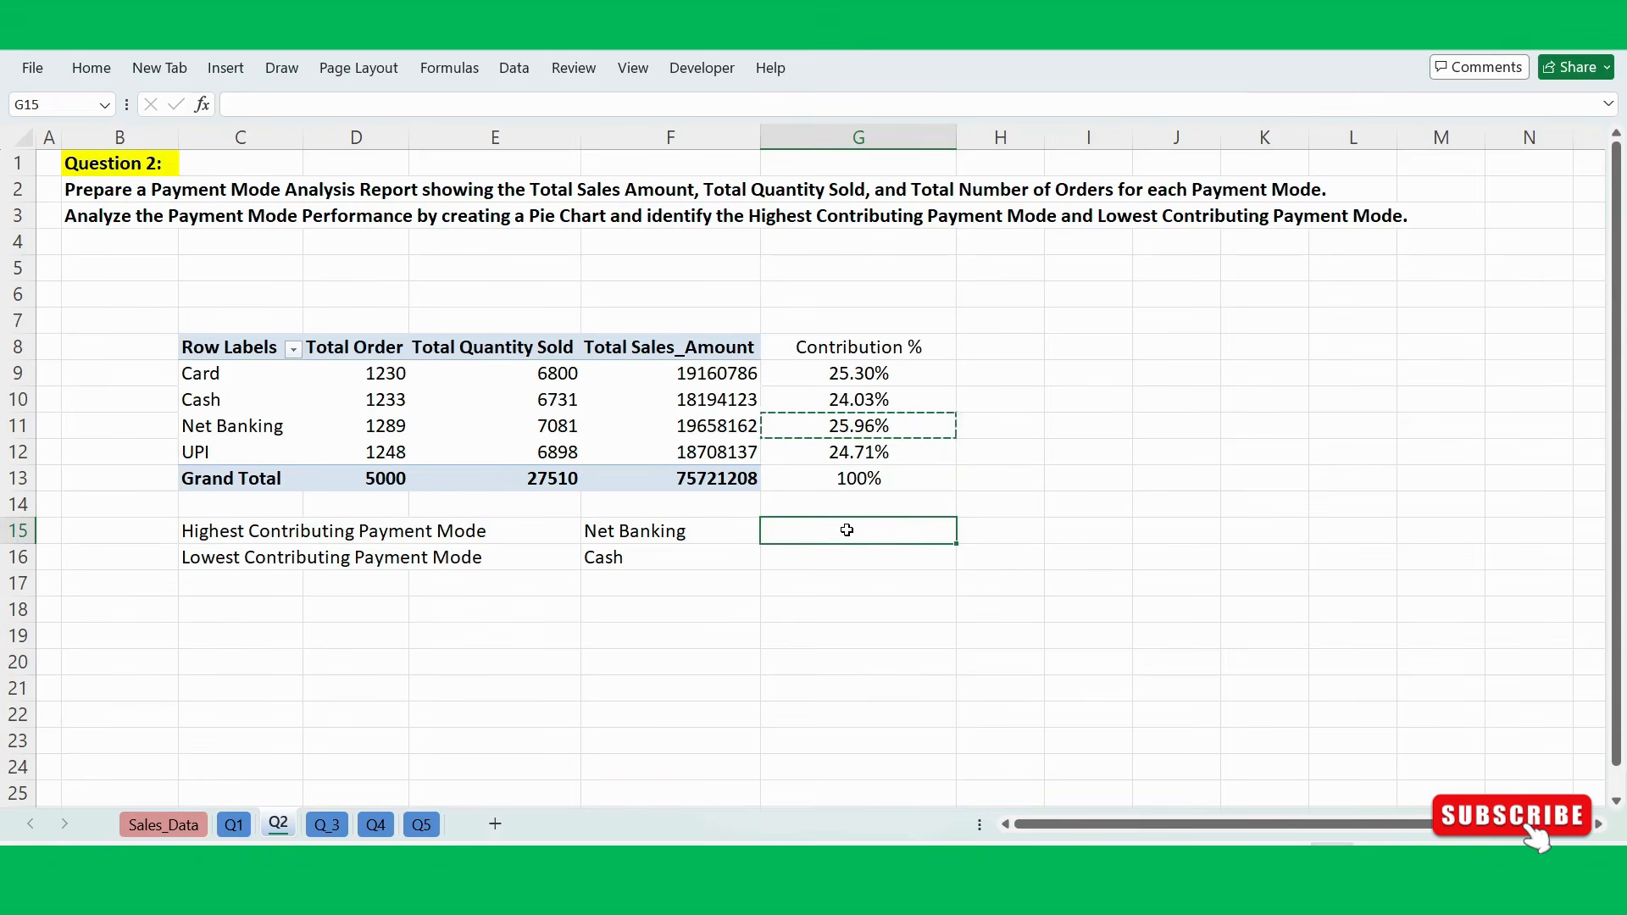
Paste the Net Banking contribution percentage from G11 into G15 as values only.
left_click(900, 434)
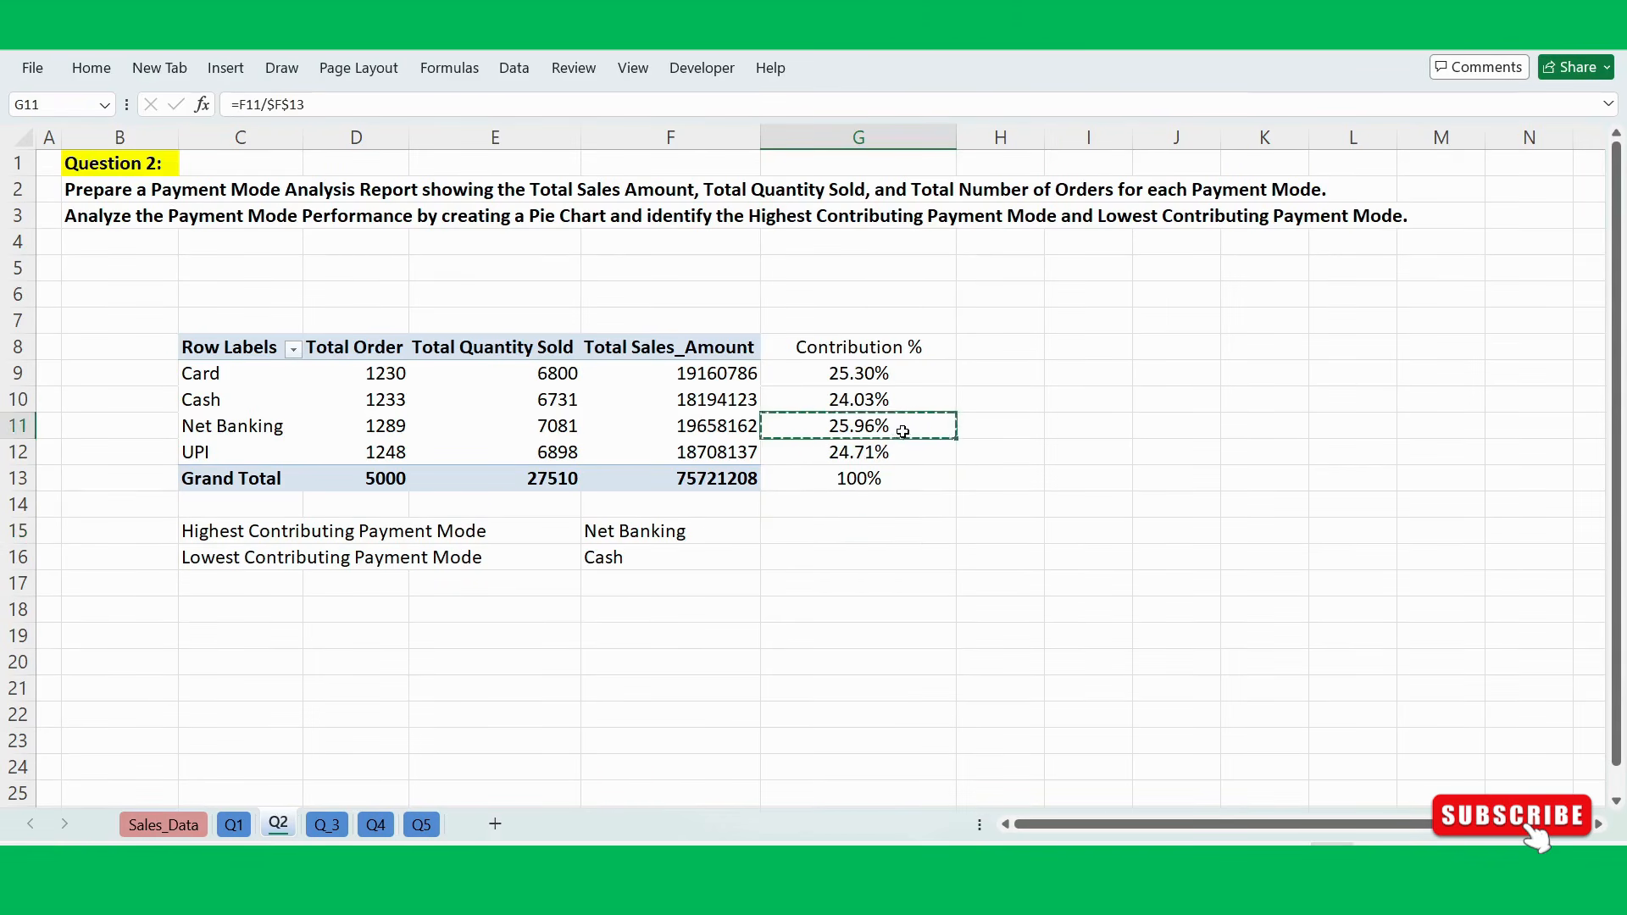
left_click(791, 532)
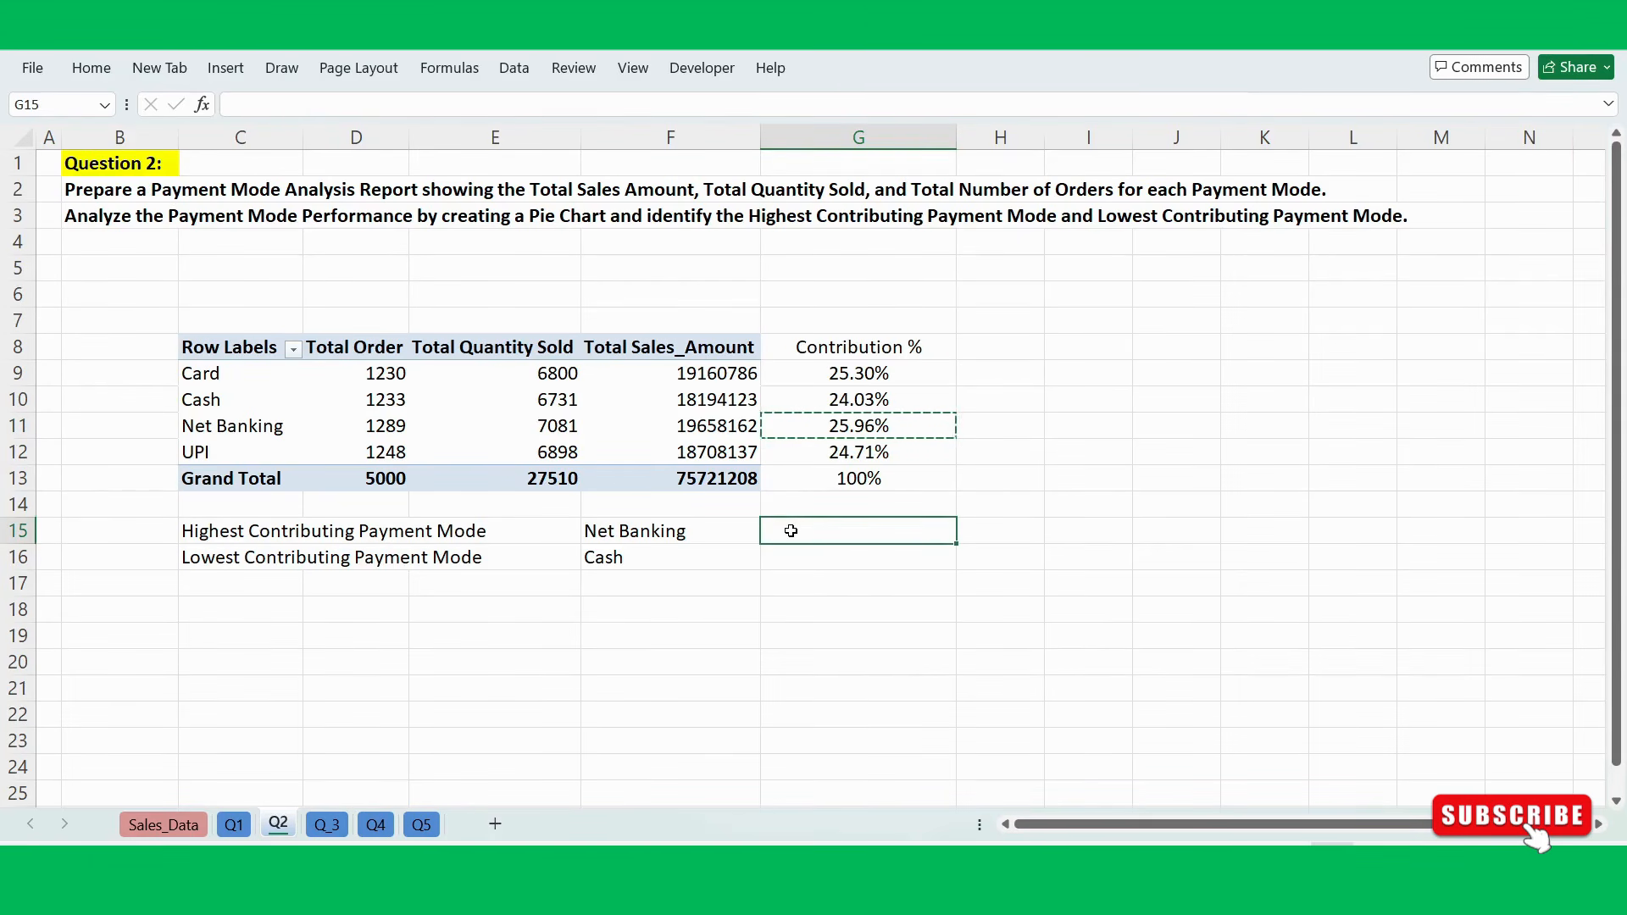
key("ctrl+alt+v")
key("v")
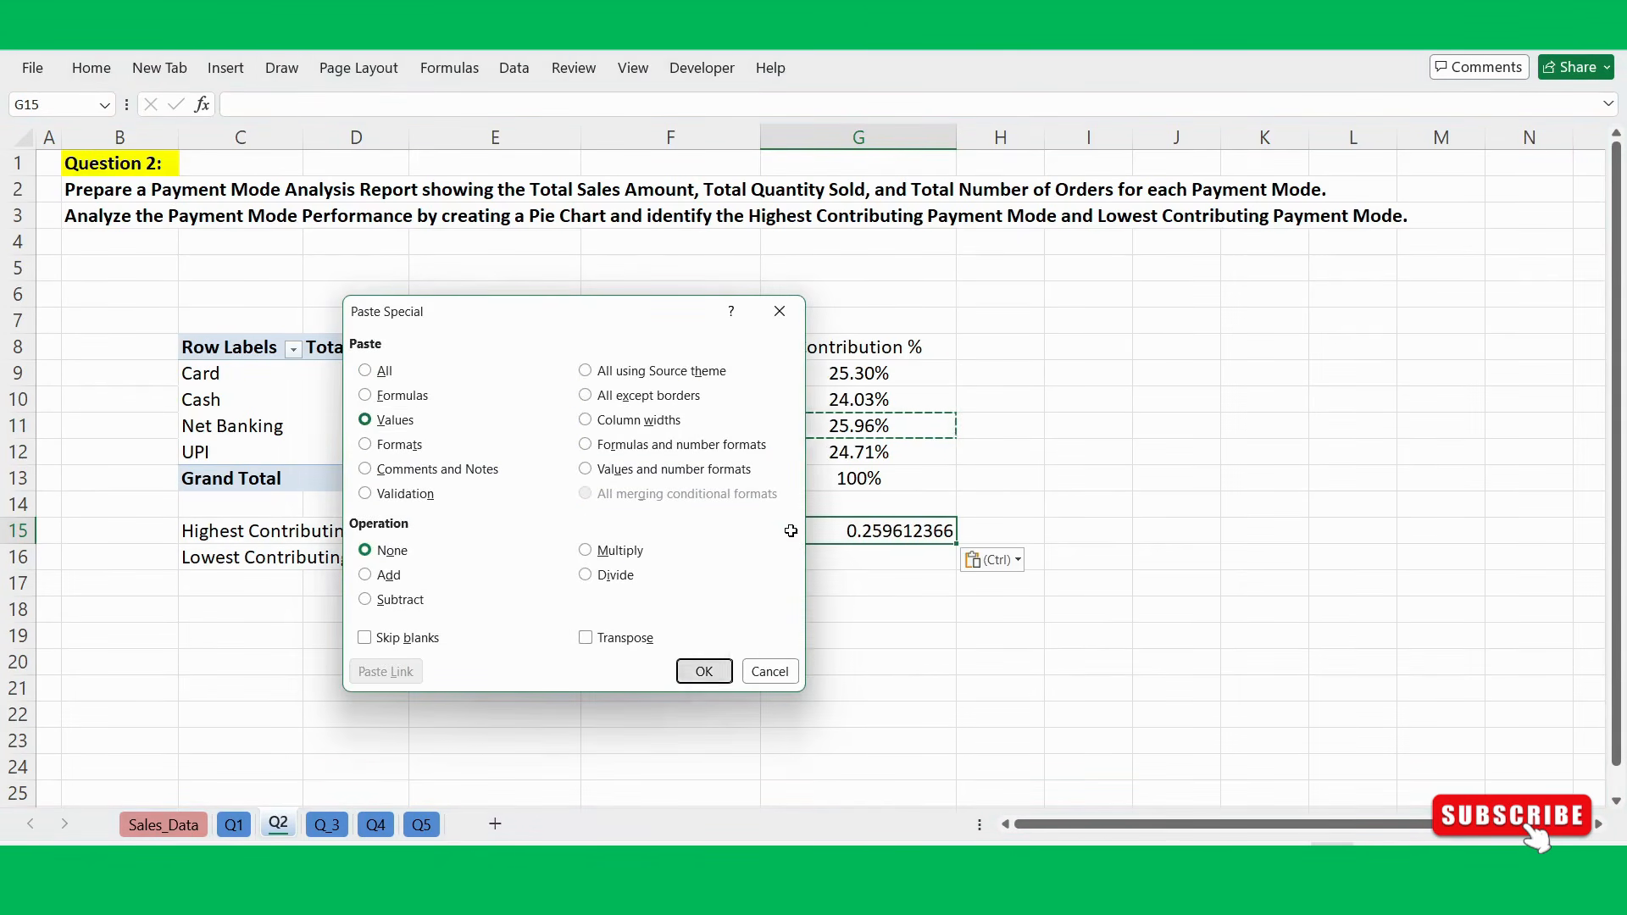
key("Return")
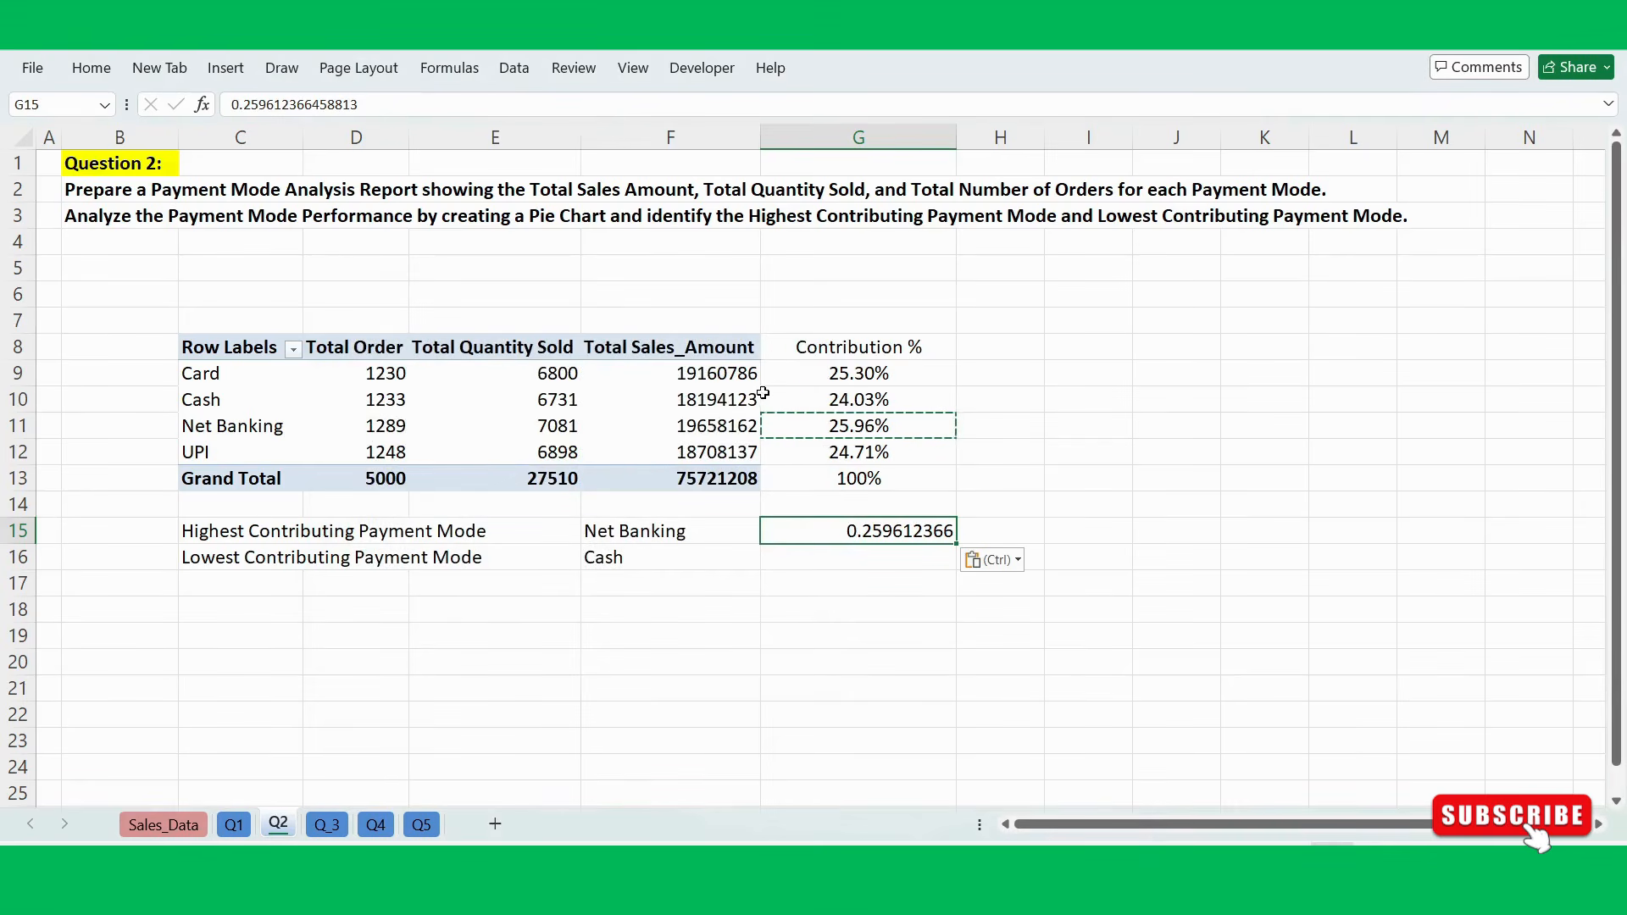
Copy the Cash contribution percentage from G10 into G16 as values only.
left_click(847, 396)
key("ctrl+c")
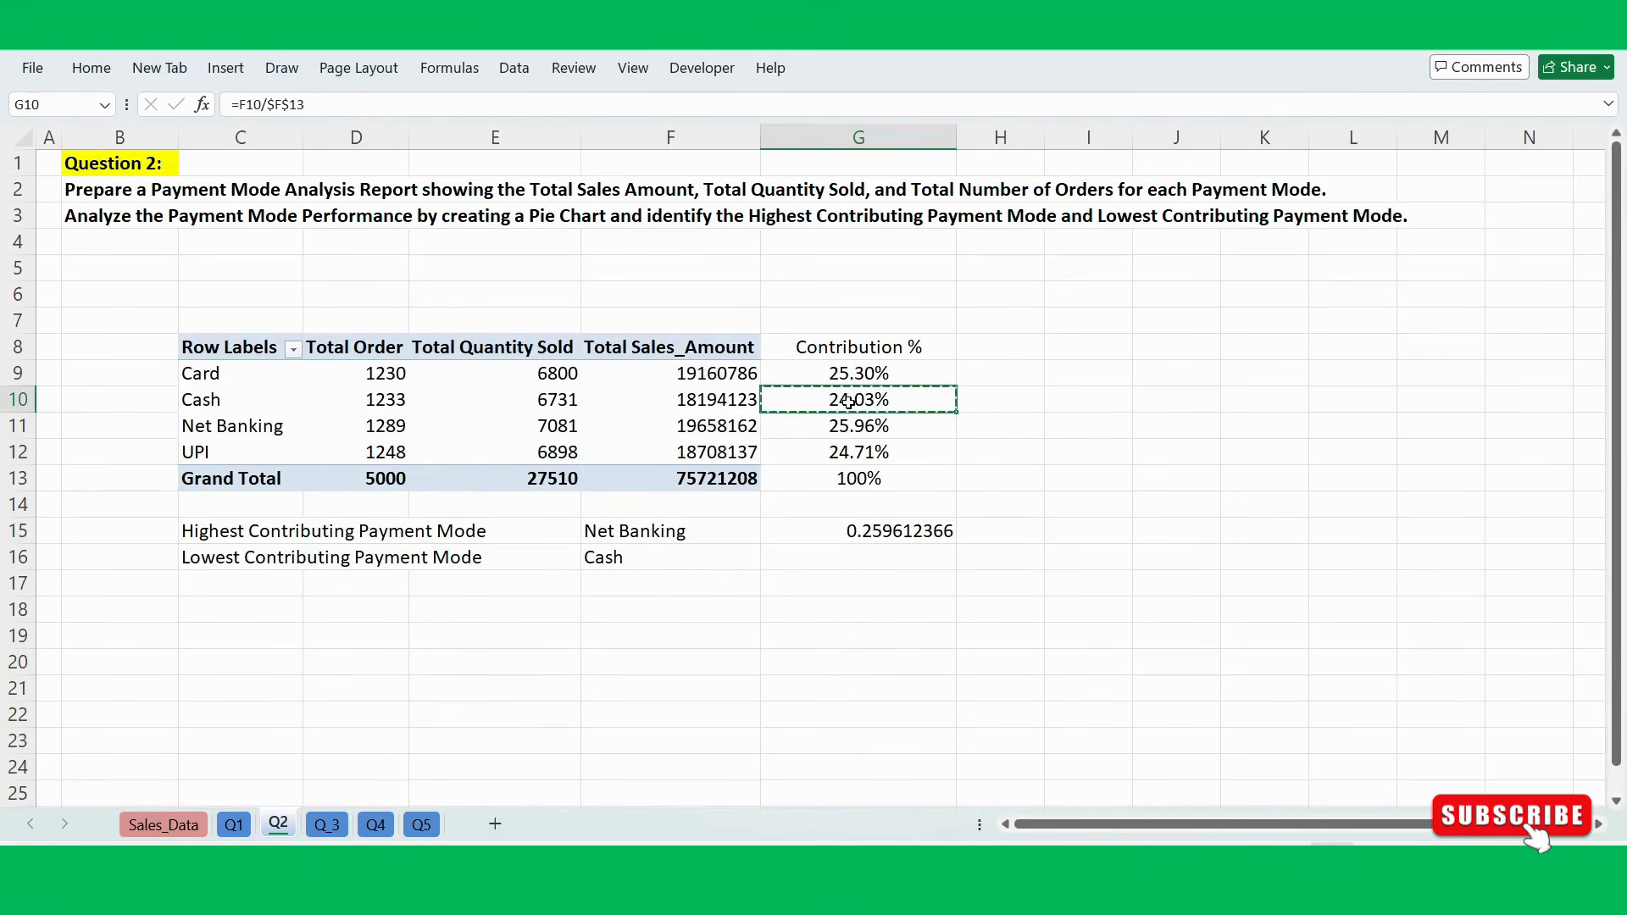
left_click(836, 565)
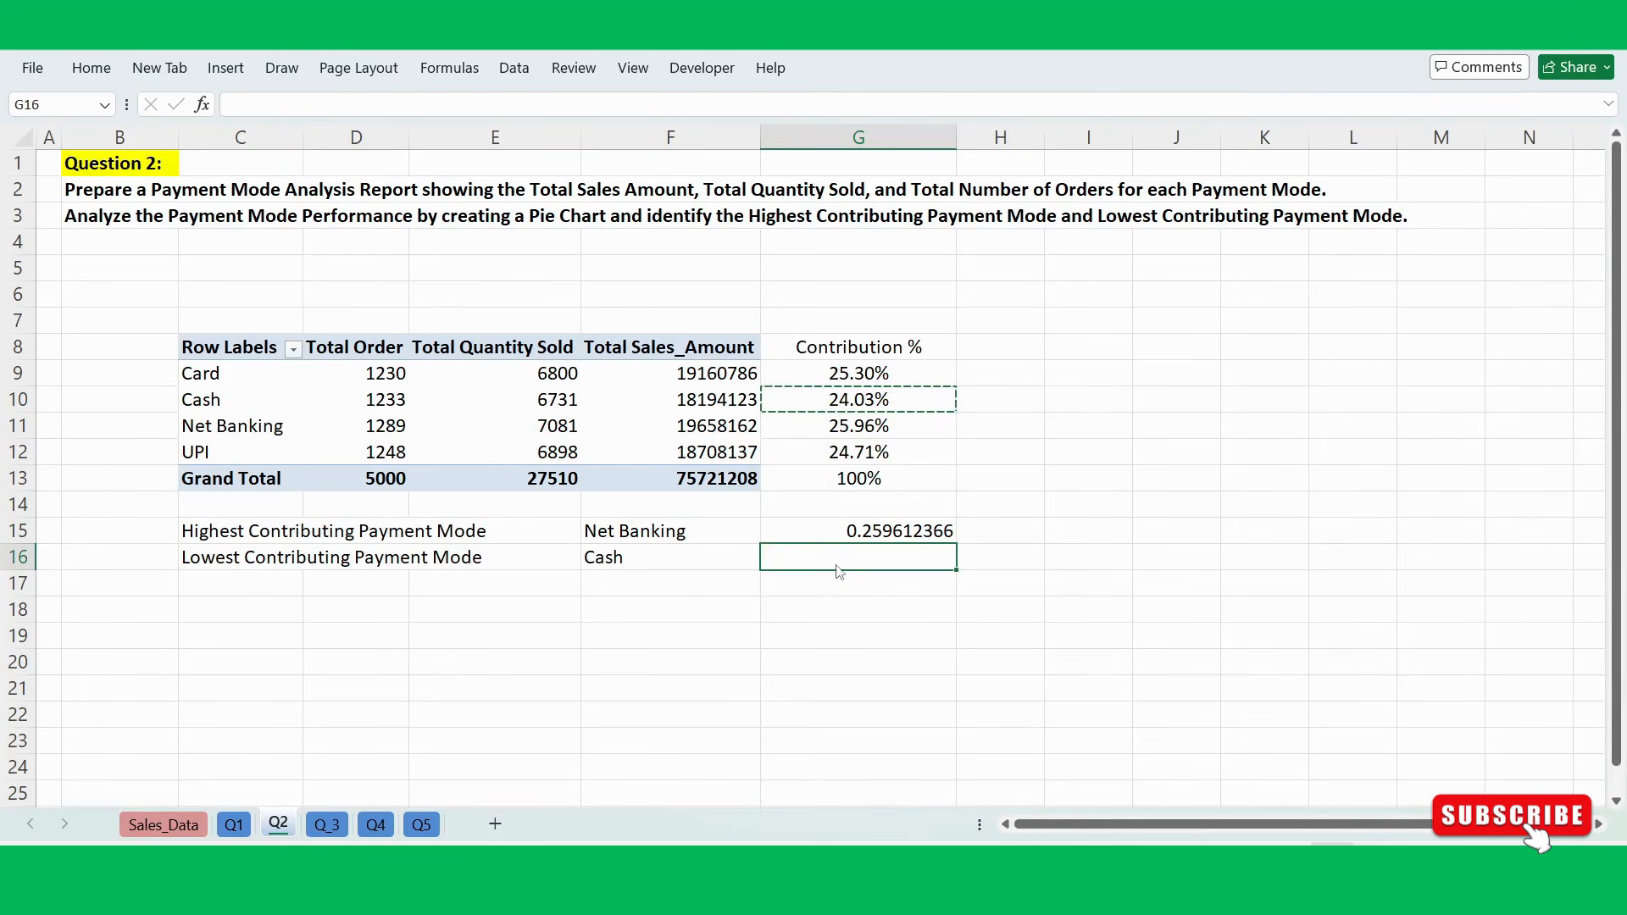
key("ctrl+alt+v")
key("v")
key("Return")
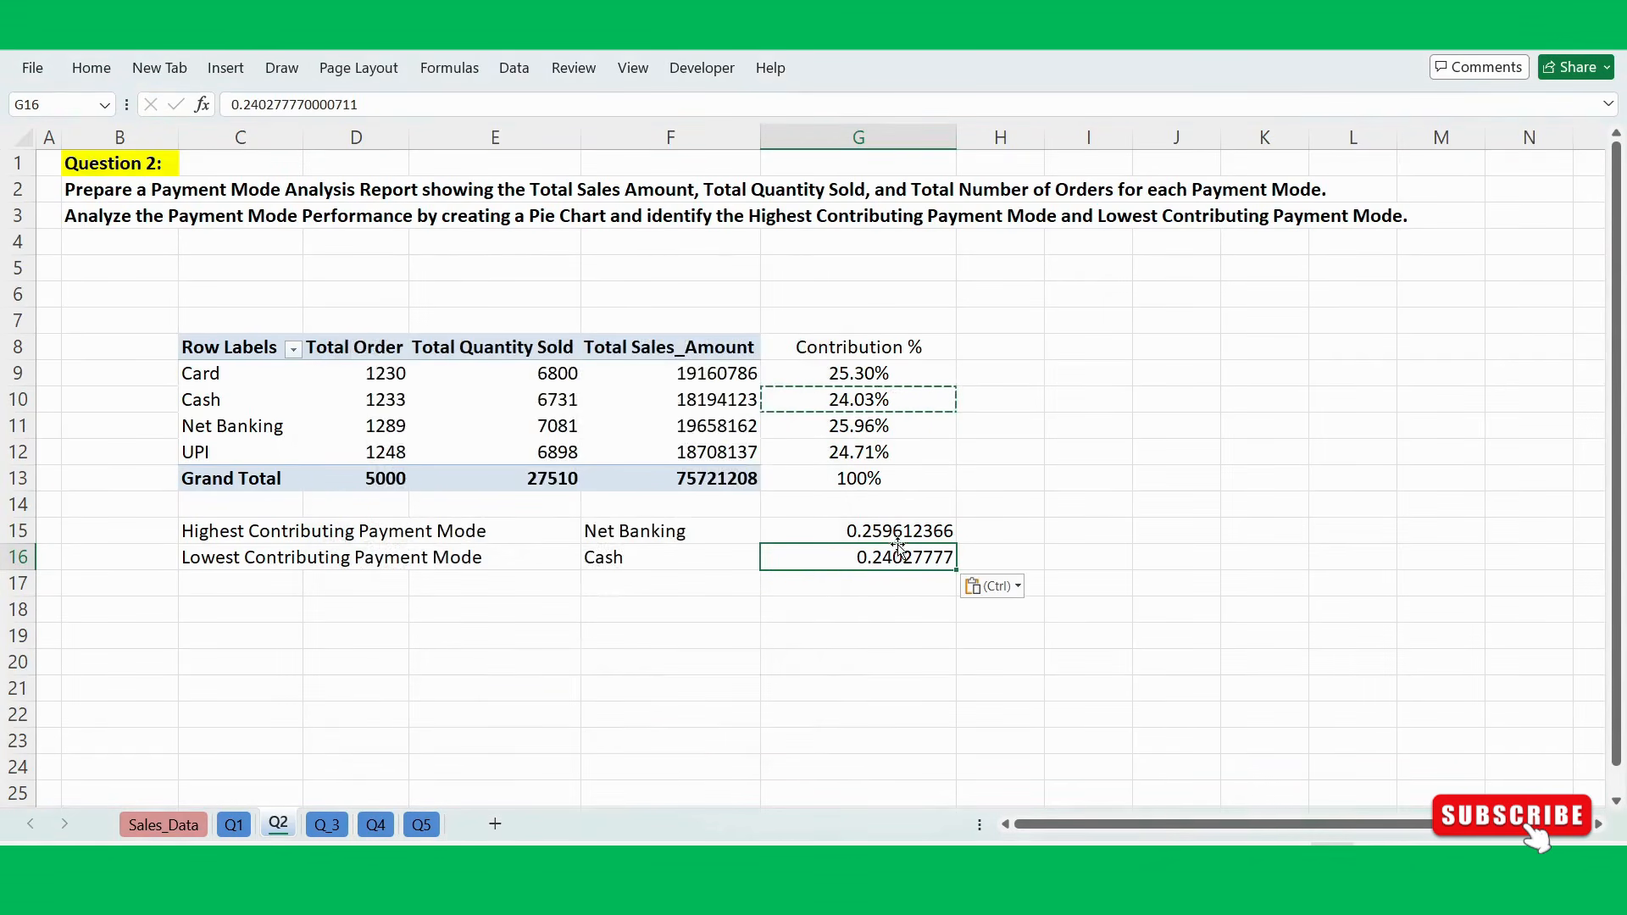
left_click_drag(899, 533, 907, 554)
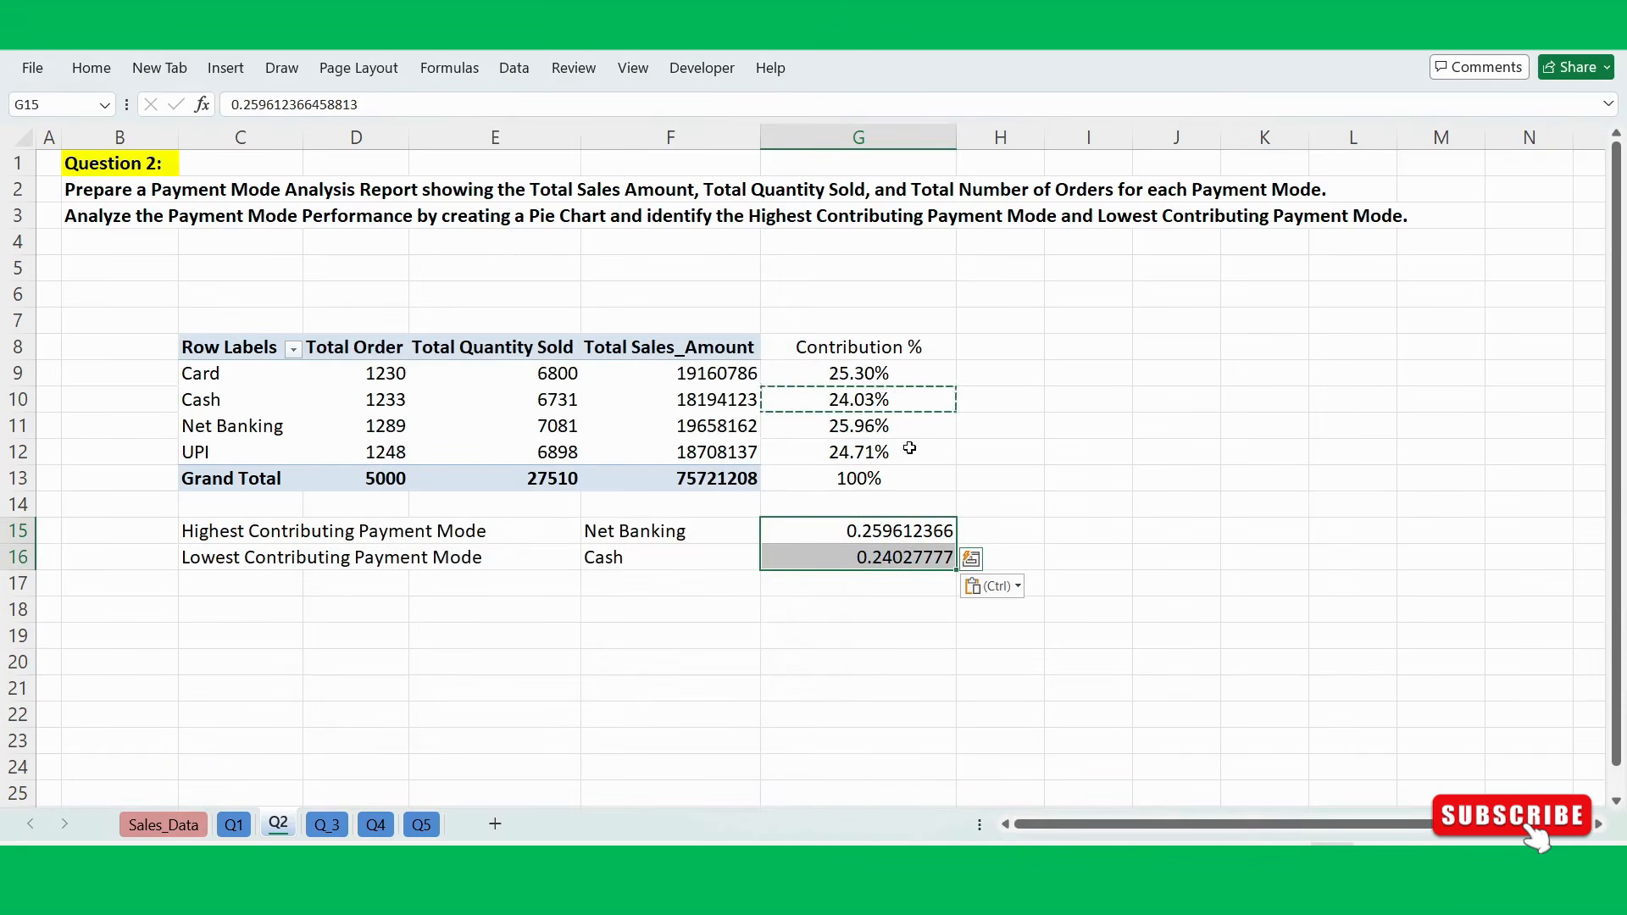
left_click(873, 427)
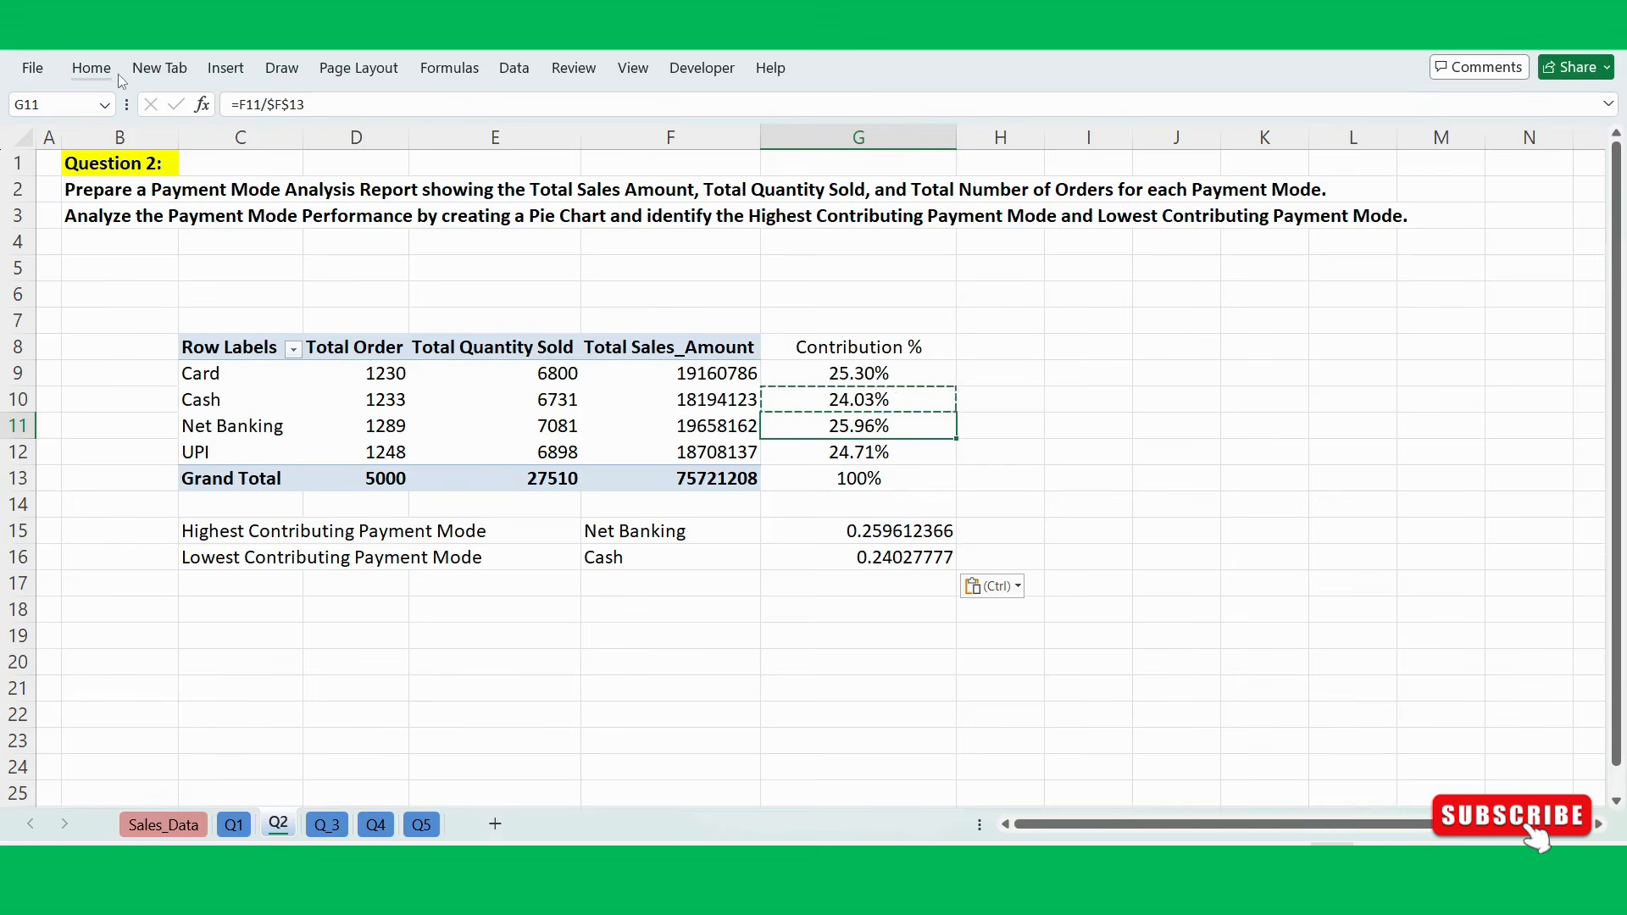
left_click(92, 67)
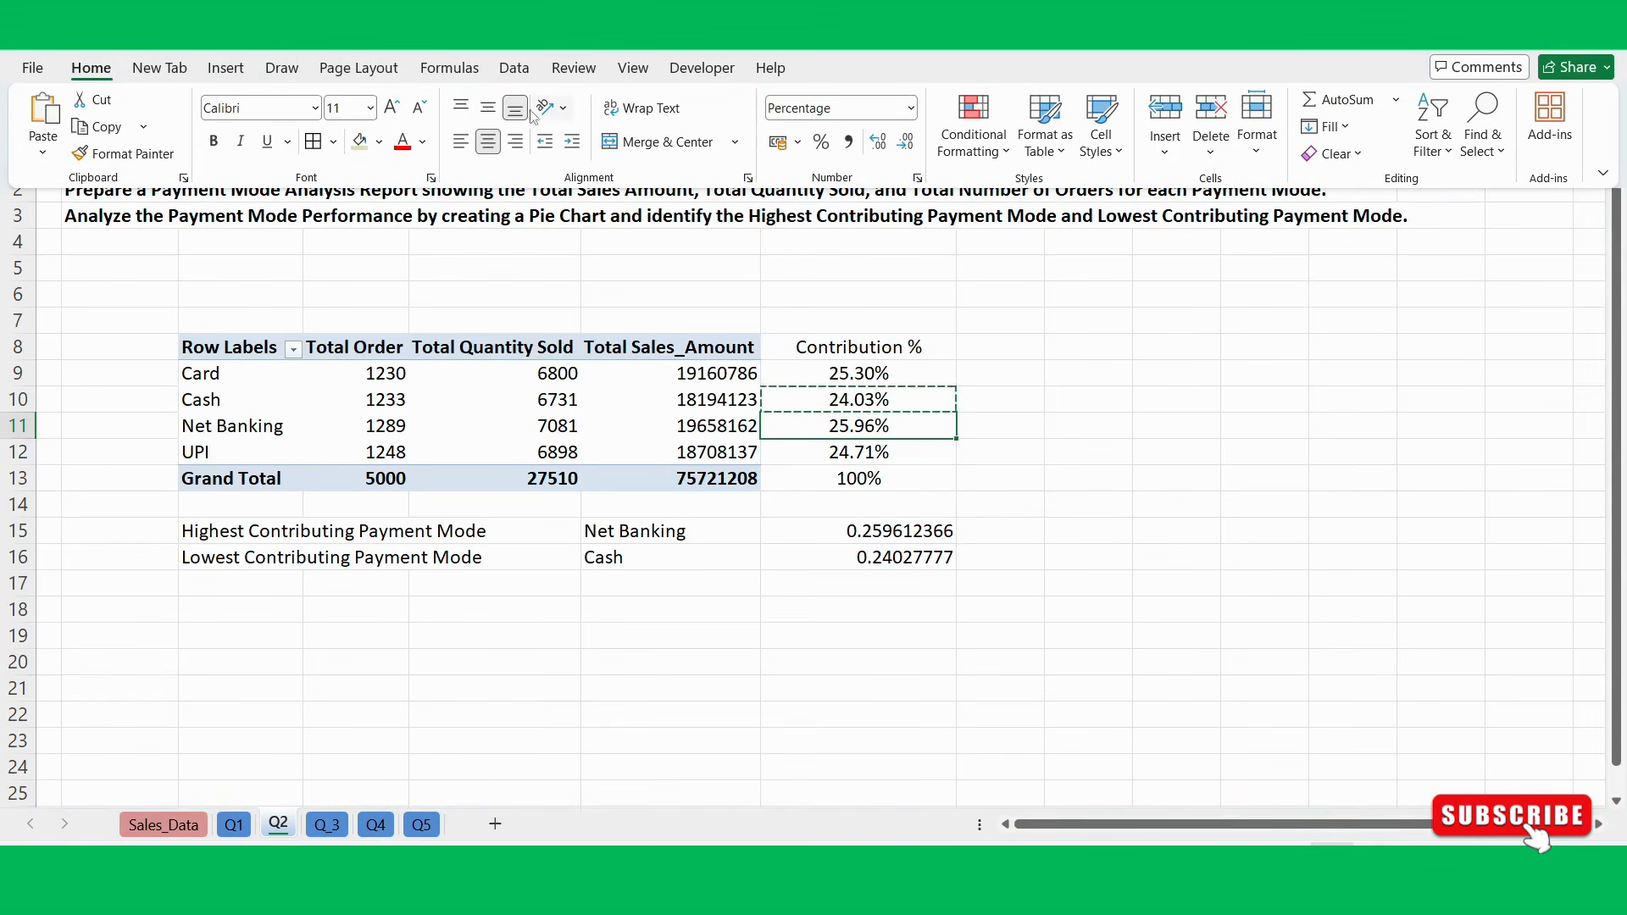
left_click(125, 156)
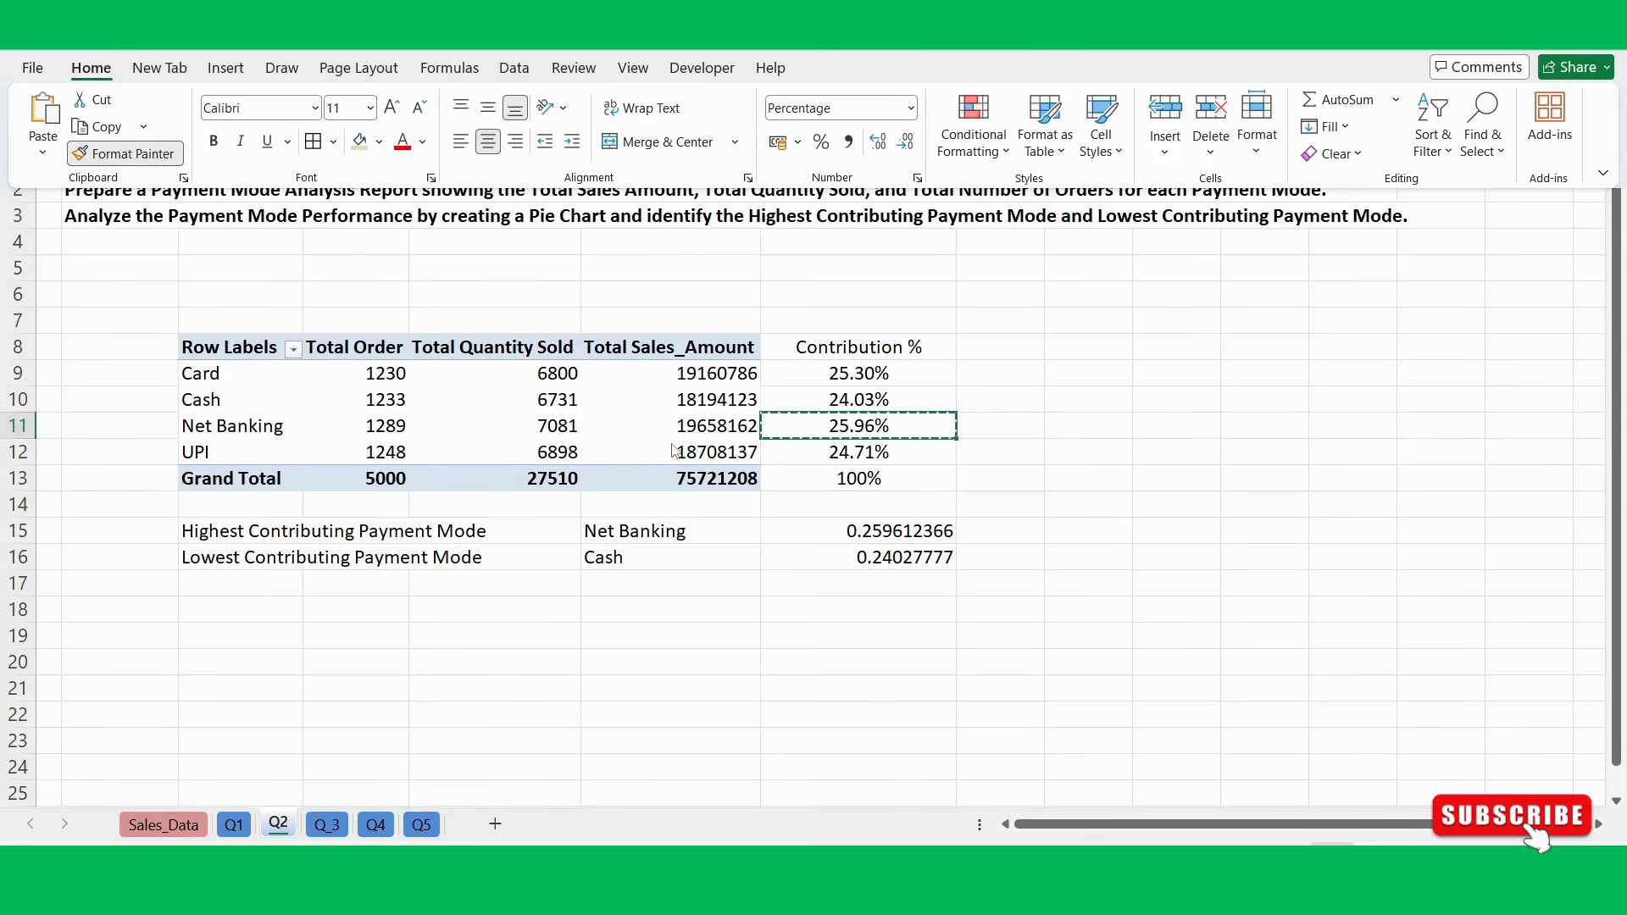
key("Escape")
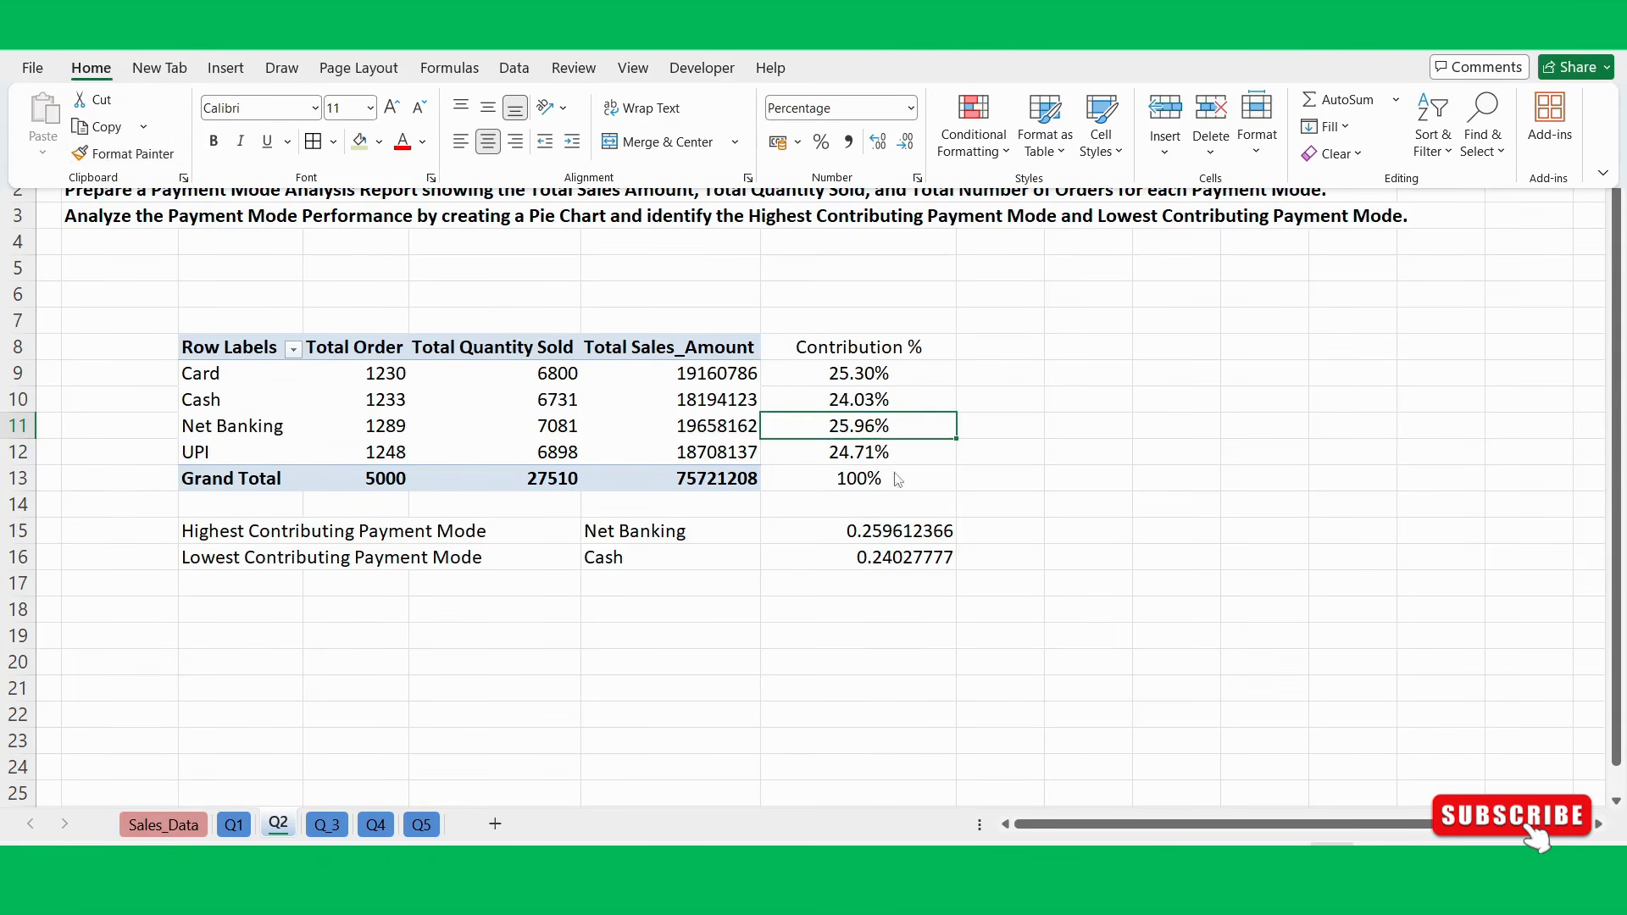
key("Escape")
left_click(1010, 408)
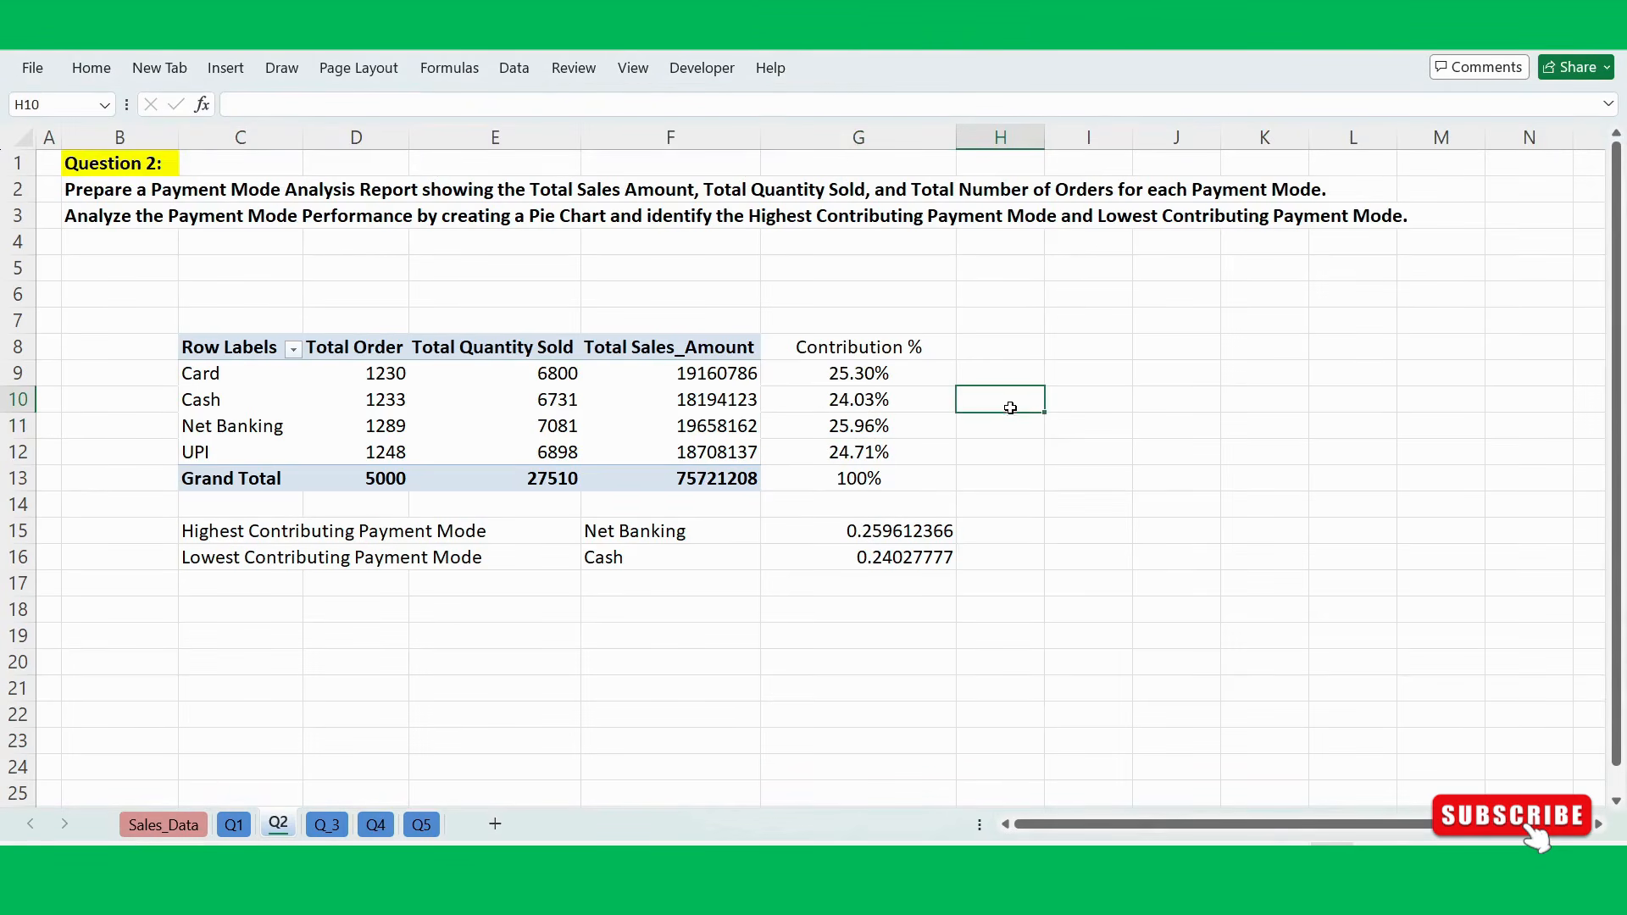
Apply the percentage formatting of G11 to G15:G16 with the Format Painter.
left_click(895, 434)
double_click(83, 76)
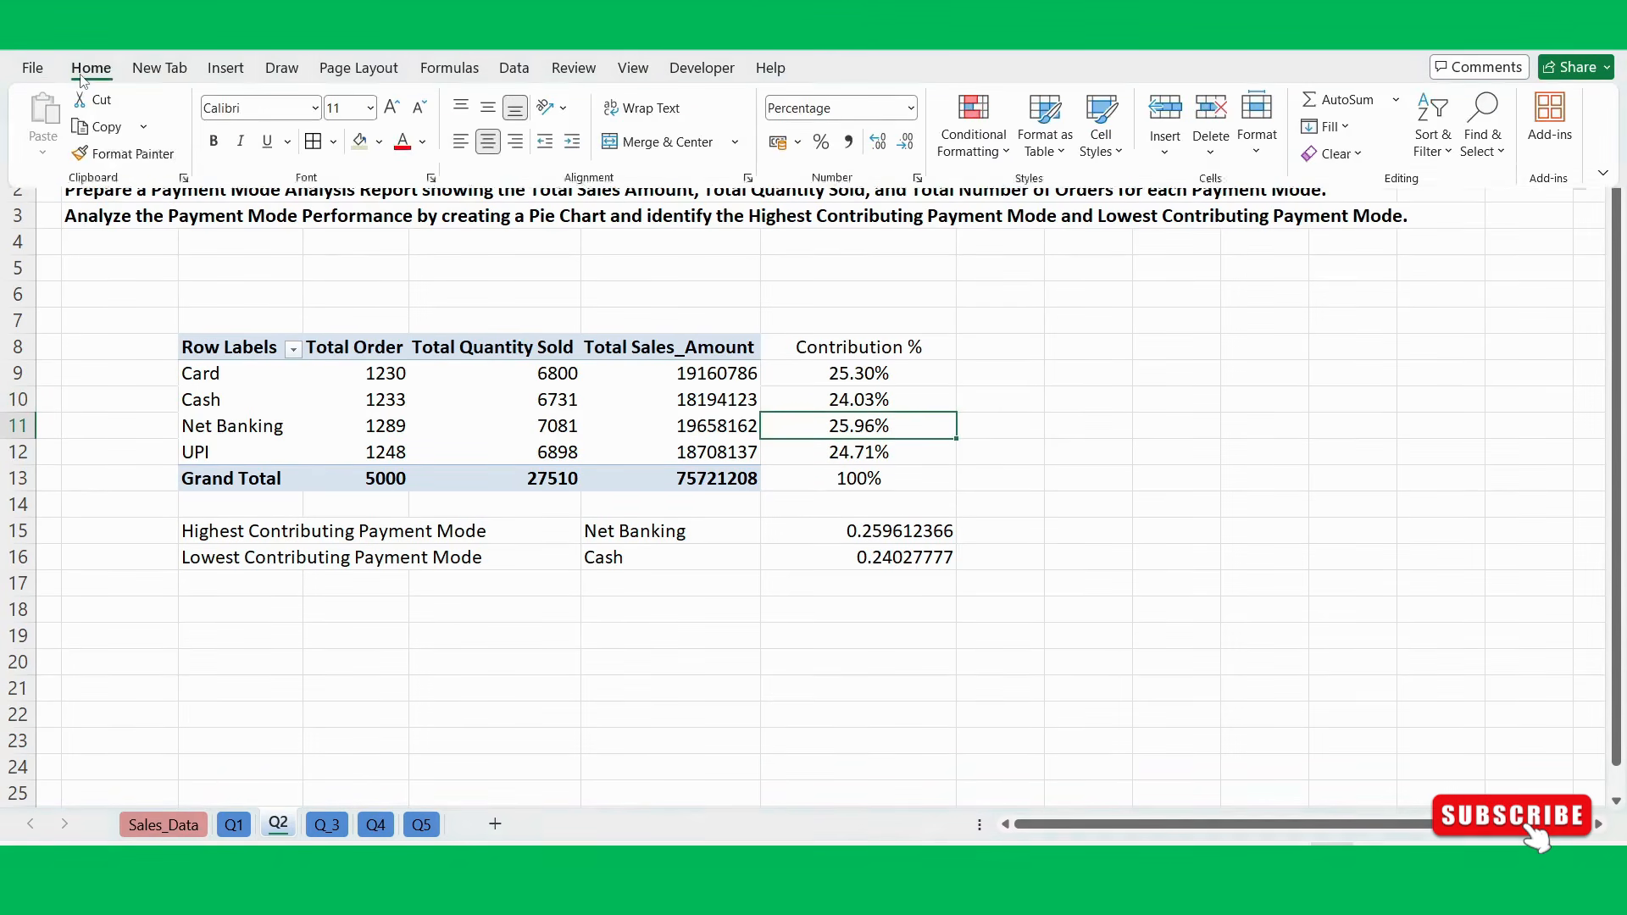
left_click(132, 163)
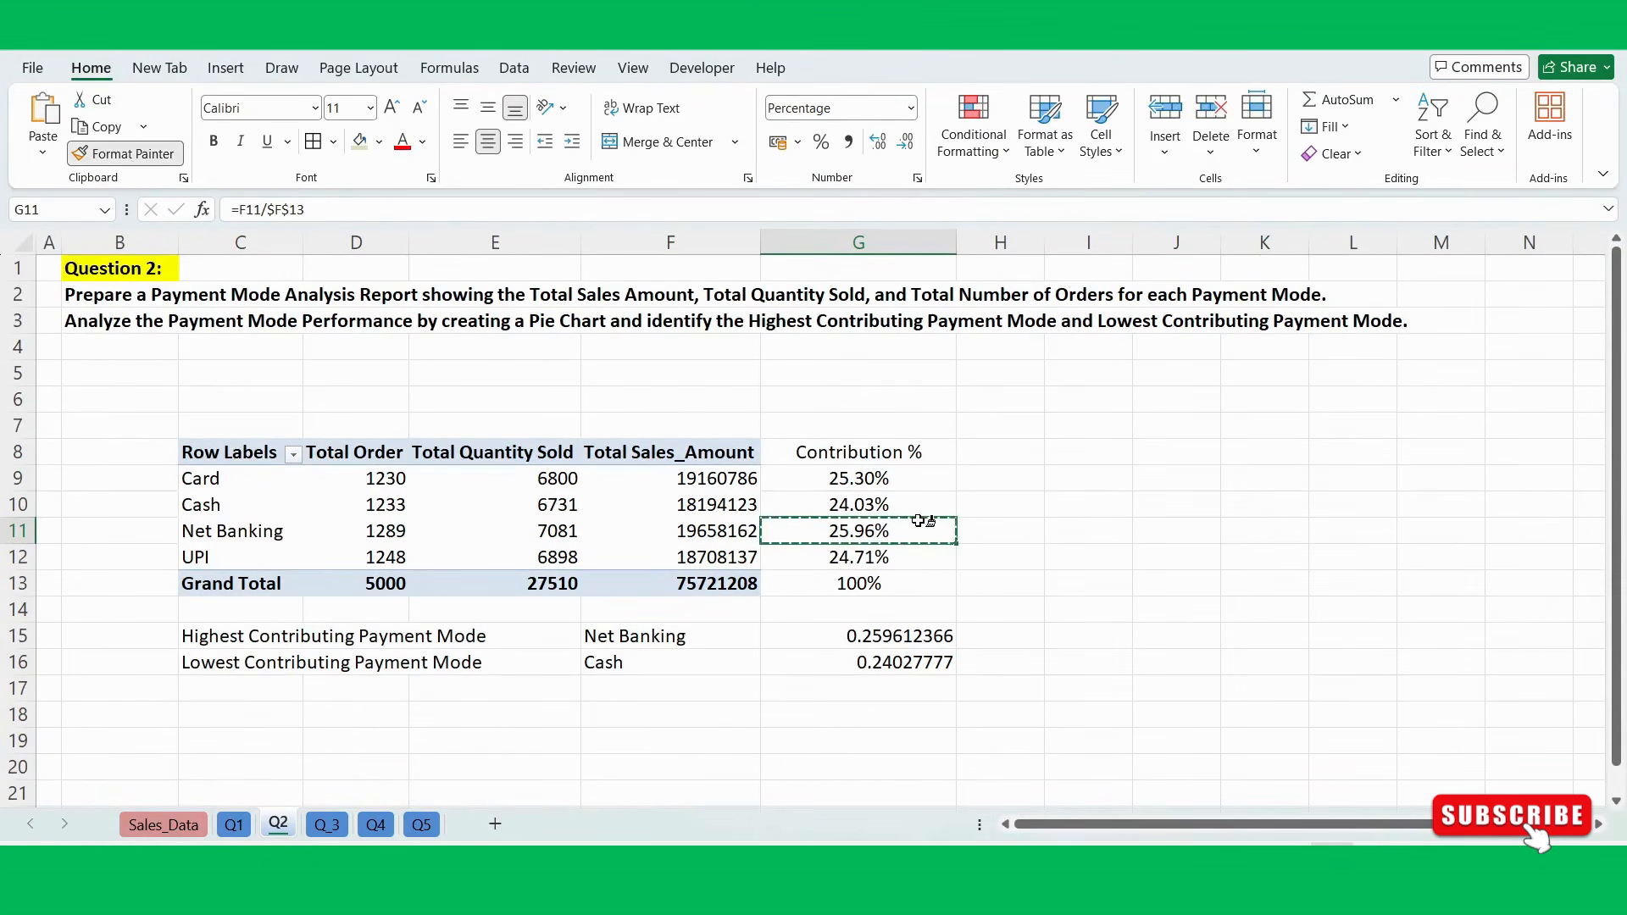
left_click(861, 642)
left_click_drag(861, 642, 863, 665)
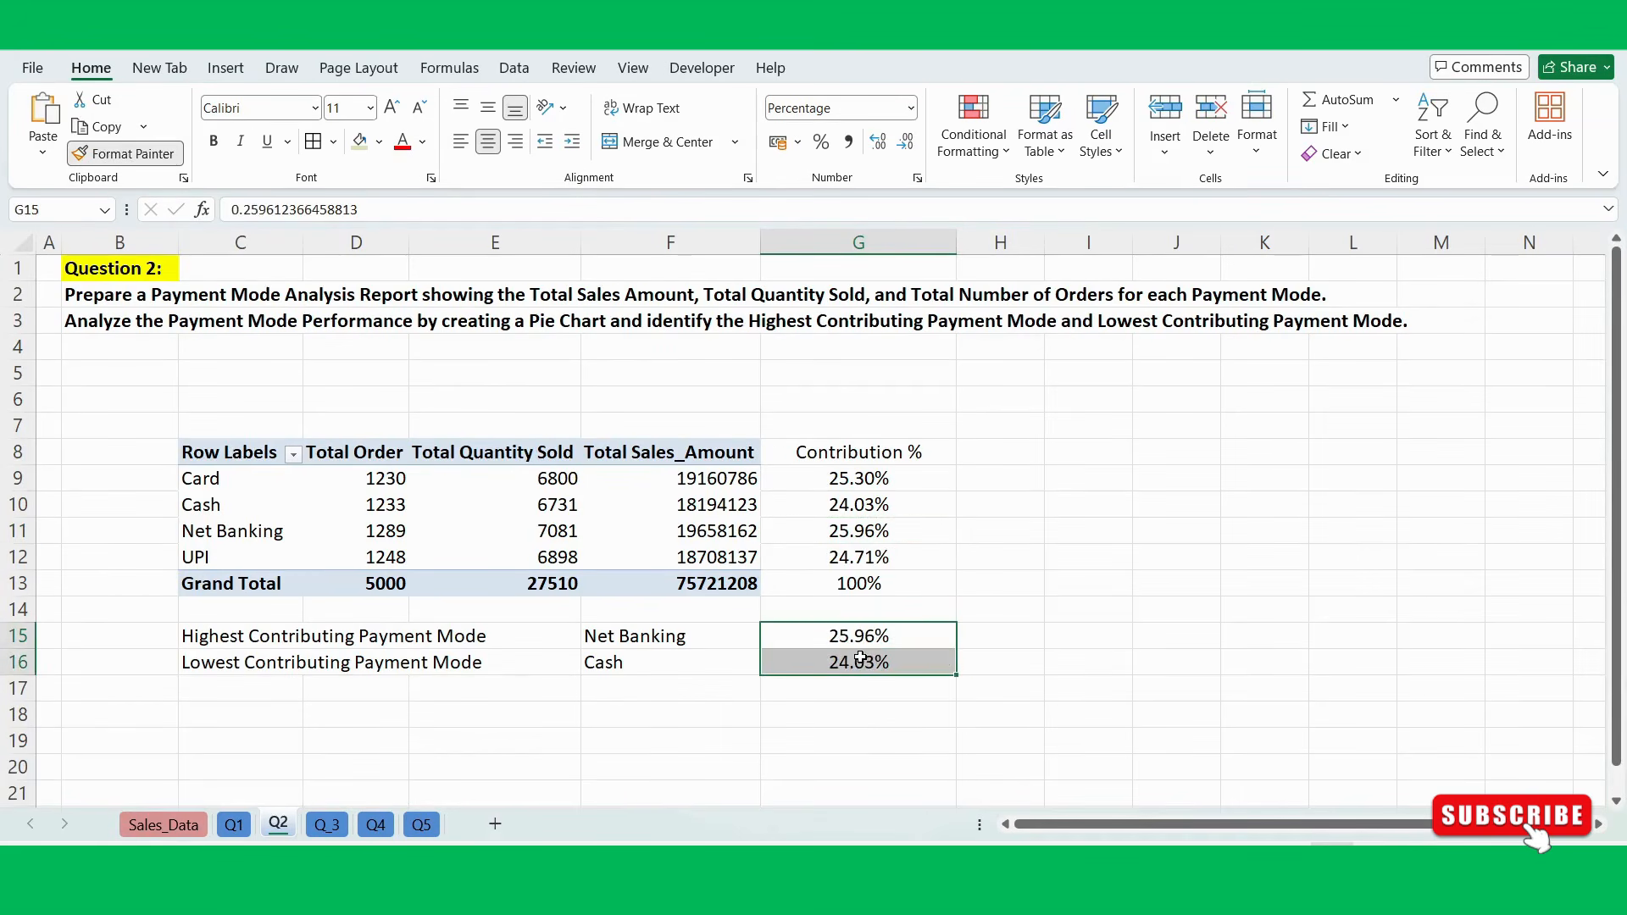
left_click(1091, 615)
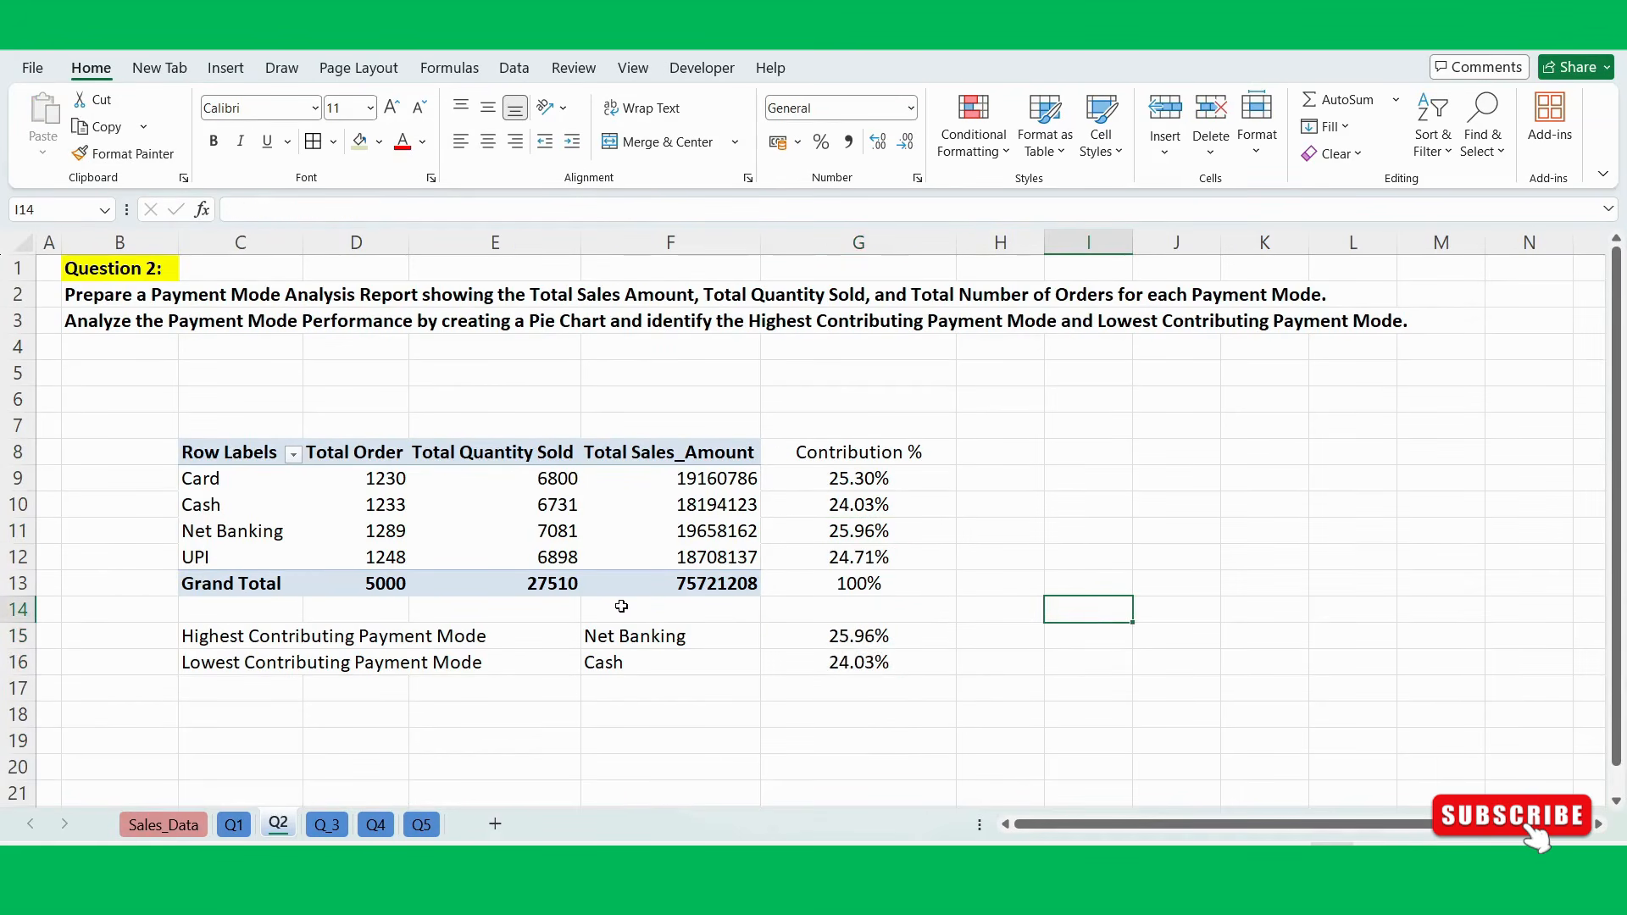
Add all borders to the payment mode names and percentages in F15:G16.
left_click_drag(245, 631, 830, 661)
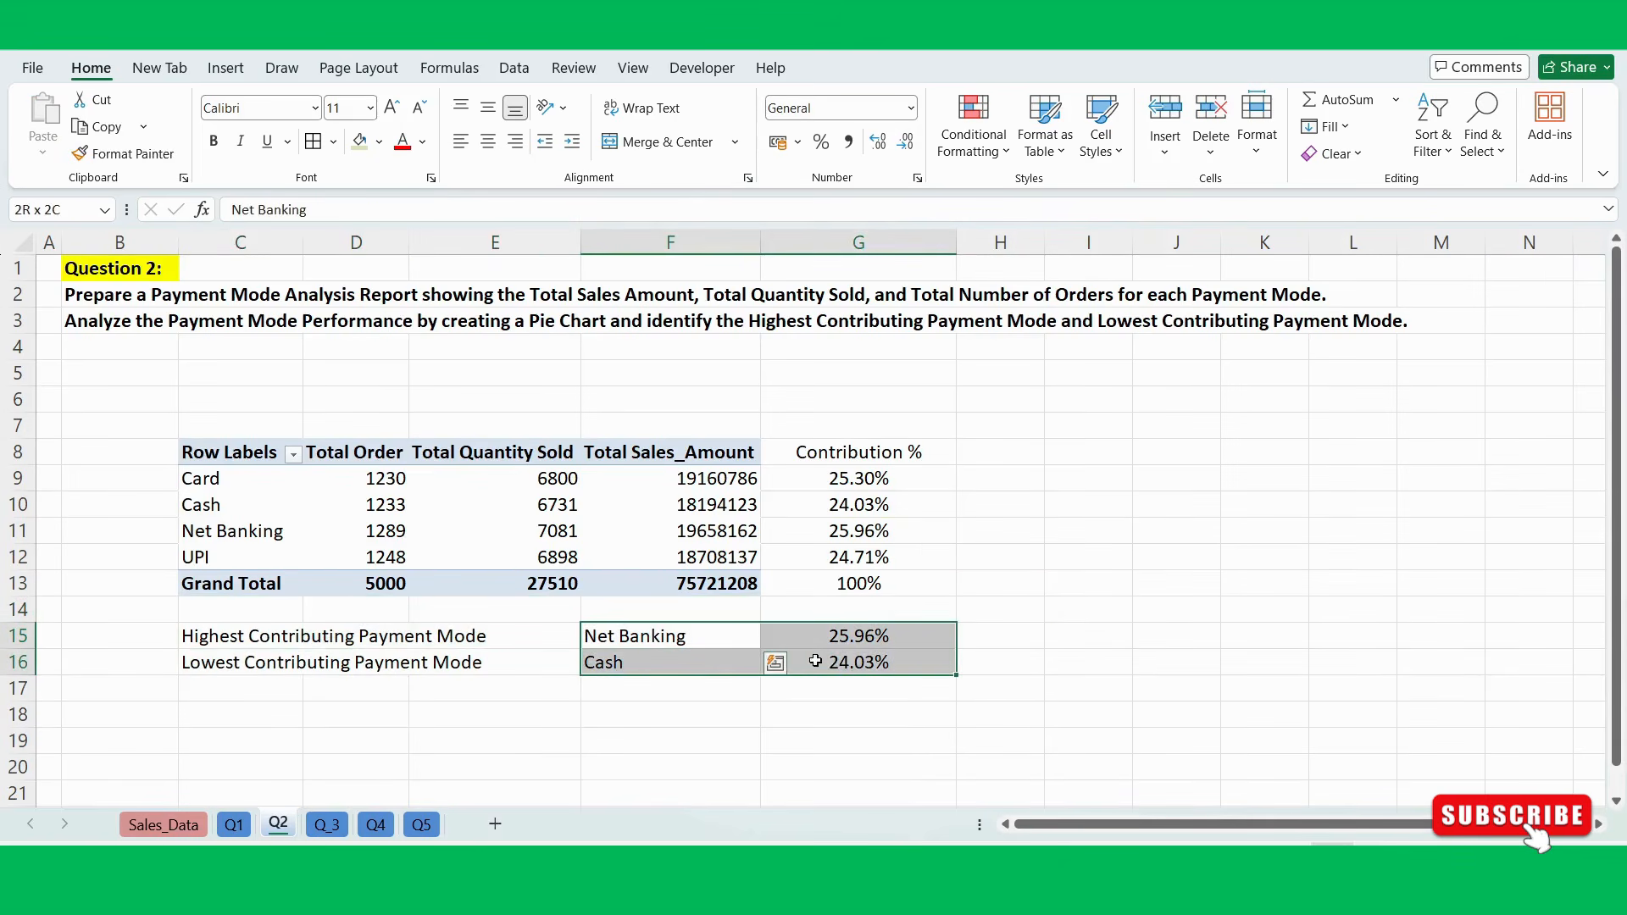
key("alt")
key("h")
key("b")
key("a")
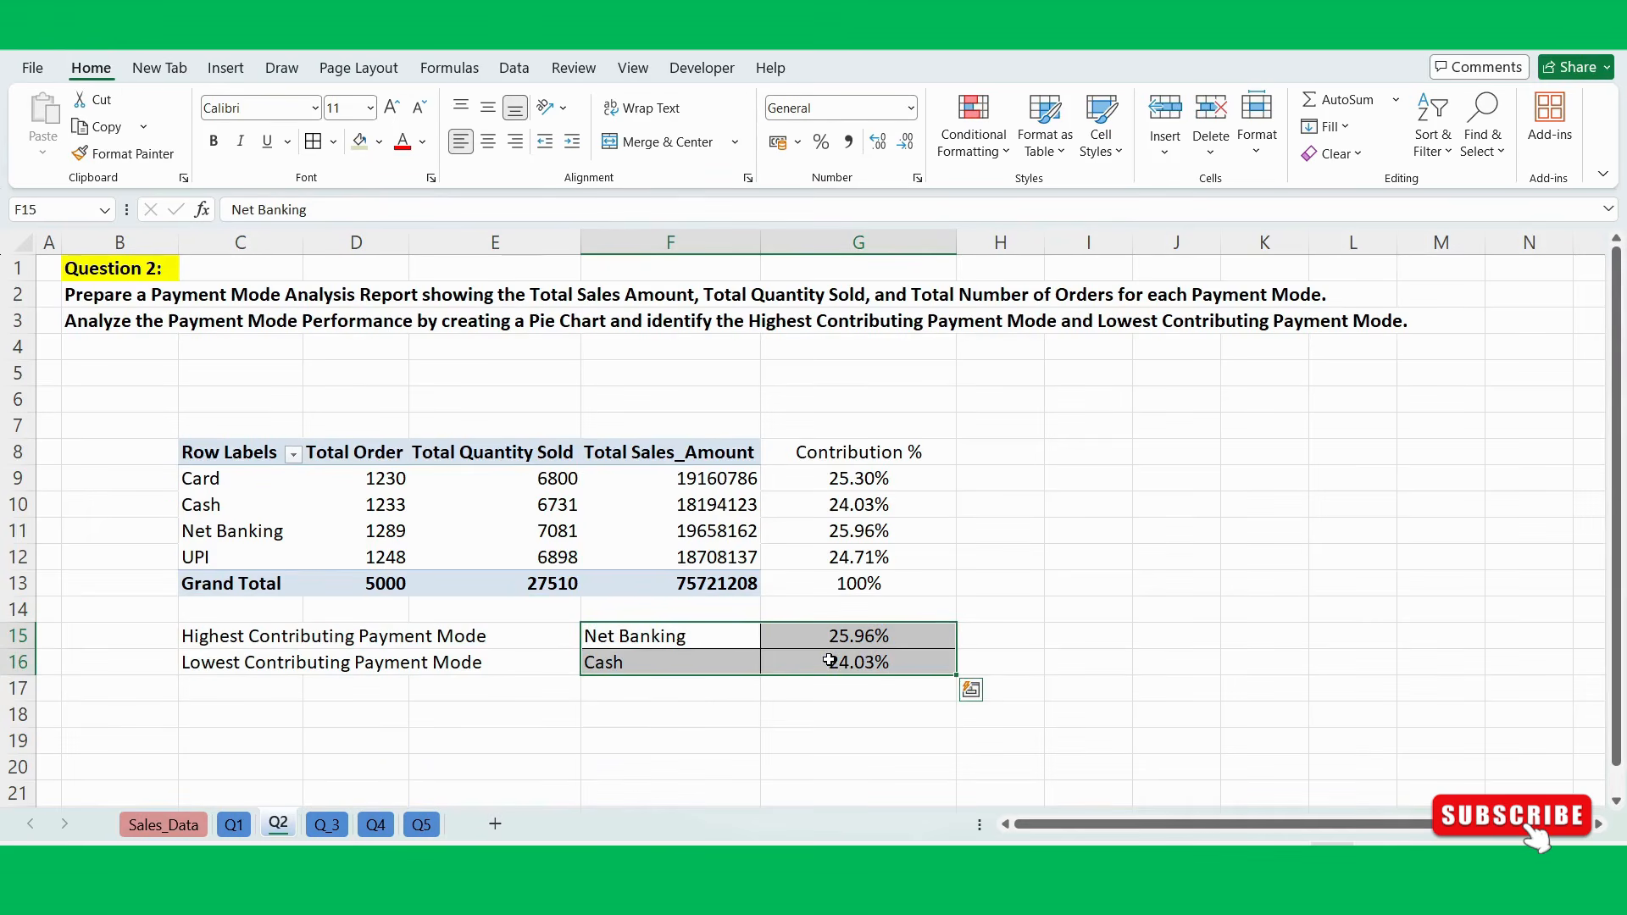
left_click(977, 613)
Make the Contribution % header in G8 bold.
scroll(1028, 593, "down", 1)
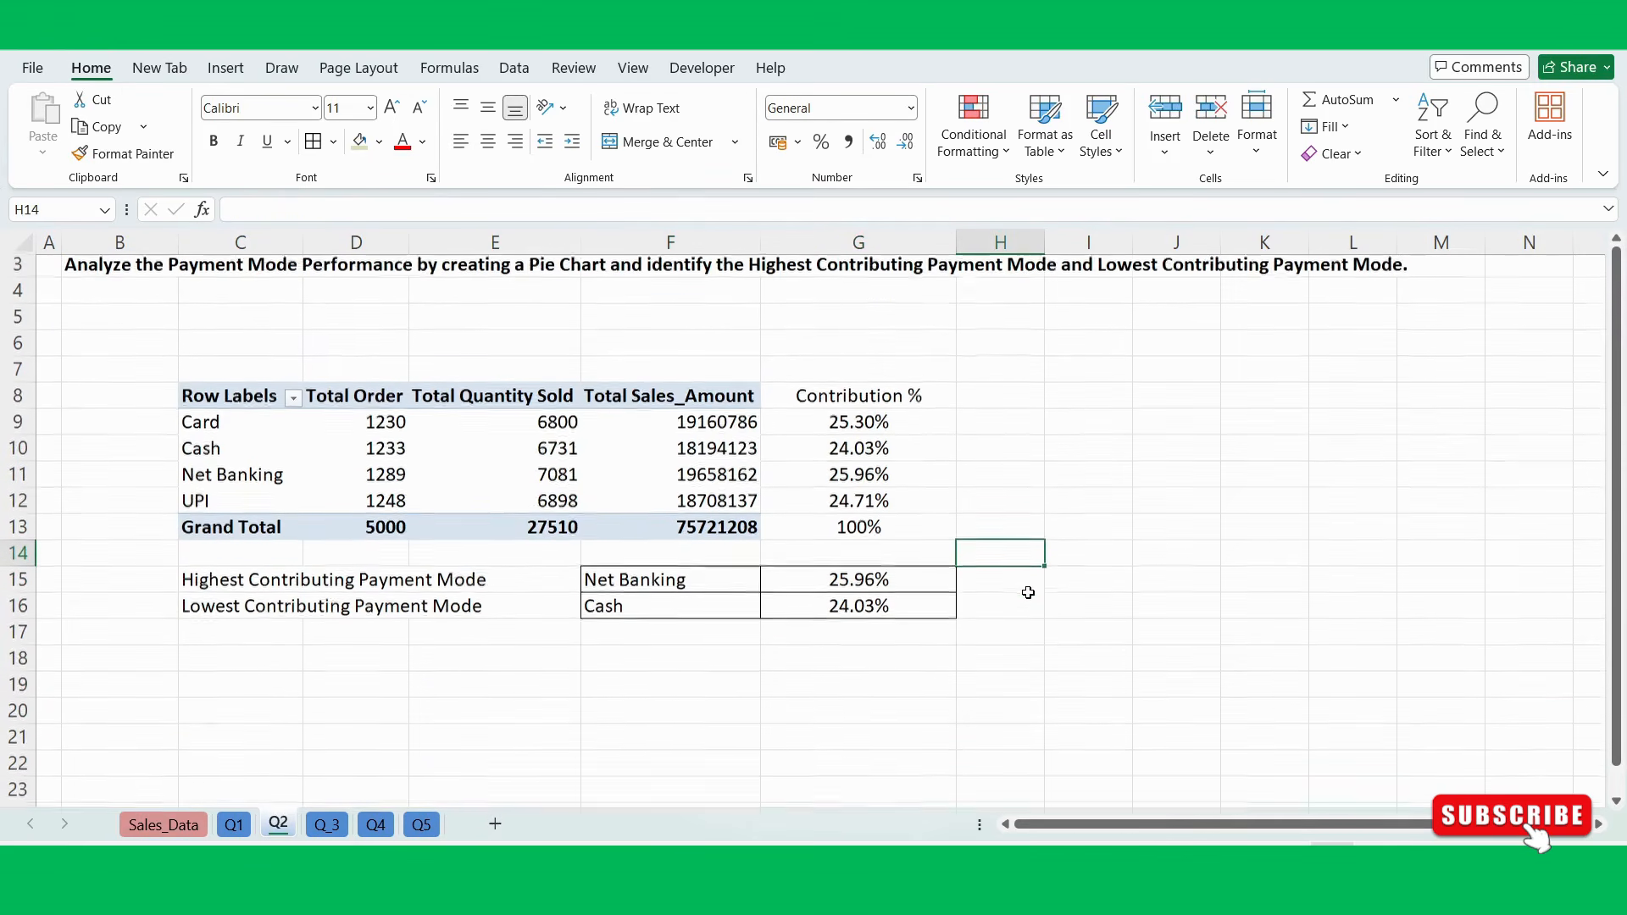
left_click(824, 409)
key("ctrl+b")
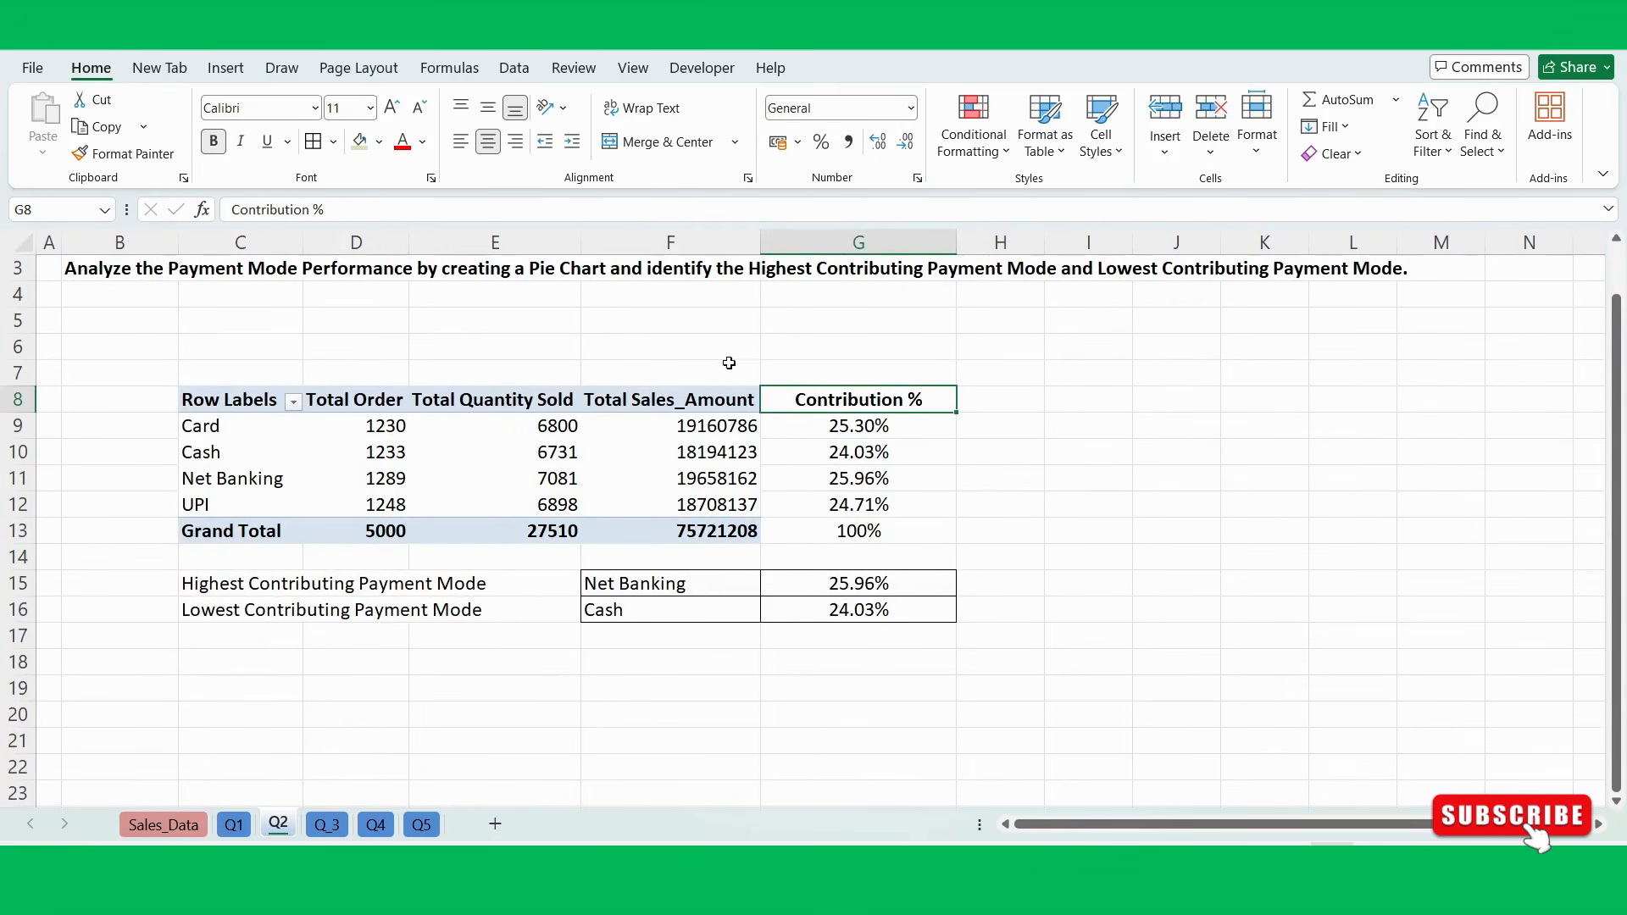
left_click(1095, 485)
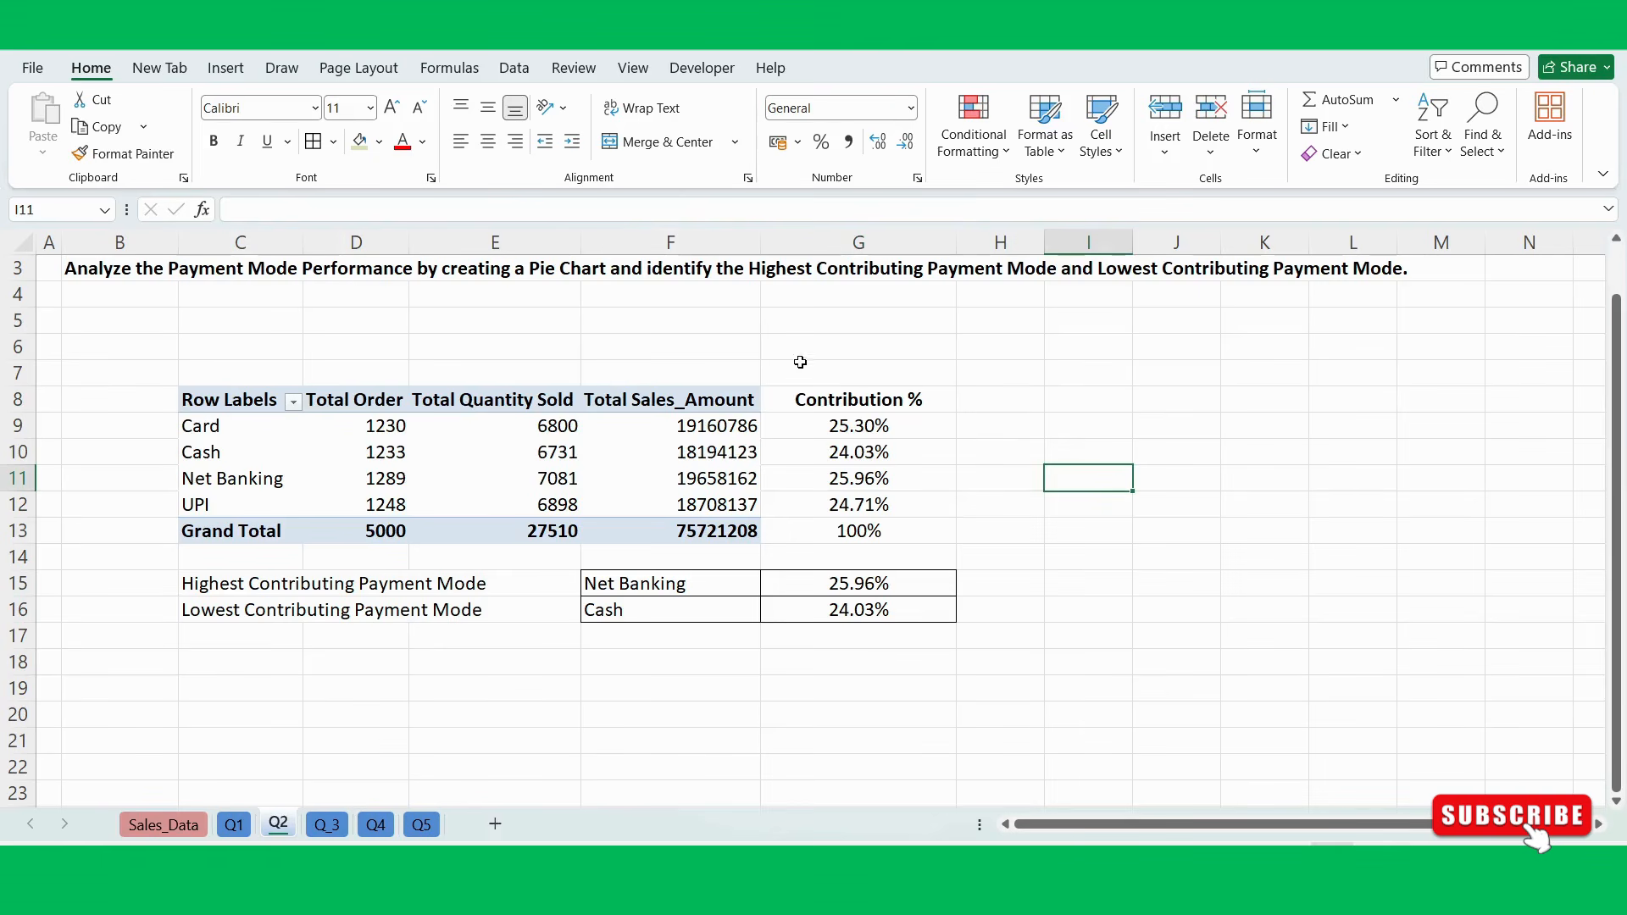
Insert a standard pie chart with the payment modes in C9:C12 and contribution percentages in G9:G12 selected.
scroll(817, 367, "up", 2)
left_click(1075, 441)
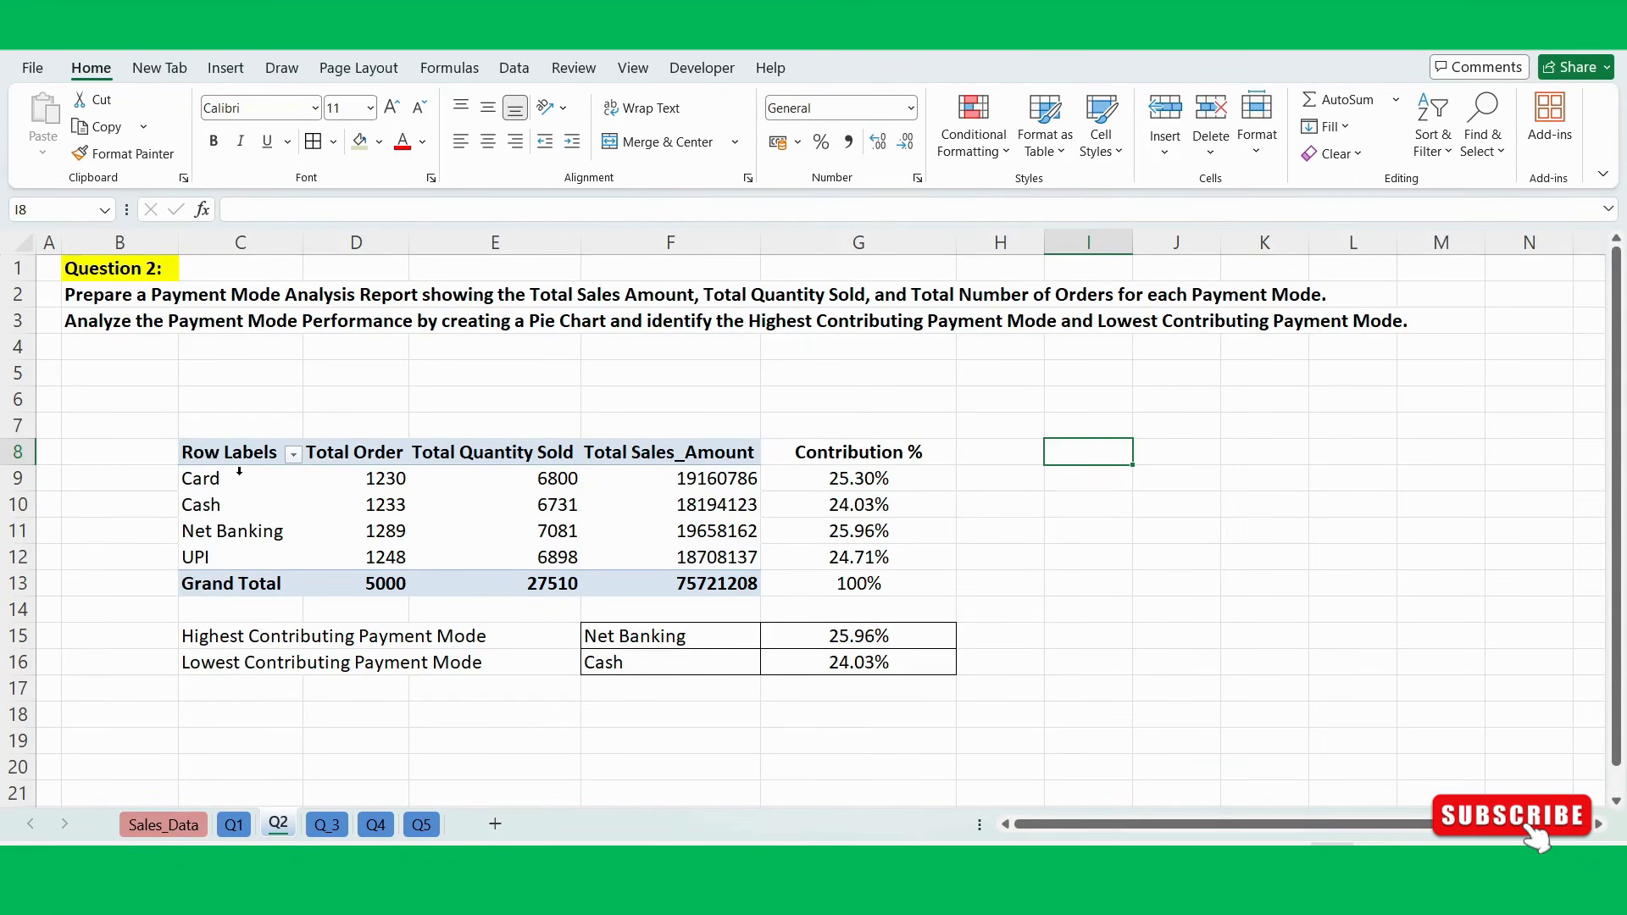
left_click_drag(246, 481, 245, 549)
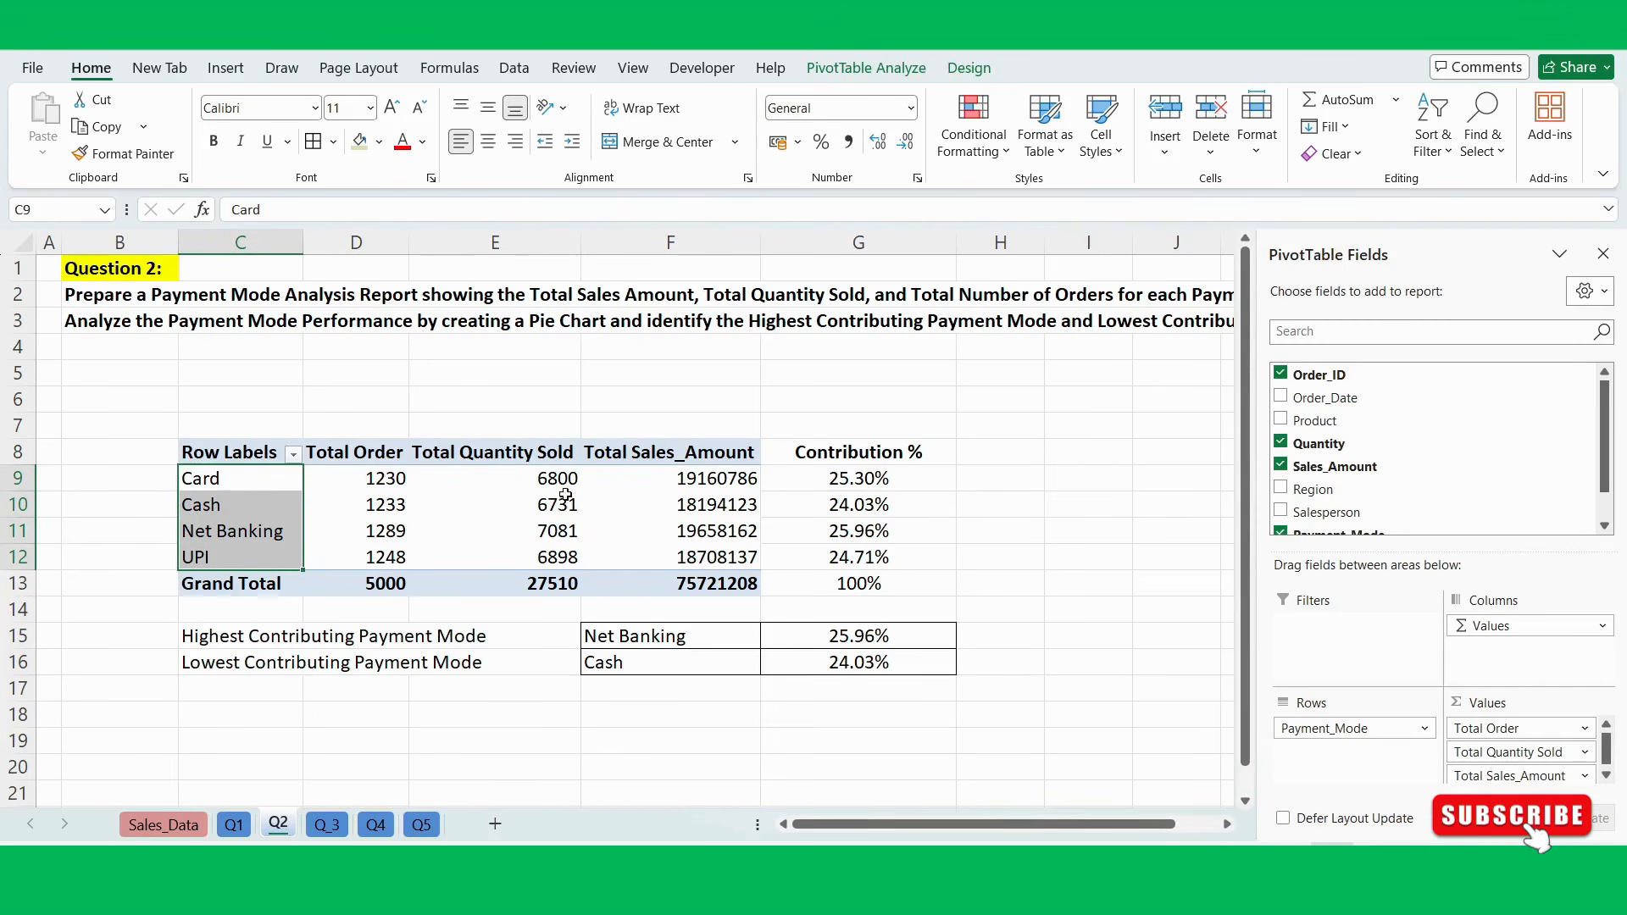
left_click_drag(864, 476, 864, 559)
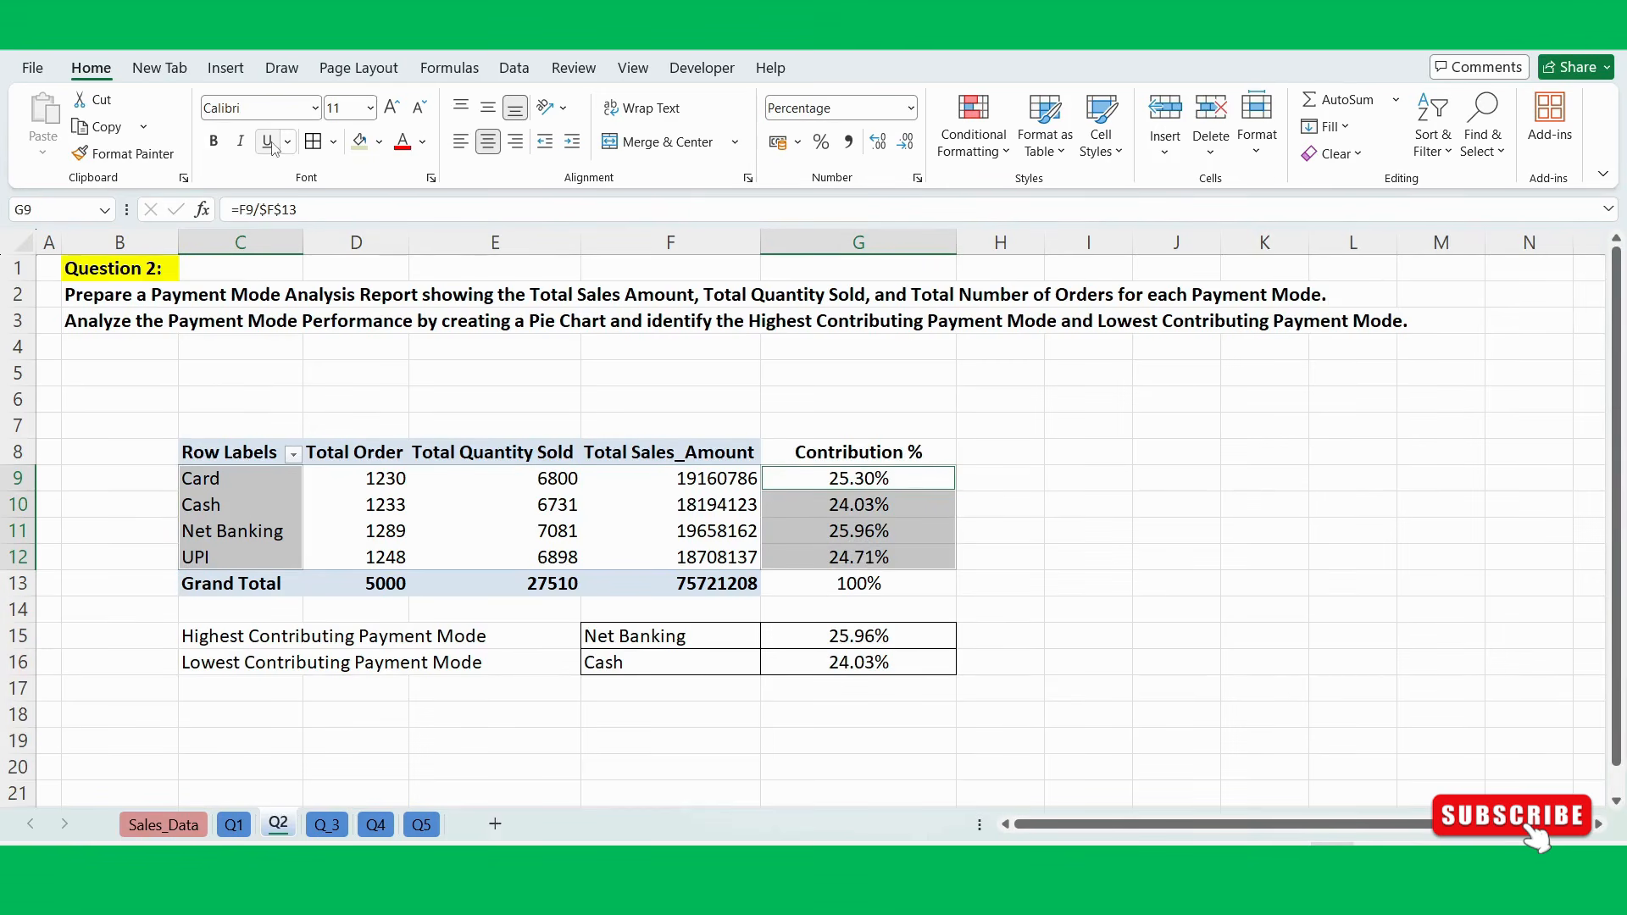
left_click(227, 72)
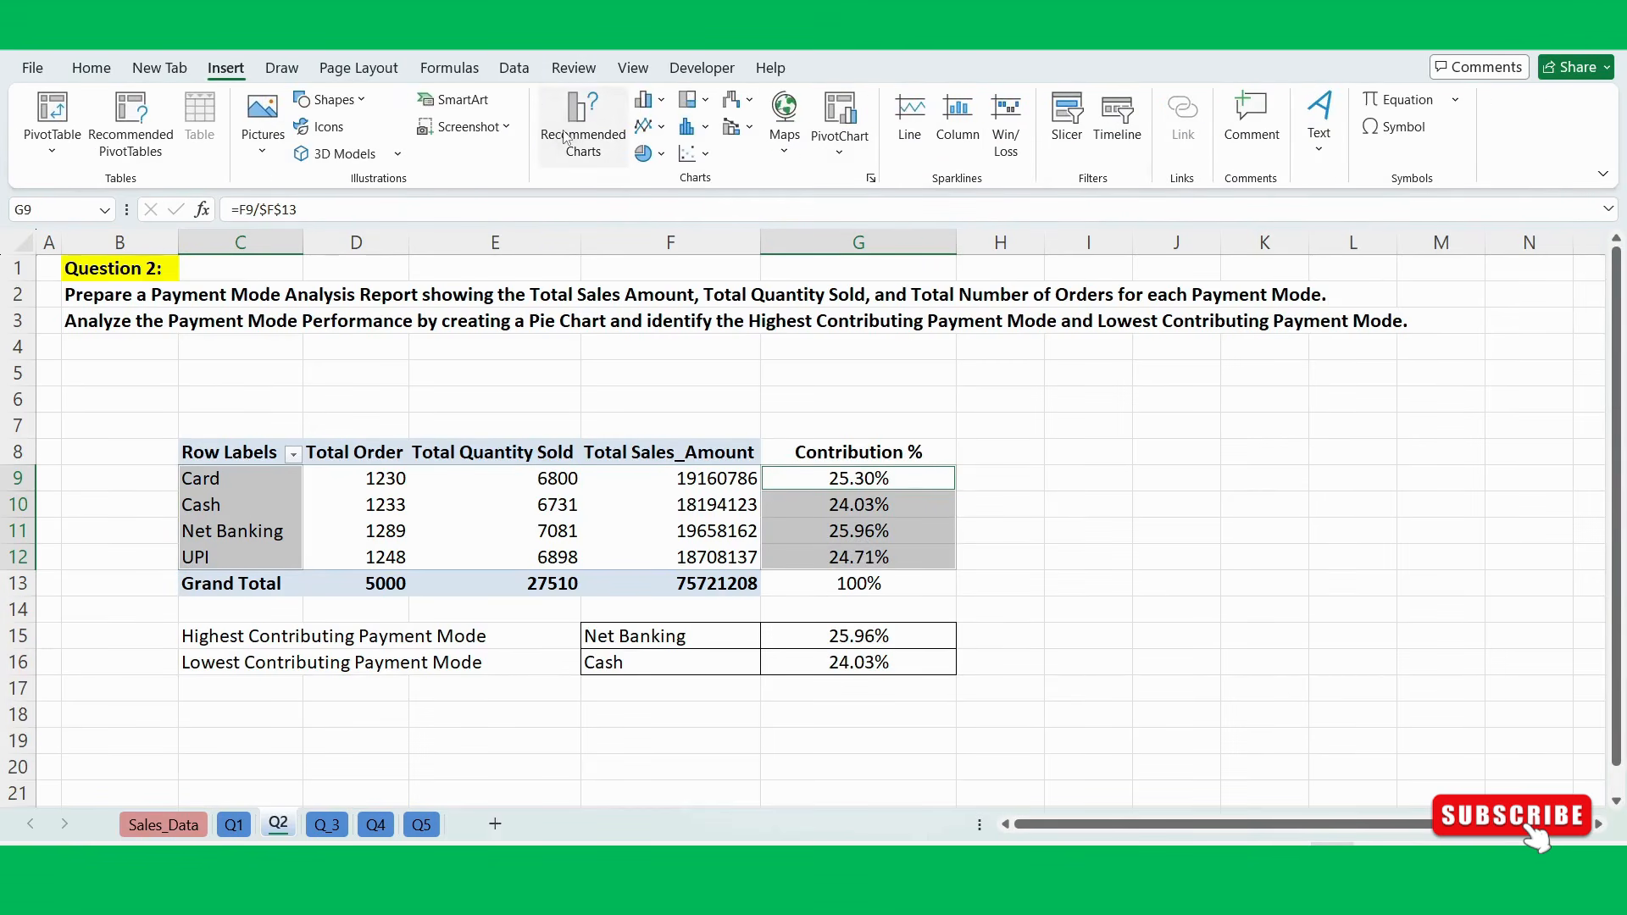
left_click(583, 127)
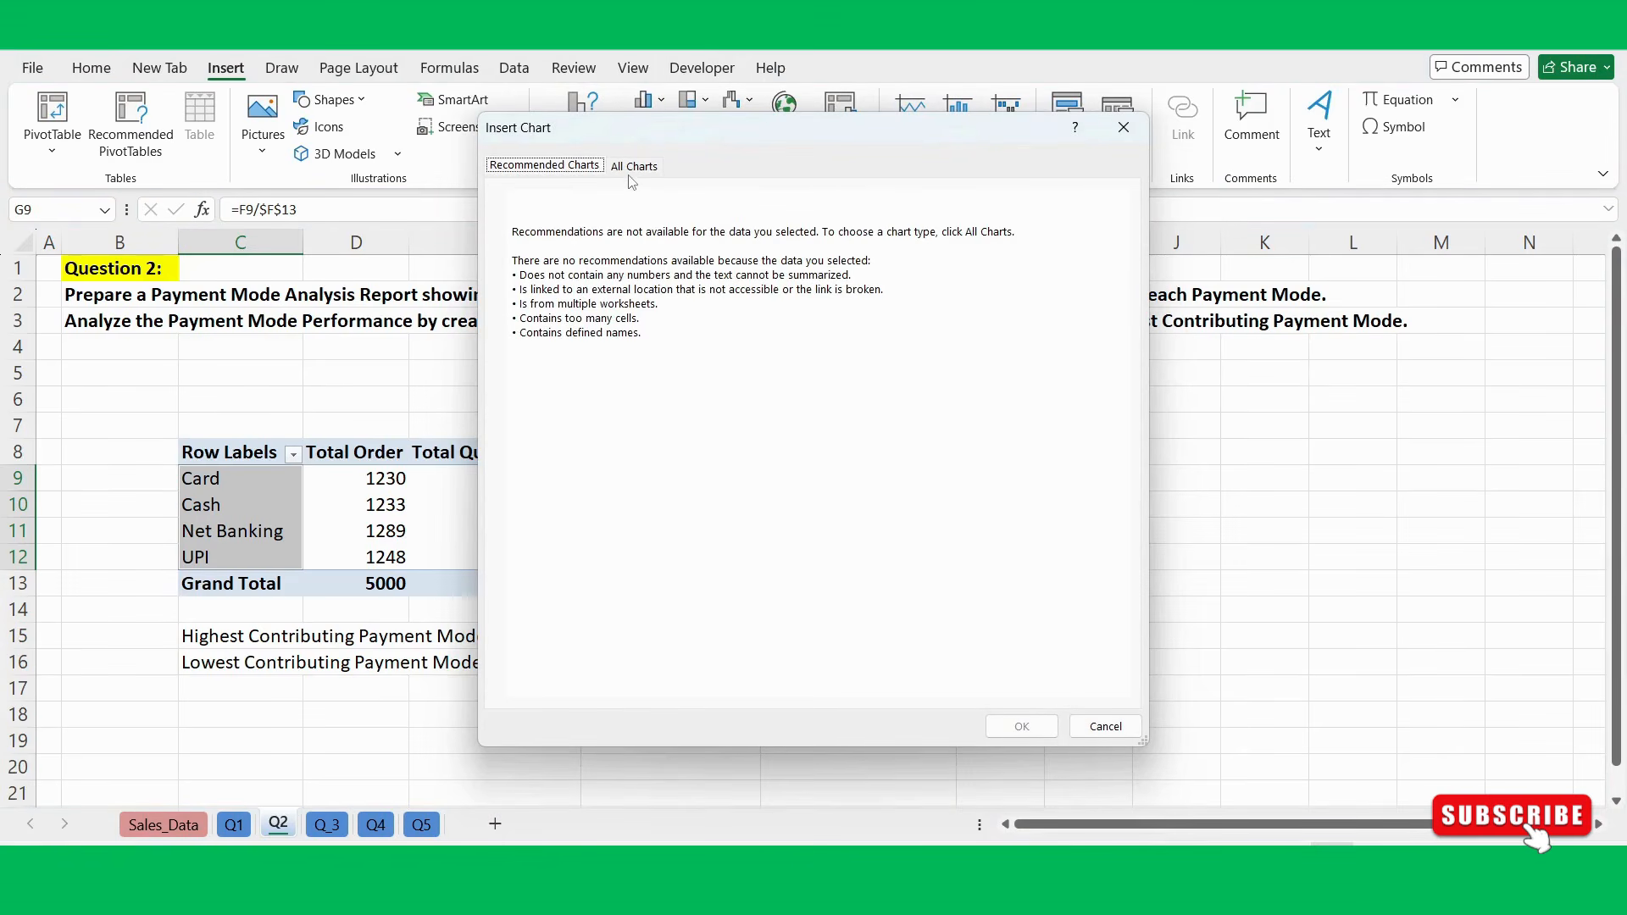
left_click(631, 166)
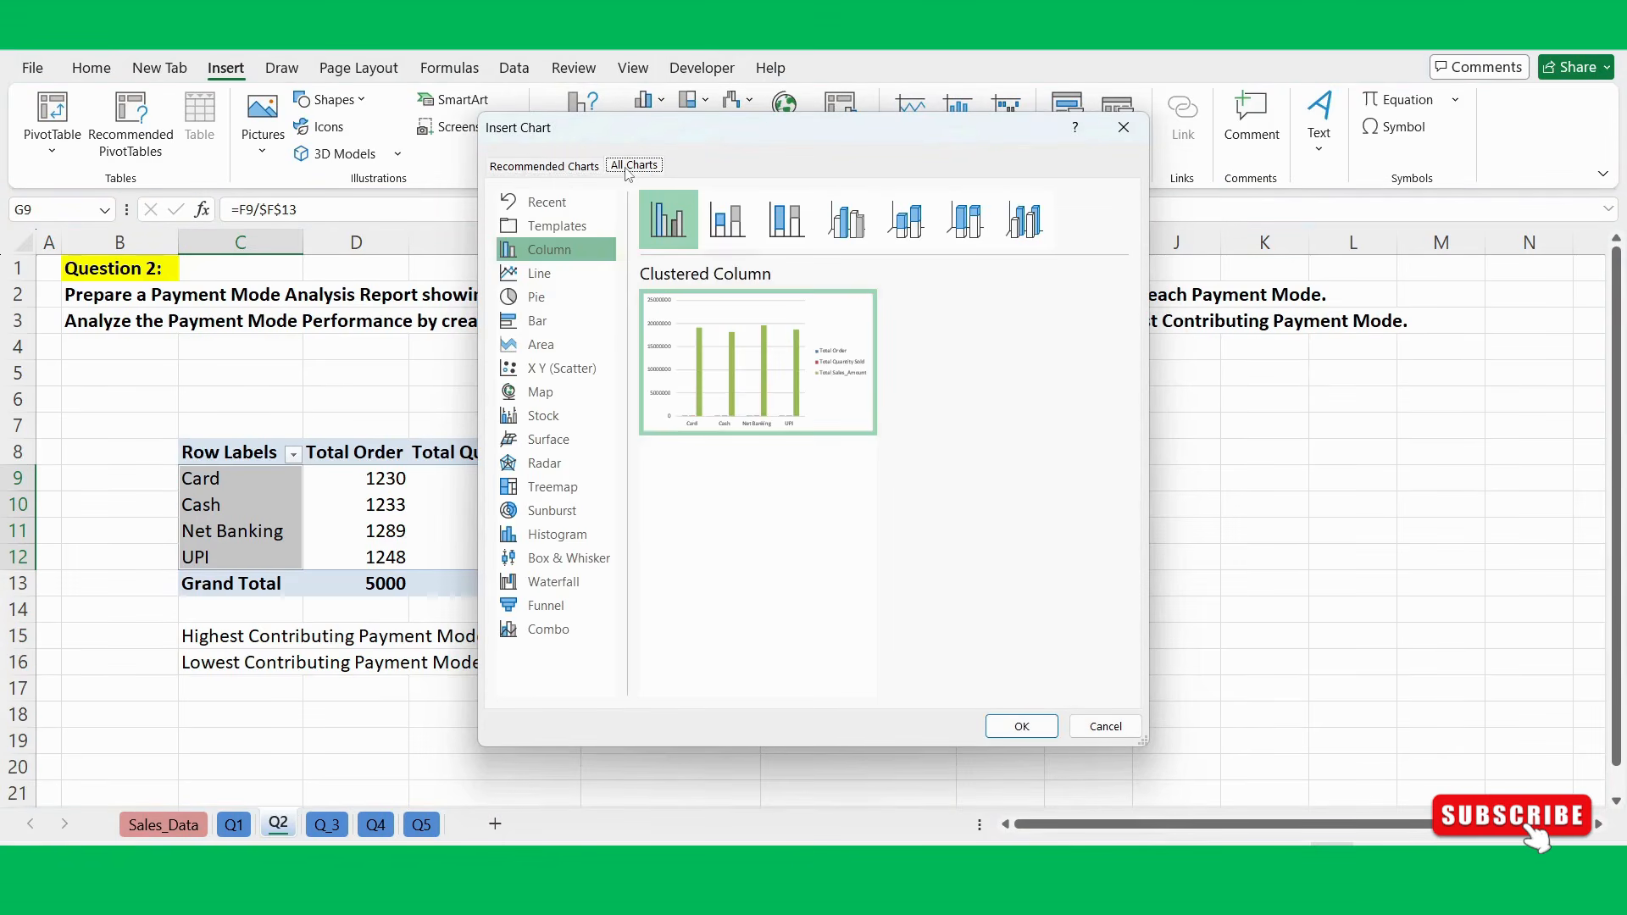
left_click(560, 300)
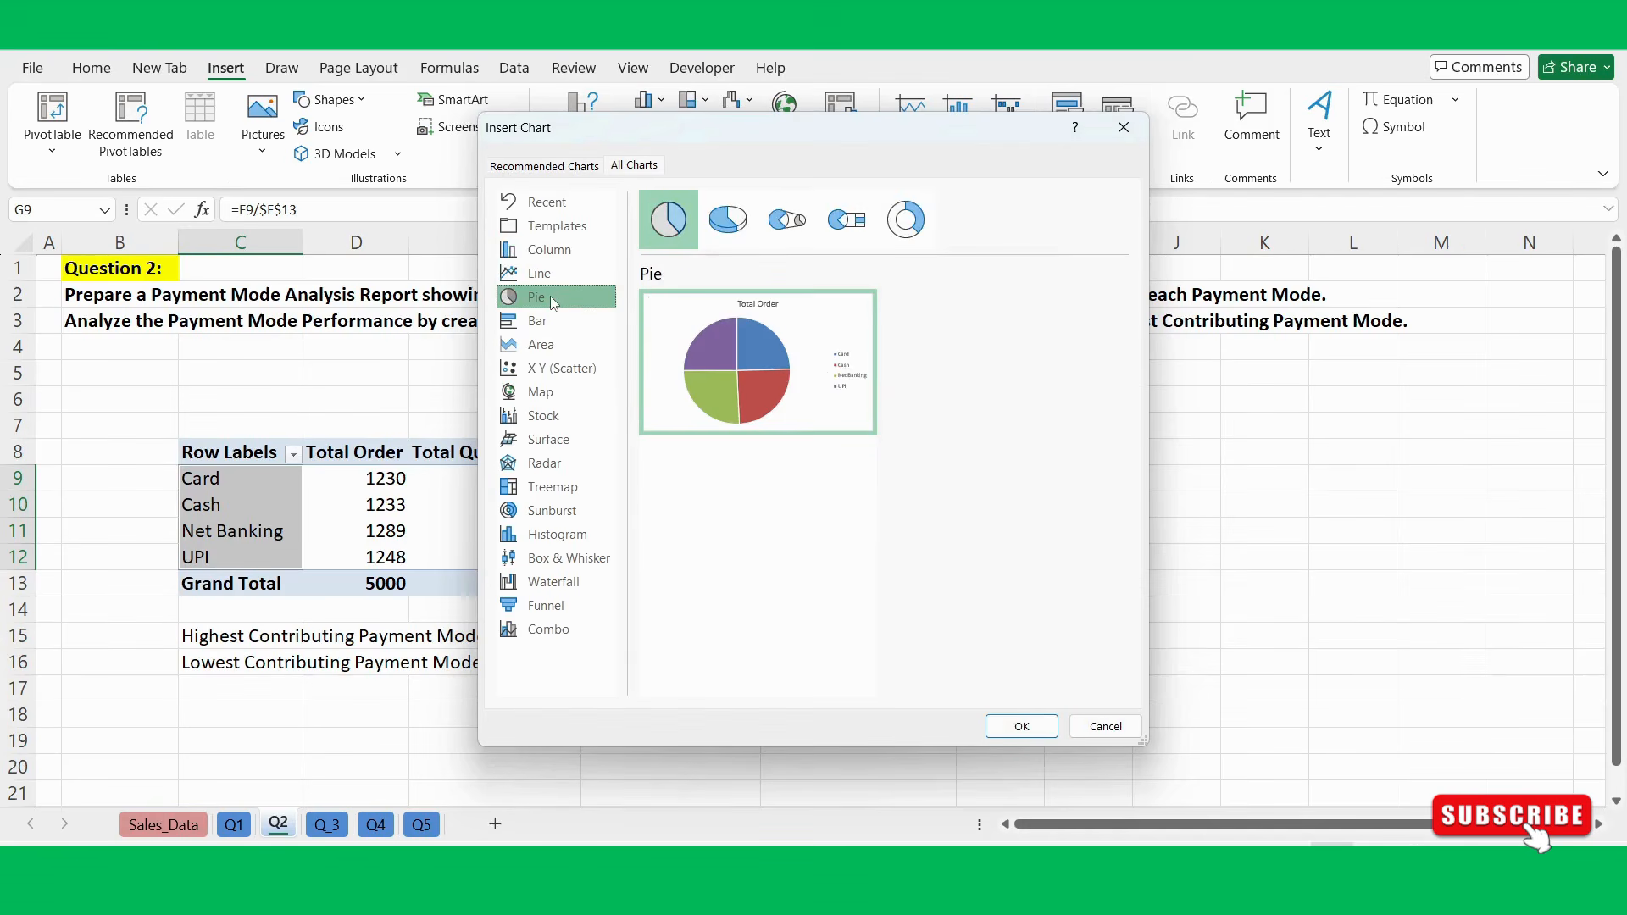
mouse_move(739, 335)
left_click(1022, 727)
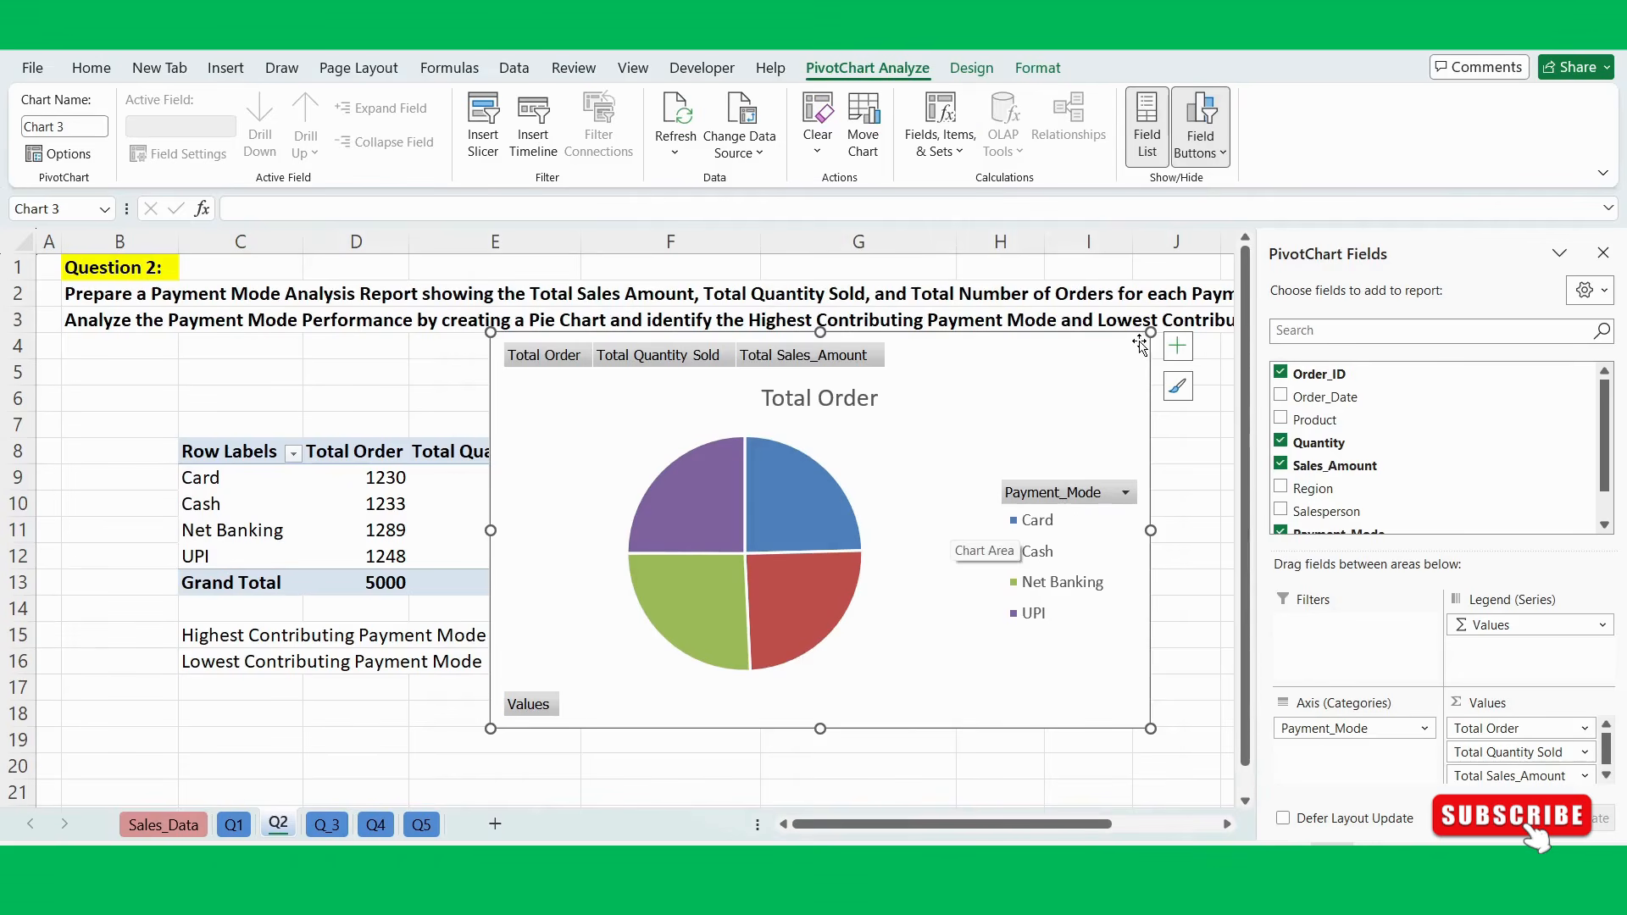
Shrink the pie chart and place it beside the Contribution % column, with the PivotChart field list closed.
left_click_drag(1151, 332, 907, 432)
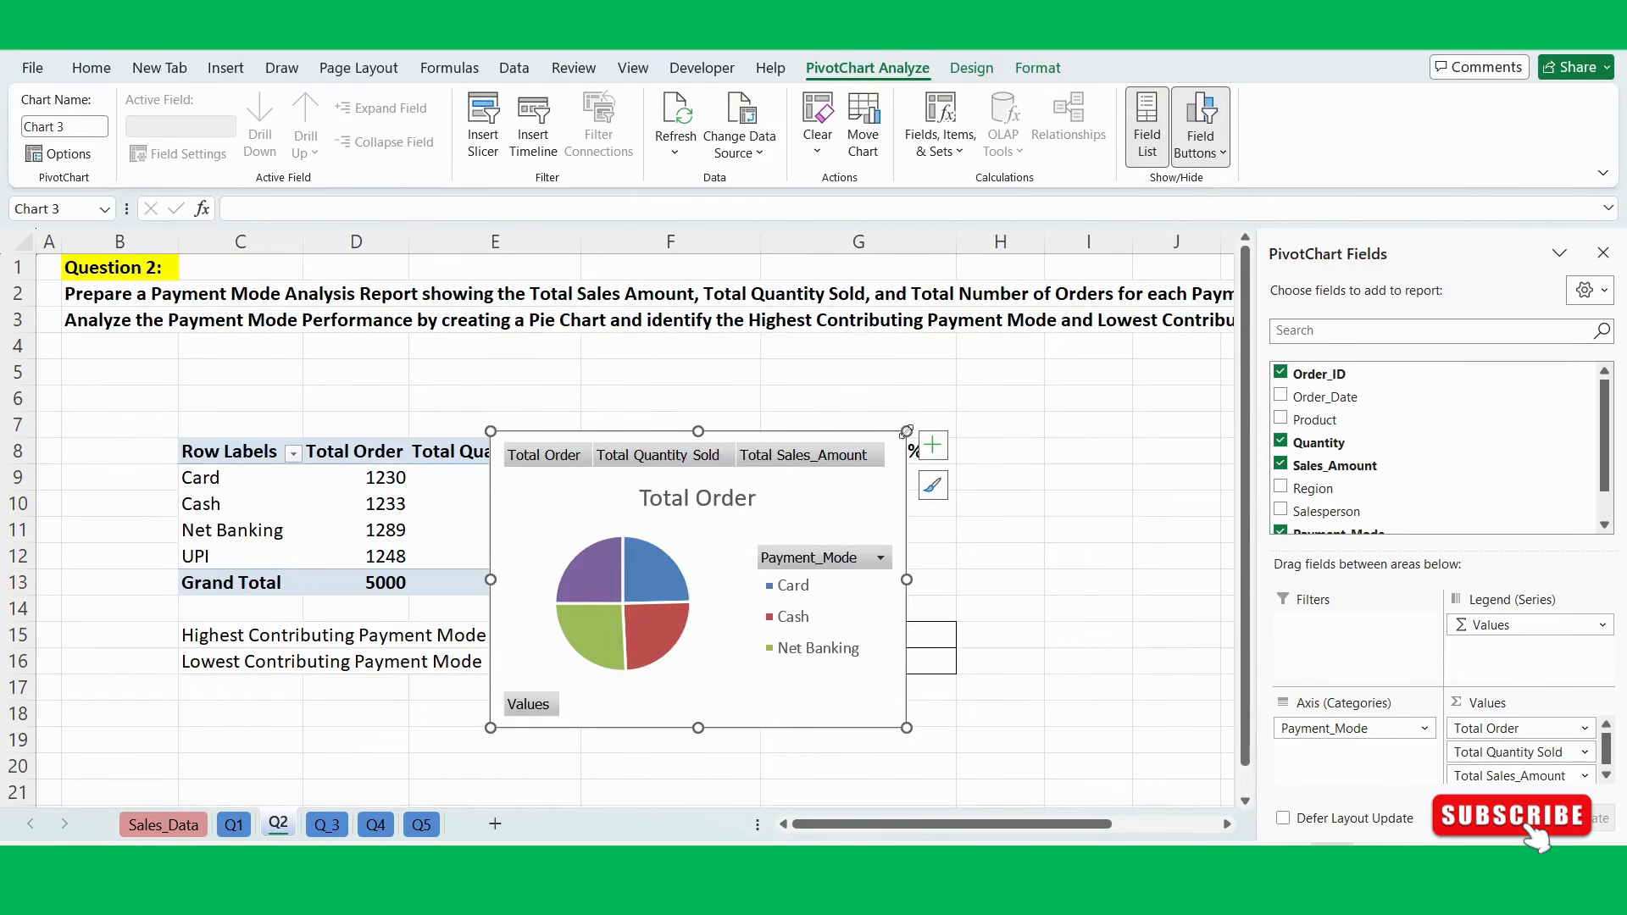
left_click_drag(592, 497, 1032, 460)
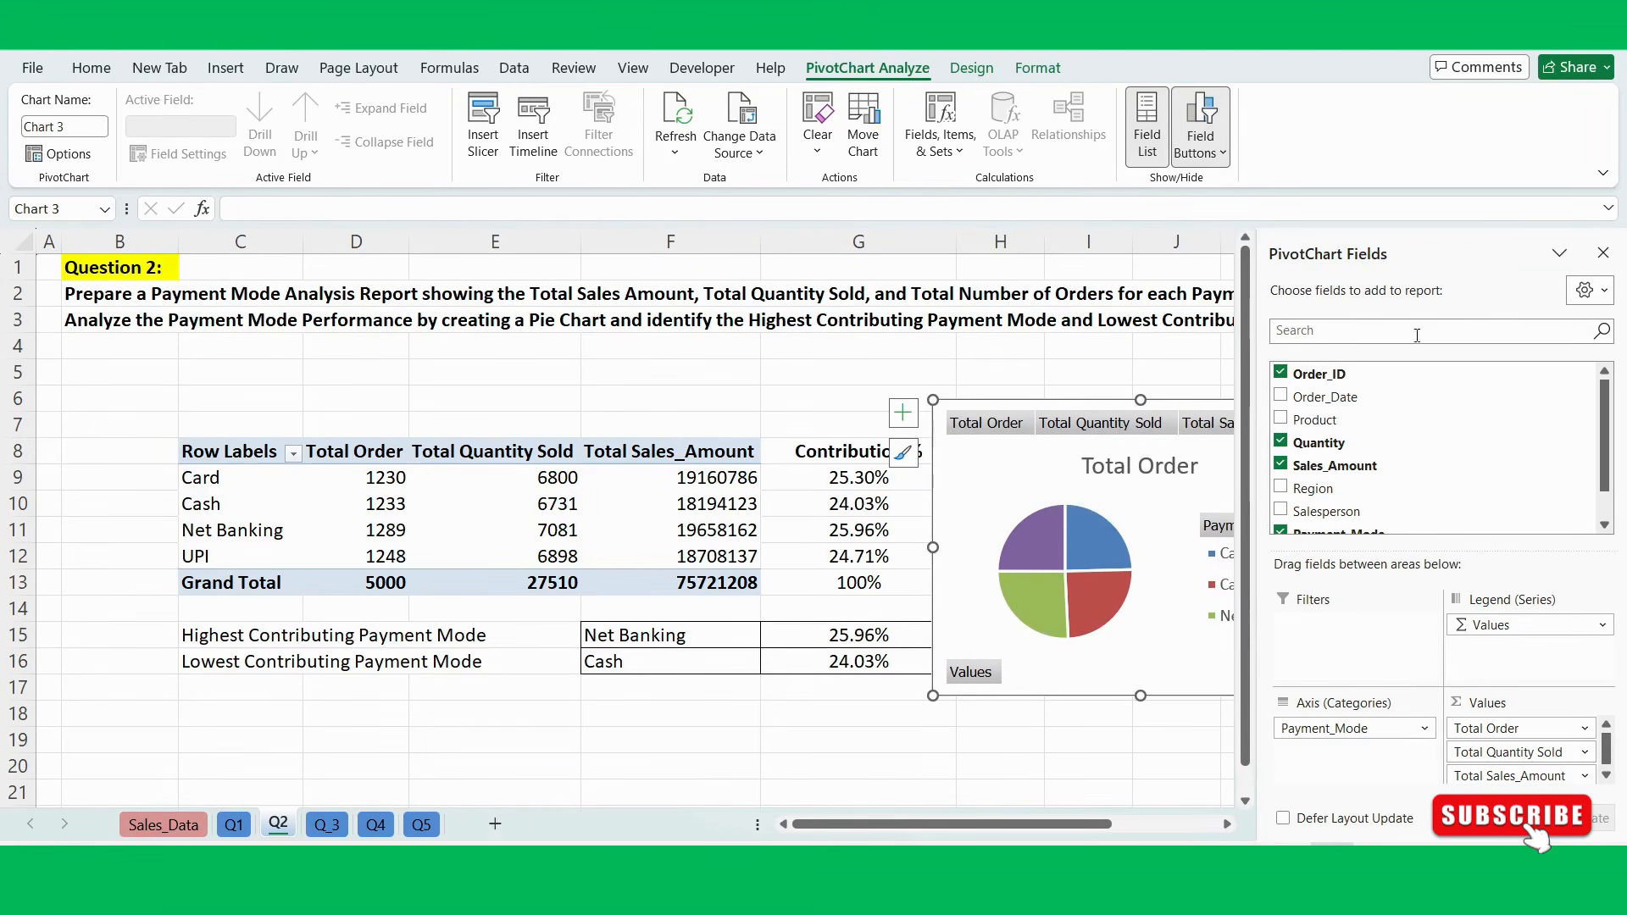
left_click(1604, 254)
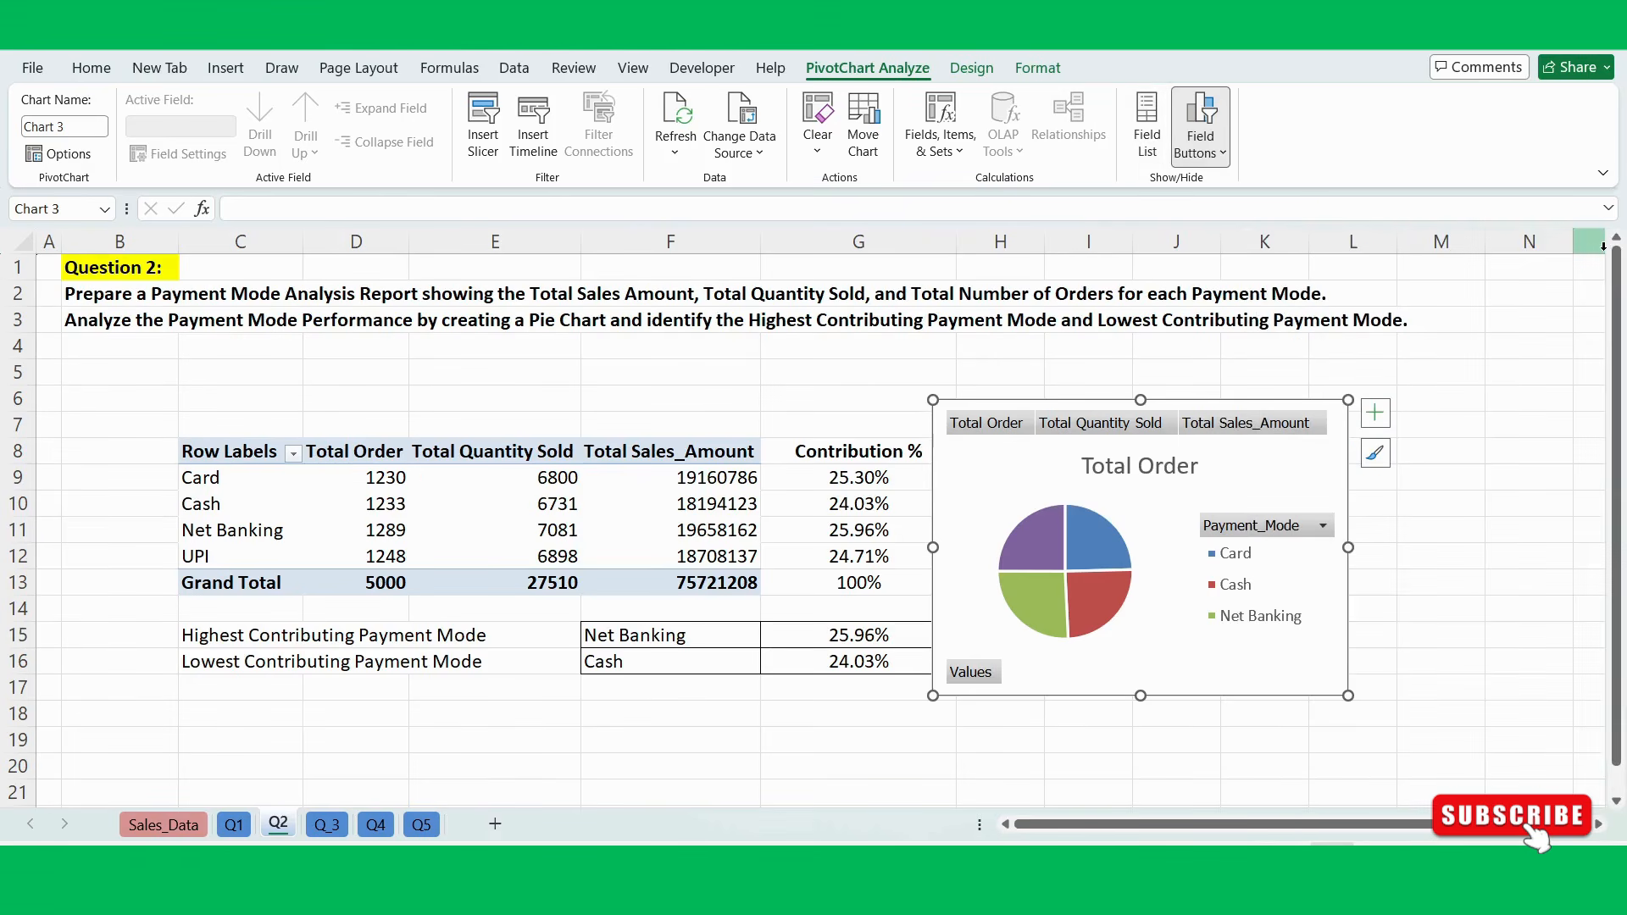
mouse_move(1265, 466)
left_mouse_down()
mouse_move(1376, 436)
mouse_move(1278, 458)
left_mouse_up()
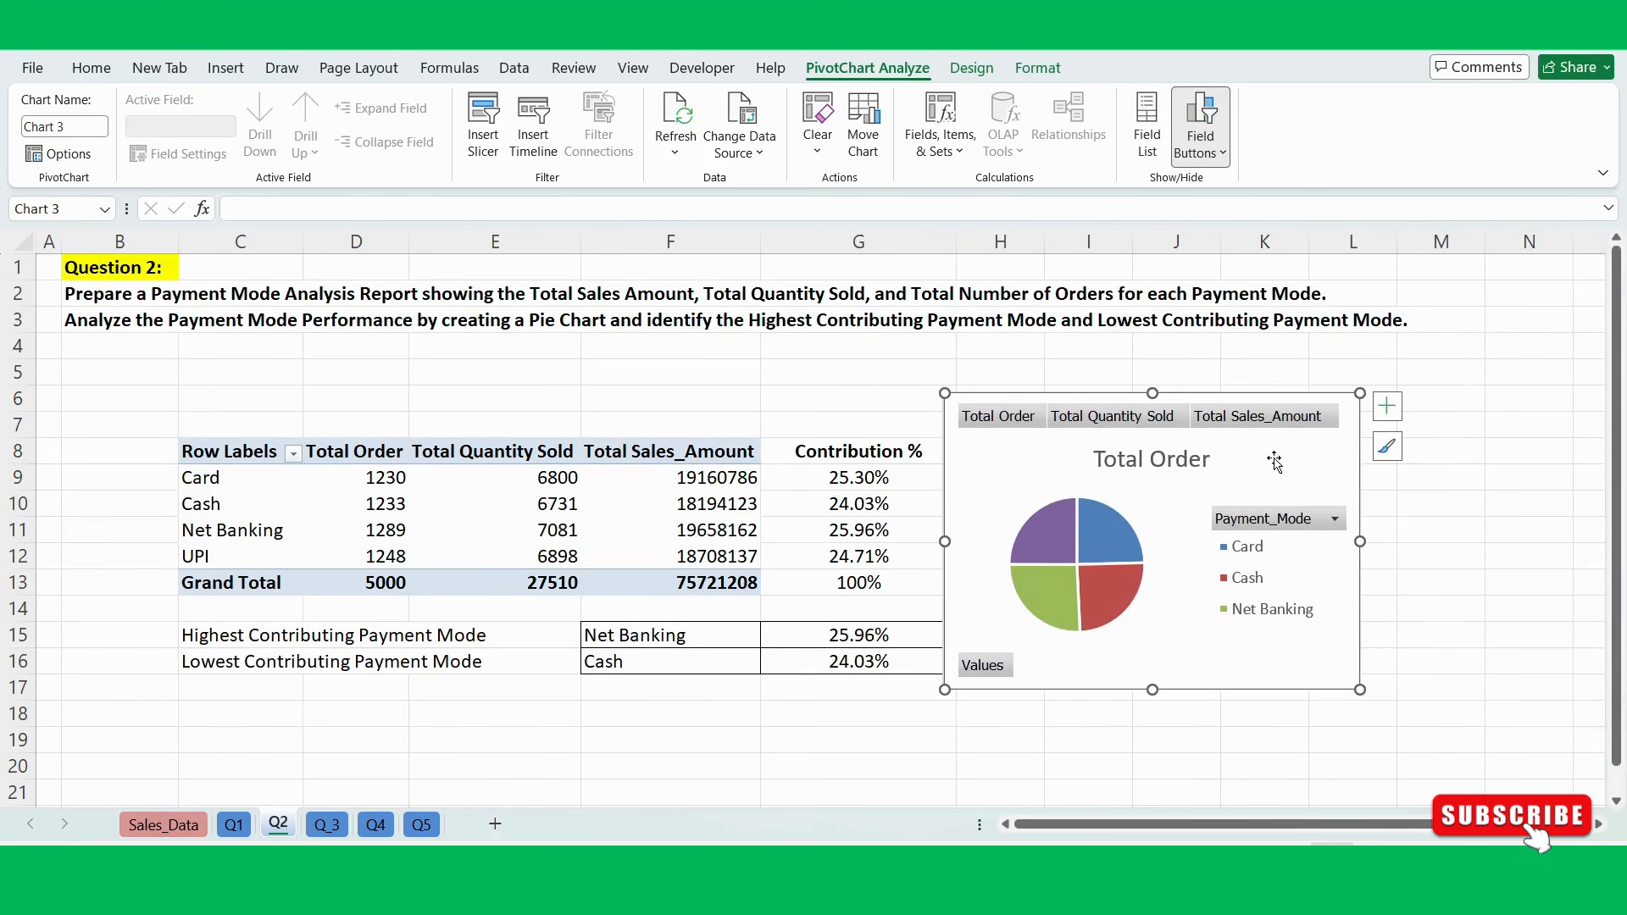
Hide the value field buttons on the pie chart and shift the chart clear of the Contribution % column.
left_click(1150, 136)
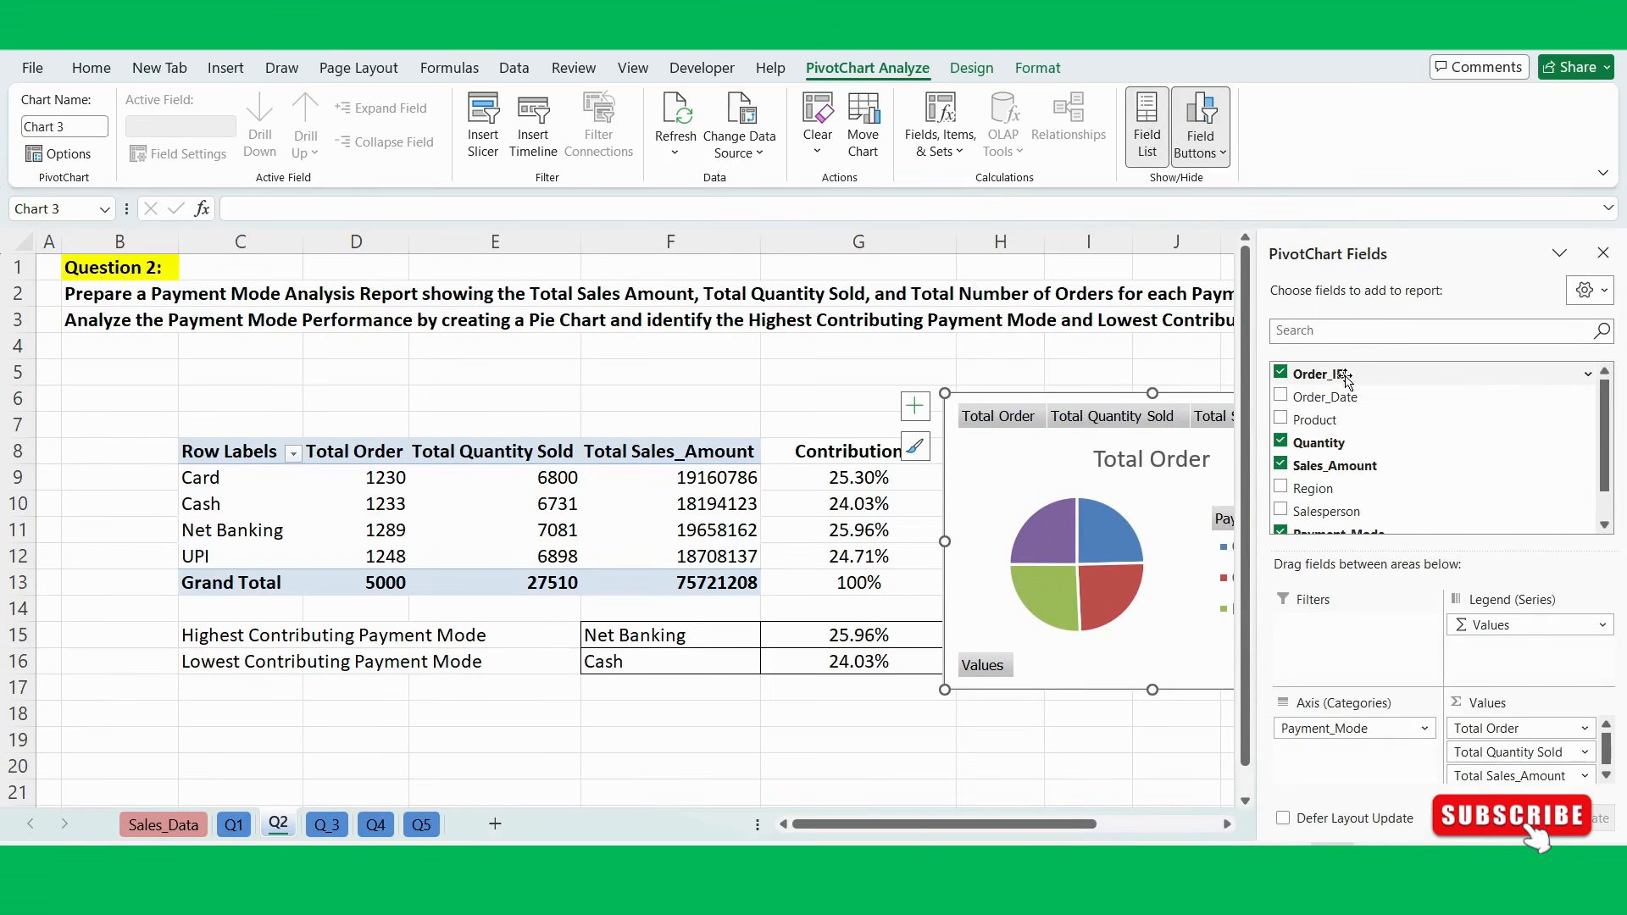
left_click(1603, 252)
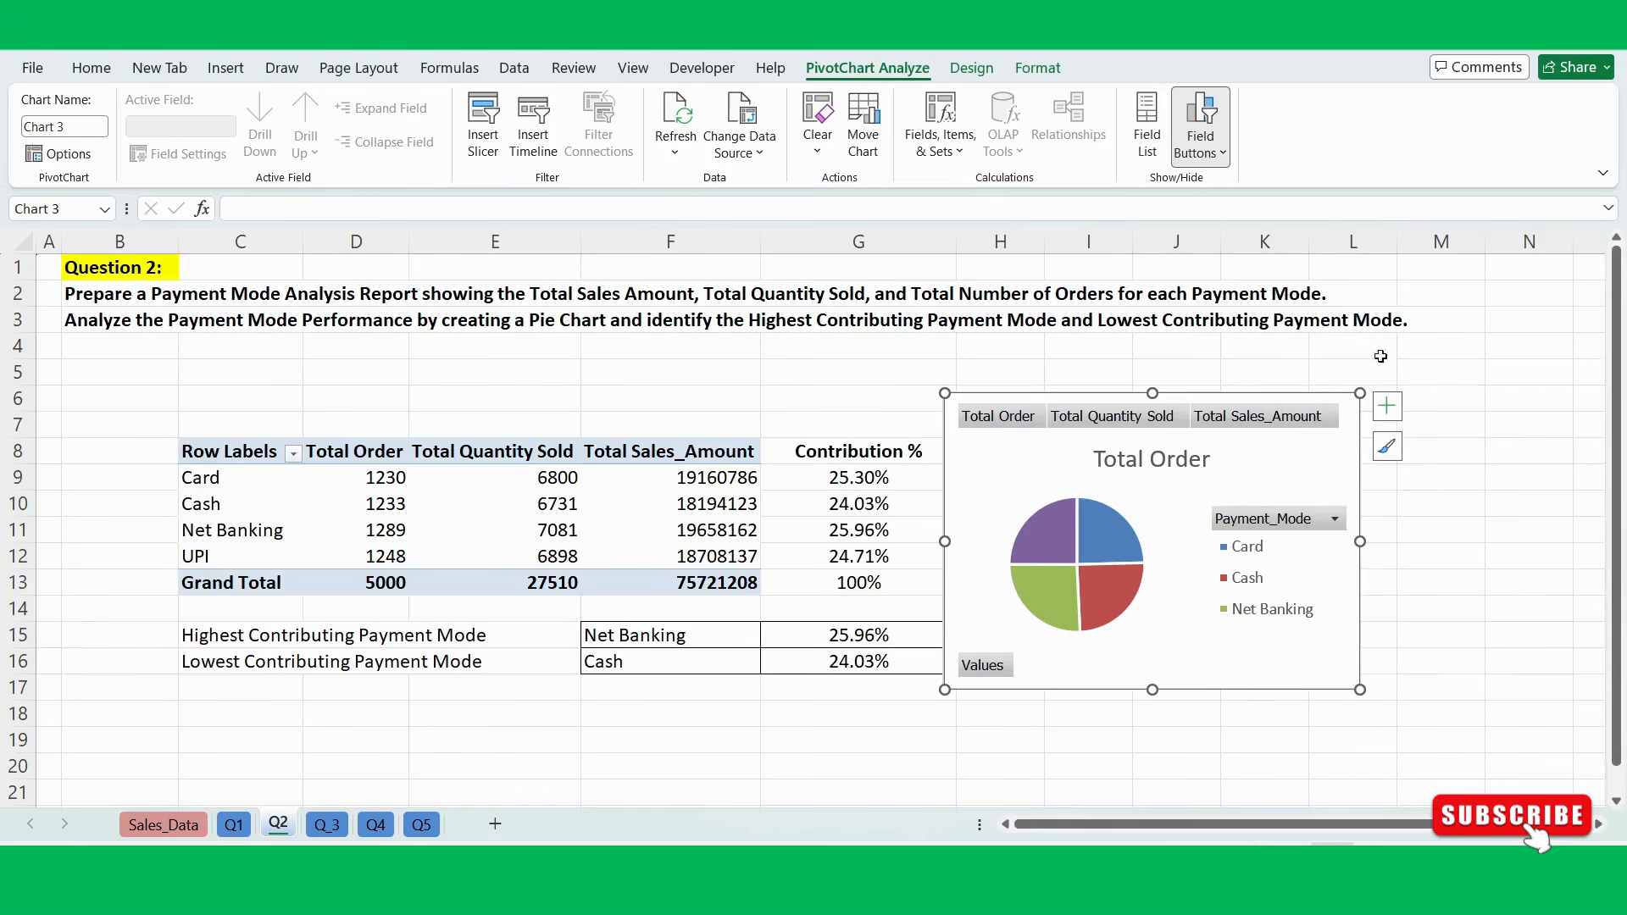
right_click(1016, 423)
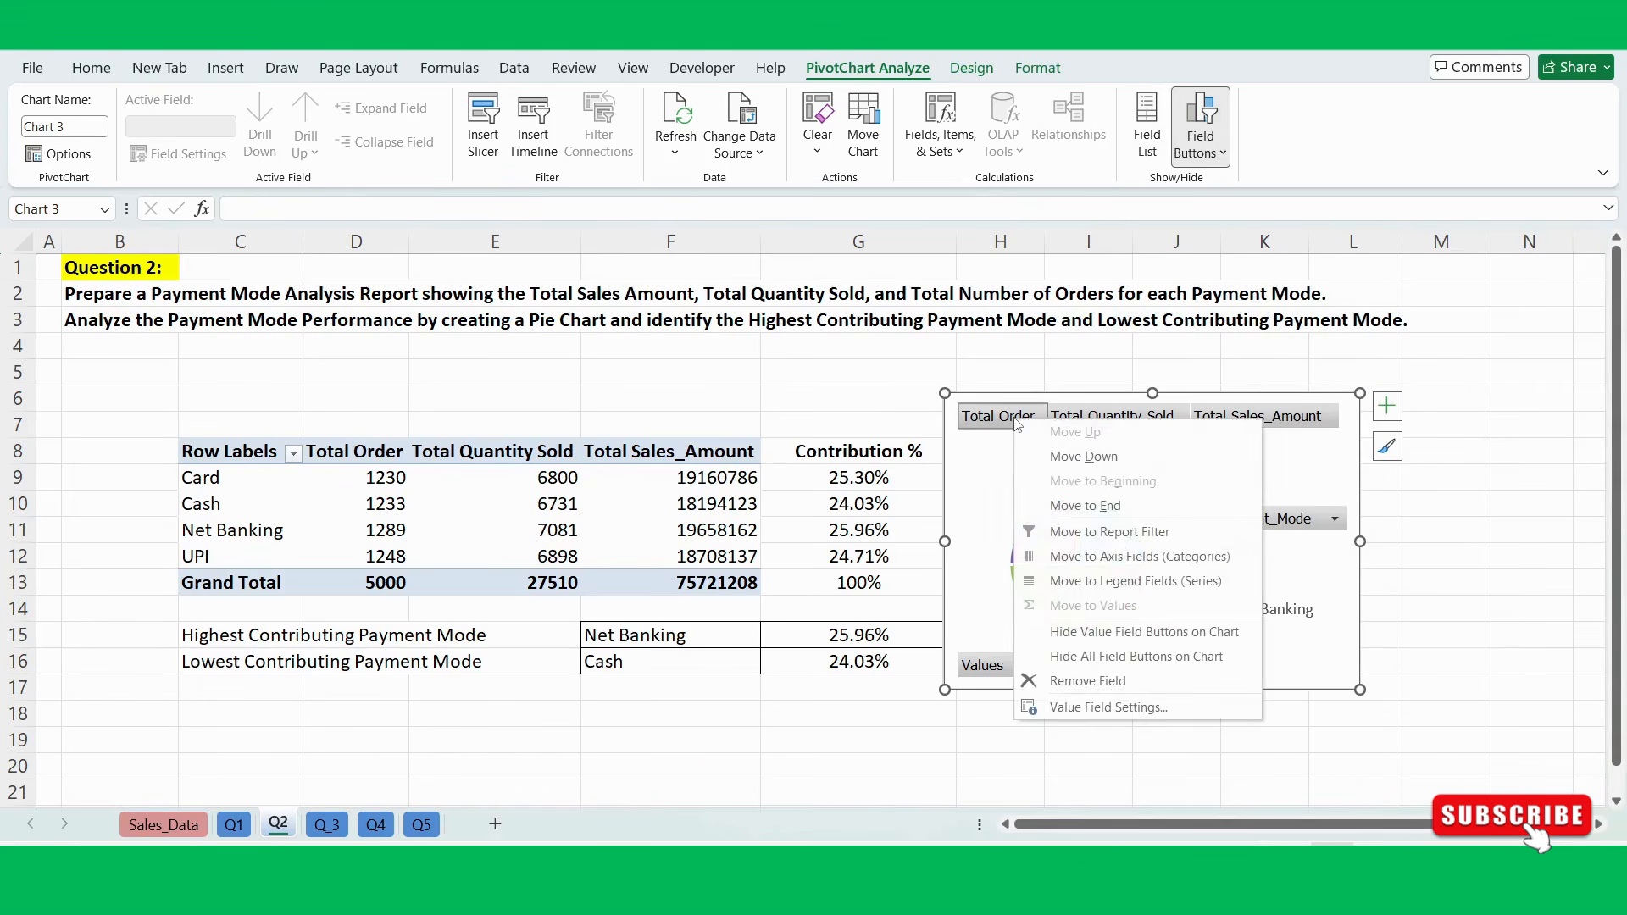
left_click(1085, 638)
mouse_move(1026, 424)
left_mouse_down()
mouse_move(1107, 418)
mouse_move(1053, 436)
left_mouse_up()
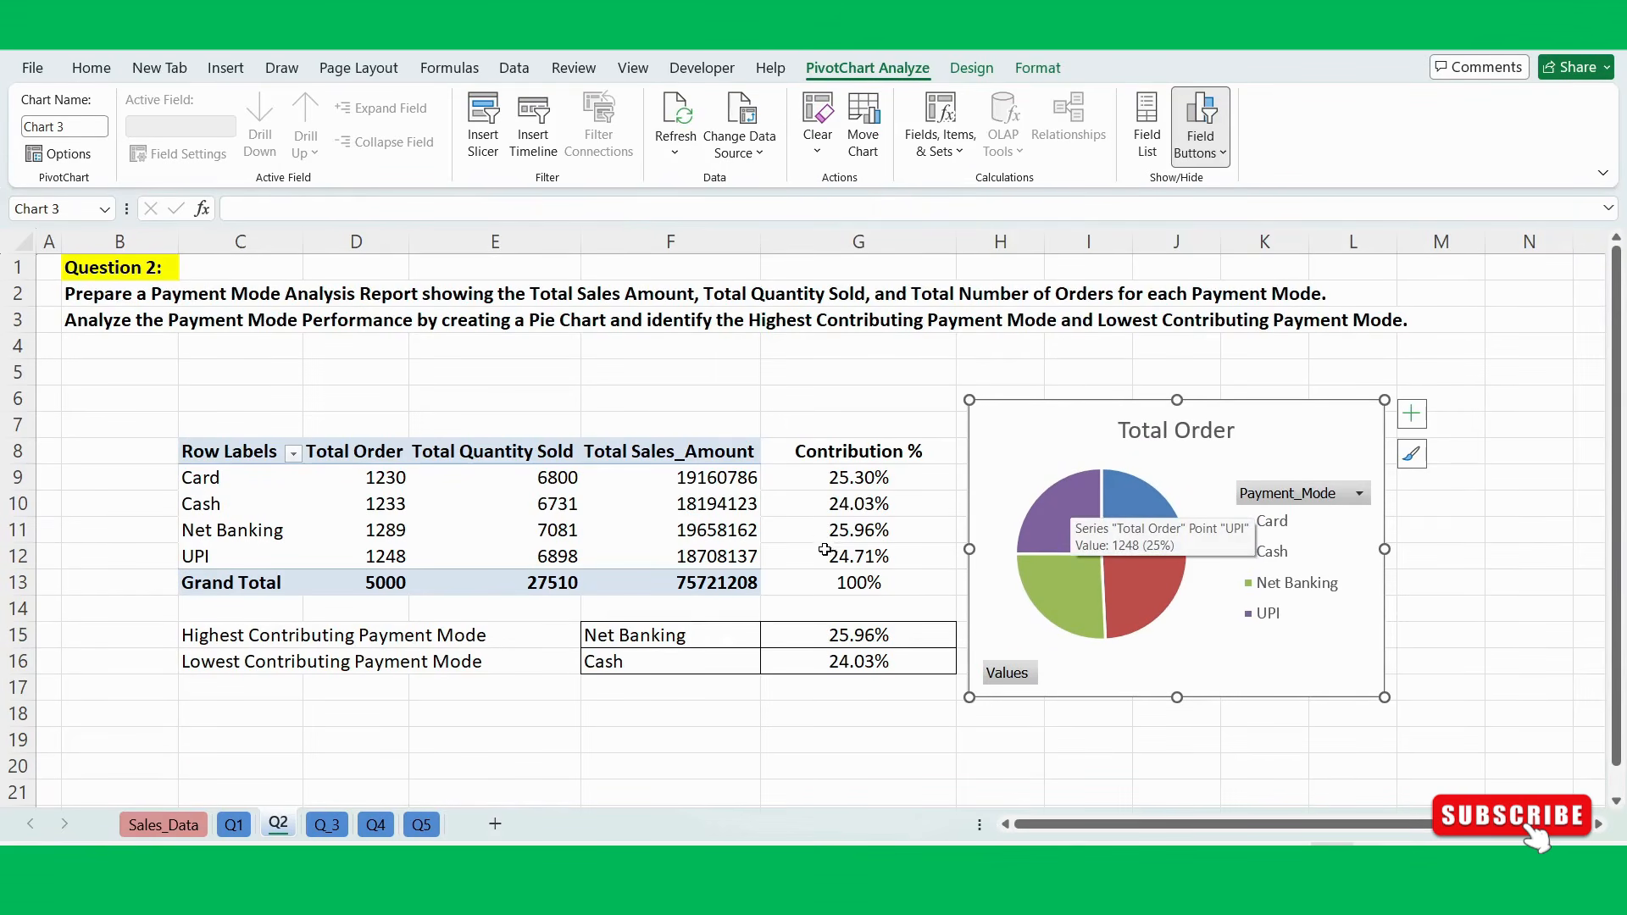
Add data labels to the pie chart that contain the percentage instead of the value.
left_click(1411, 413)
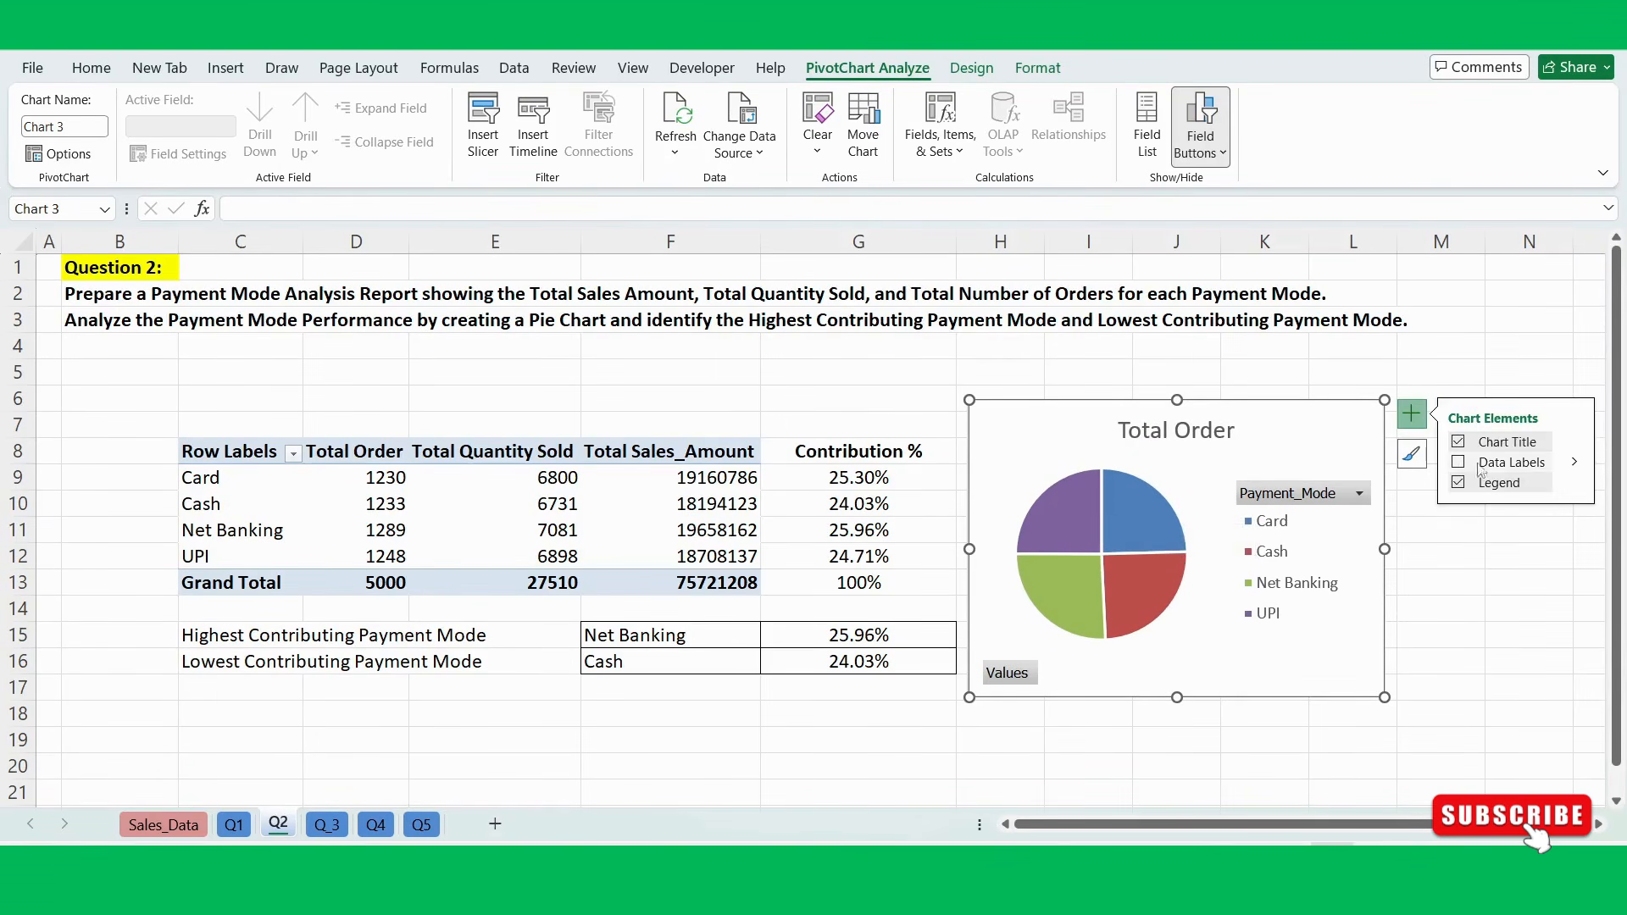
left_click(1460, 463)
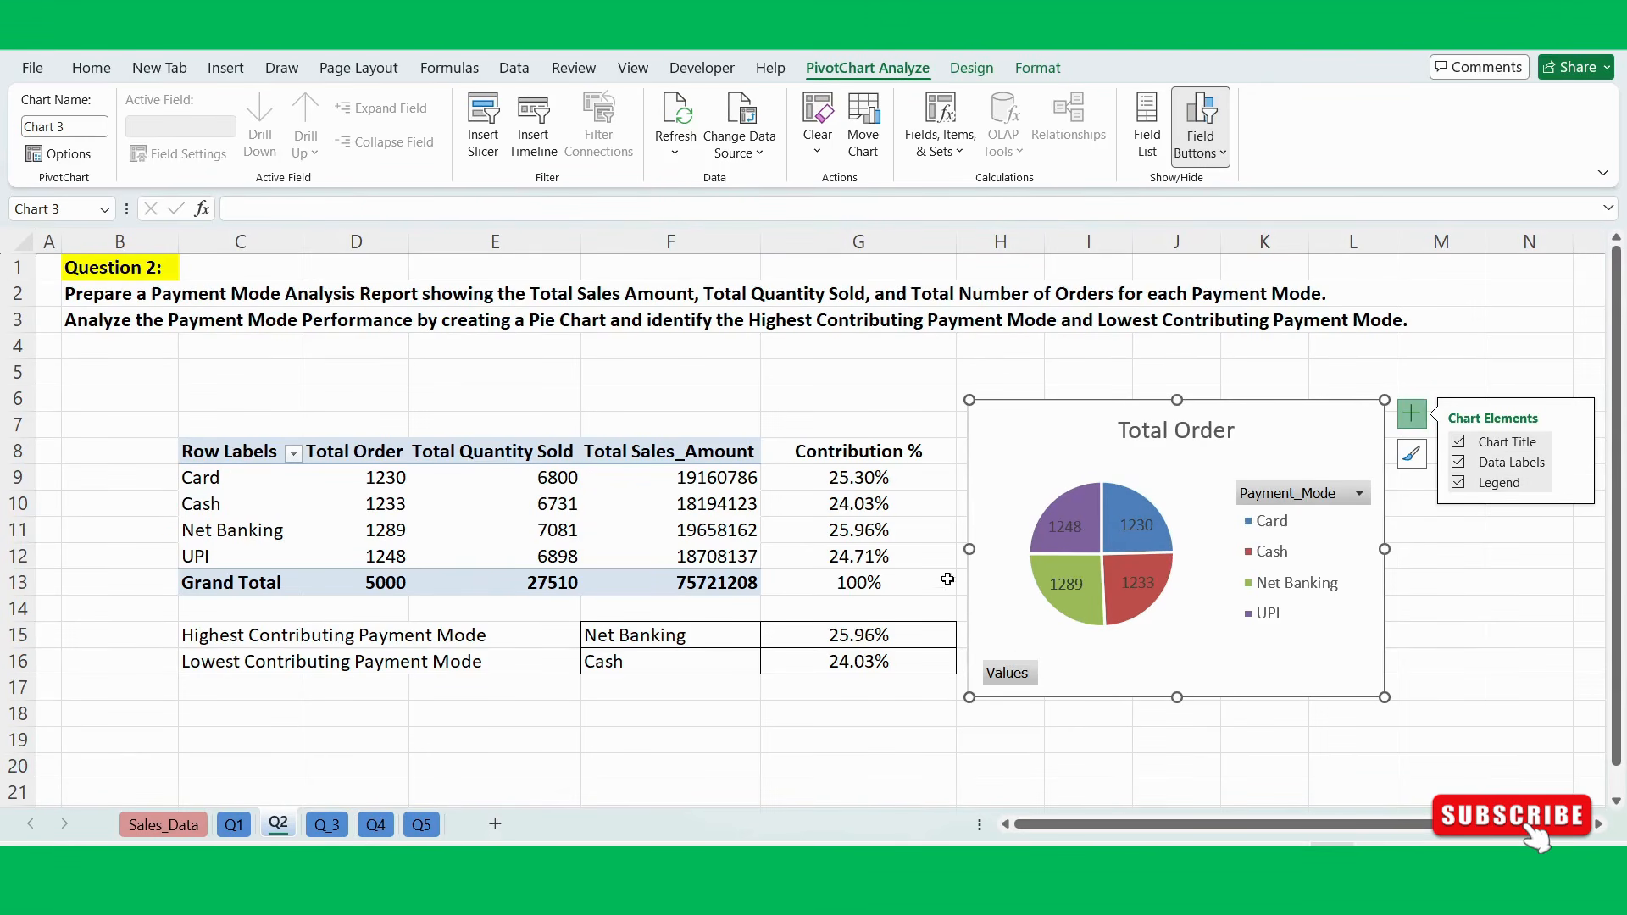
left_click(1143, 526)
double_click(1143, 526)
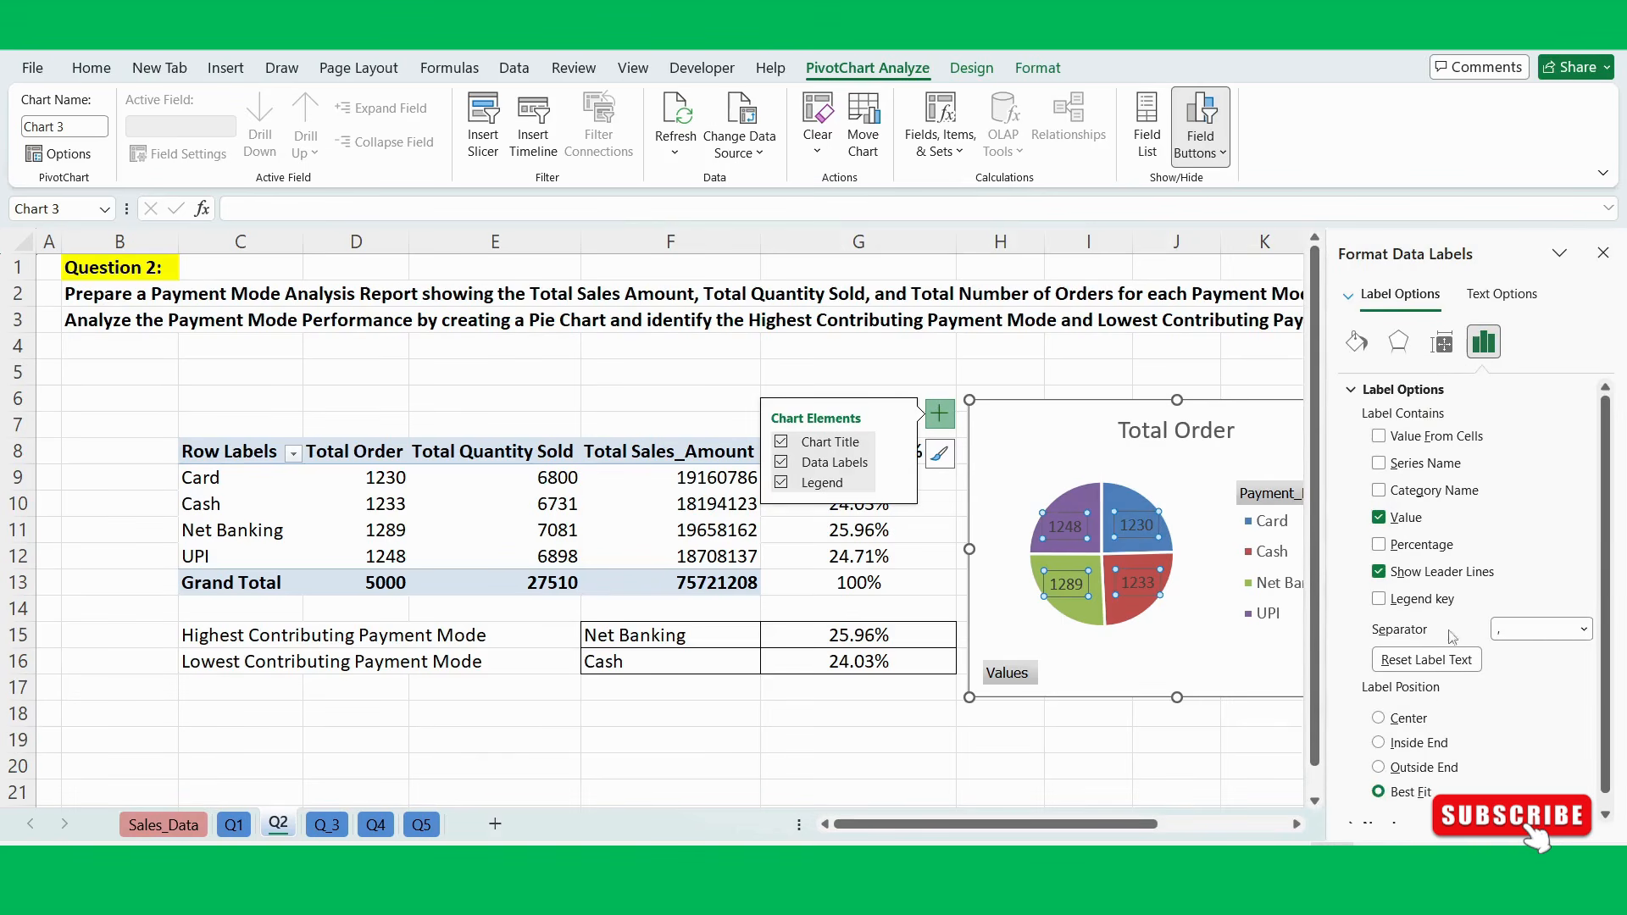
left_click(1379, 545)
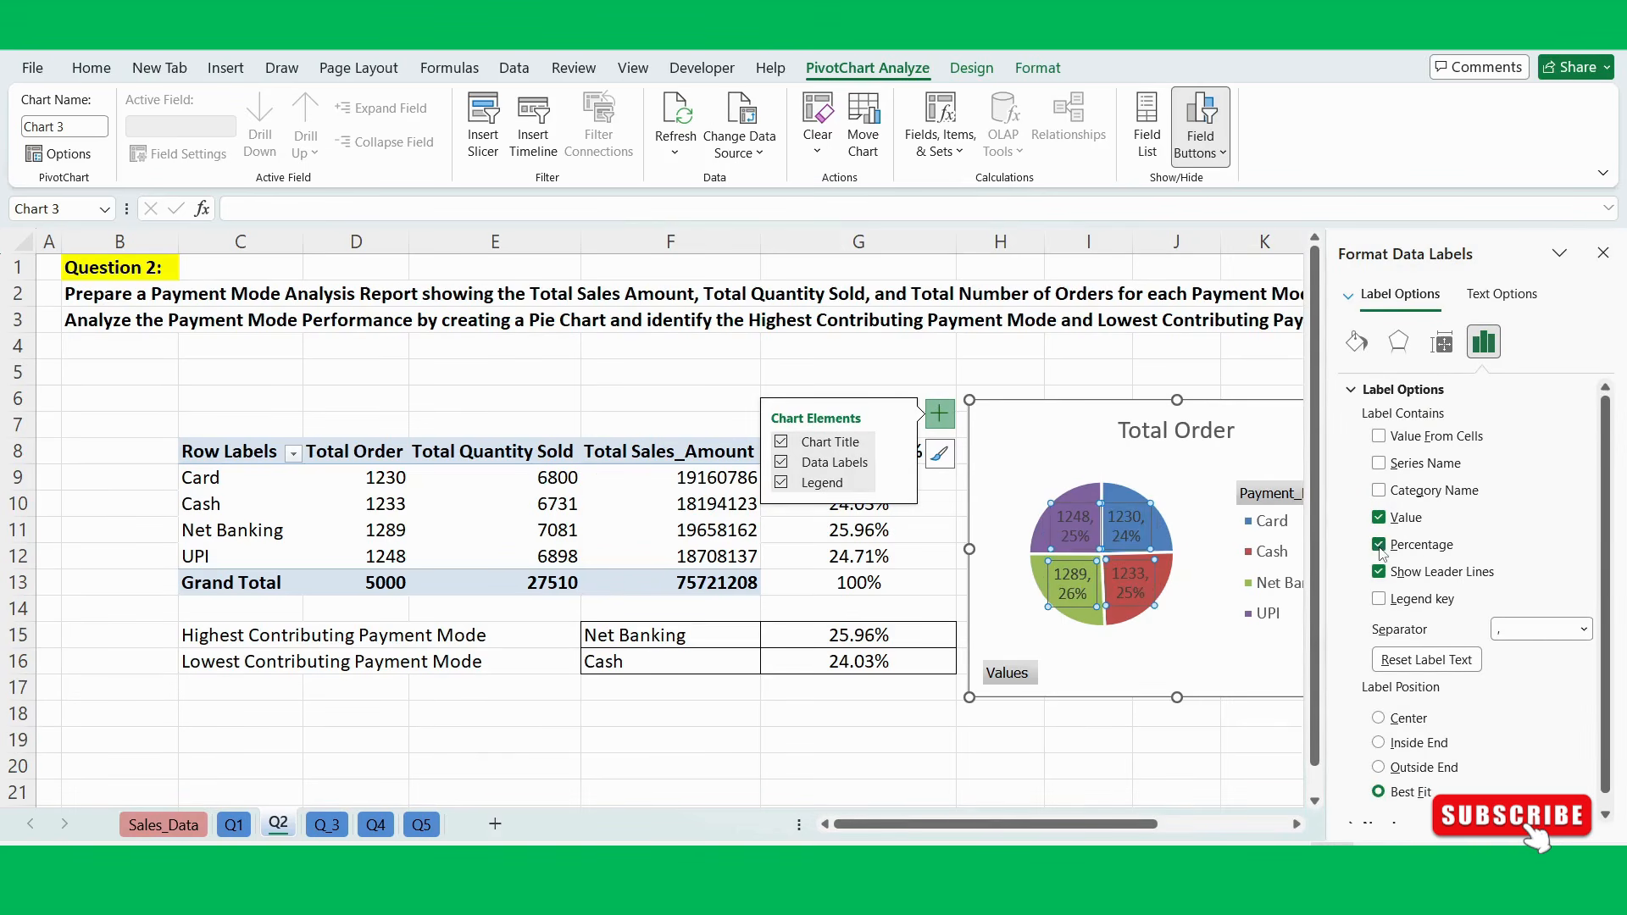
left_click(1379, 518)
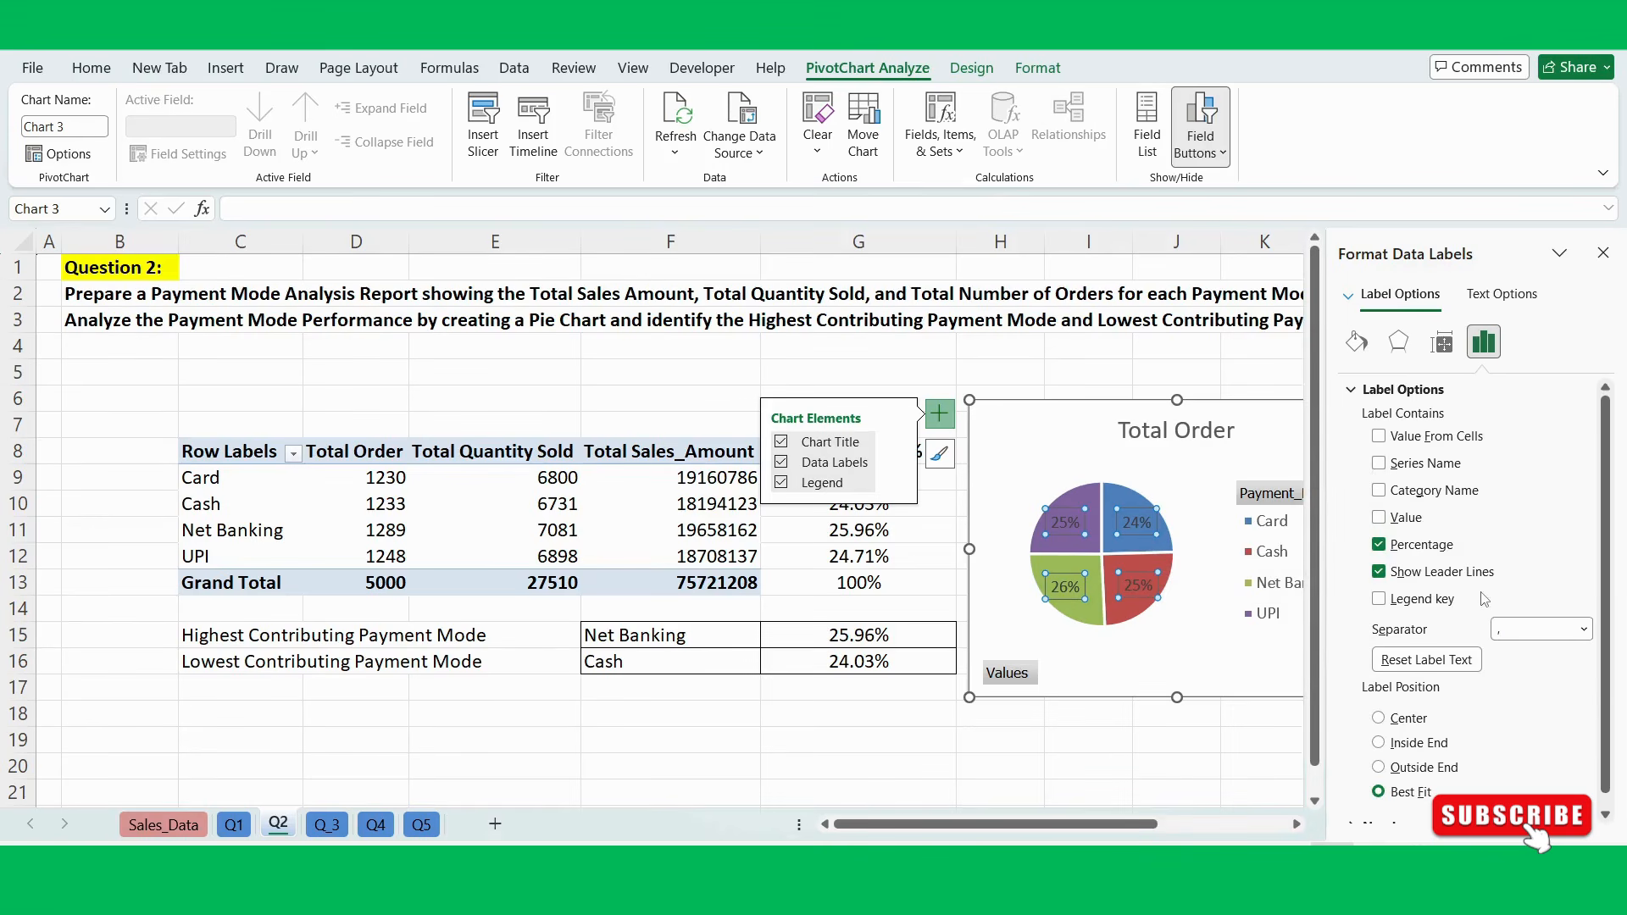
Set the number format of the pie chart's data labels to Percentage with 2 decimal places.
scroll(1485, 599, "down", 1)
left_click(1387, 813)
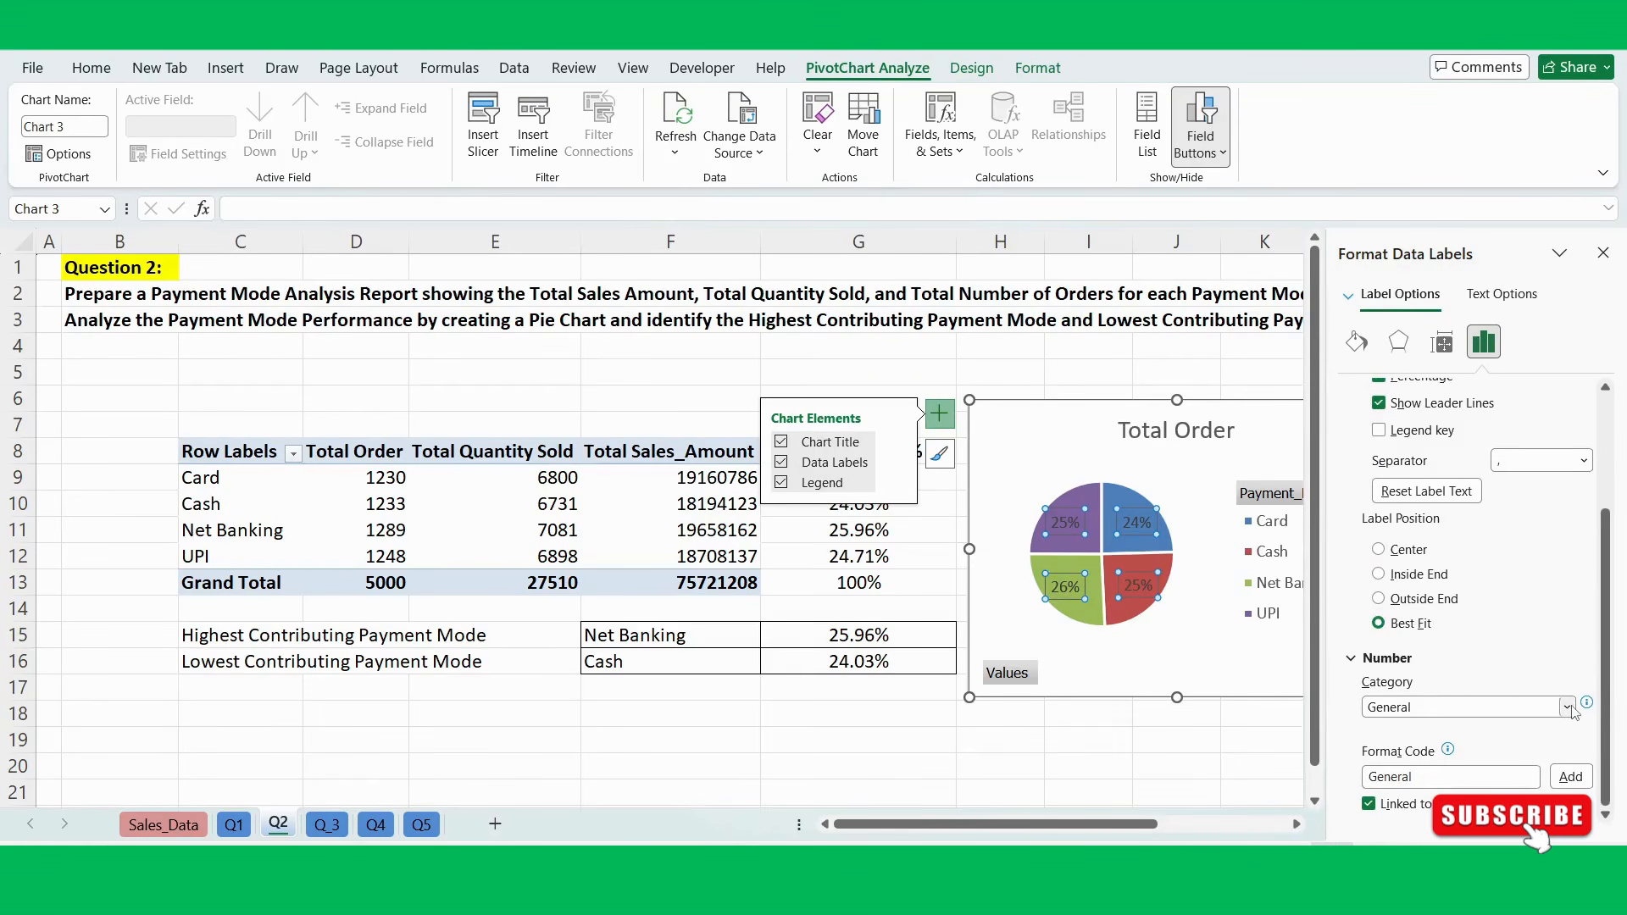
left_click(1424, 709)
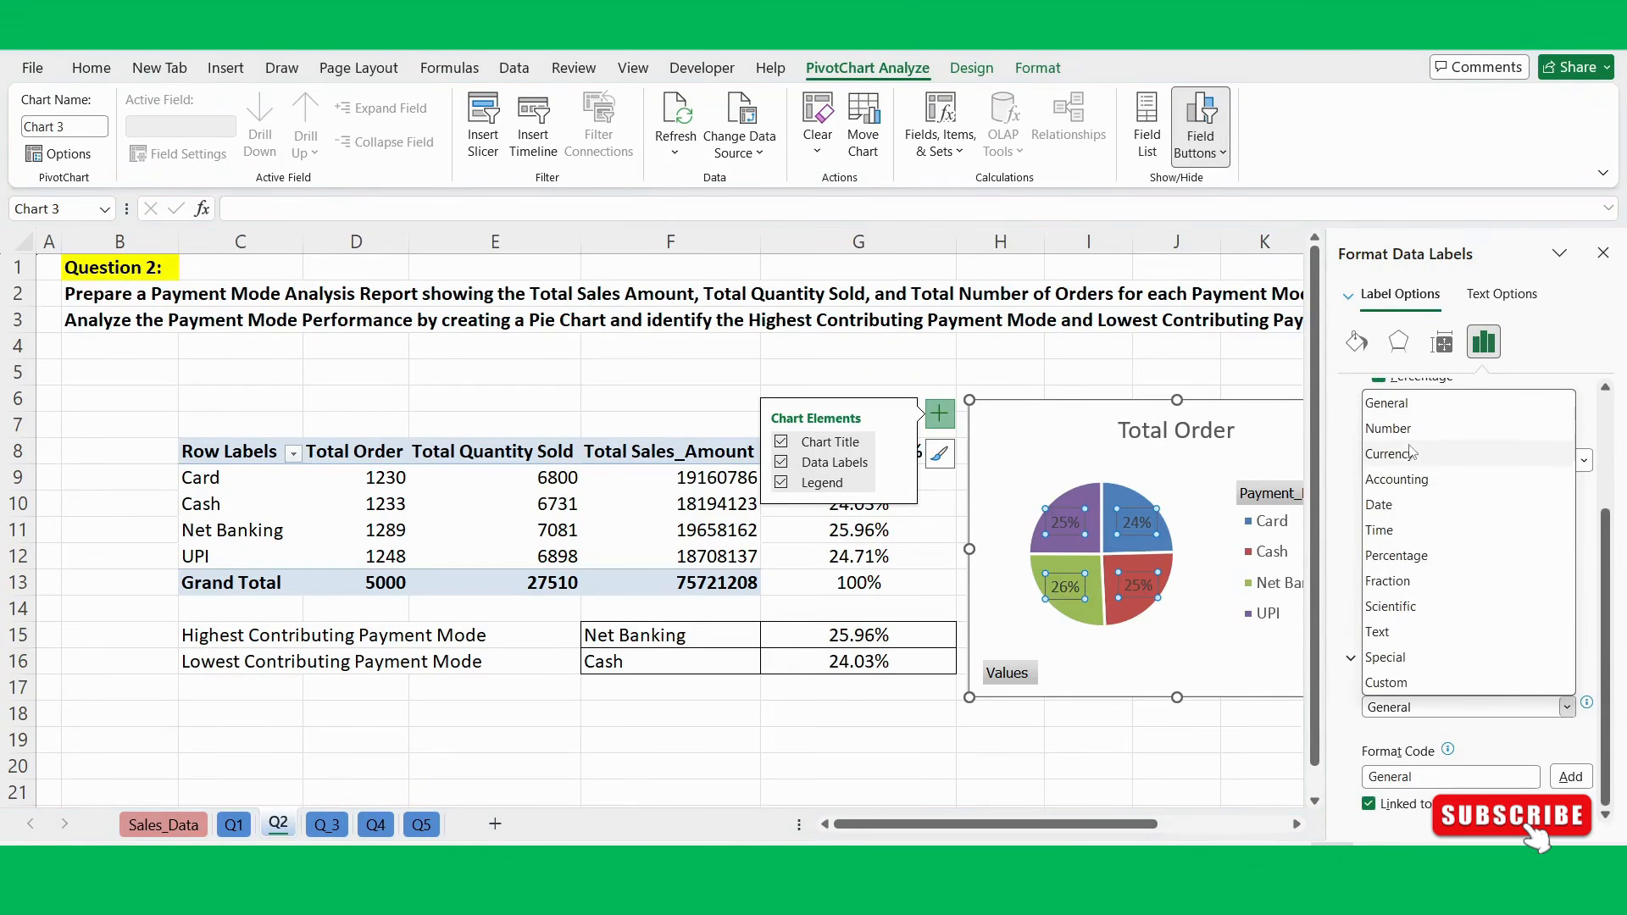
left_click(1390, 568)
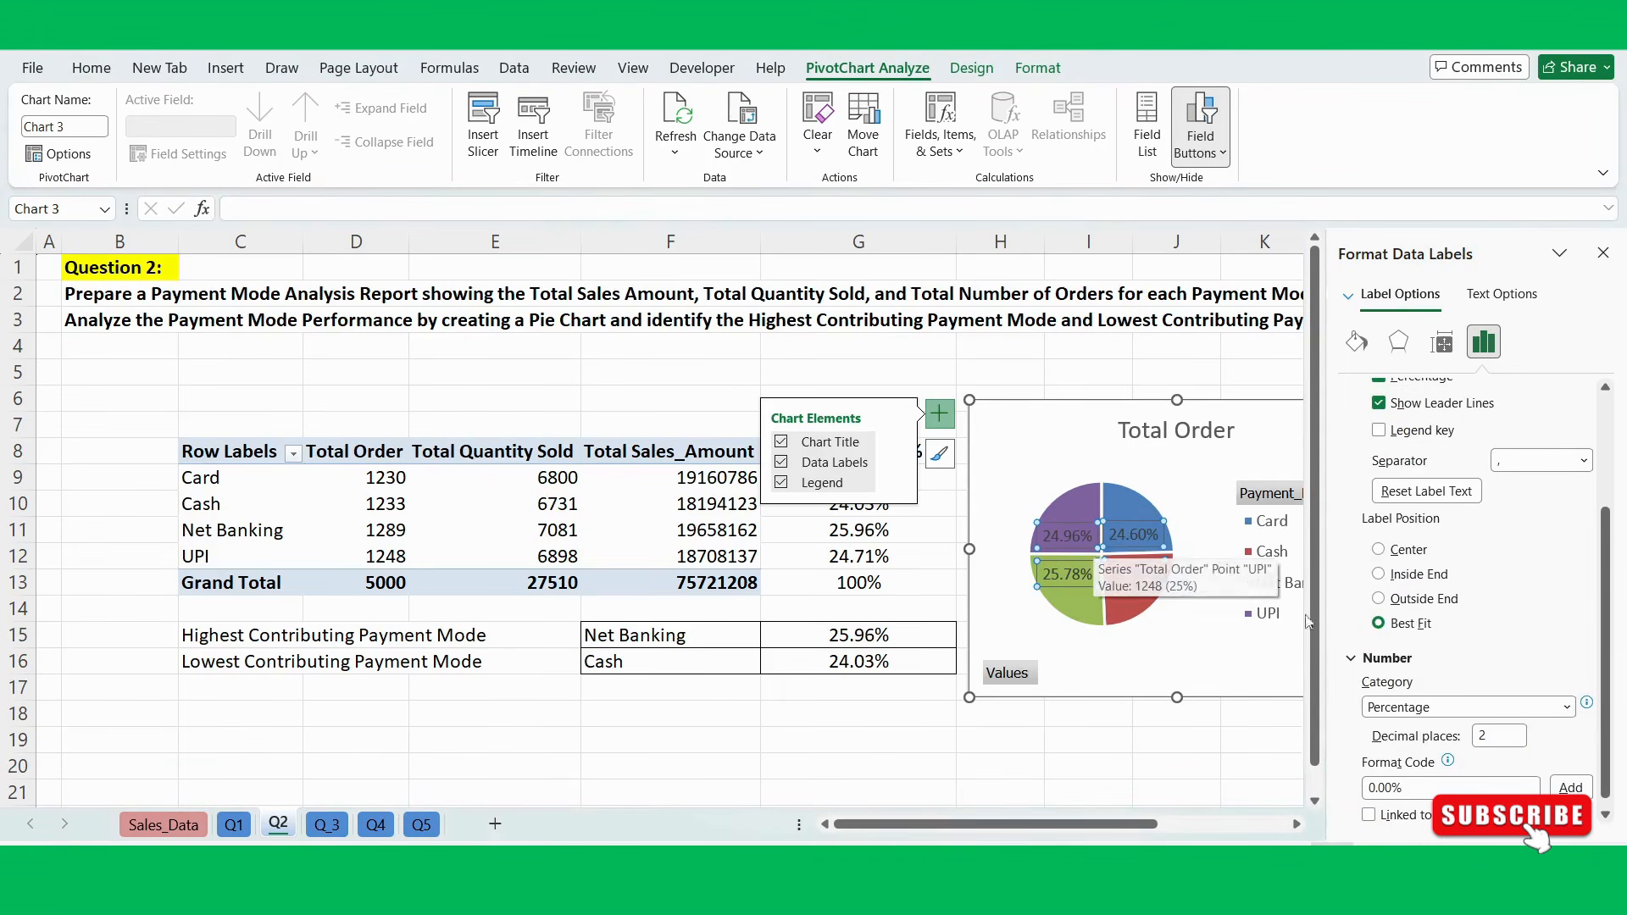
left_click(1169, 733)
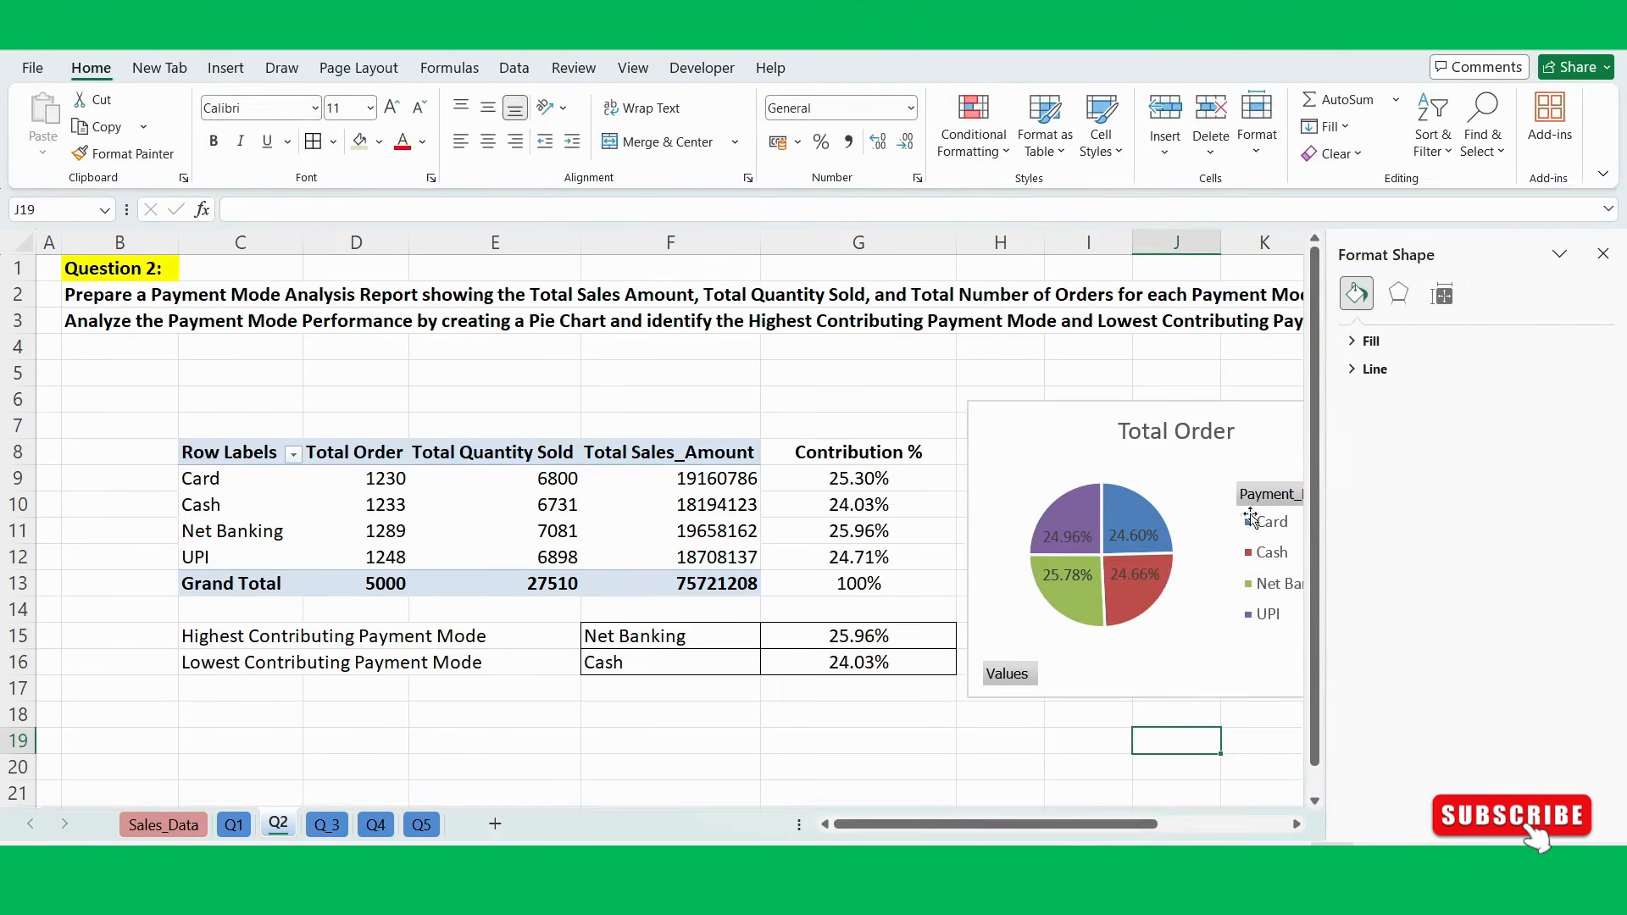
Close the formatting pane, then position the pie chart beside the table and enlarge it to cover about H5:N17.
left_click_drag(1045, 432, 805, 407)
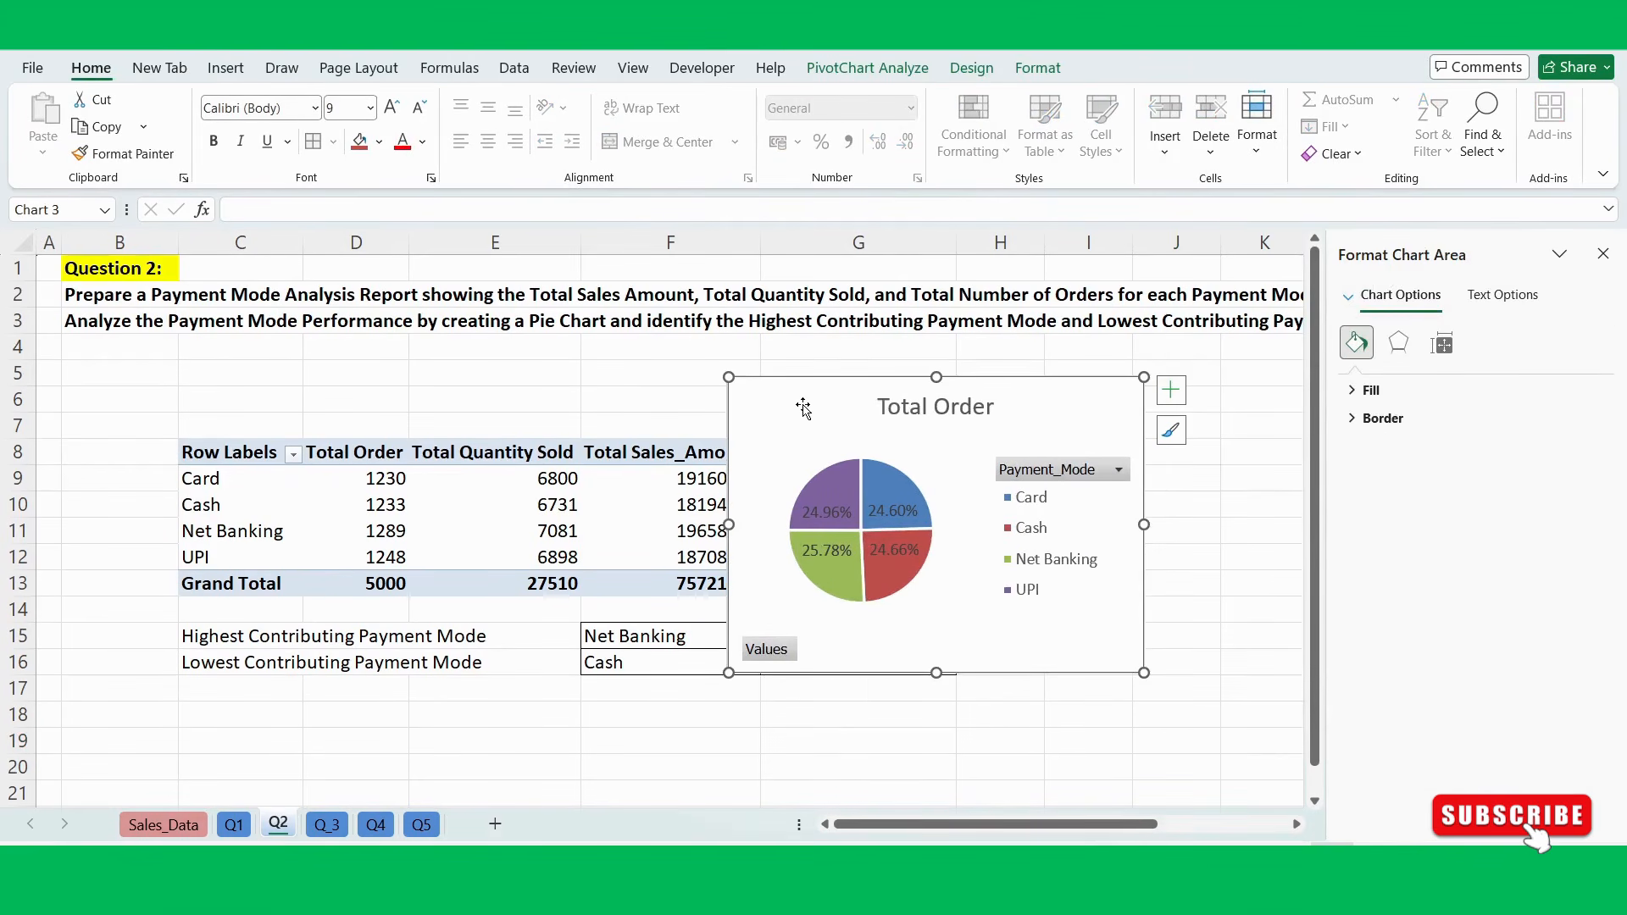
left_click(1603, 254)
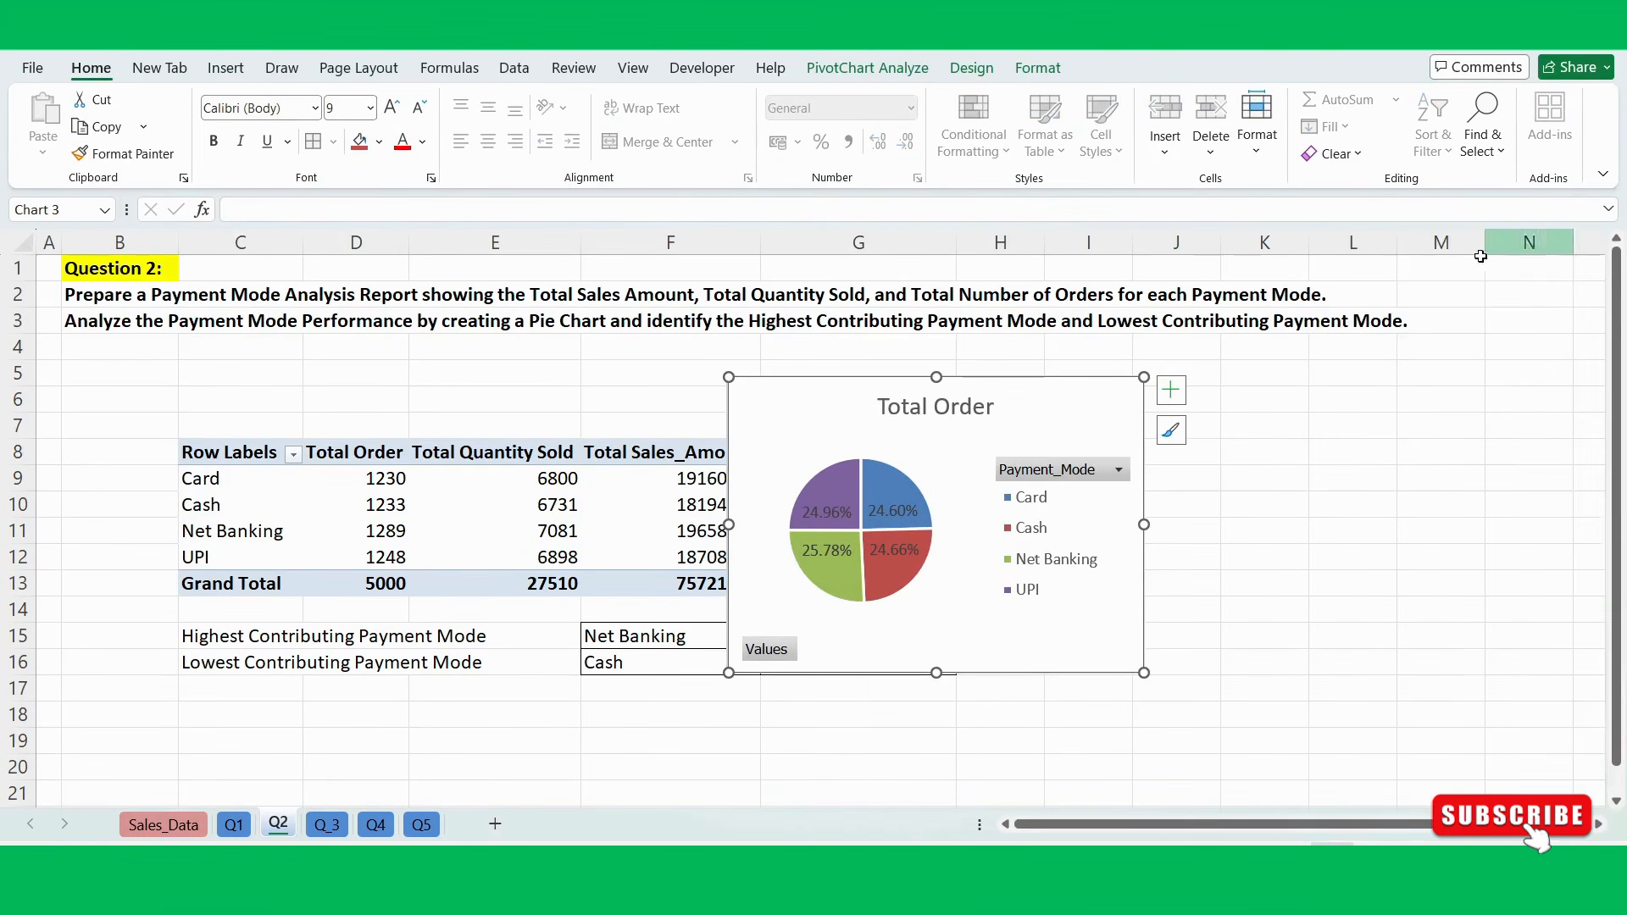
left_click_drag(1042, 407, 1287, 398)
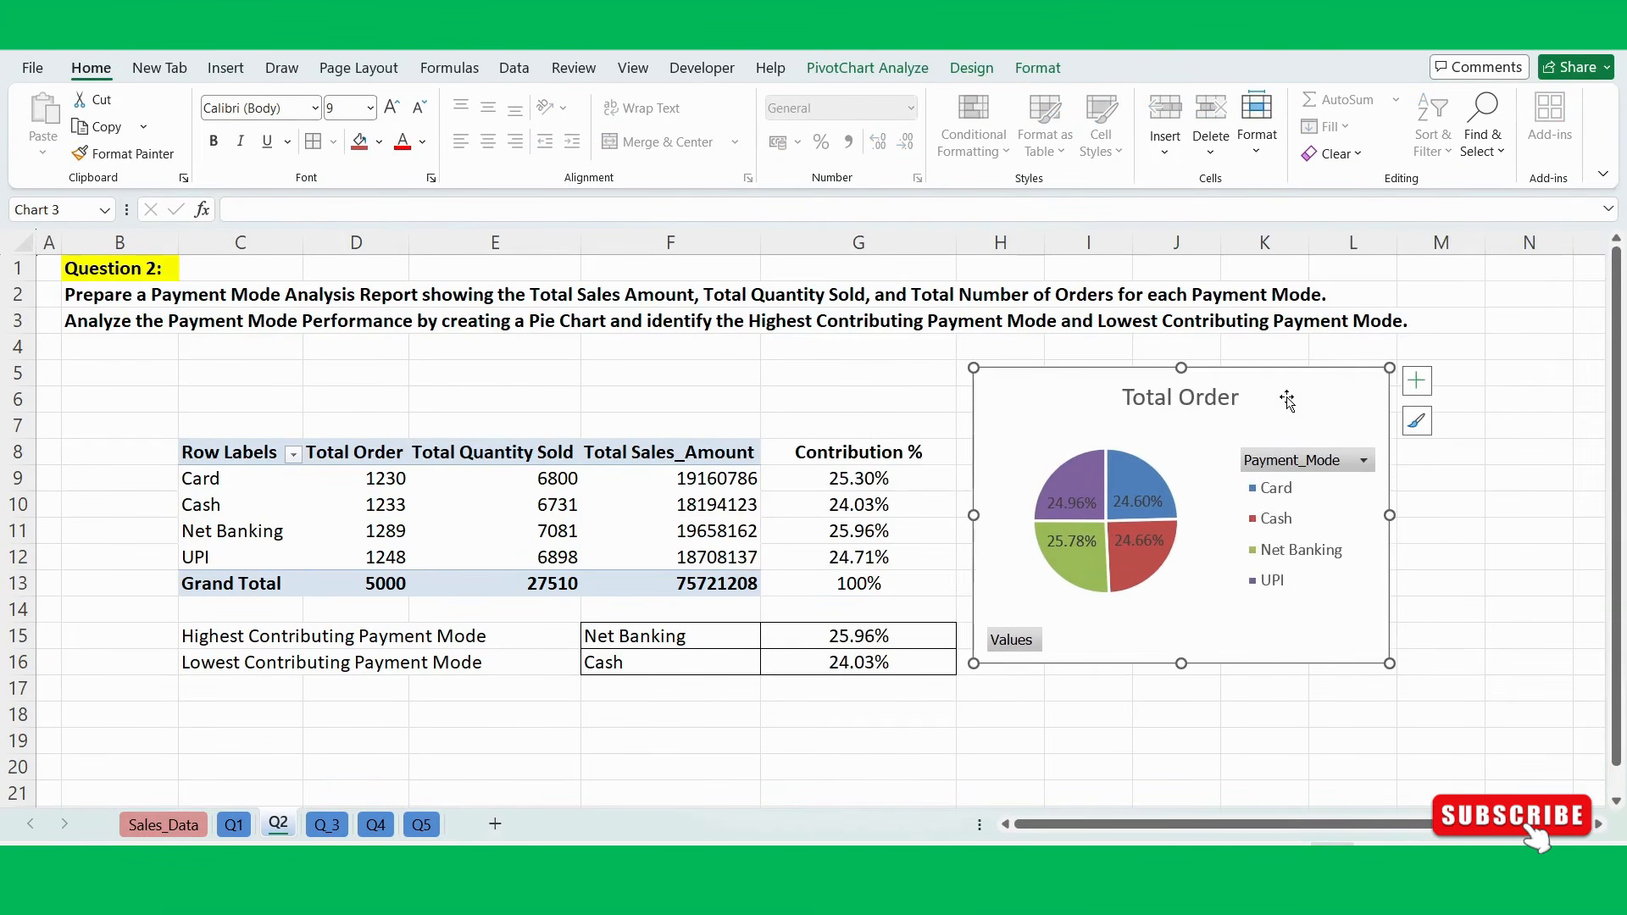
left_click_drag(1390, 664, 1520, 701)
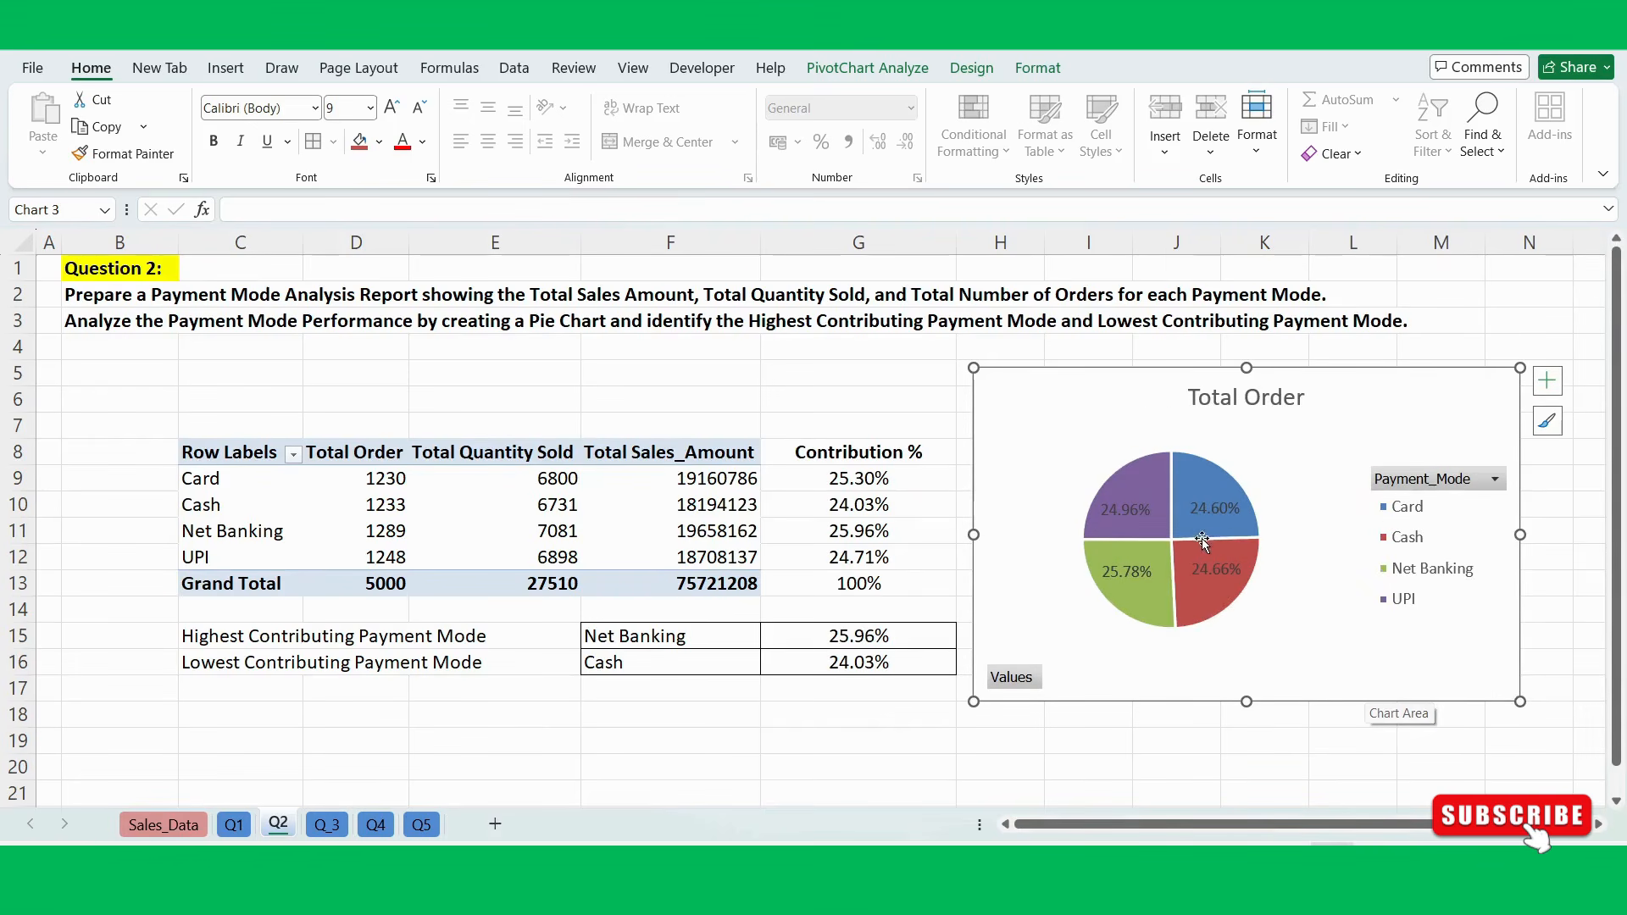
left_click(1124, 514)
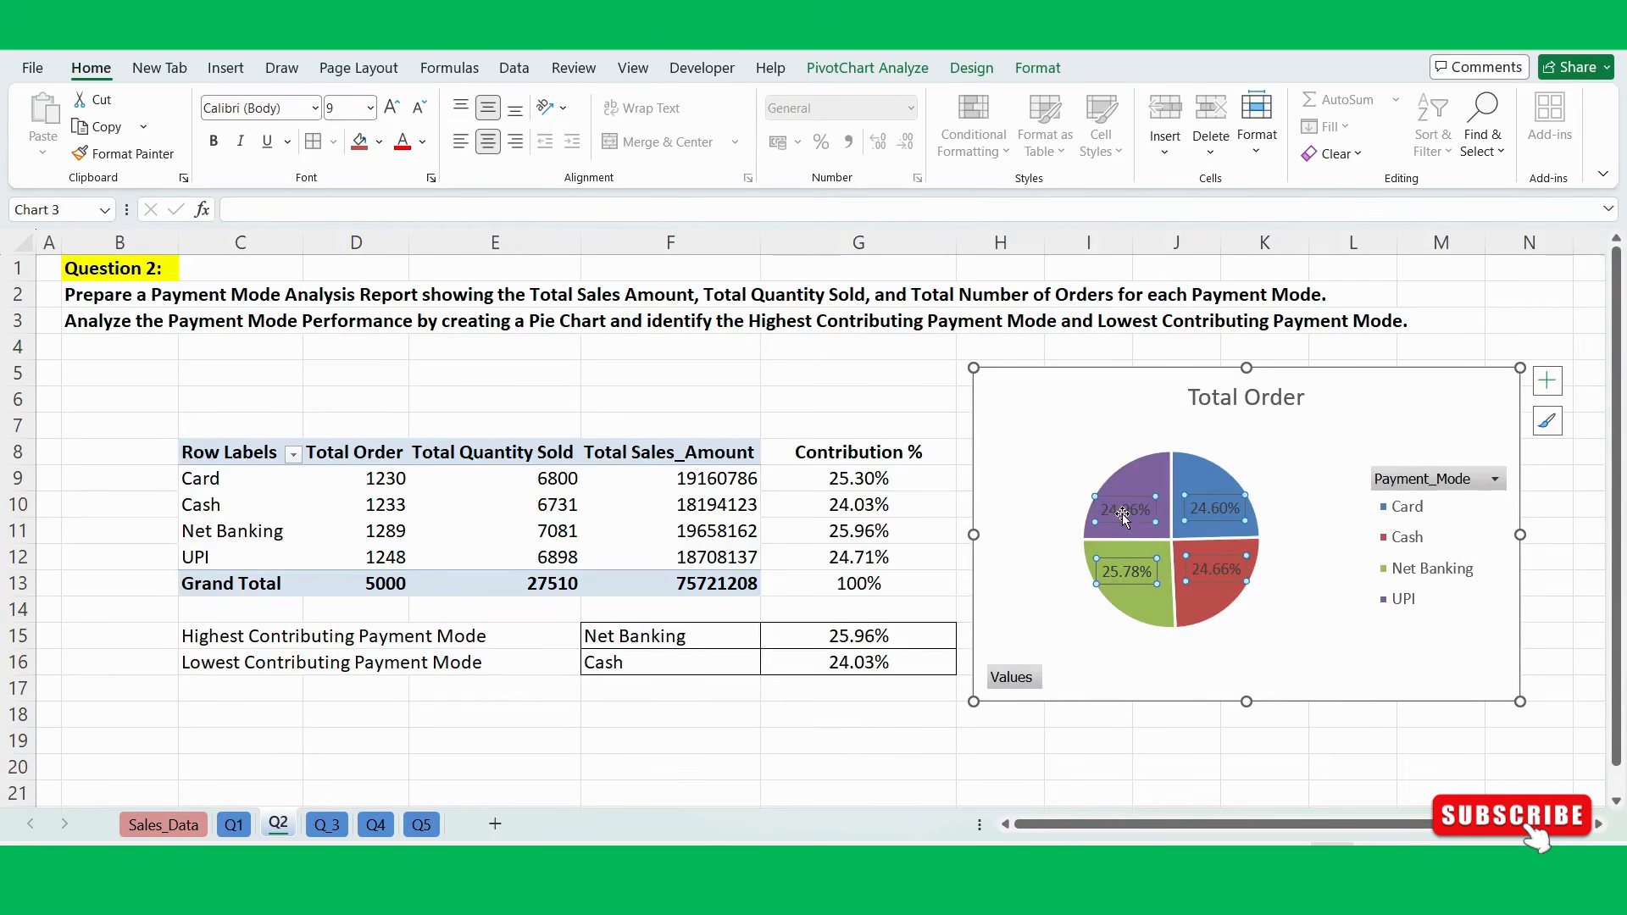
left_click(915, 414)
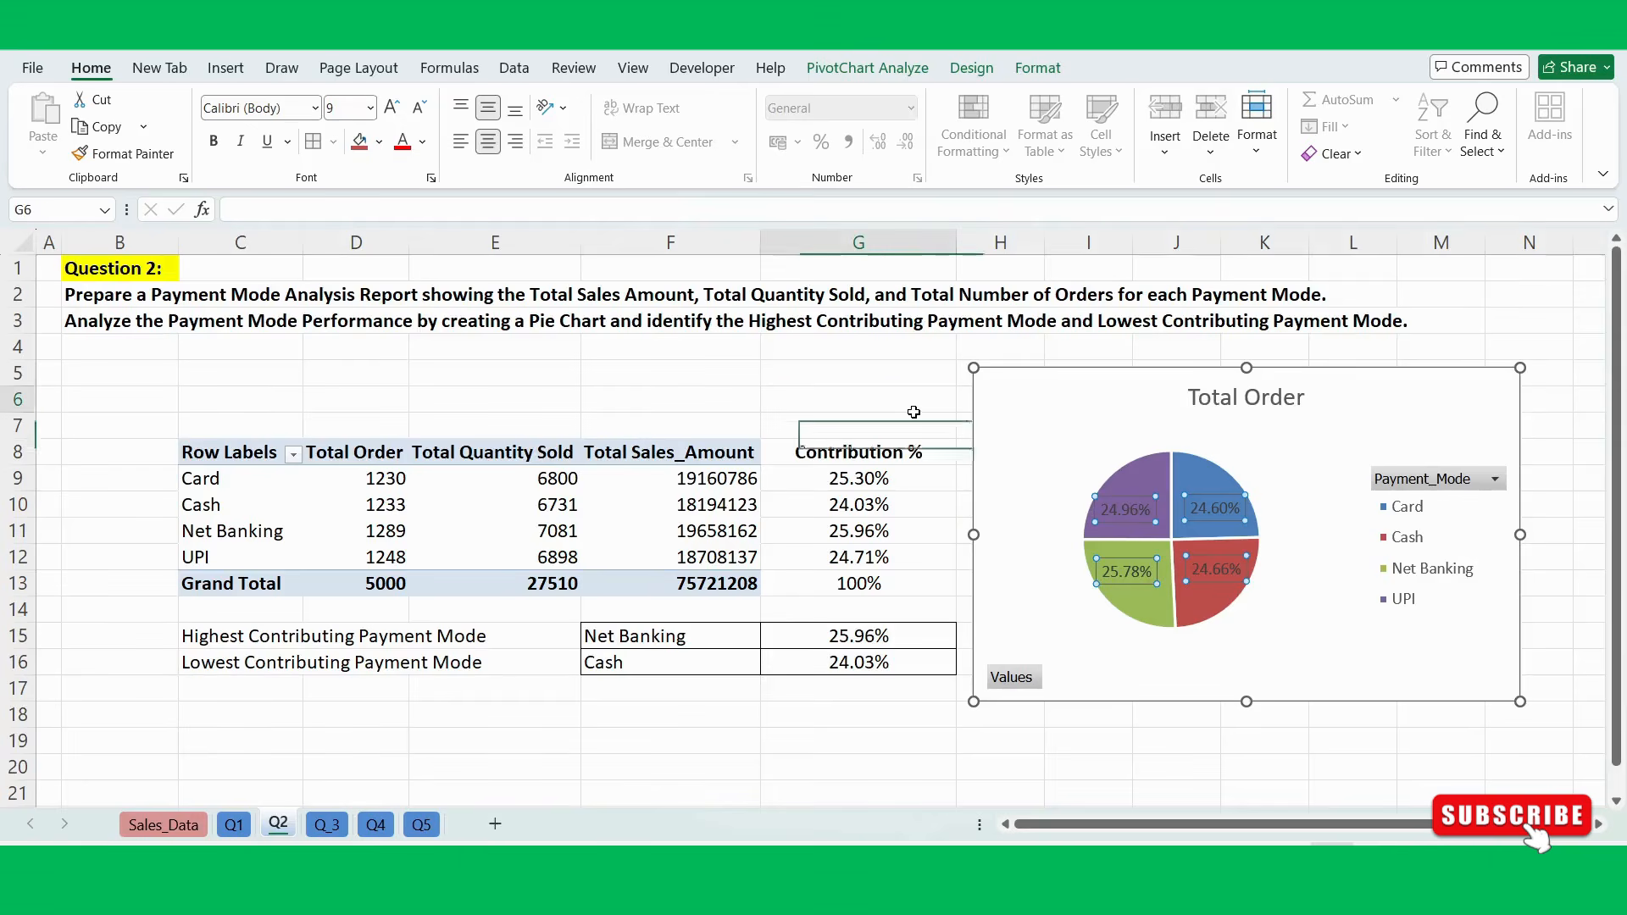
Change the pie chart title to "Payment Mode Wise Contribution".
double_click(1263, 398)
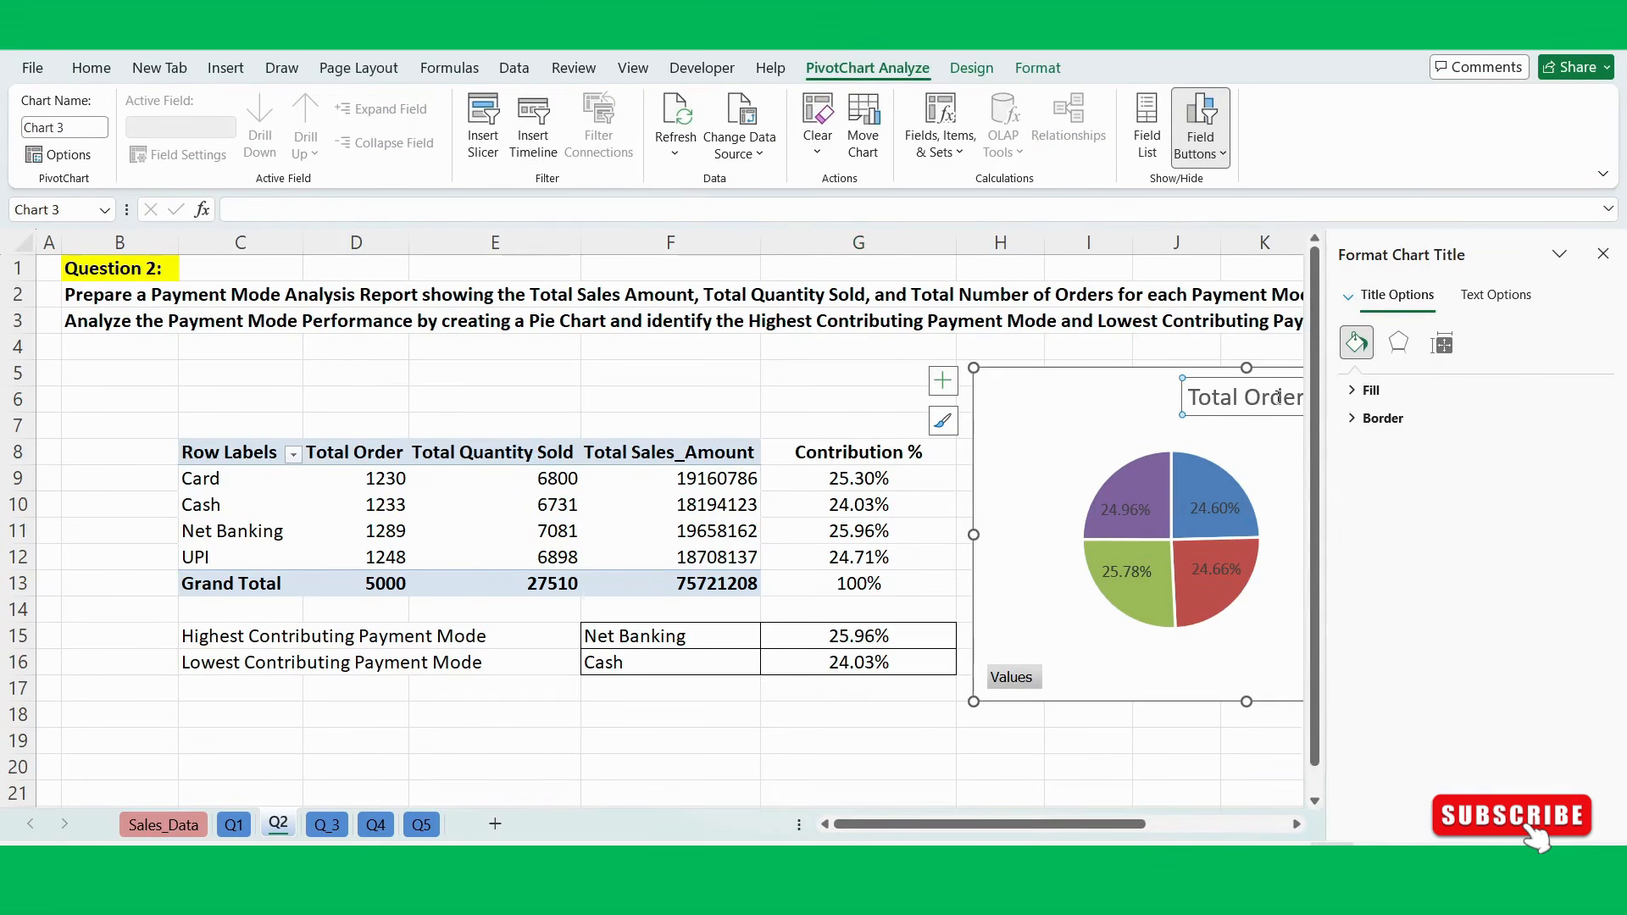
left_click(1603, 253)
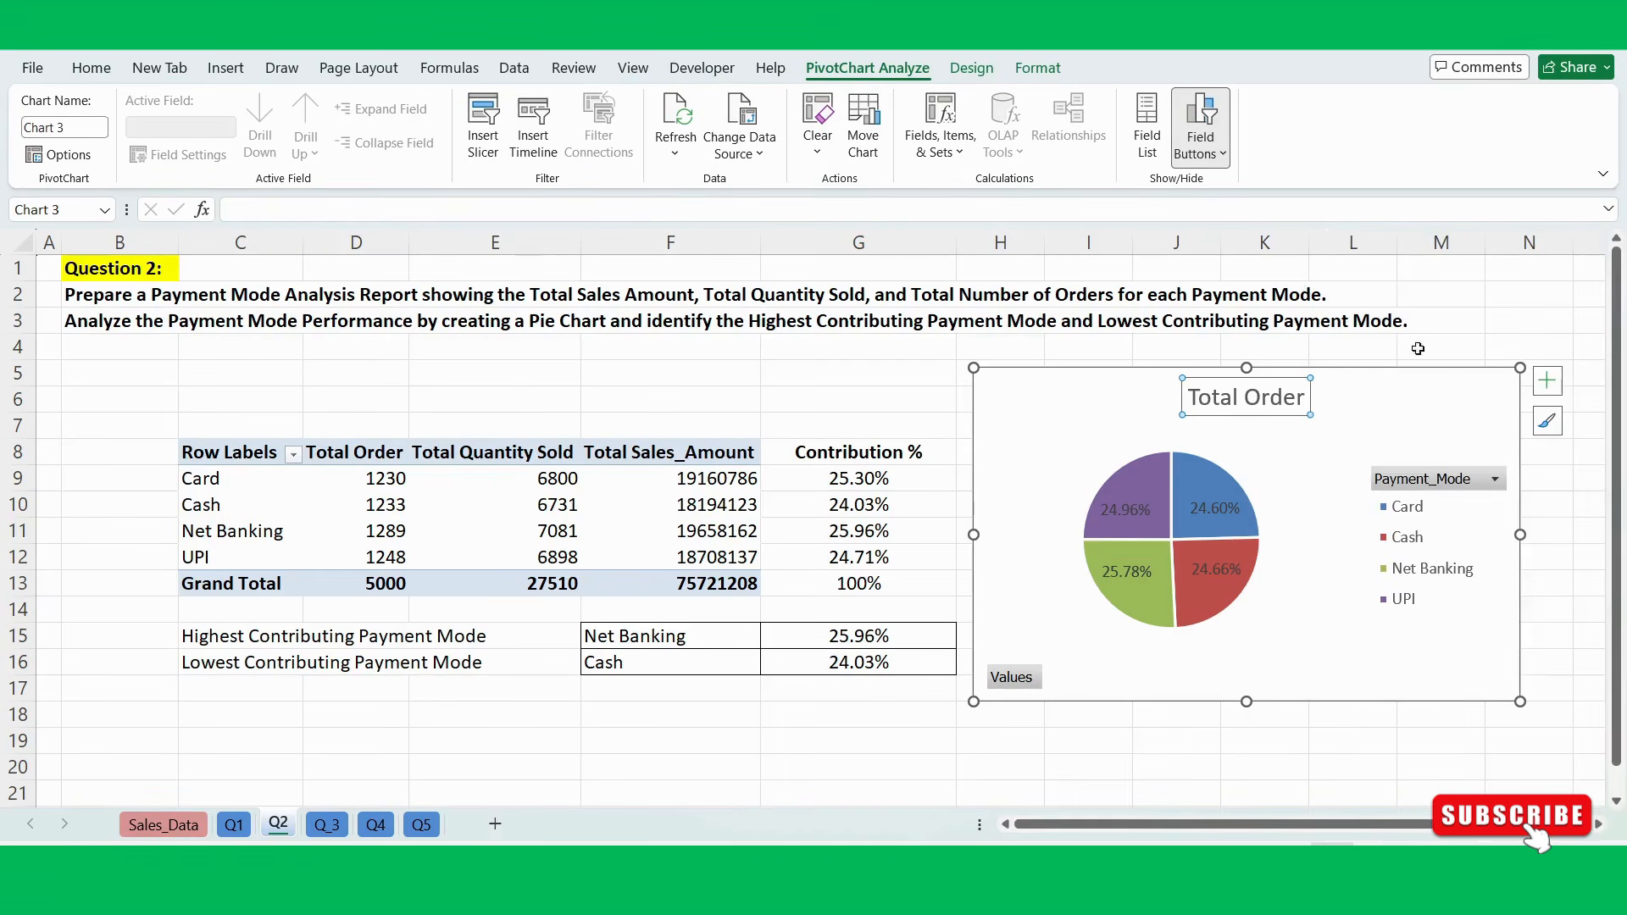
left_click(1305, 396)
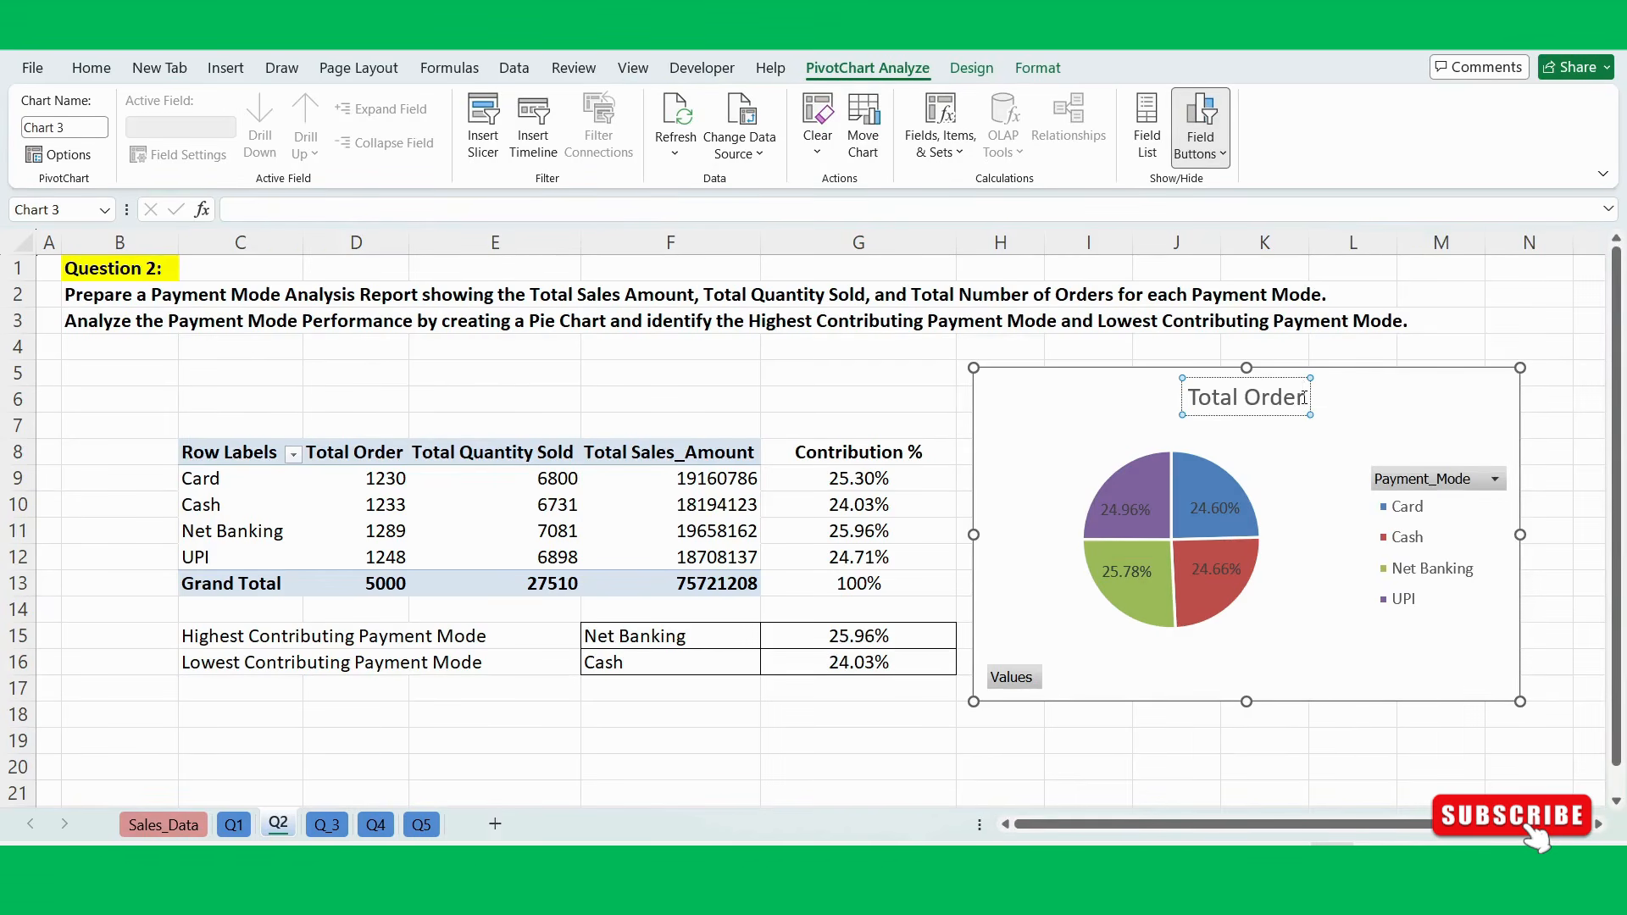
left_click_drag(1305, 398, 1185, 401)
type("Pa")
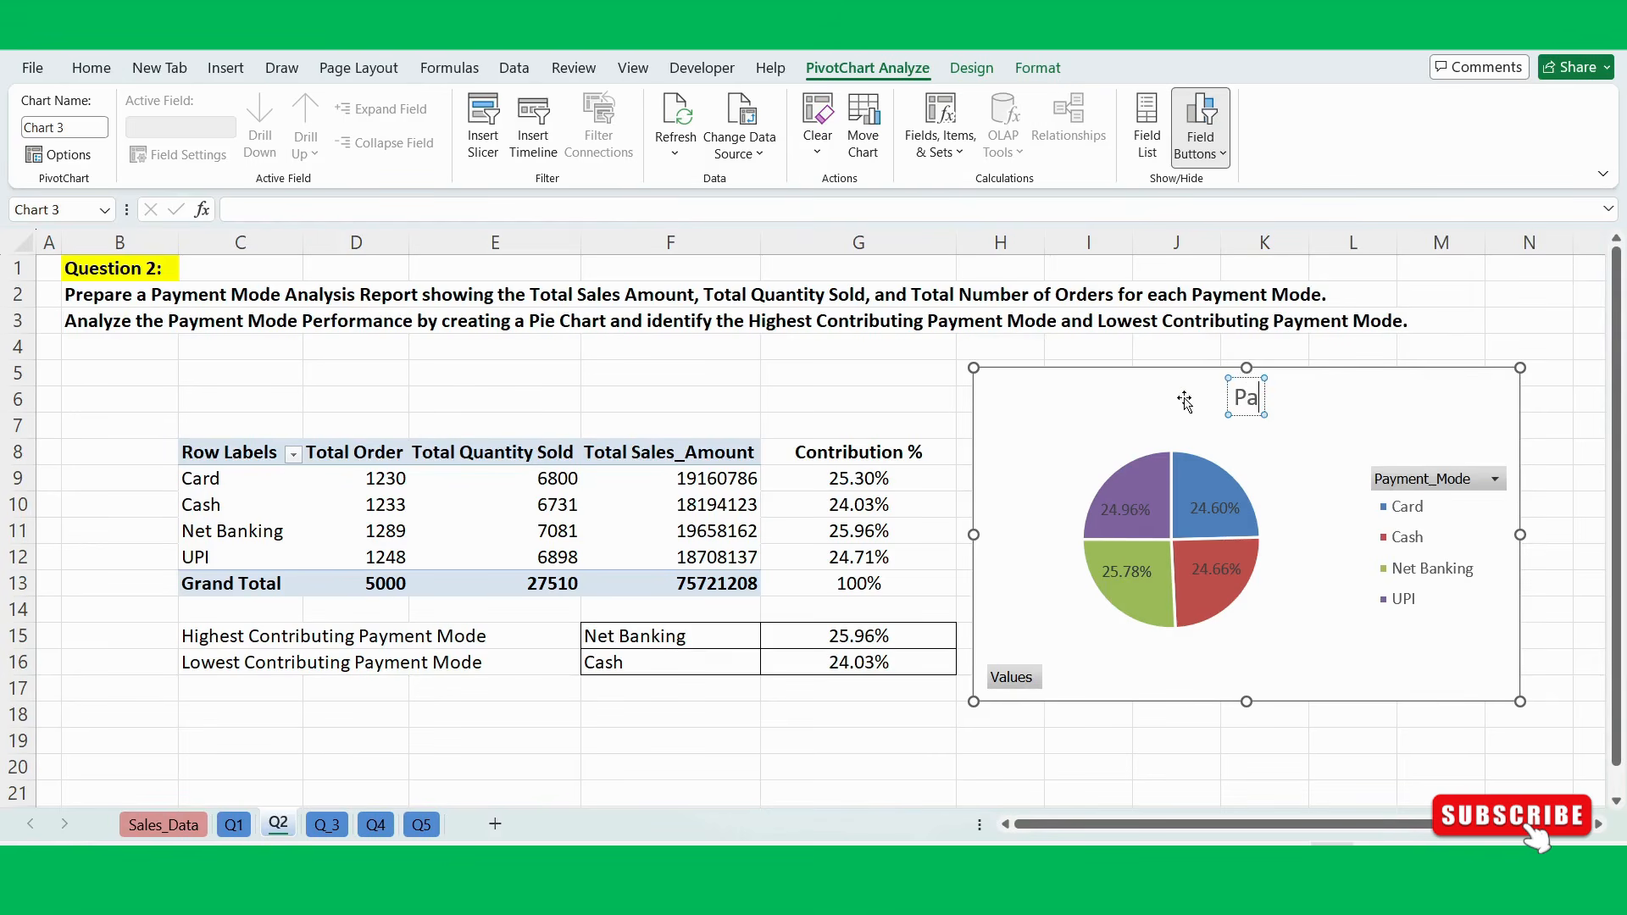
type("yment Mo")
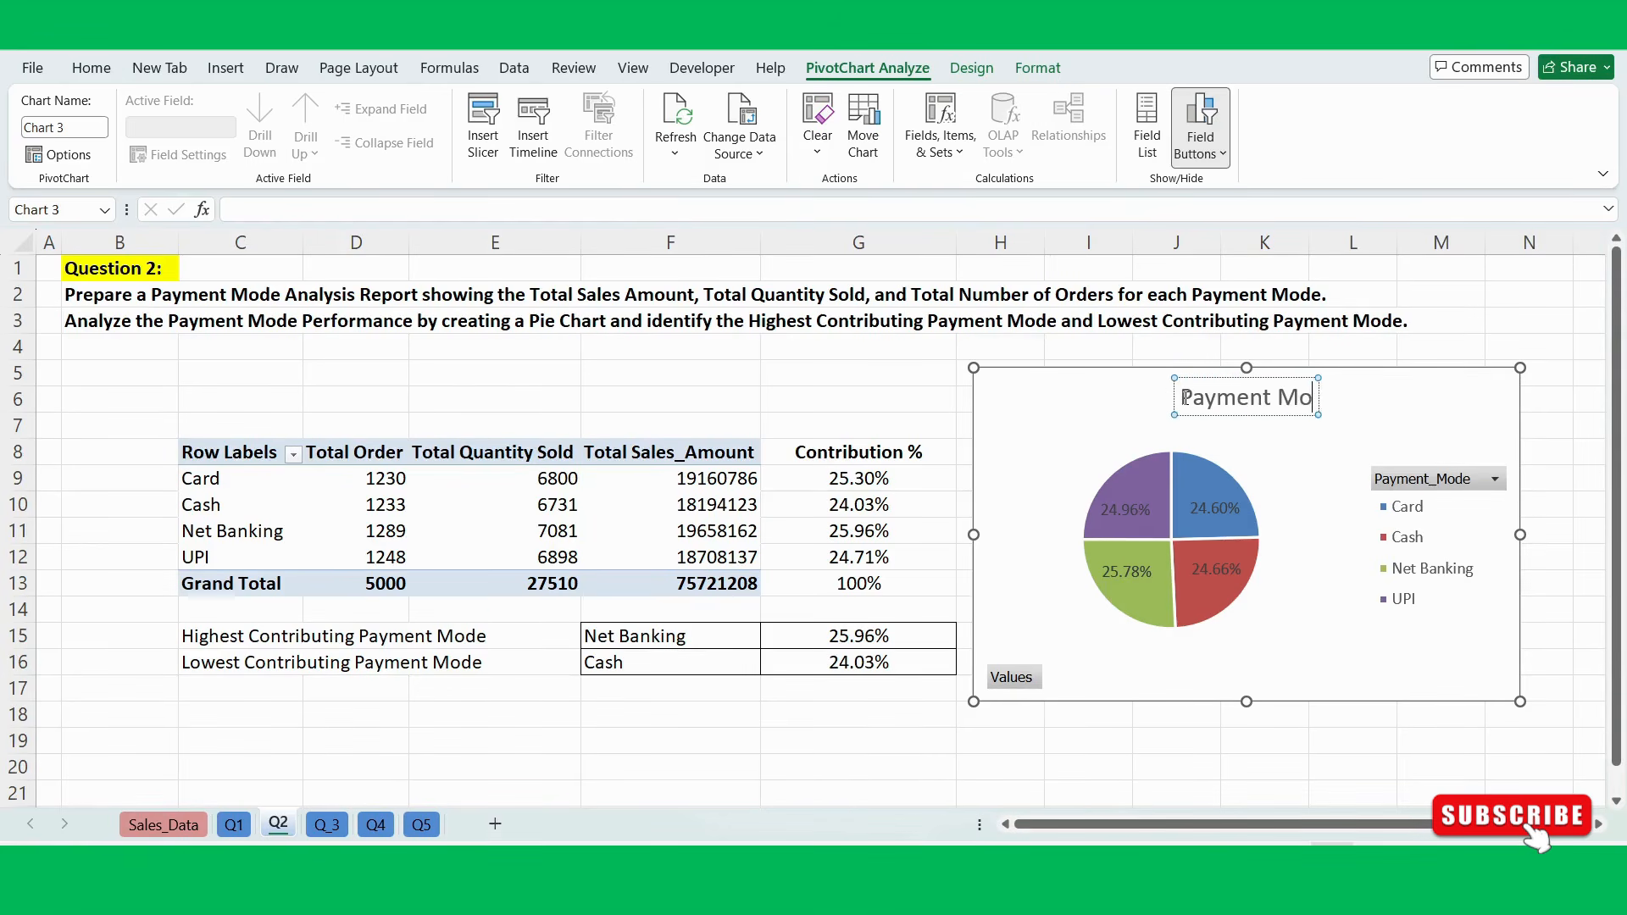
type("de Wise")
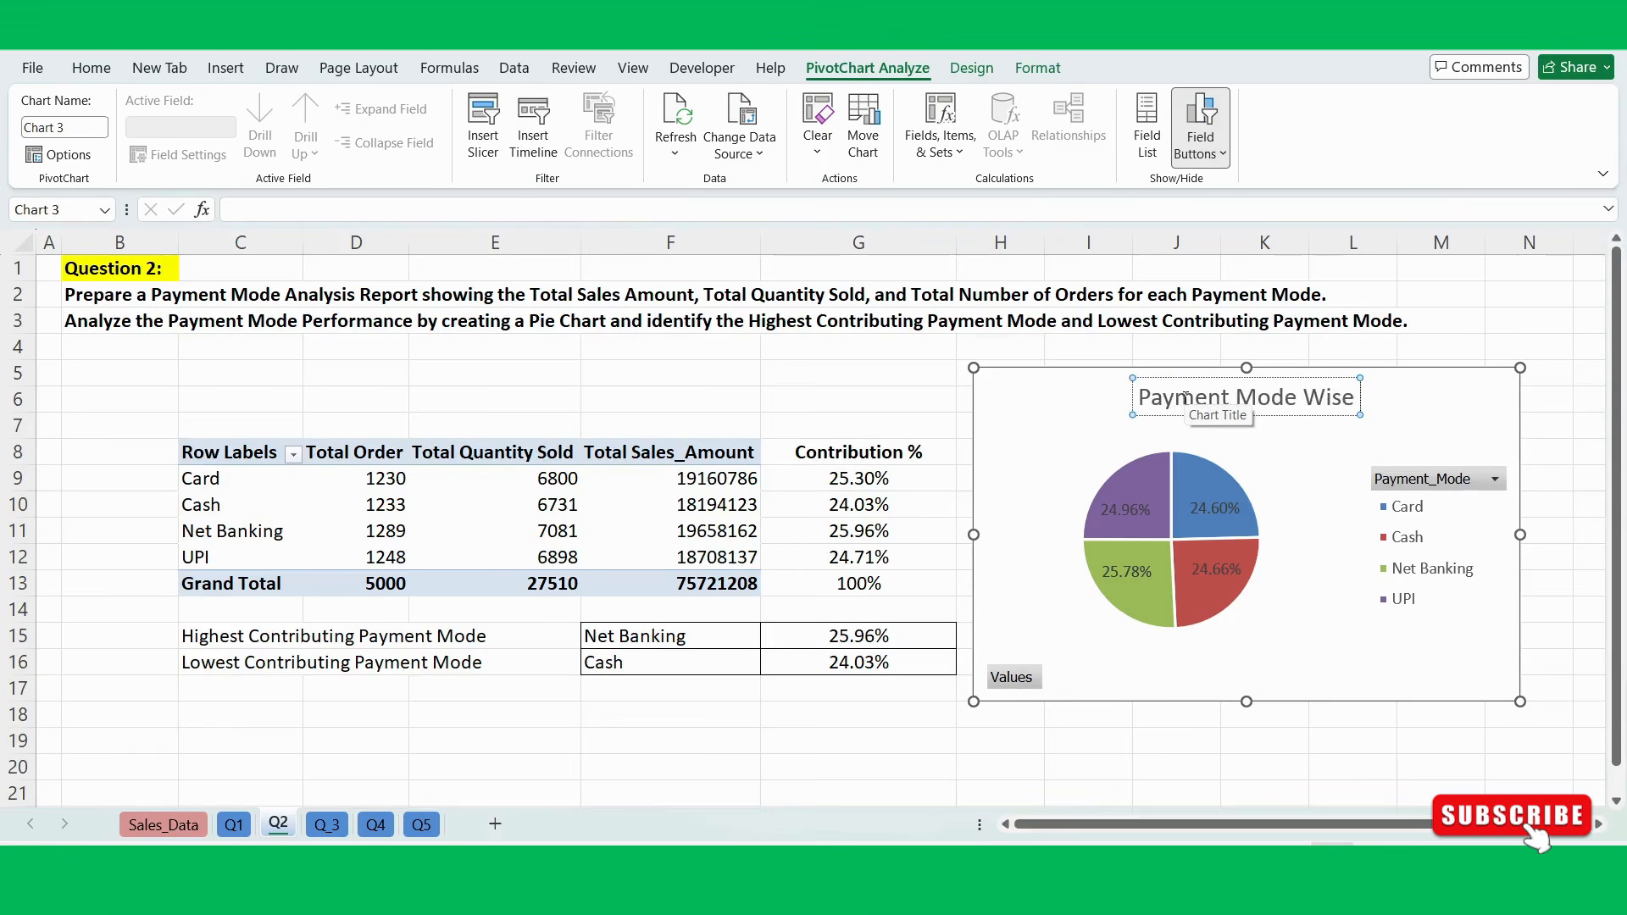
type(" Contribution")
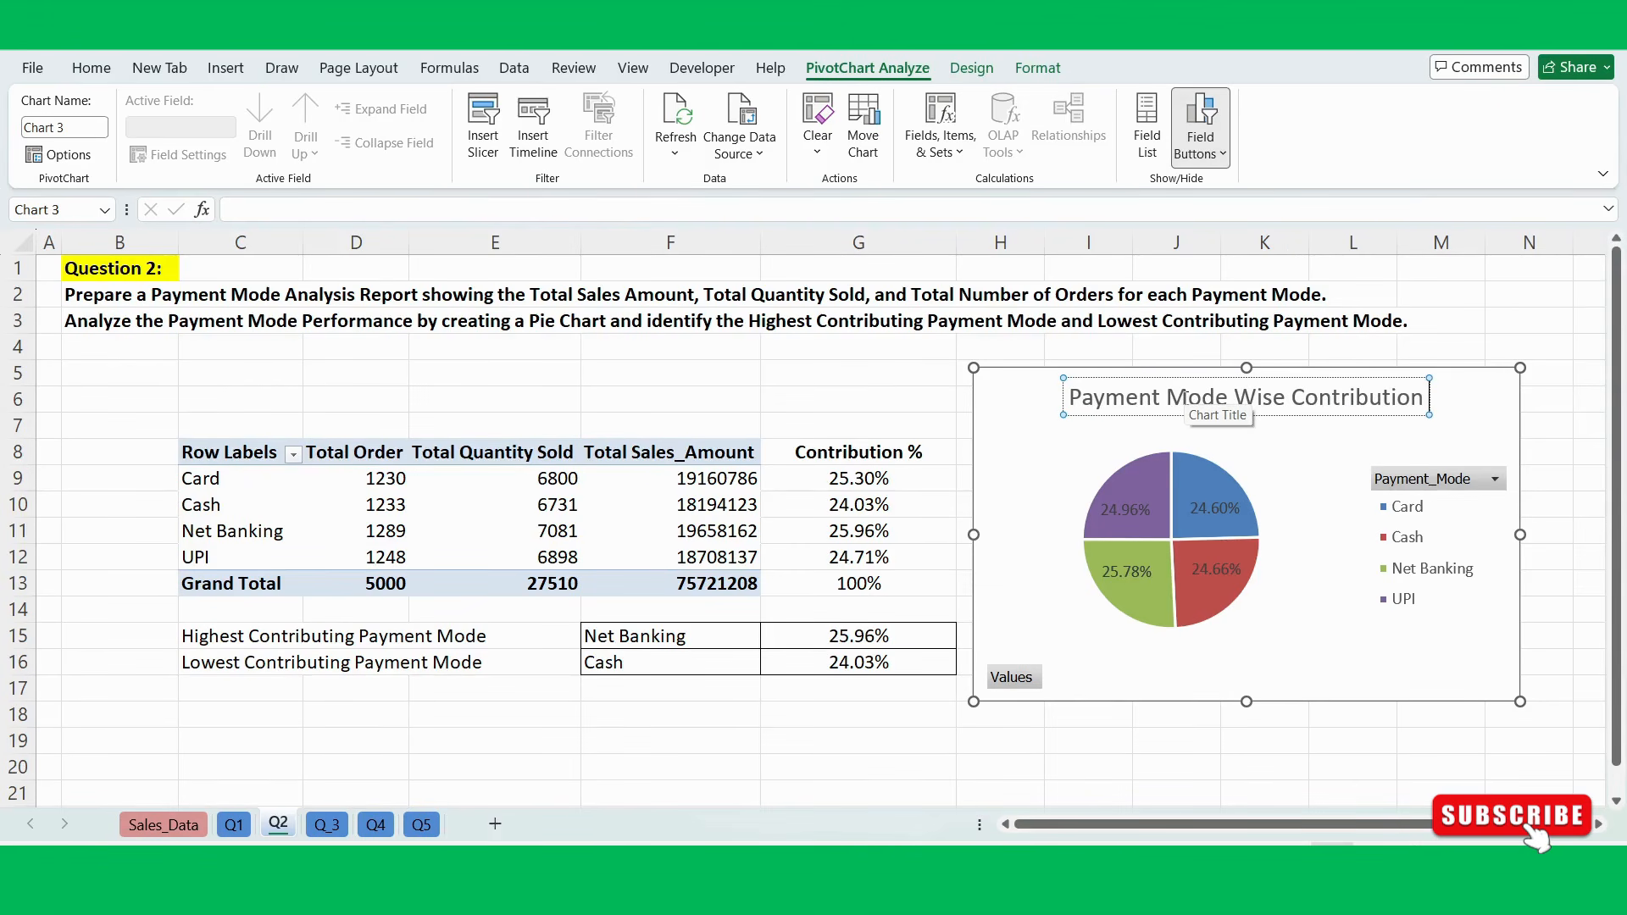
left_click(798, 376)
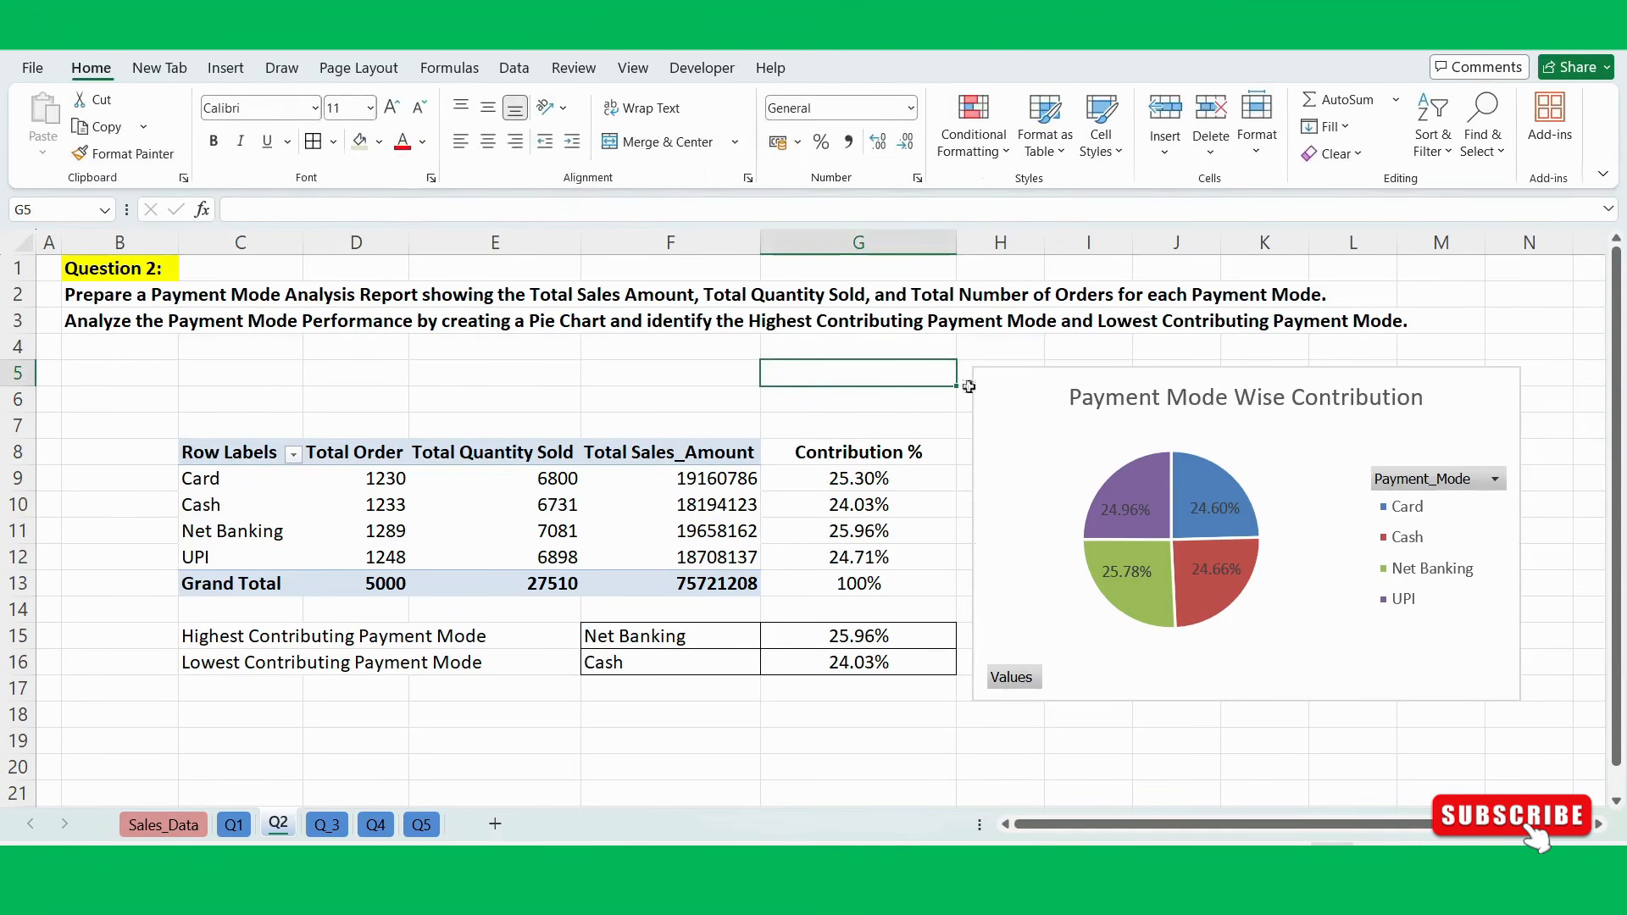
left_click(883, 395)
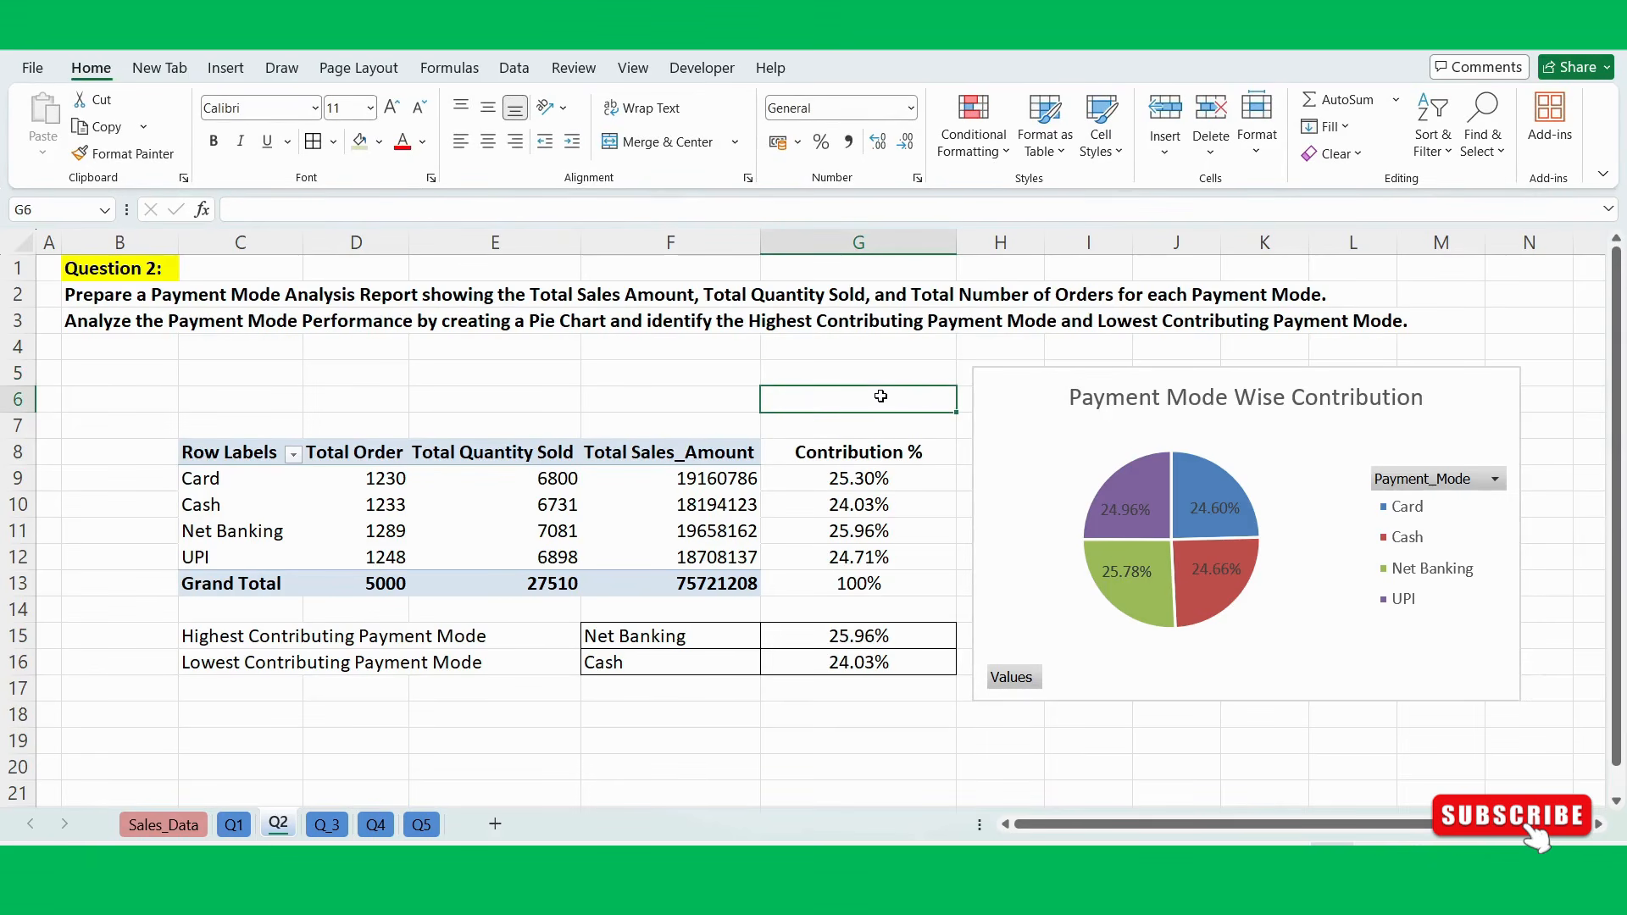
left_click(986, 402)
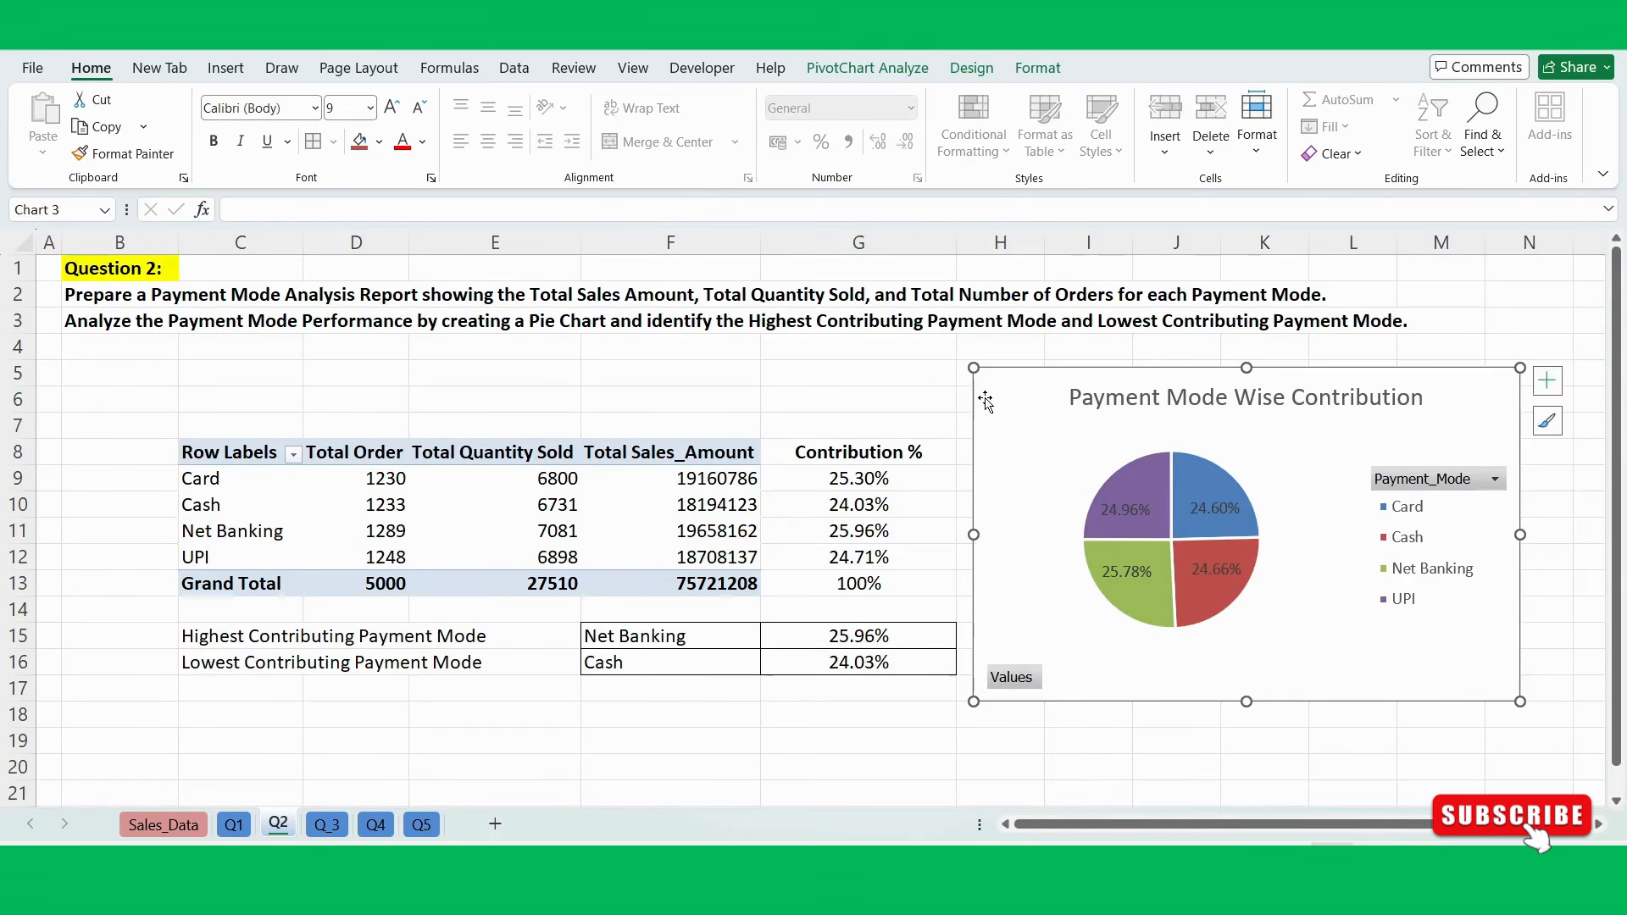
left_click(854, 380)
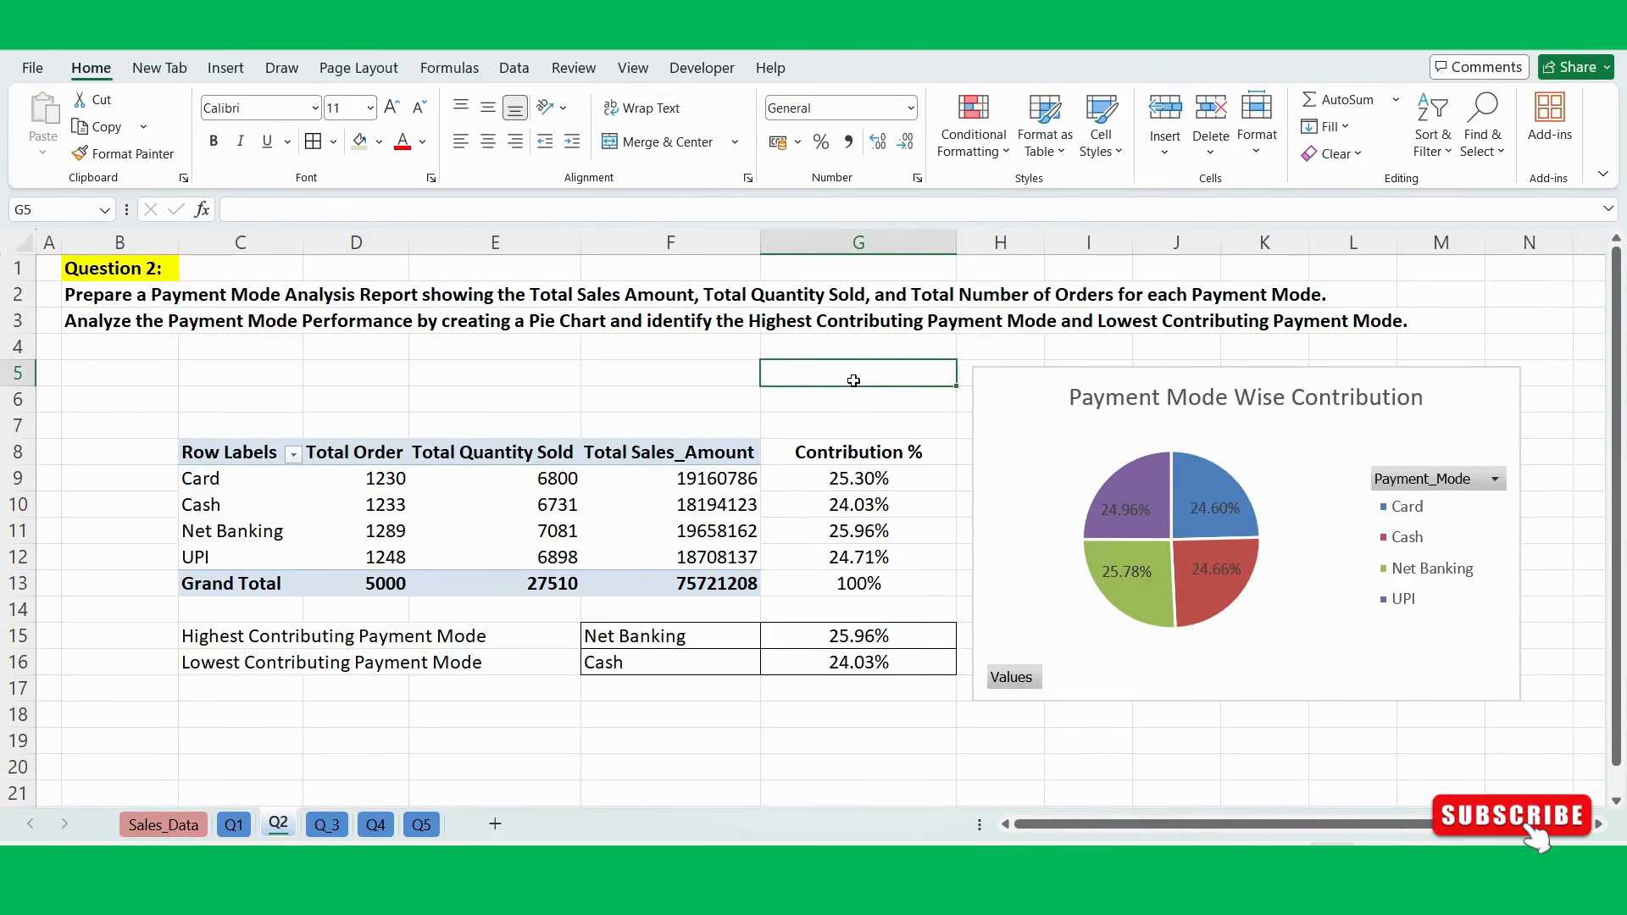
left_click(697, 384)
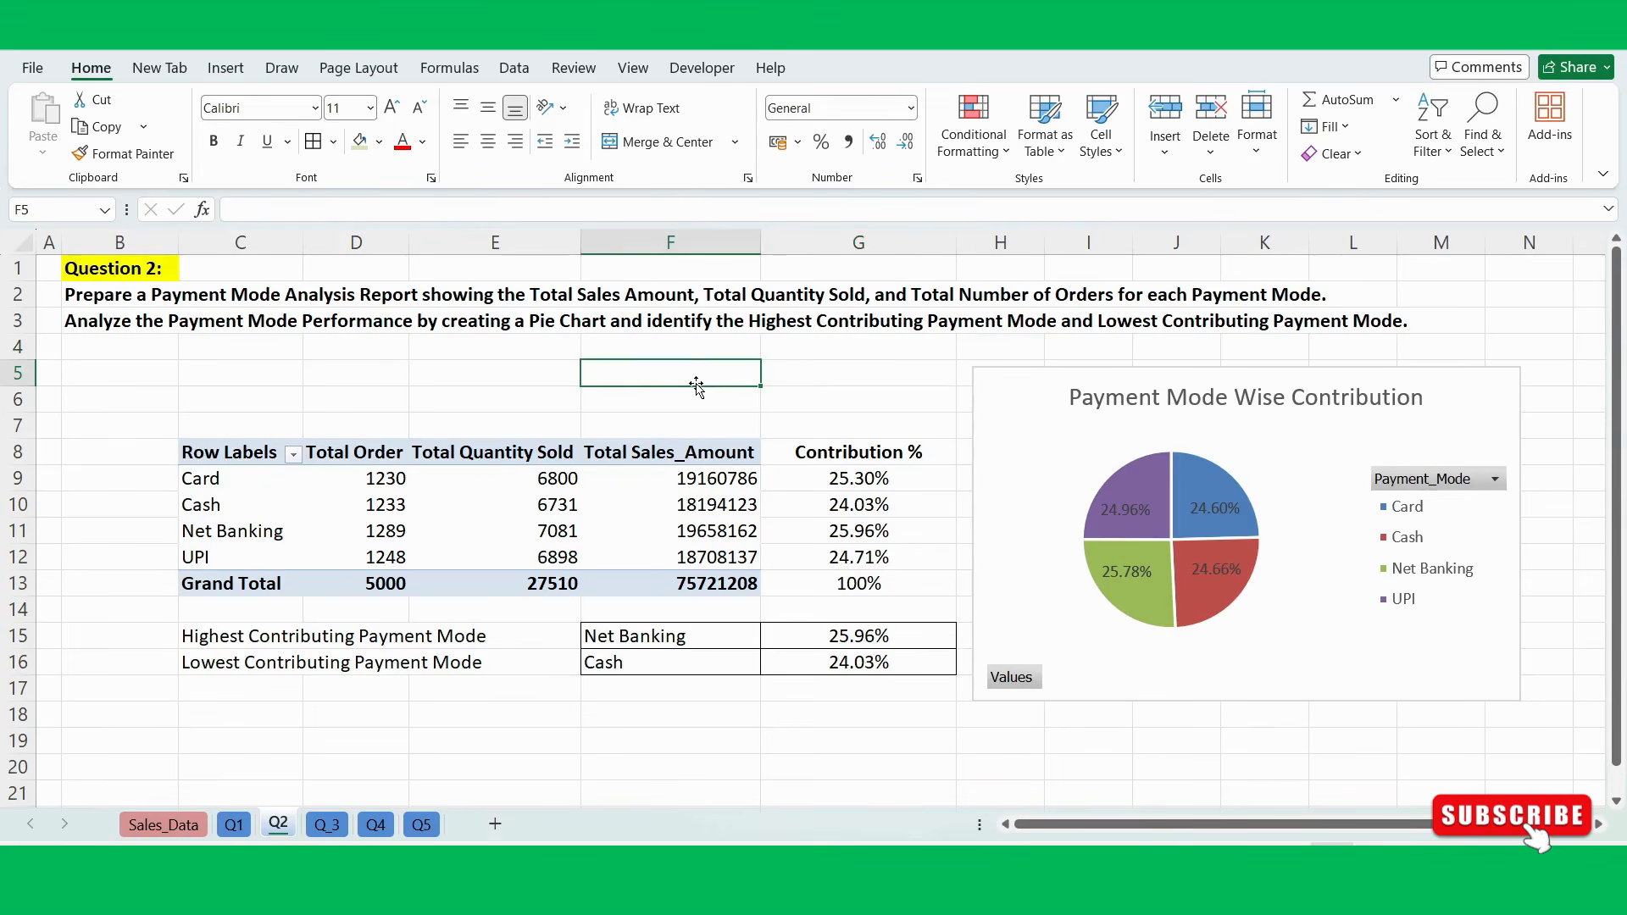
Move the pie chart over the table so it stays in view and give its chart area a solid line border.
left_click(476, 378)
left_click(658, 738)
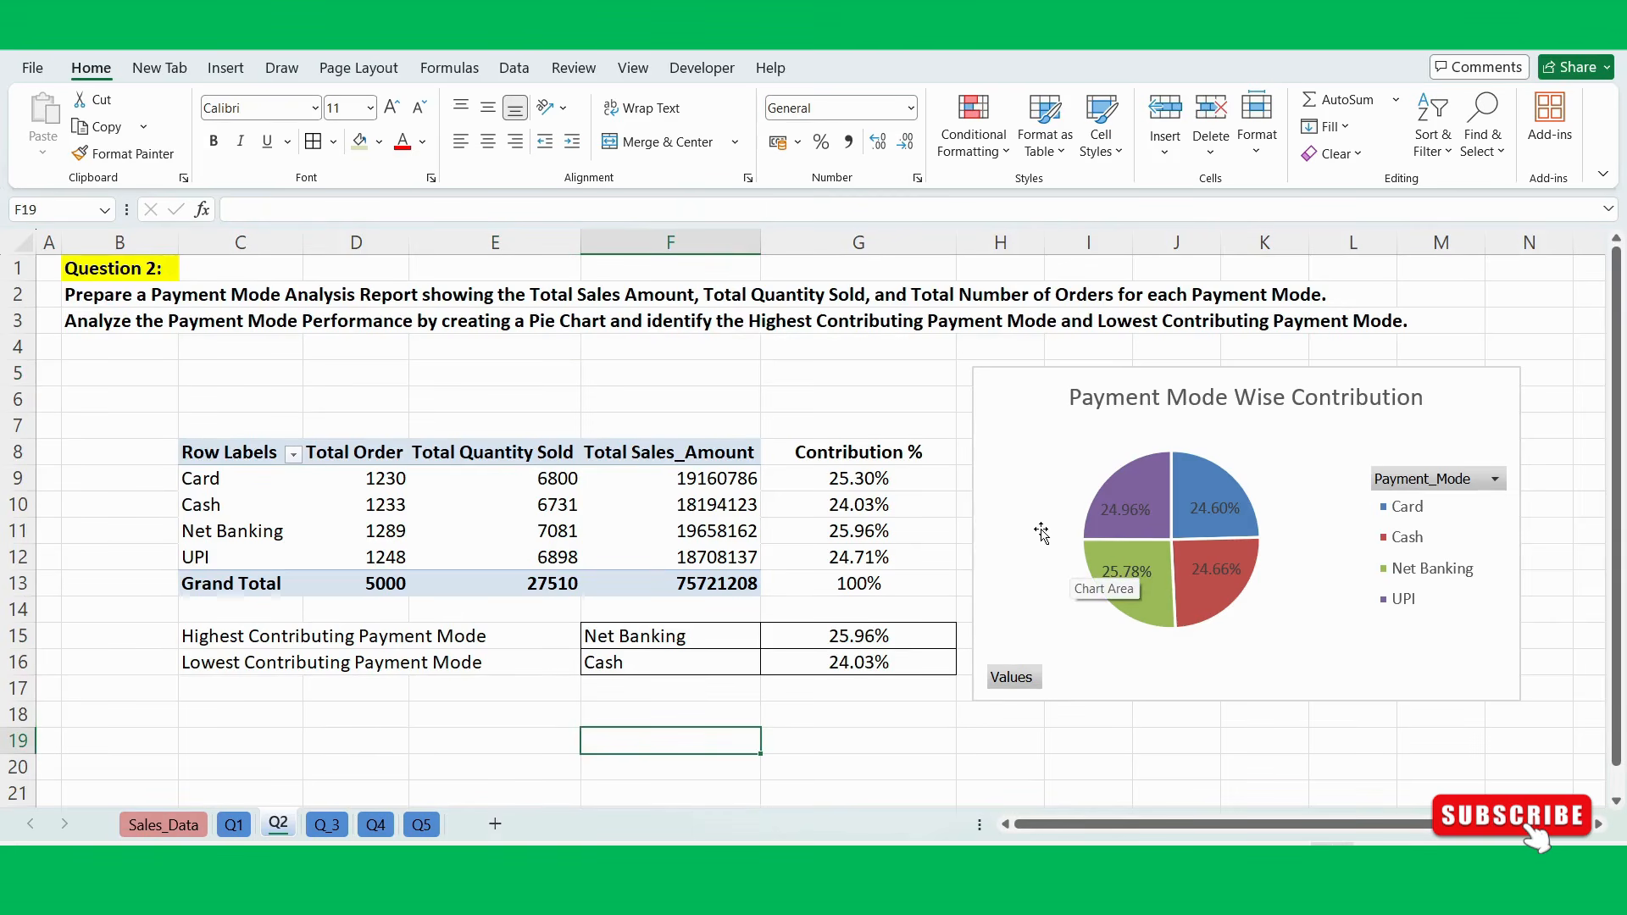
left_click(995, 411)
left_click_drag(995, 412, 890, 402)
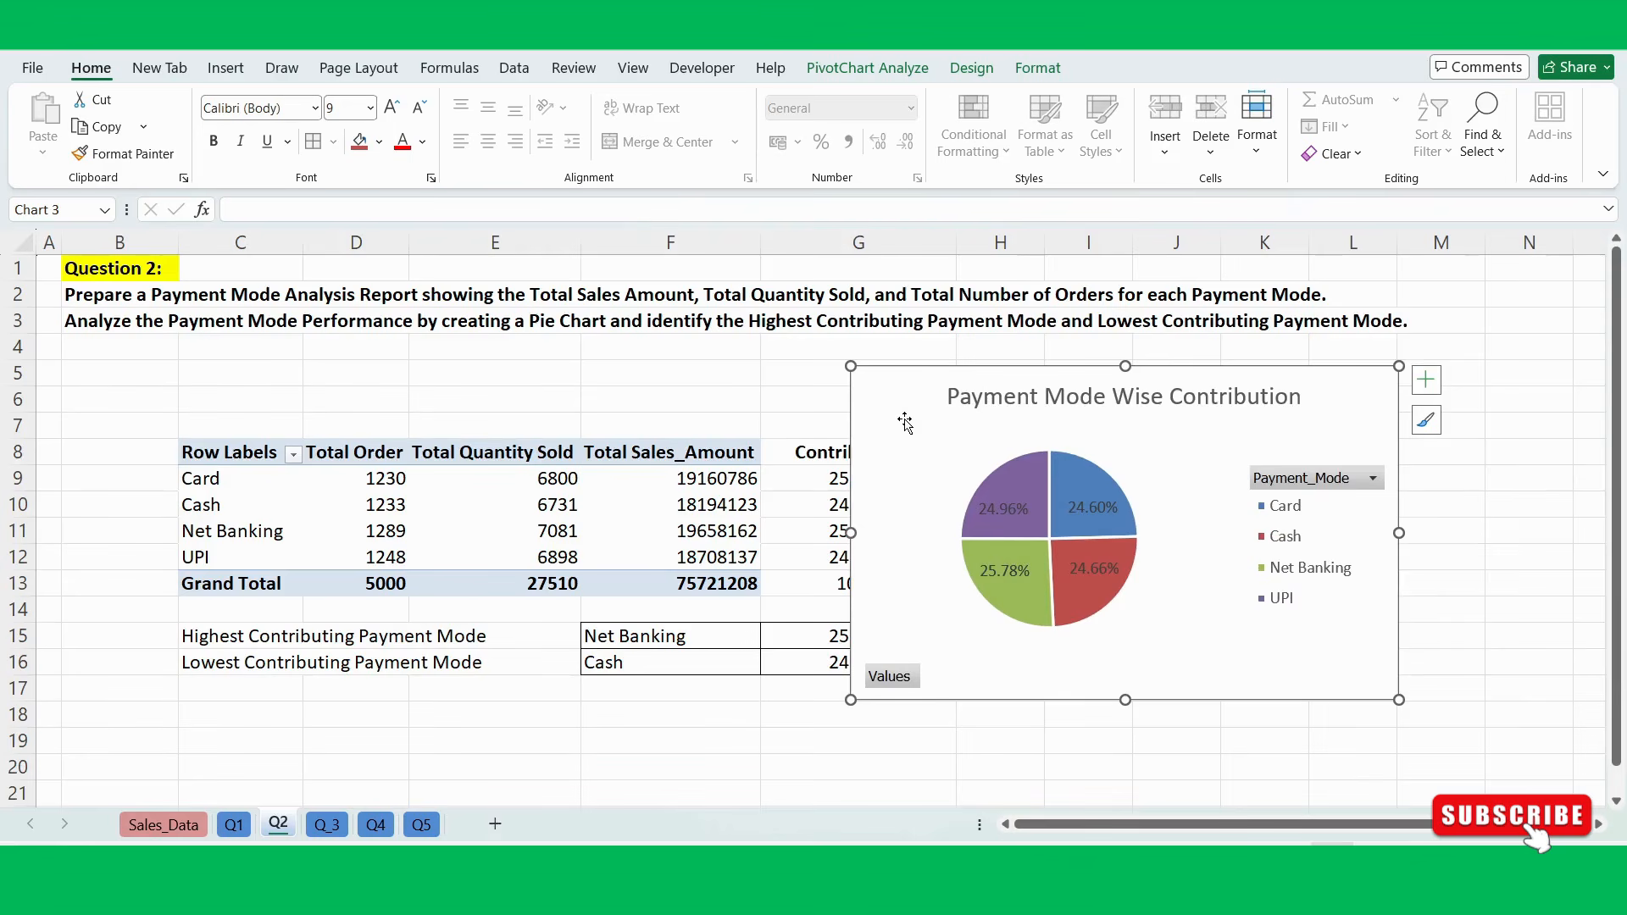
double_click(906, 422)
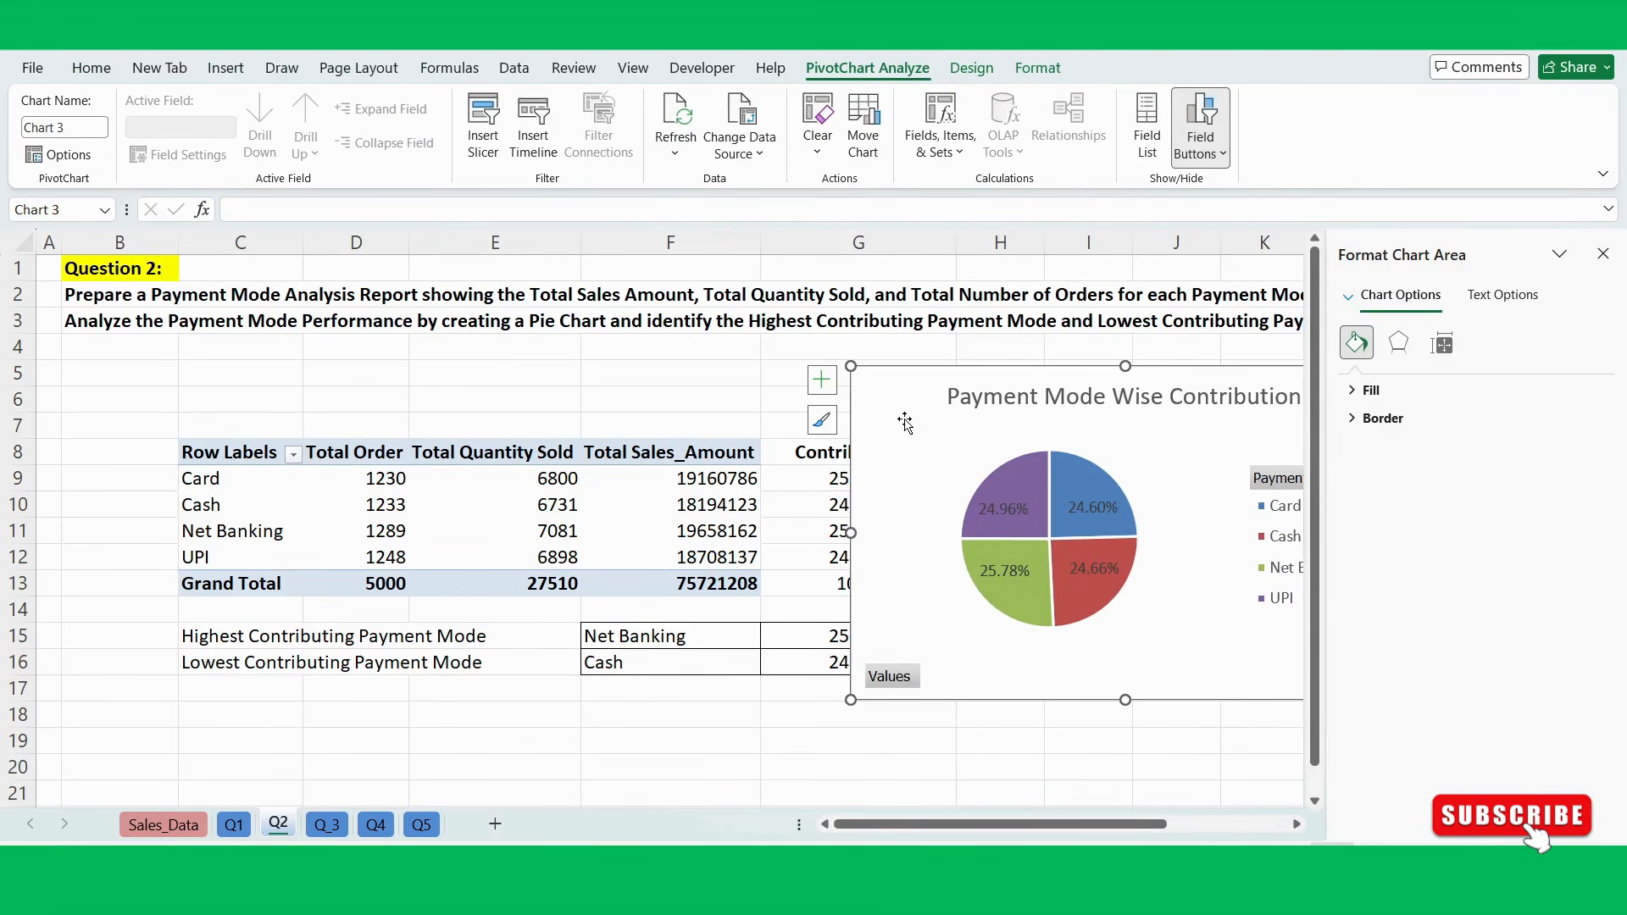
left_click_drag(915, 412, 739, 405)
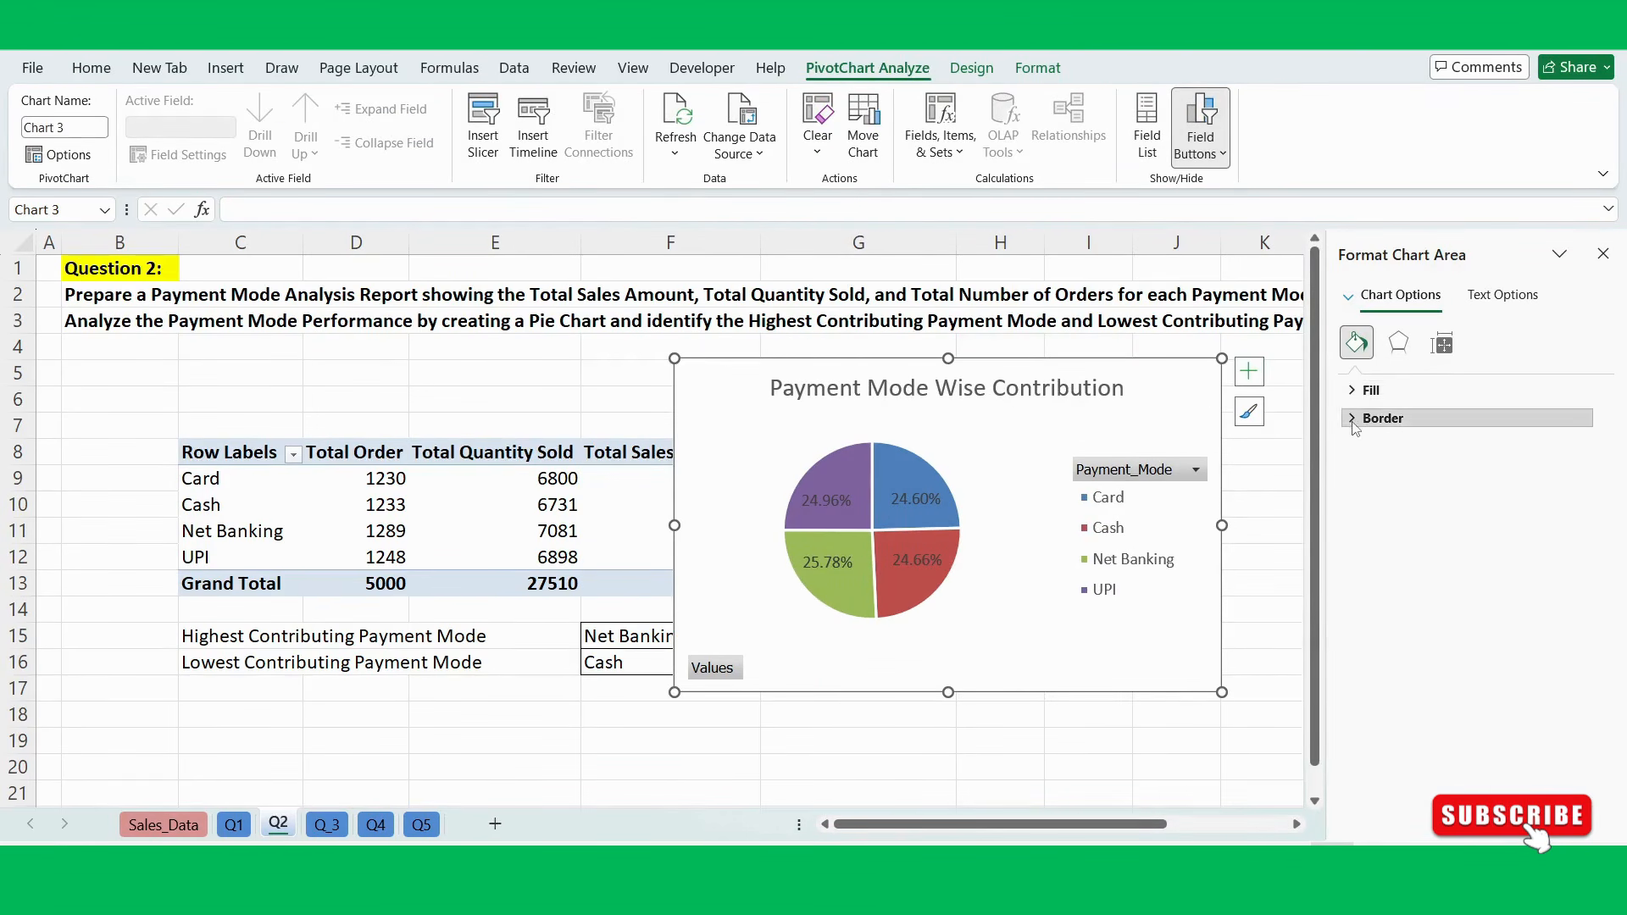
left_click(1382, 418)
left_click(1369, 476)
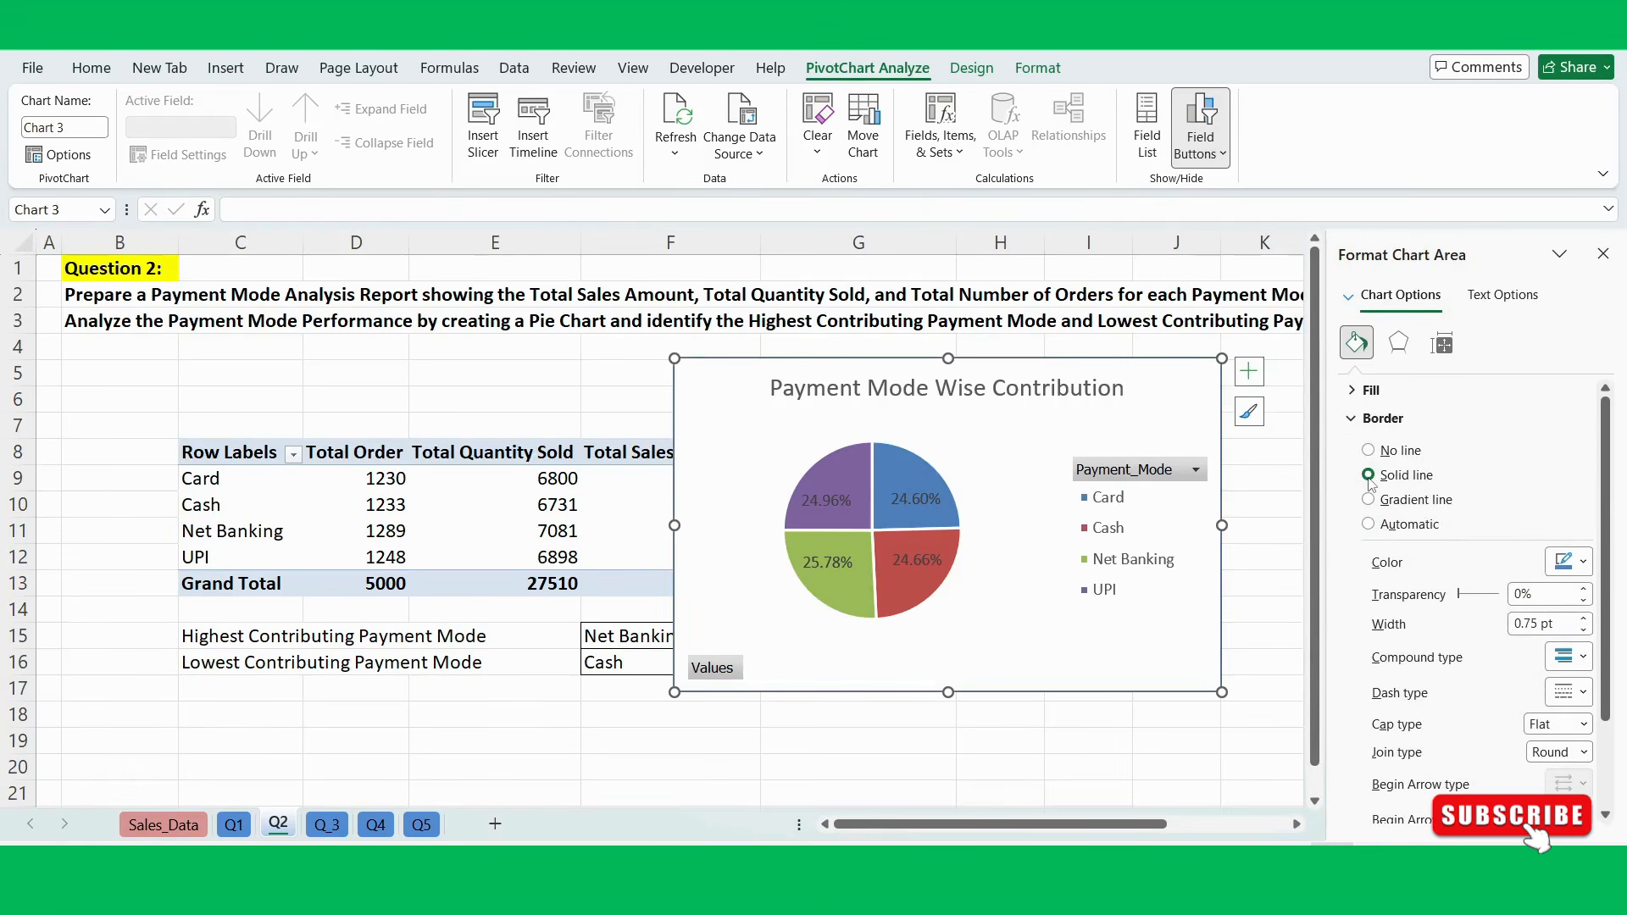
left_click(1244, 508)
left_click(1273, 404)
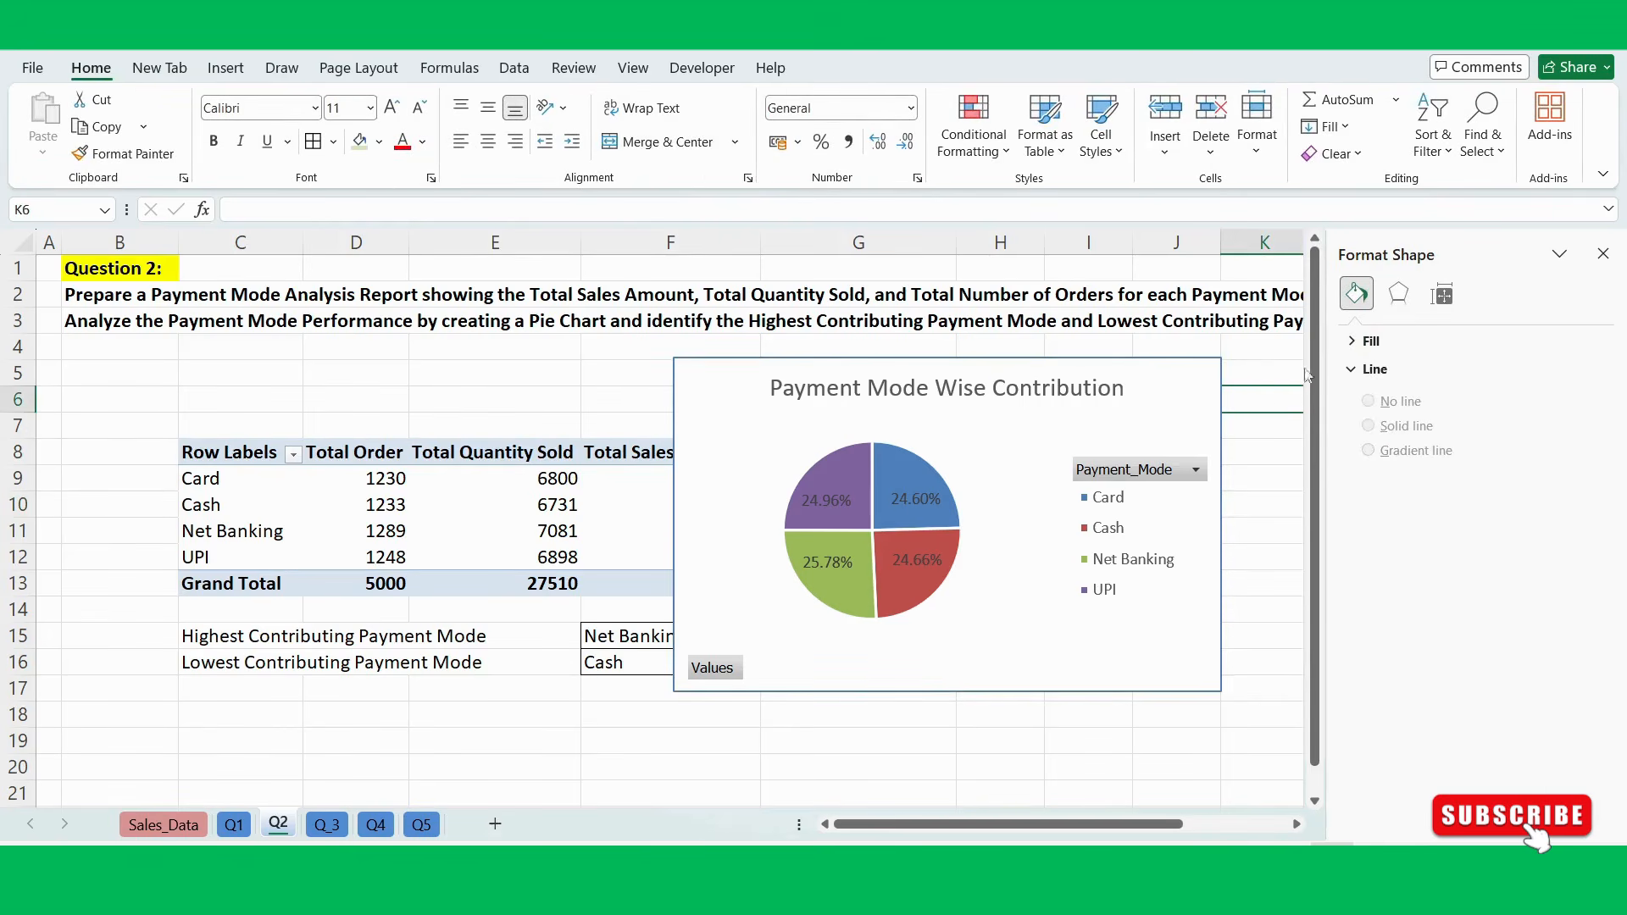
Close the formatting pane and move the pie chart back beside the table, covering about H5:M17.
left_click(1603, 254)
left_click_drag(1146, 414, 1427, 415)
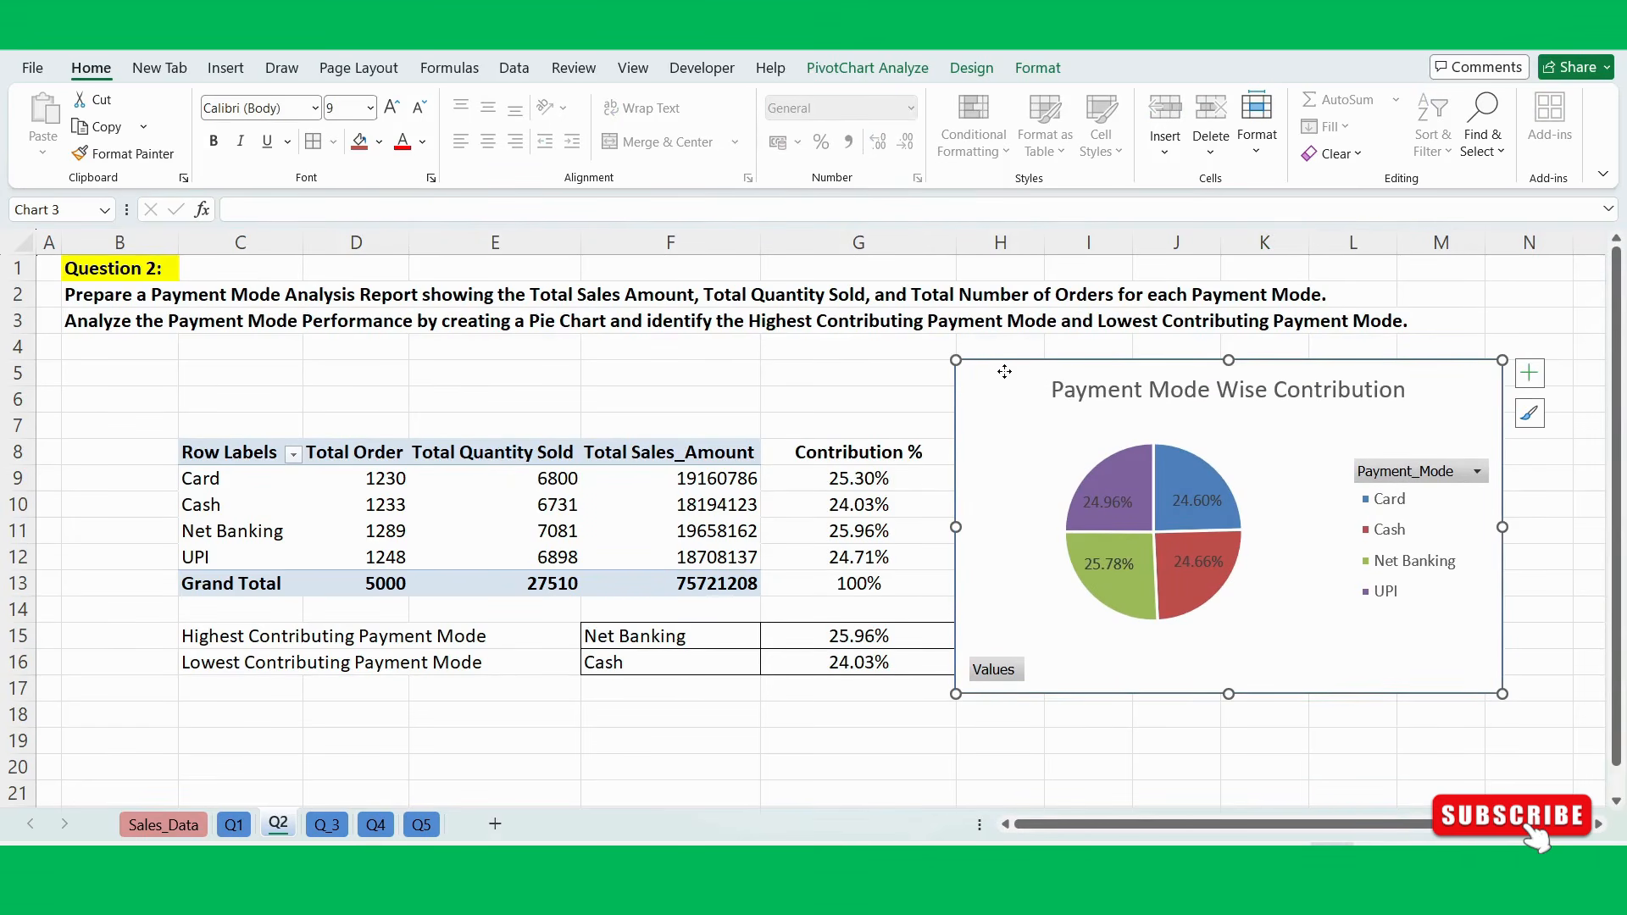
left_click(775, 383)
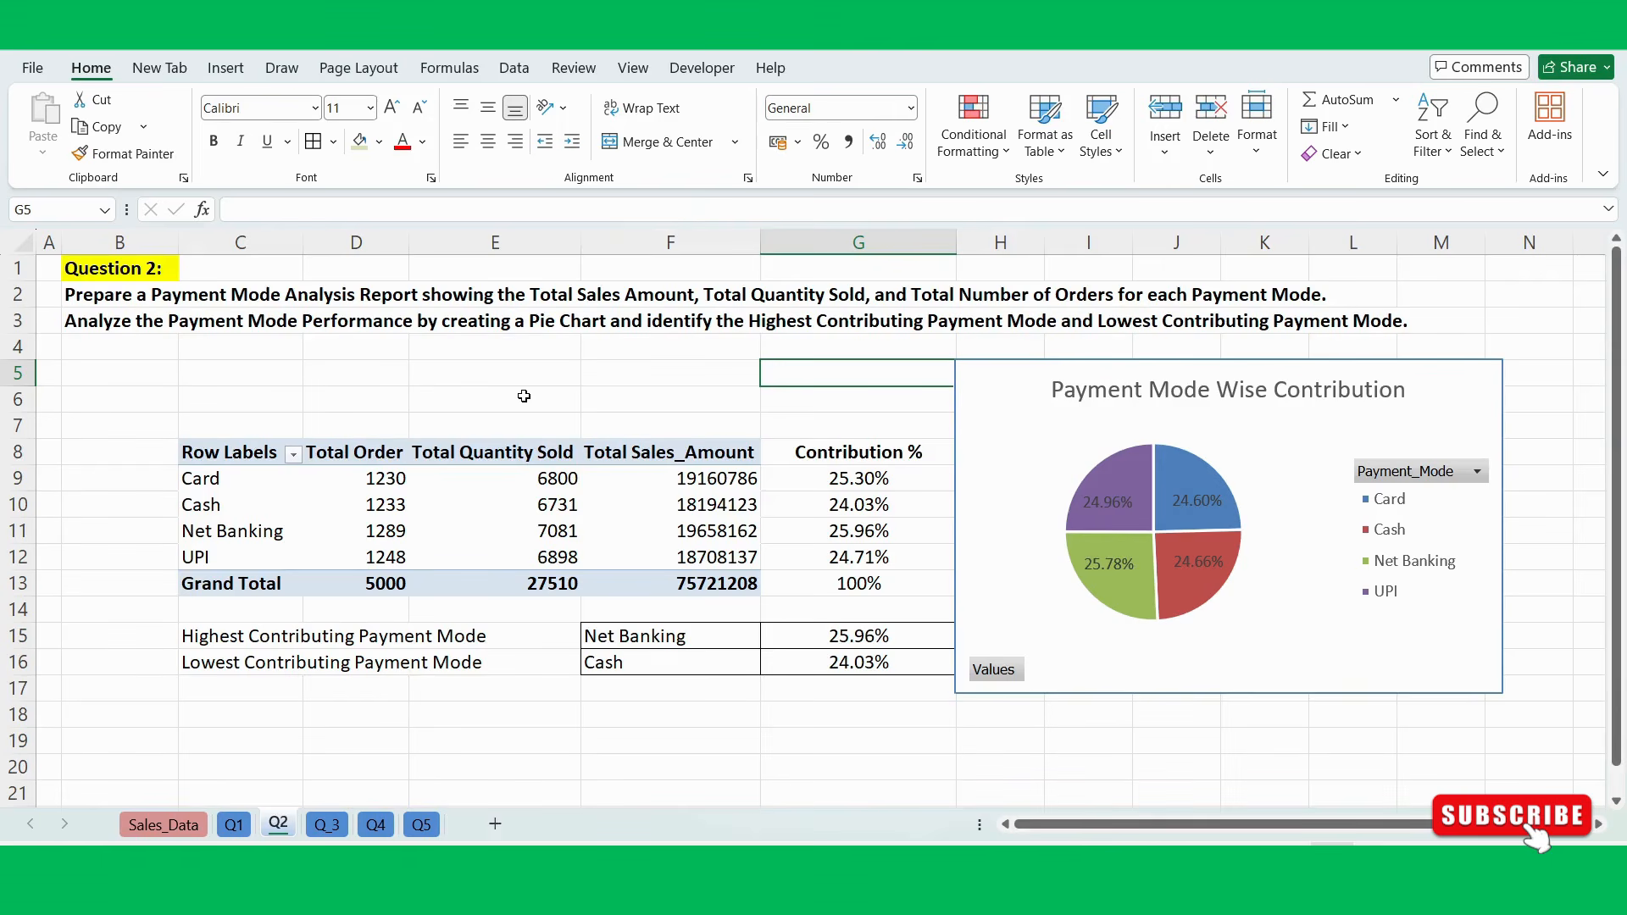
left_click(446, 396)
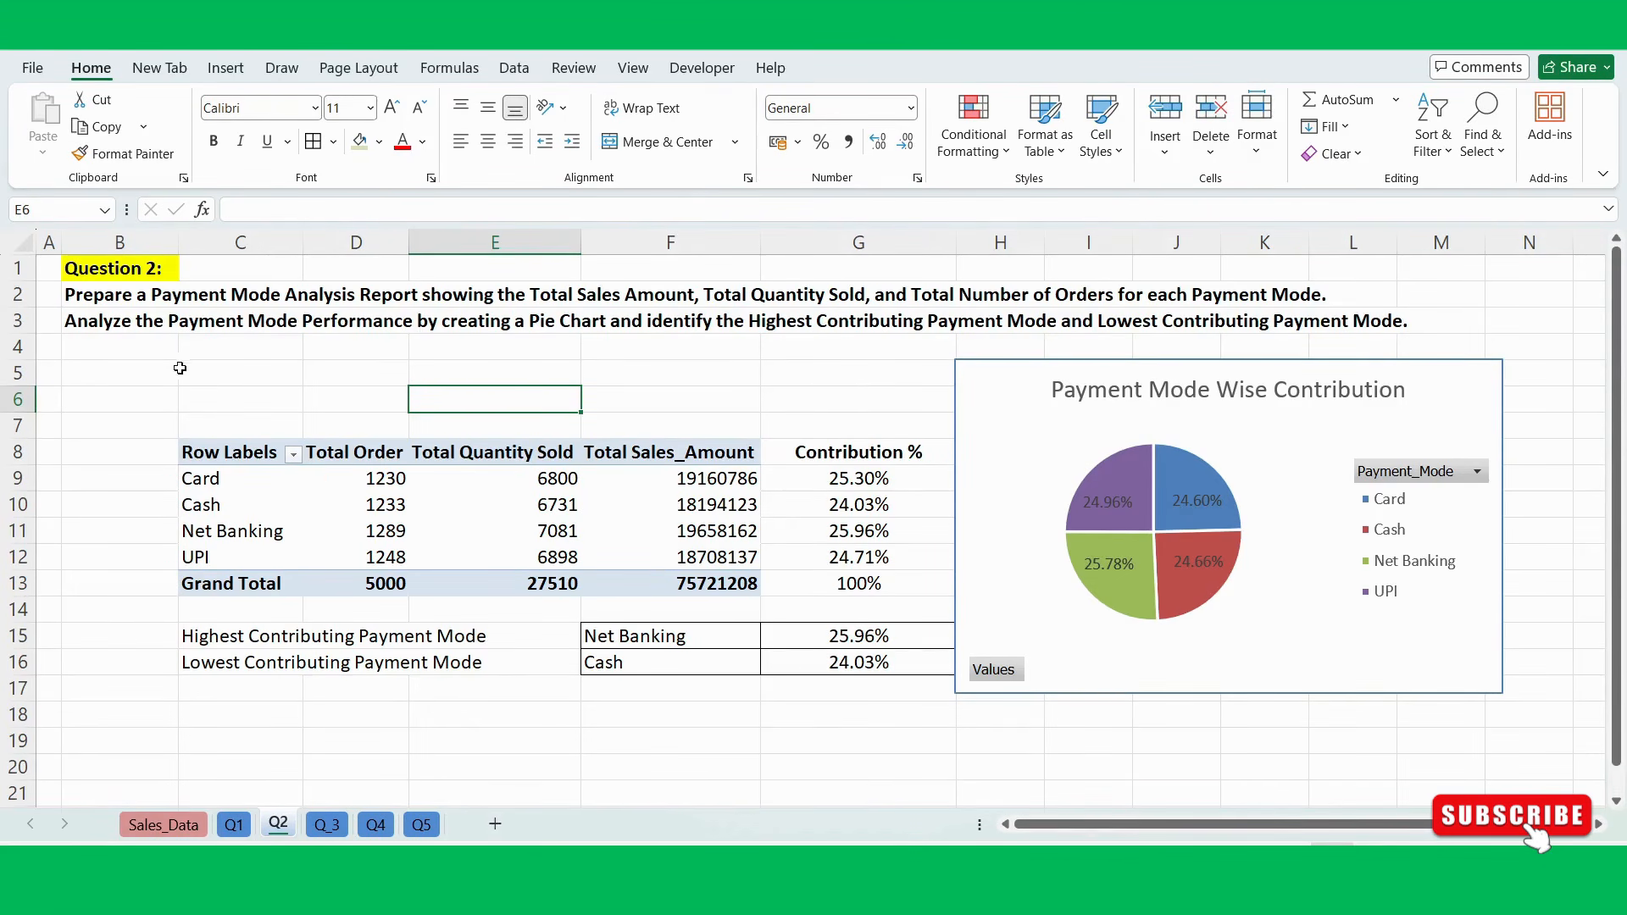
left_click(121, 495)
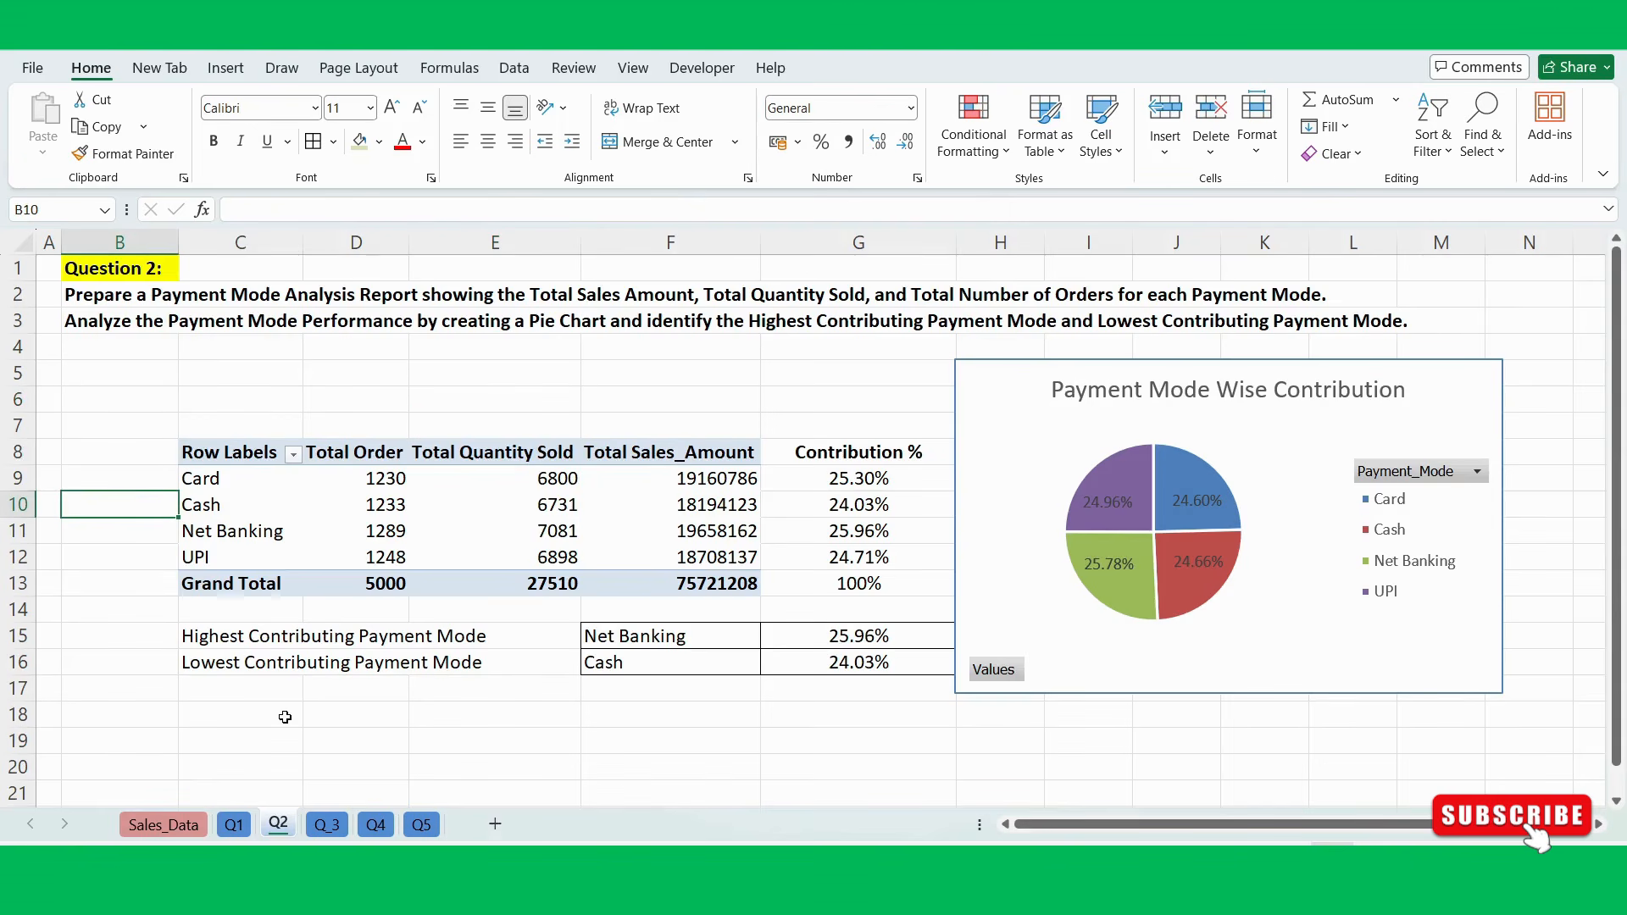
Open the Q_3 sheet and read the request for the Product-wise Sales Contribution Report.
left_click(328, 827)
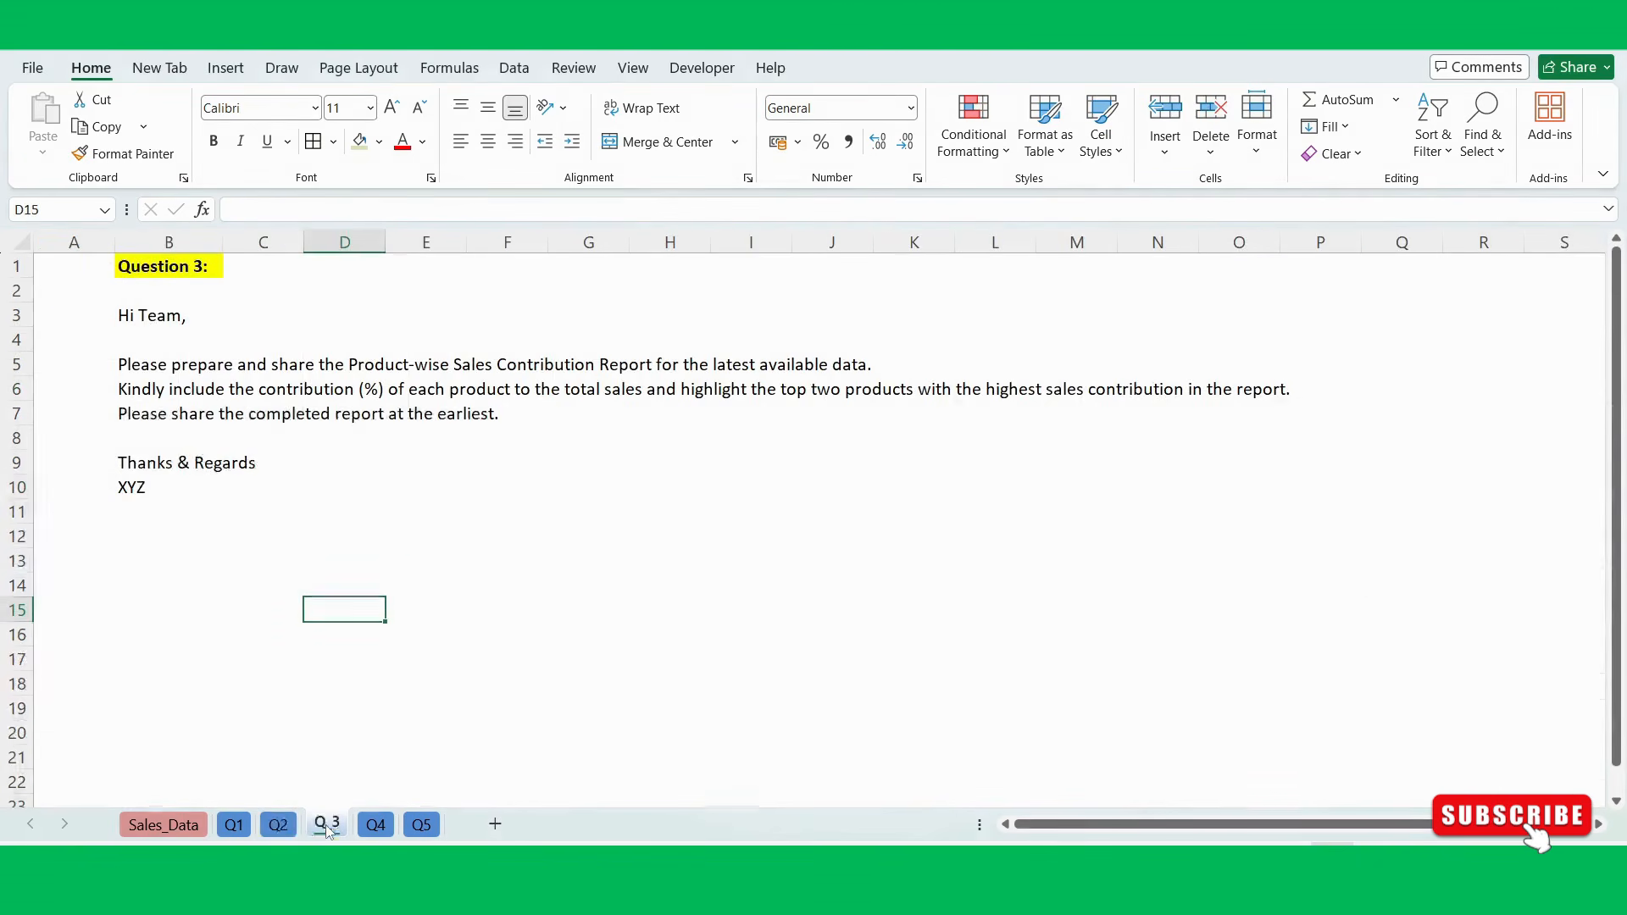
left_click(470, 530)
scroll(339, 542, "up", 1)
scroll(339, 541, "down", 1)
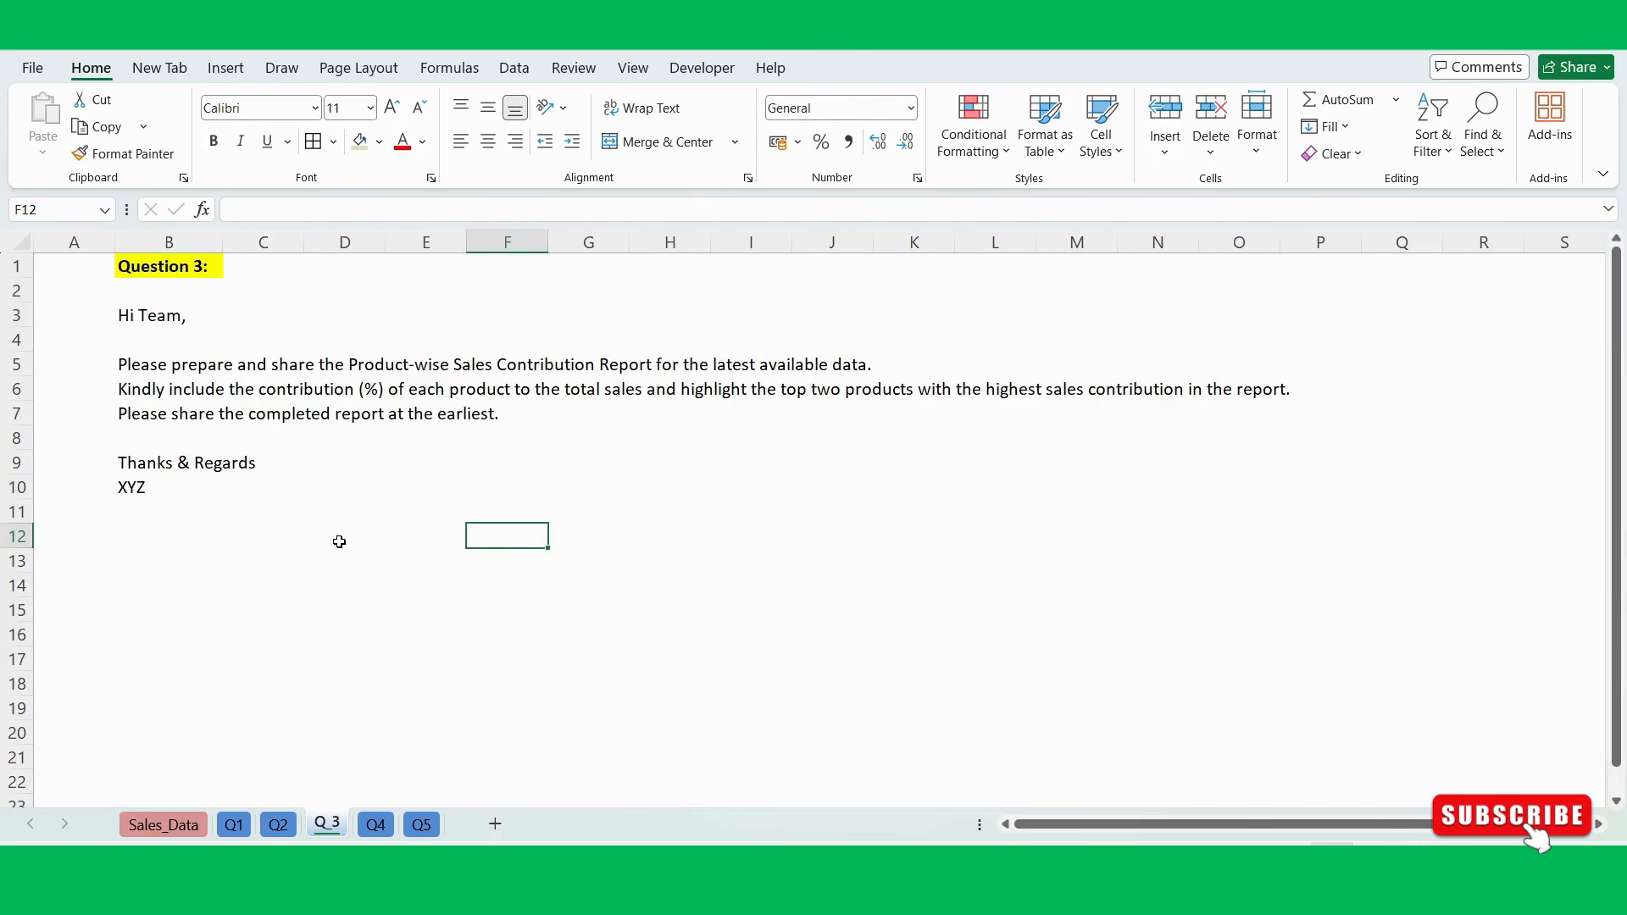
left_click(252, 542)
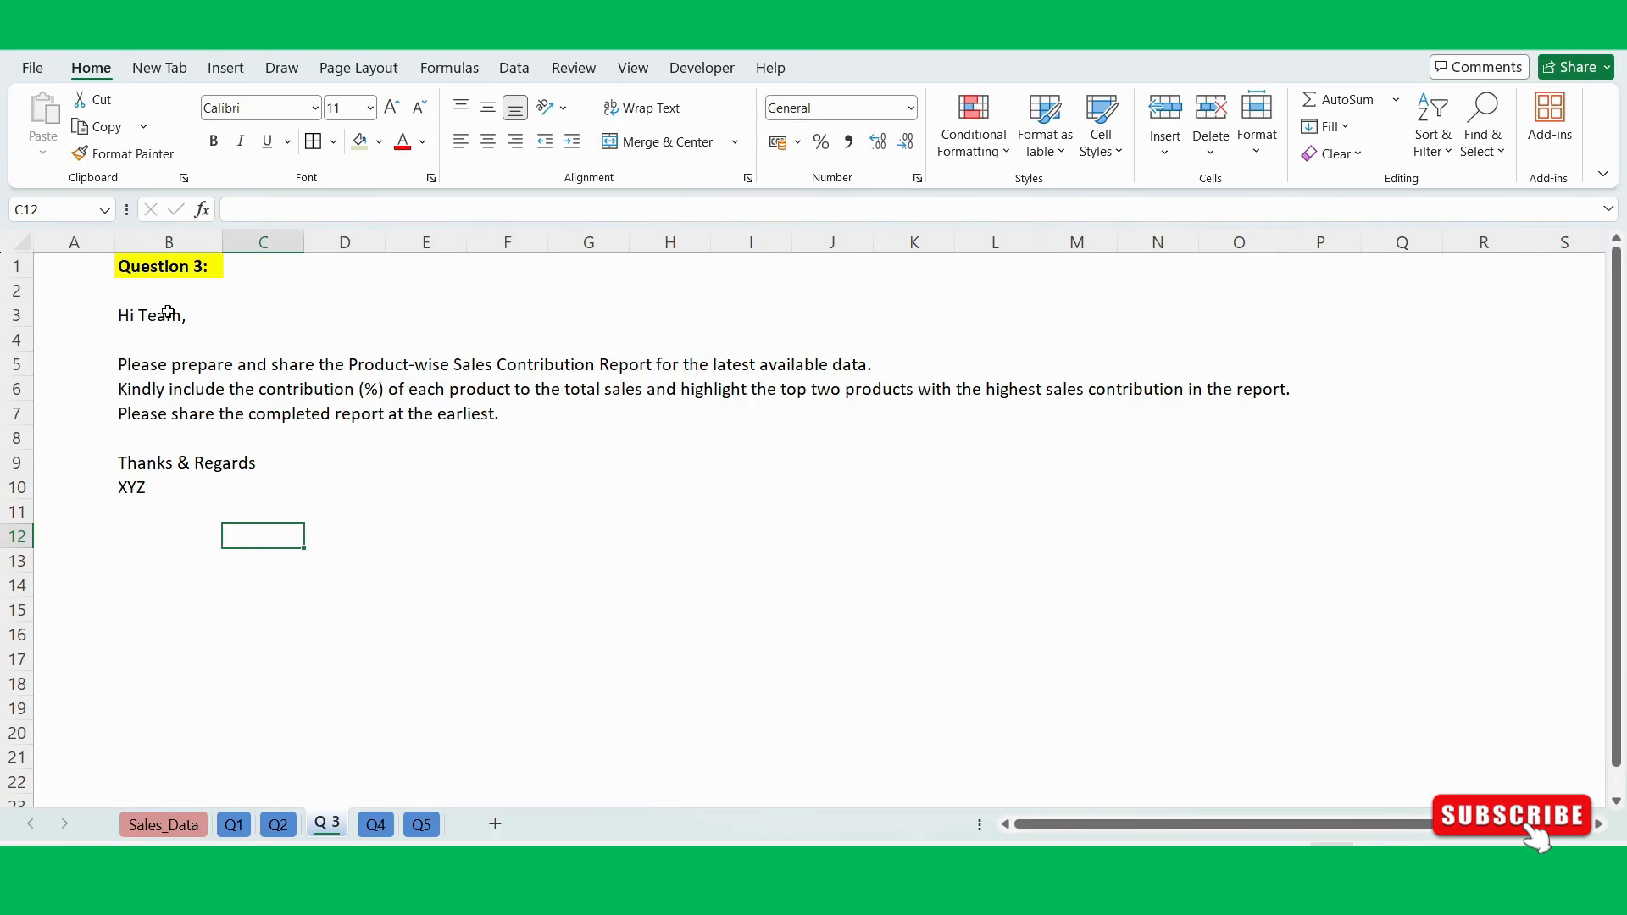
left_click(129, 315)
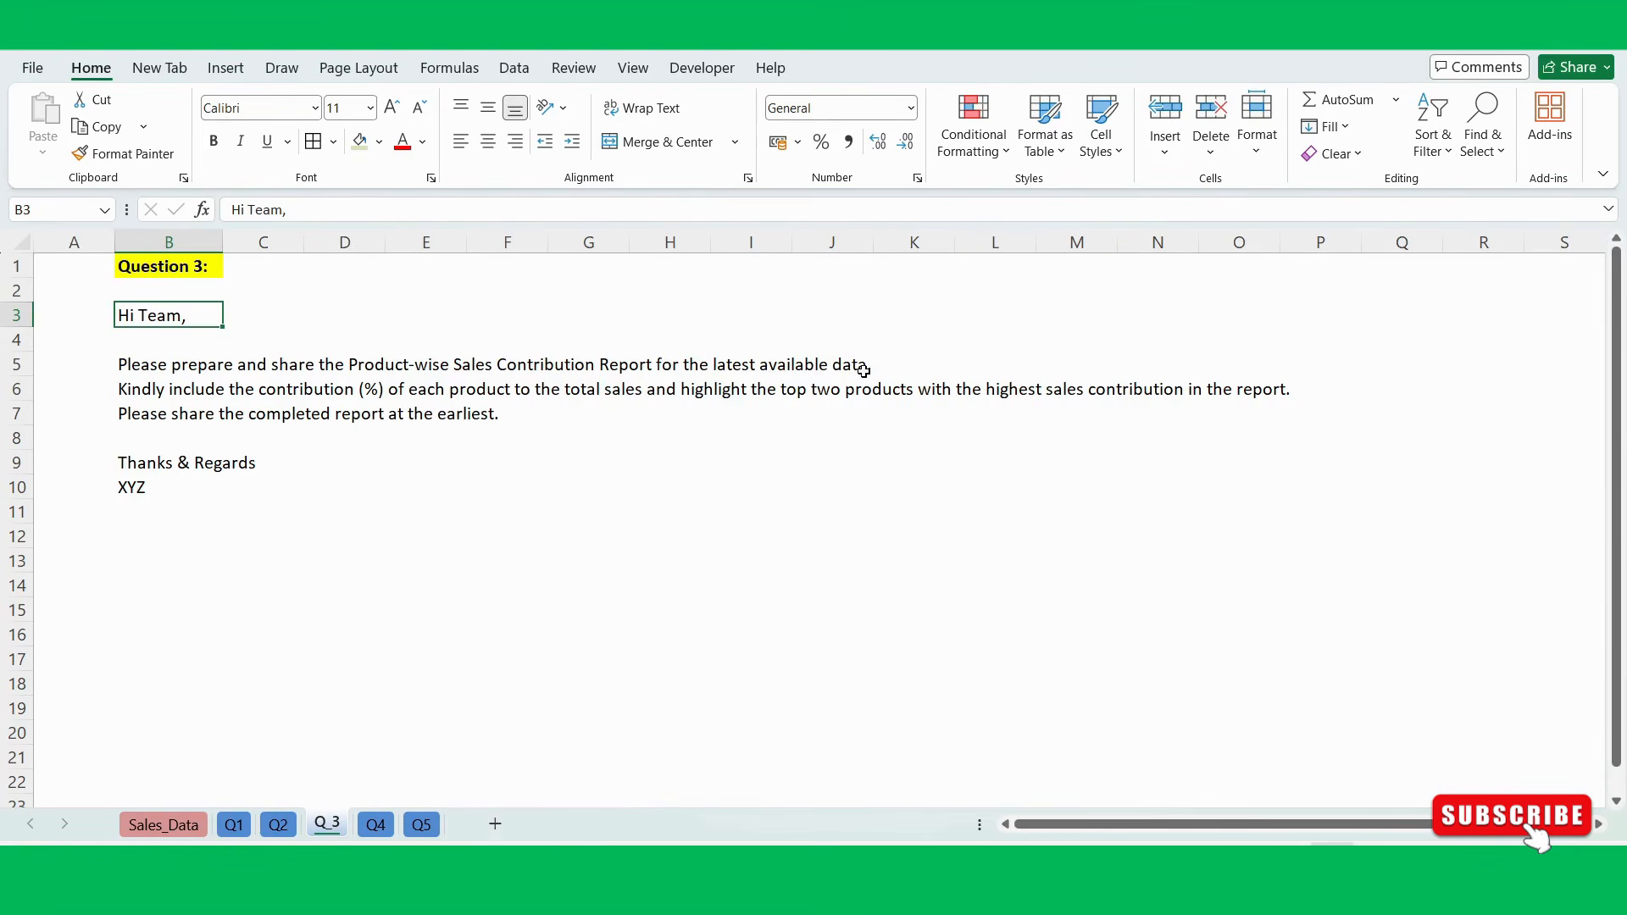
left_click(160, 818)
left_click(327, 825)
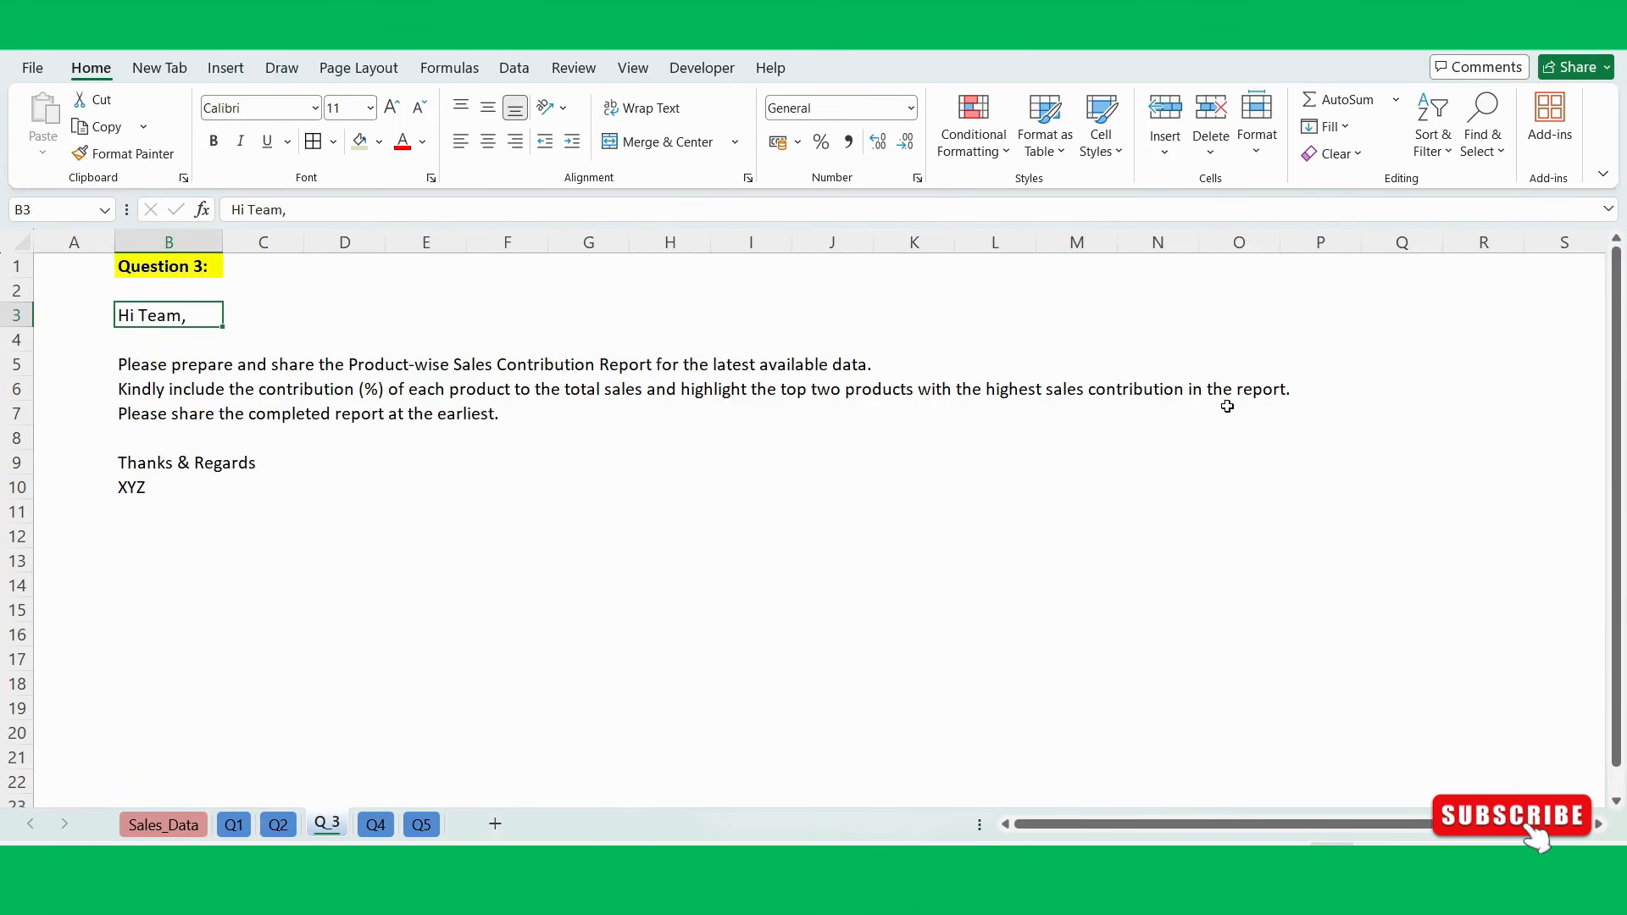
left_click(805, 459)
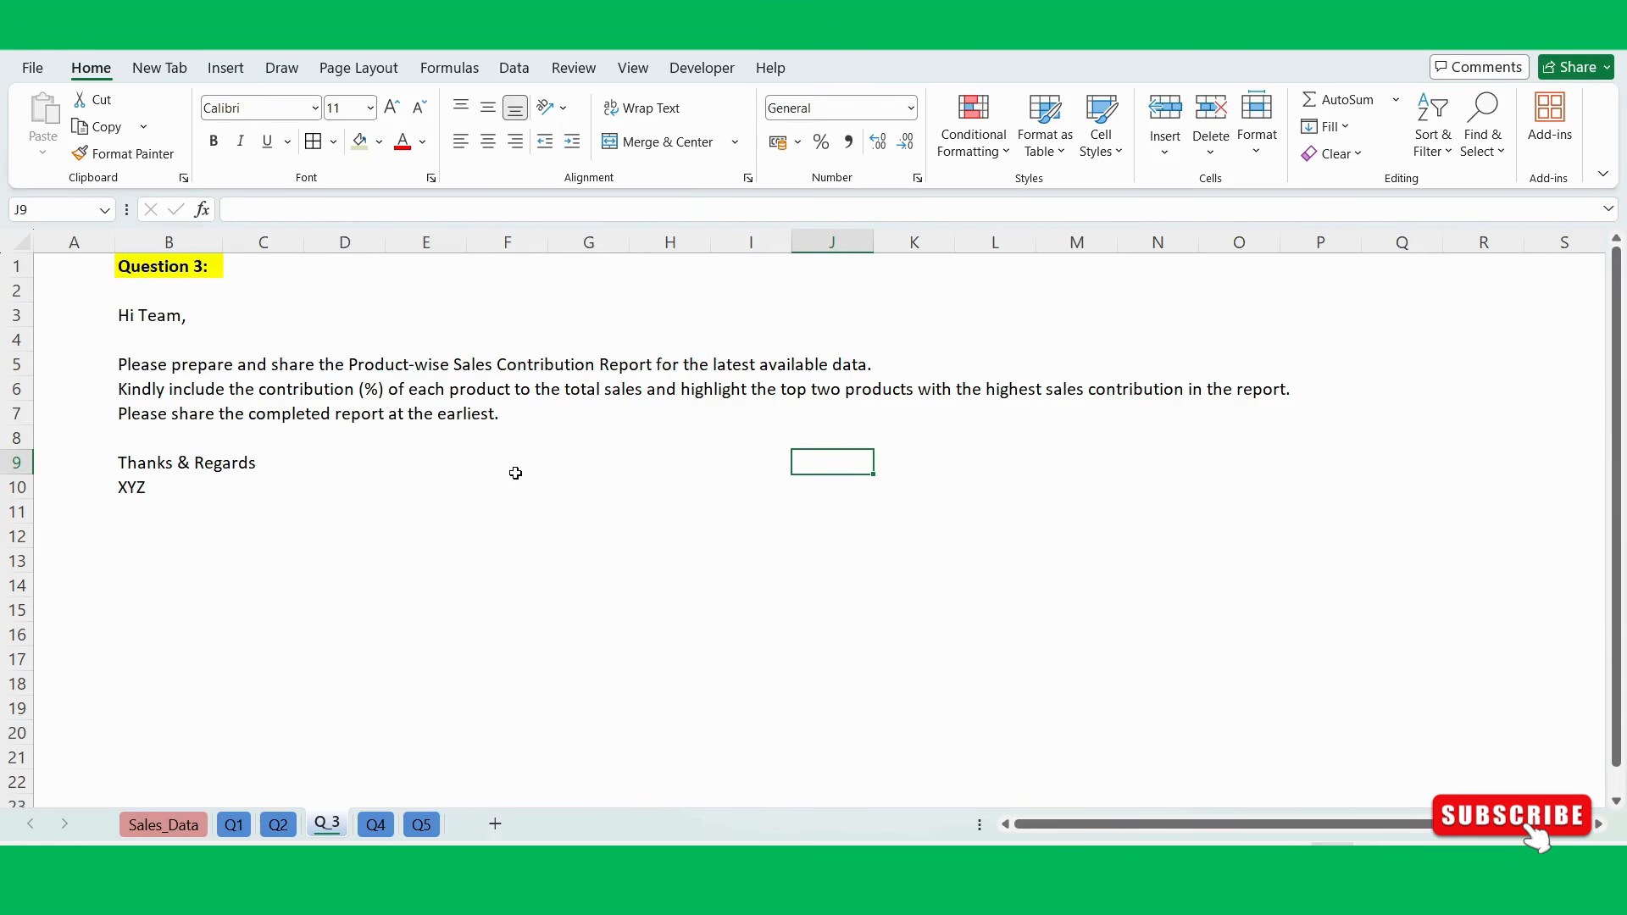
left_click(442, 481)
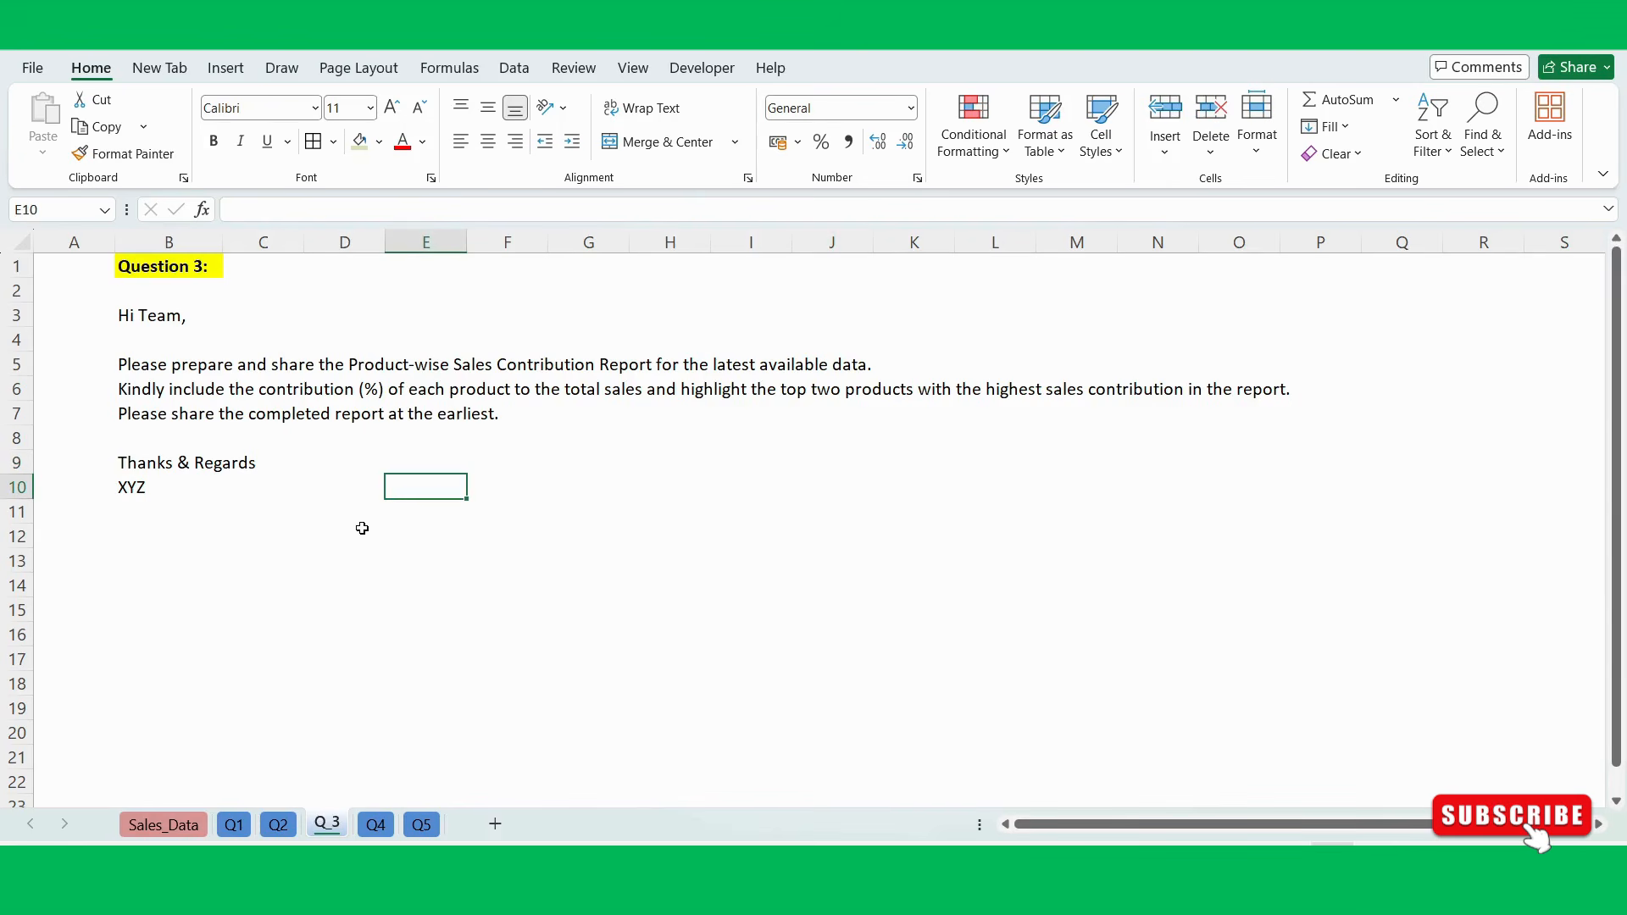
Examine the product data on the Sales_Data sheet and the finished Q2 report, and return to the Q_3 sheet.
left_click(169, 829)
left_click(319, 512)
scroll(319, 515, "up", 1)
left_click(347, 489)
key("ctrl+Up")
key("Down")
key("Down")
key("Left")
key("Left")
key("Right")
key("Right")
key("Down")
key("Down")
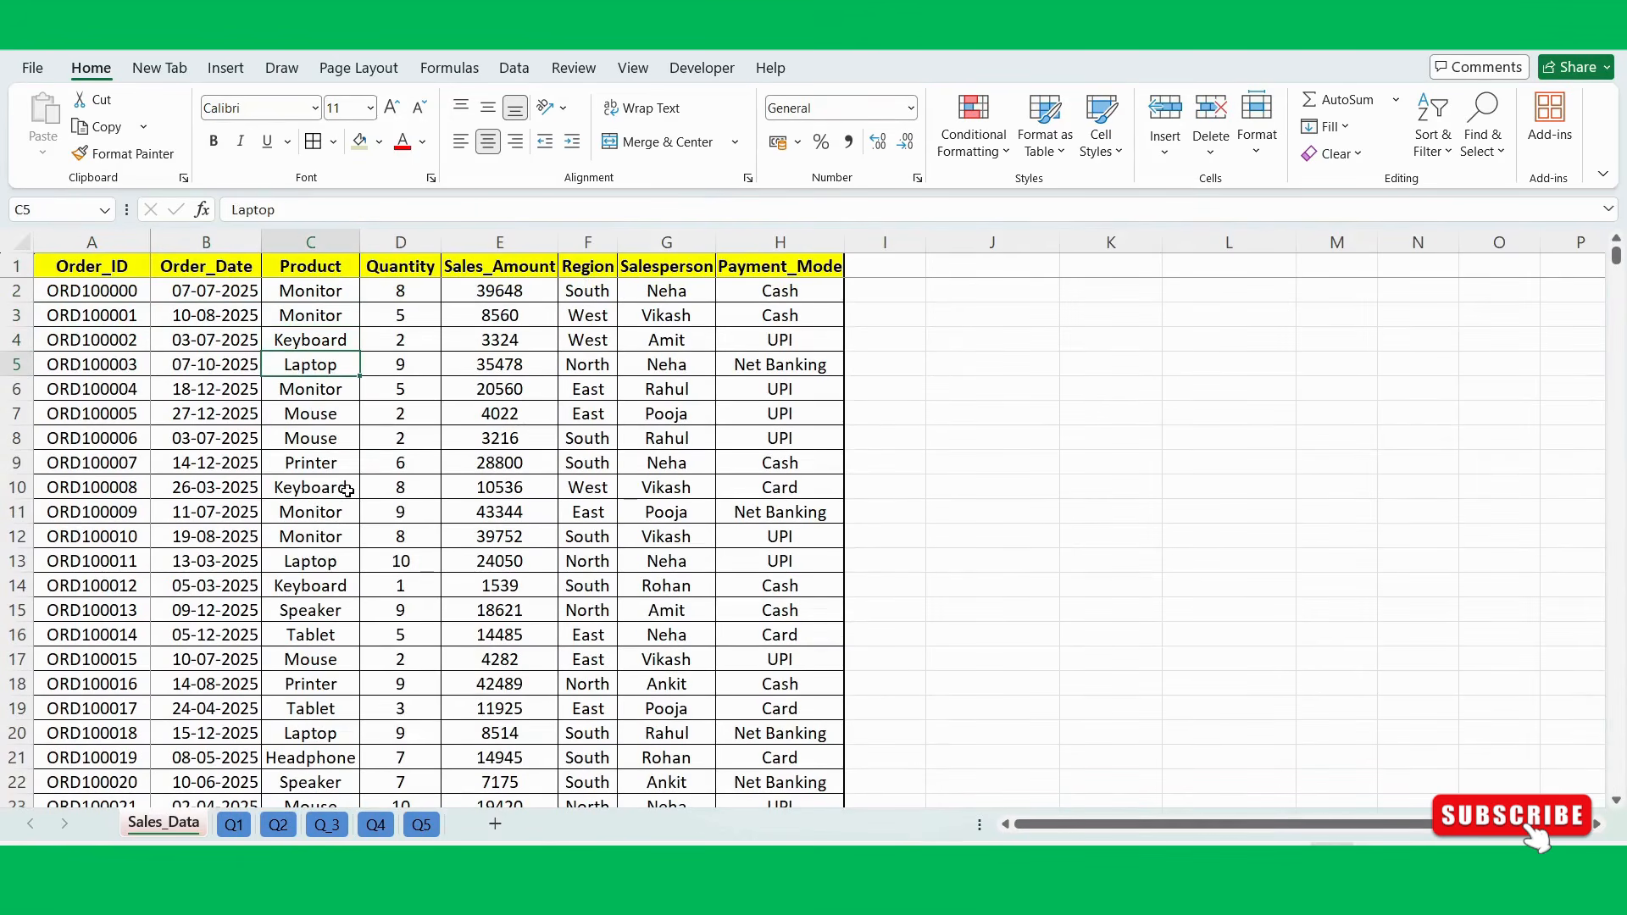
left_click(383, 480)
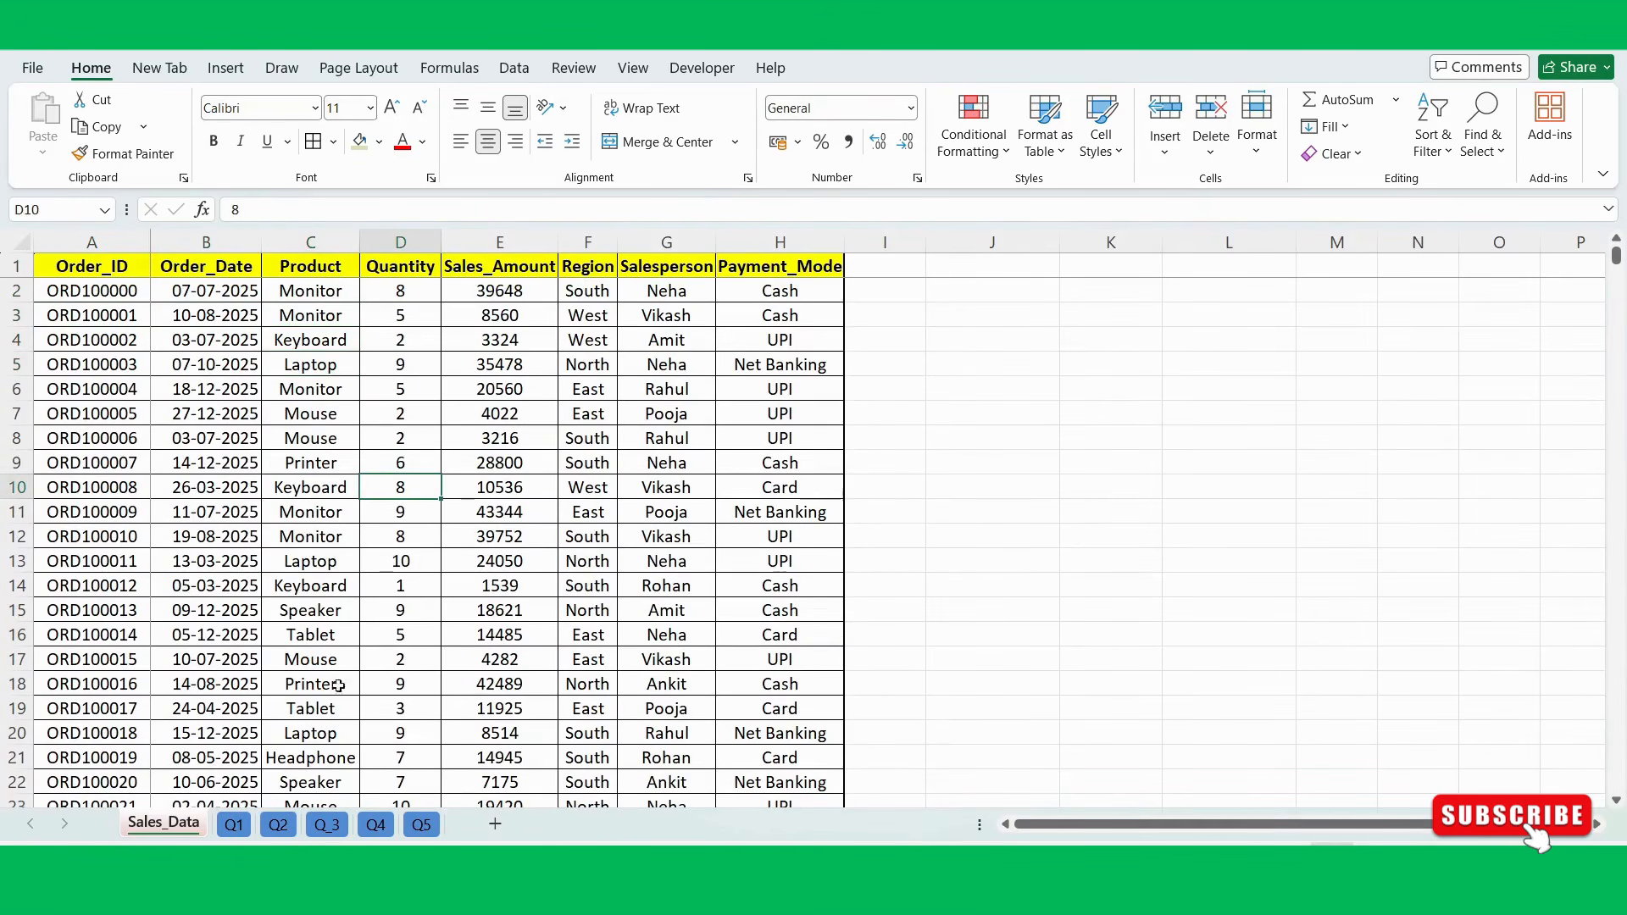
left_click(280, 824)
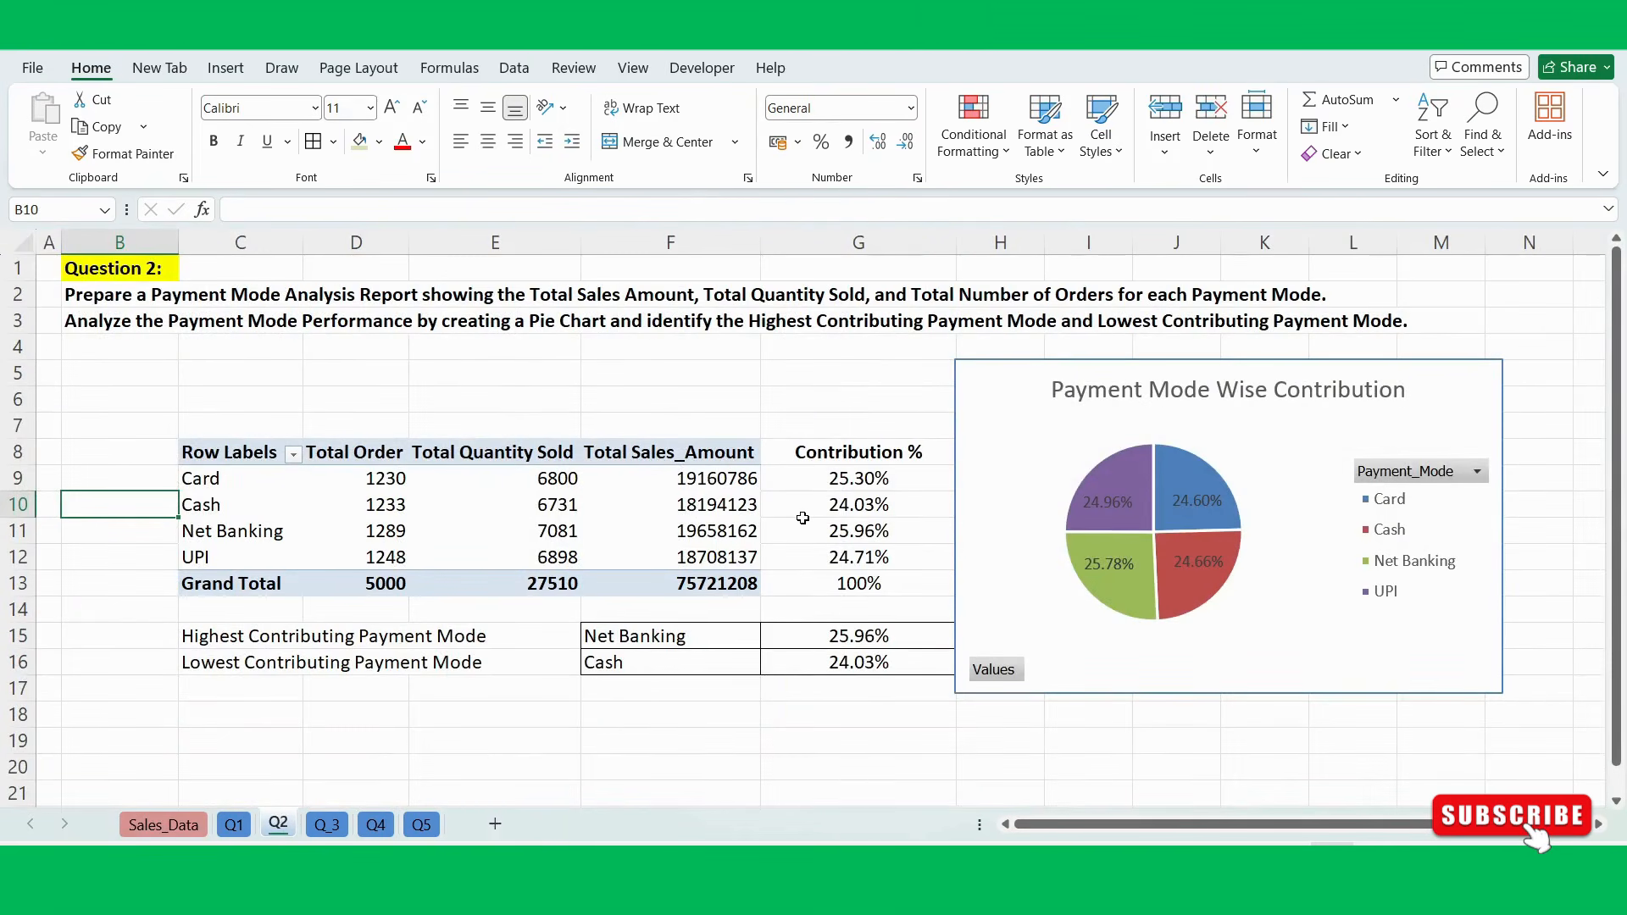
left_click(333, 823)
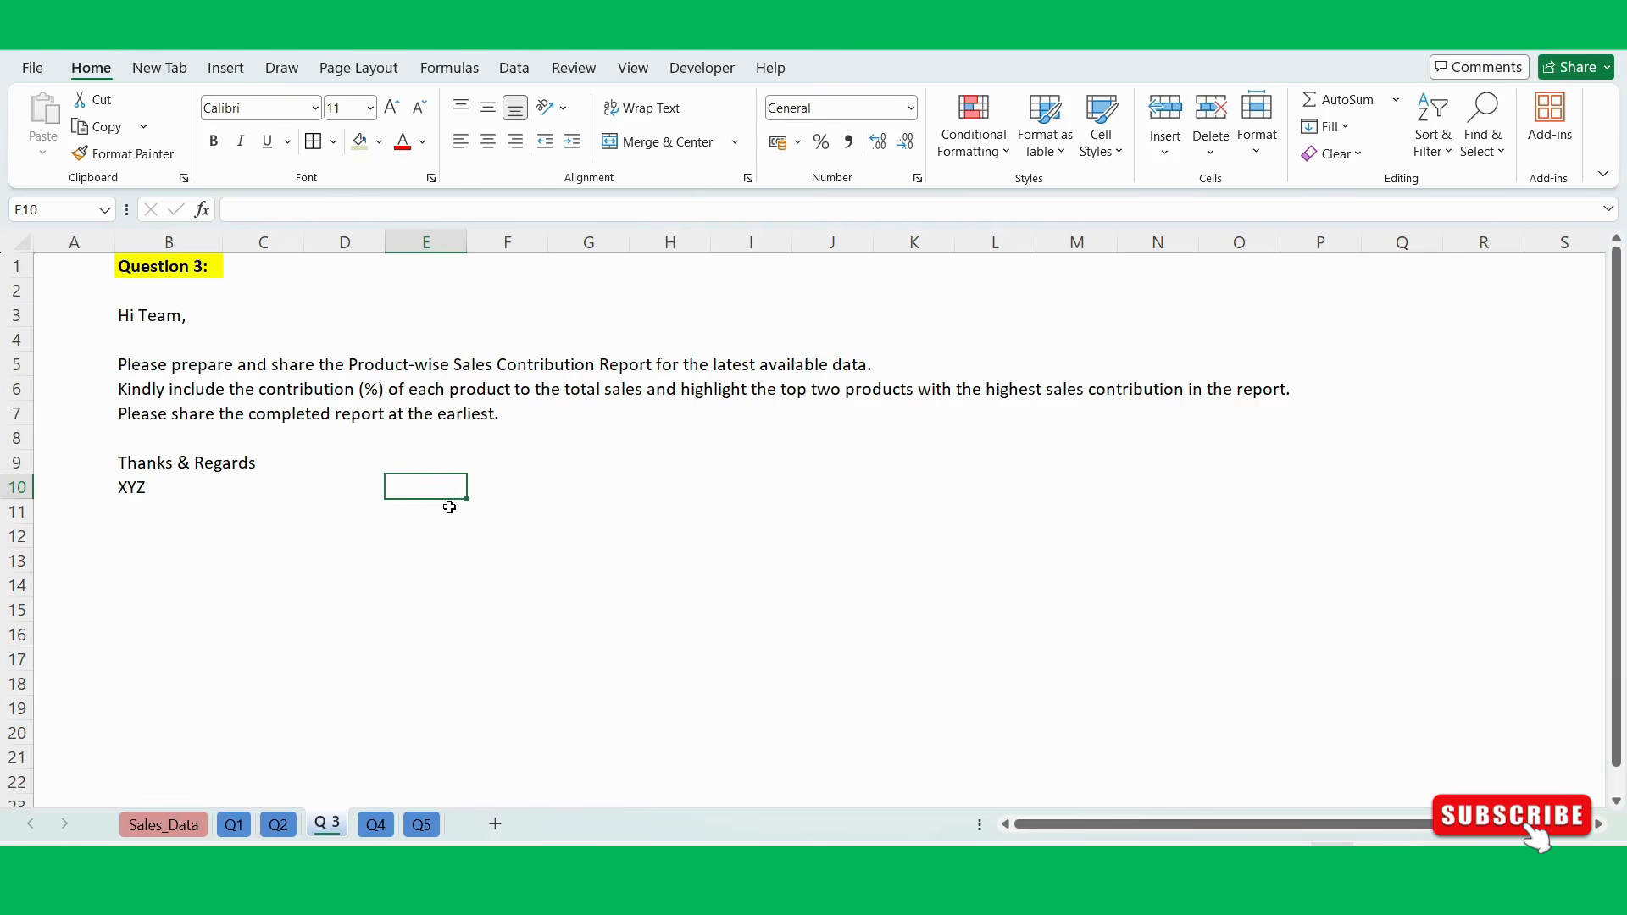
Insert a PivotTable from Sales_Data!$A$1:$H$5001 into the existing Q_3 worksheet at cell E11.
left_click(174, 827)
left_click(327, 516)
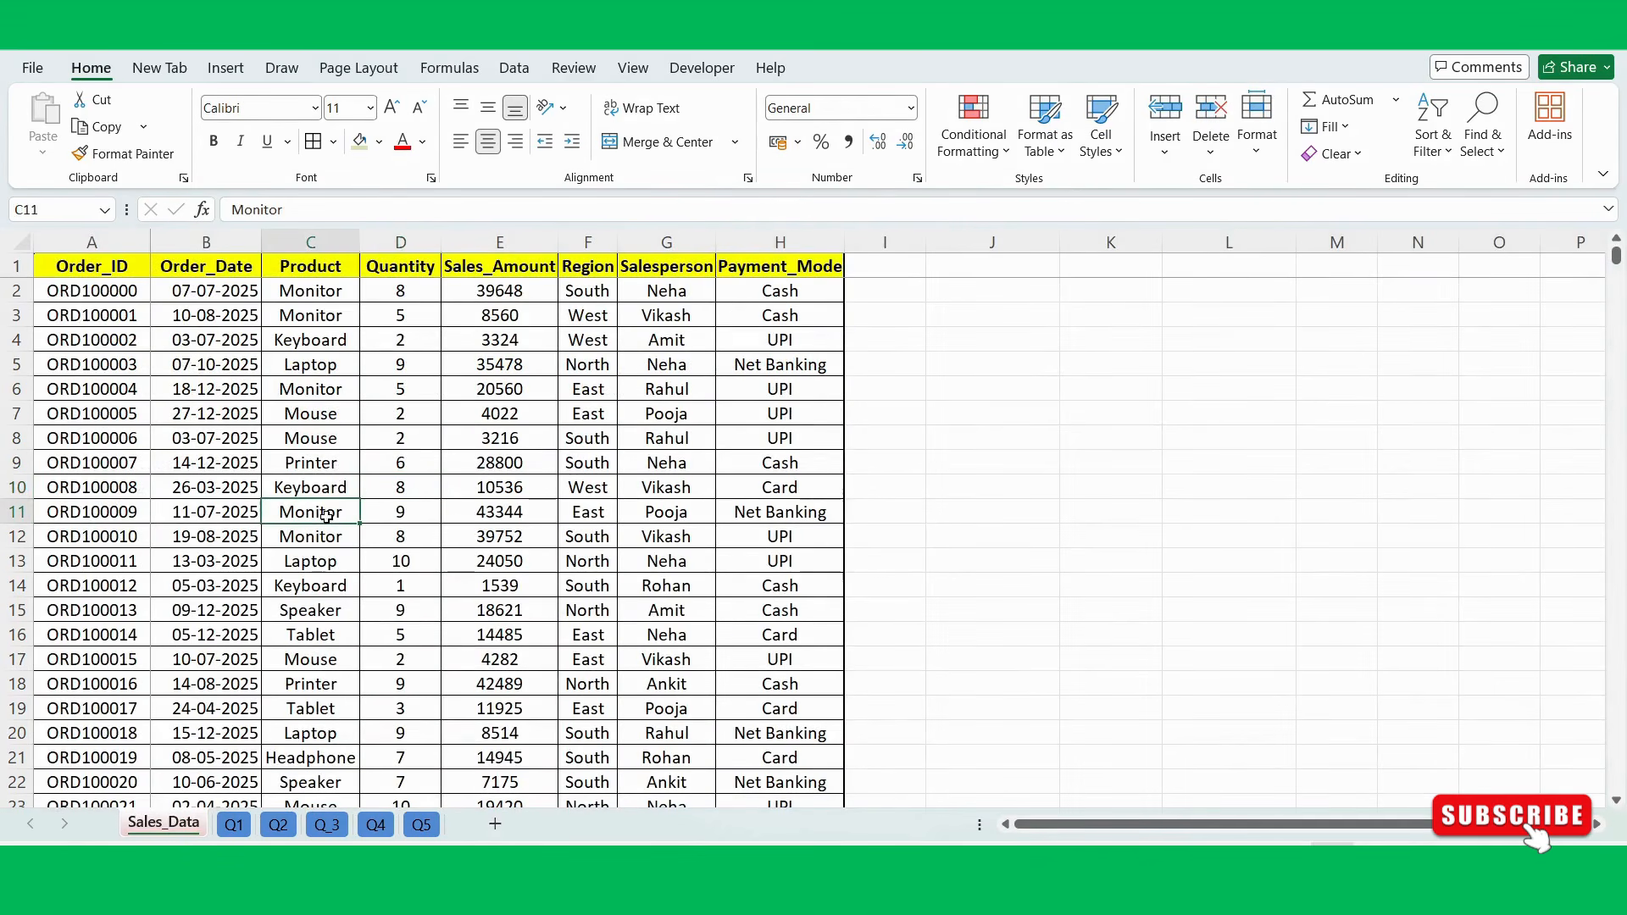
key("alt")
key("n")
key("v")
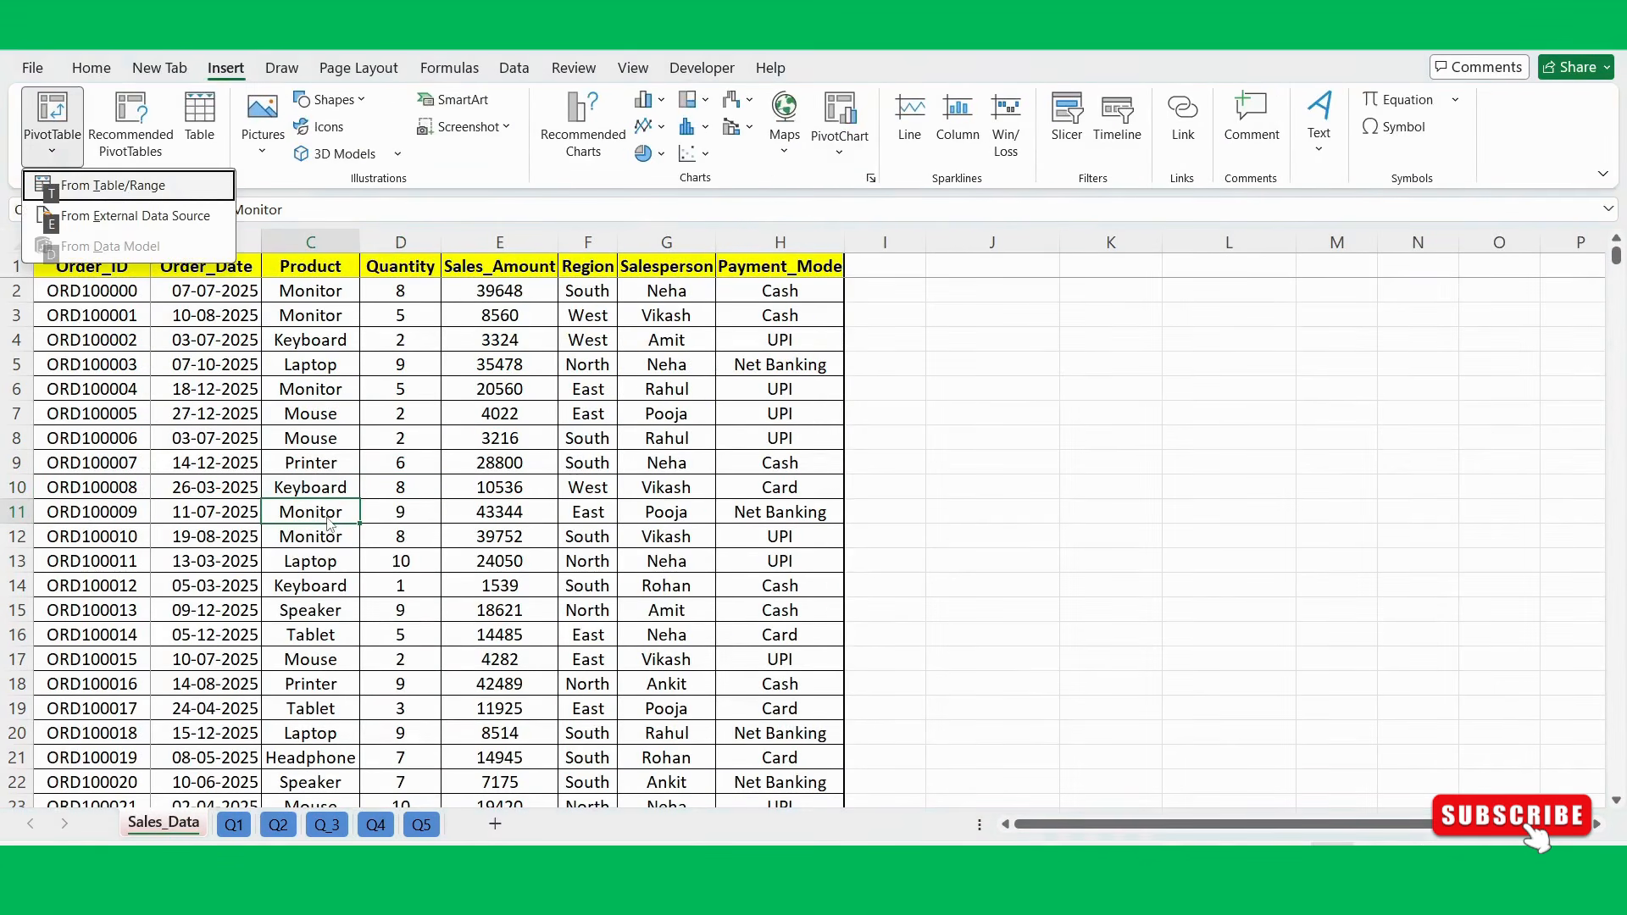
key("t")
left_click(400, 505)
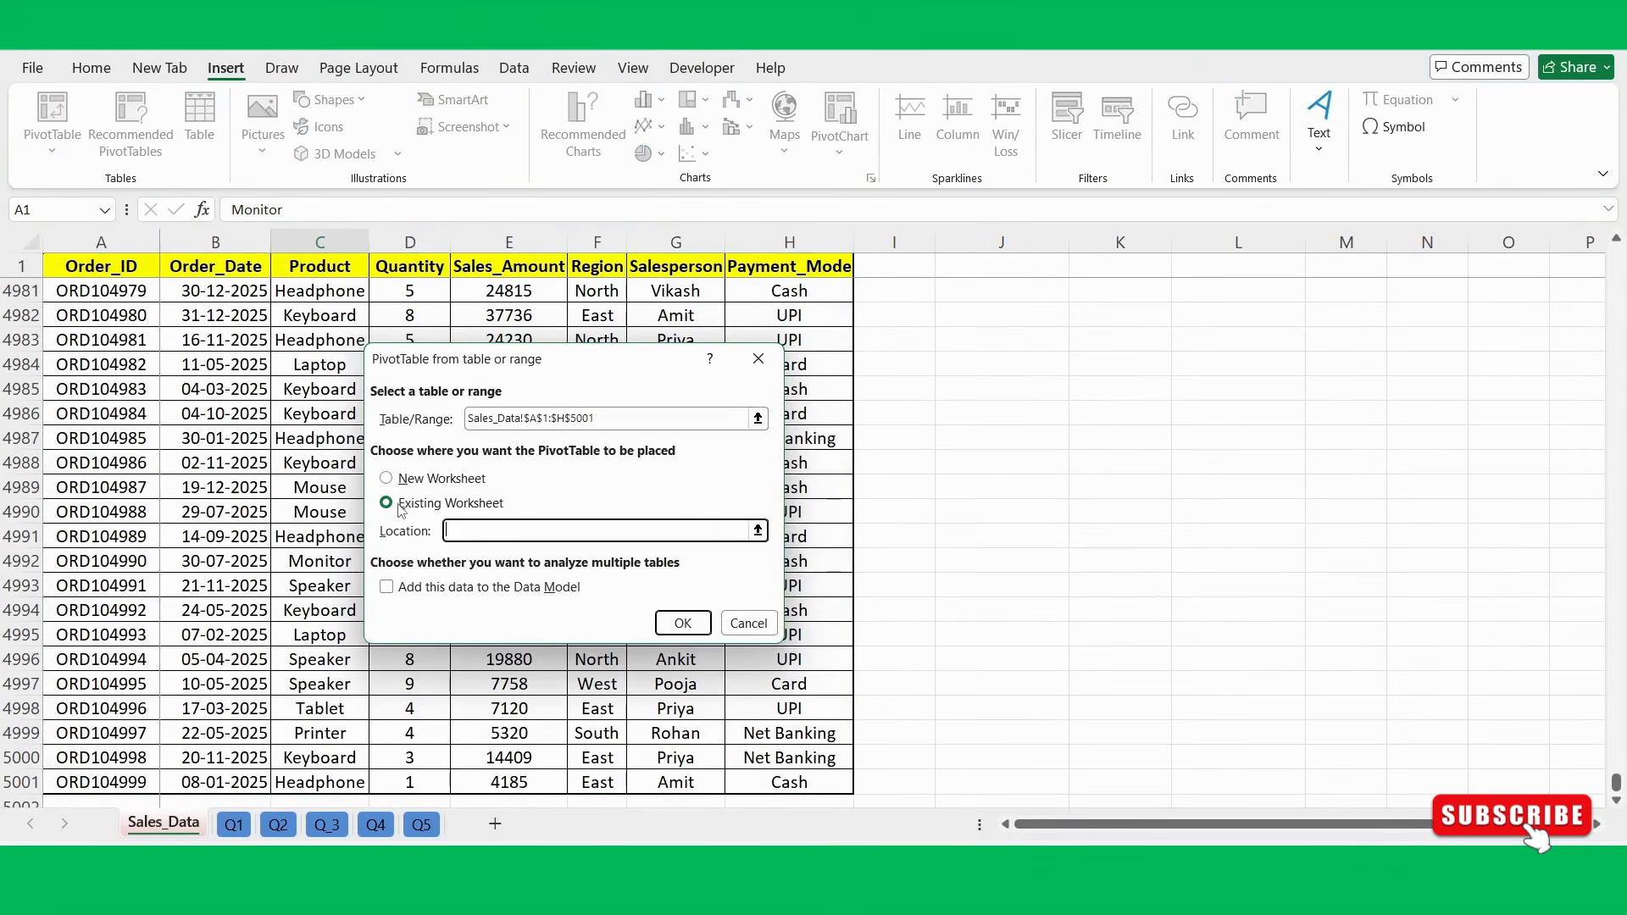
left_click(759, 530)
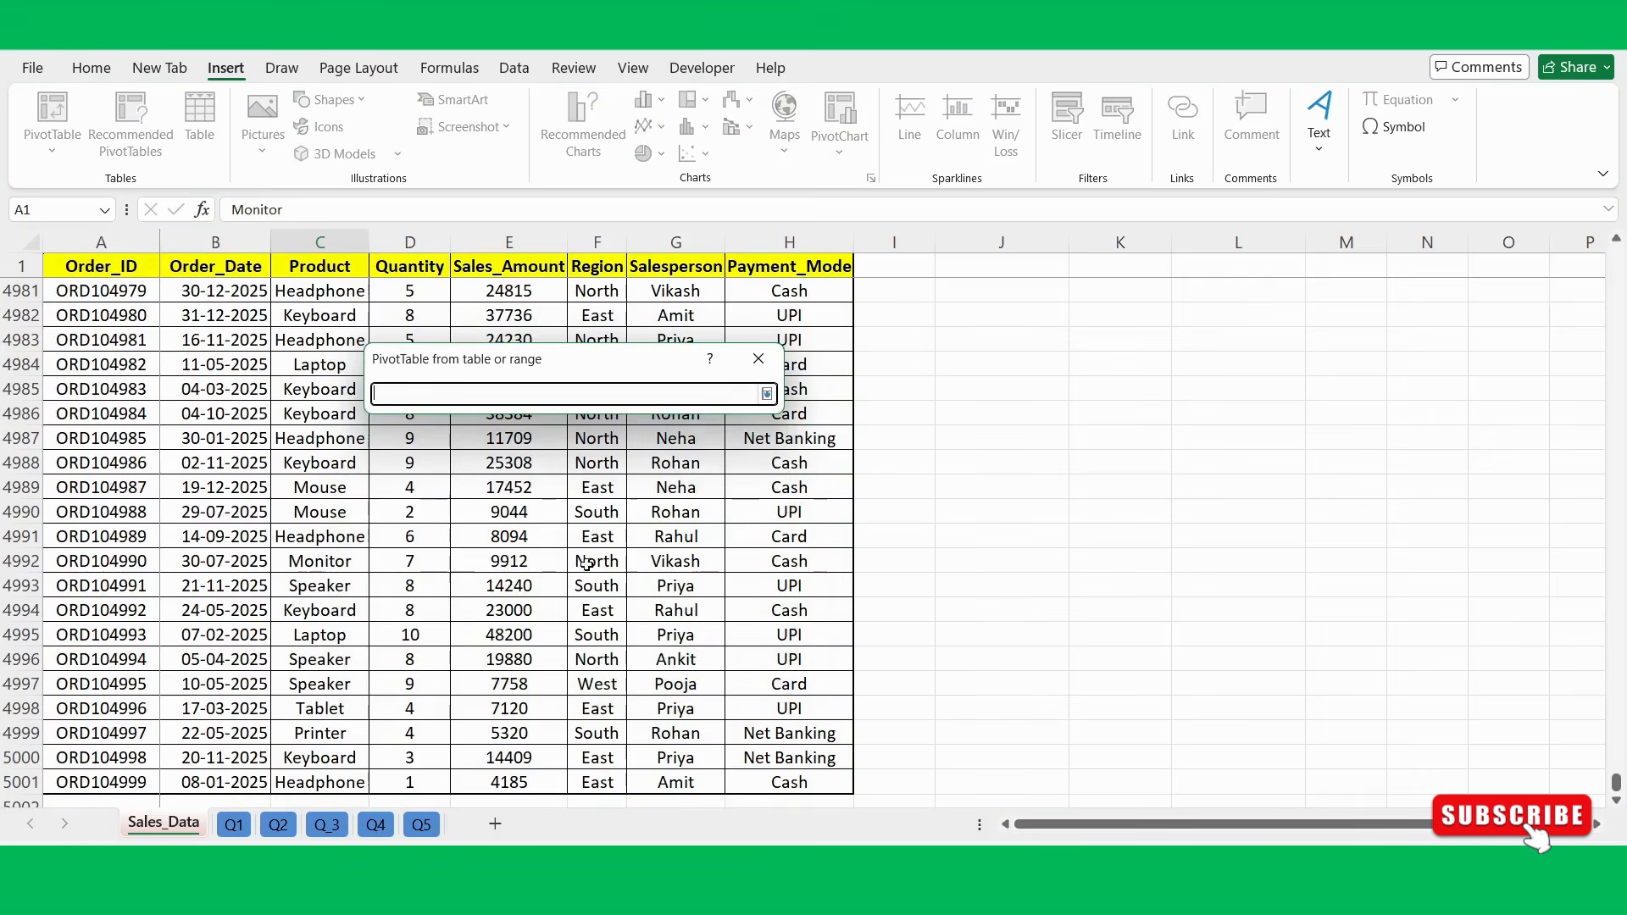
left_click(323, 825)
left_click(387, 511)
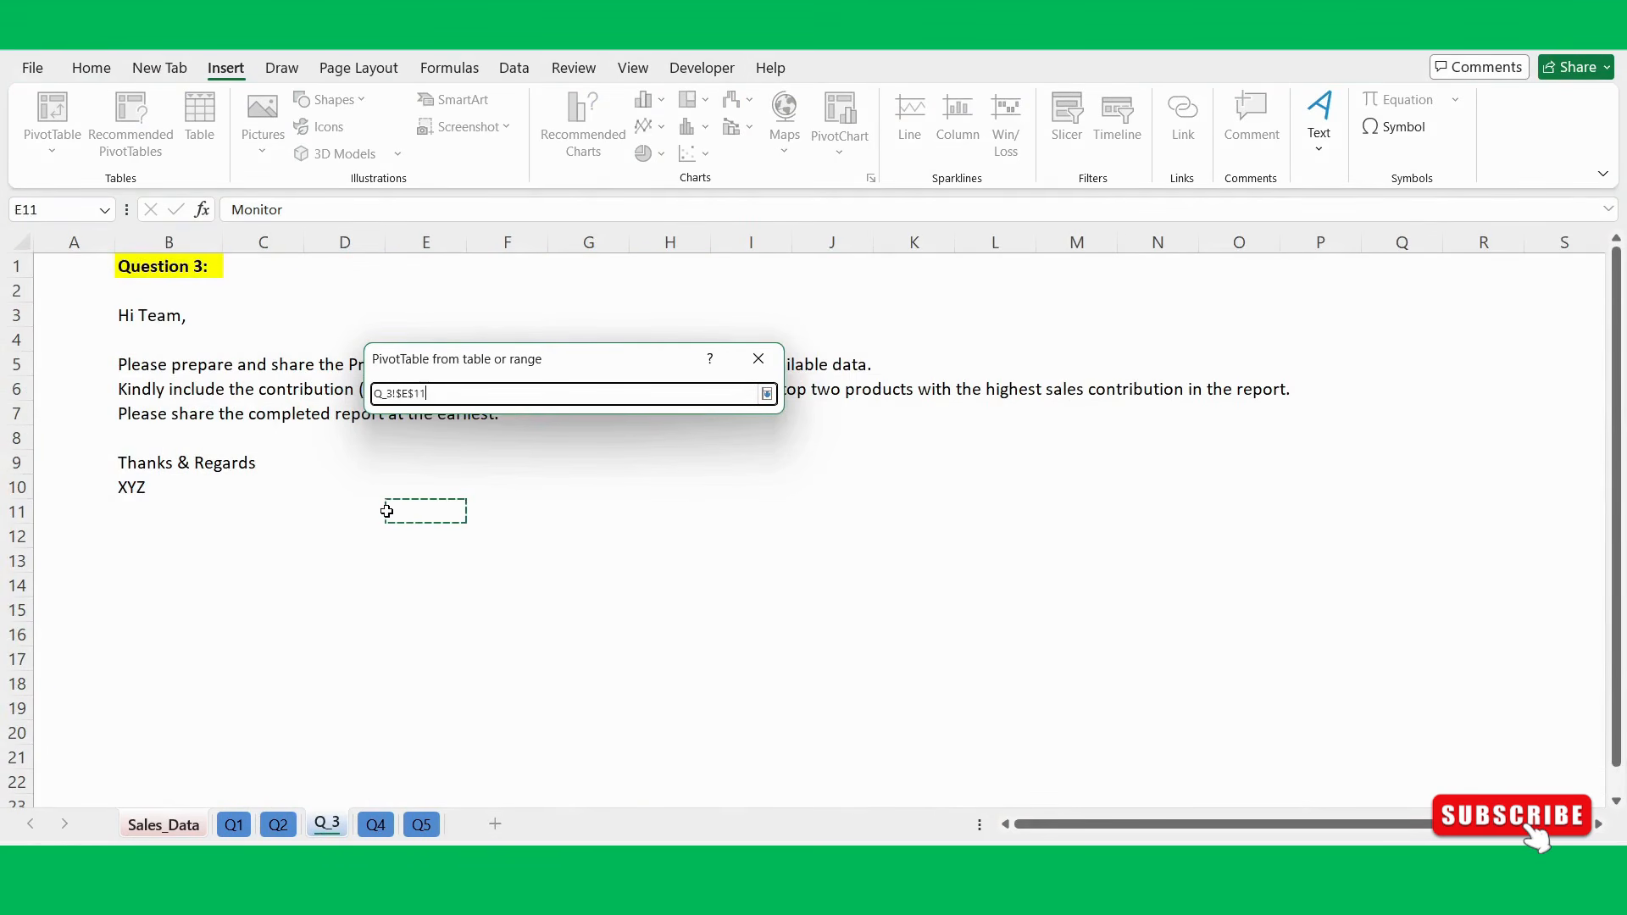
left_click(767, 394)
left_click(683, 625)
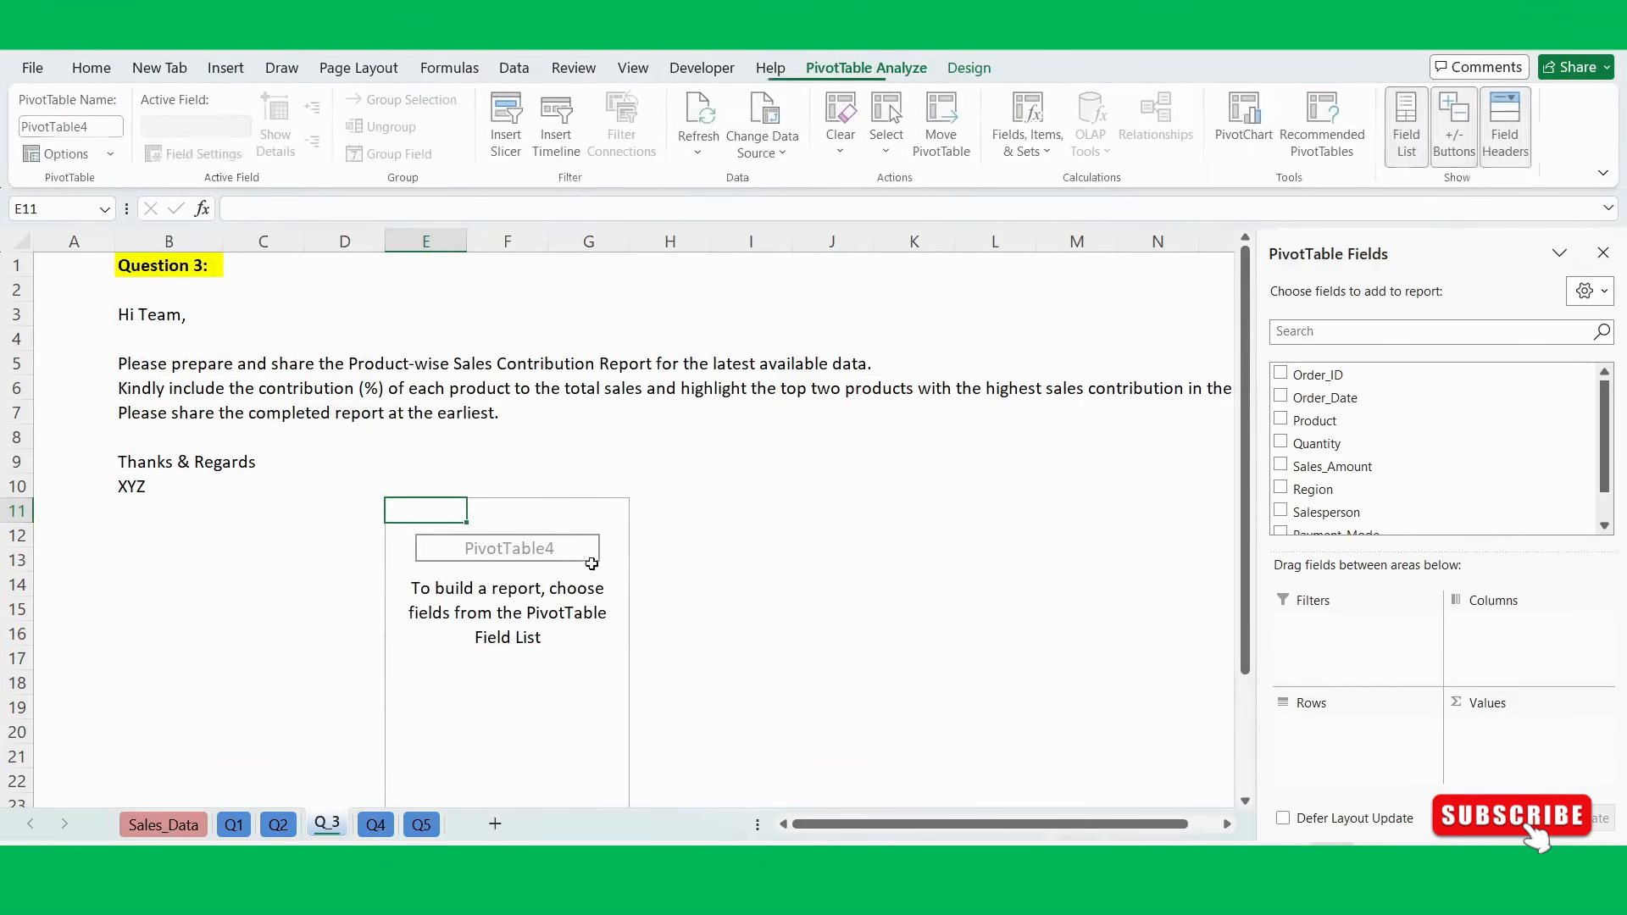
Add Product to the rows and Sales_Amount to the values of the PivotTable on the Q_3 sheet.
left_click(688, 514)
left_click(601, 514)
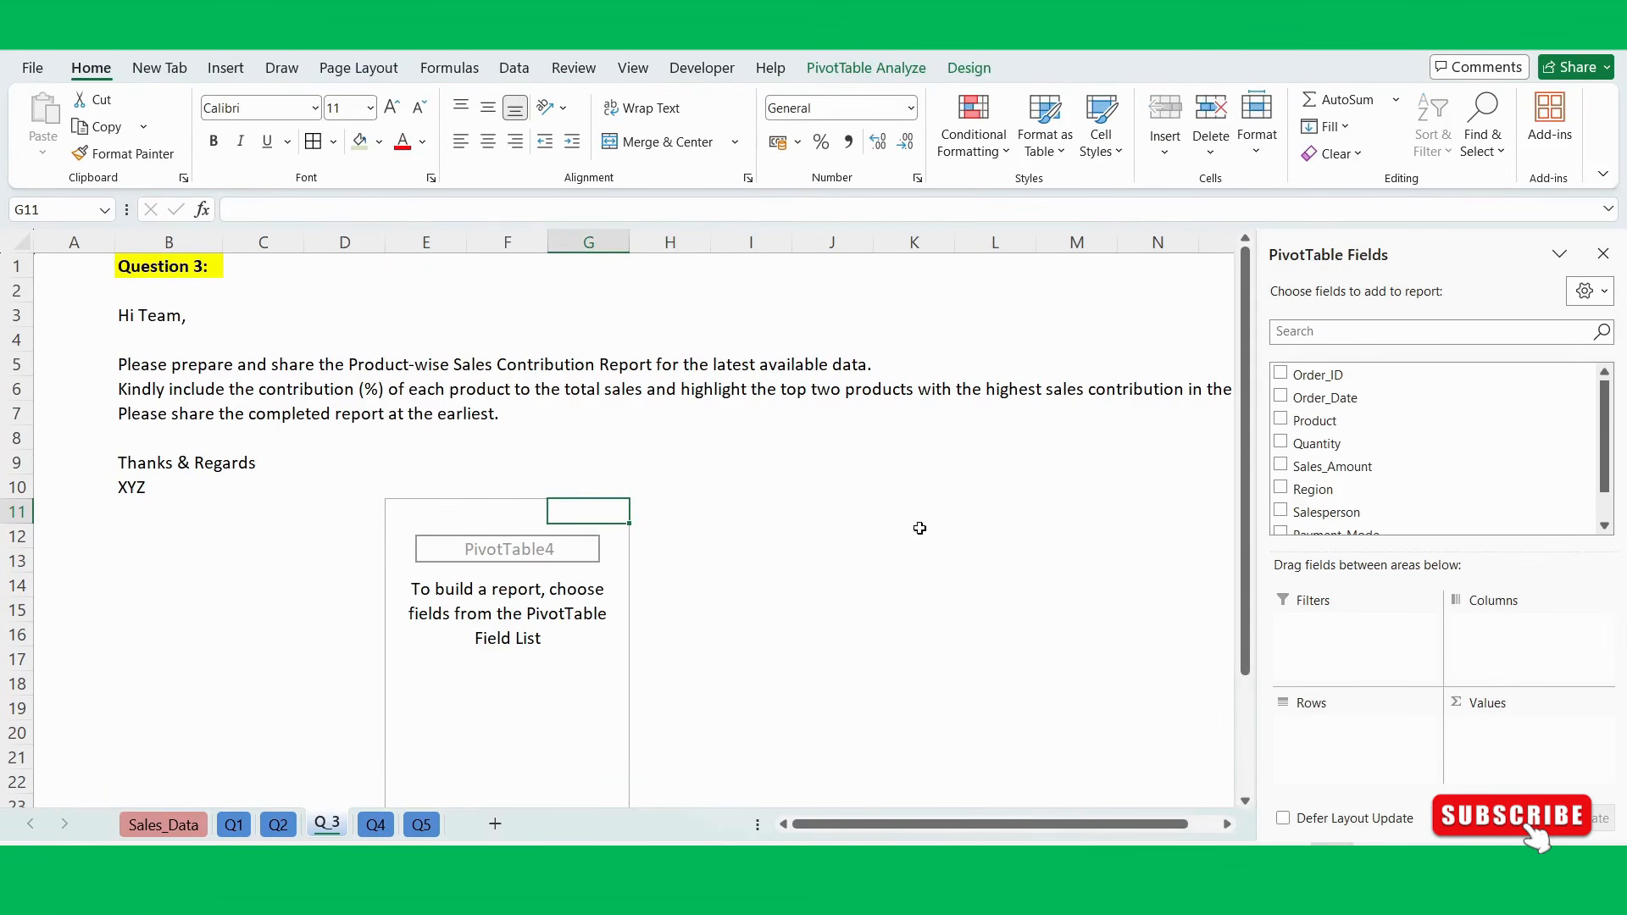
left_click_drag(1297, 421, 1399, 759)
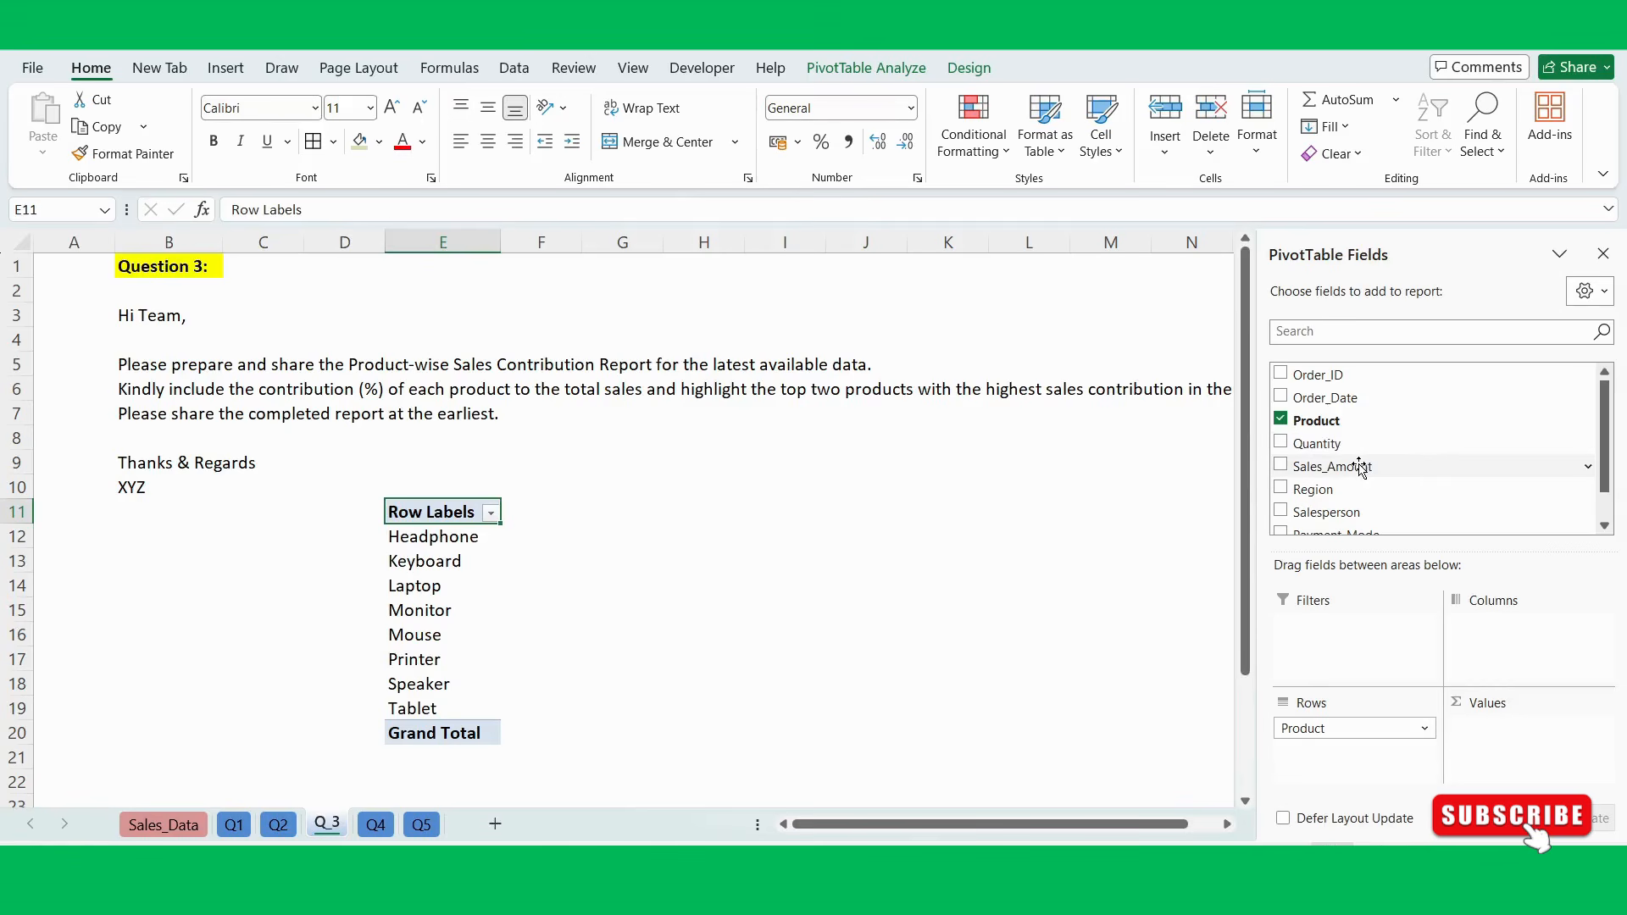
left_click_drag(1346, 466, 1508, 749)
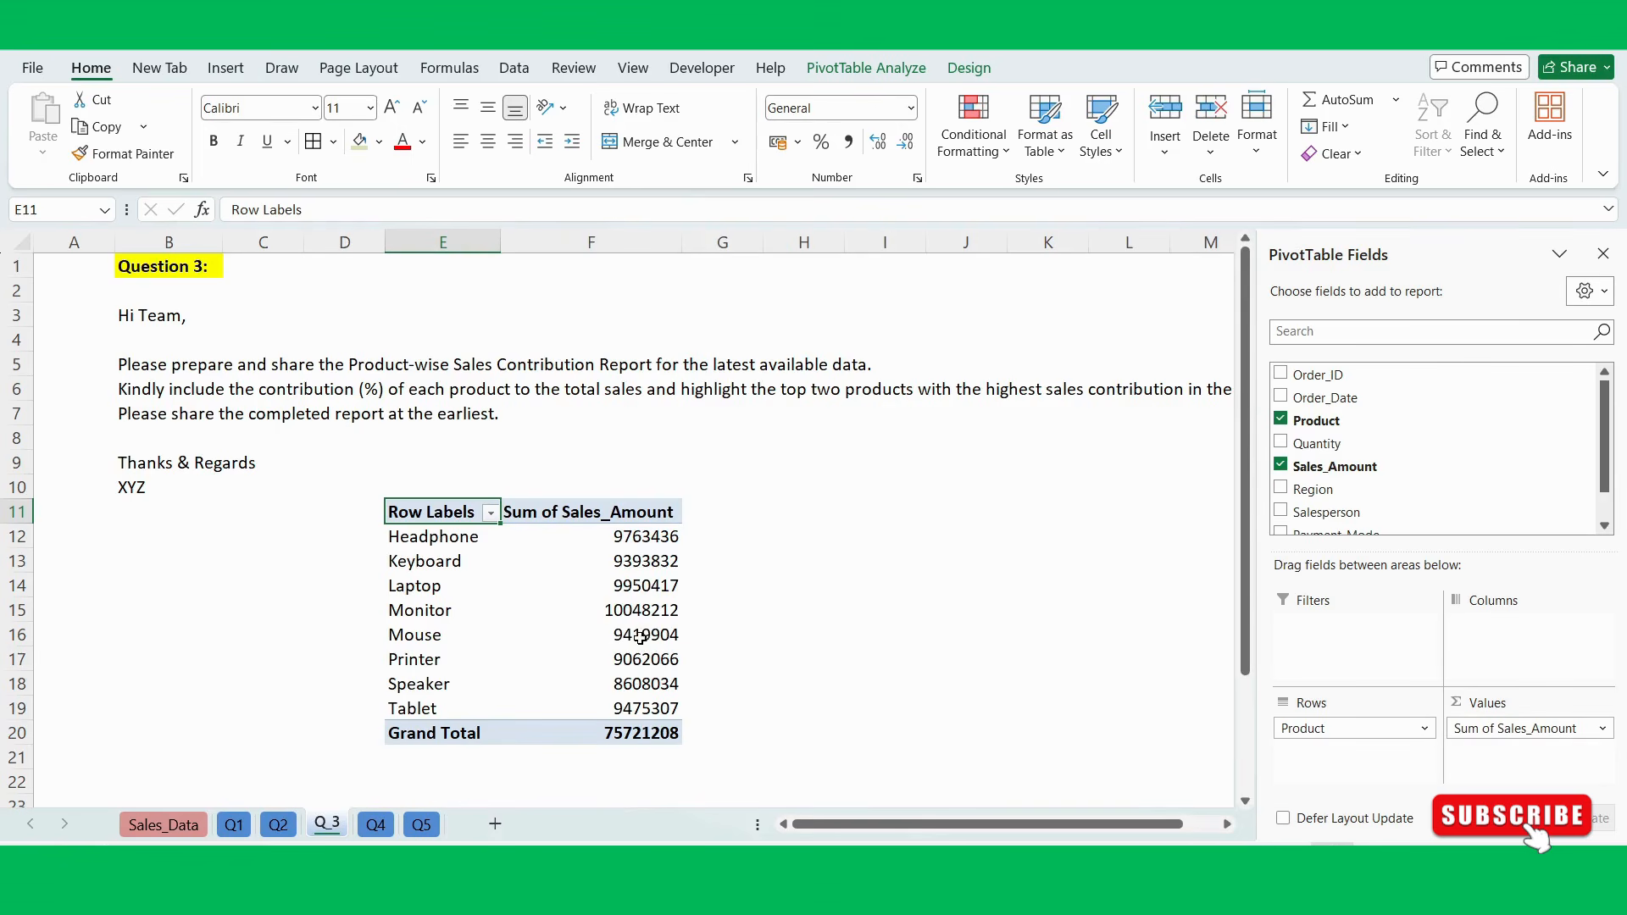
mouse_move(640, 640)
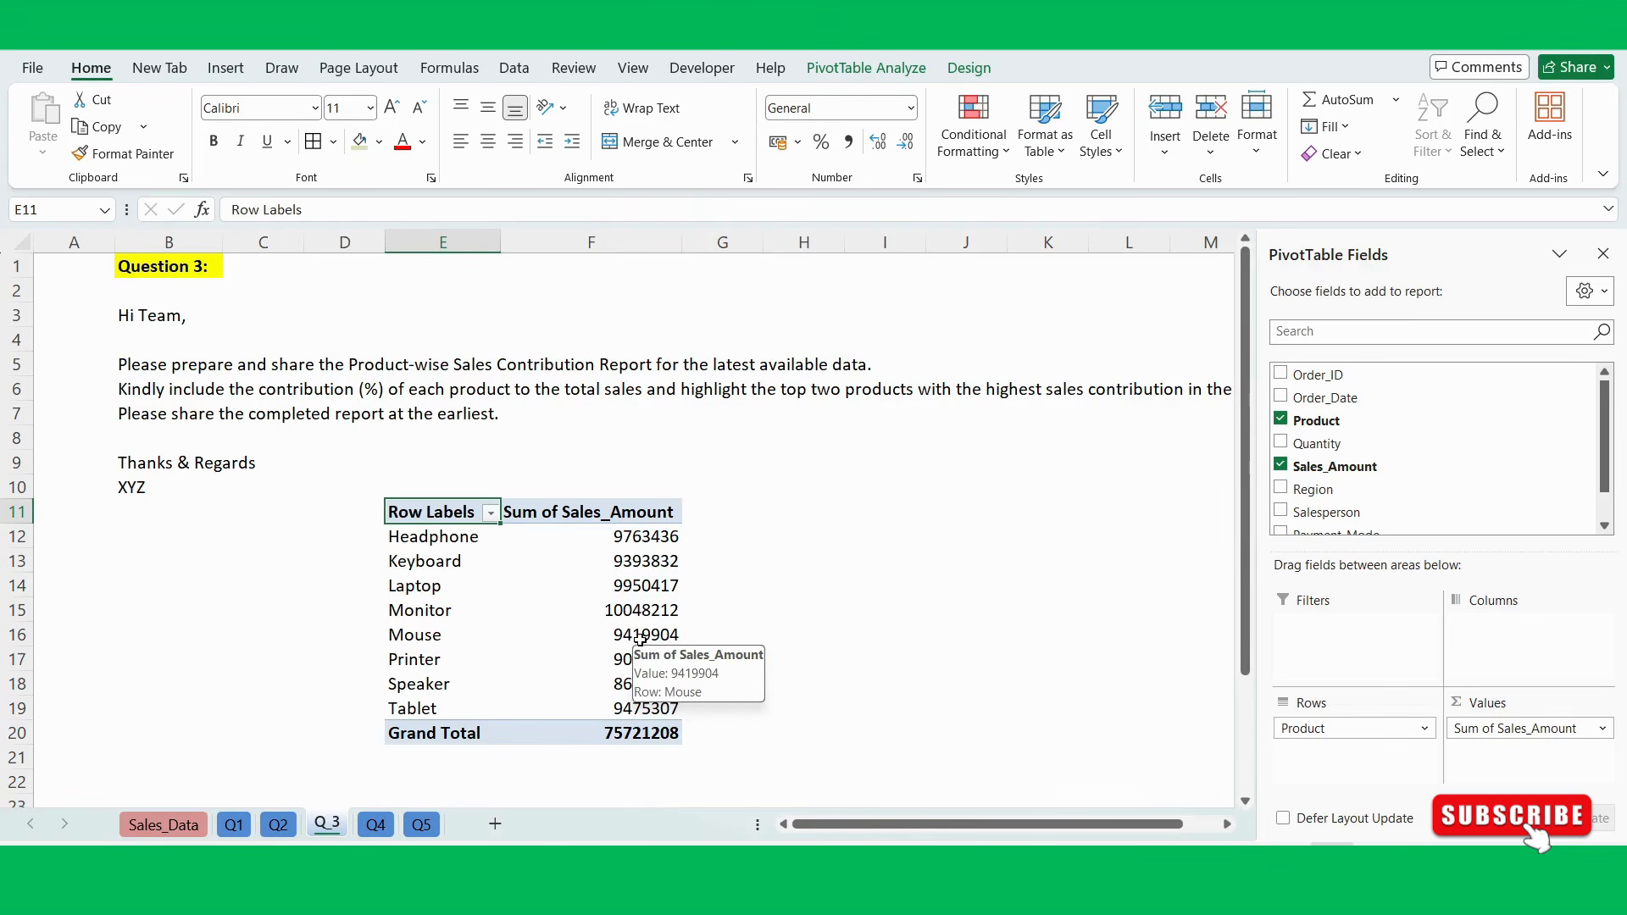
left_click(644, 516)
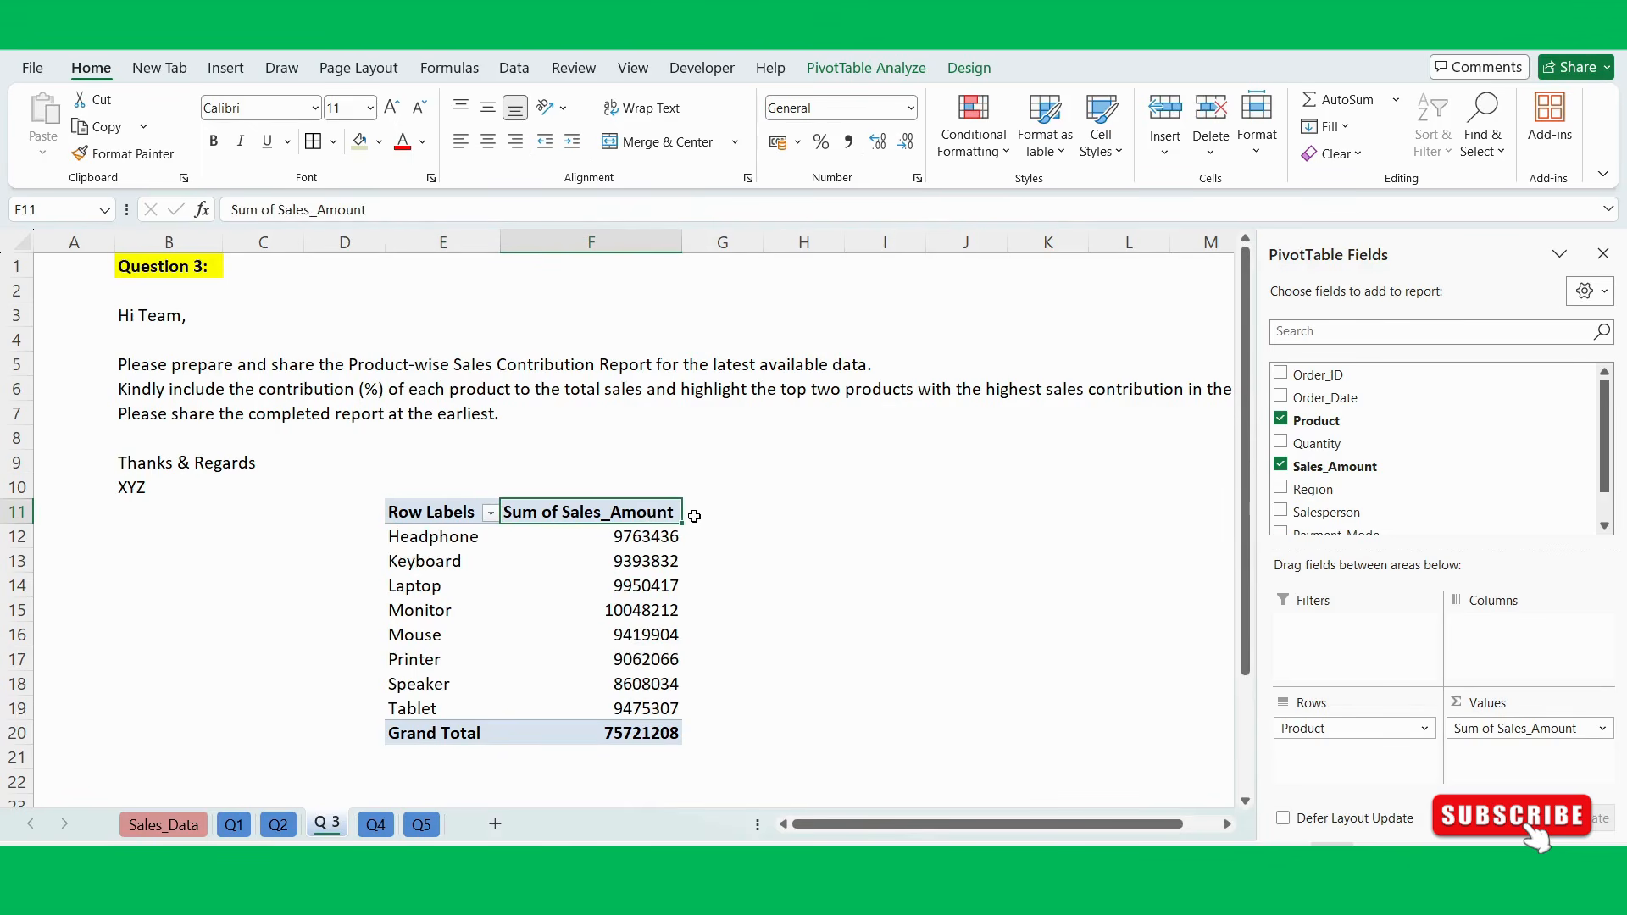
left_click(623, 564)
right_click(642, 568)
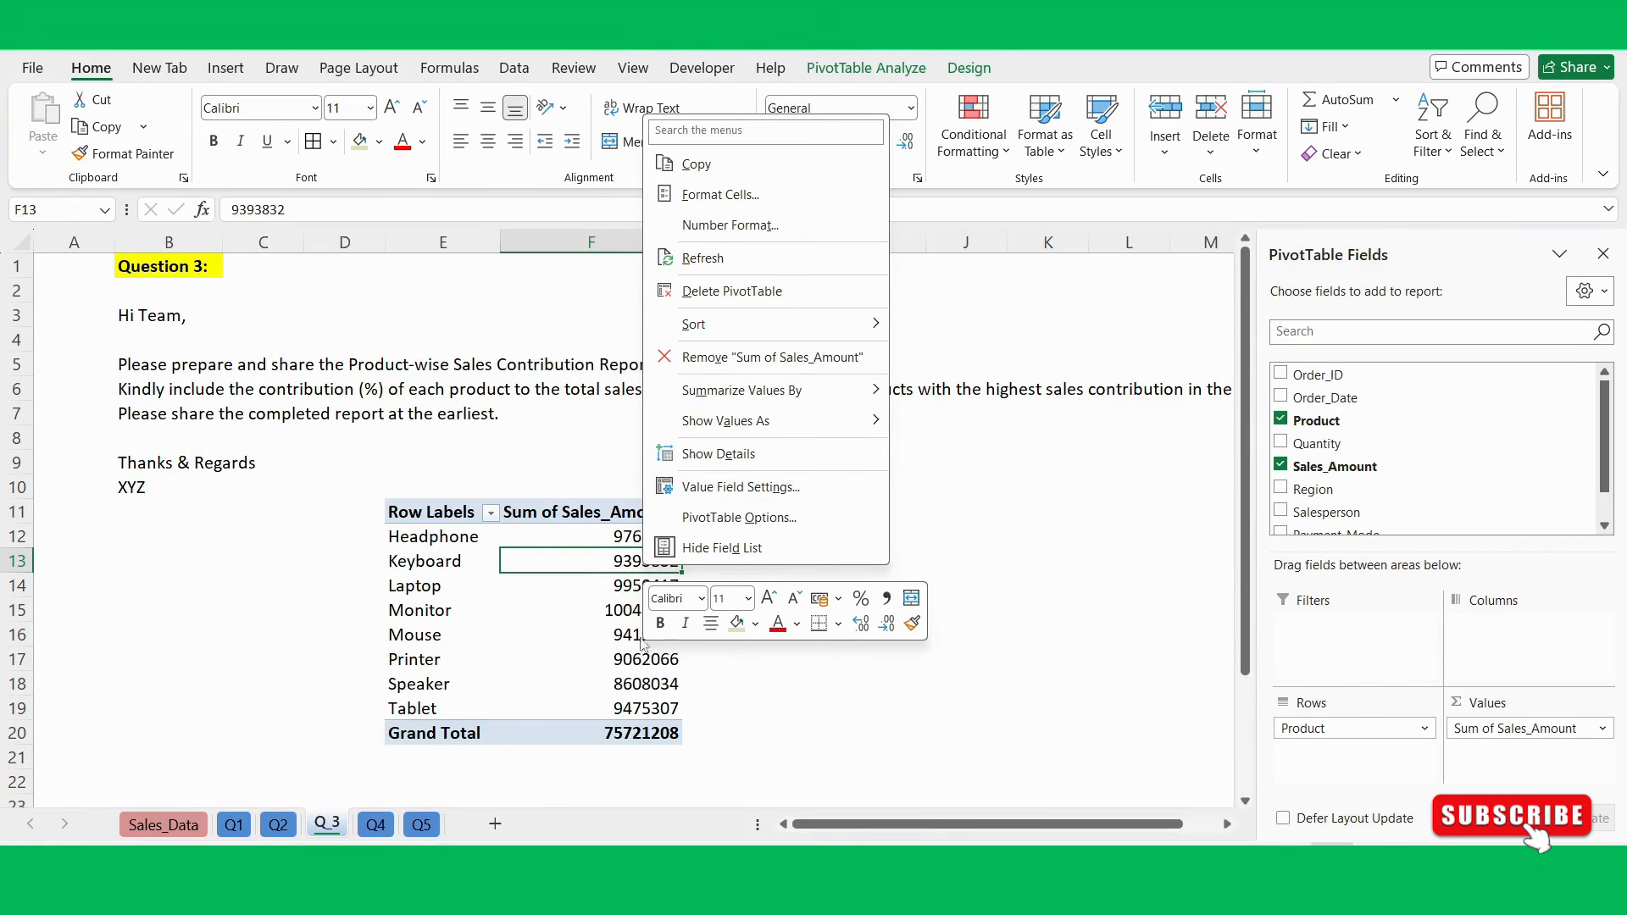
key("Escape")
right_click(646, 541)
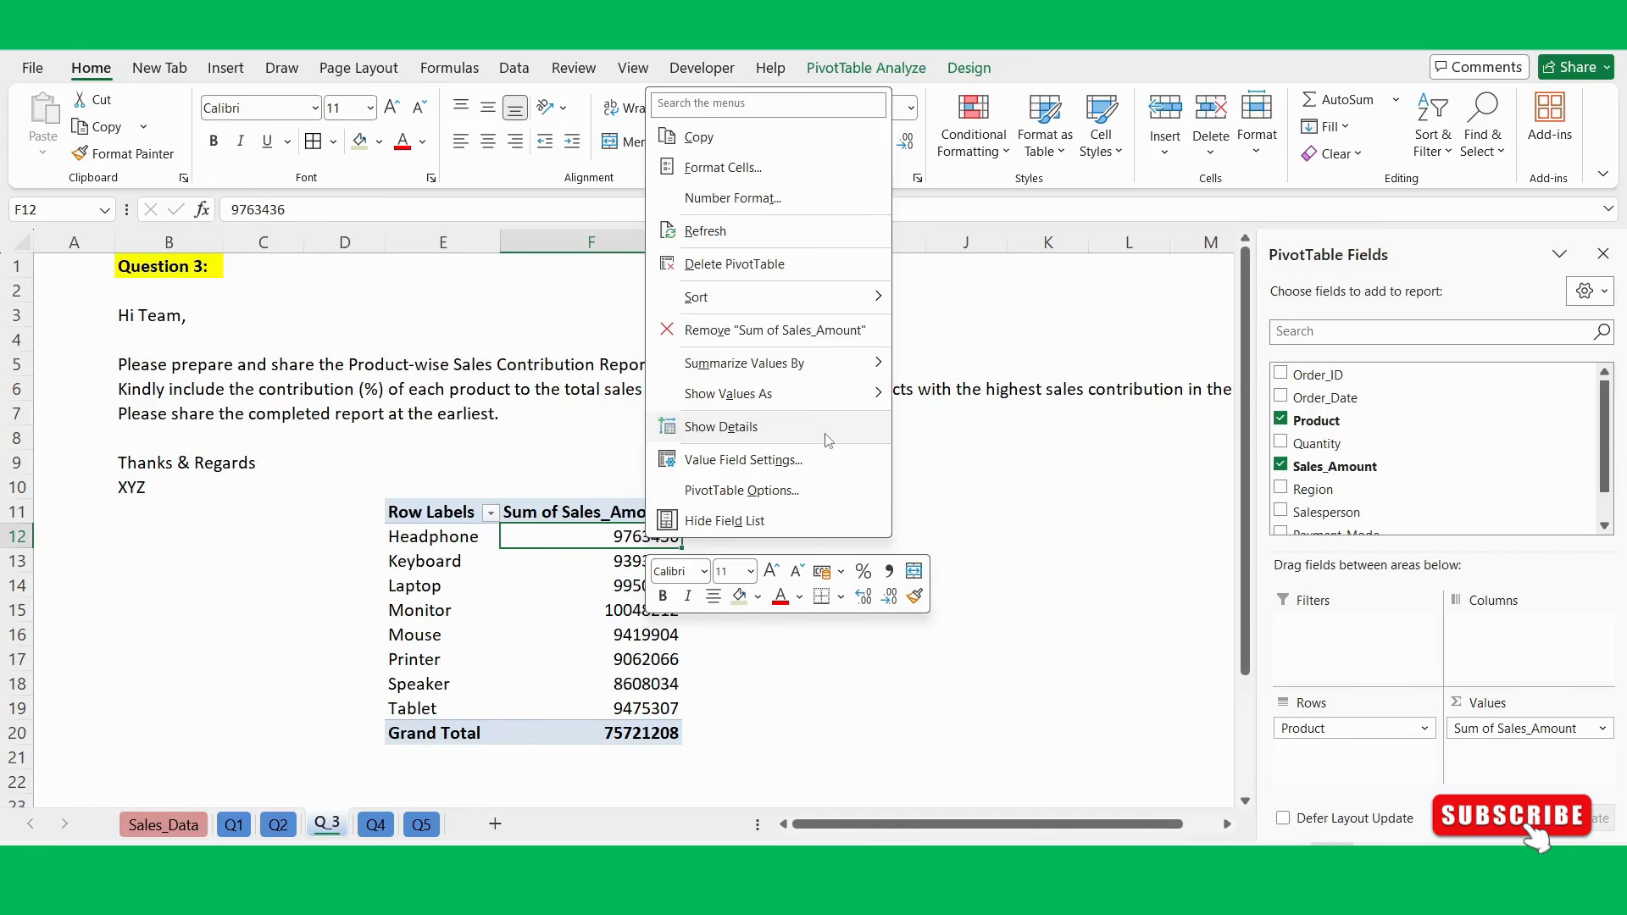
left_click(979, 513)
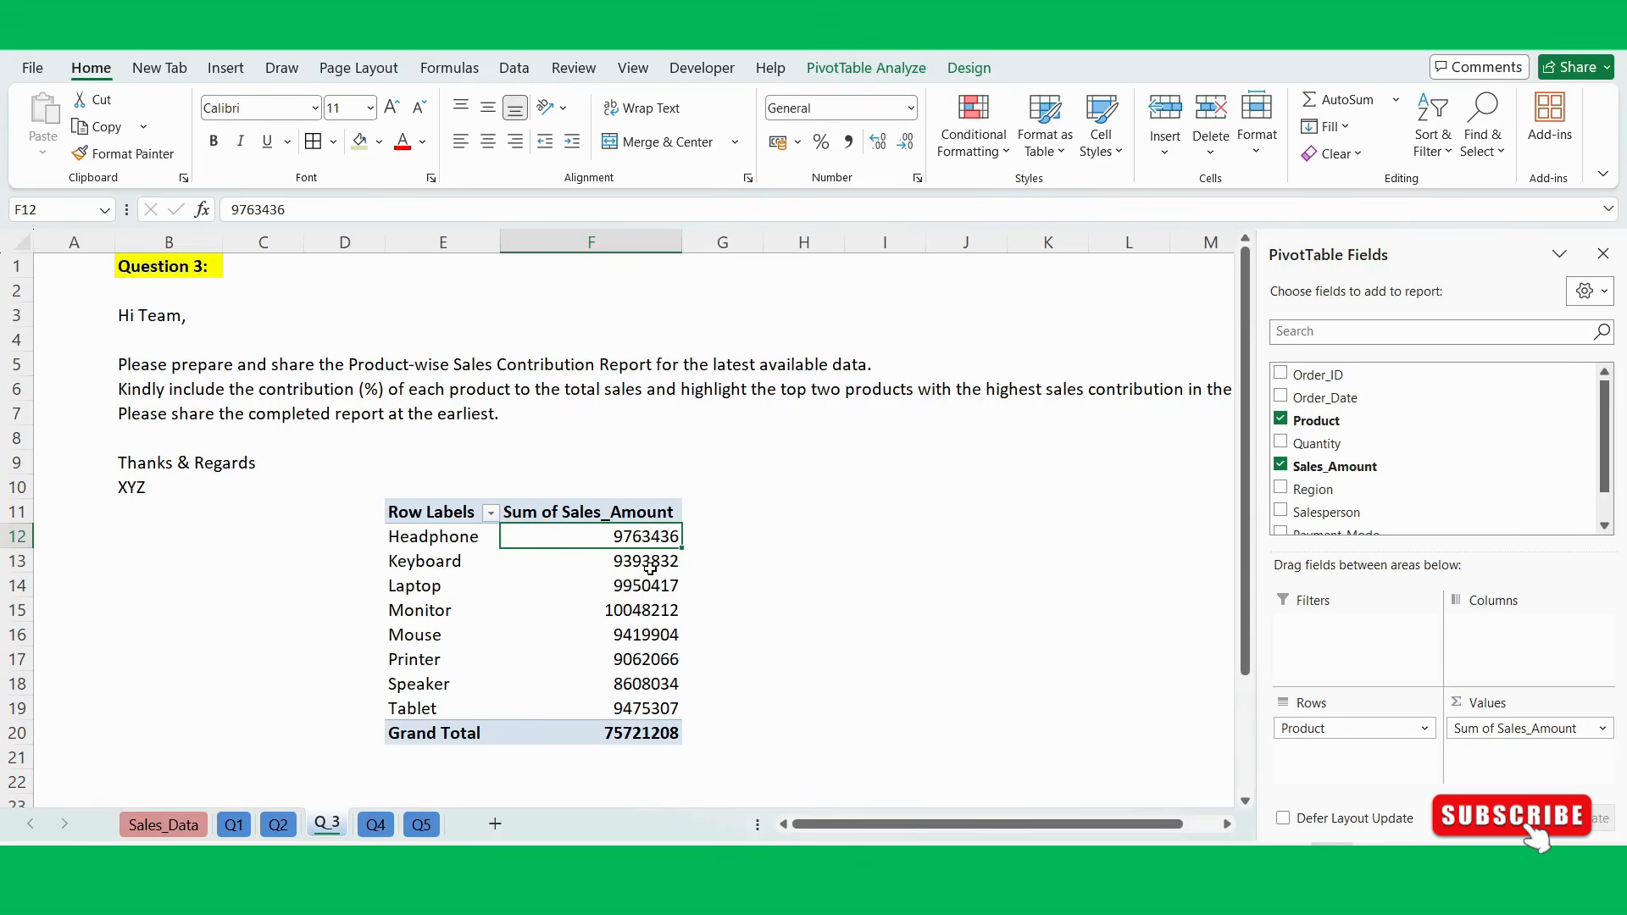
Add a filter button to the Sum of Sales_Amount header and sort the products from largest to smallest sales.
left_click(633, 514)
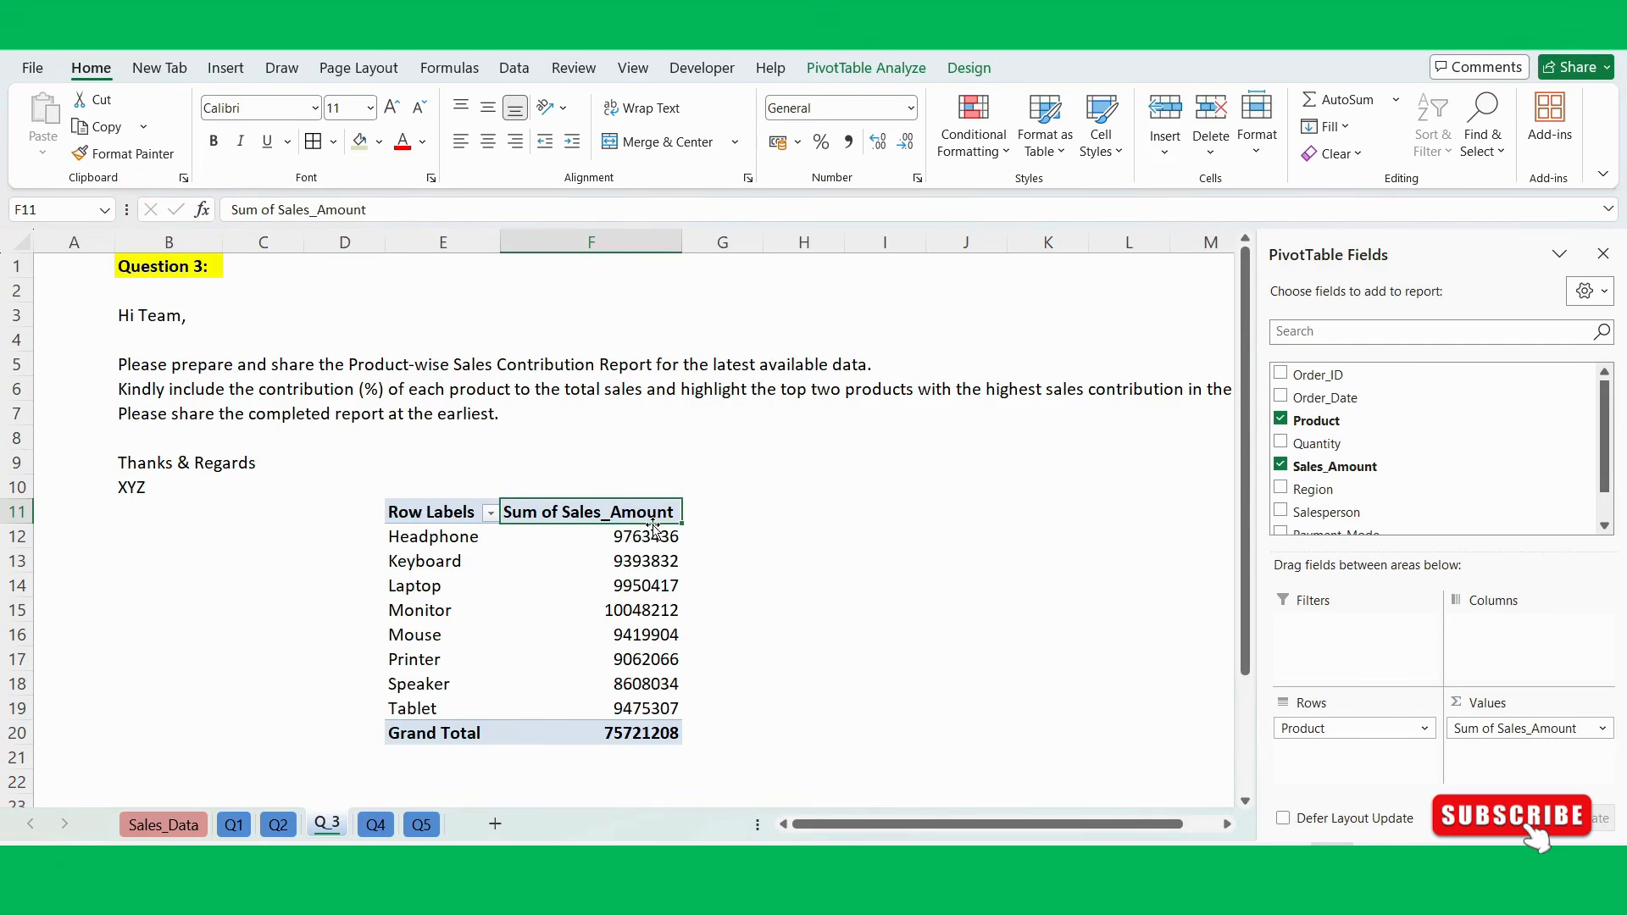
left_click(695, 514)
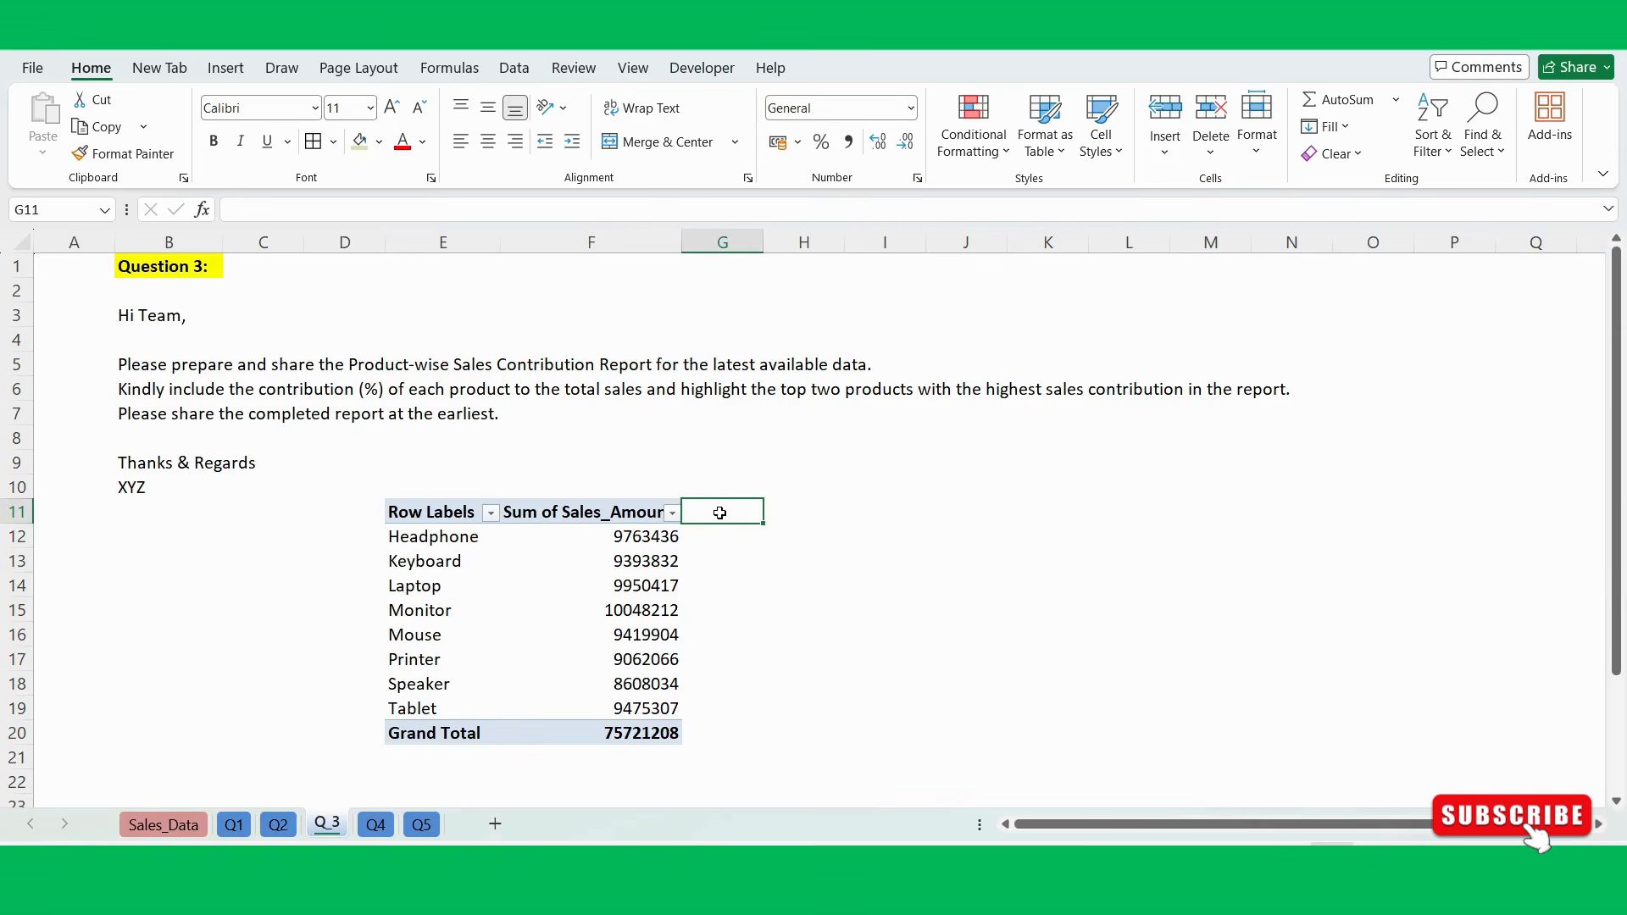
left_click(672, 514)
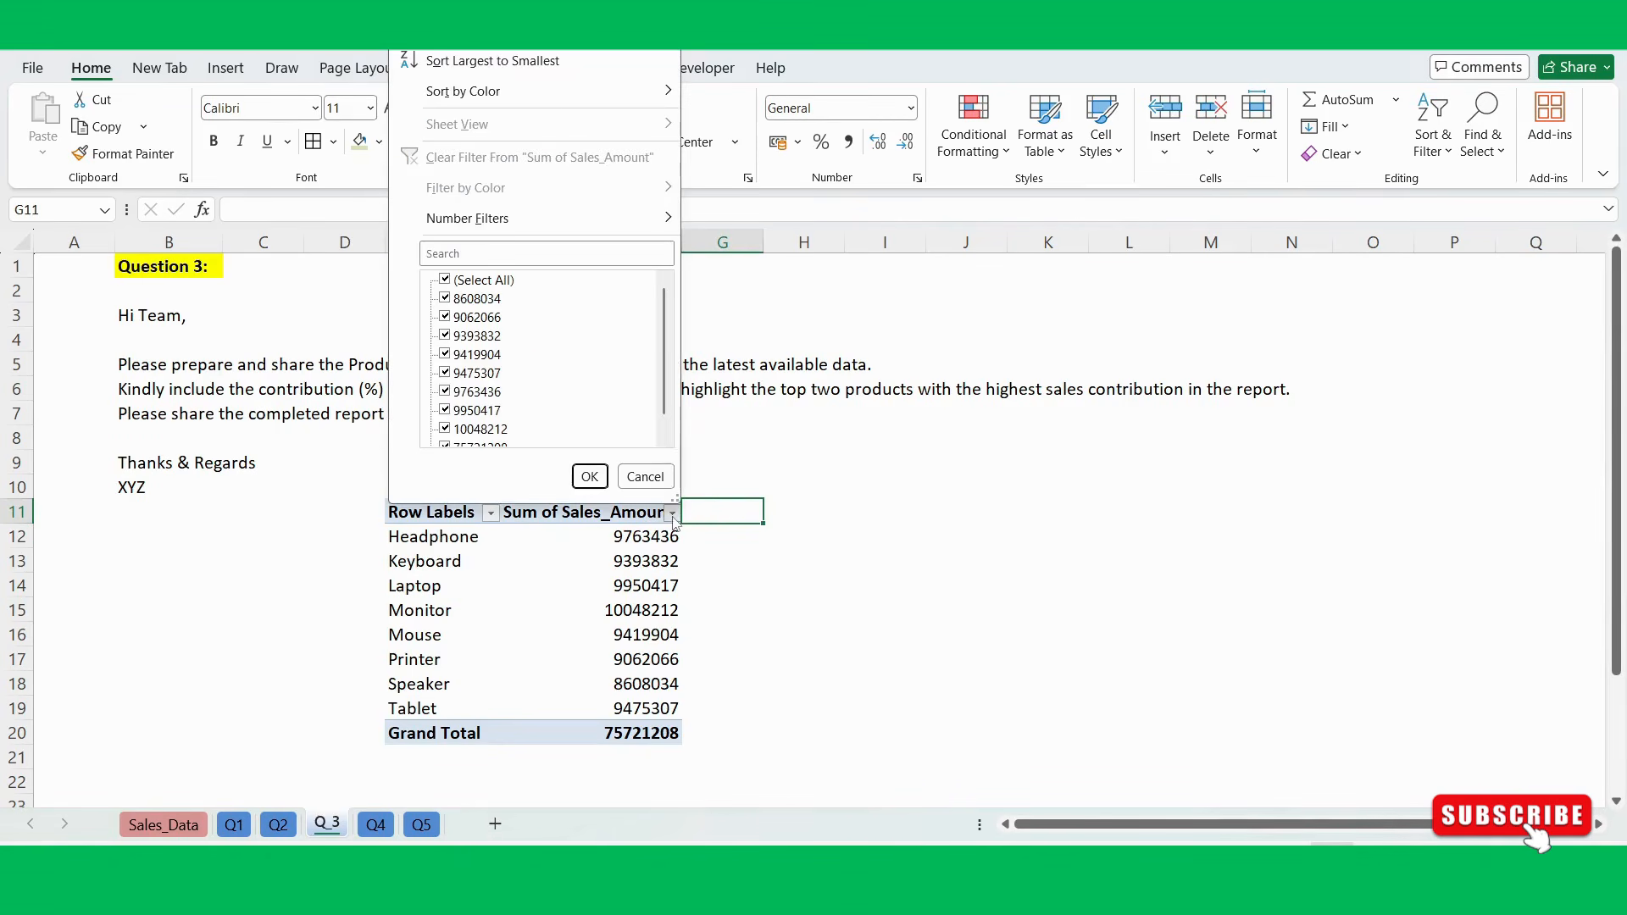
left_click(509, 64)
left_click(793, 493)
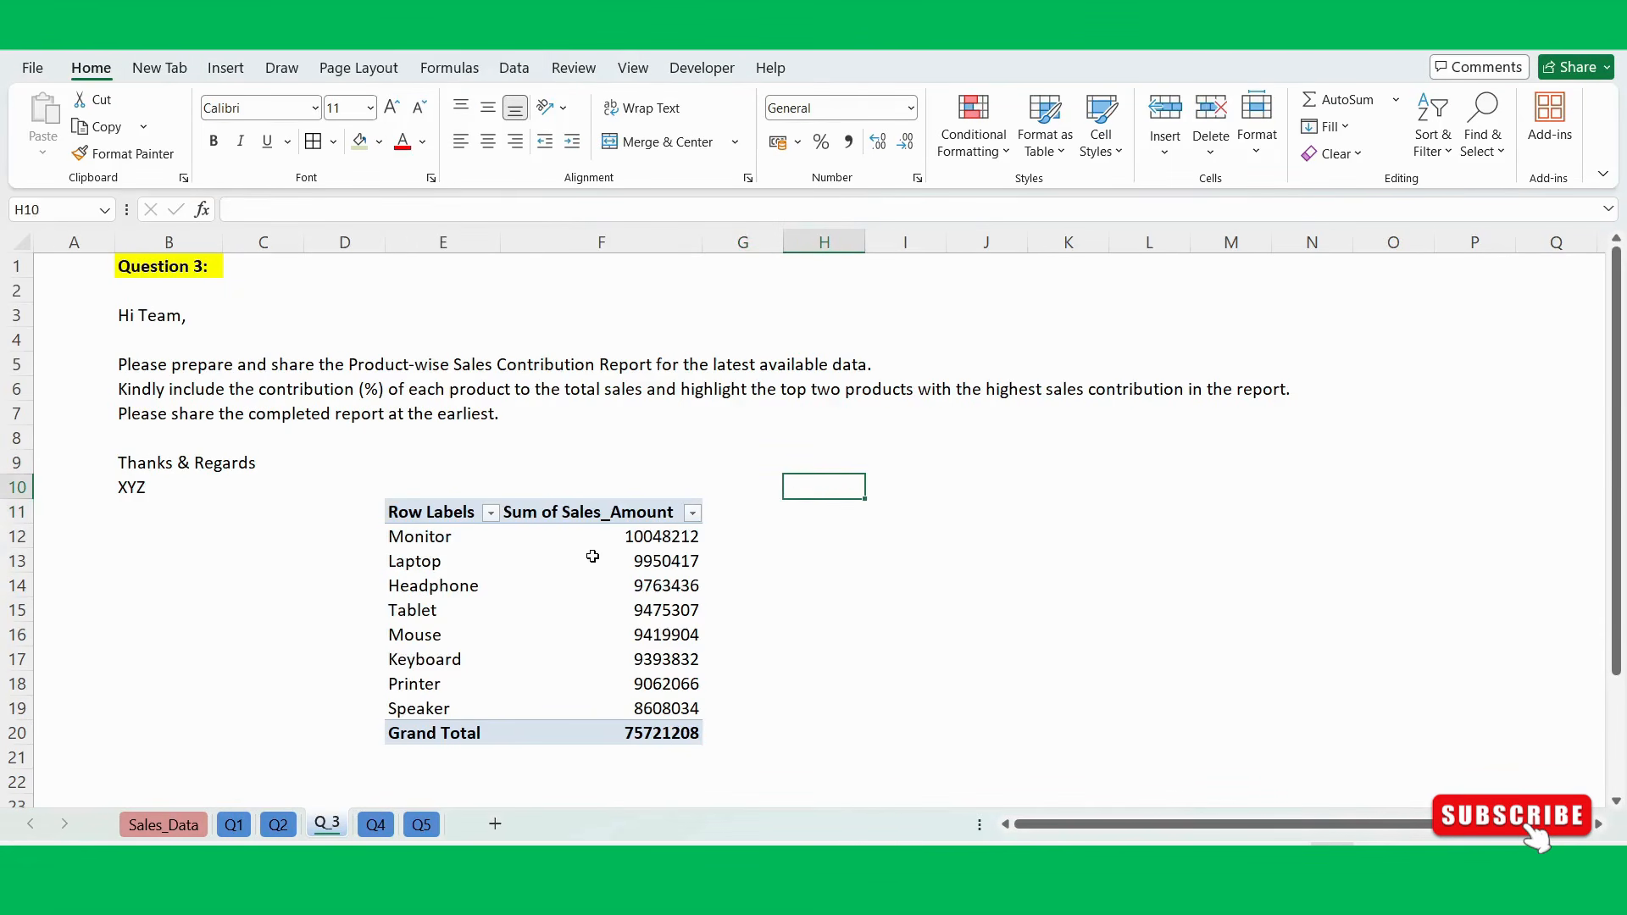
Add Sales_Amount to the PivotTable values a second time.
left_click_drag(650, 539, 668, 732)
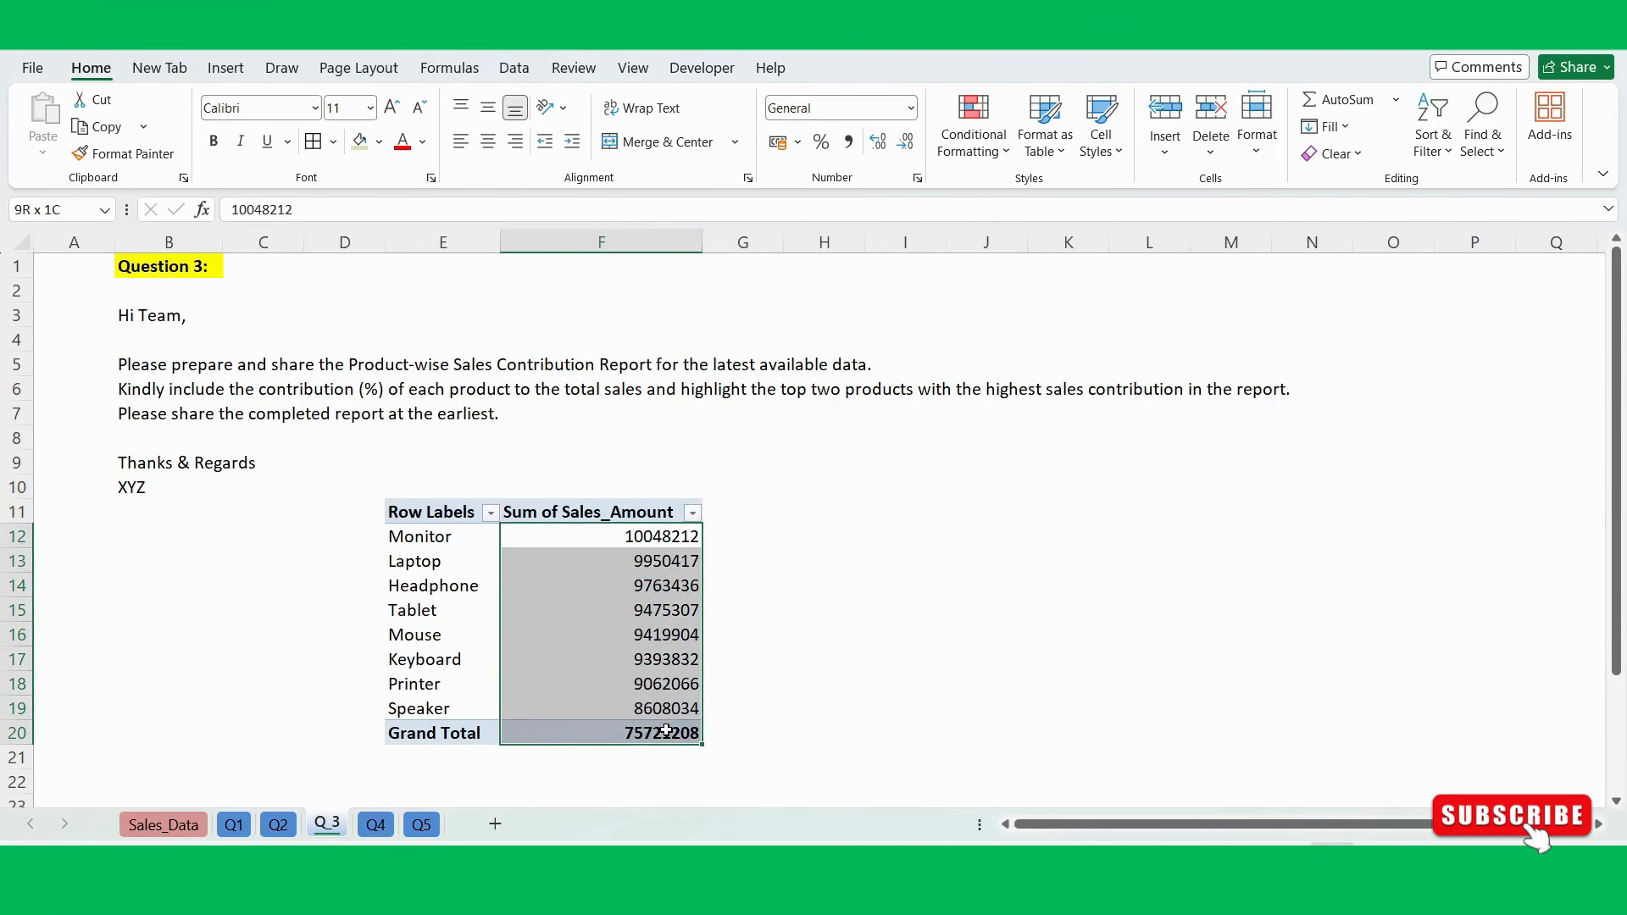
left_click(667, 545)
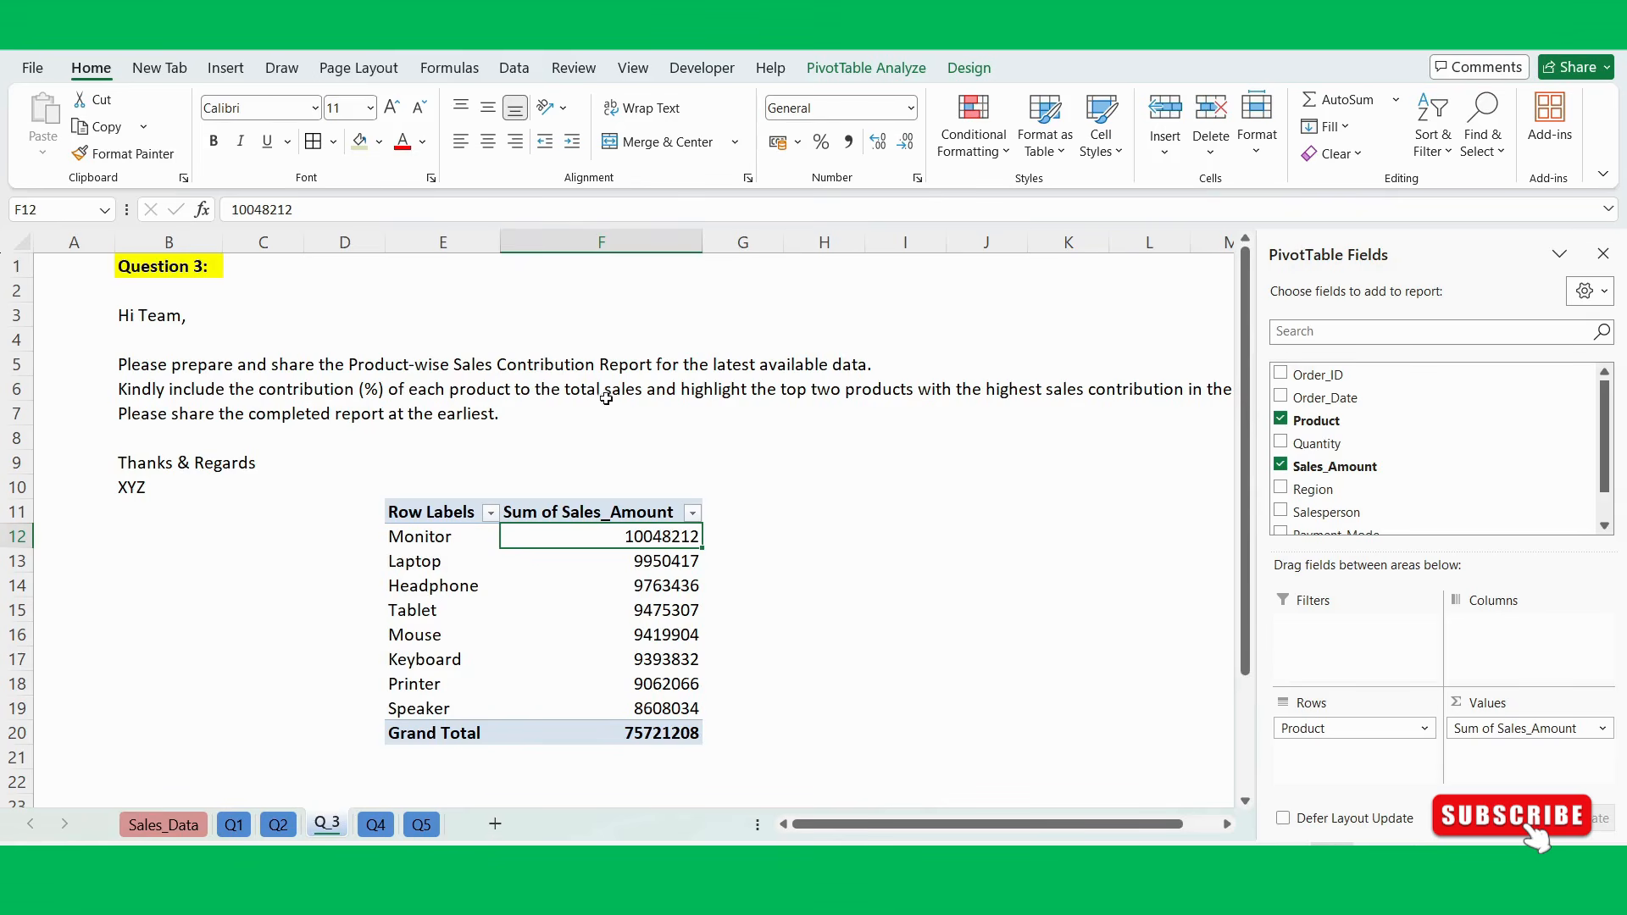
left_click(628, 512)
left_click_drag(1356, 466, 1543, 757)
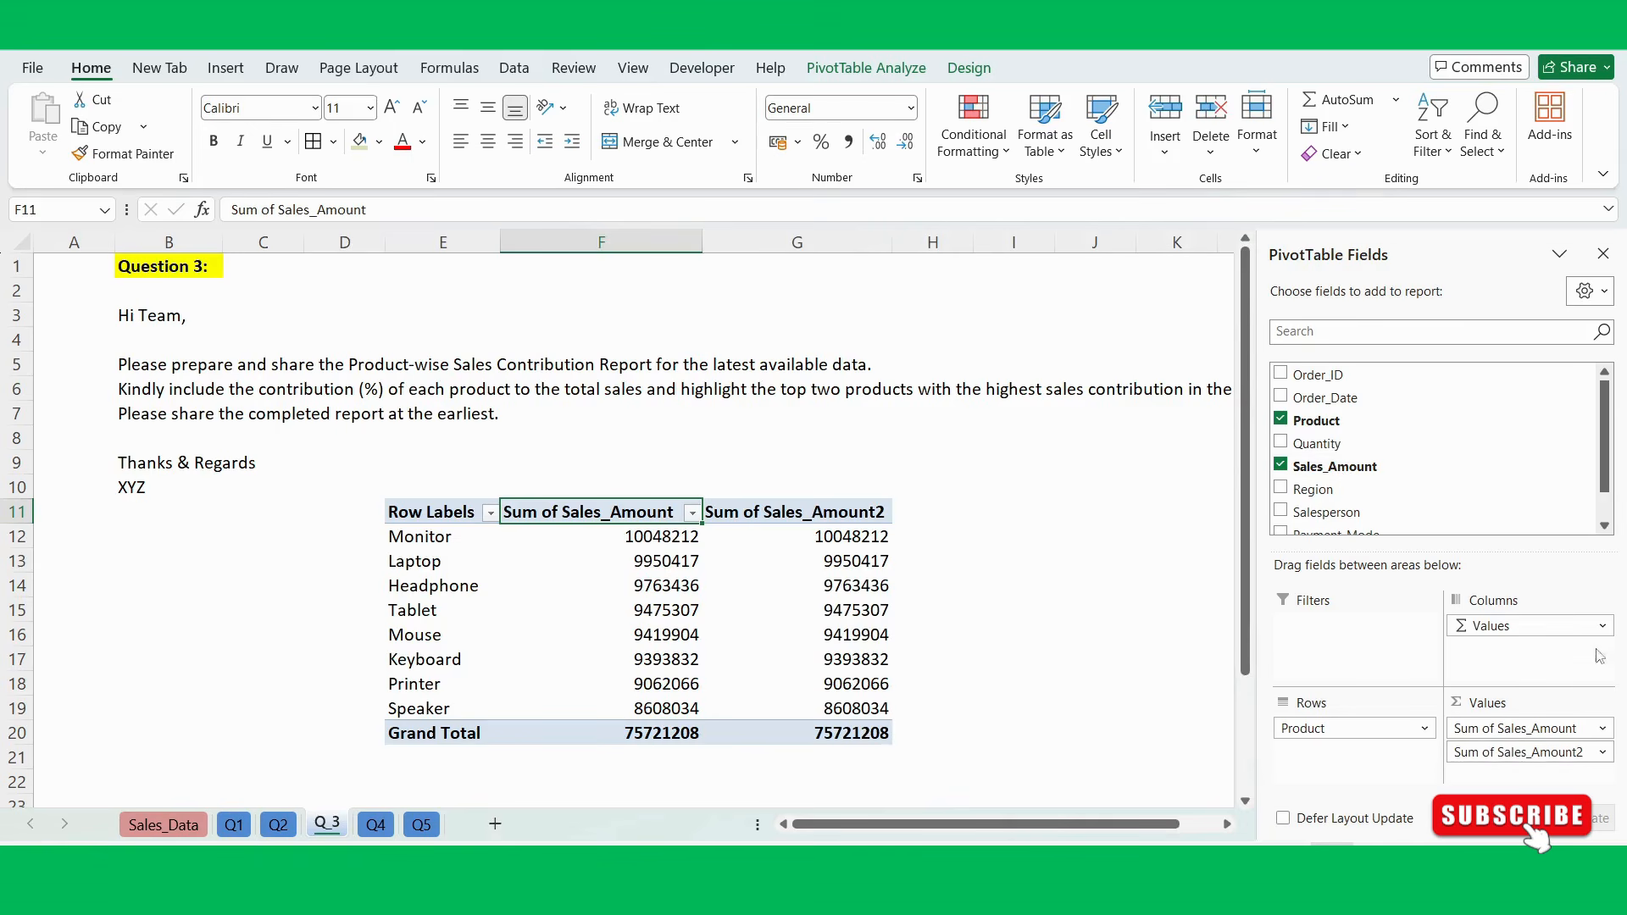
Show the Sum of Sales_Amount2 column as % of Grand Total and check the Monitor row's share against the grand total.
left_click(839, 518)
right_click(839, 519)
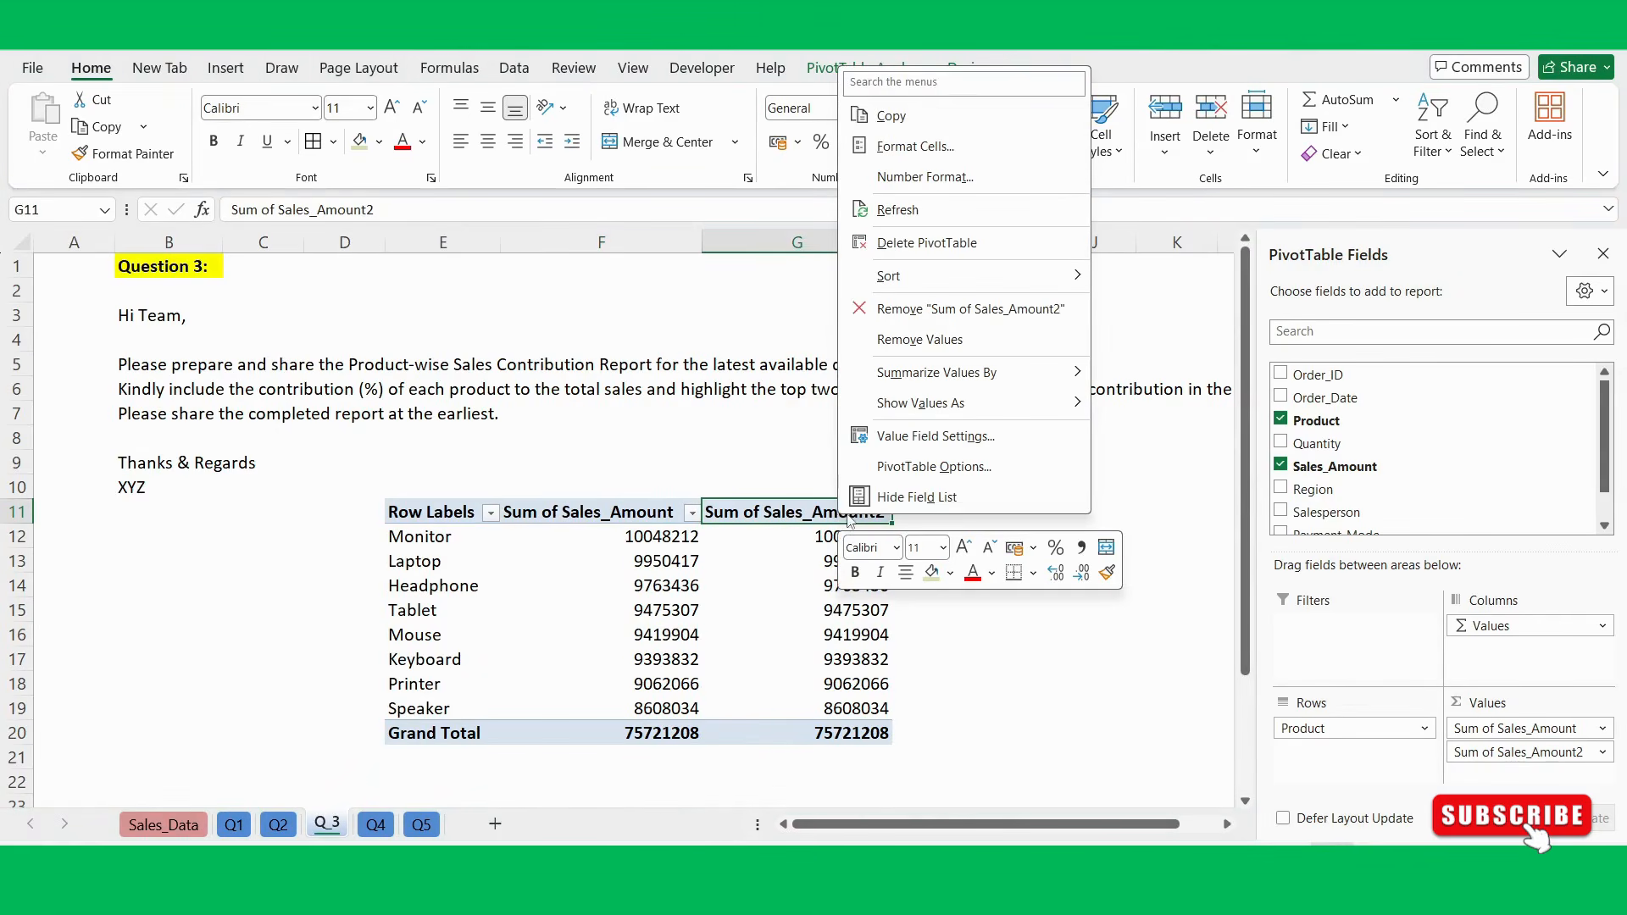
key("Escape")
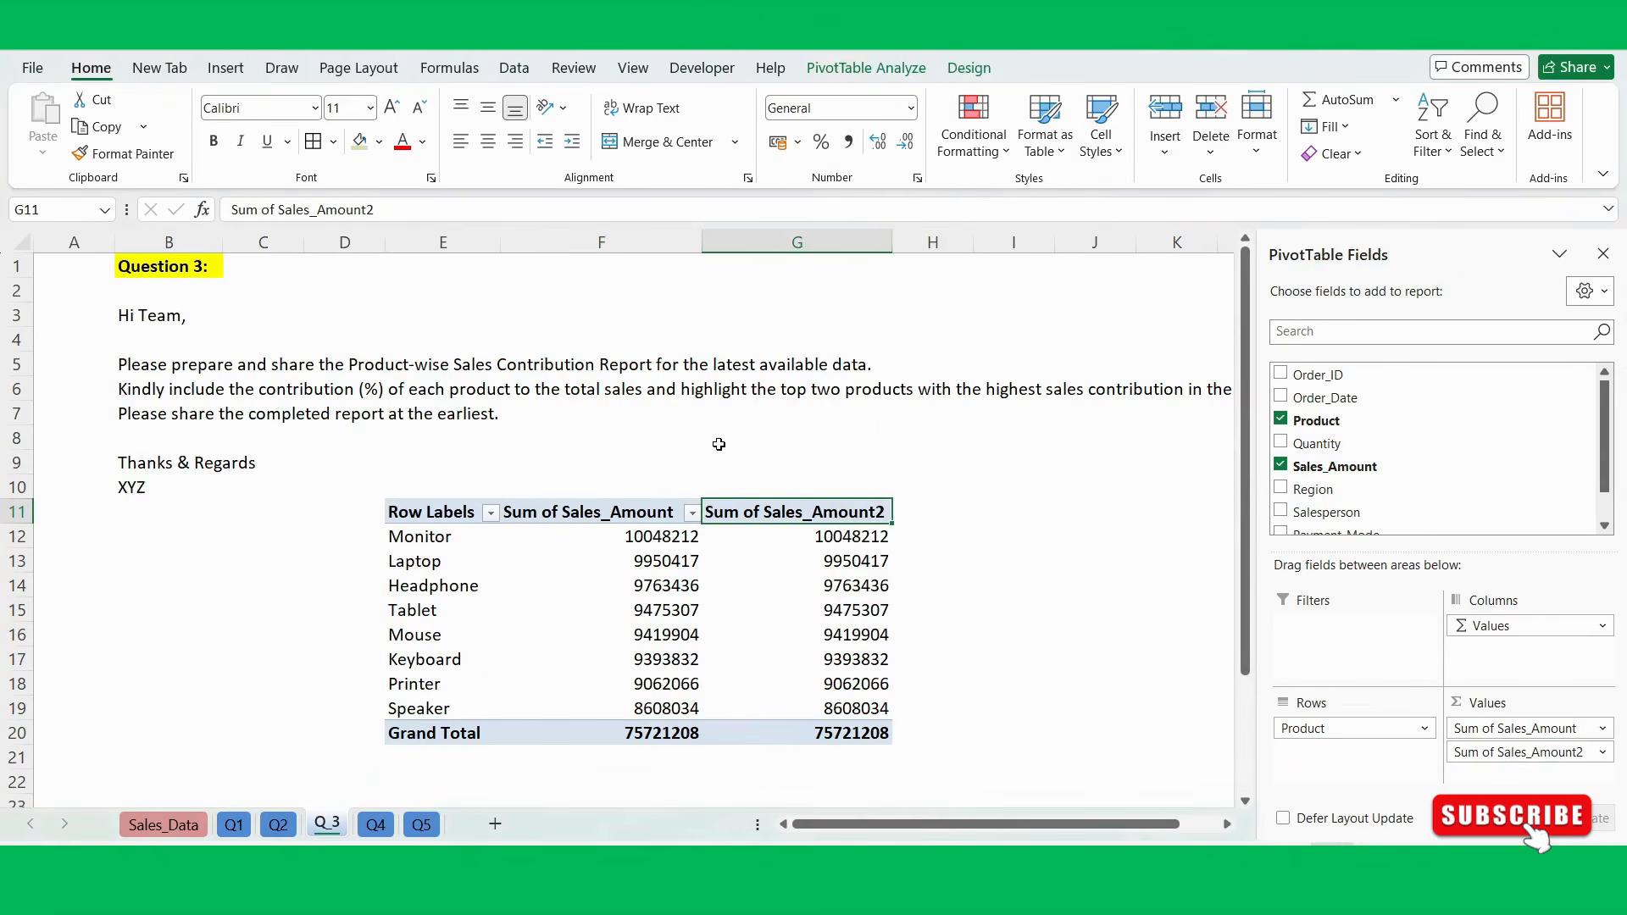
right_click(826, 514)
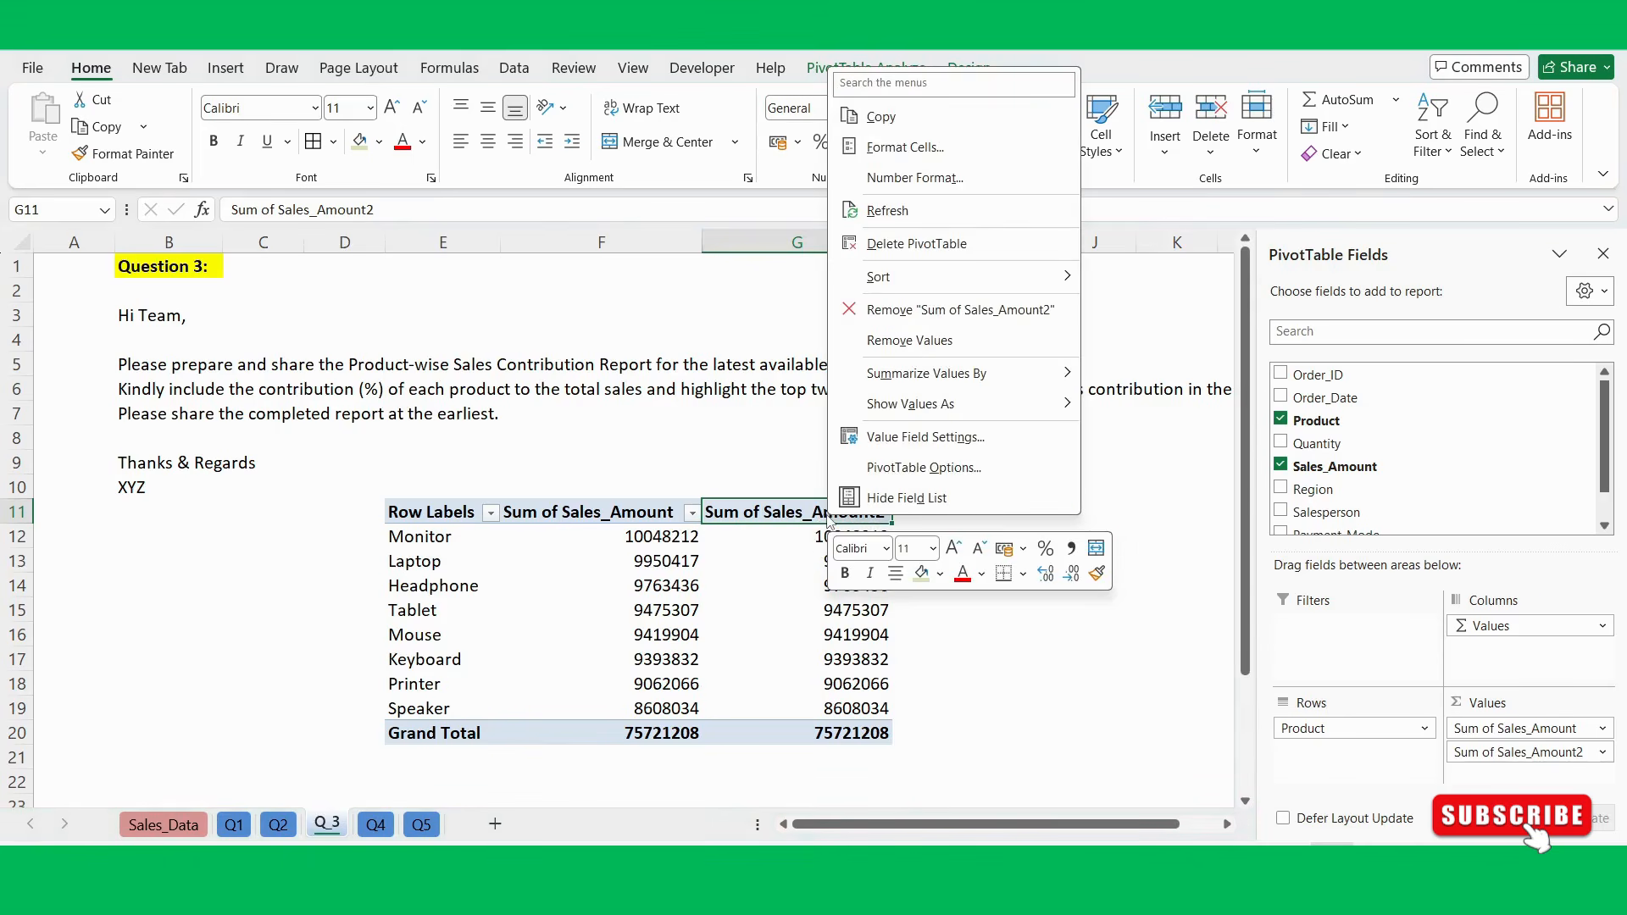
mouse_move(944, 416)
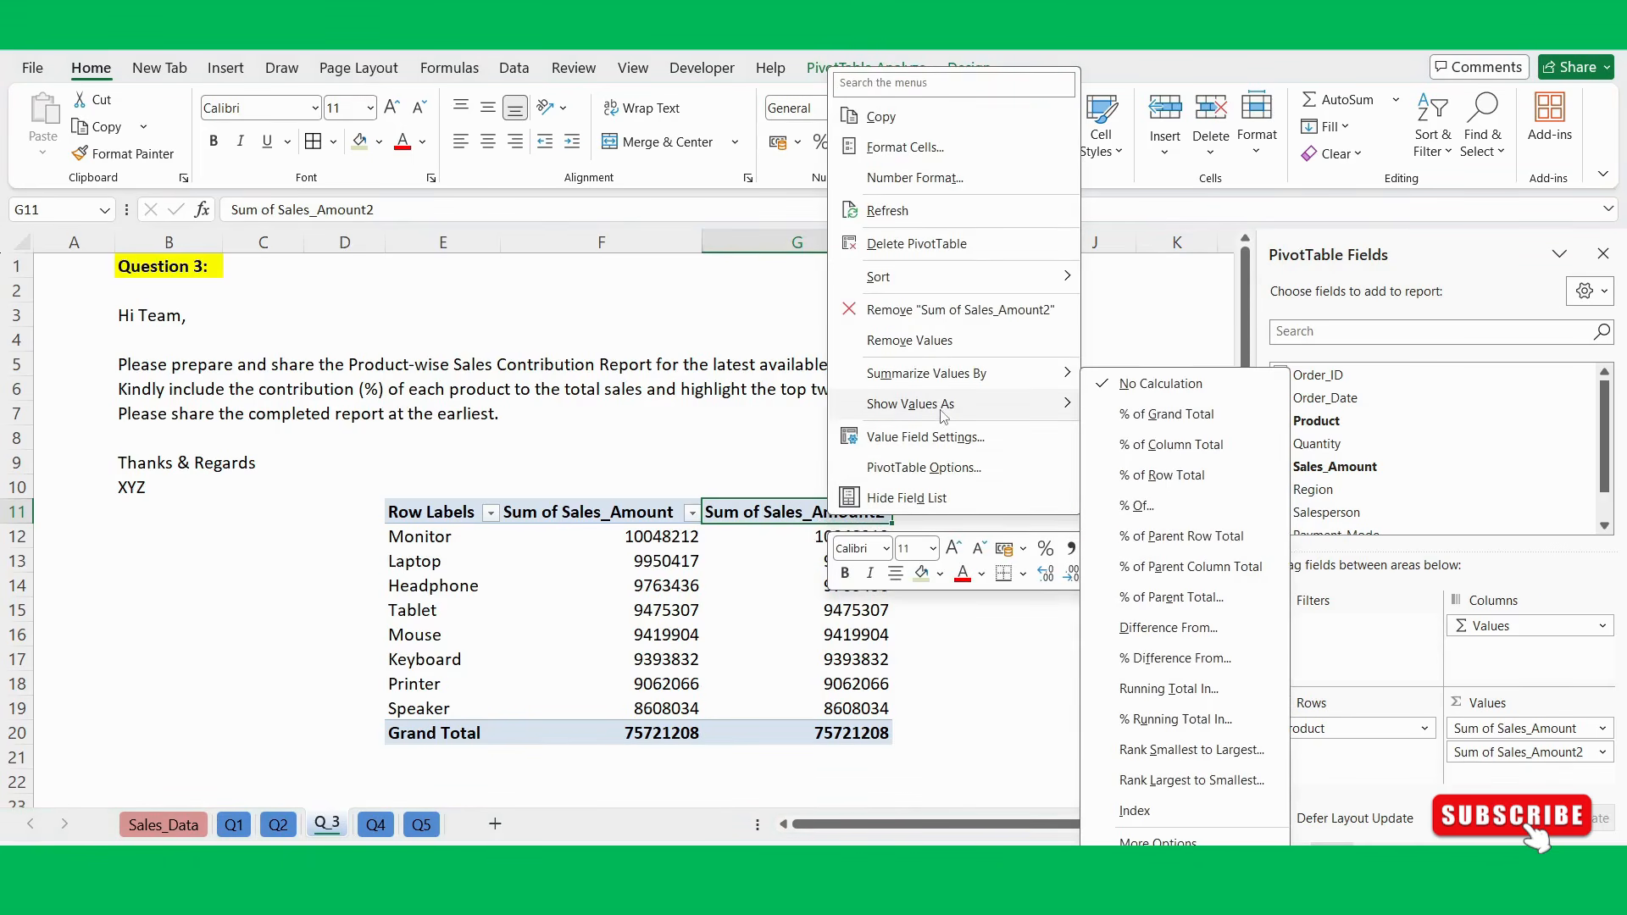
left_click(1158, 415)
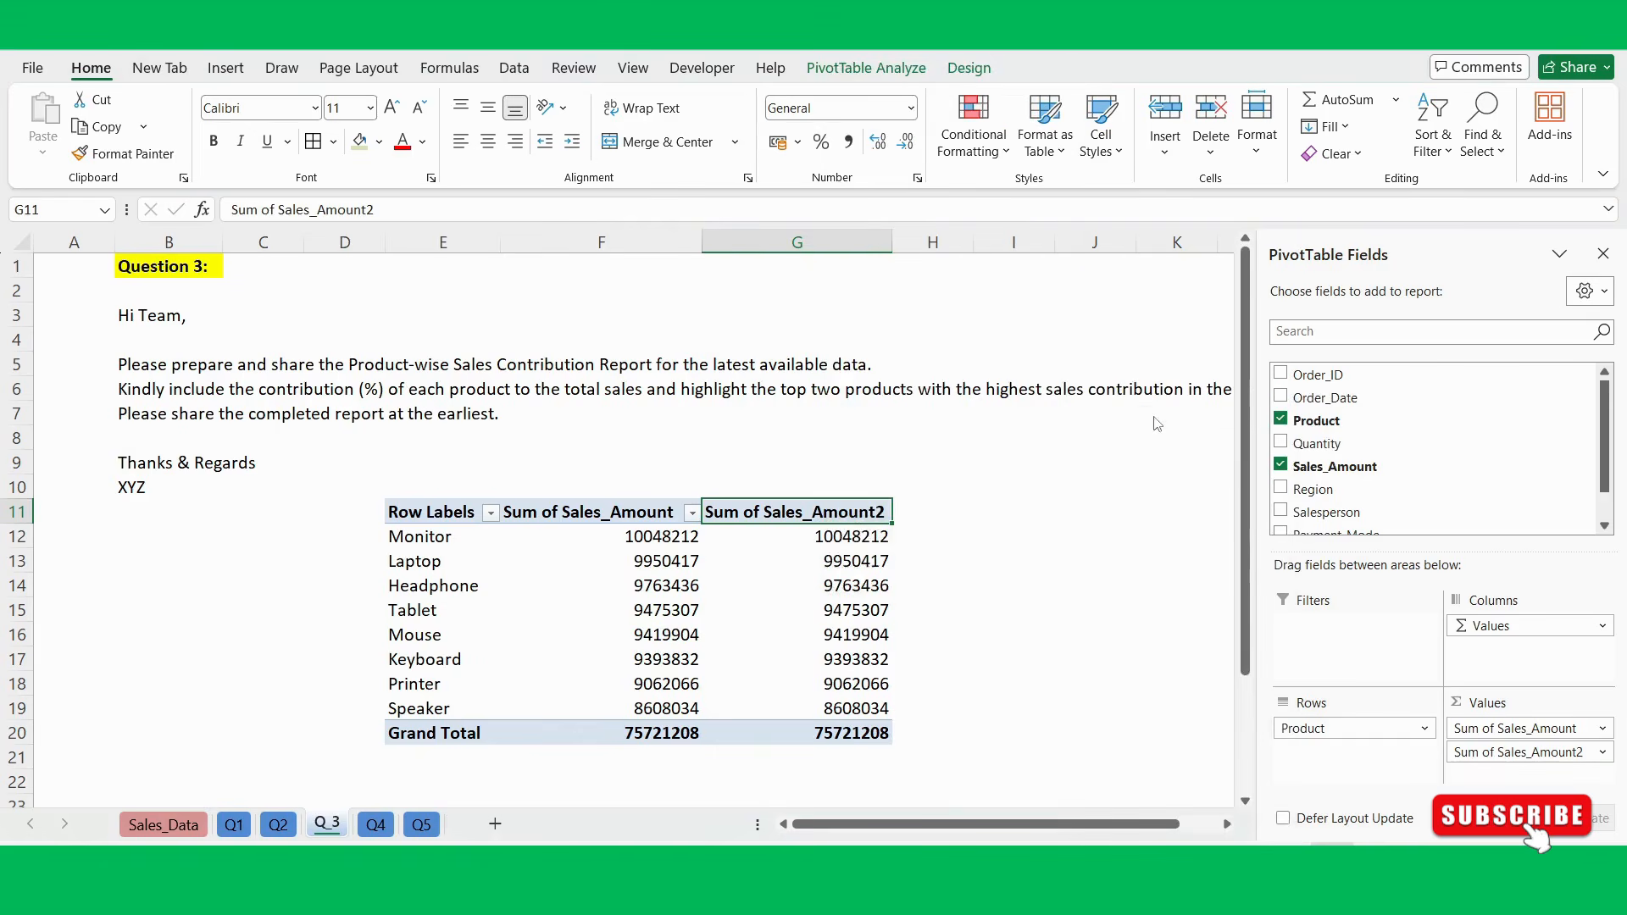
left_click(1003, 560)
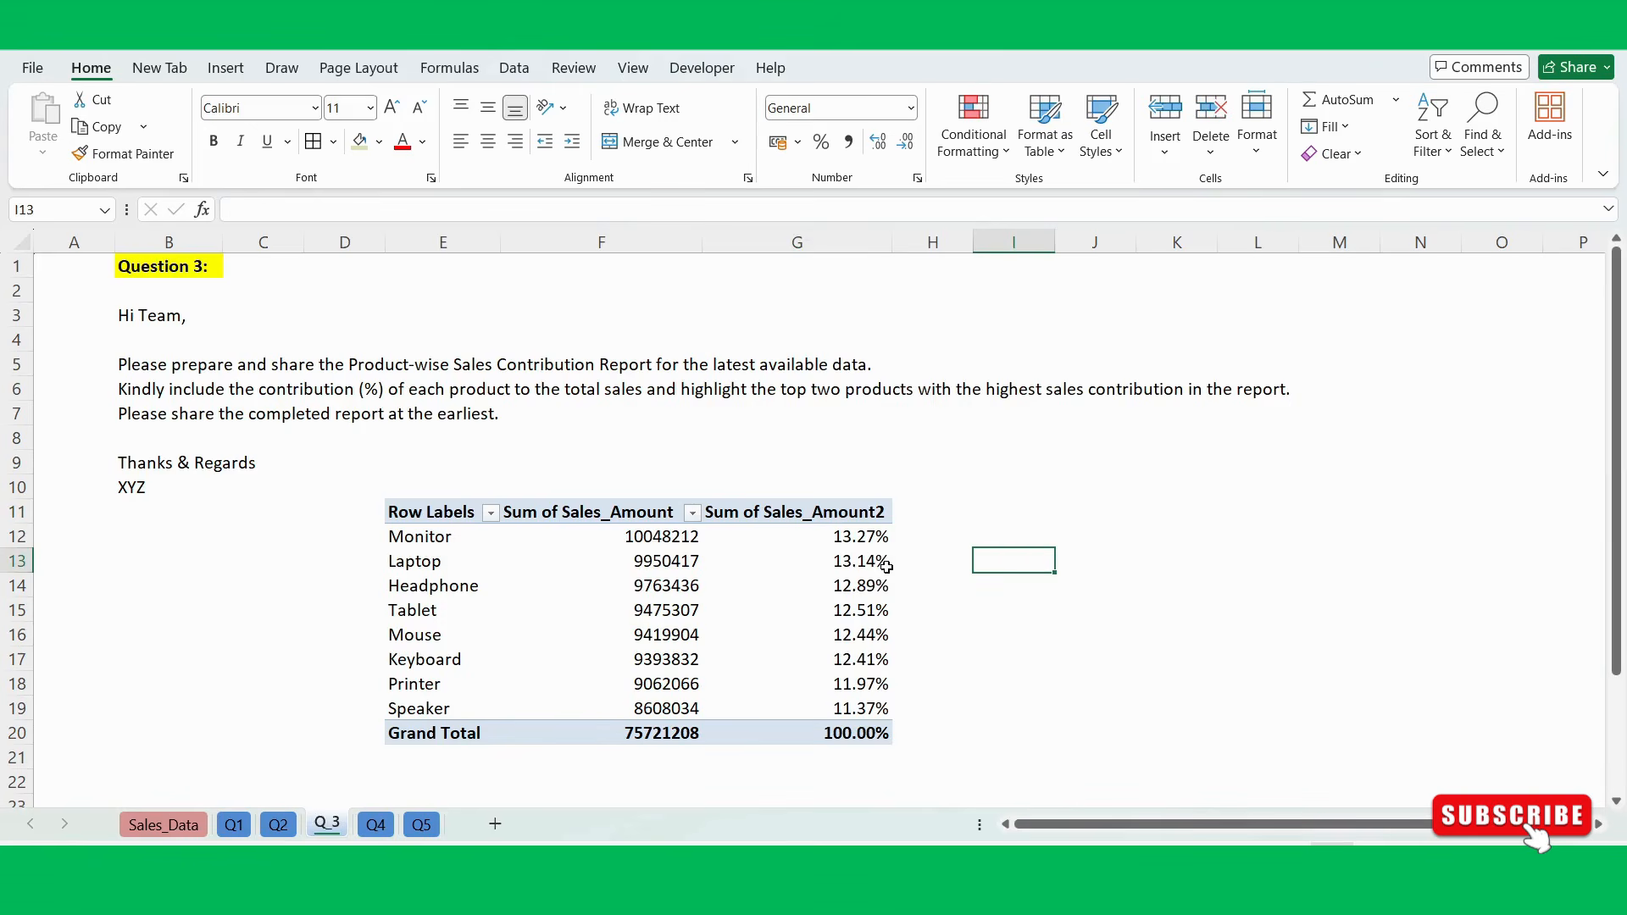
left_click(649, 734)
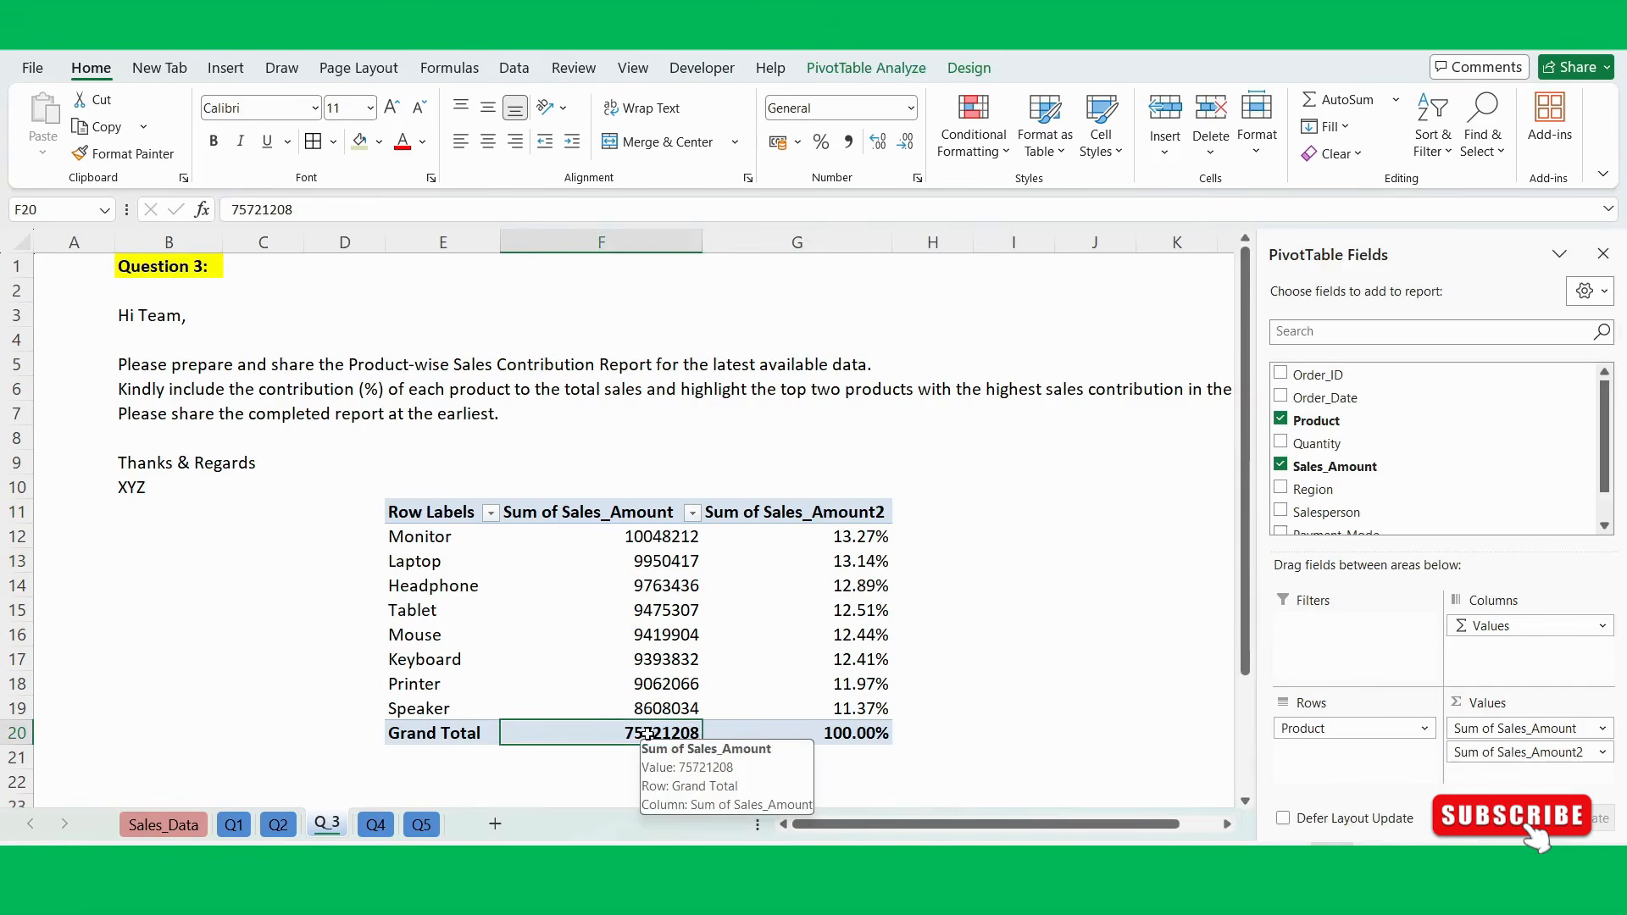
left_click(427, 540)
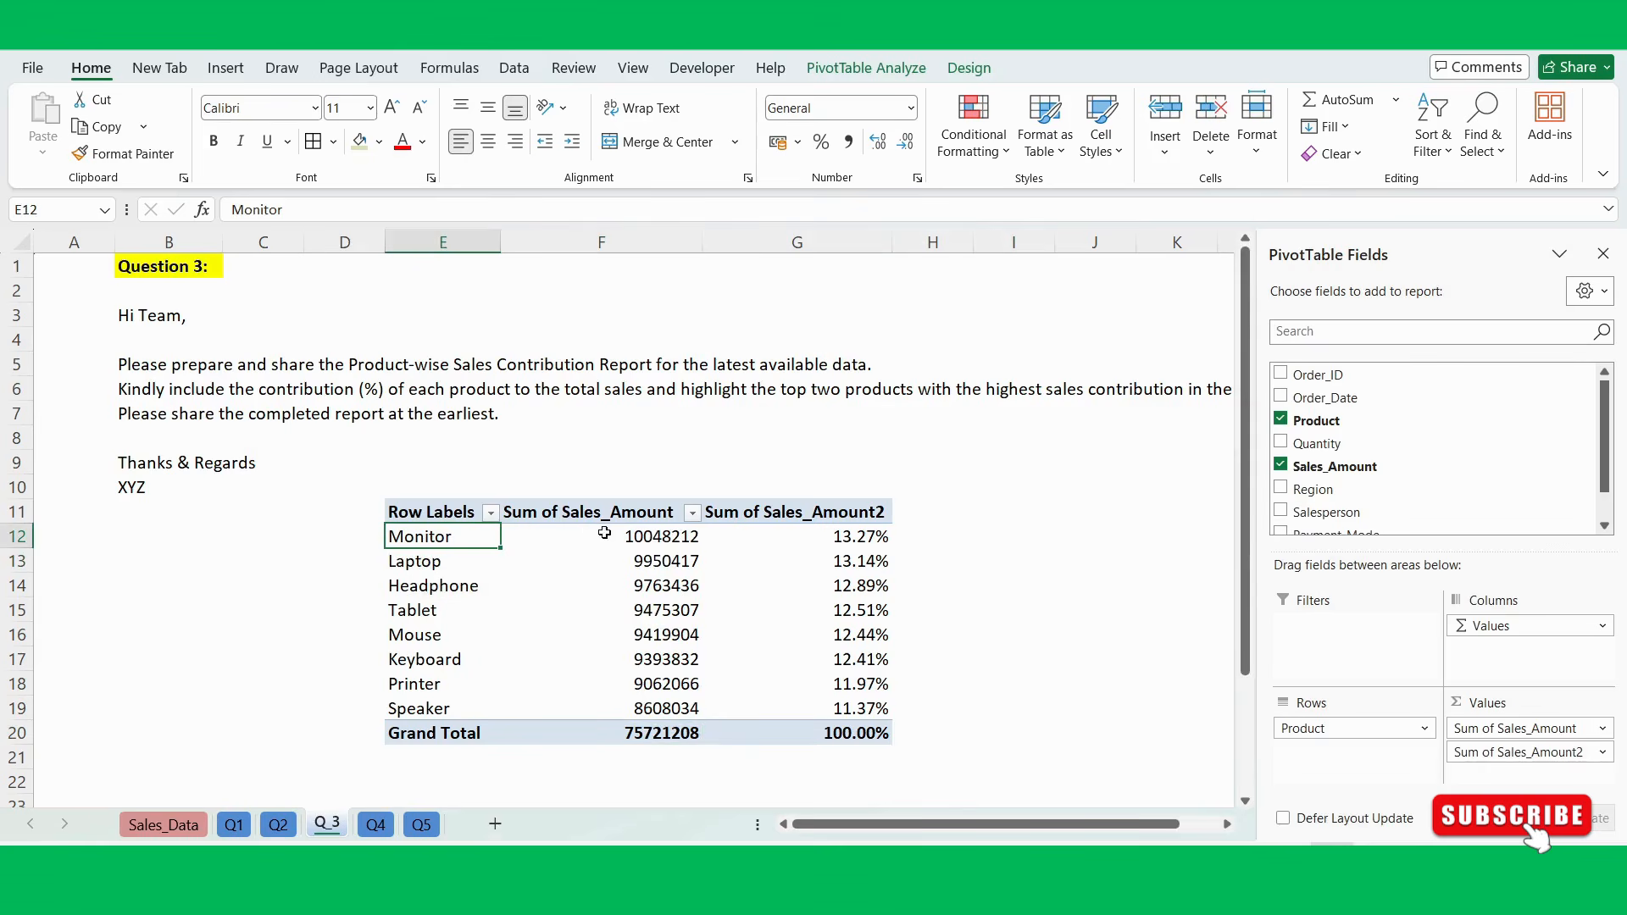
left_click(647, 536)
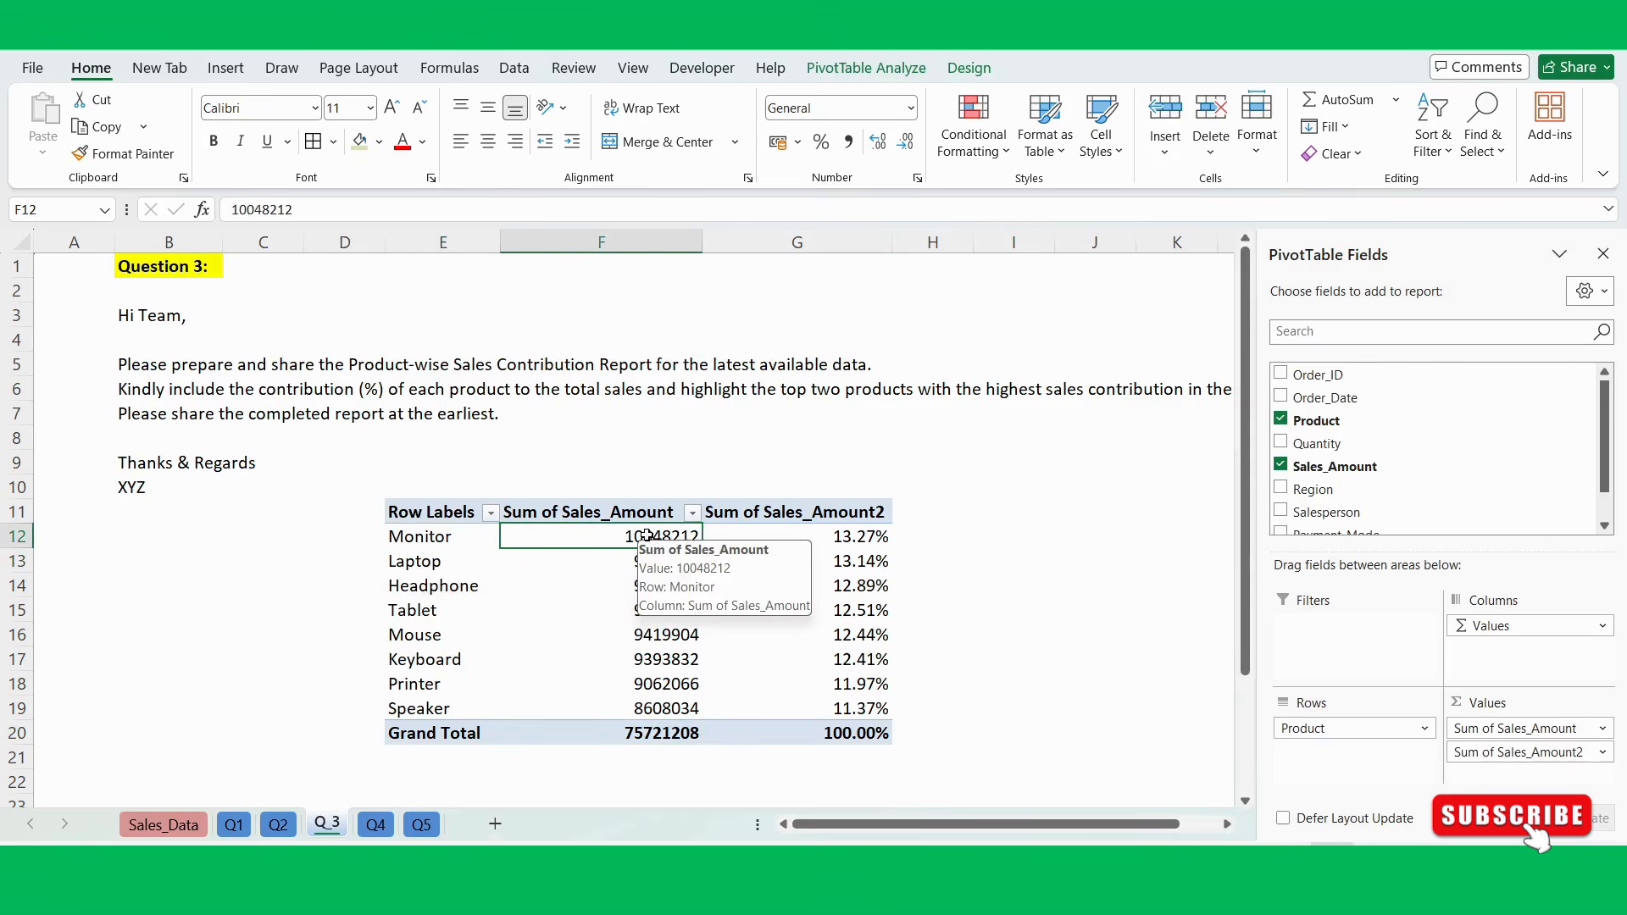
left_click(857, 535)
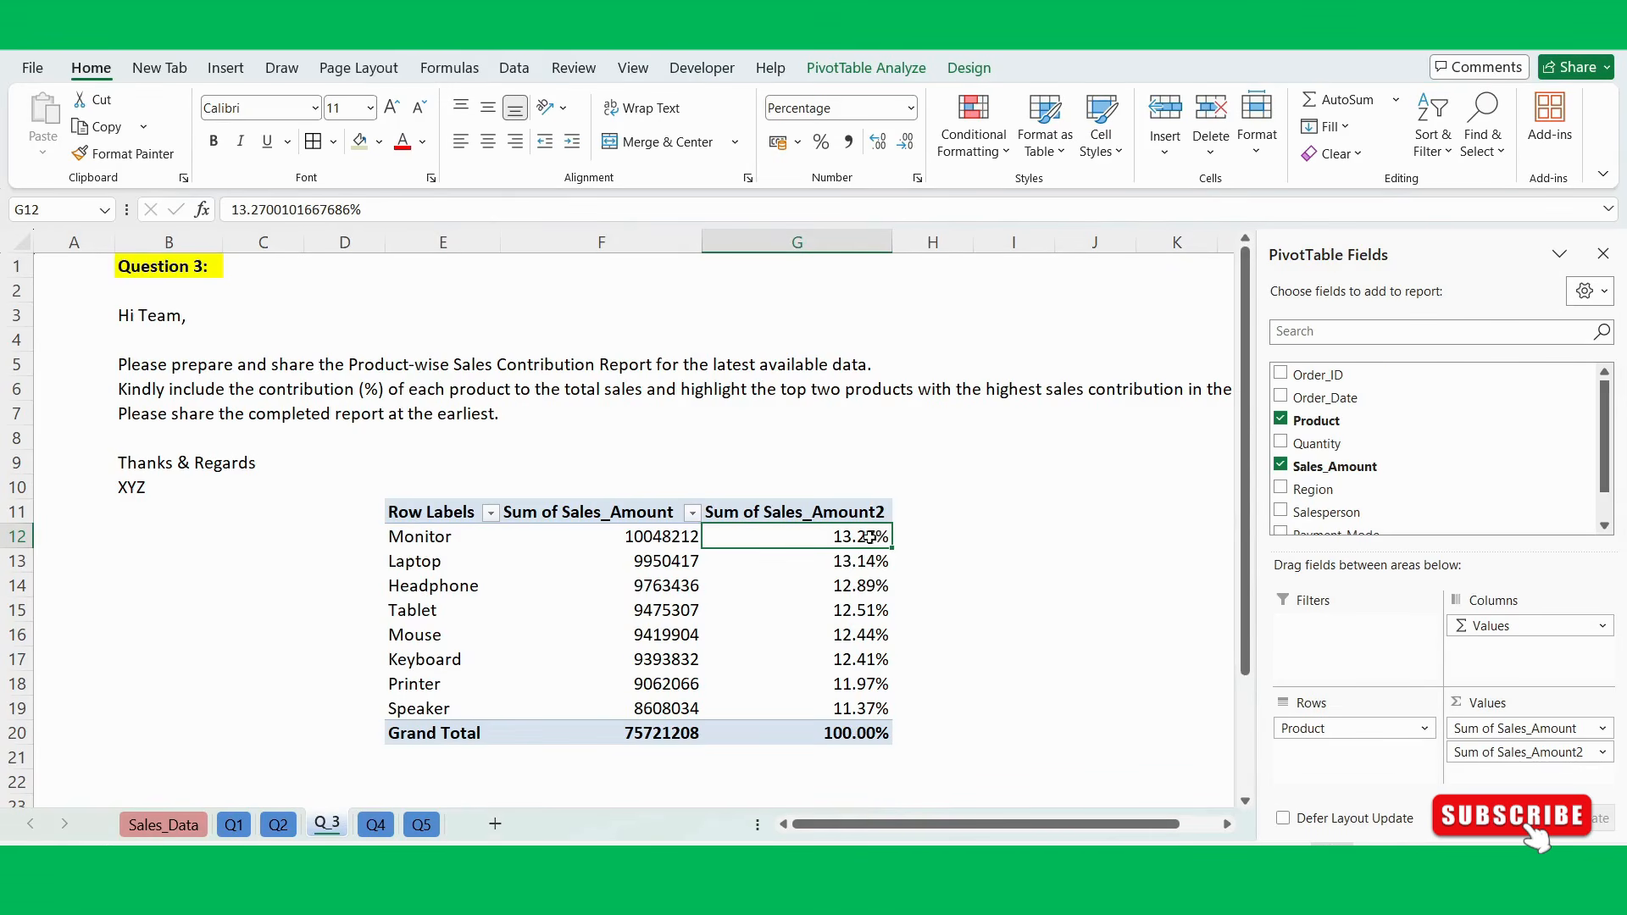
left_click(988, 438)
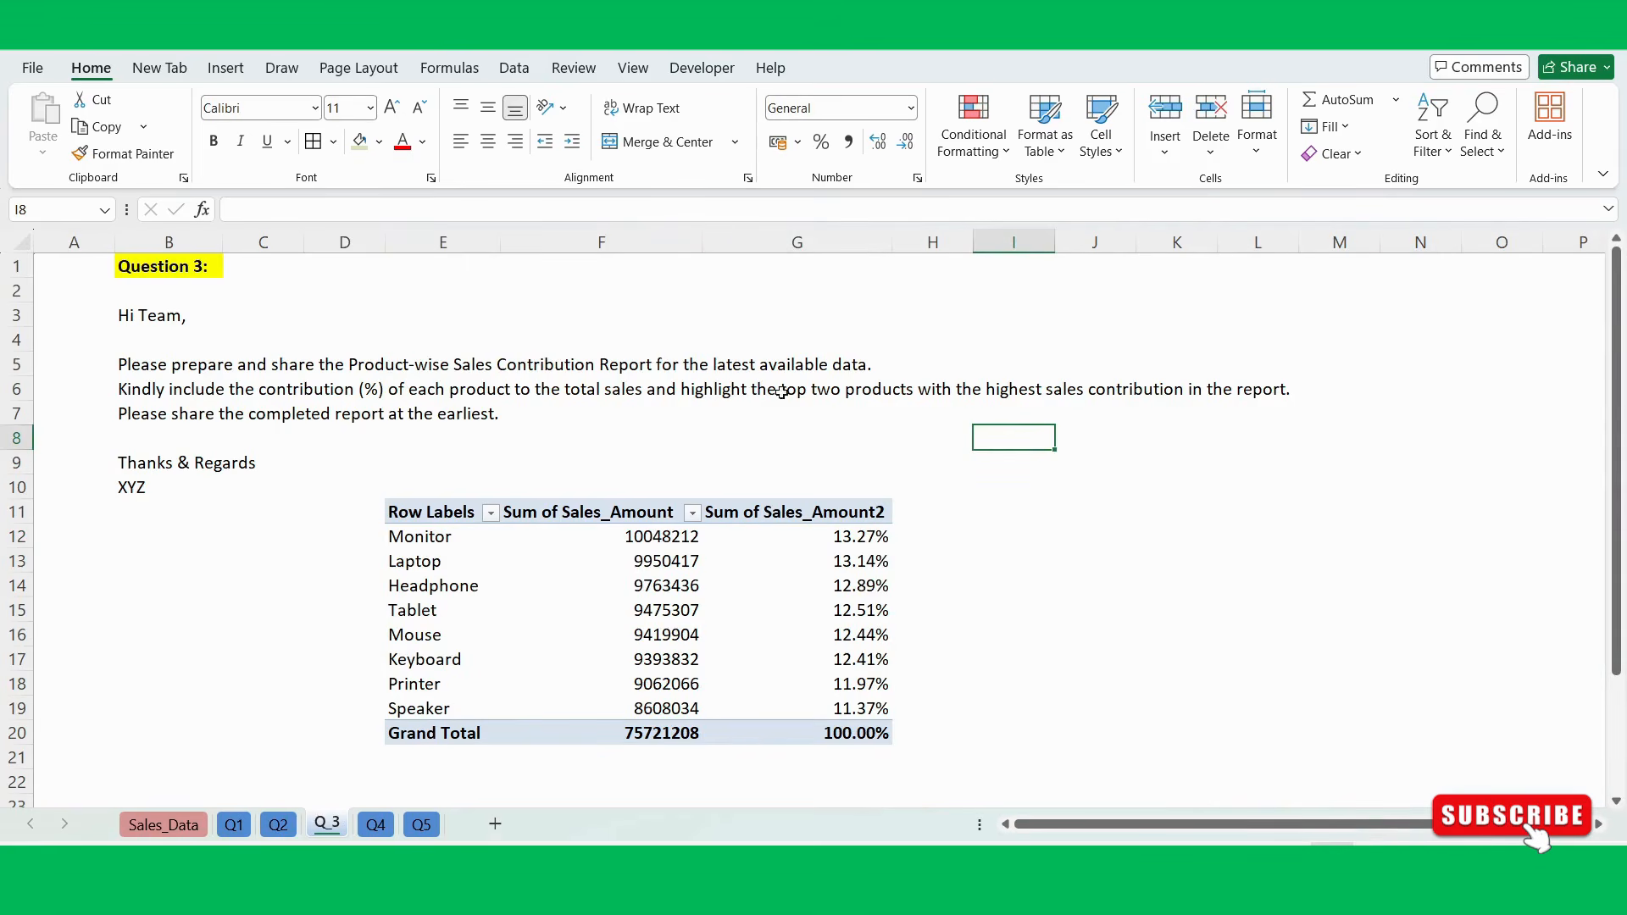
Try a light green fill on the Monitor and Laptop rows, E12:G13, and undo it.
left_click_drag(436, 538, 796, 559)
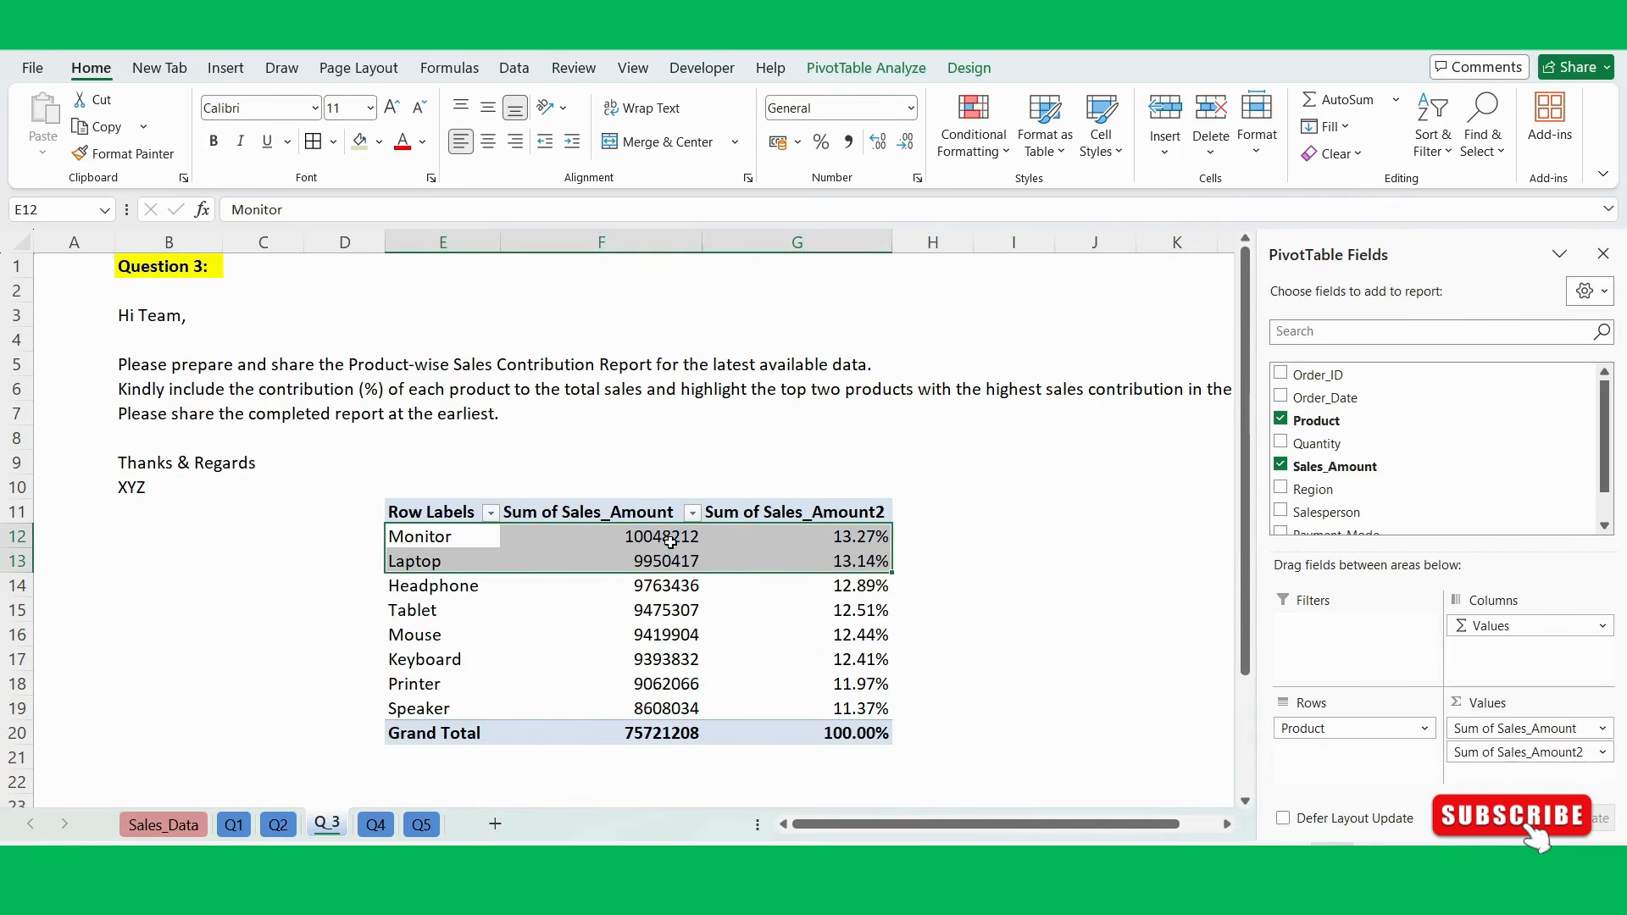
left_click(359, 140)
left_click(979, 544)
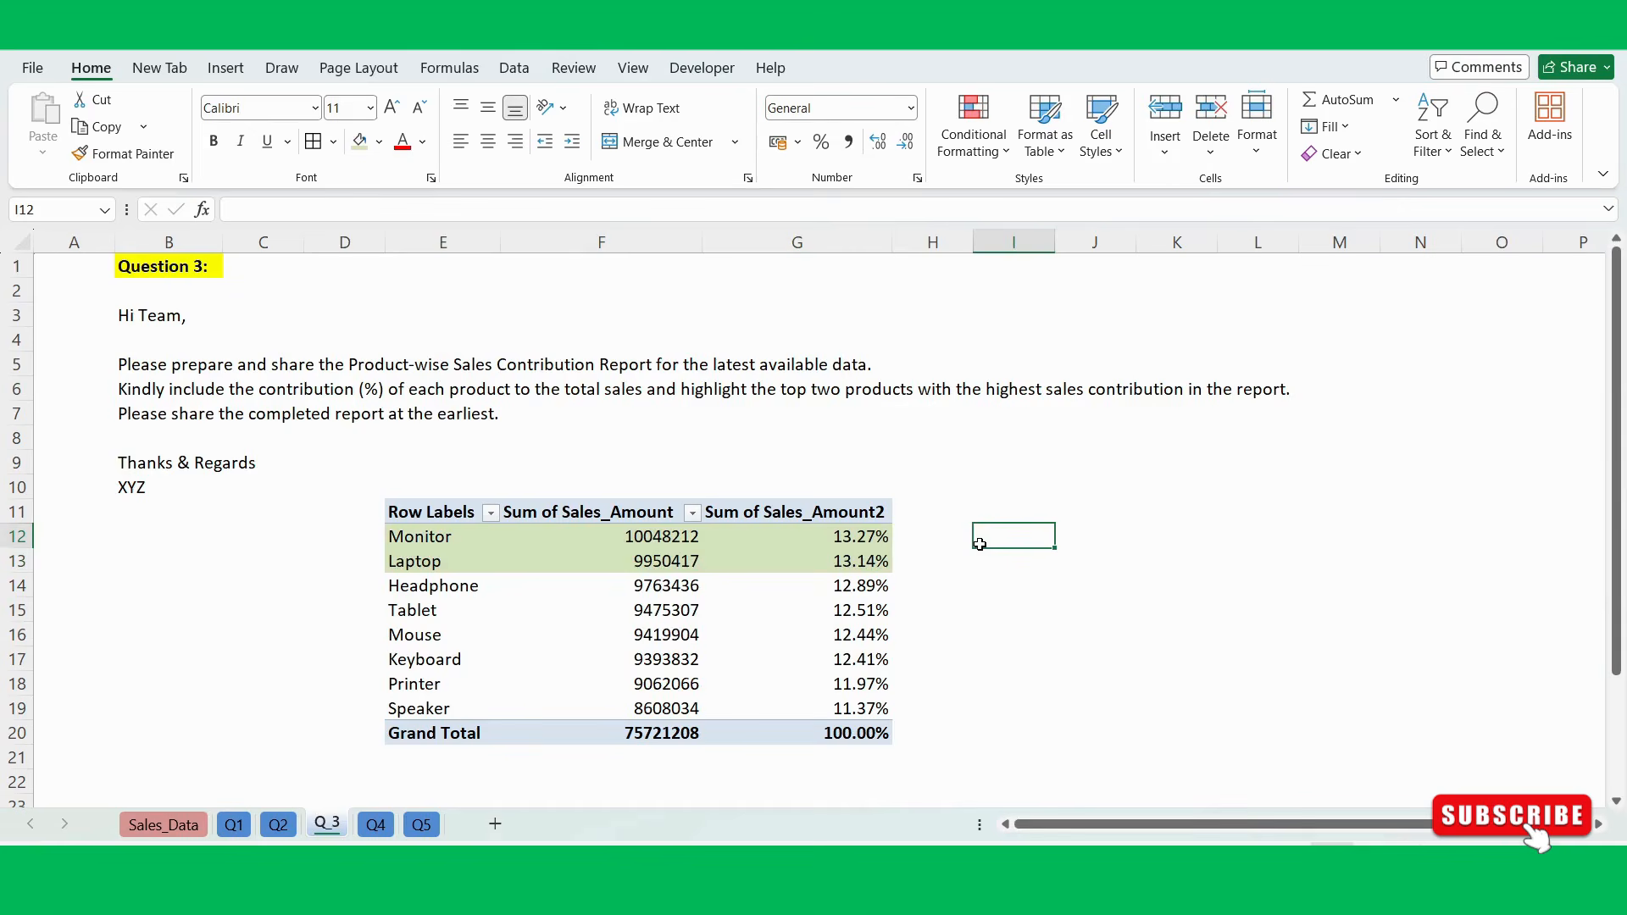
key("ctrl+z")
Make the contribution percentages of the top two products, Monitor and Laptop, bold.
left_click_drag(877, 538, 865, 560)
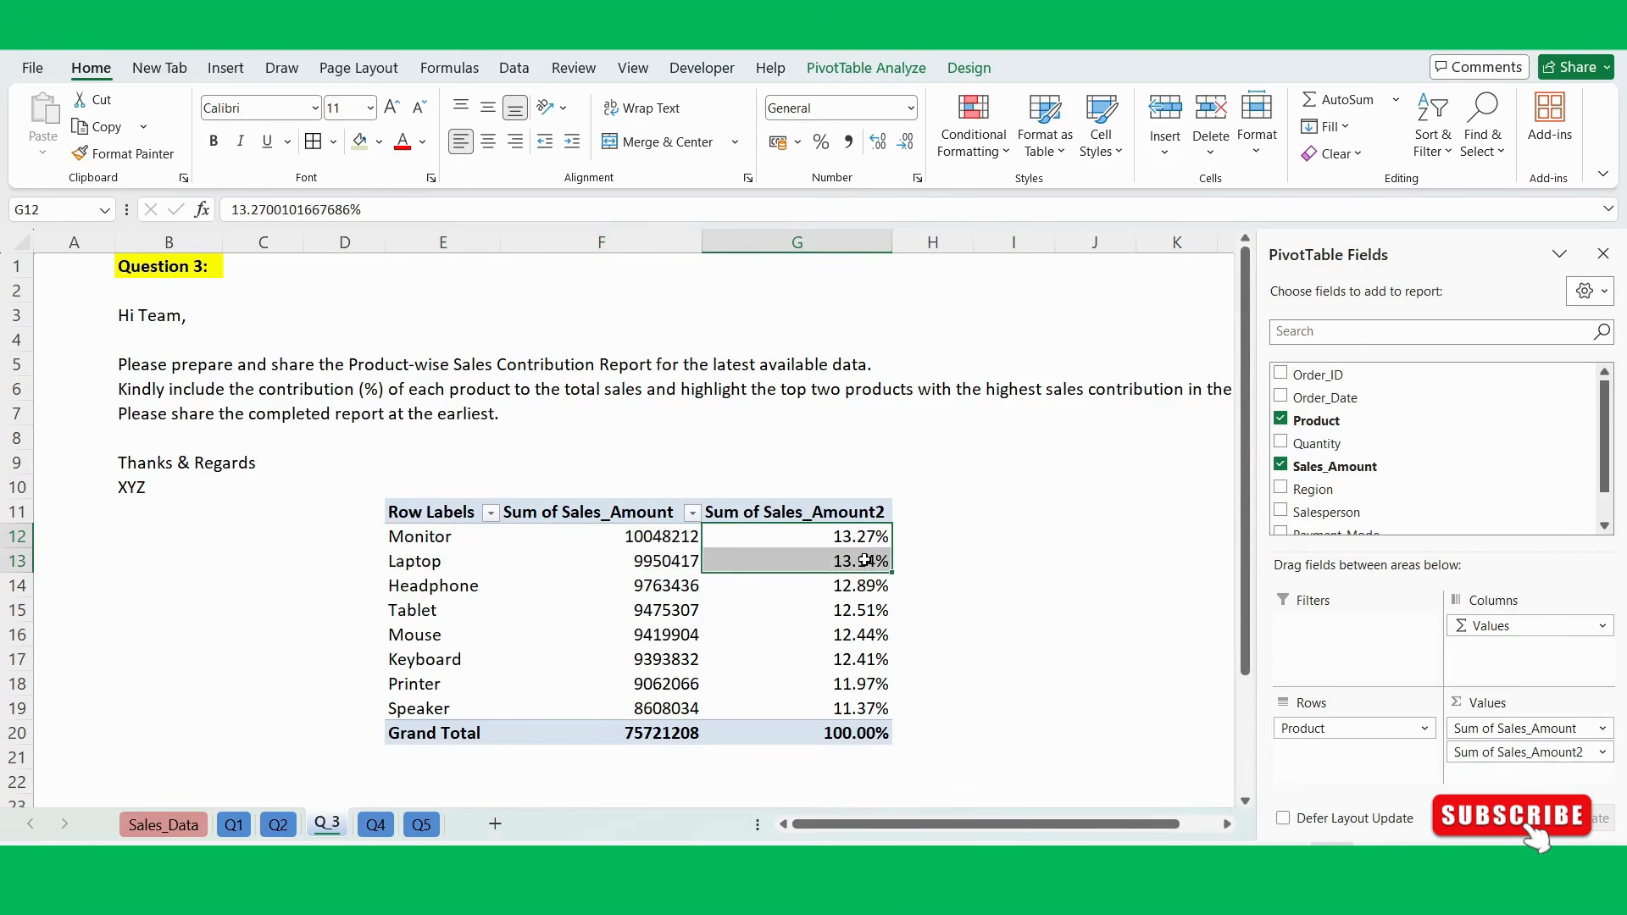
key("ctrl+b")
left_click(1033, 610)
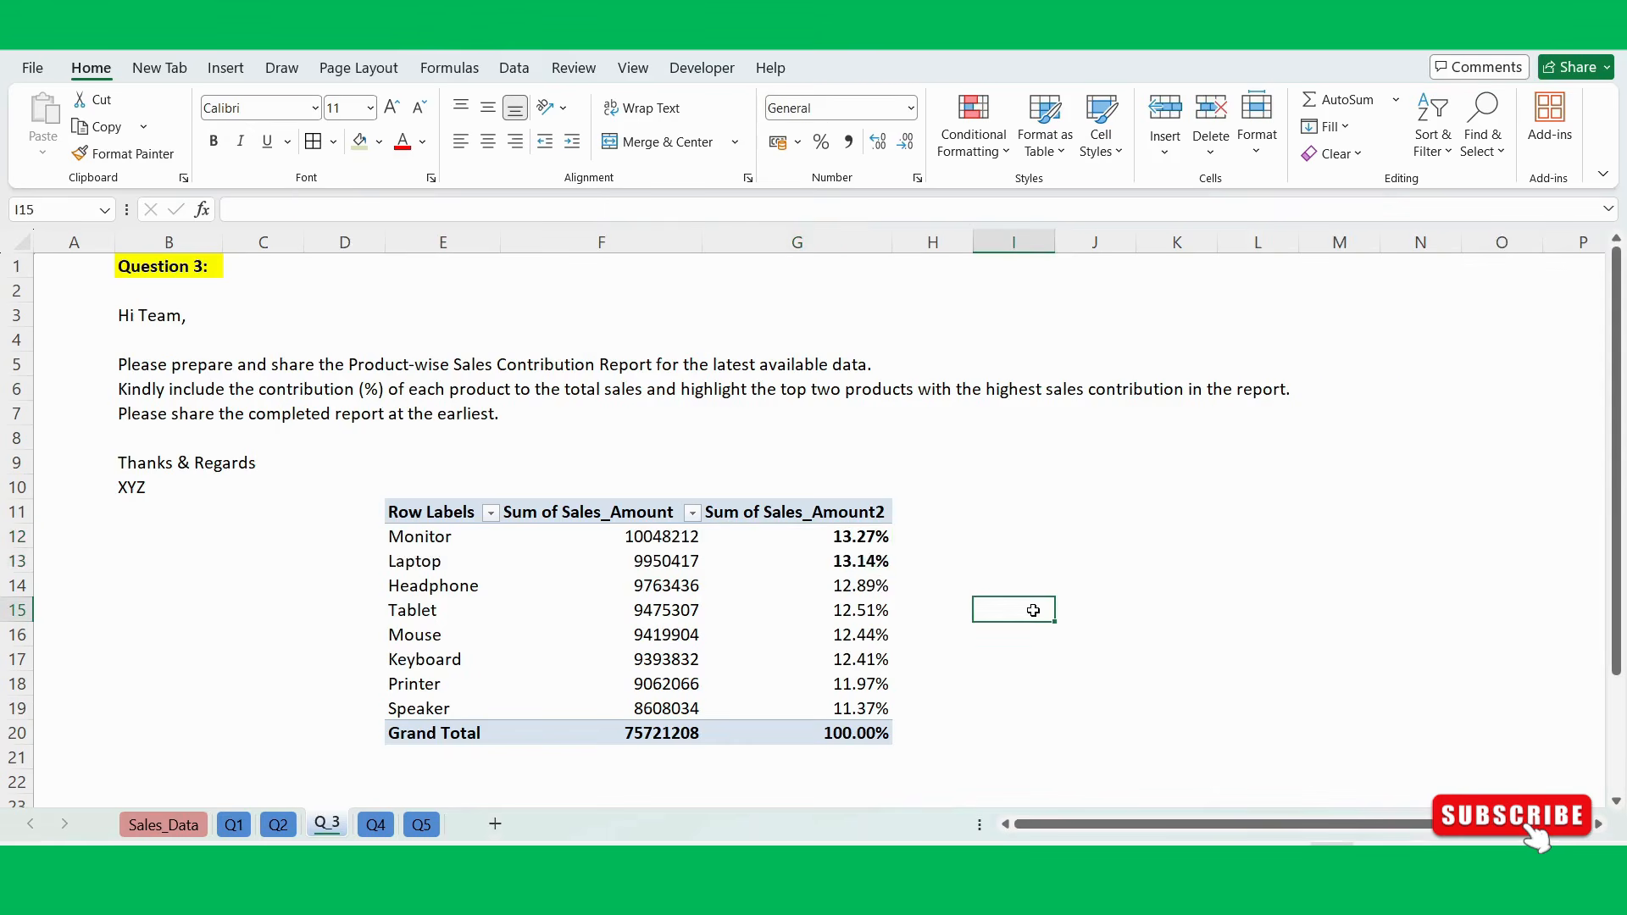
Rename the Sum of Sales_Amount value field to "Total Sales_Amount".
double_click(596, 512)
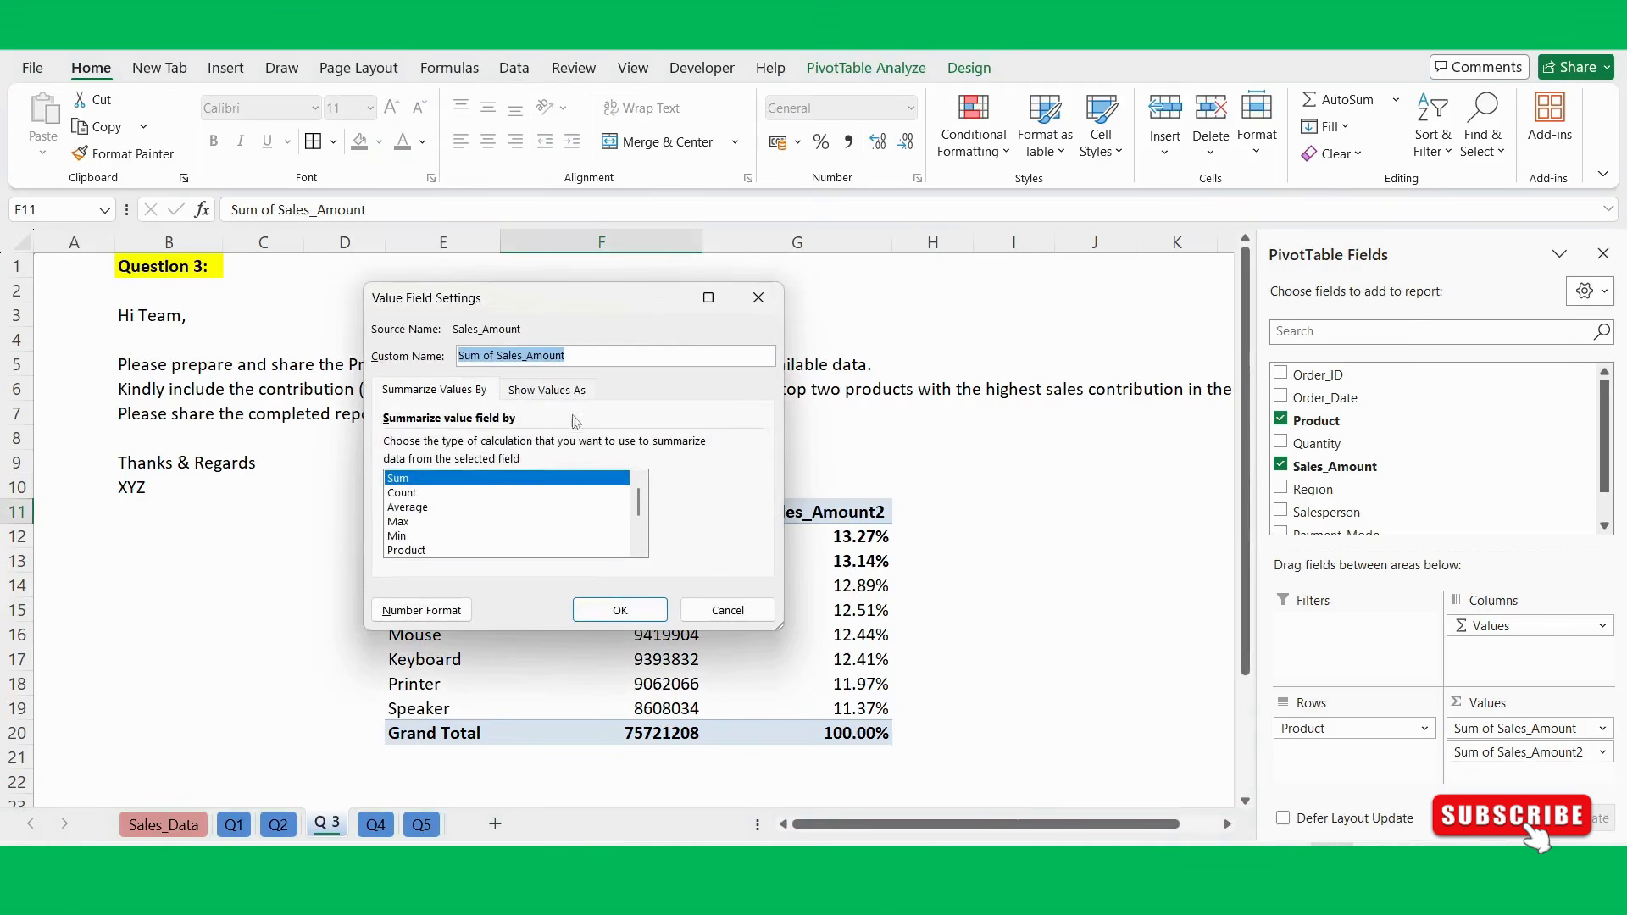
left_click_drag(499, 355, 410, 350)
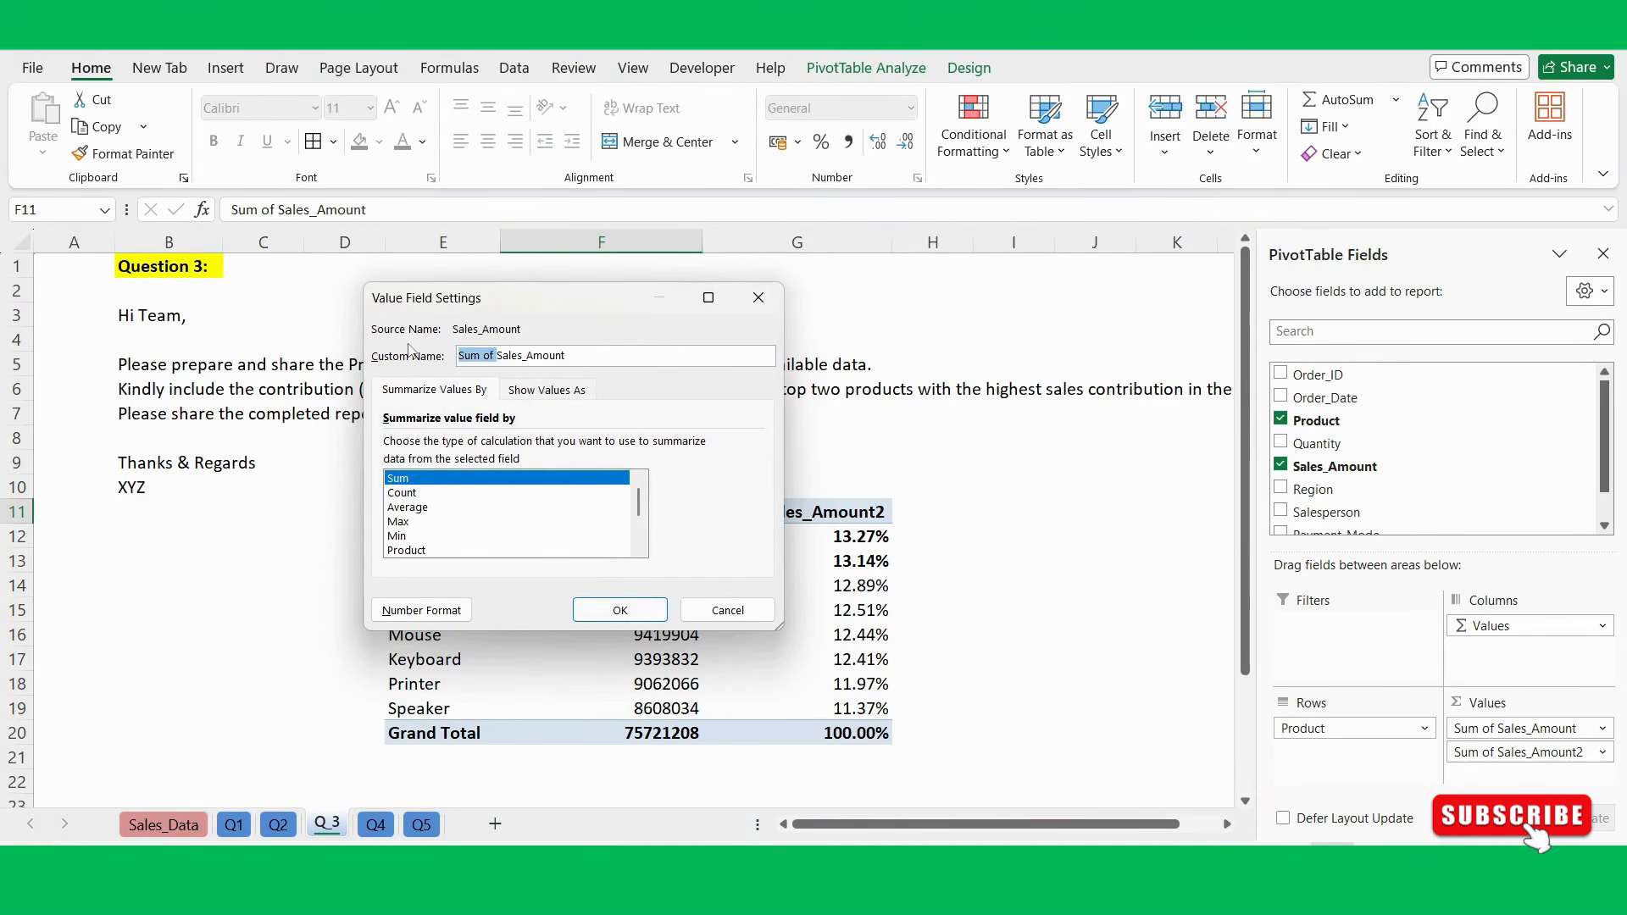
type("Total")
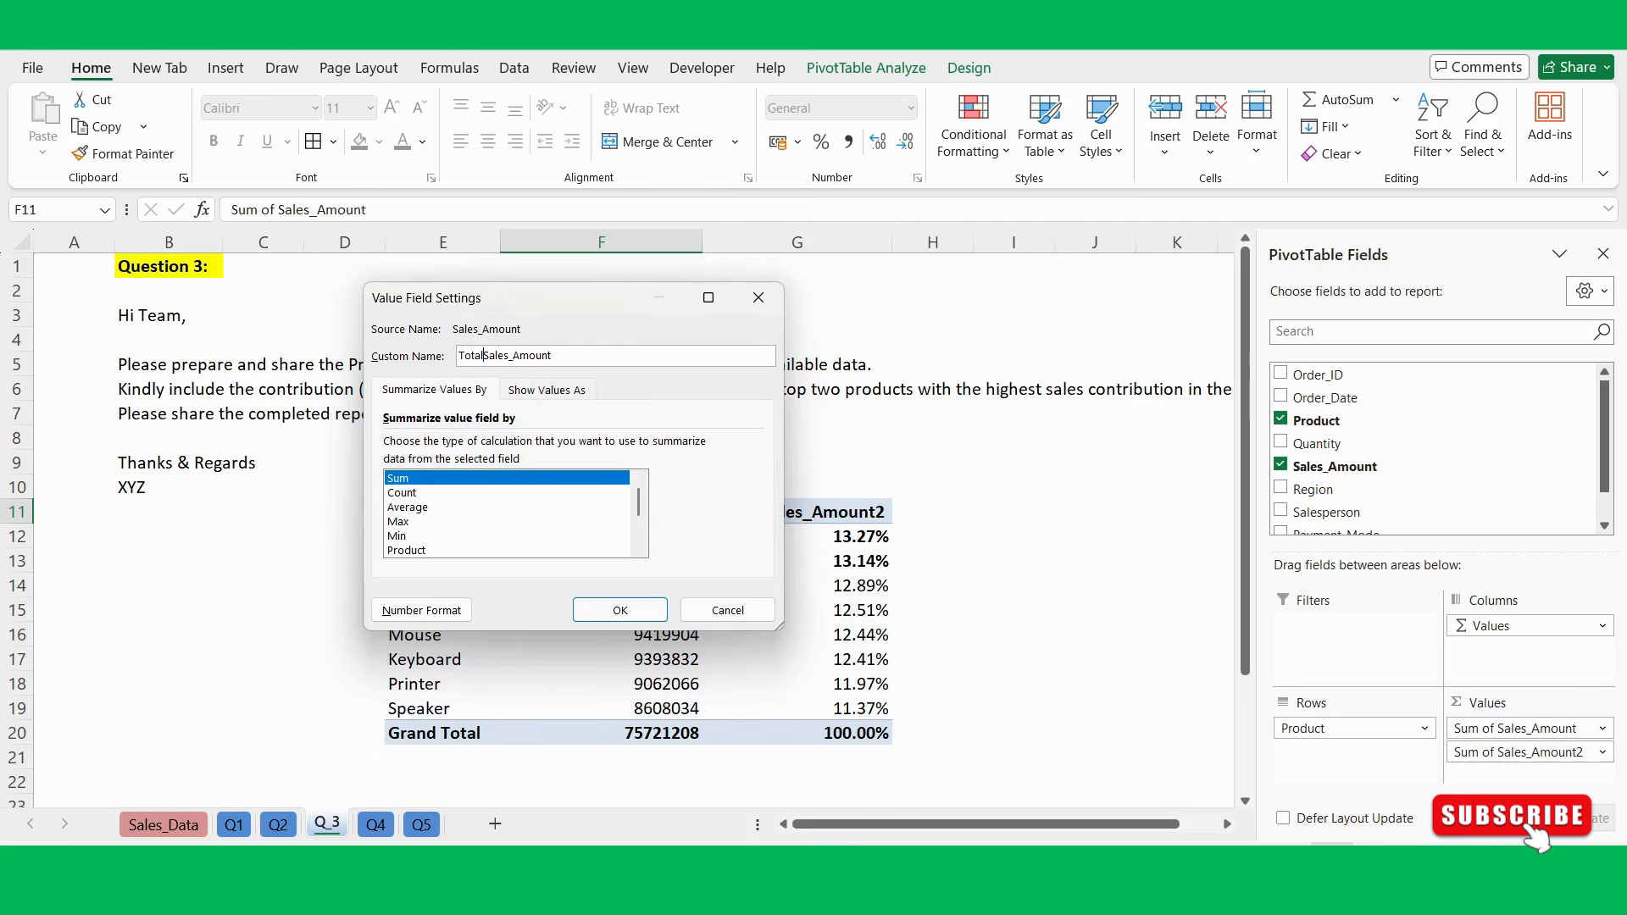
key("Return")
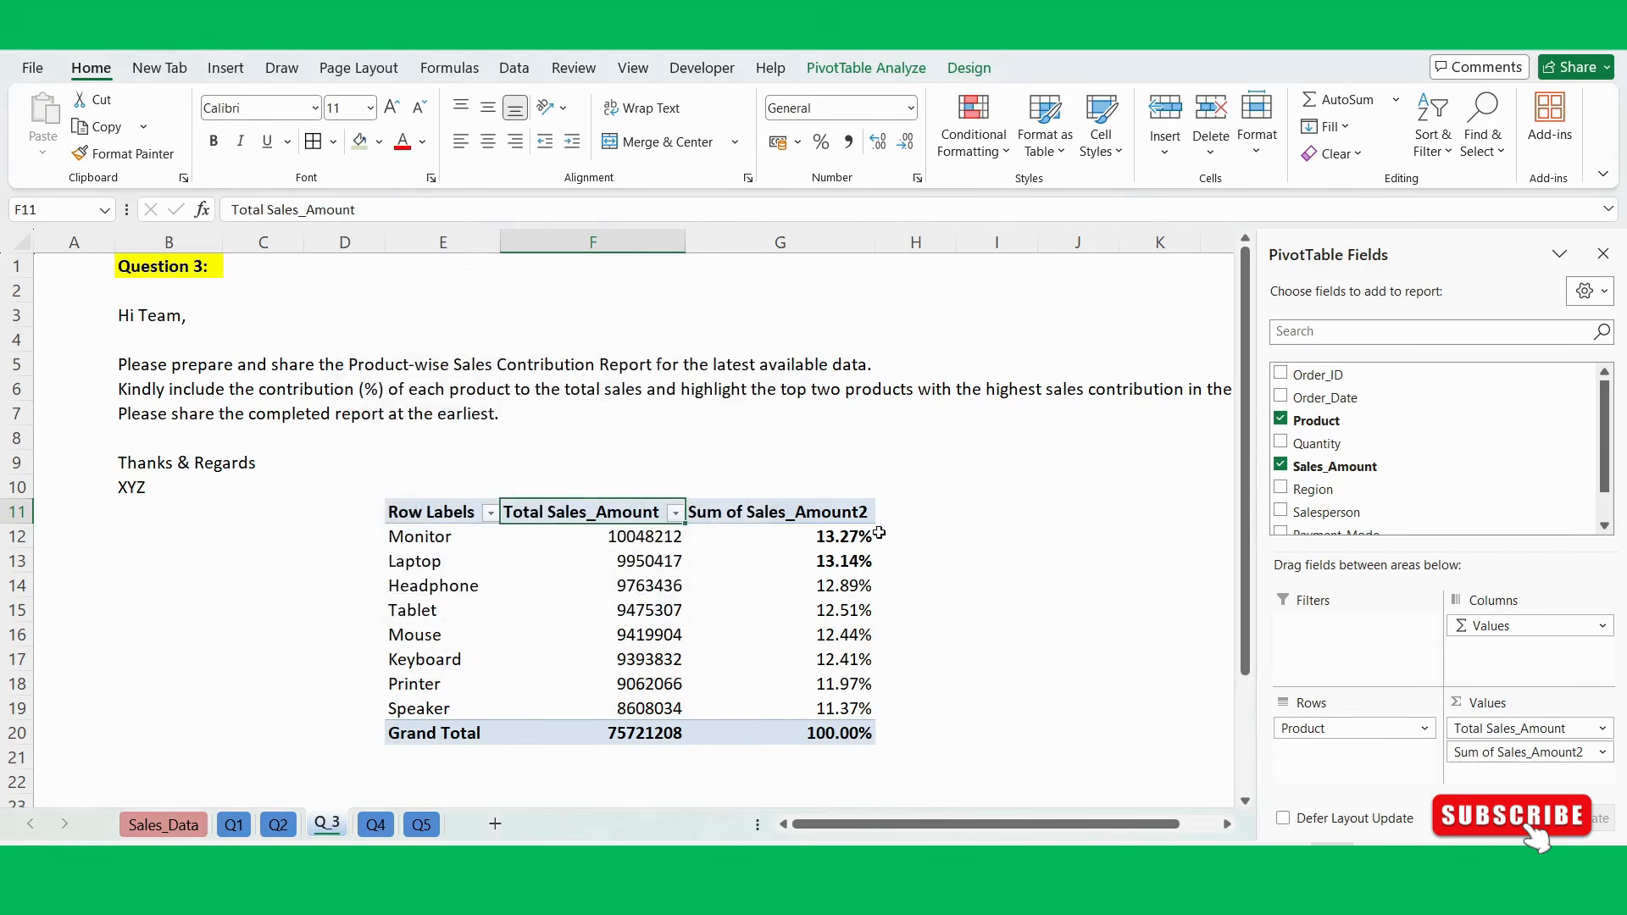
Rename the Sum of Sales_Amount2 value field to "Contribution %".
left_click(794, 518)
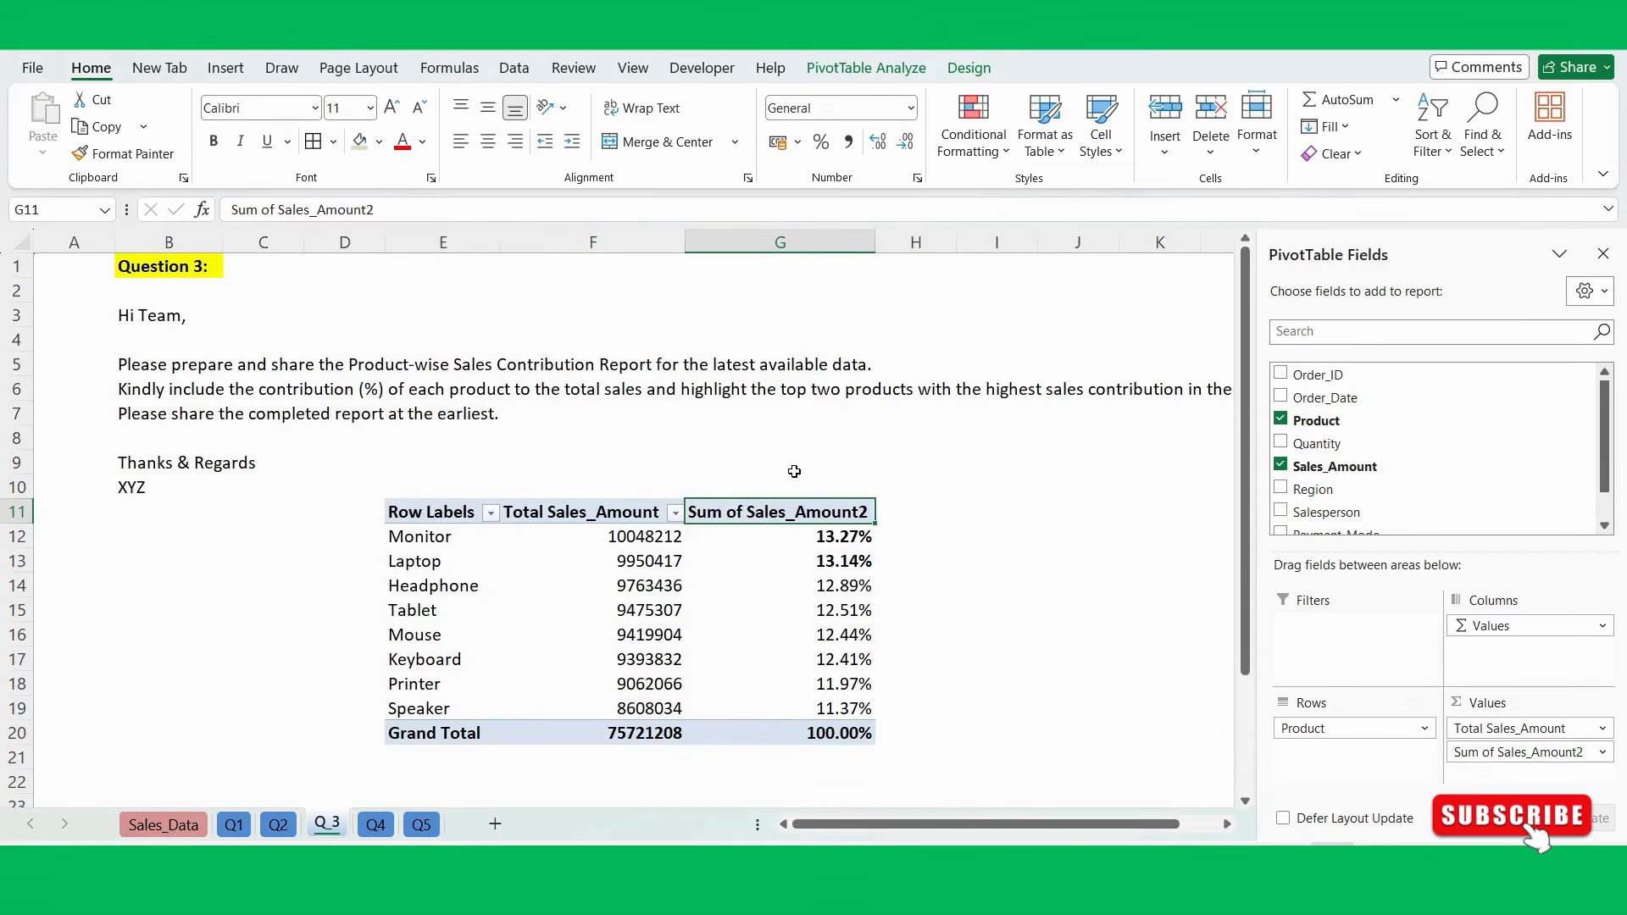
double_click(759, 511)
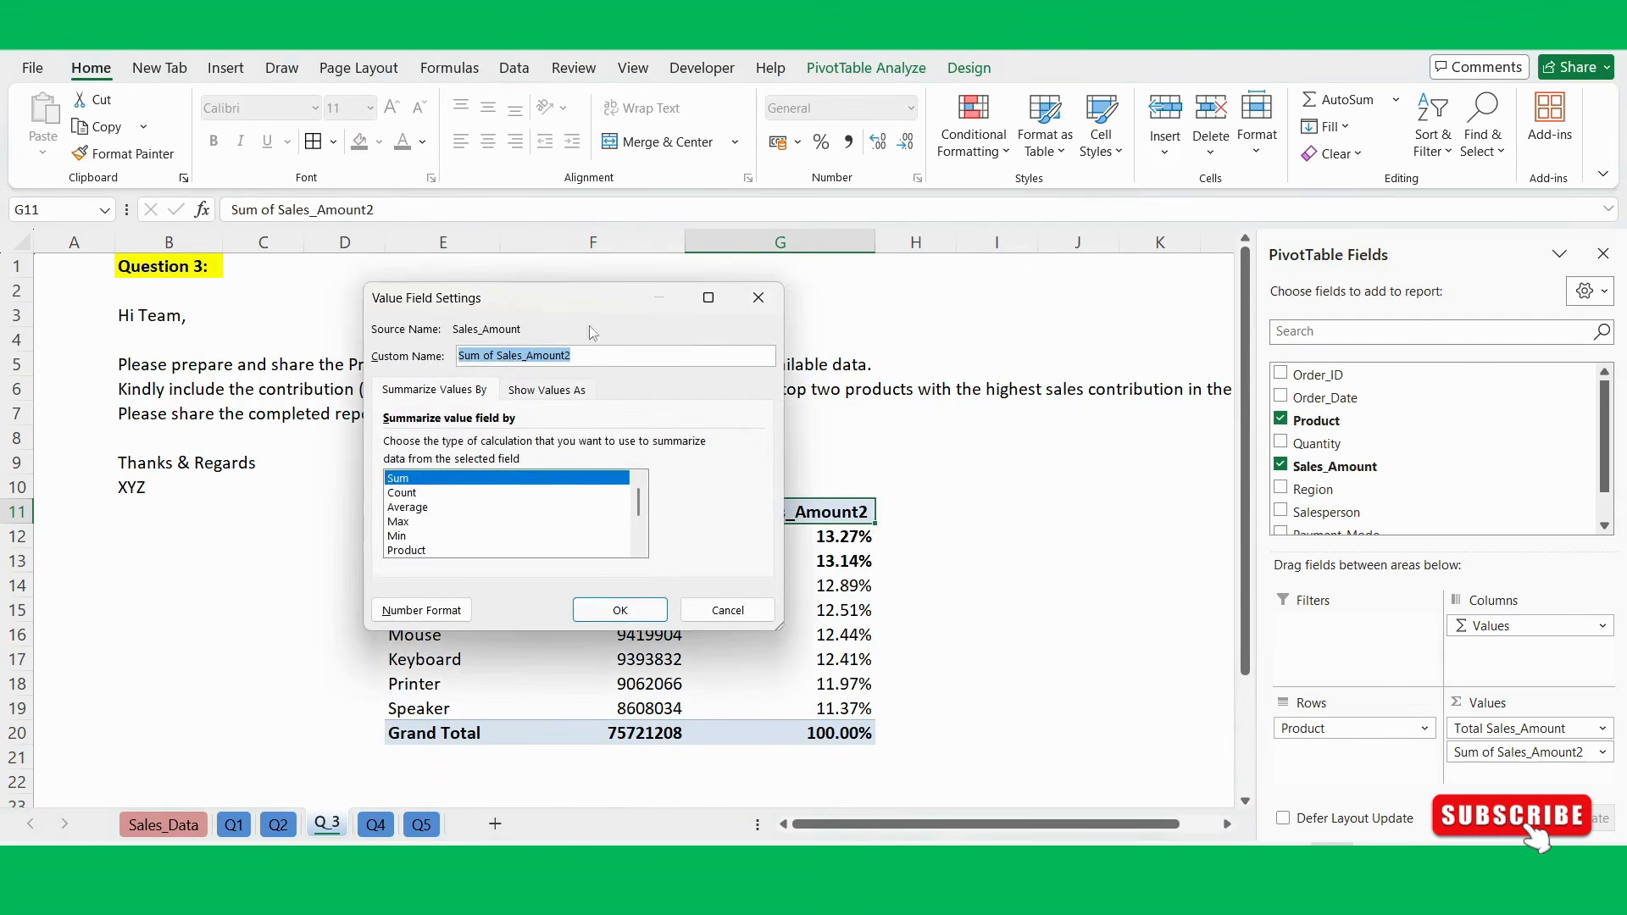
type("Contribution %")
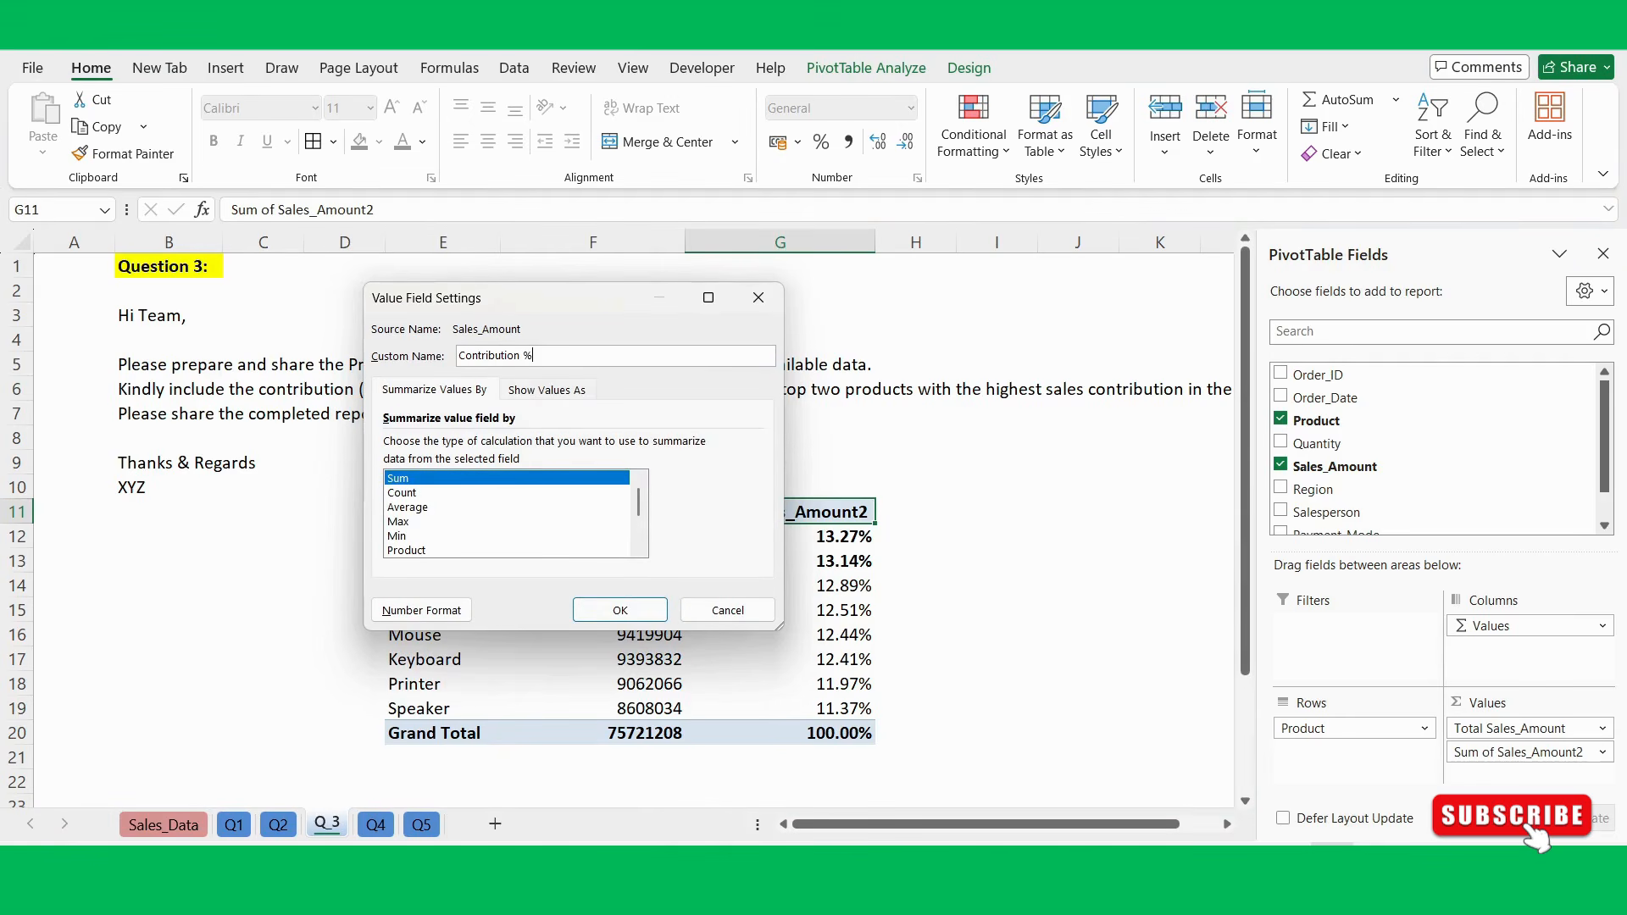
key("Return")
left_click(932, 584)
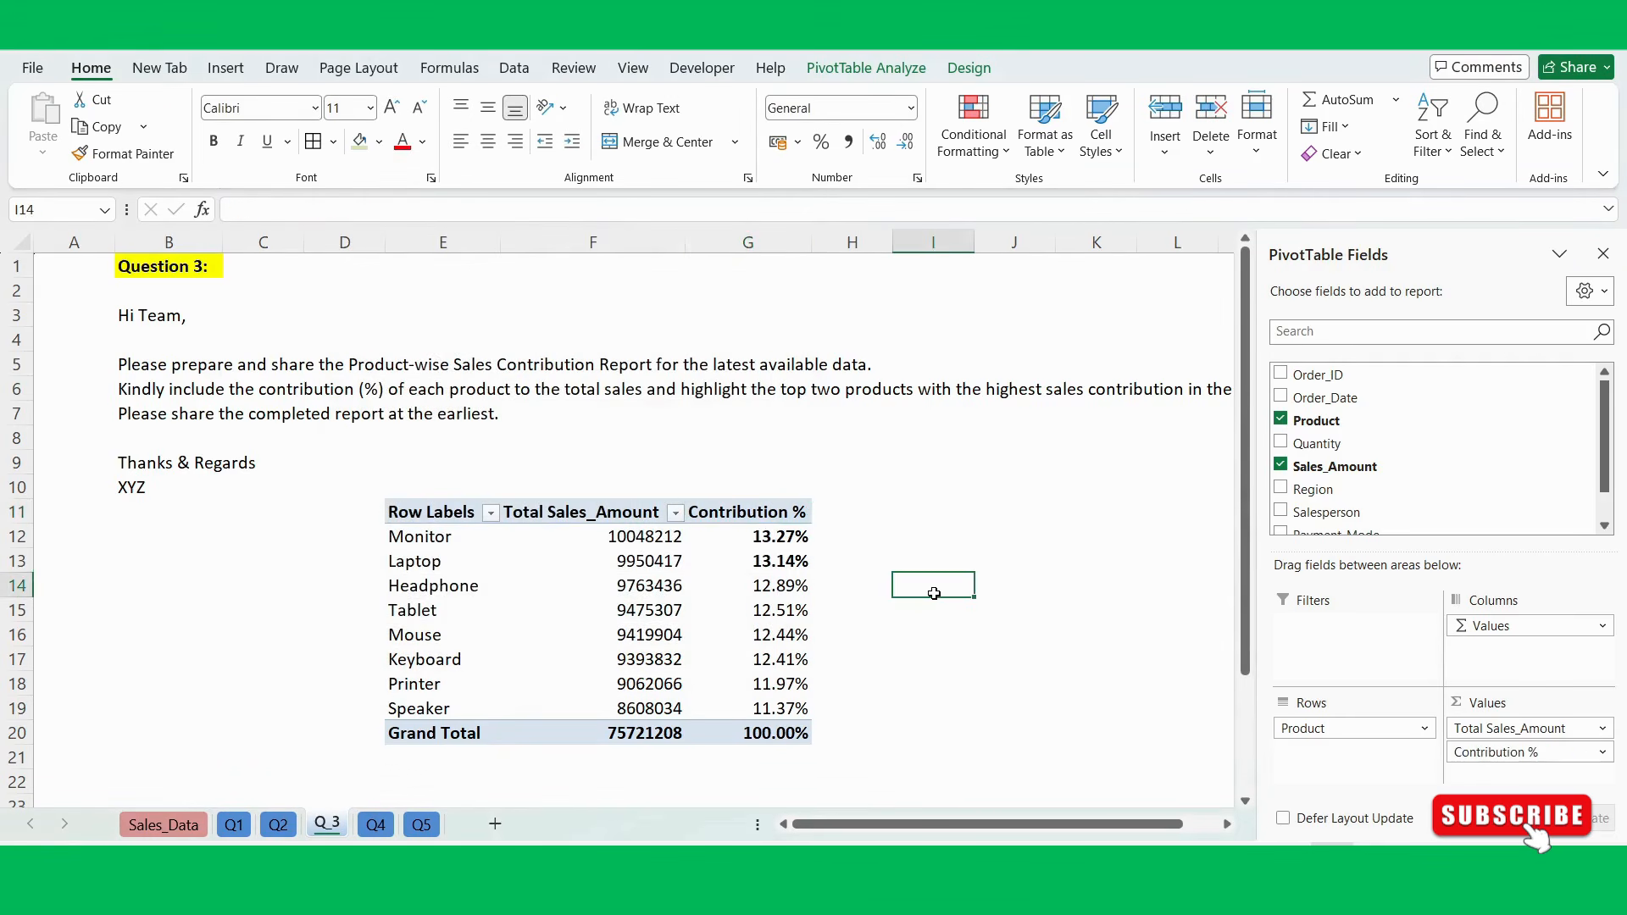
Change the Row Labels header in cell E11 to "Product".
left_click(457, 517)
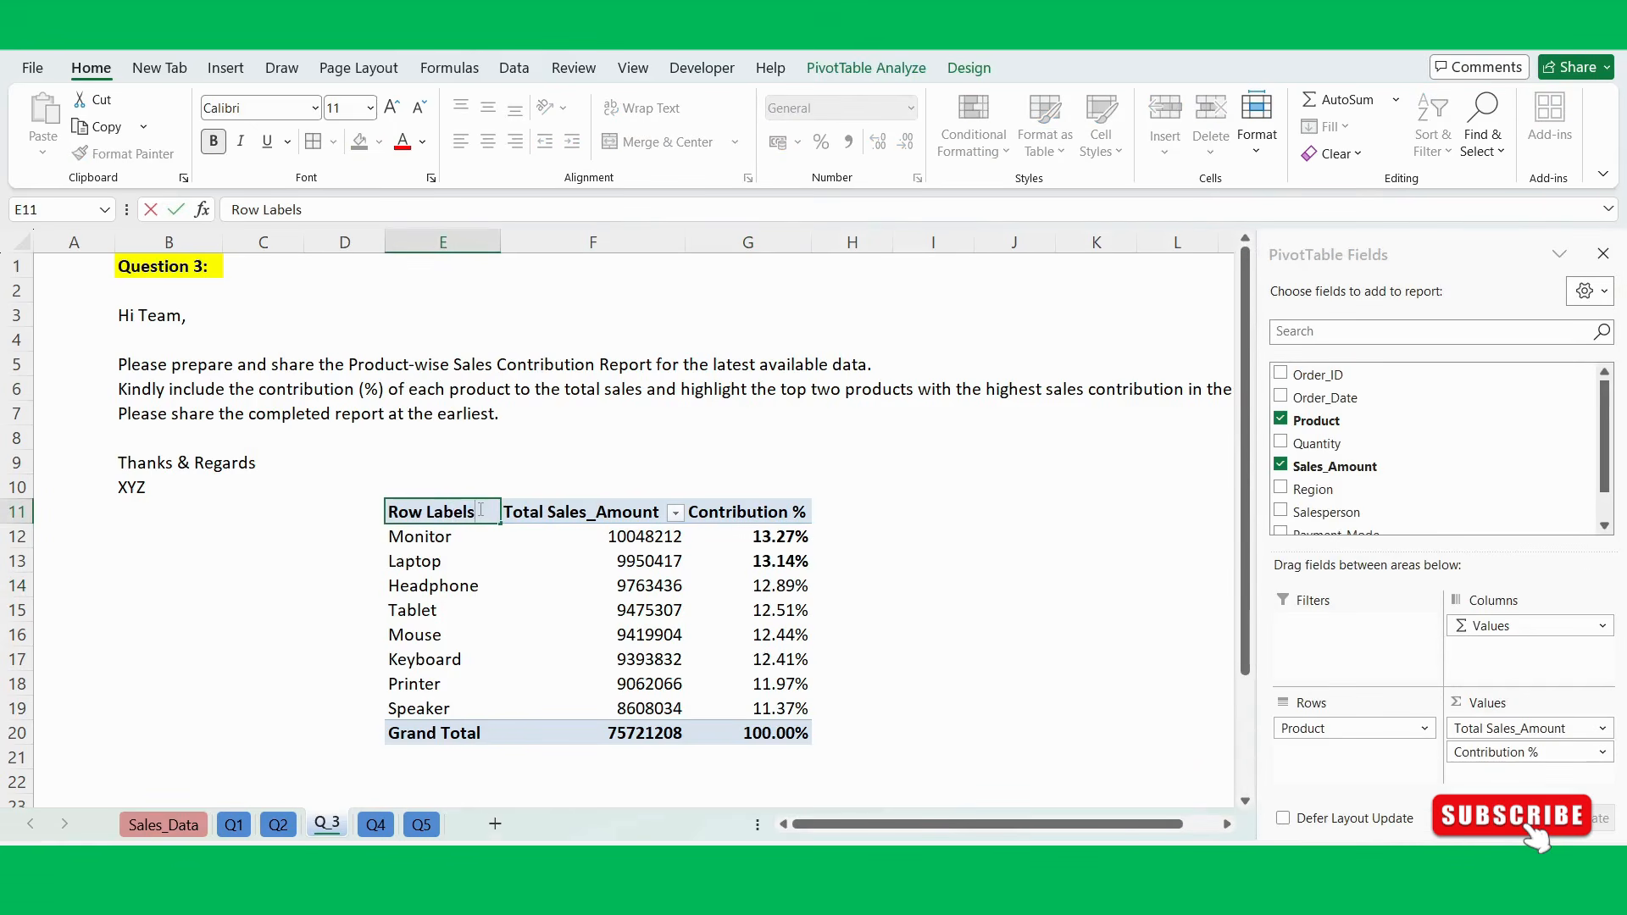
double_click(481, 509)
left_click_drag(480, 510, 378, 501)
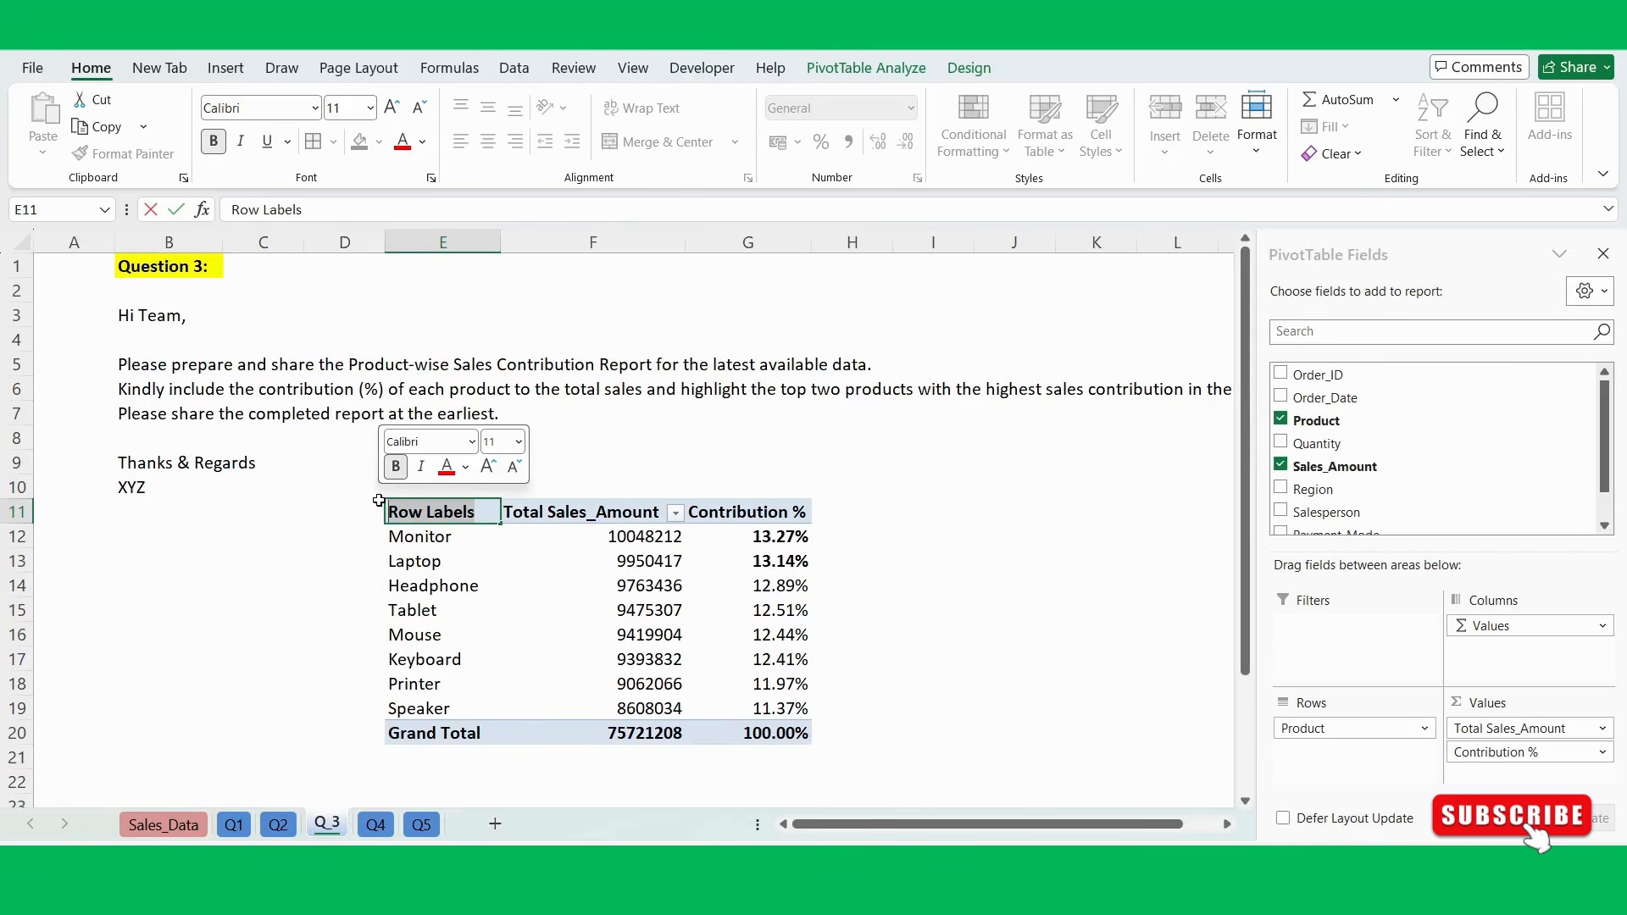
type("Produ")
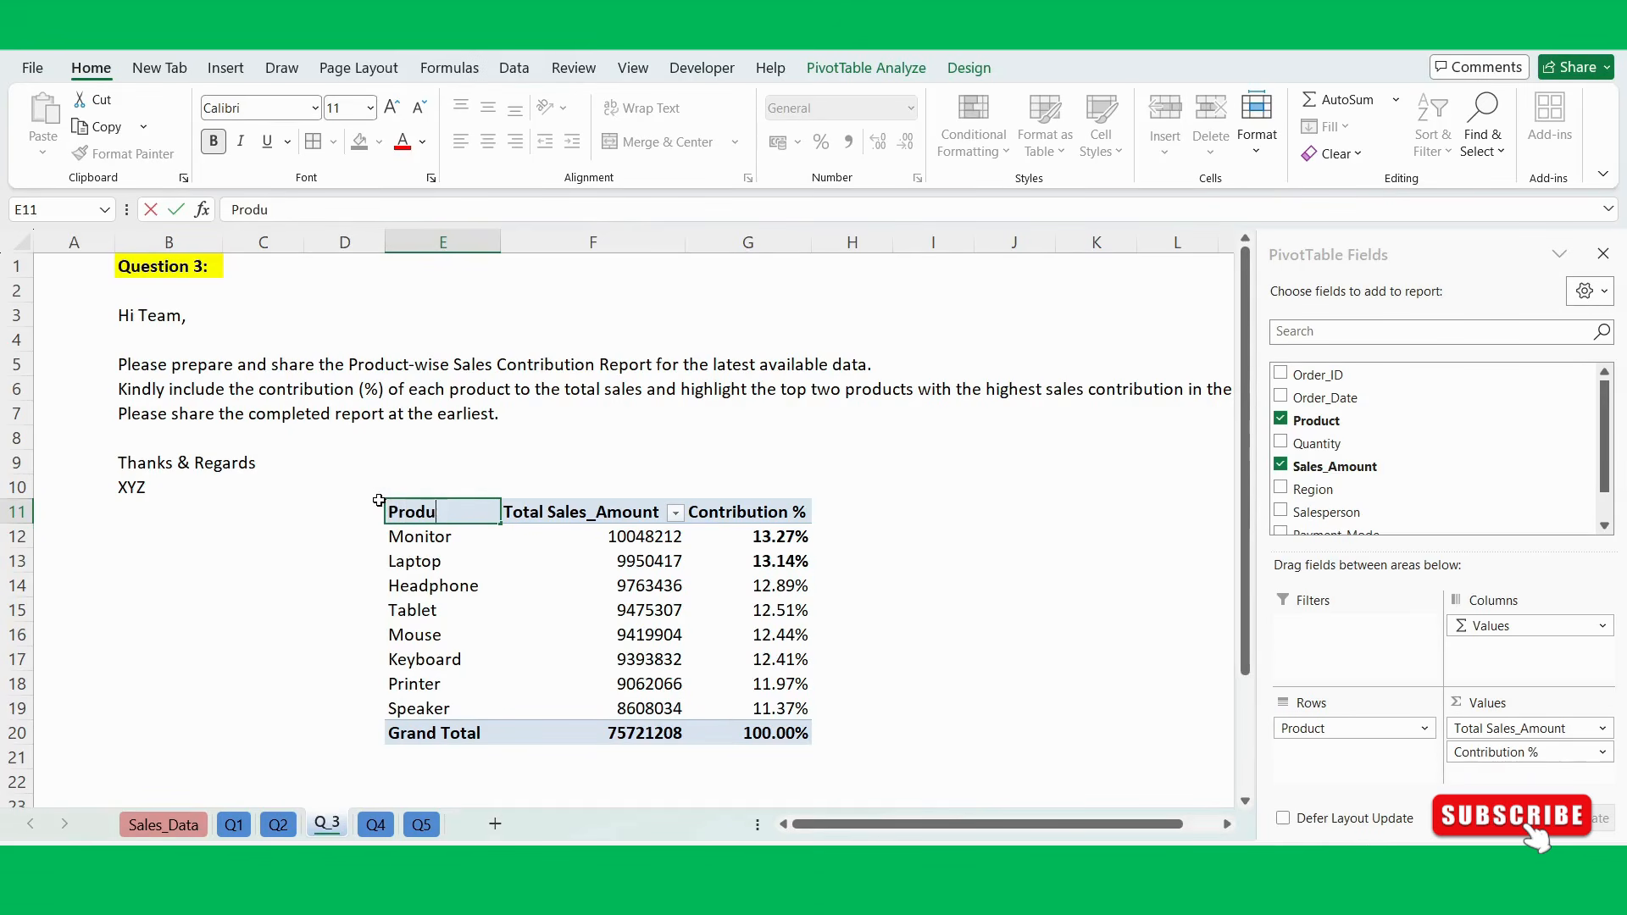
type("ct")
key("Return")
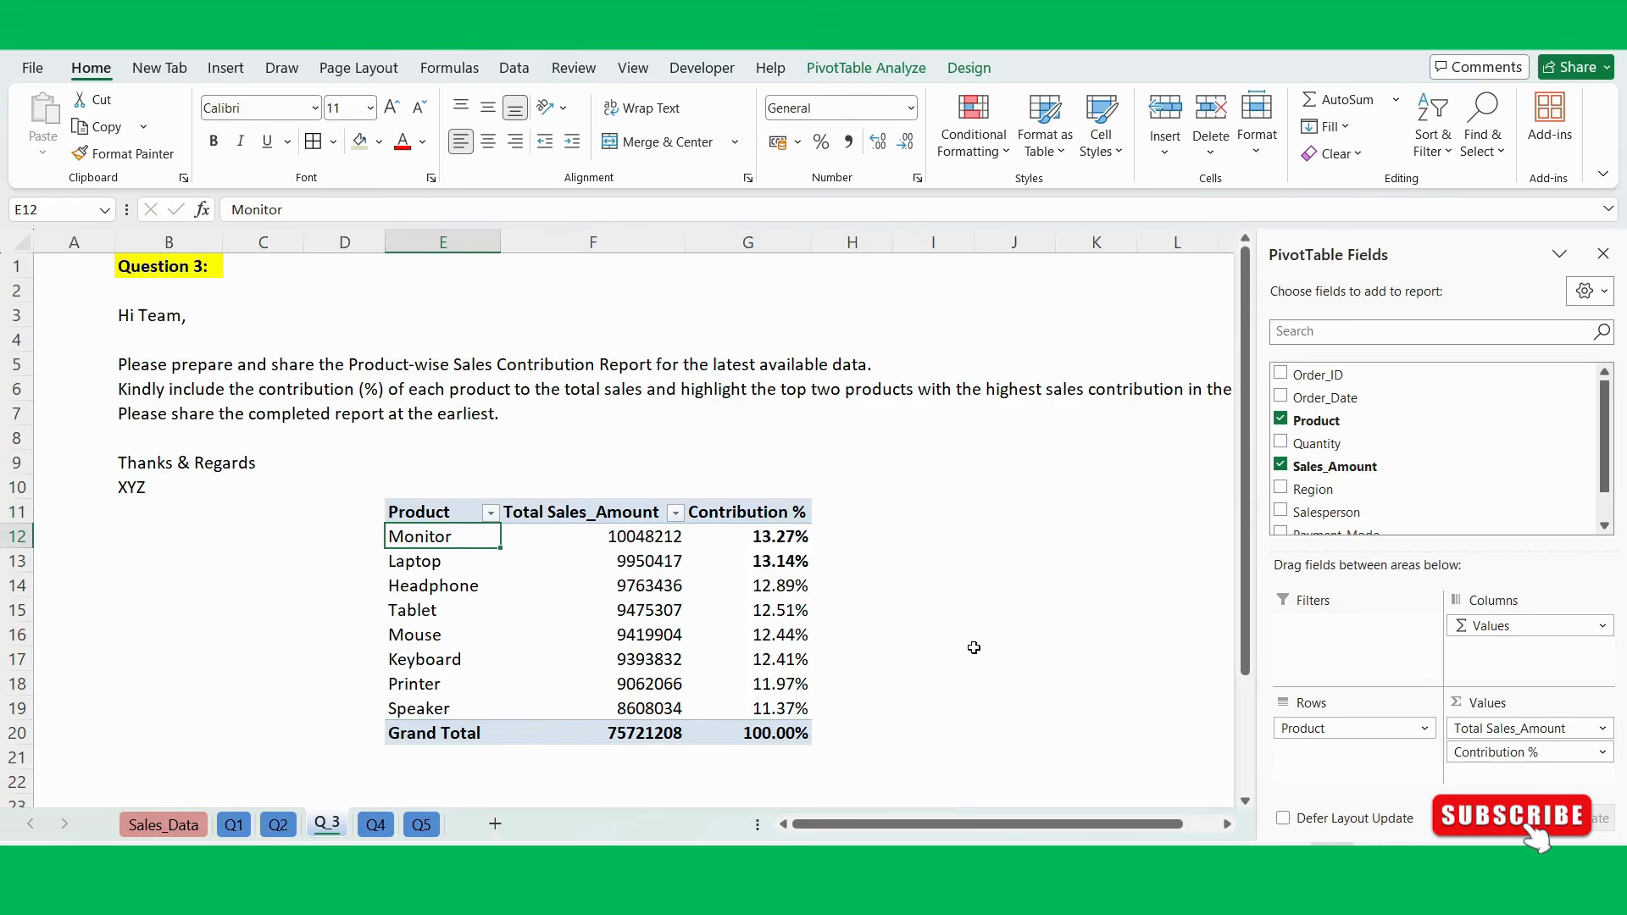
Apply all borders to the whole PivotTable from the header row through the Grand Total, E11:G20.
left_click(941, 659)
left_click_drag(445, 515, 758, 726)
key("alt+h")
key("b")
key("a")
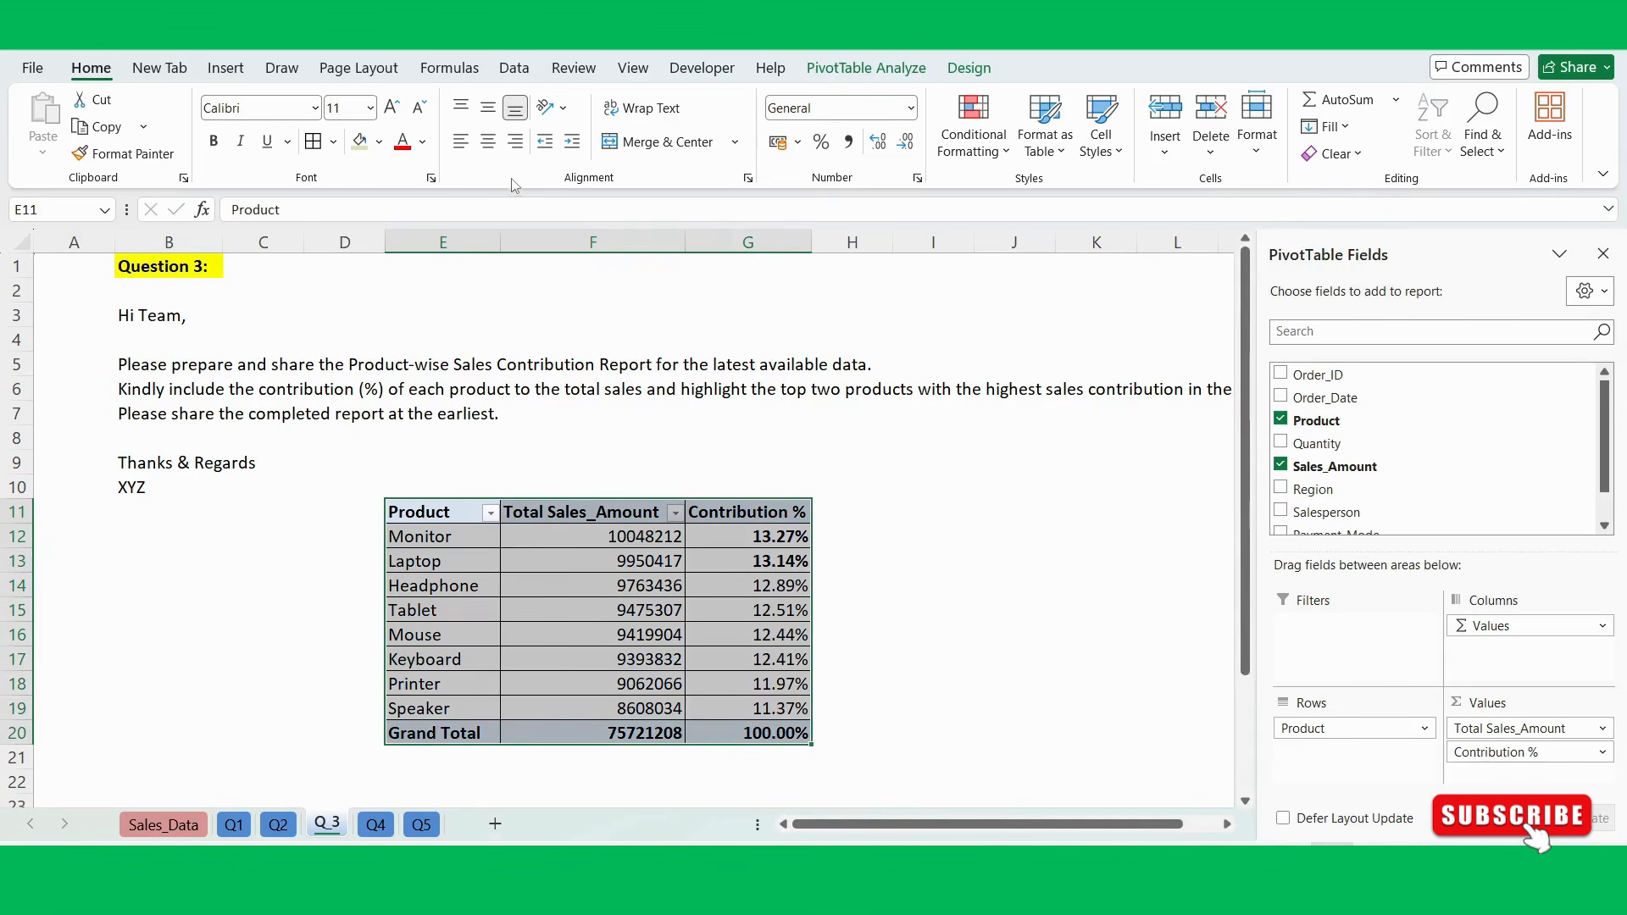
Center-align all cells of the PivotTable, E11:G20.
left_click(488, 144)
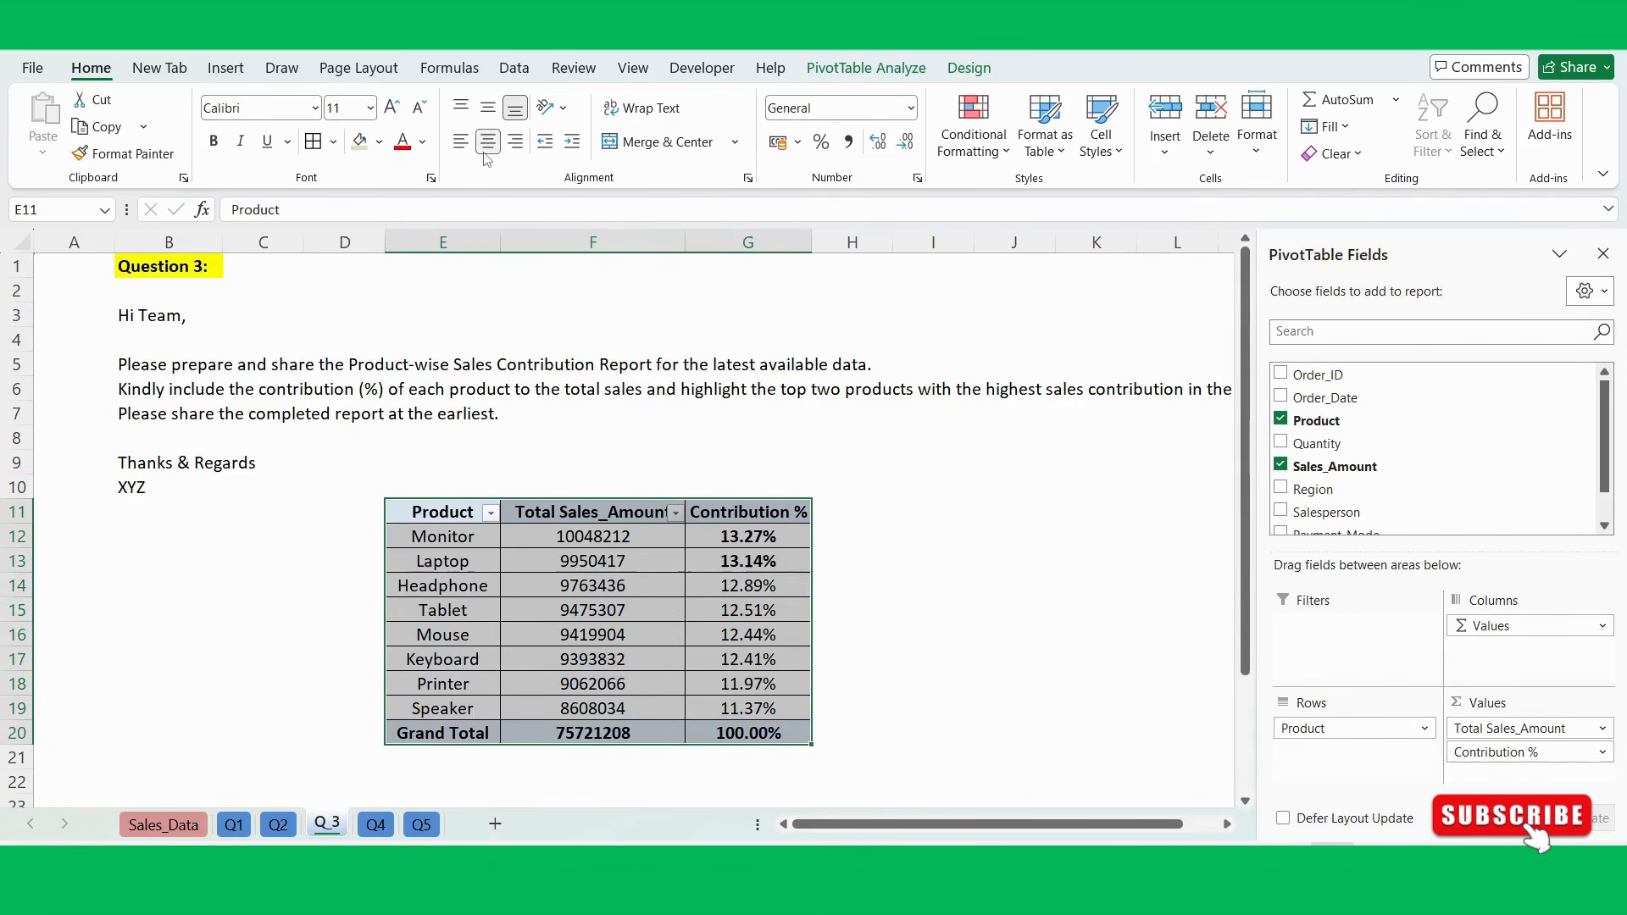
left_click(880, 528)
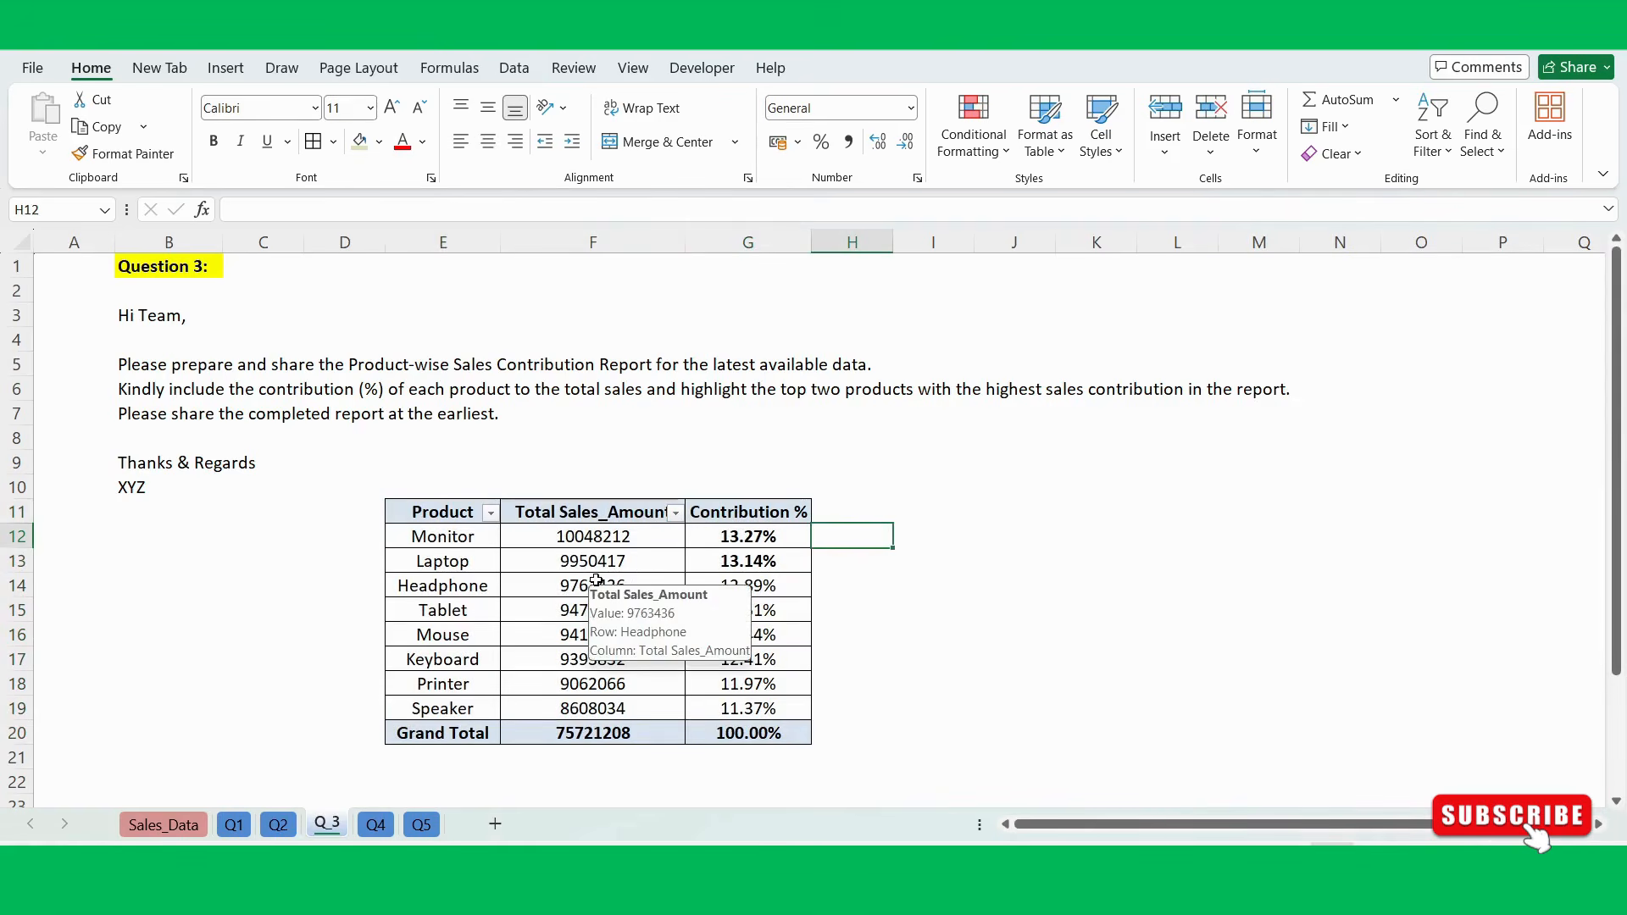
left_click(822, 513)
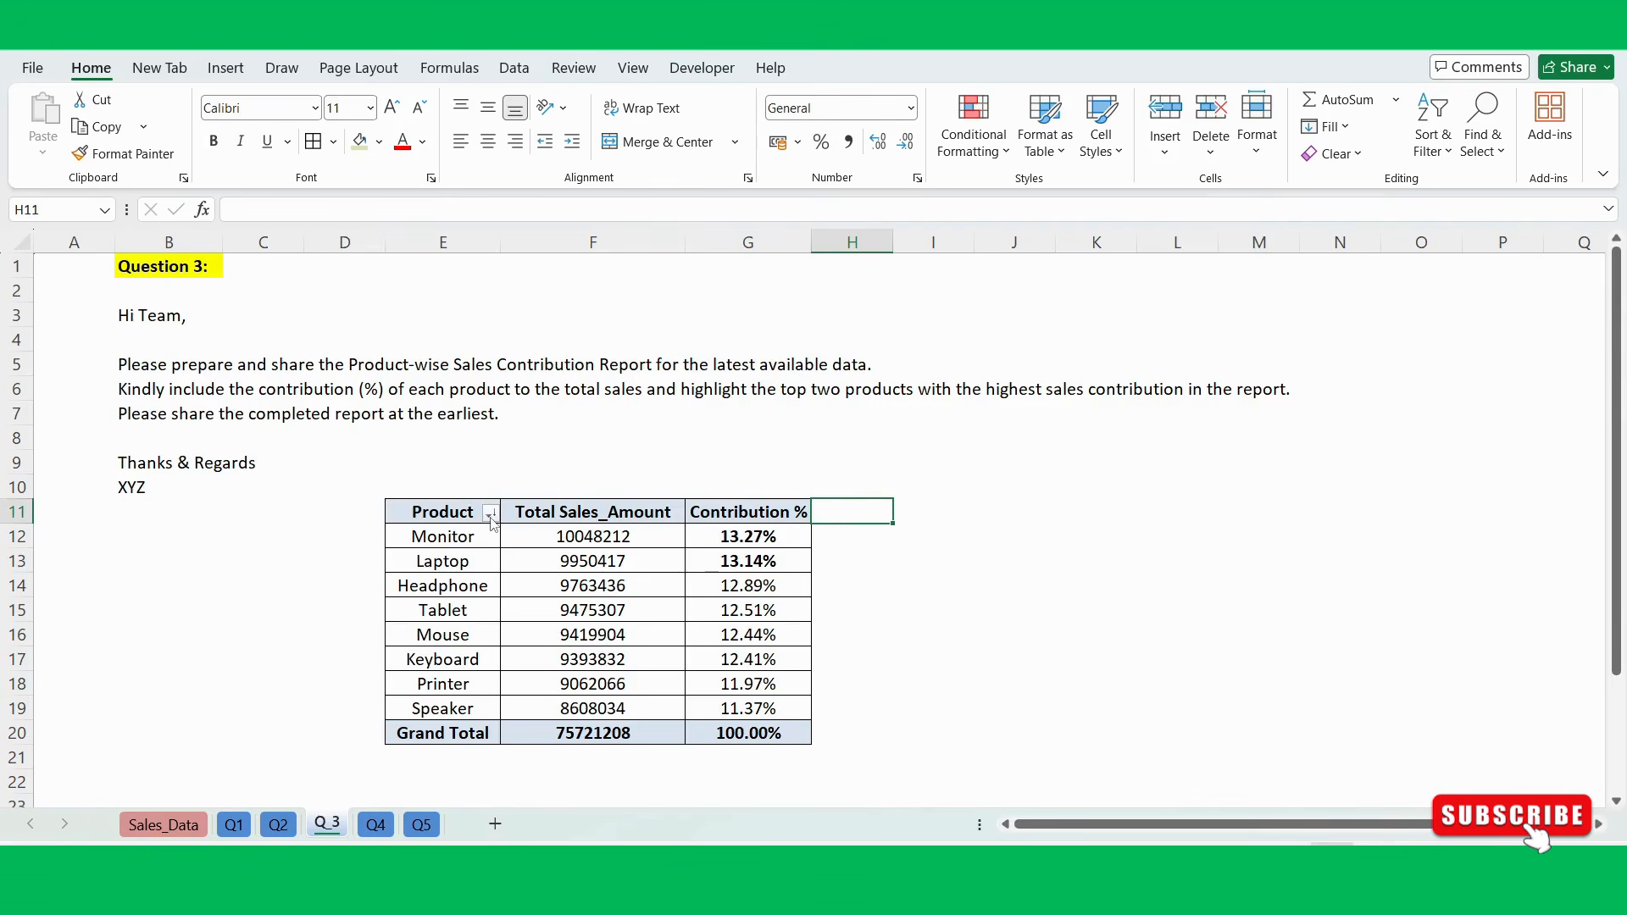
Replace the PivotTable in E11:G20 with its static values by copying it and pasting values only over itself.
left_click_drag(474, 513, 751, 742)
key("ctrl+c")
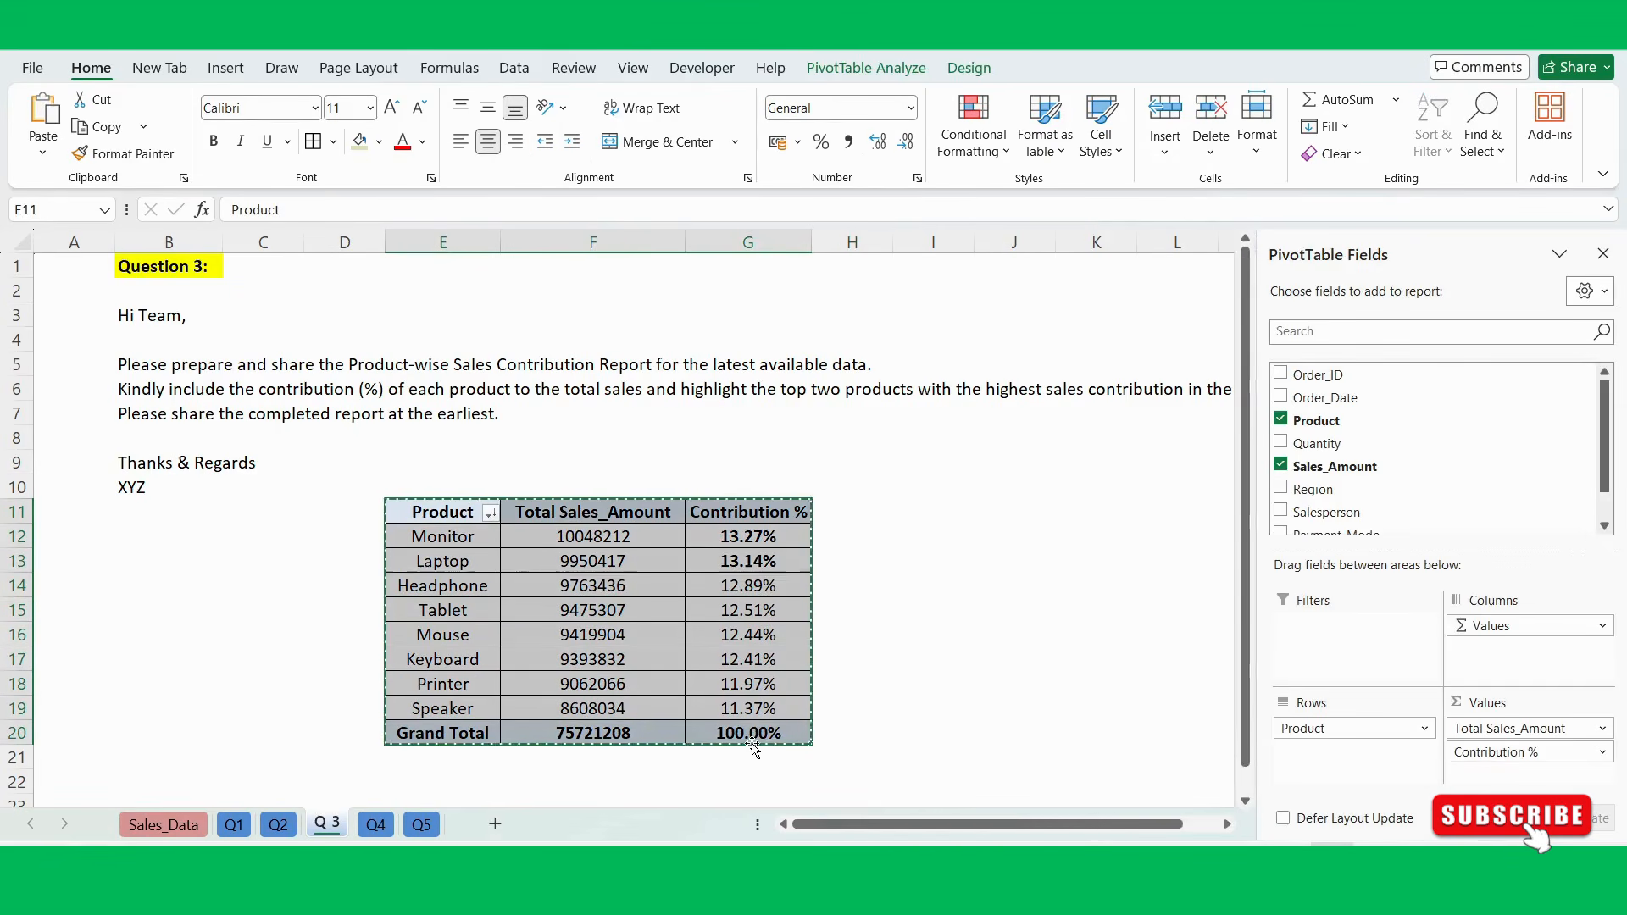
left_click(437, 514)
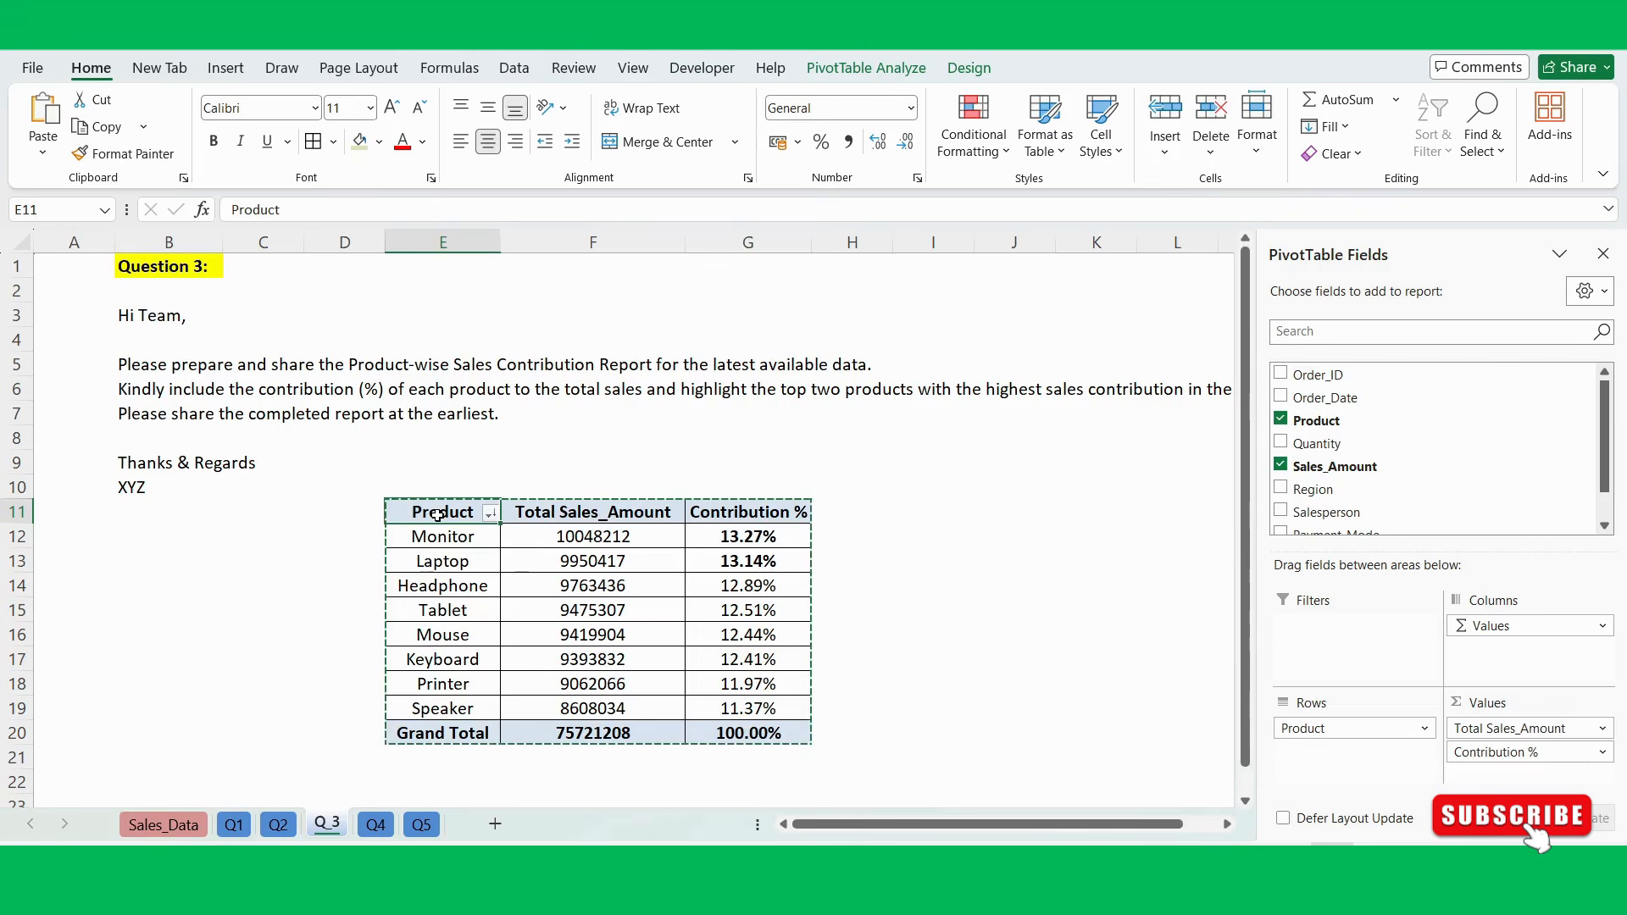
key("ctrl+alt+v")
key("v")
key("Return")
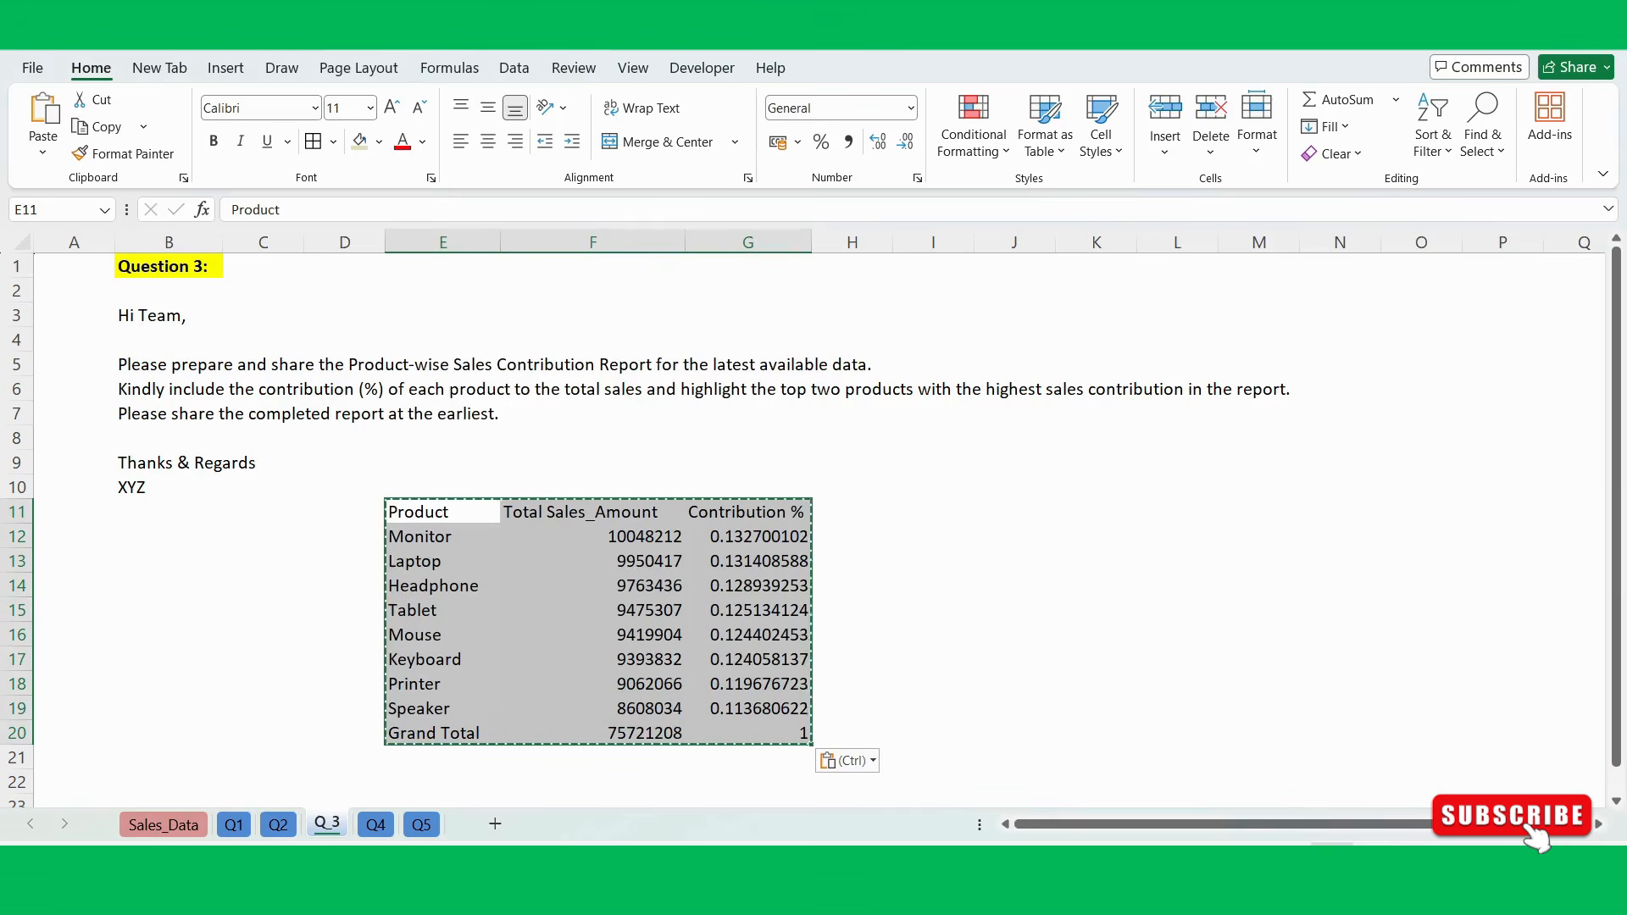
Center-align the pasted report table E11:G20 and apply all borders to it.
left_click(489, 146)
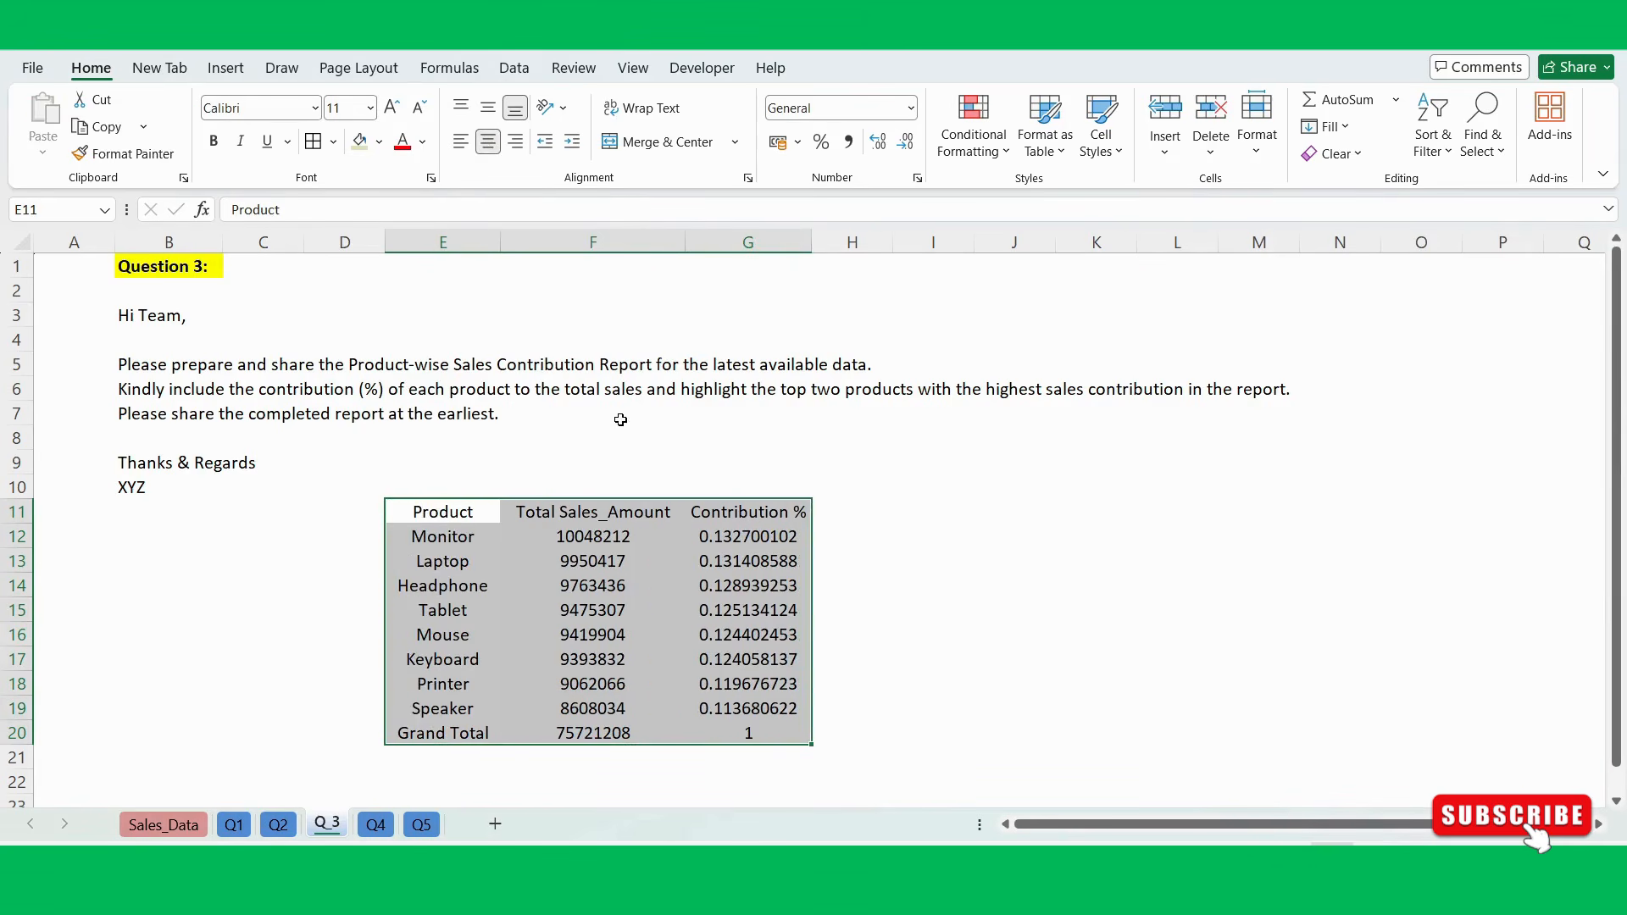
key("alt+h")
key("b")
key("a")
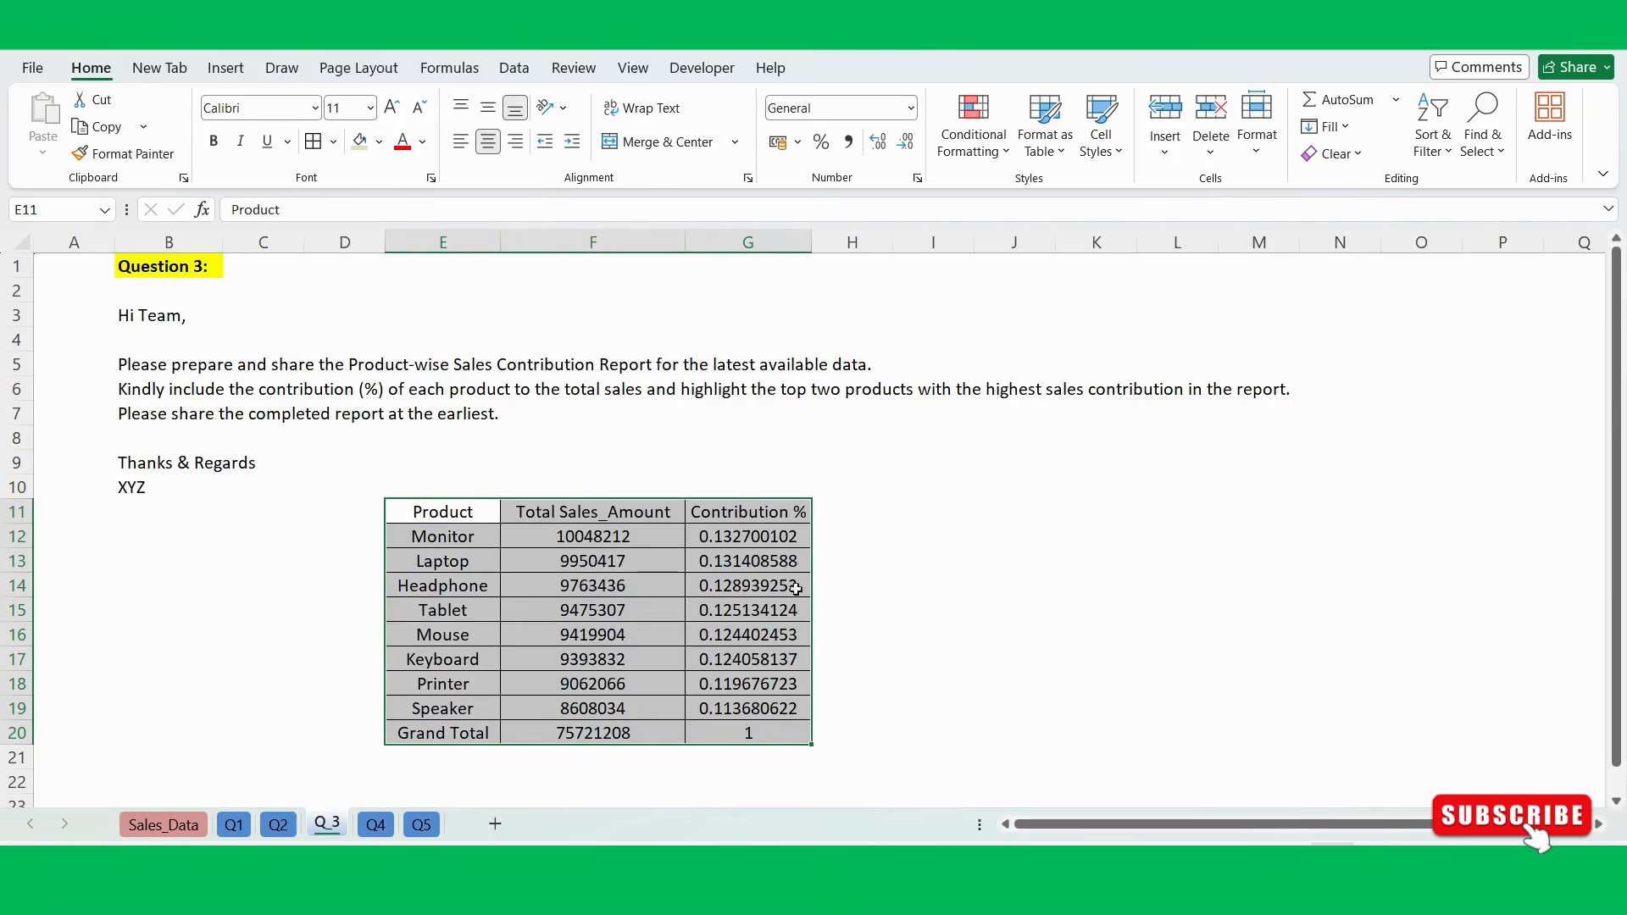
Format the Contribution % values in G12:G20 as percentages with two decimal places.
left_click_drag(767, 535, 765, 729)
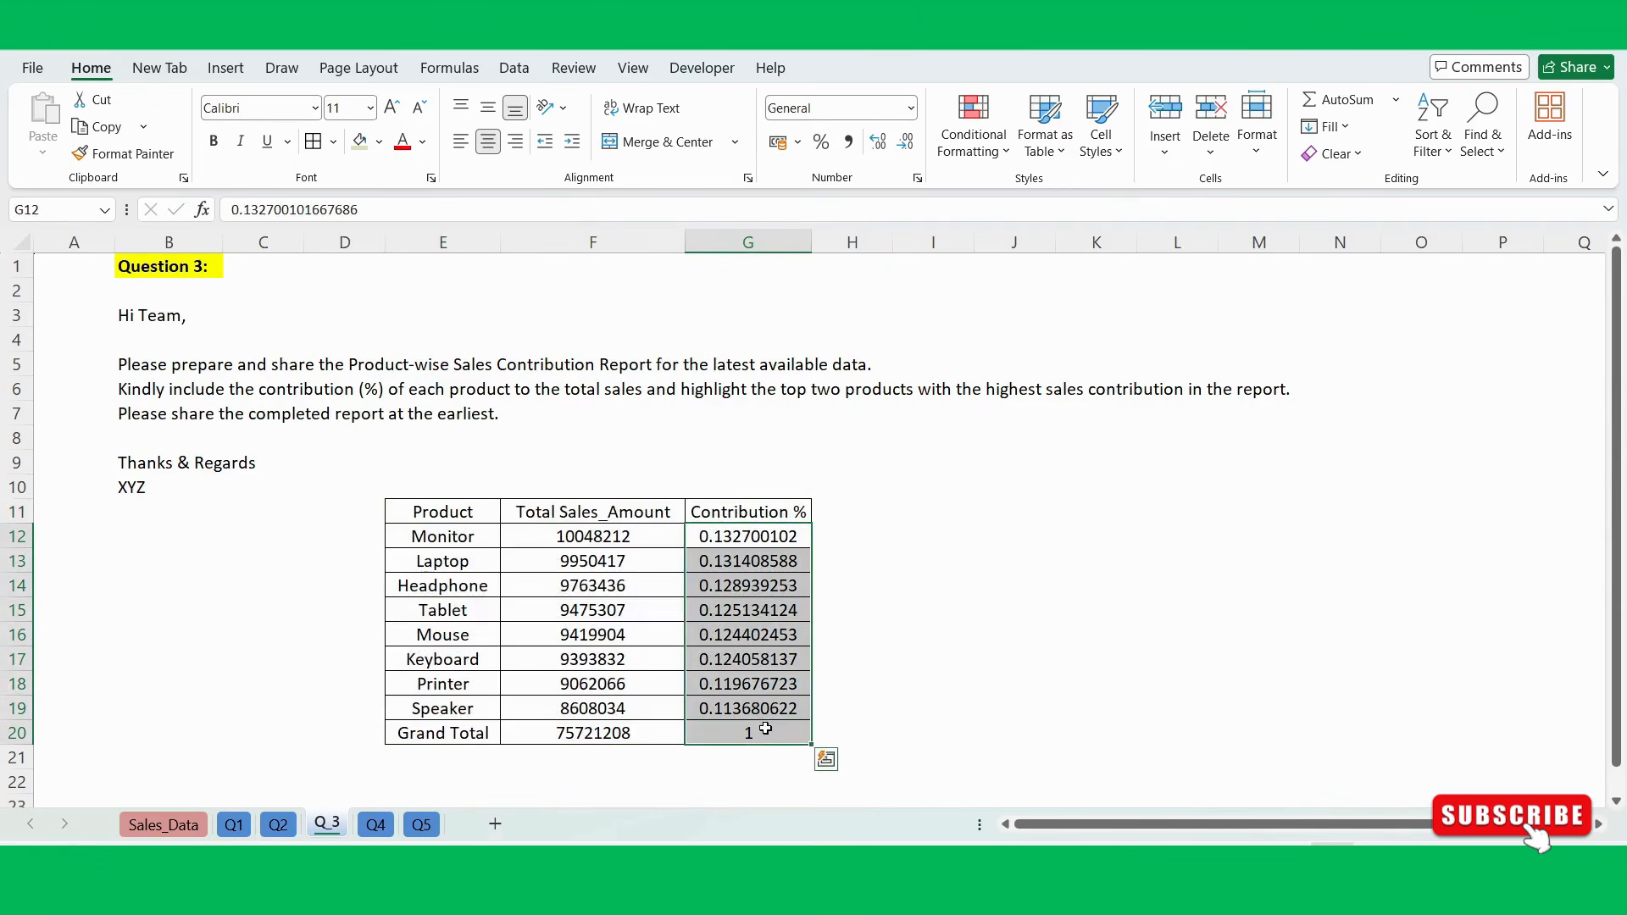
left_click(820, 141)
left_click(876, 142)
left_click(876, 142)
left_click(916, 400)
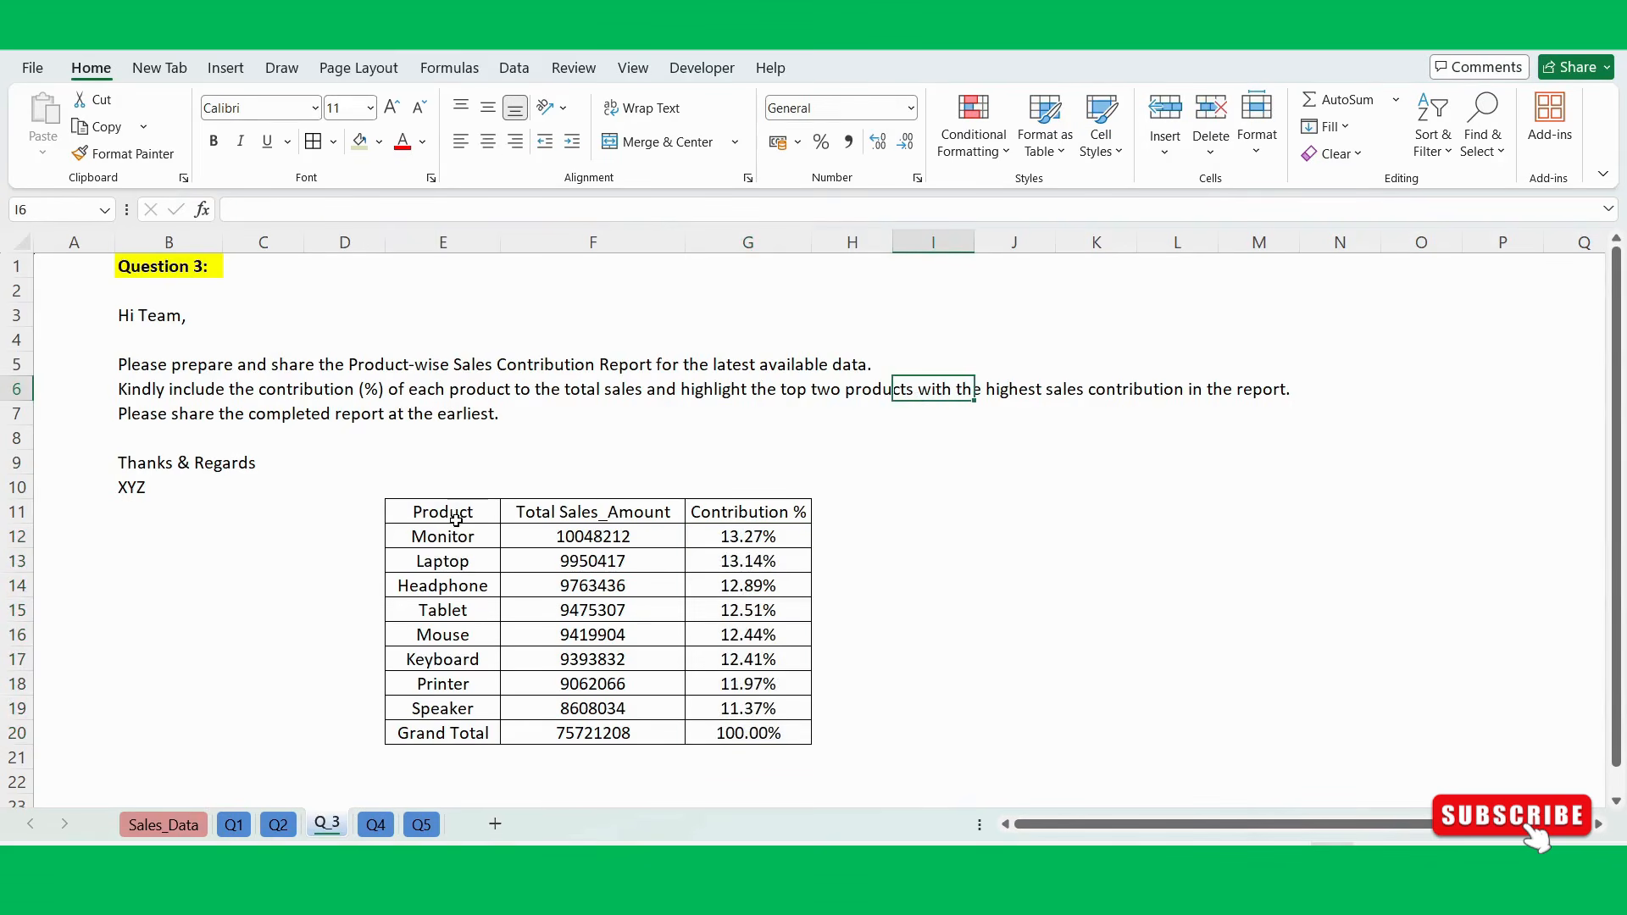
Make the header row E11:G11 bold and fill it with light green.
left_click_drag(443, 513, 727, 514)
key("ctrl+b")
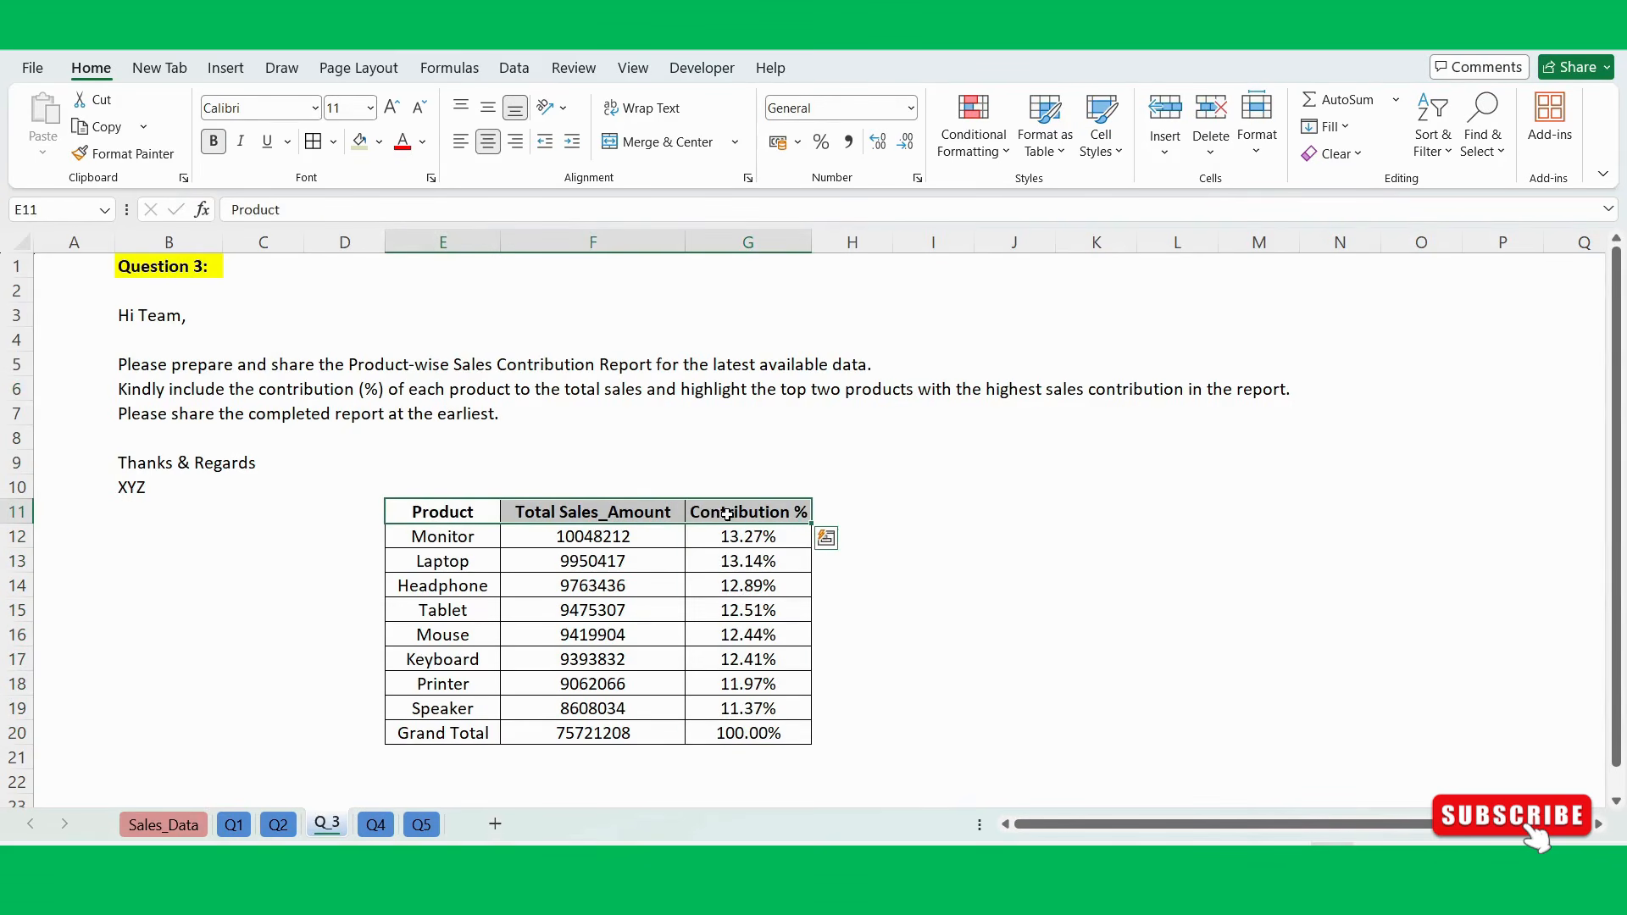
left_click(360, 142)
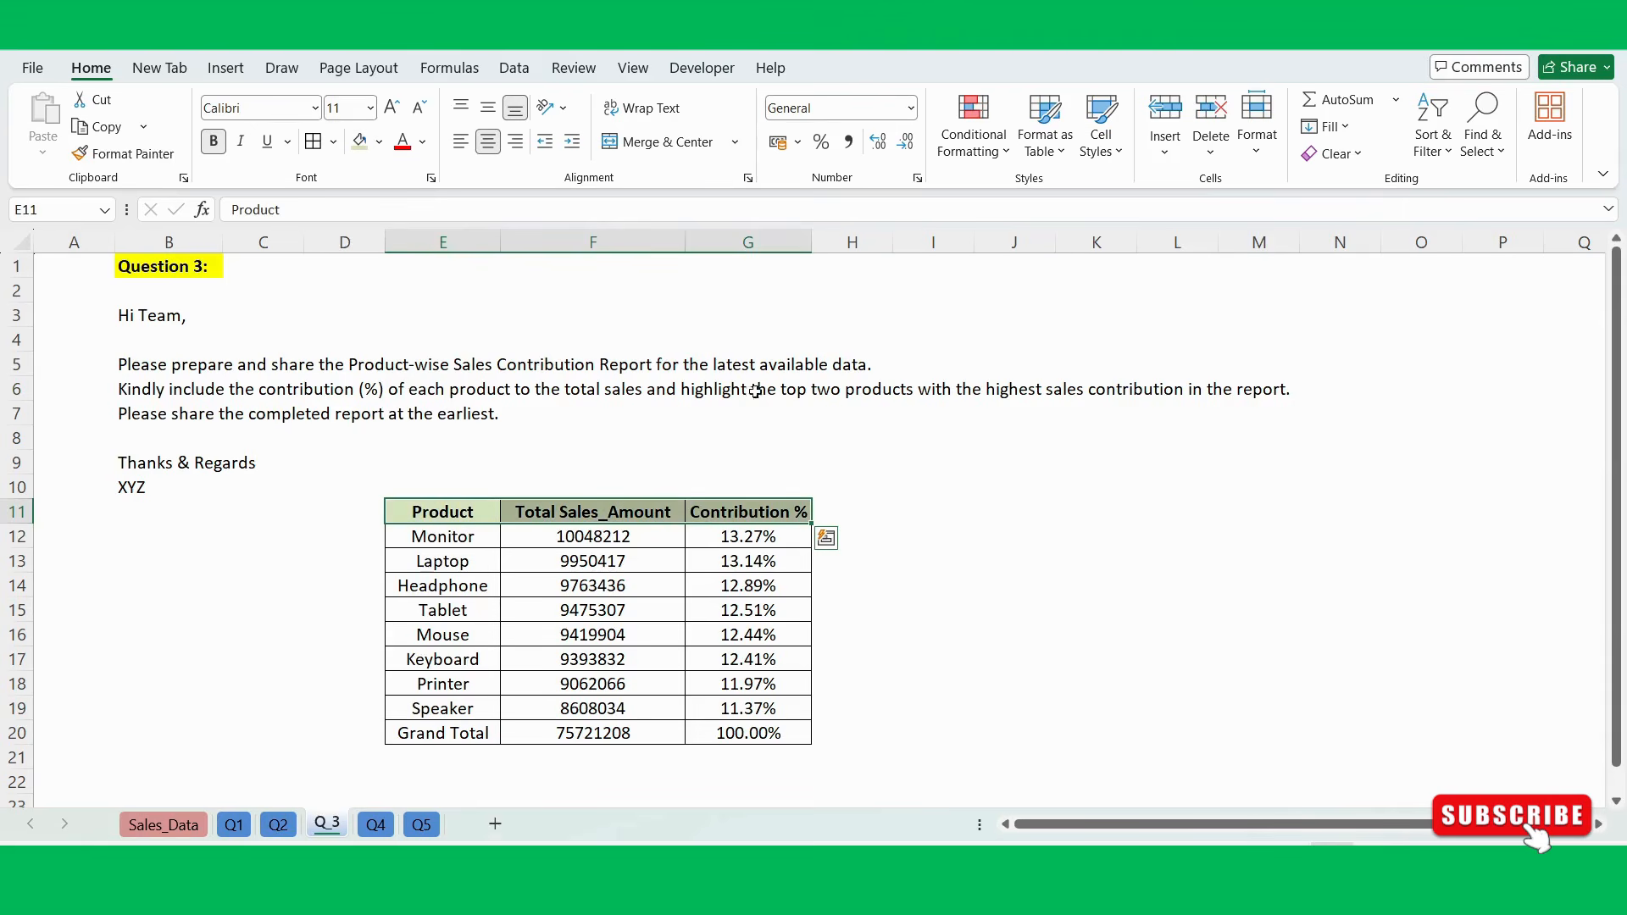
left_click(892, 521)
Make the Grand Total row E20:G20 bold and fill it with the same light green.
left_click_drag(453, 729, 760, 743)
key("ctrl+b")
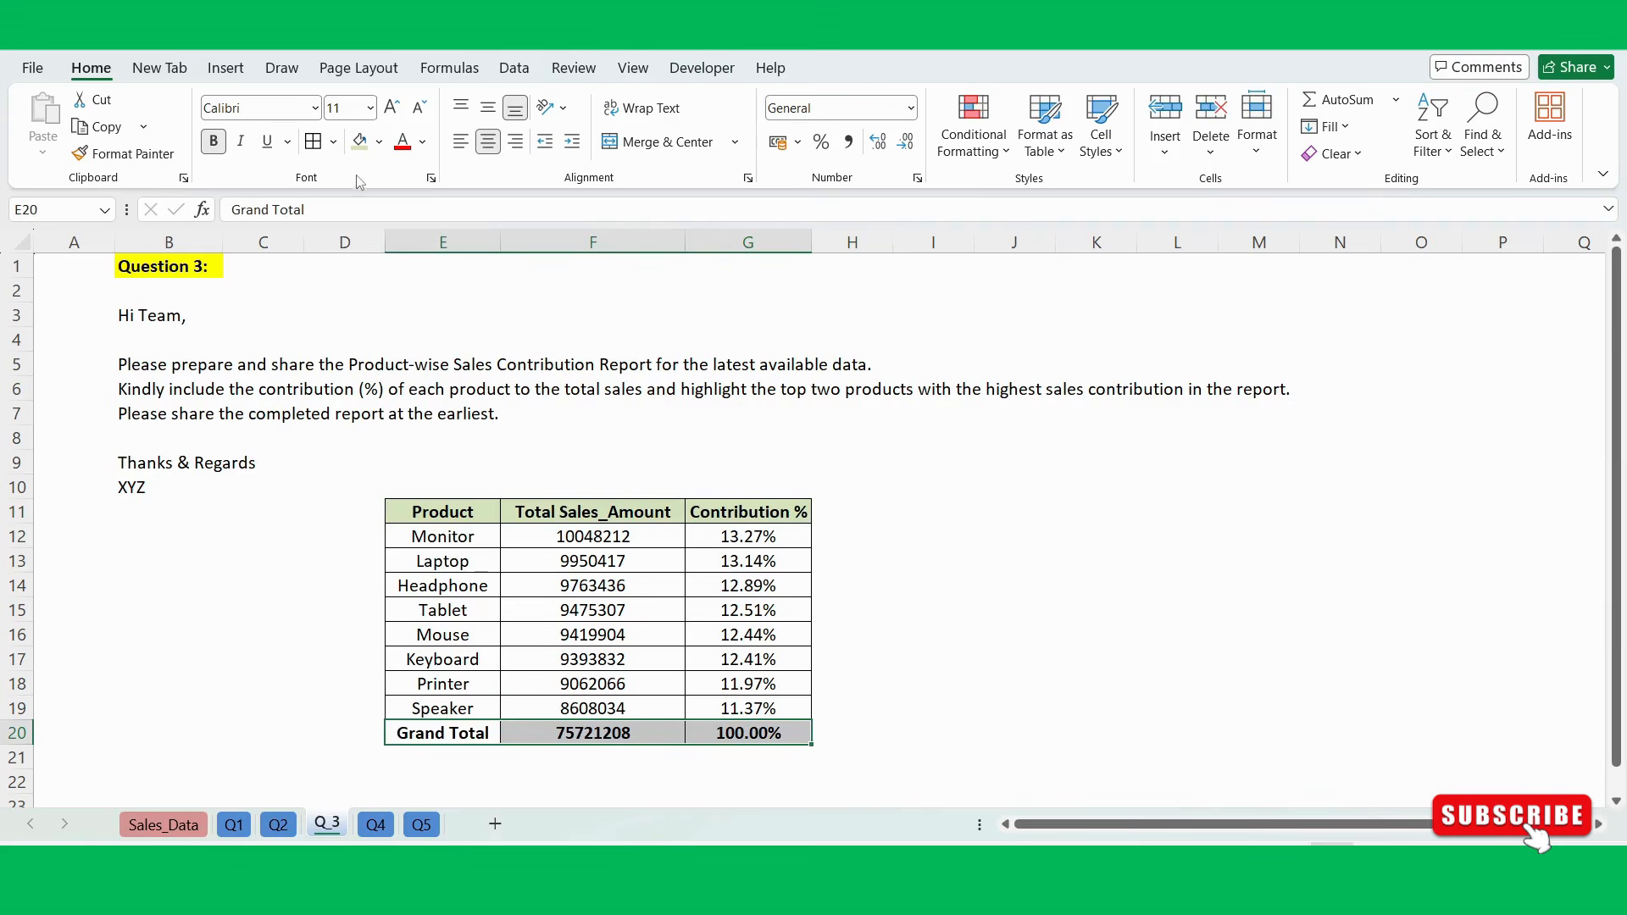
left_click(360, 141)
left_click(910, 540)
Format the Total Sales_Amount values in F12:F20 as Number with the 1000 separator and no decimal places.
left_click_drag(632, 527, 624, 723)
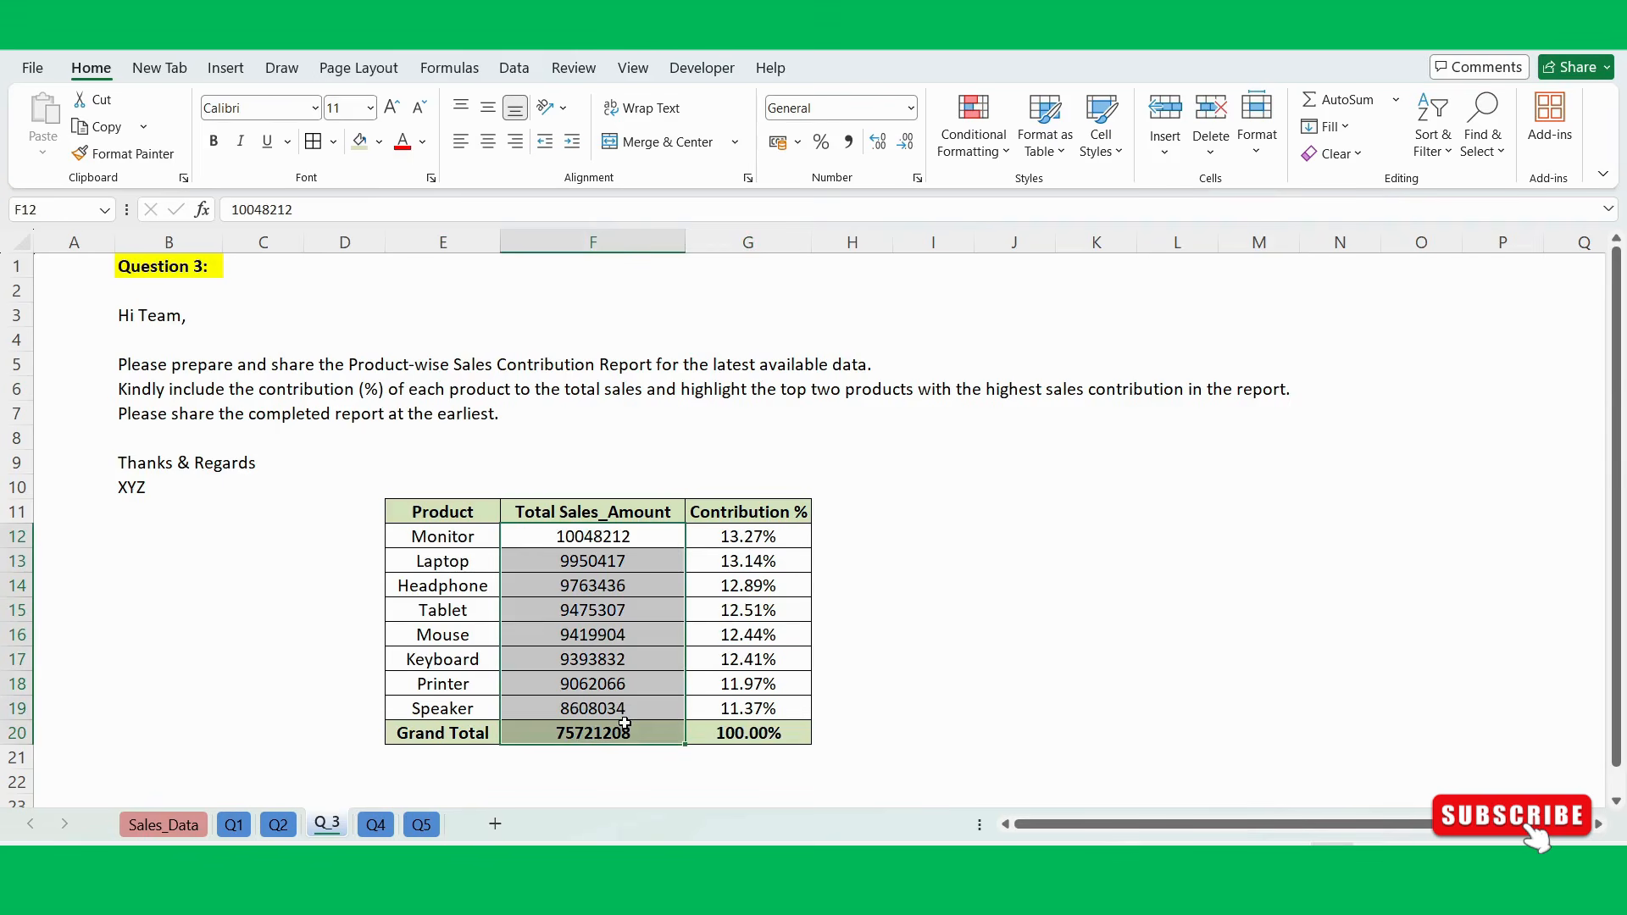
key("ctrl+1")
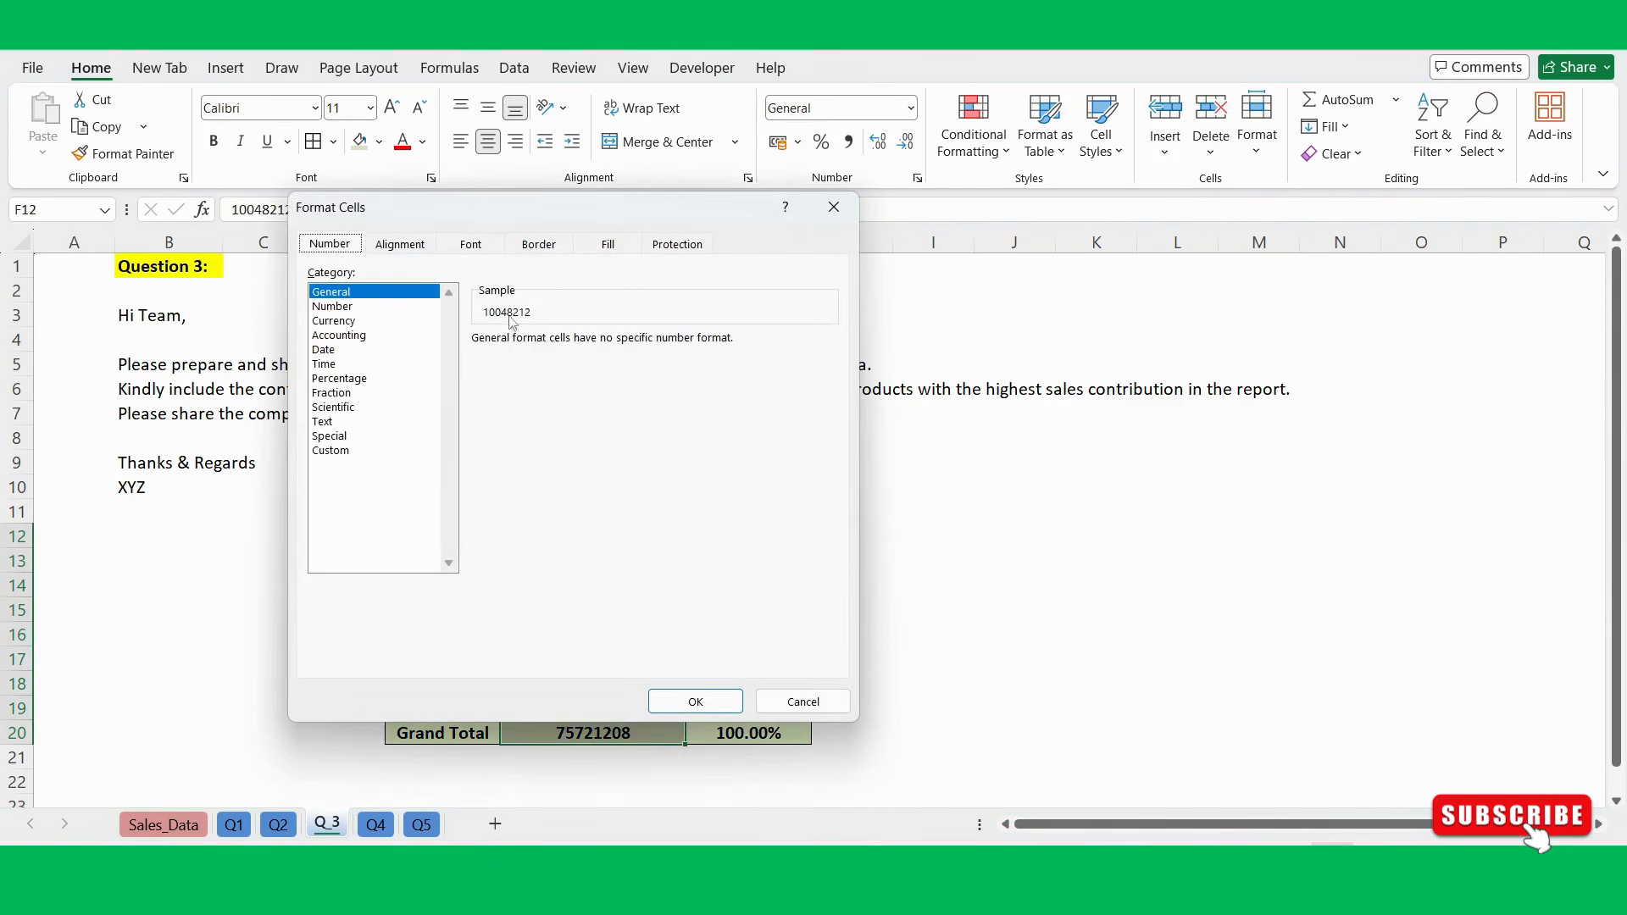
left_click(331, 306)
left_click(493, 425)
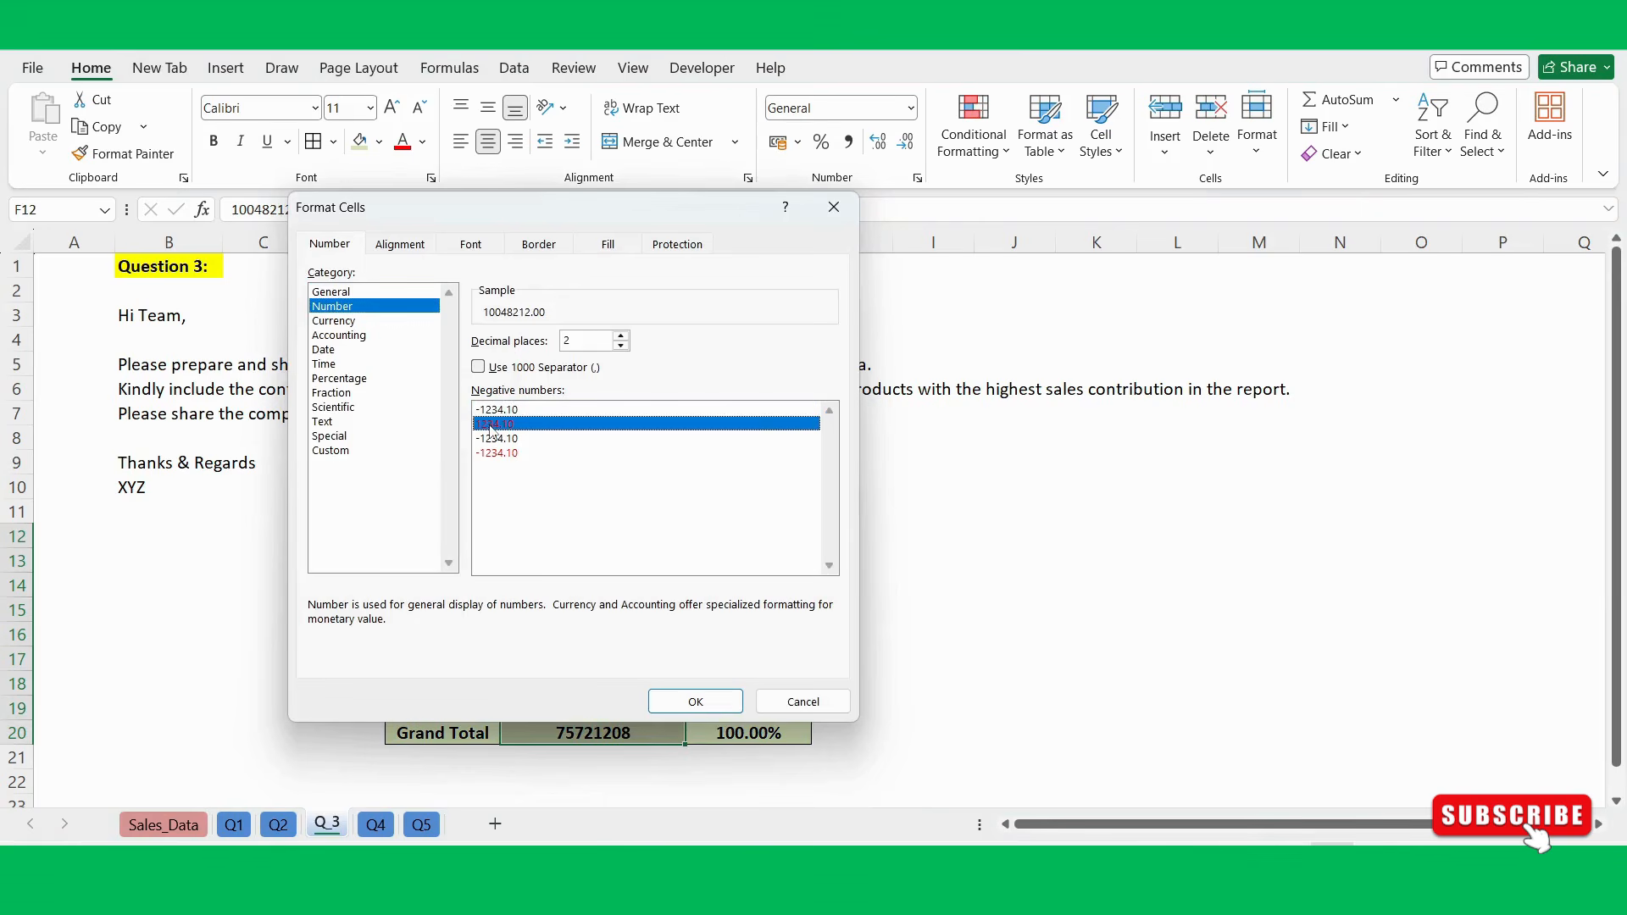
left_click(480, 368)
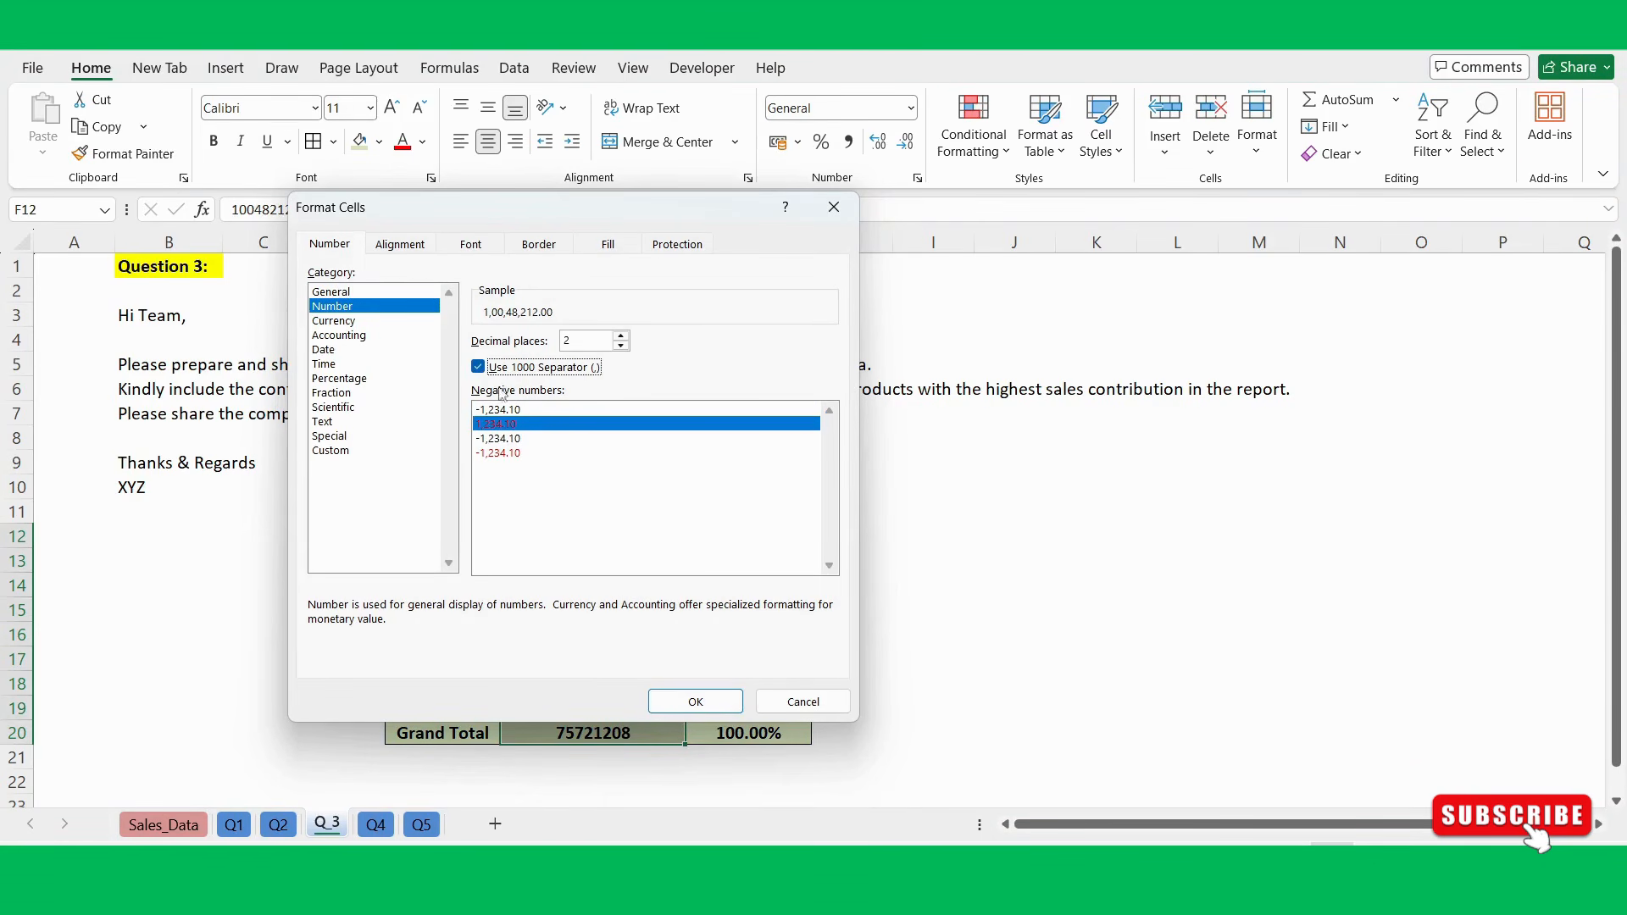
left_click(621, 346)
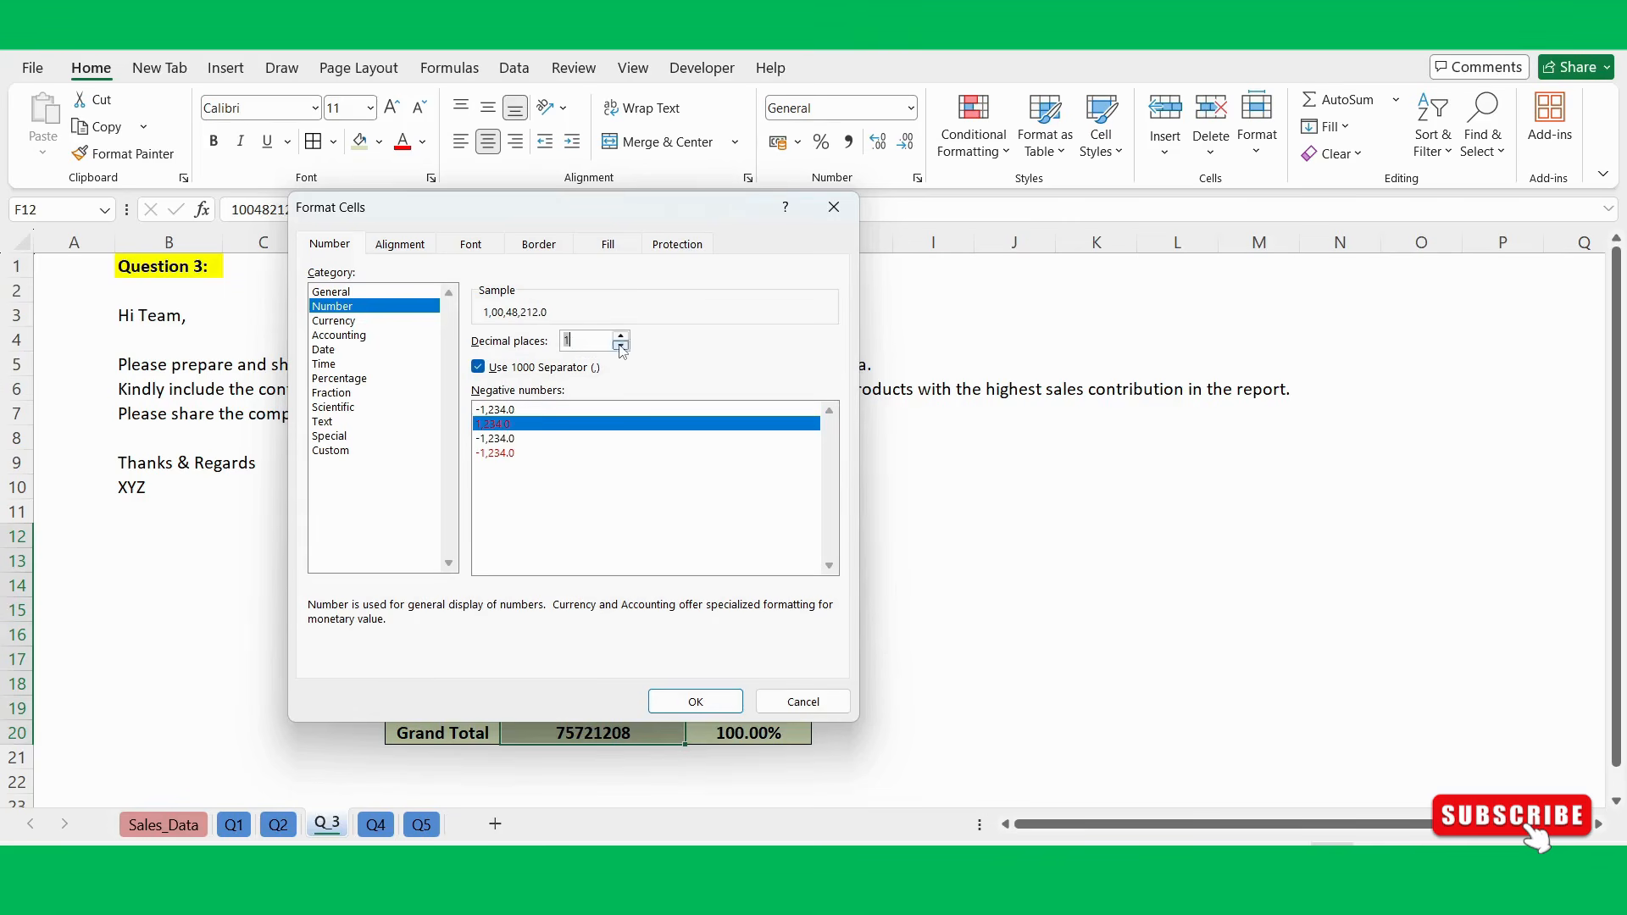
left_click(683, 704)
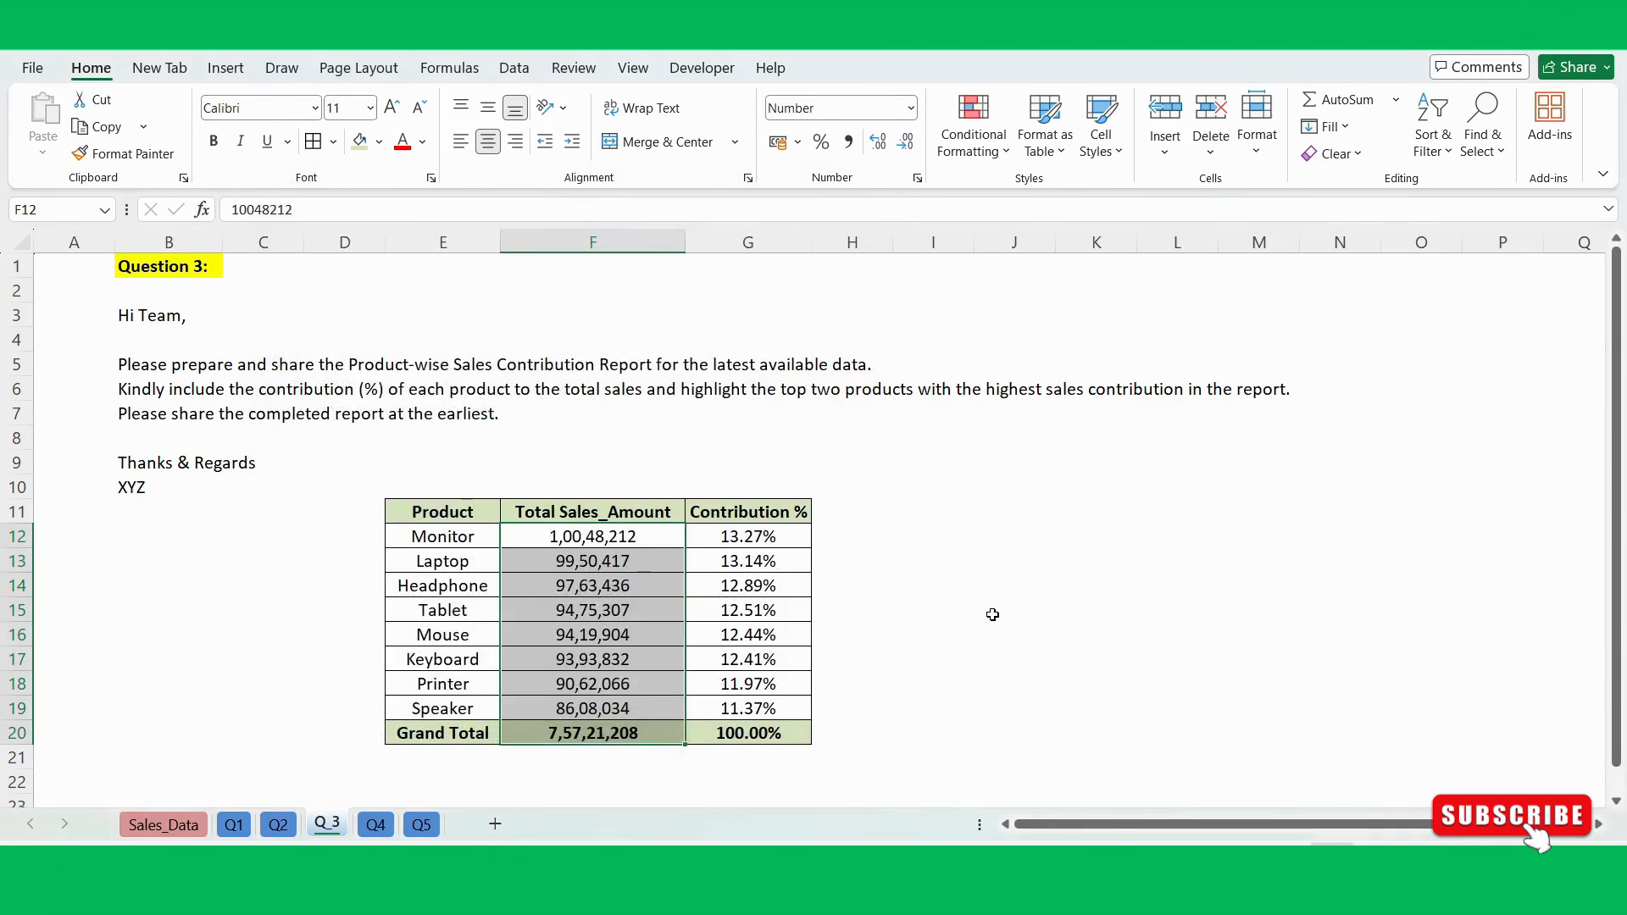
left_click(989, 610)
left_click(901, 543)
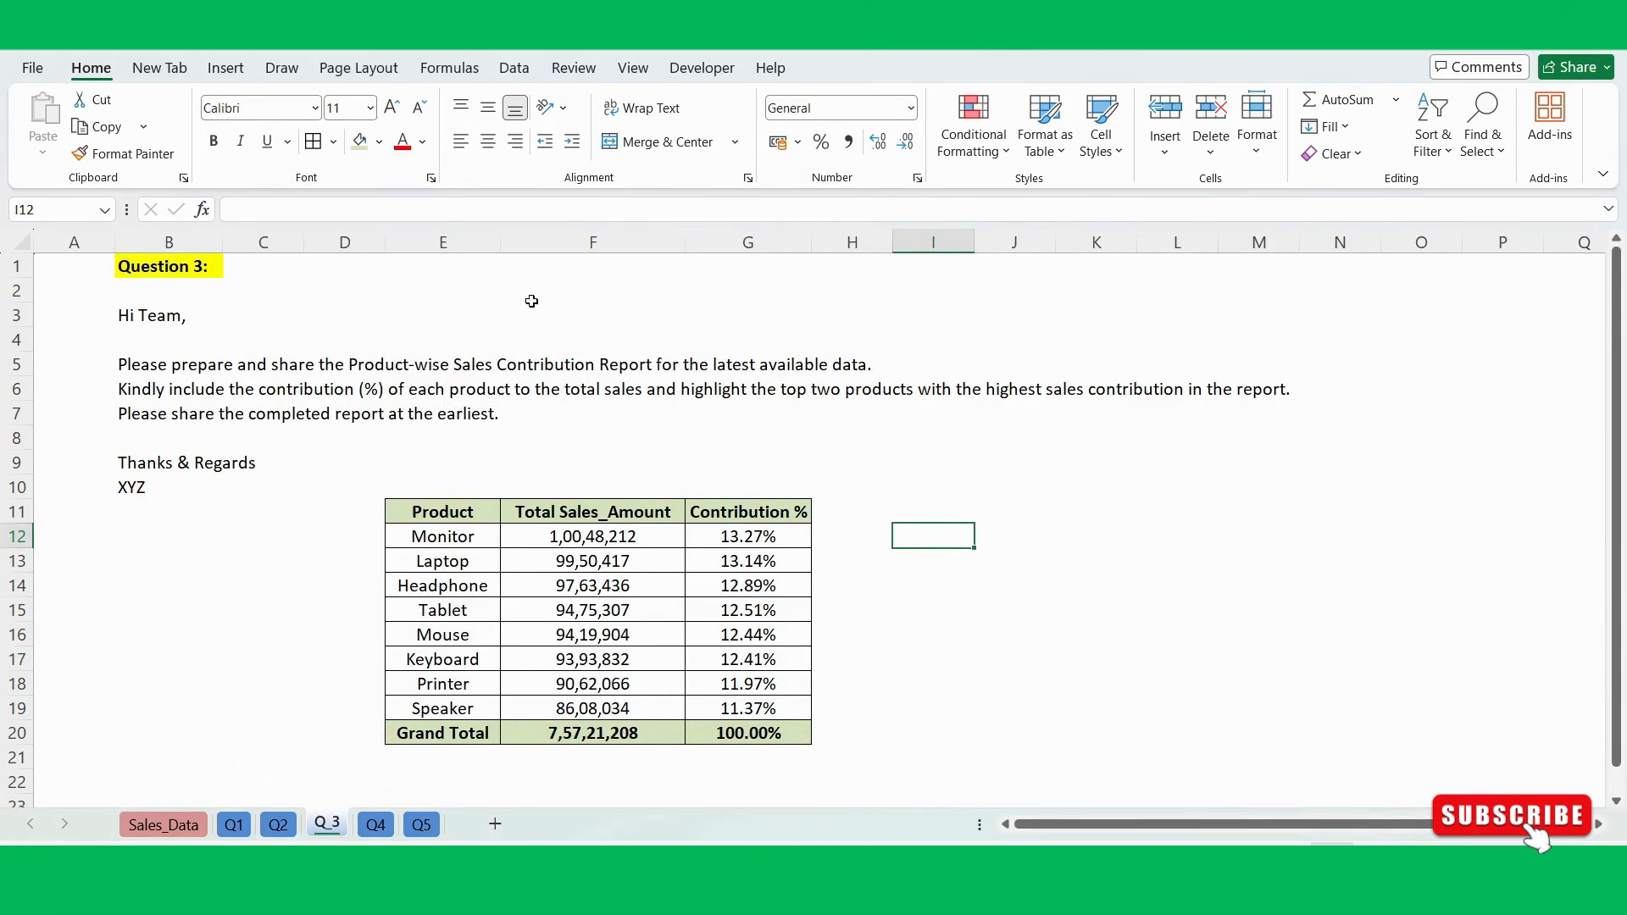
Widen the Product column and highlight the top two products, Monitor and Laptop in E12:G13, with the lightest orange fill.
left_click_drag(498, 252, 541, 252)
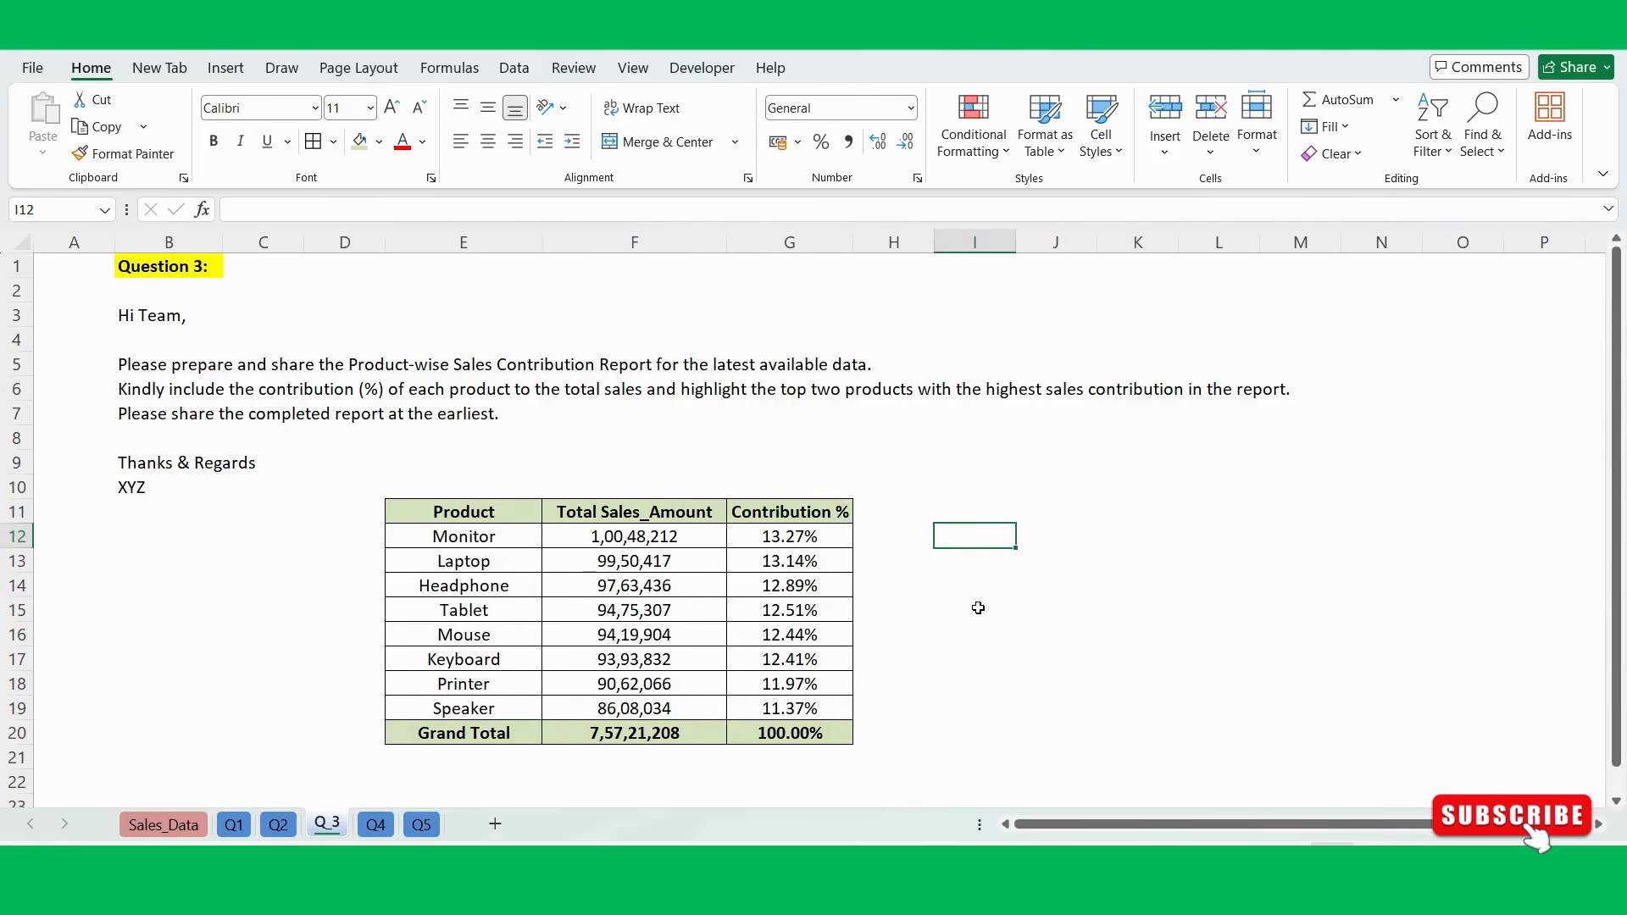
left_click(515, 538)
left_click_drag(516, 537, 788, 561)
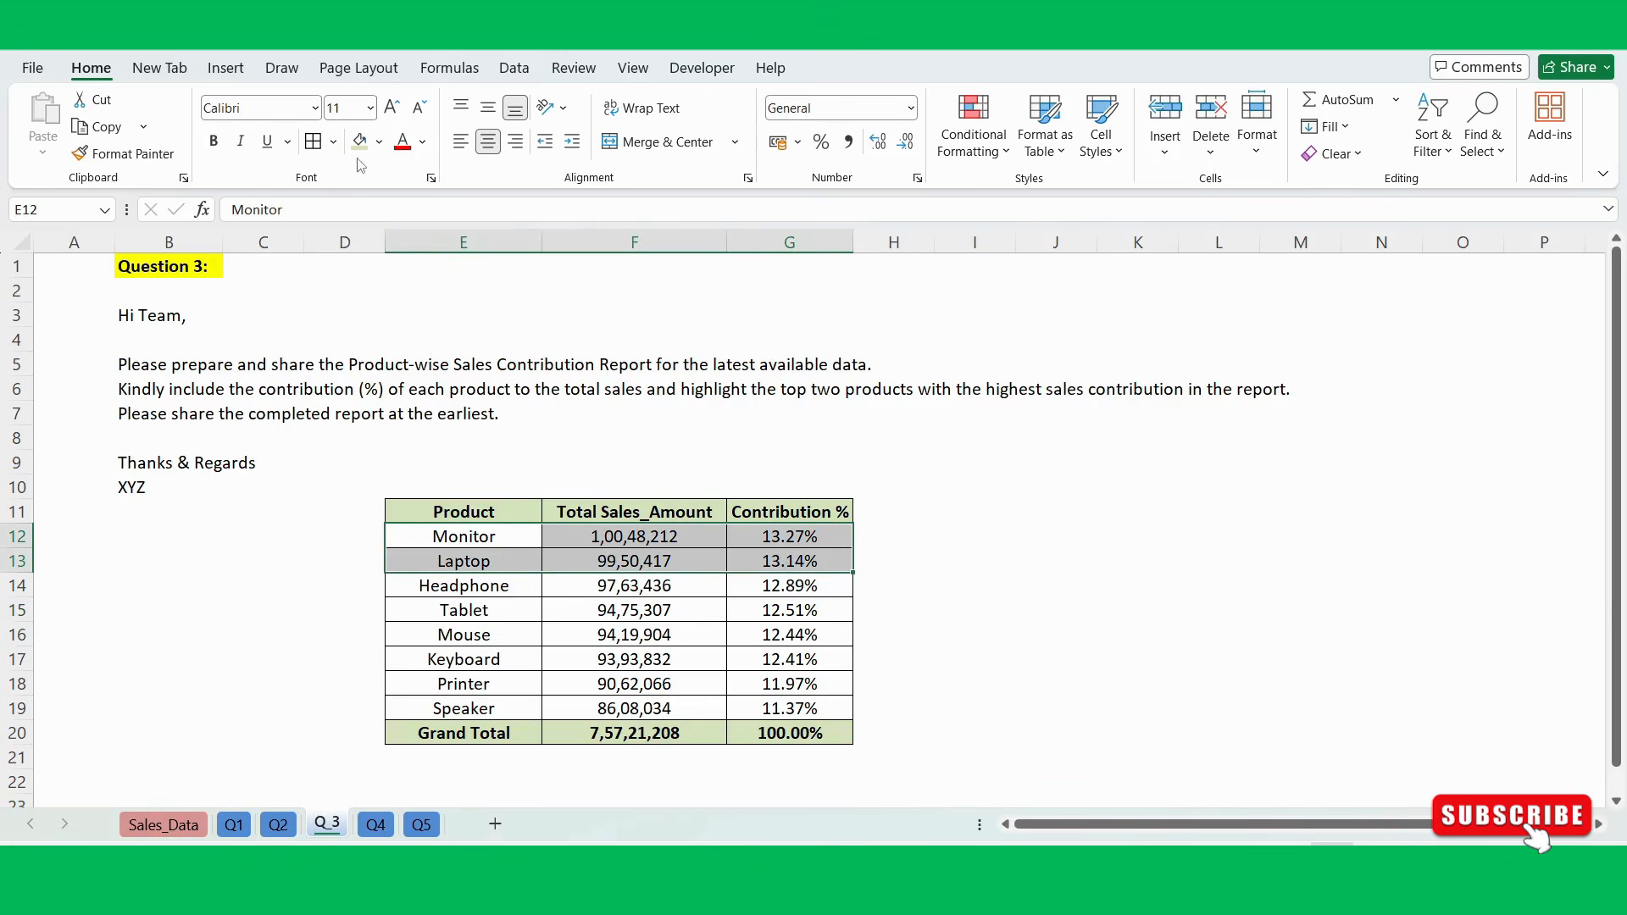
left_click(379, 142)
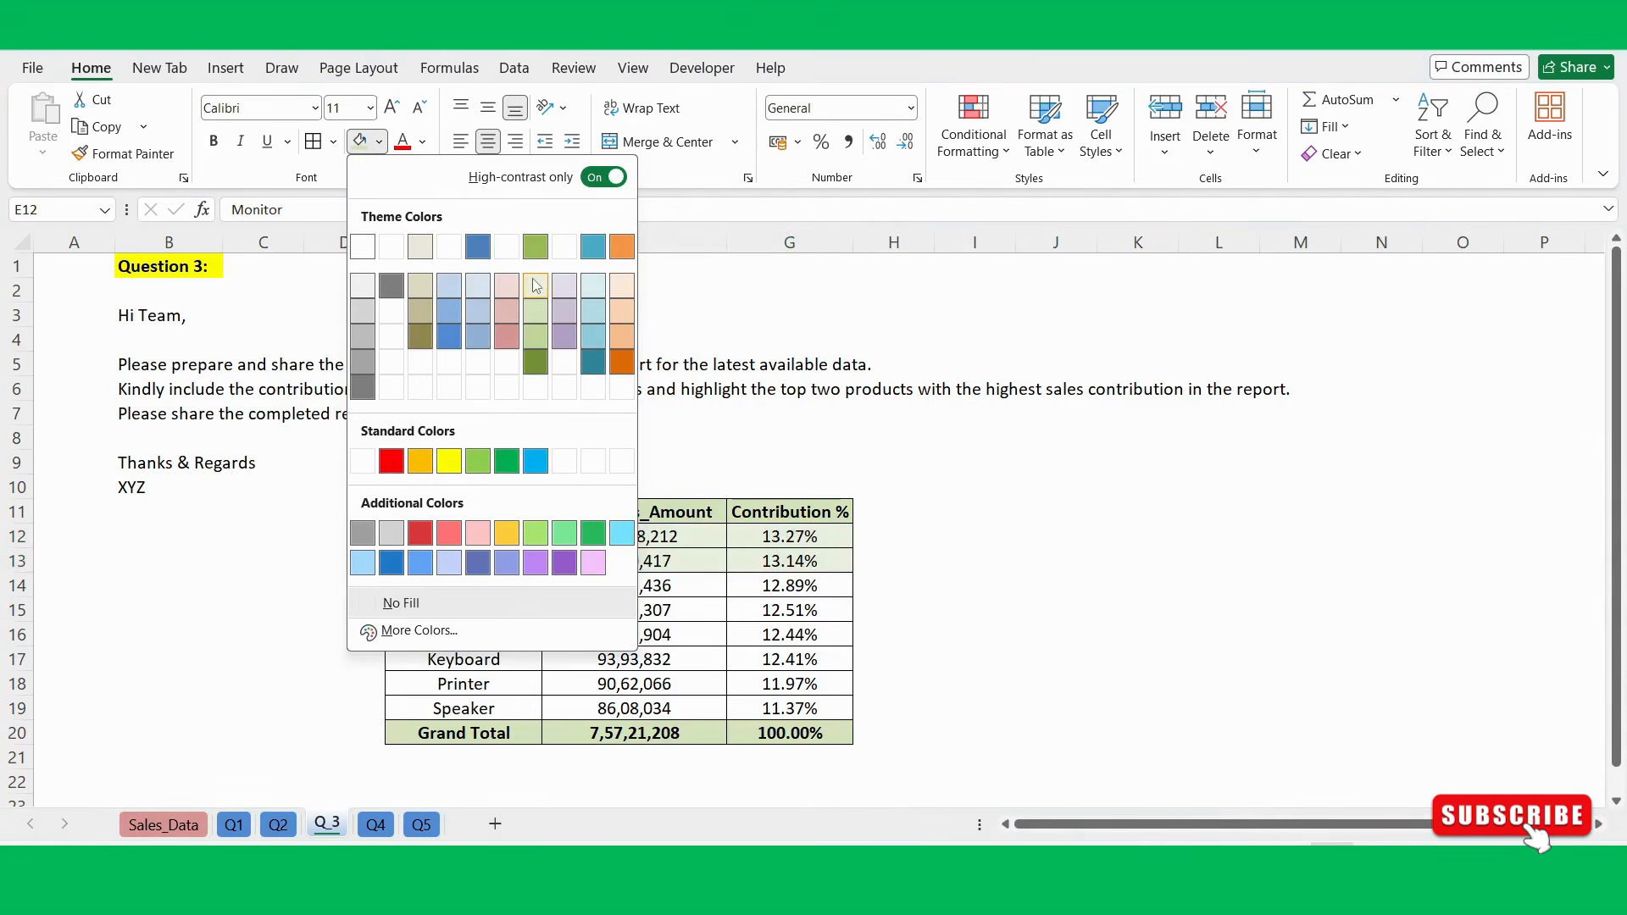
left_click(621, 287)
left_click(616, 287)
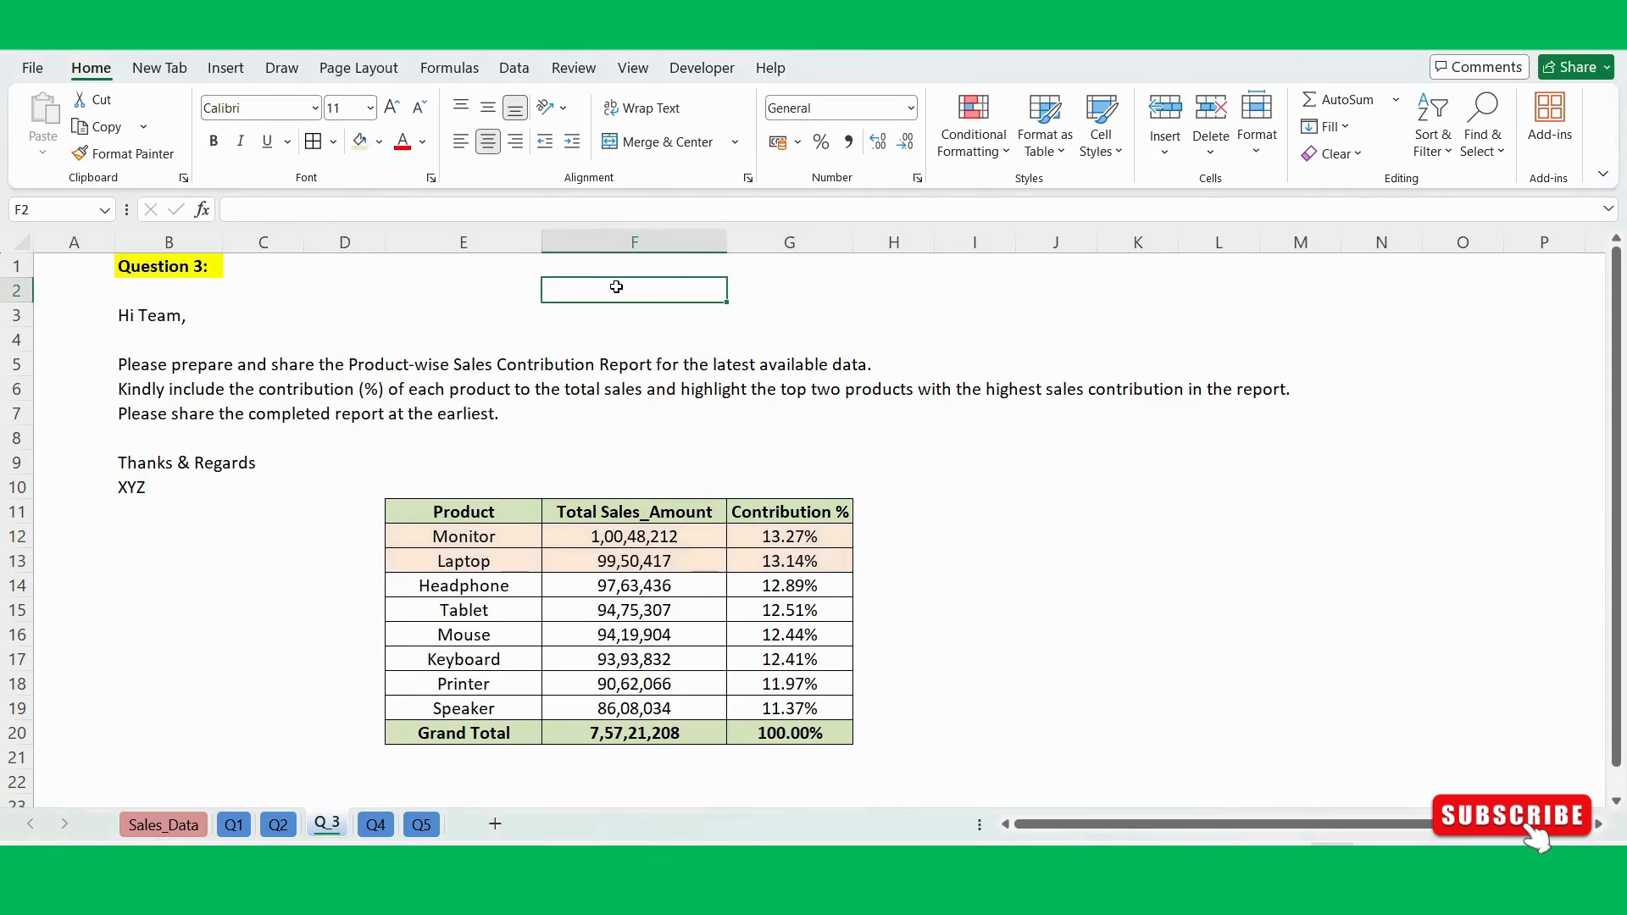
left_click(1063, 614)
left_click(959, 582)
Copy the finished report table E11:G20.
mouse_move(469, 494)
left_mouse_down()
mouse_move(857, 712)
mouse_move(816, 734)
left_mouse_up()
key("ctrl+c")
left_click(276, 561)
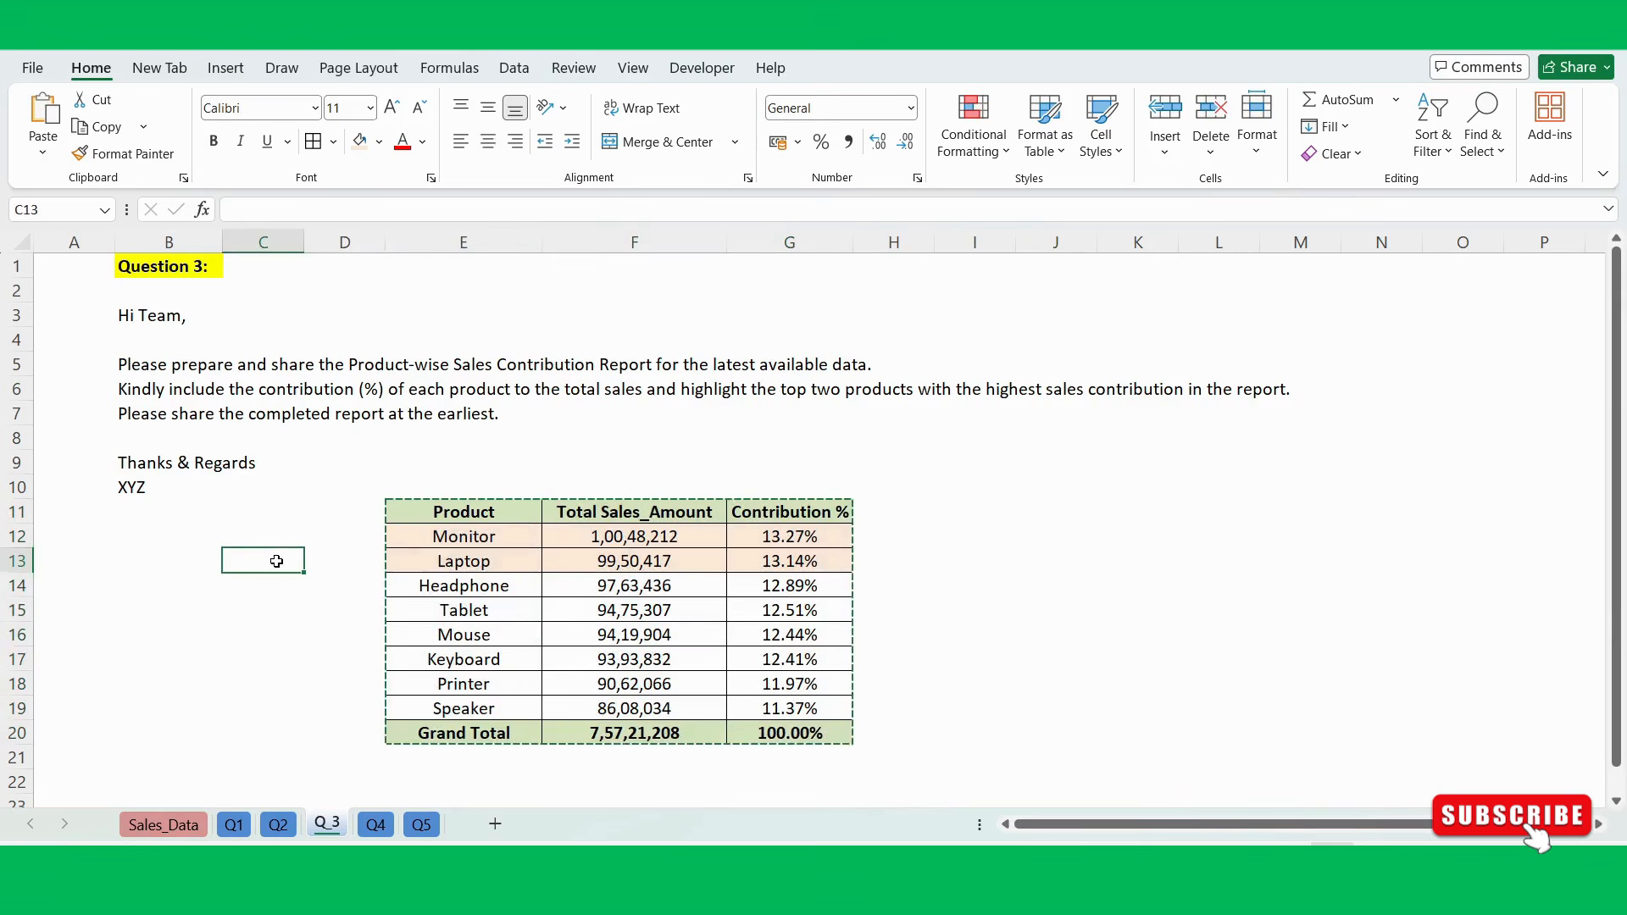
left_click(241, 634)
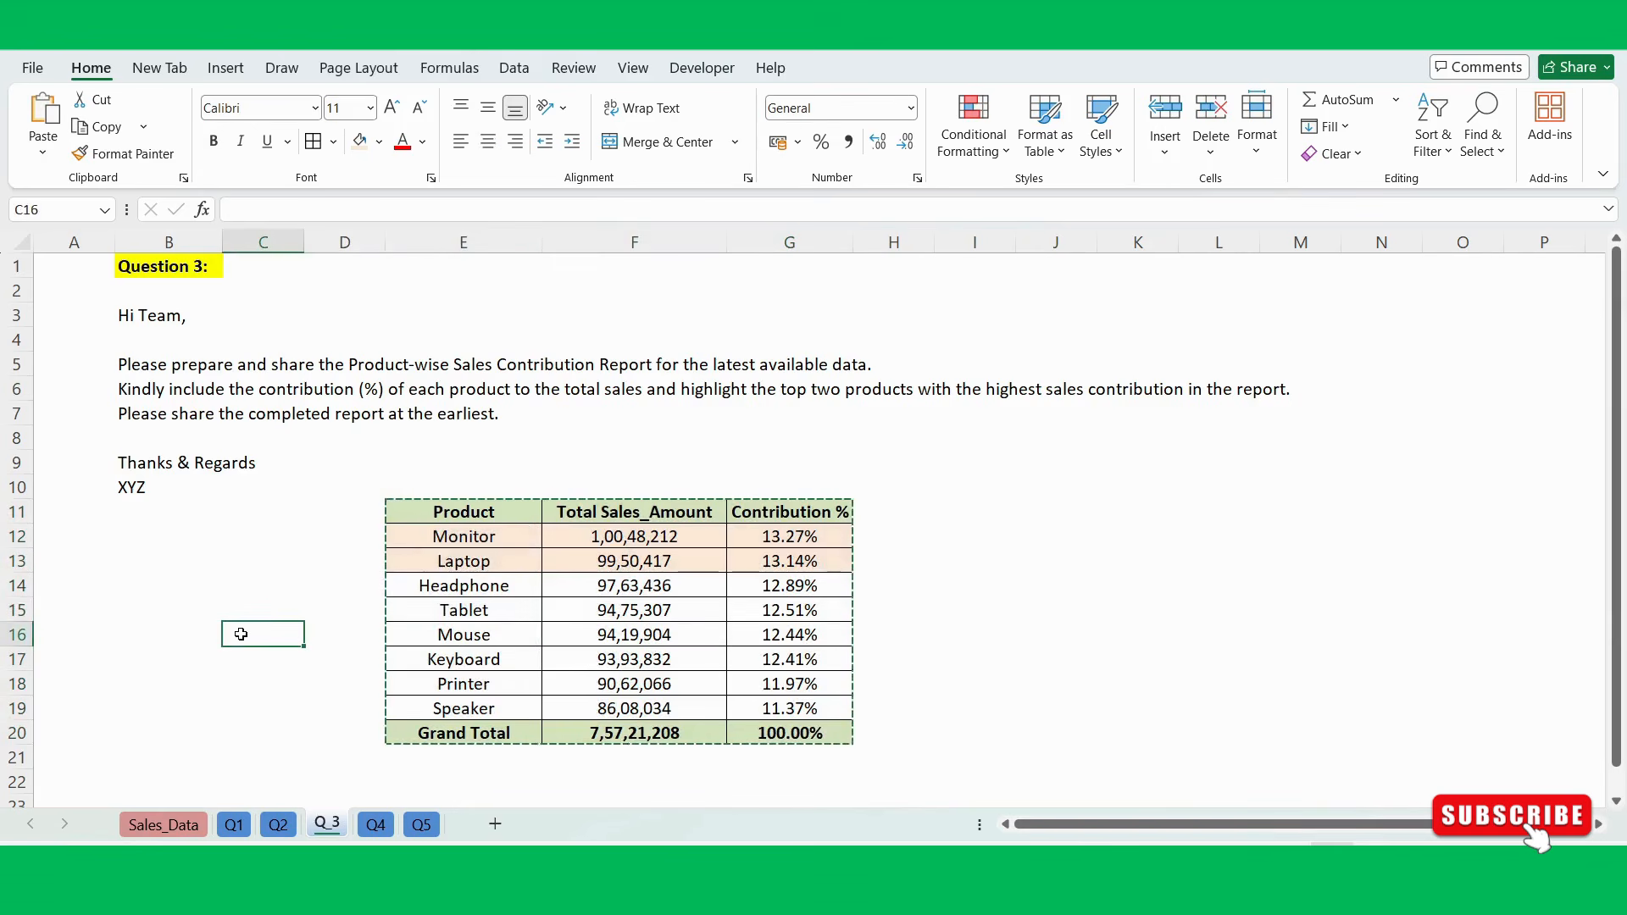
Review the Question 1 and Question 2 reports on sheets Q1 and Q2, and return to the Q_3 report.
left_click(237, 822)
left_click(292, 831)
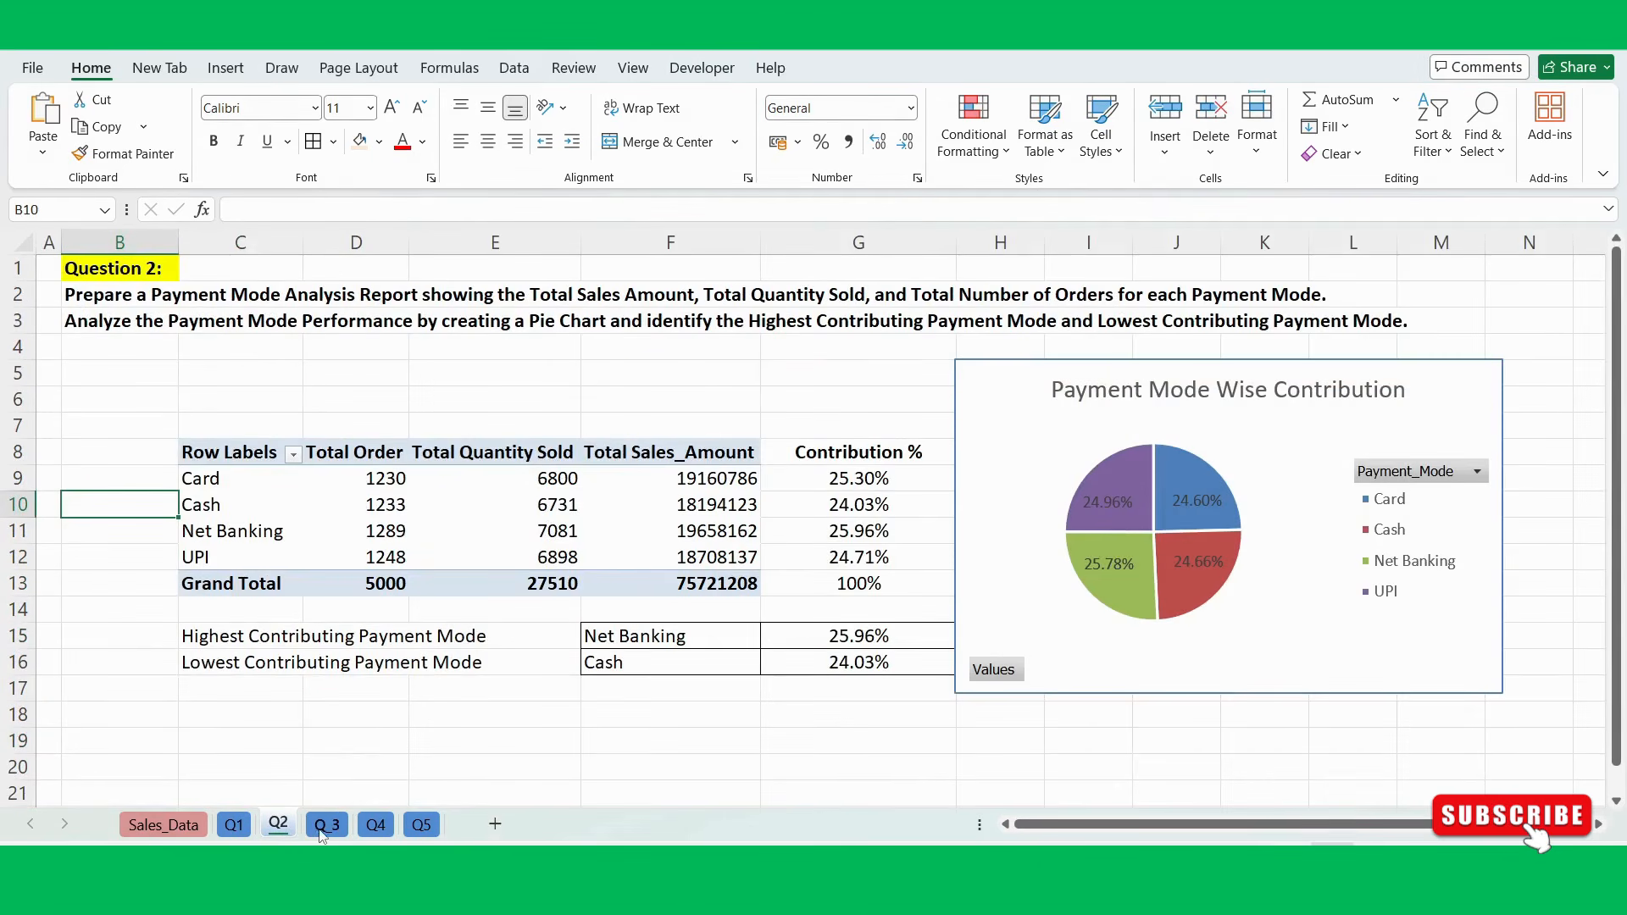
left_click(325, 825)
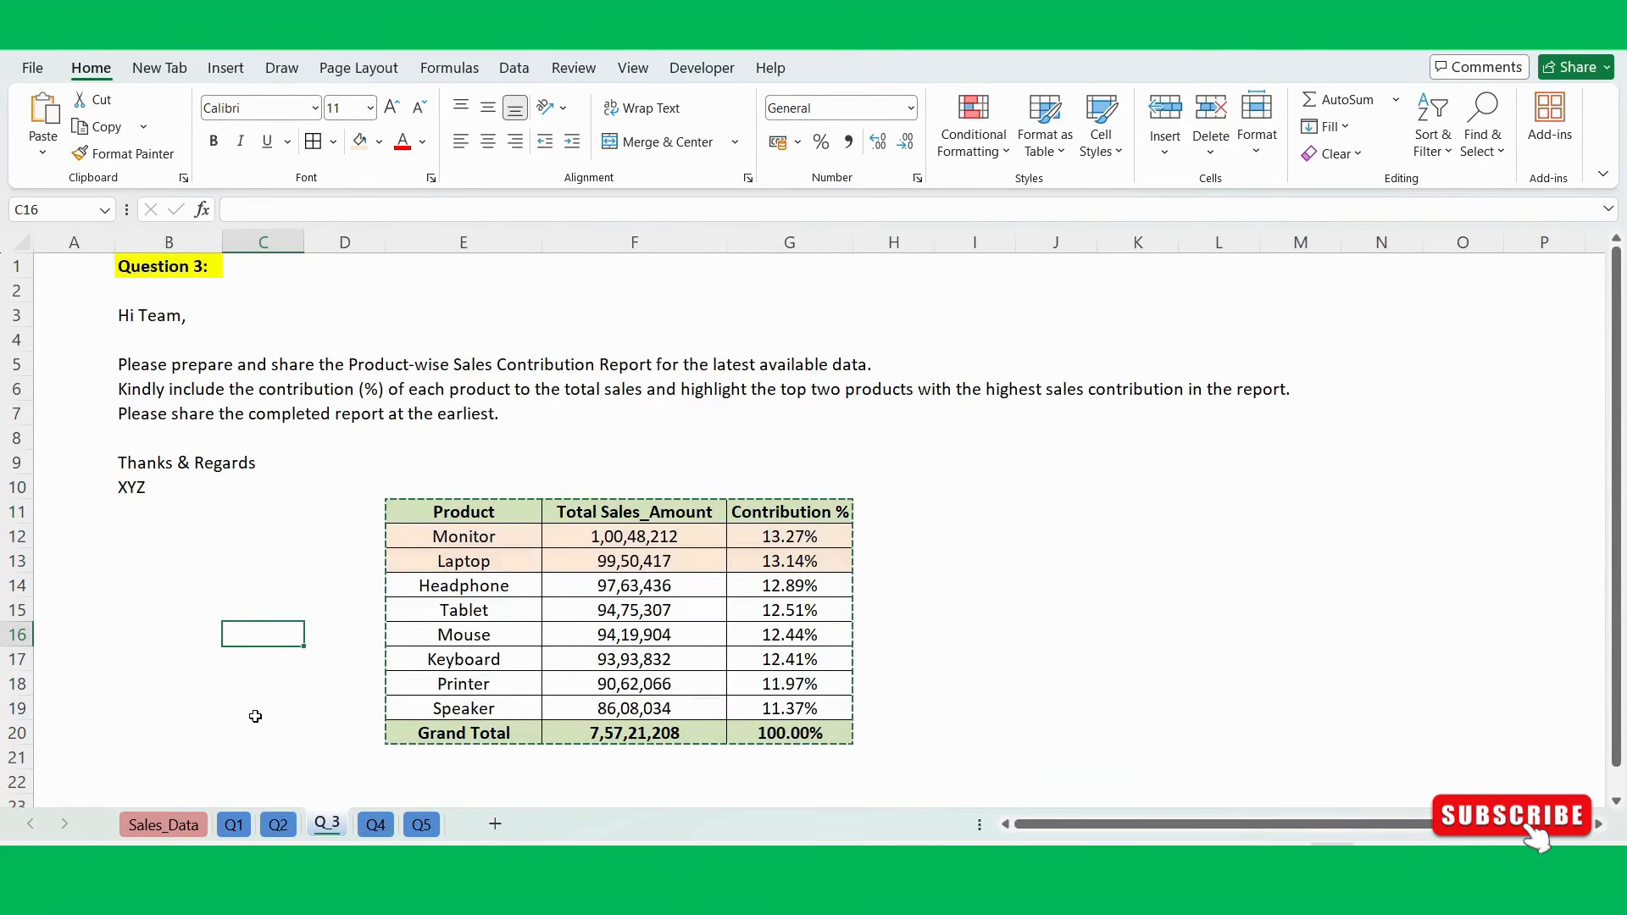
left_click(149, 634)
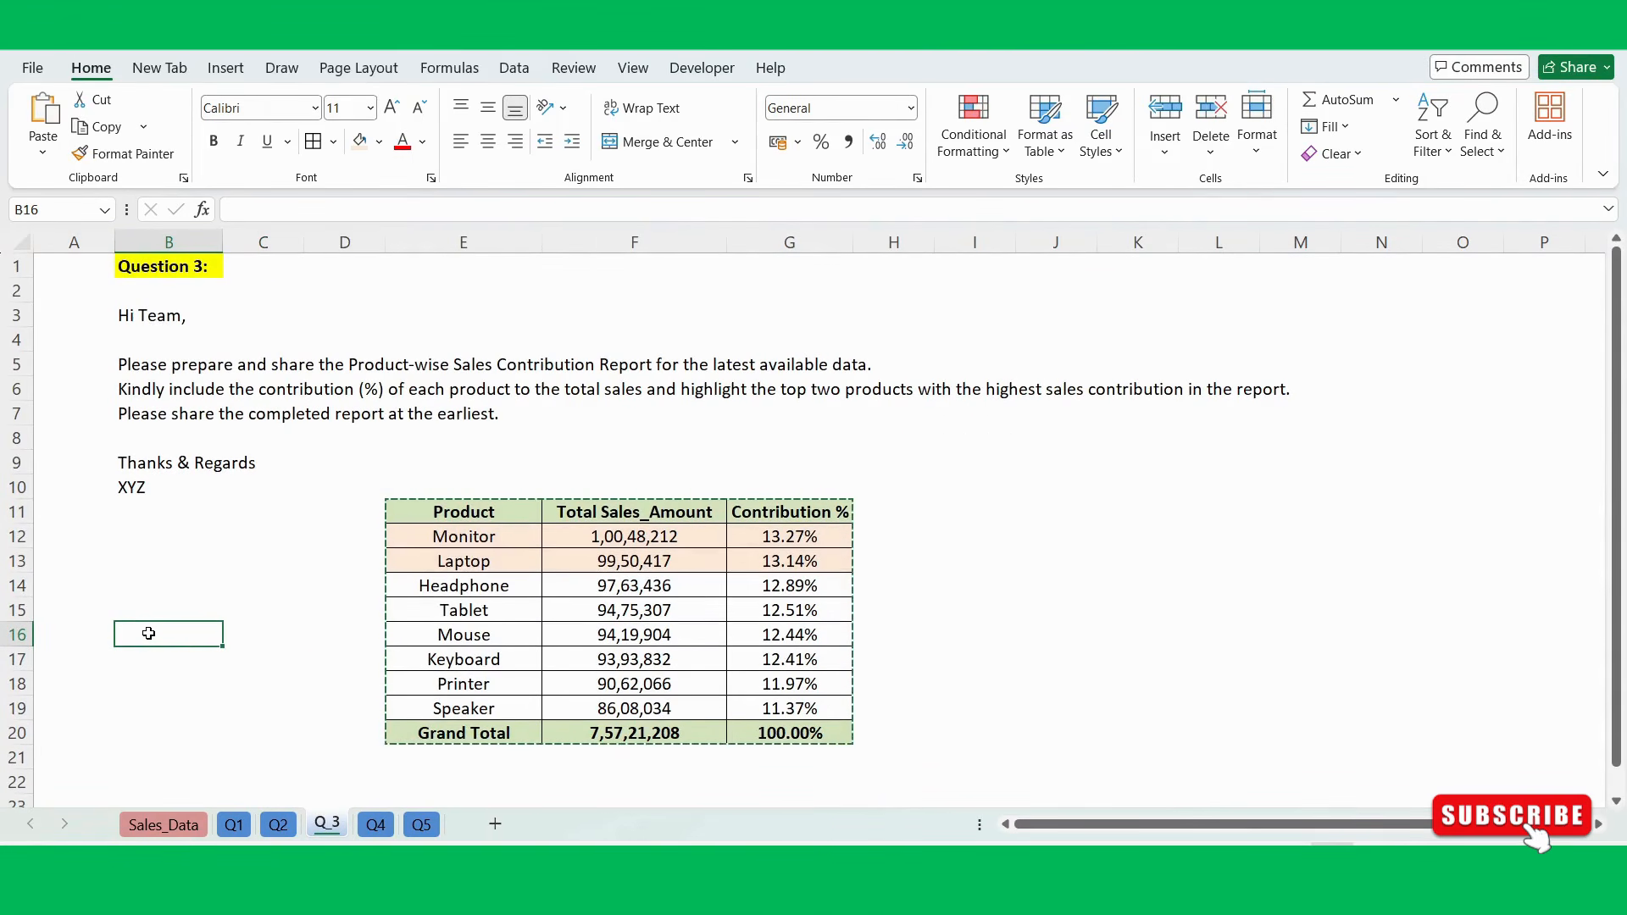
left_click(117, 678)
left_click(64, 694)
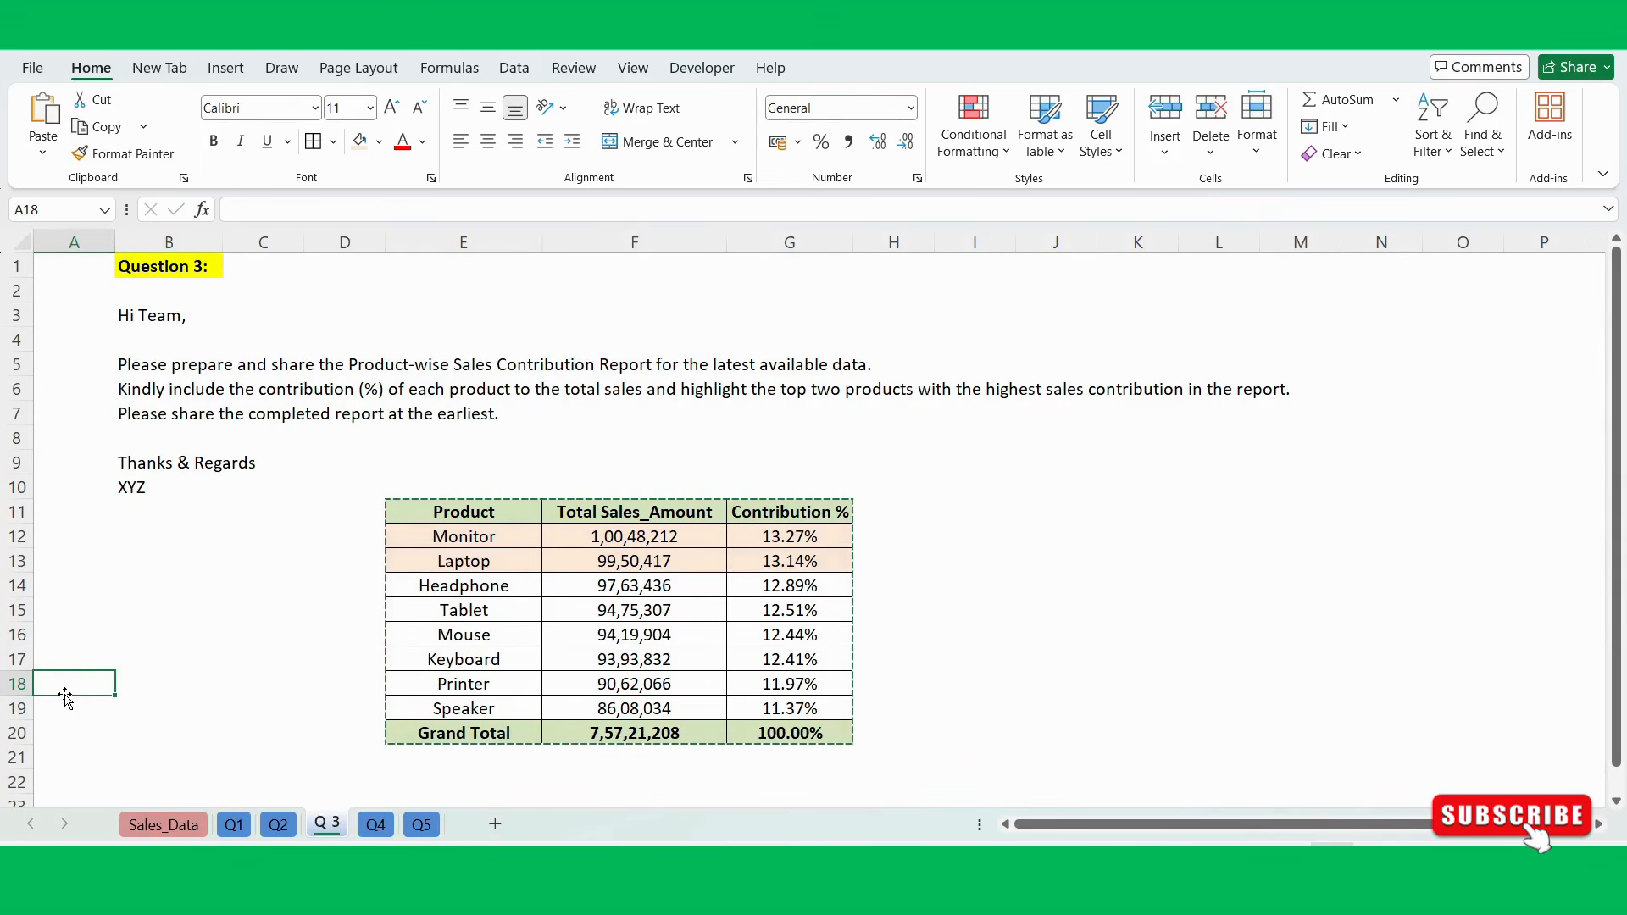
left_click(278, 825)
left_click(234, 824)
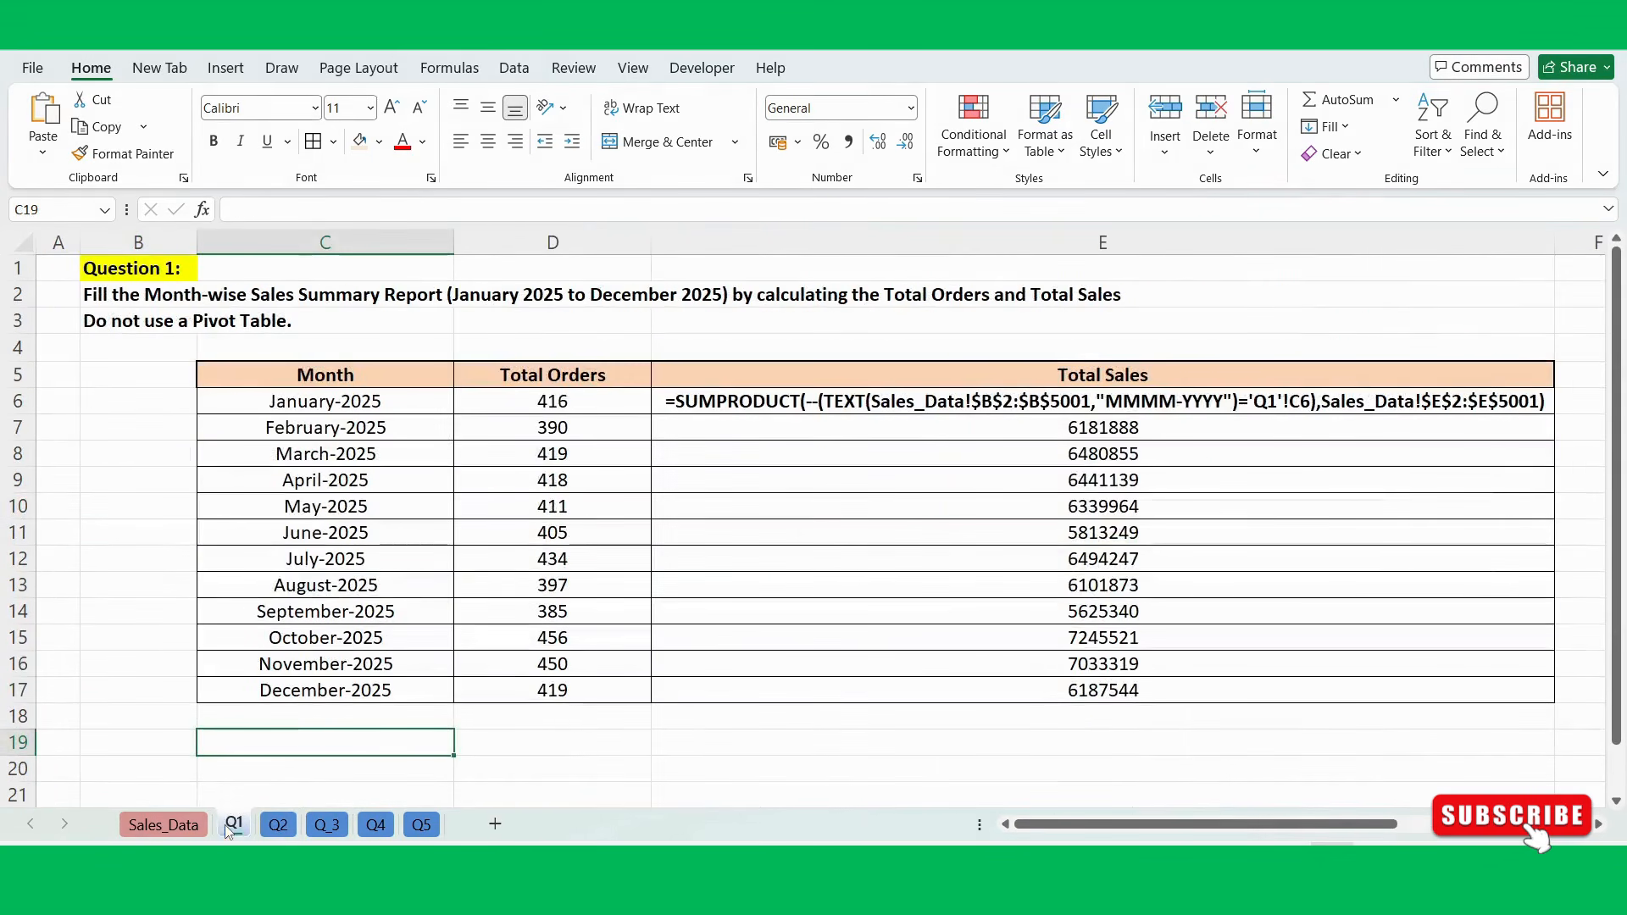
left_click(139, 532)
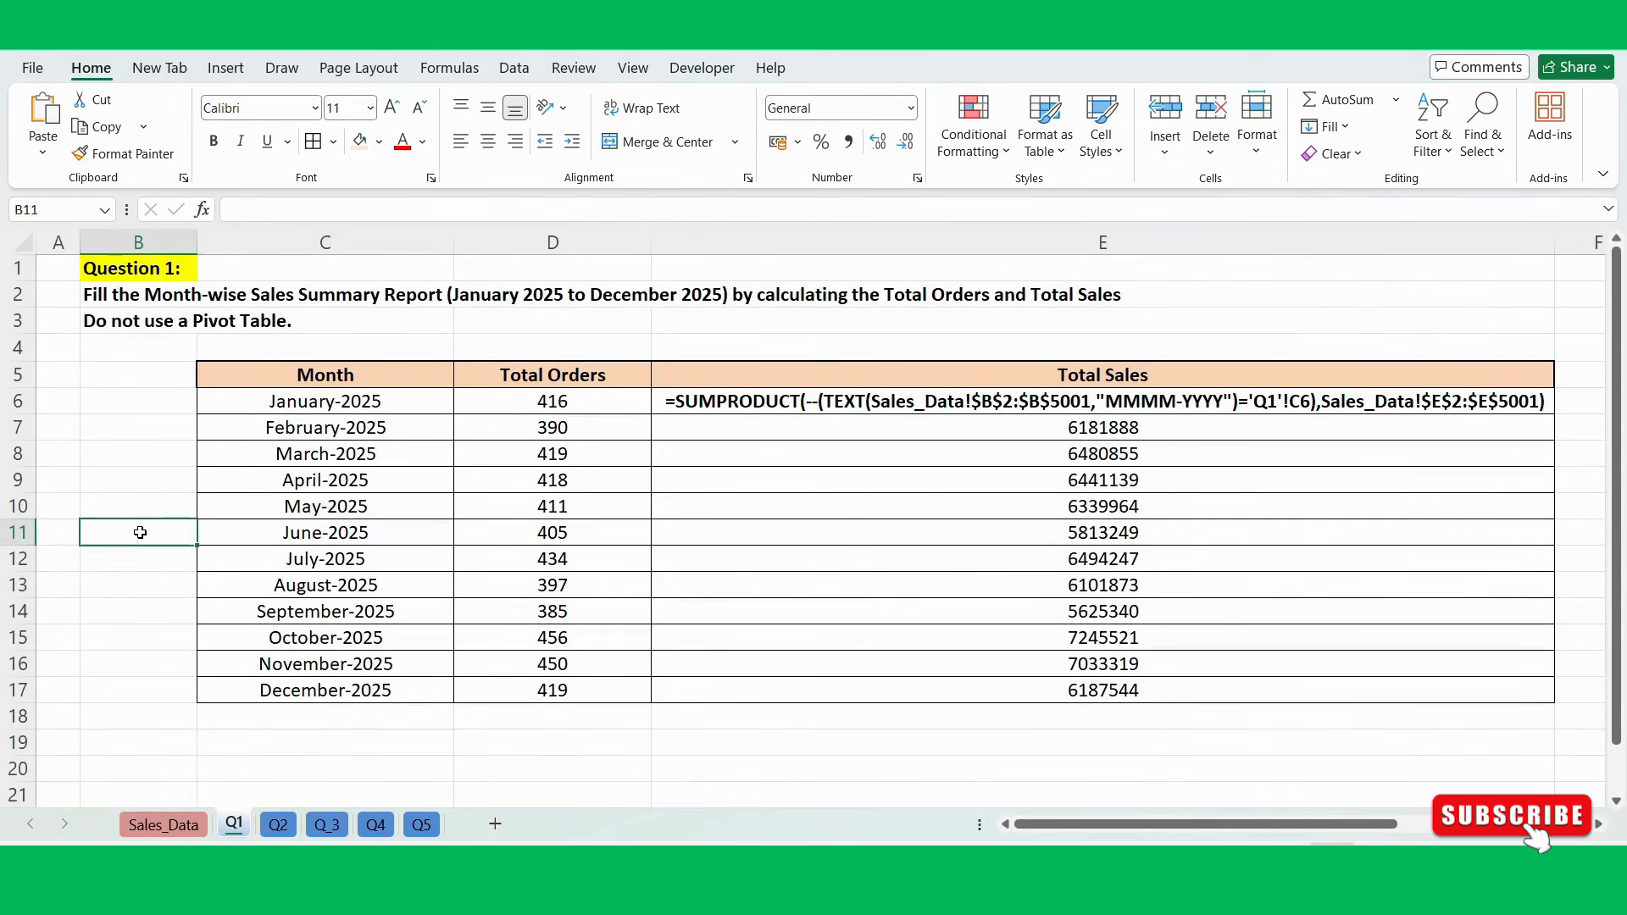
left_click(108, 482)
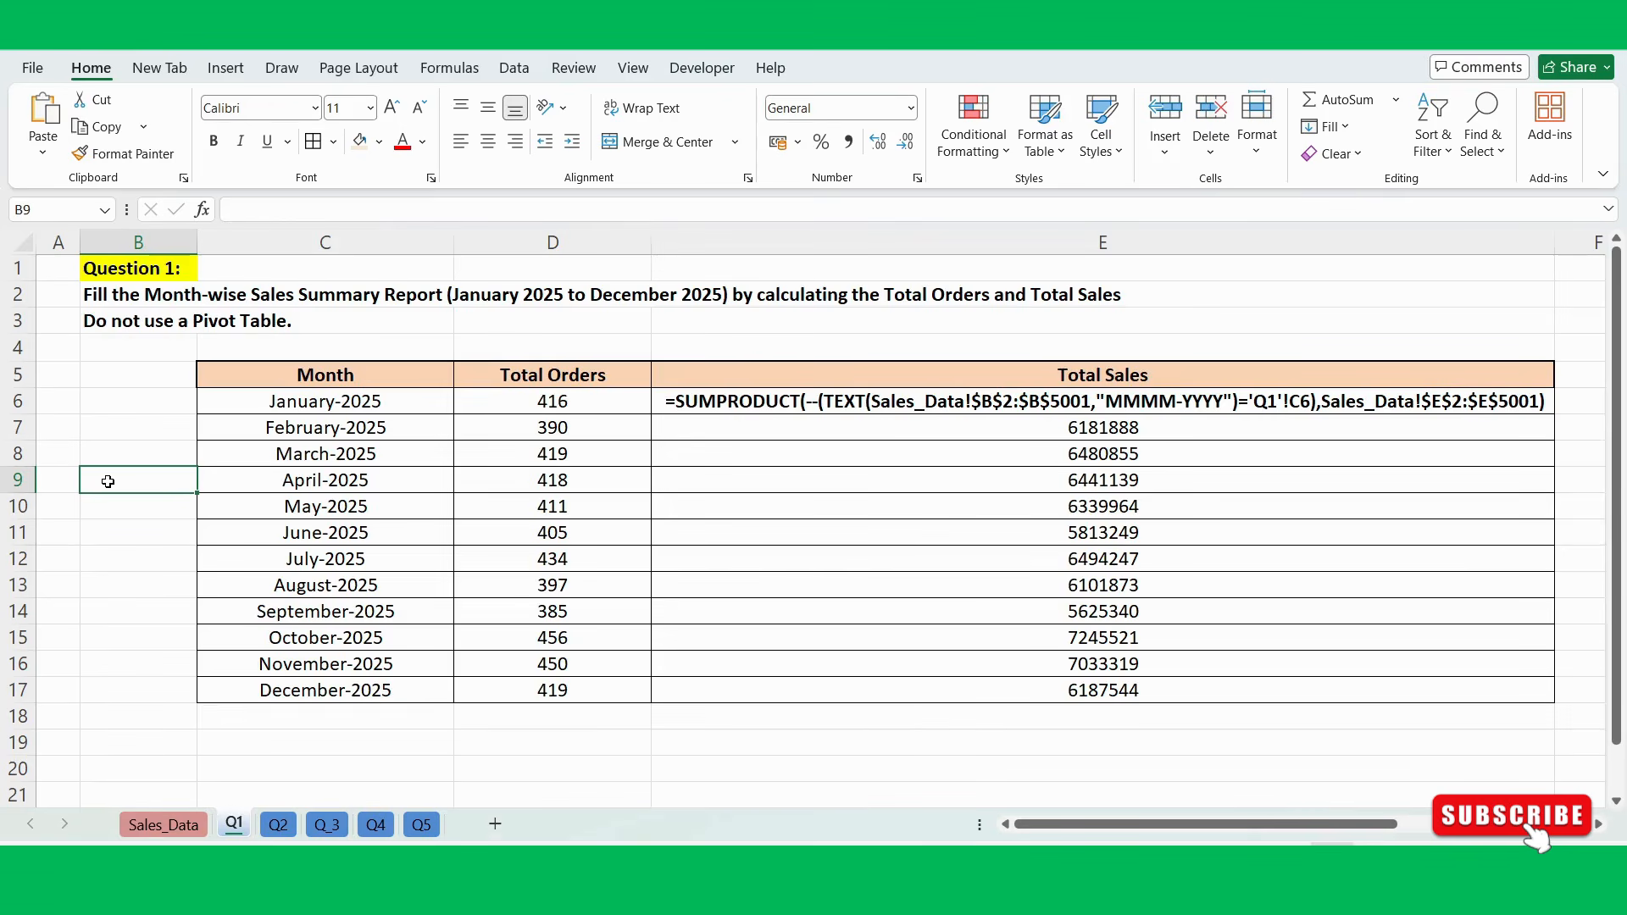
left_click(327, 825)
left_click(276, 543)
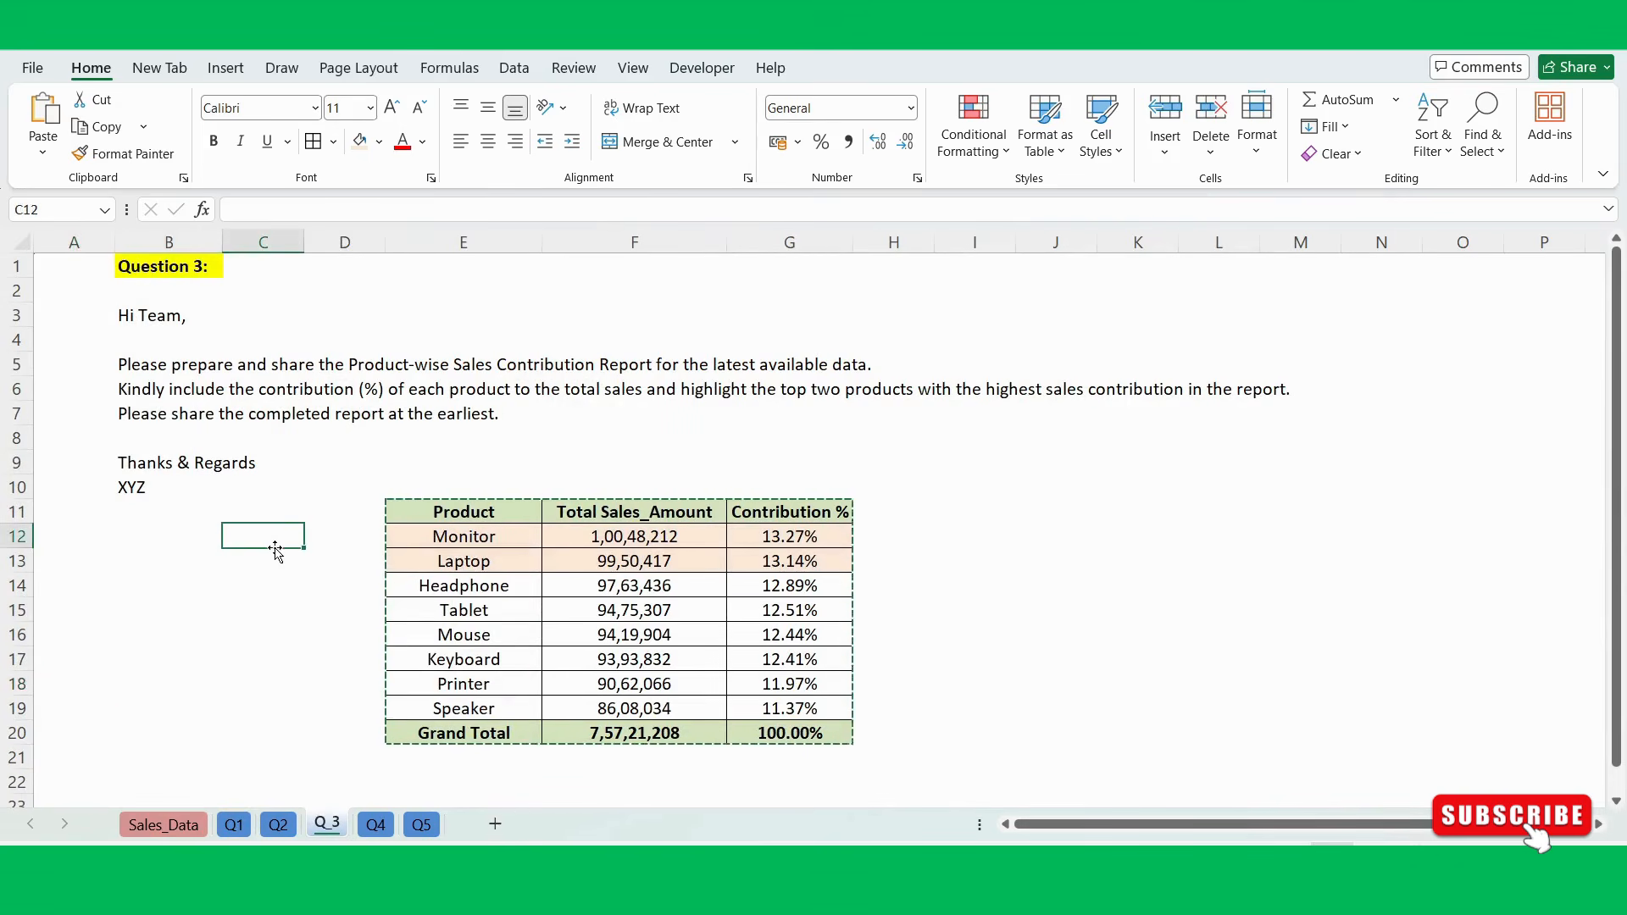
key("Escape")
left_click(235, 601)
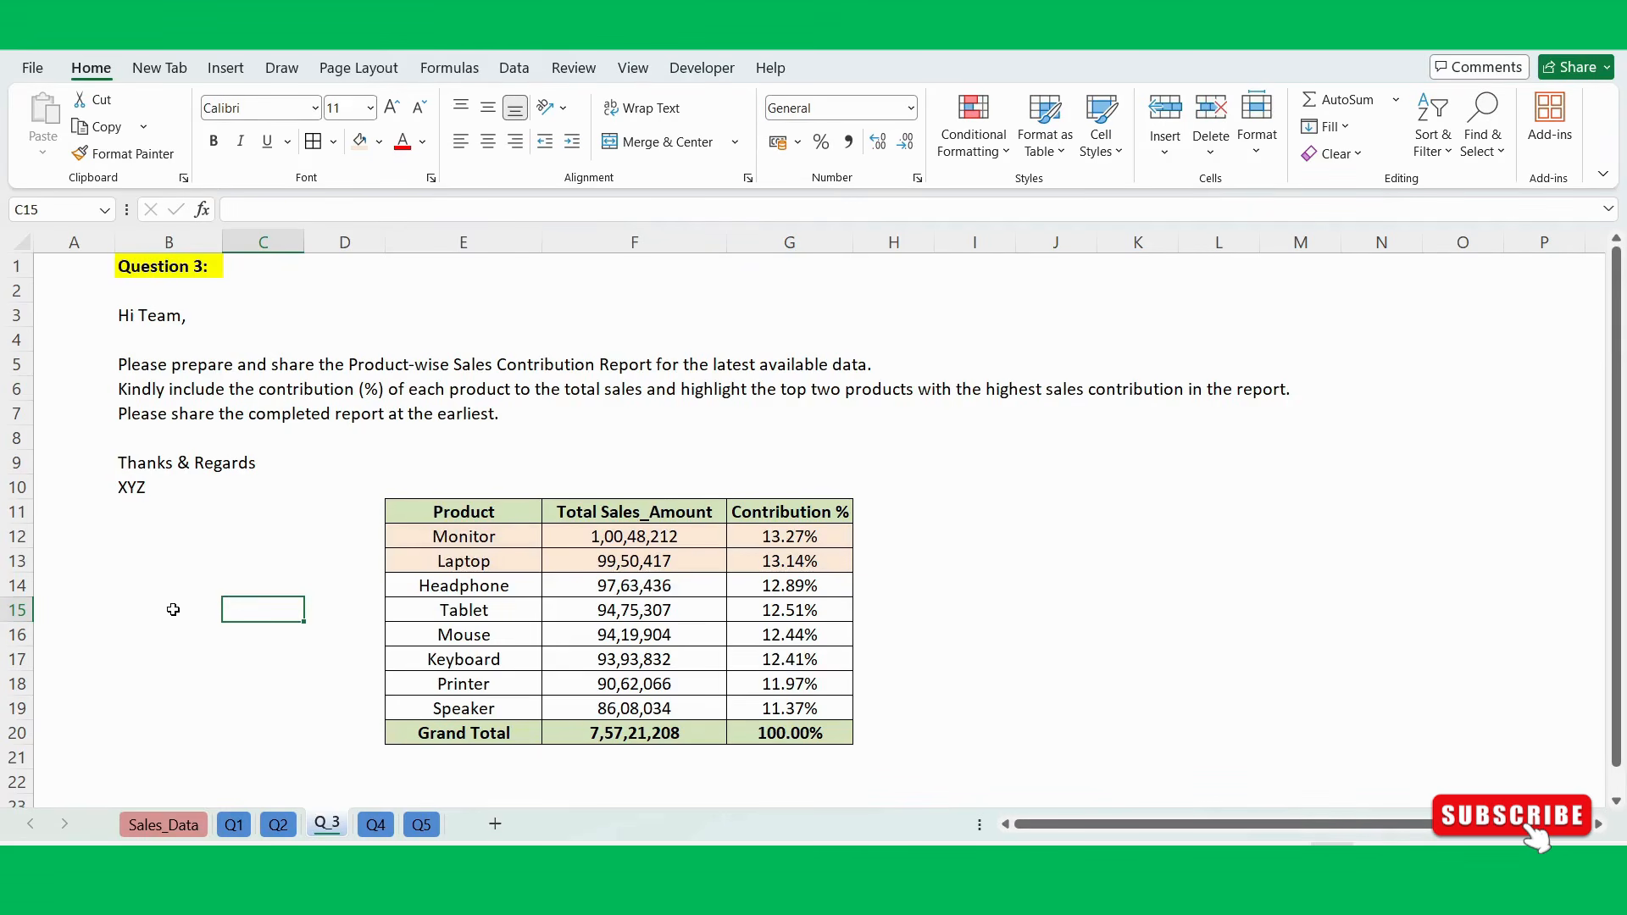
left_click(173, 610)
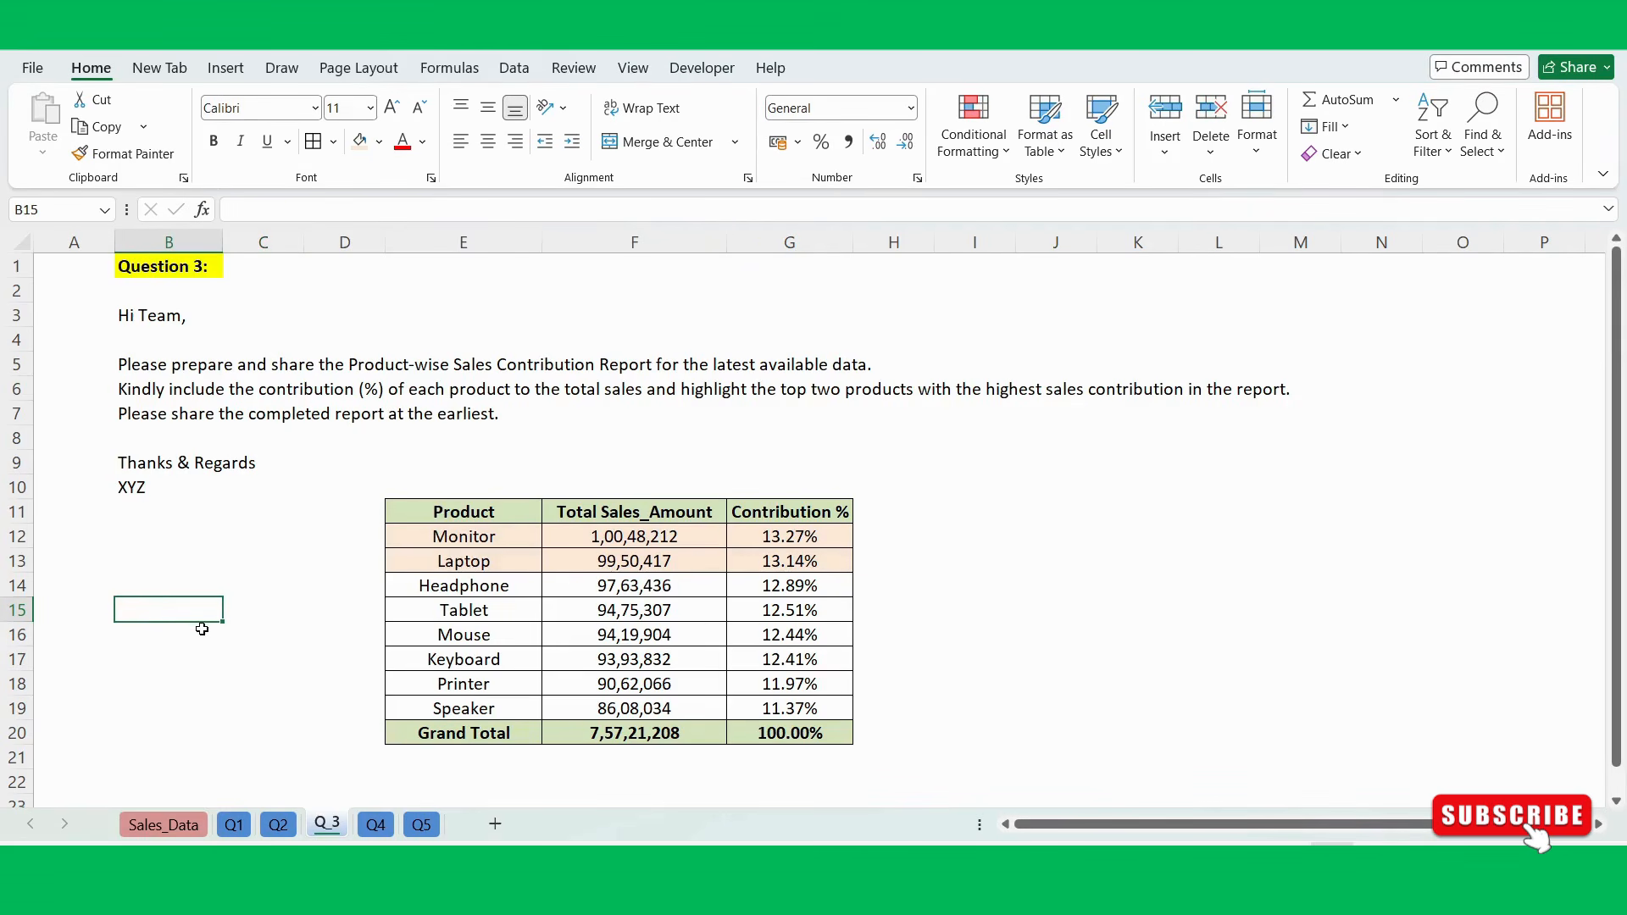
left_click(86, 568)
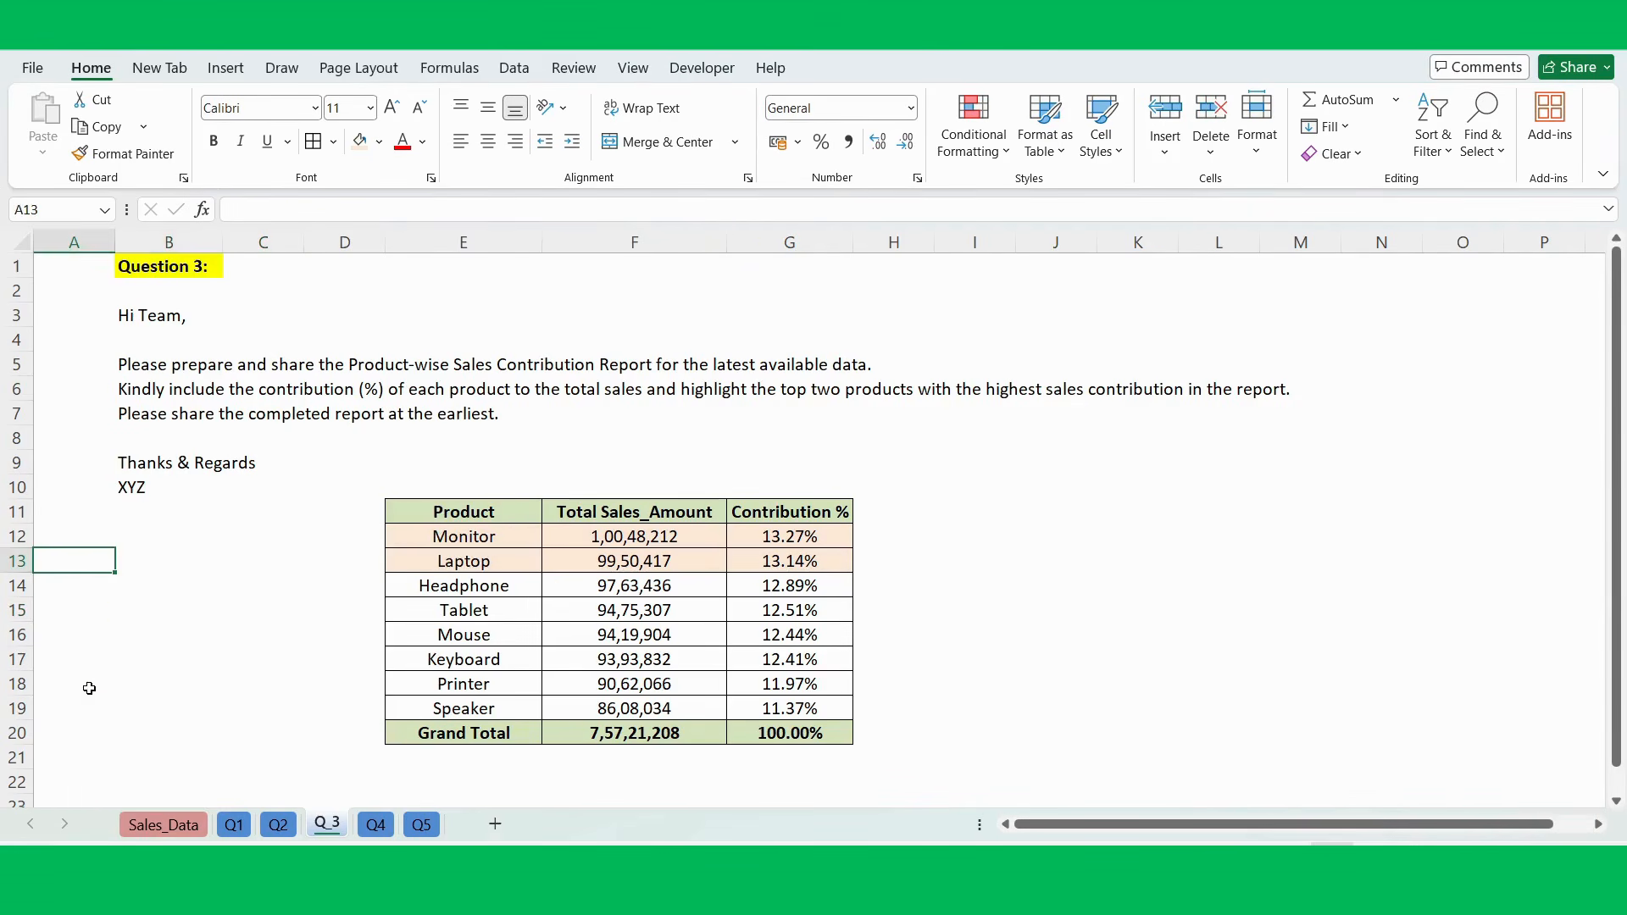